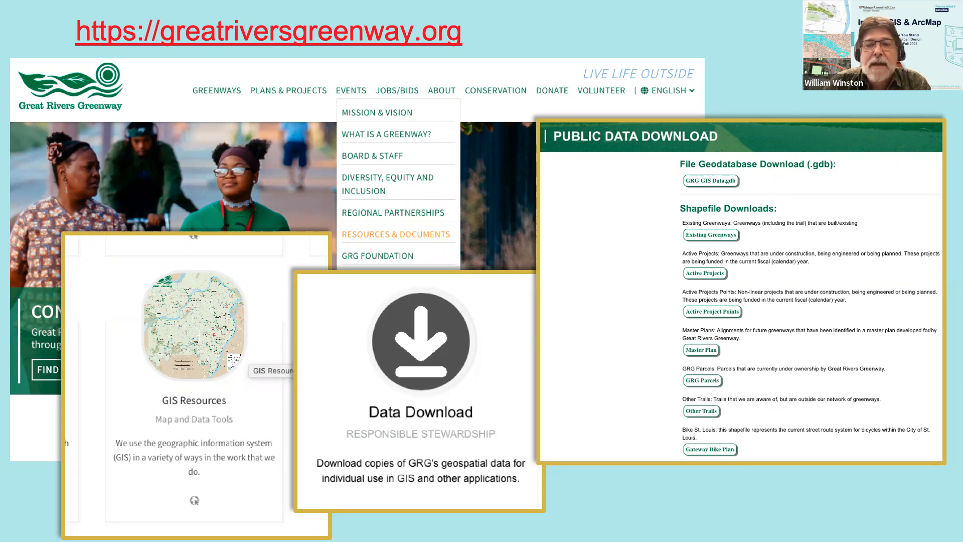
pyautogui.press('Right')
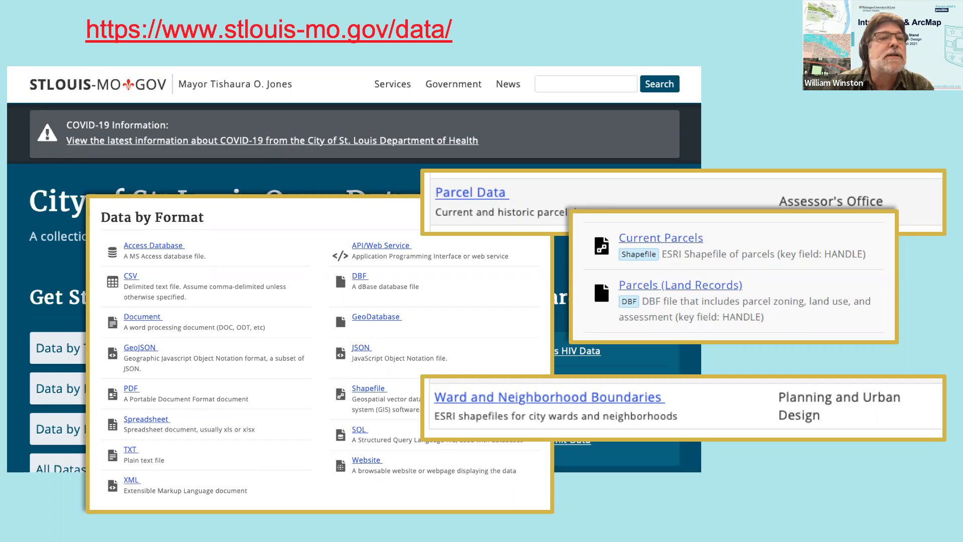
pyautogui.press('Escape')
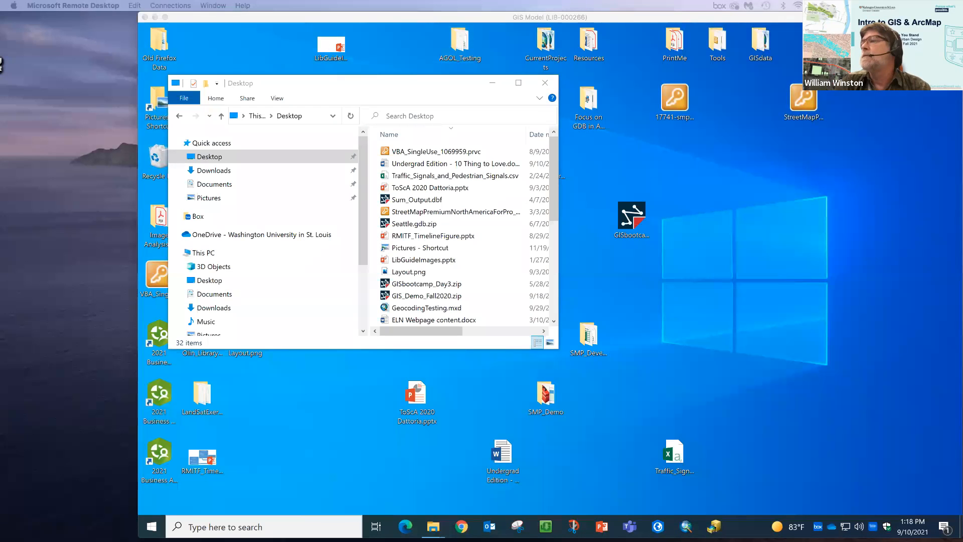
pyautogui.moveTo(380, 539)
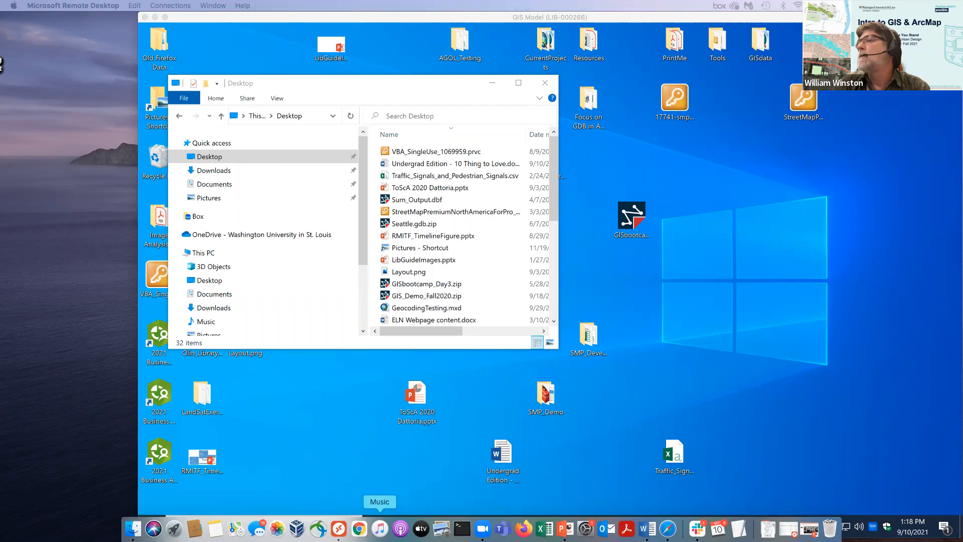
pyautogui.click(360, 528)
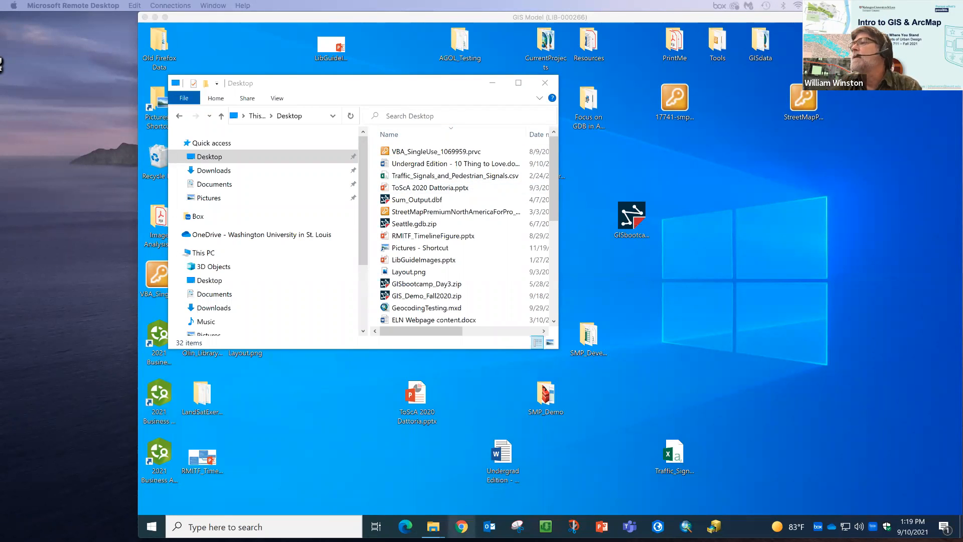
pyautogui.click(460, 528)
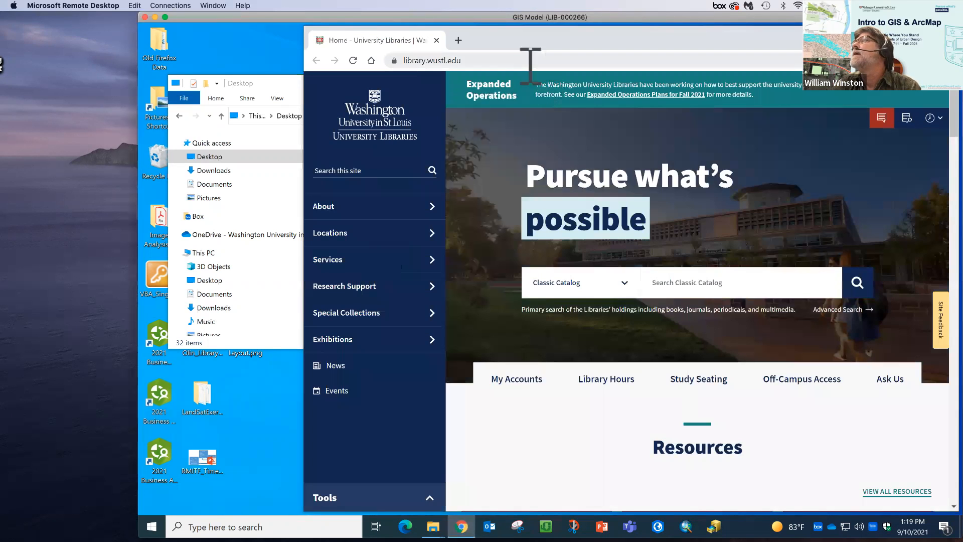
pyautogui.click(501, 60)
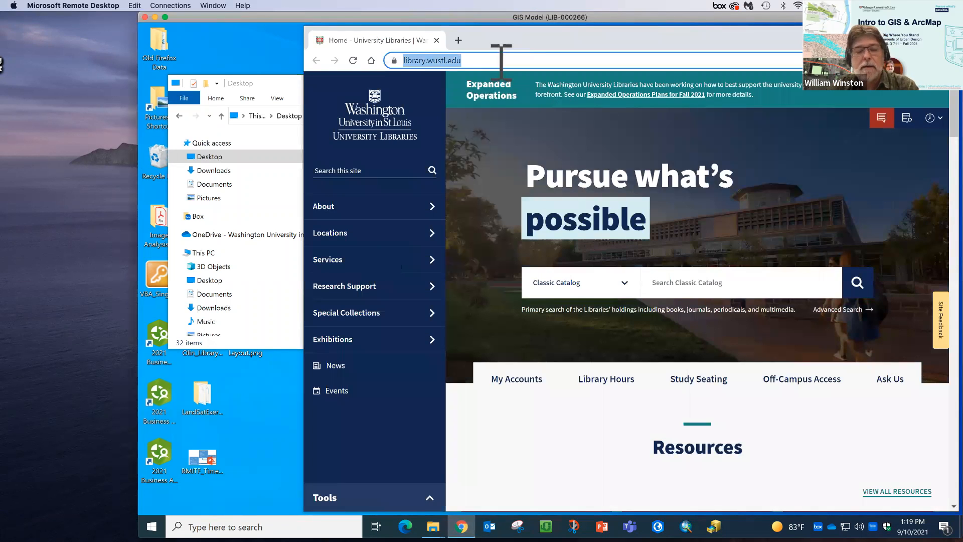
pyautogui.write('https://www.stlouis-mo.gov/data/')
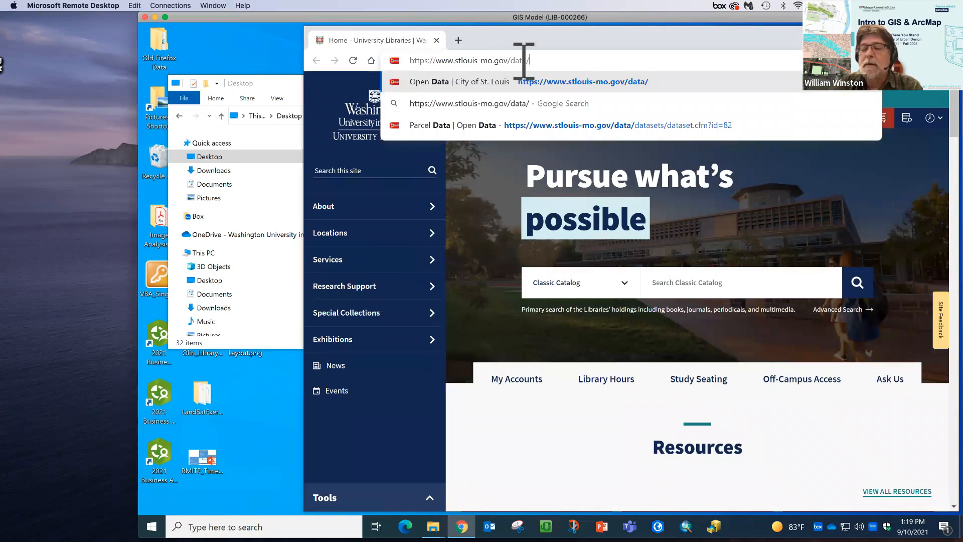
pyautogui.press('Return')
# Open greatriversgreenway.org in a new browser tab, and reposition and widen the browser window to show the full site navigation
pyautogui.click(458, 40)
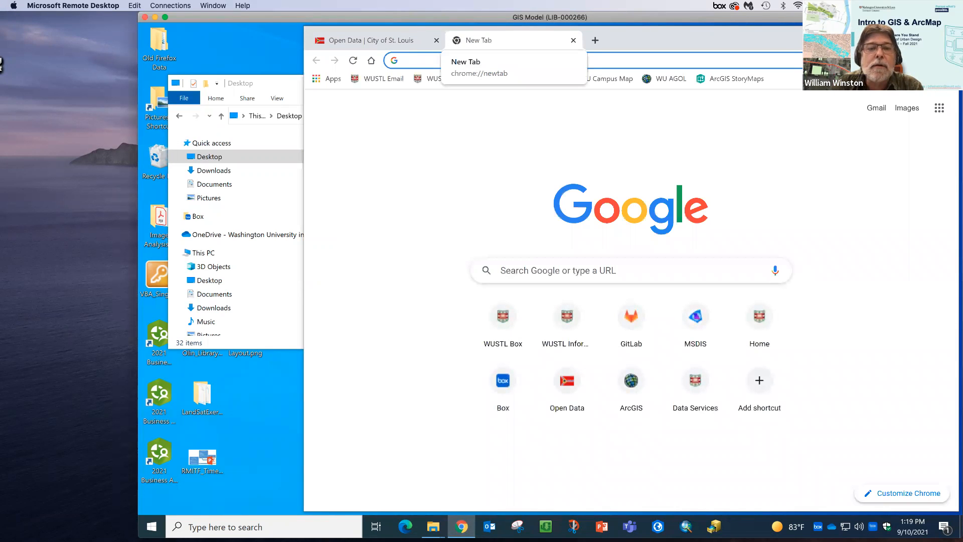
pyautogui.press('super+Tab')
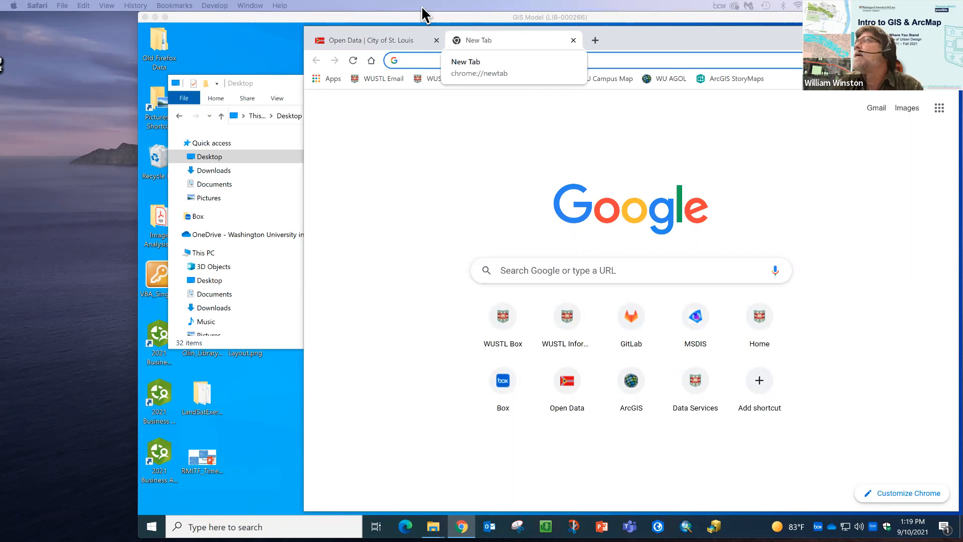
pyautogui.rightClick(420, 61)
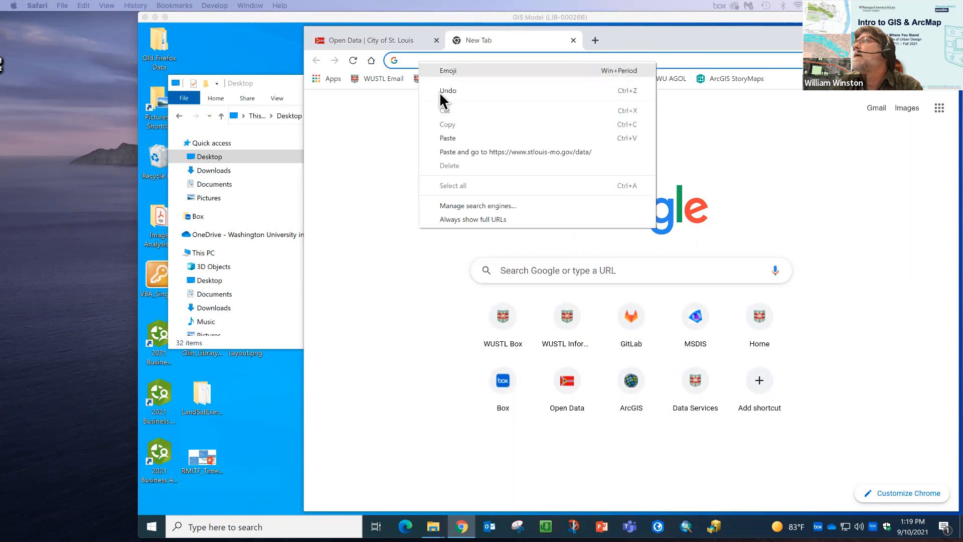
pyautogui.click(450, 152)
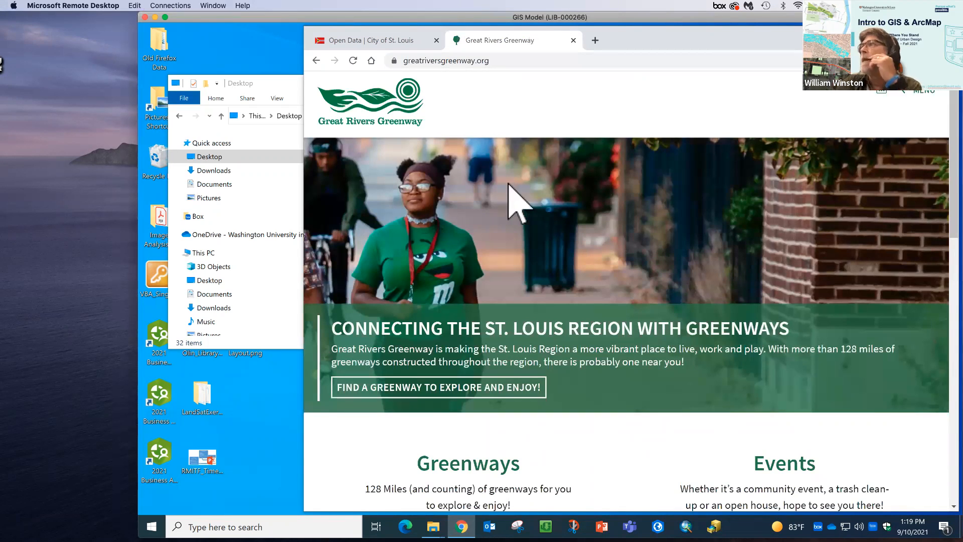
pyautogui.moveTo(650, 43); pyautogui.dragTo(506, 42)
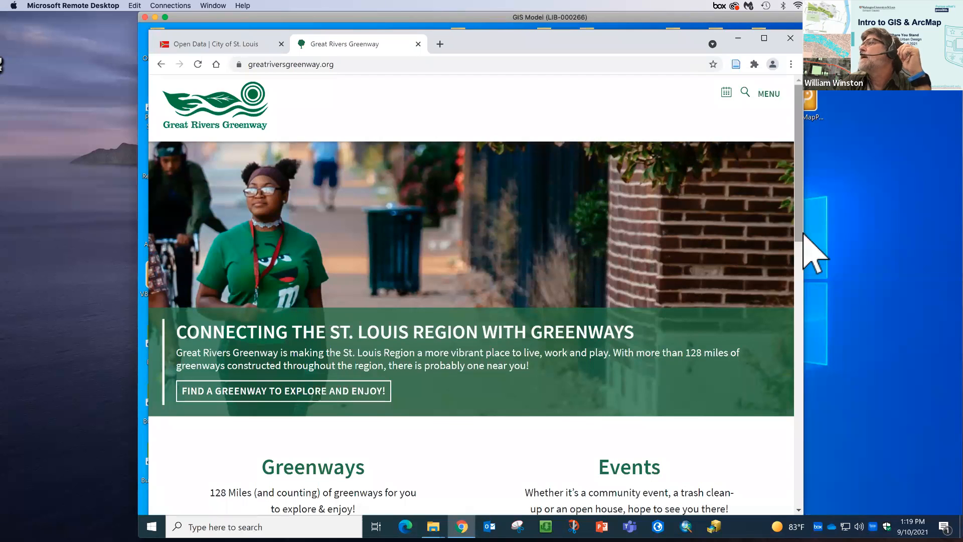
pyautogui.moveTo(804, 232); pyautogui.dragTo(928, 241)
# Go to the Resources & Documents page of Great Rivers Greenway and open its GIS Resources portal
pyautogui.moveTo(674, 113)
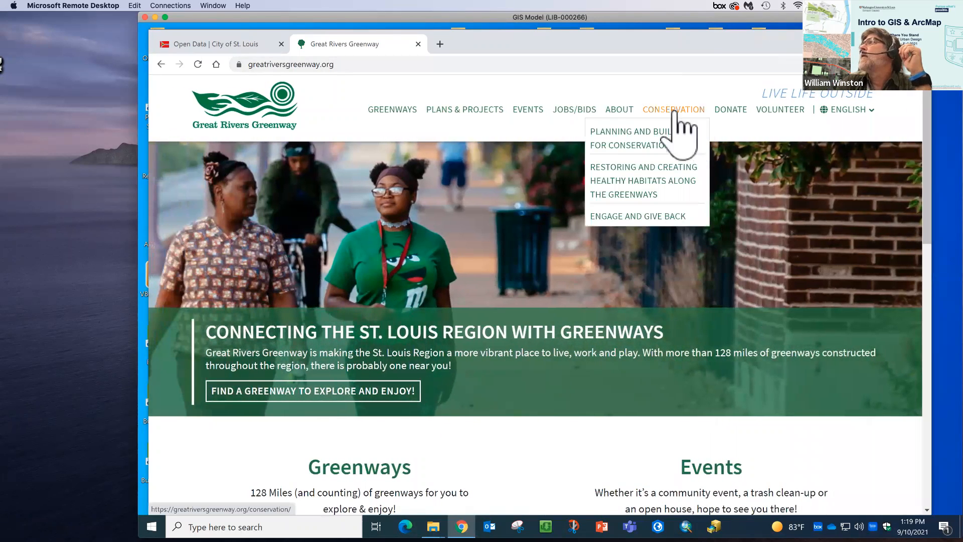
pyautogui.moveTo(622, 113)
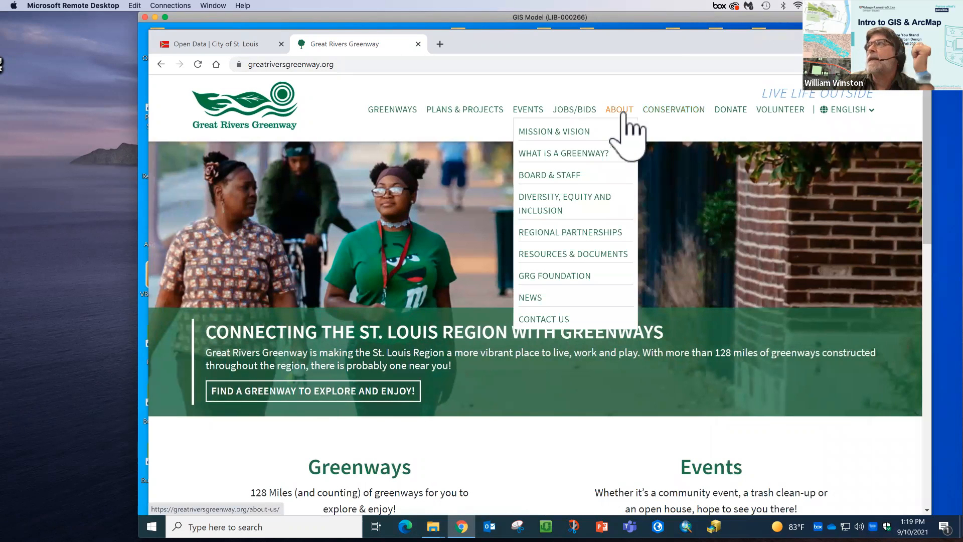
pyautogui.click(582, 256)
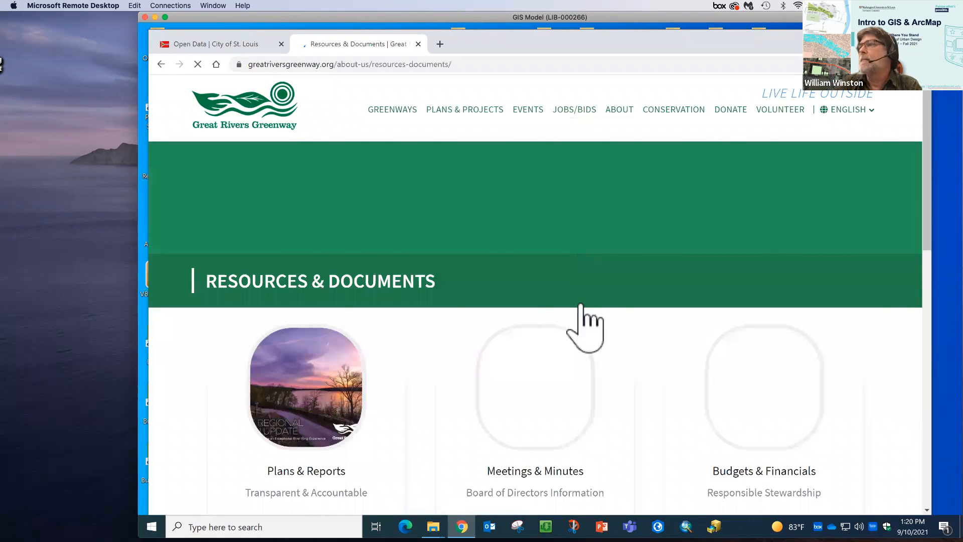
pyautogui.scroll(-7, 594, 365)
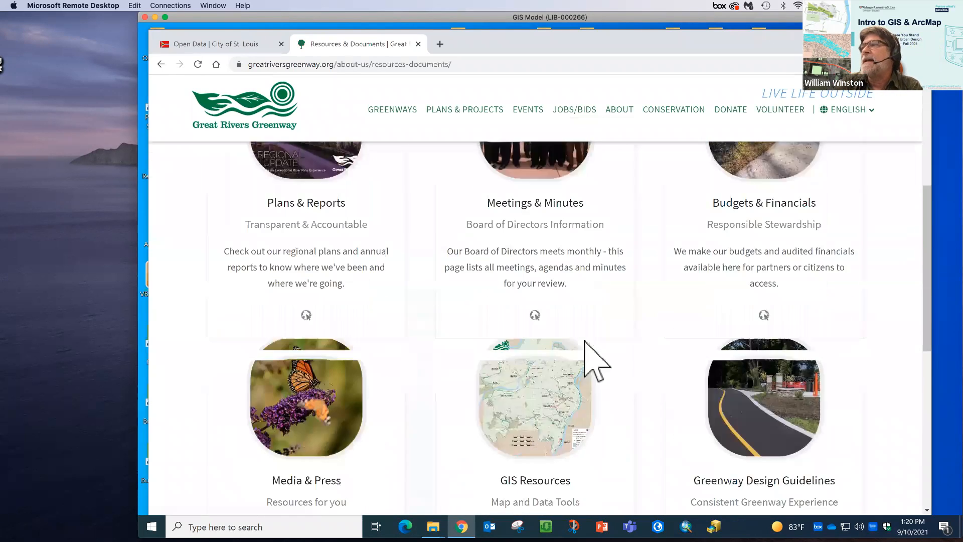
pyautogui.click(539, 323)
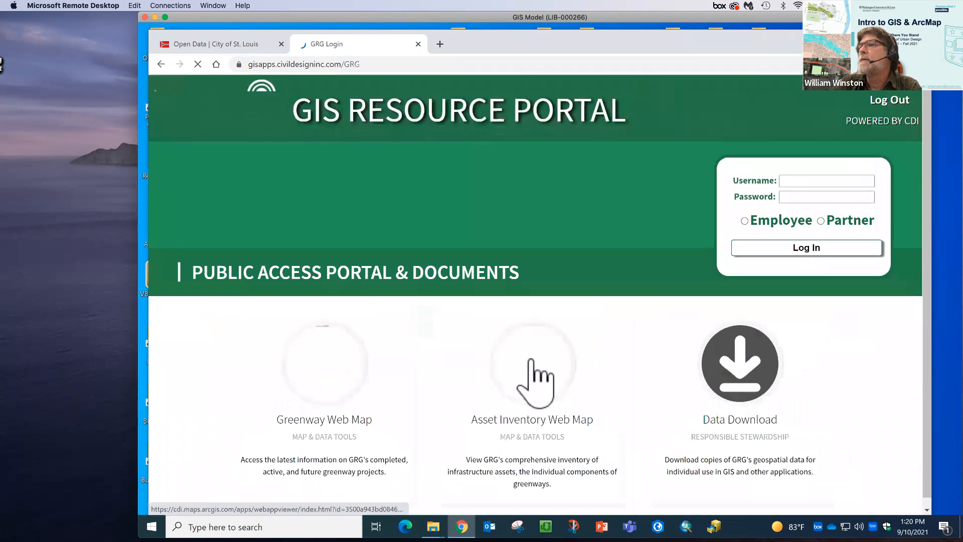
# View the Asset Inventory Web Map, accepting its disclaimer, and return to the GIS Resource Portal
pyautogui.click(532, 371)
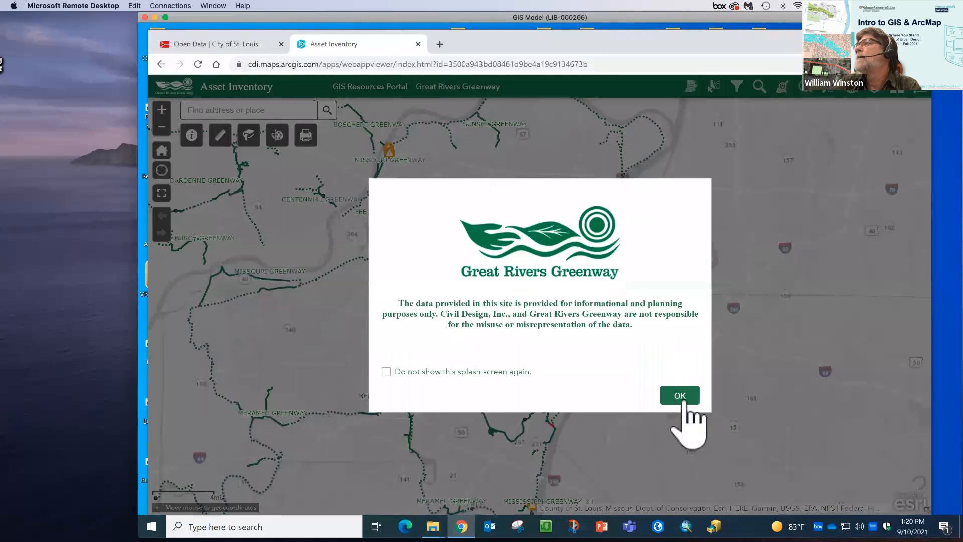
pyautogui.click(680, 396)
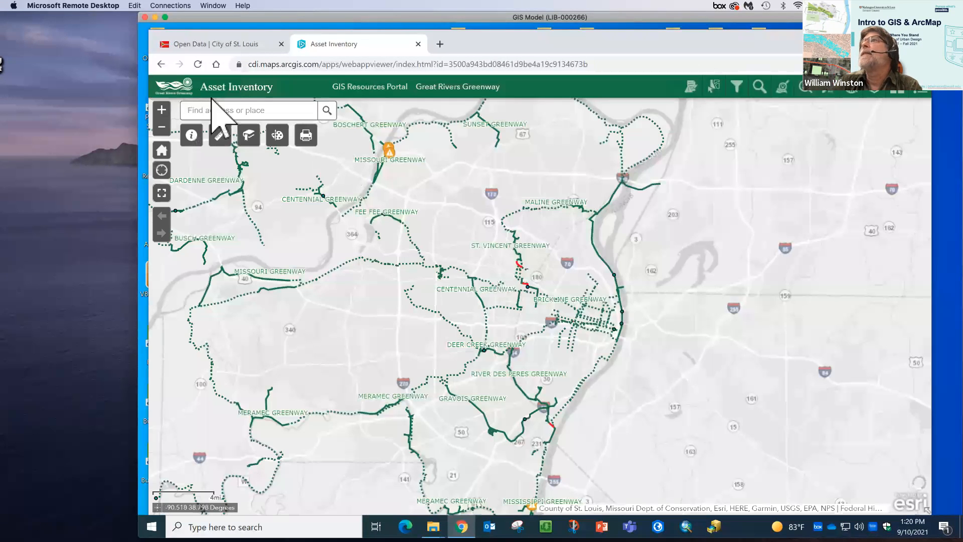
pyautogui.click(161, 64)
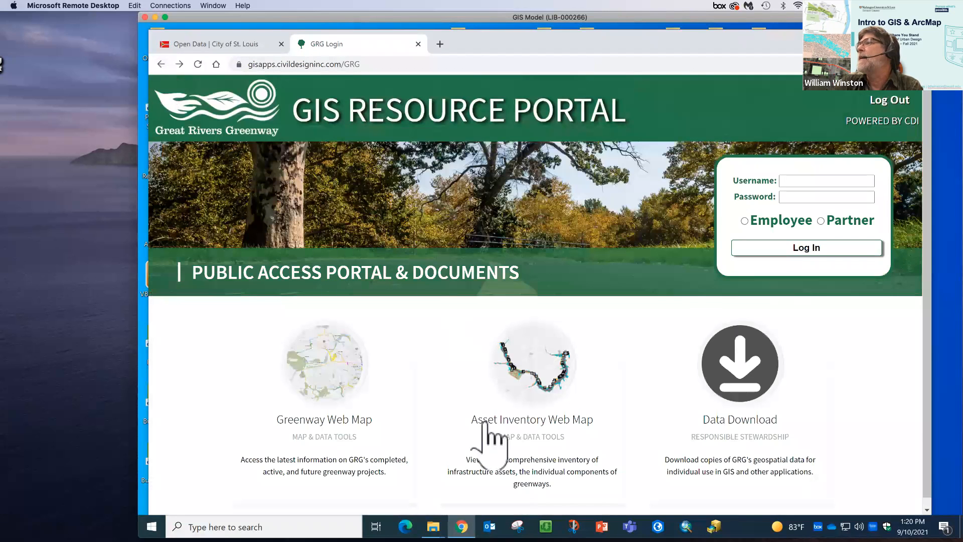
# Open the portal's Data Download page and start downloading the GRG GIS Data.gdb file geodatabase
pyautogui.scroll(-1, 507, 451)
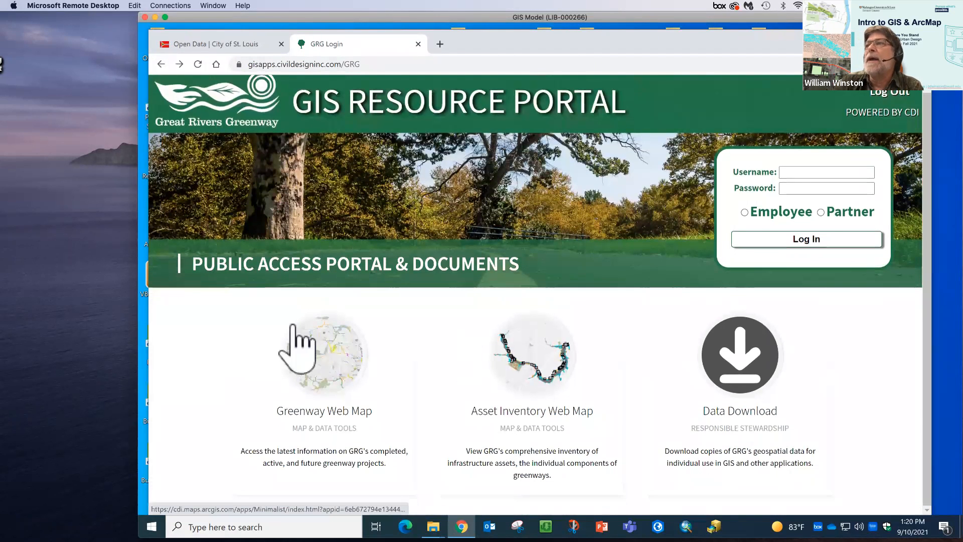
pyautogui.click(738, 360)
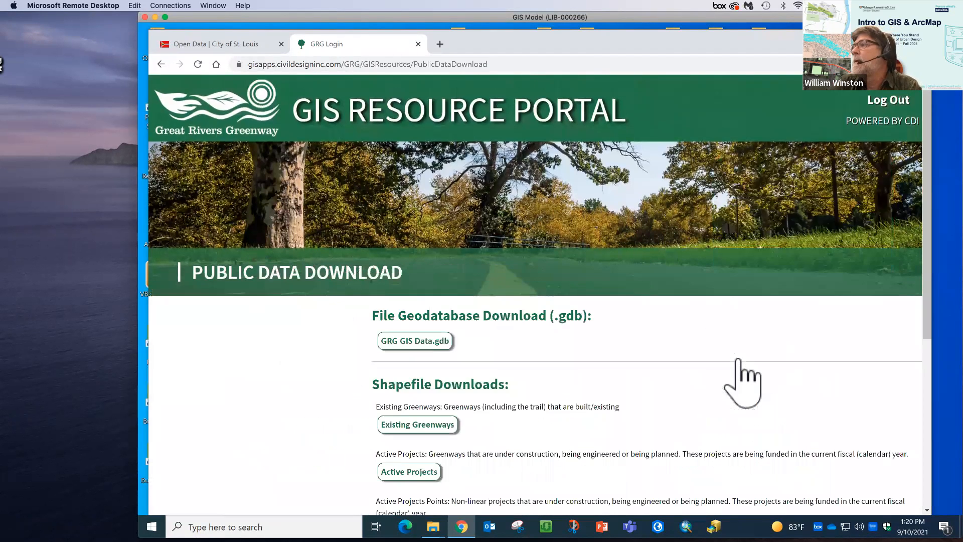
pyautogui.scroll(-2, 319, 396)
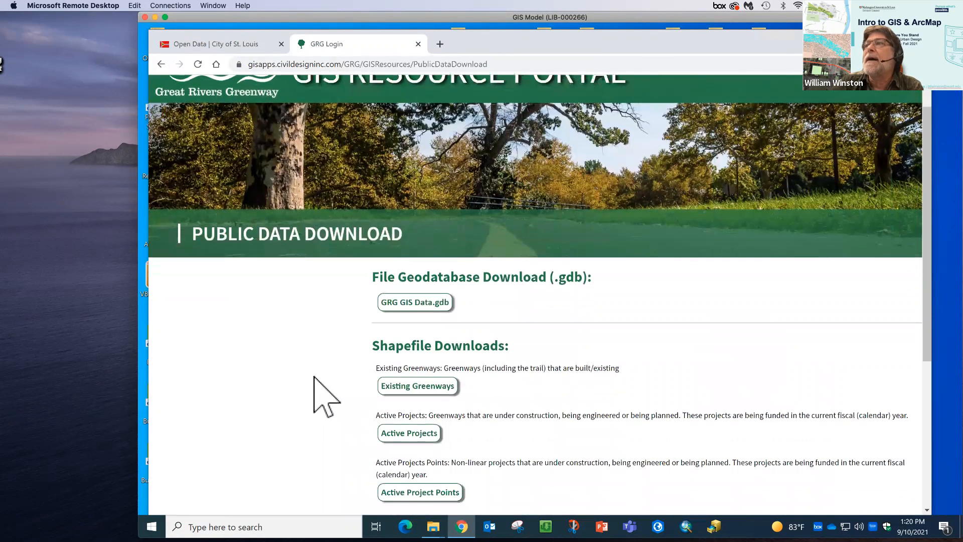
pyautogui.scroll(-2, 319, 396)
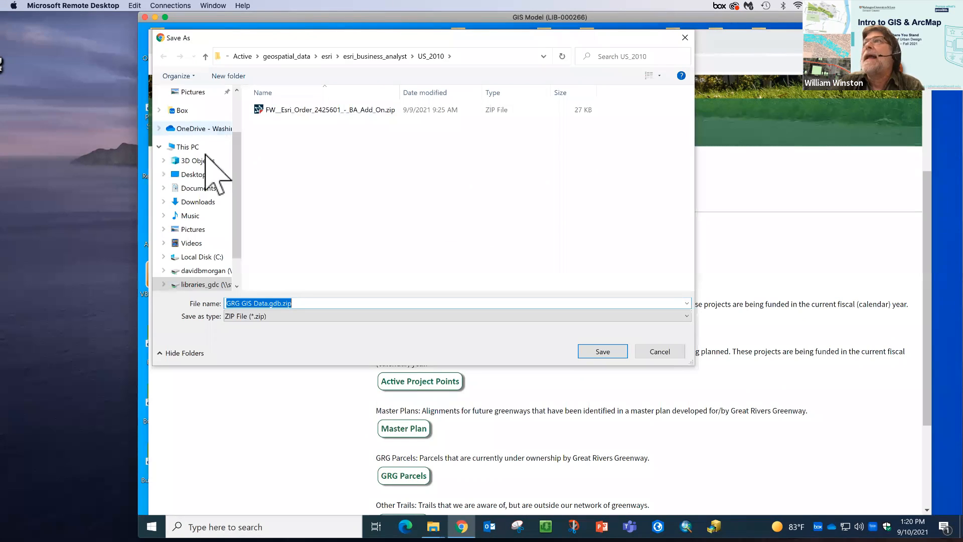
# Create a folder named Hodiamont on the Desktop for the download and open it
pyautogui.click(193, 175)
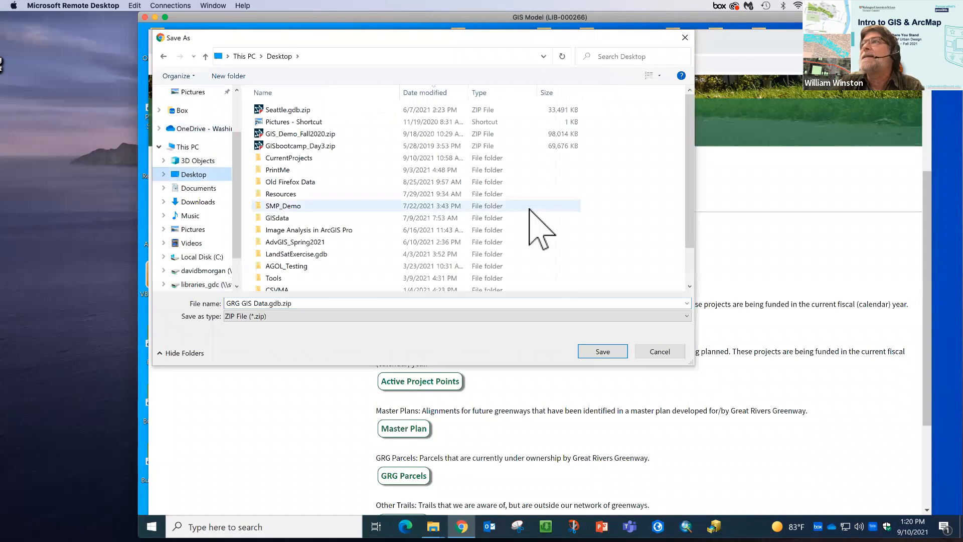
pyautogui.rightClick(606, 143)
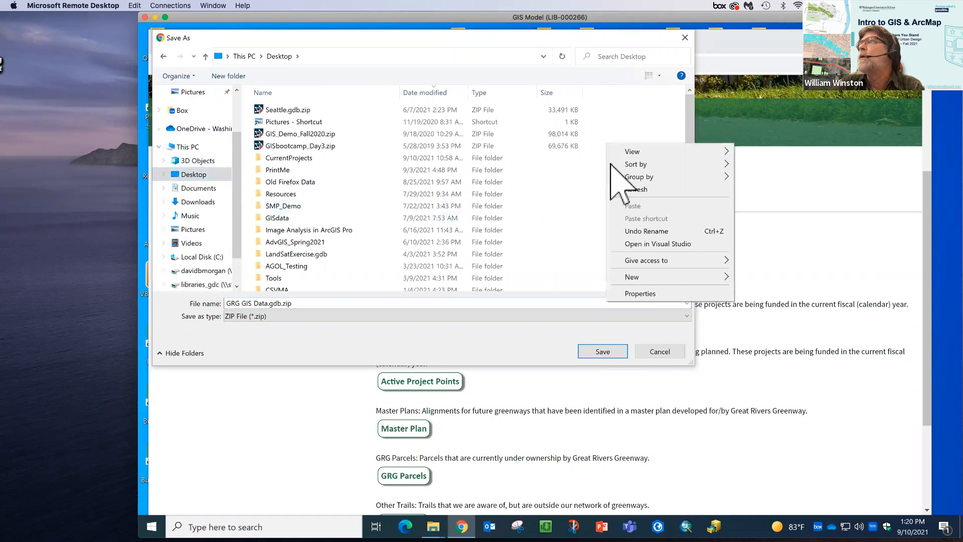
pyautogui.moveTo(652, 277)
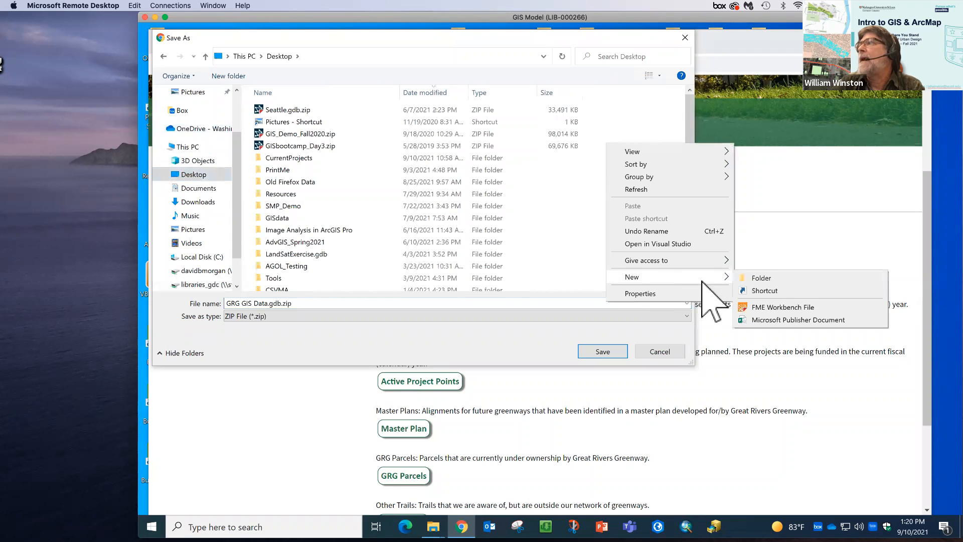
pyautogui.click(757, 278)
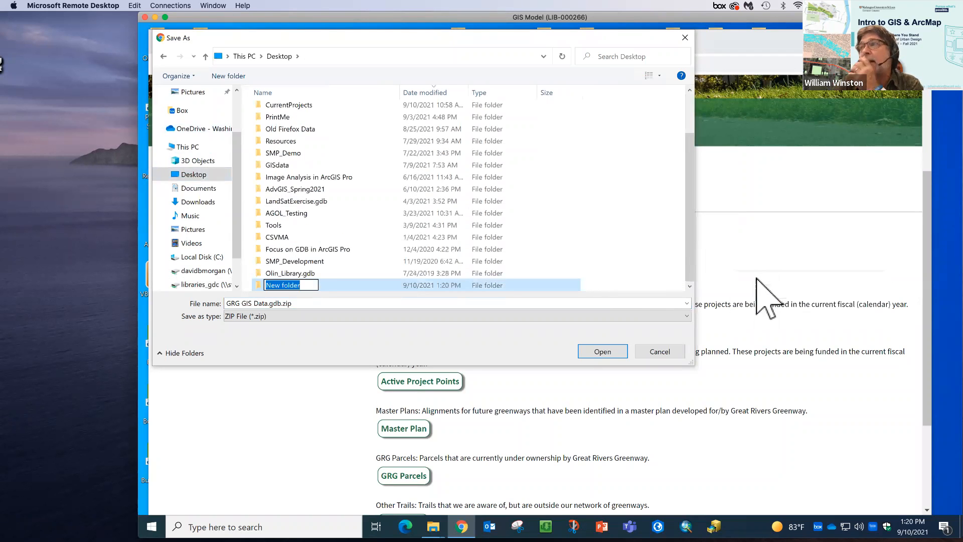
pyautogui.write('Hodiamont')
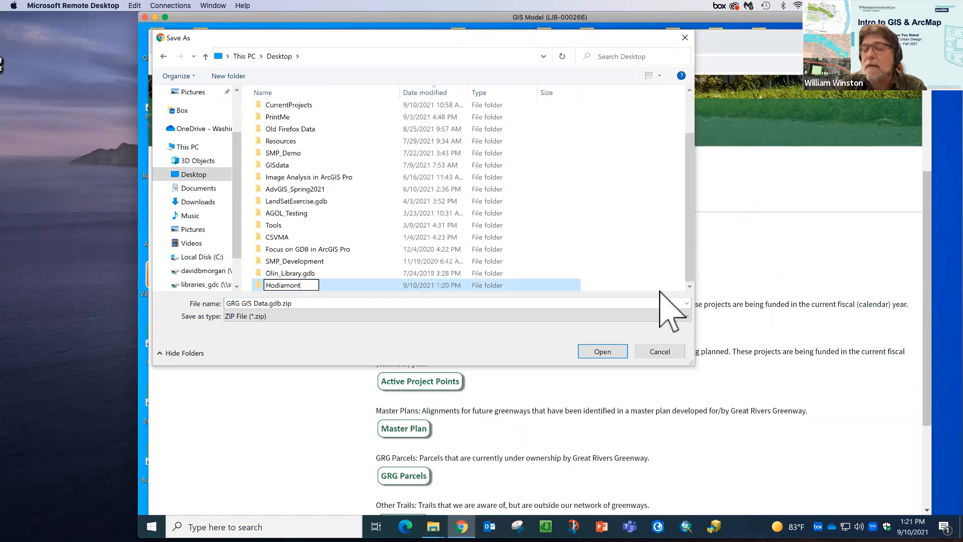
pyautogui.press('Return')
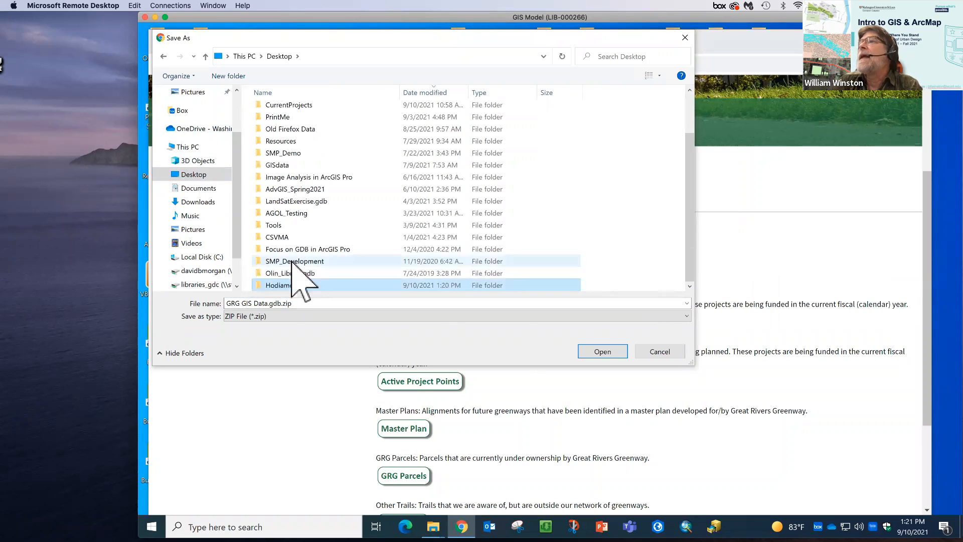
pyautogui.doubleClick(279, 284)
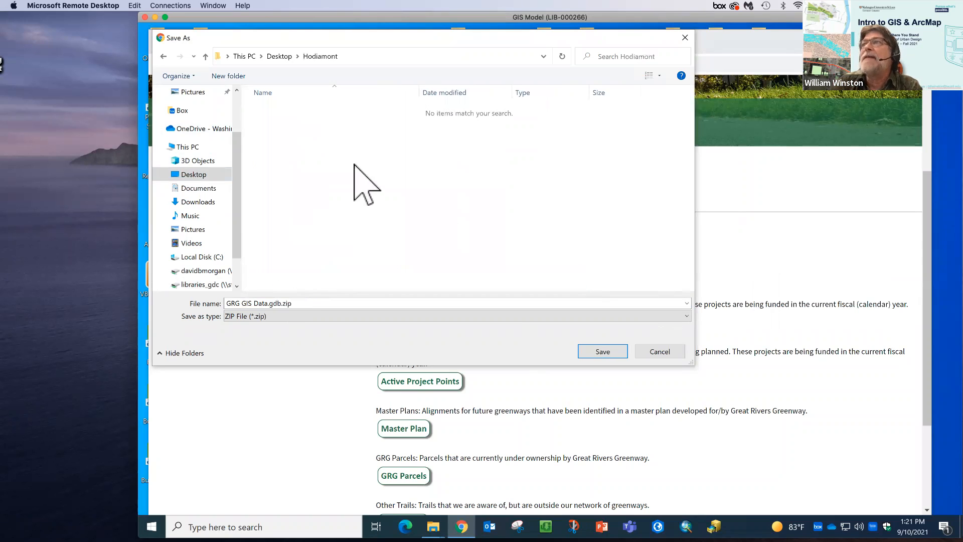
# Create a SourceData folder inside Hodiamont and open it as the save location for GRG GIS Data.gdb.zip
pyautogui.rightClick(354, 164)
pyautogui.moveTo(443, 299)
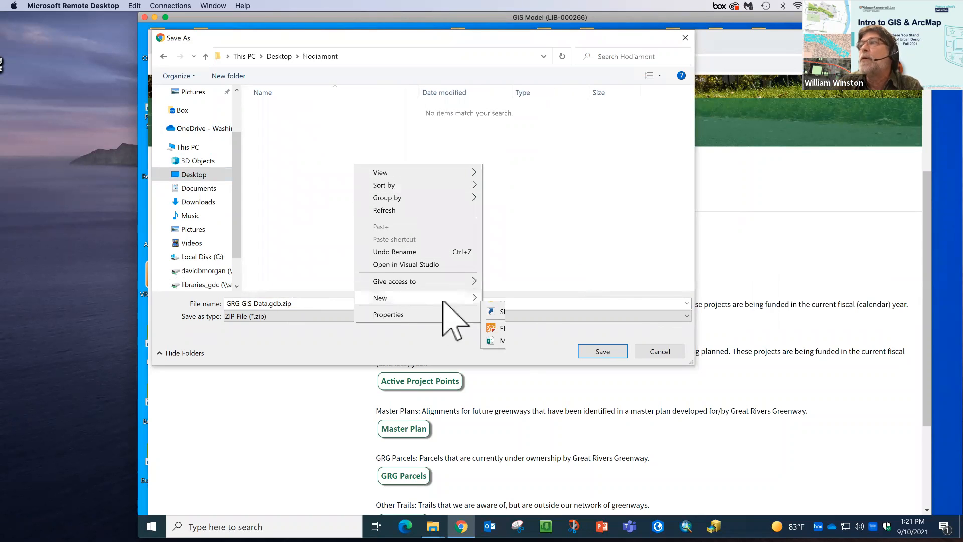
pyautogui.click(506, 299)
pyautogui.write('SourceDat')
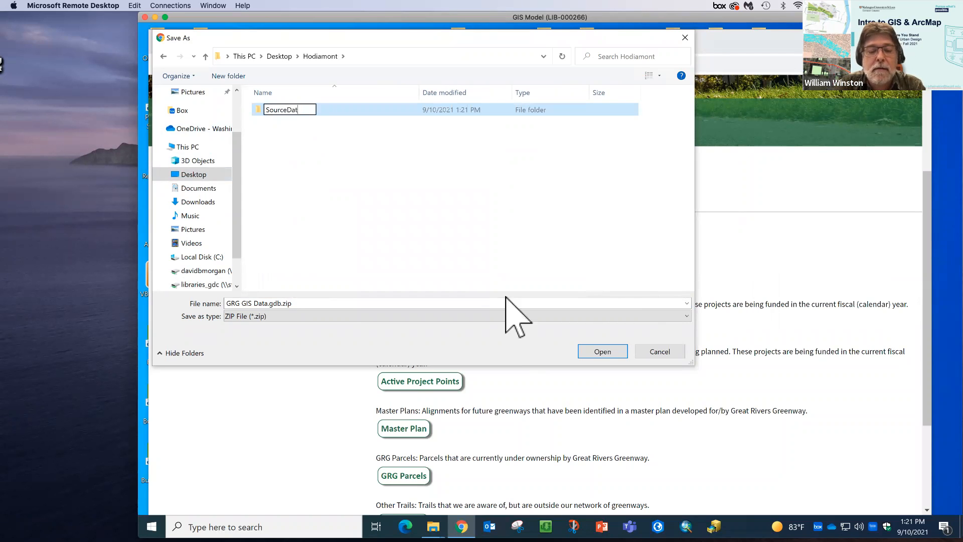
pyautogui.write('a')
pyautogui.press('Return')
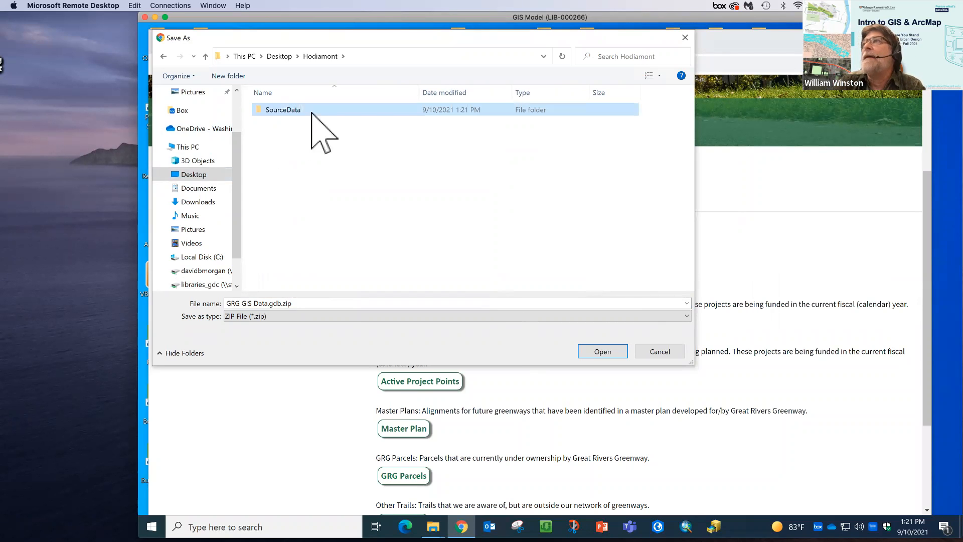
pyautogui.doubleClick(287, 108)
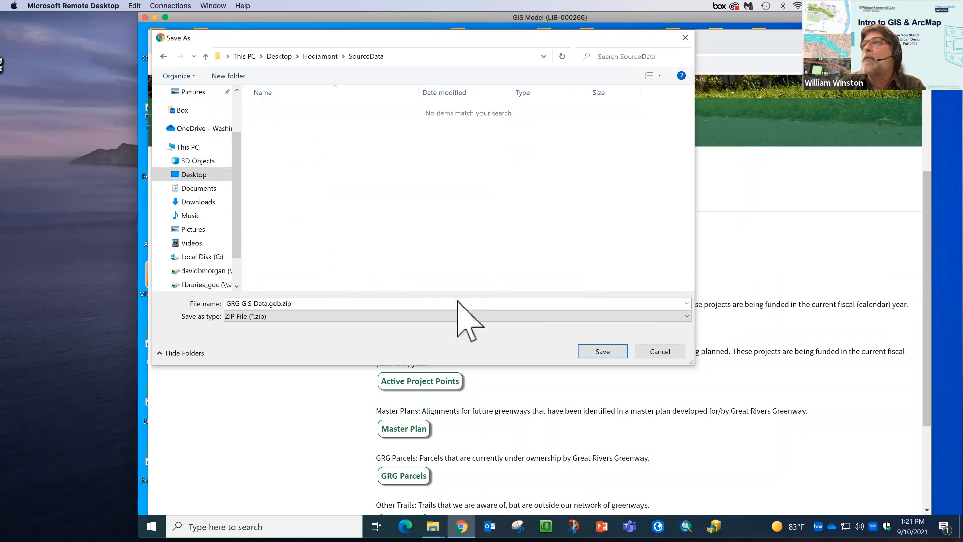
# Save GRG GIS Data.gdb.zip into the SourceData folder and look over the remaining downloads on the Public Data Download page
pyautogui.click(602, 351)
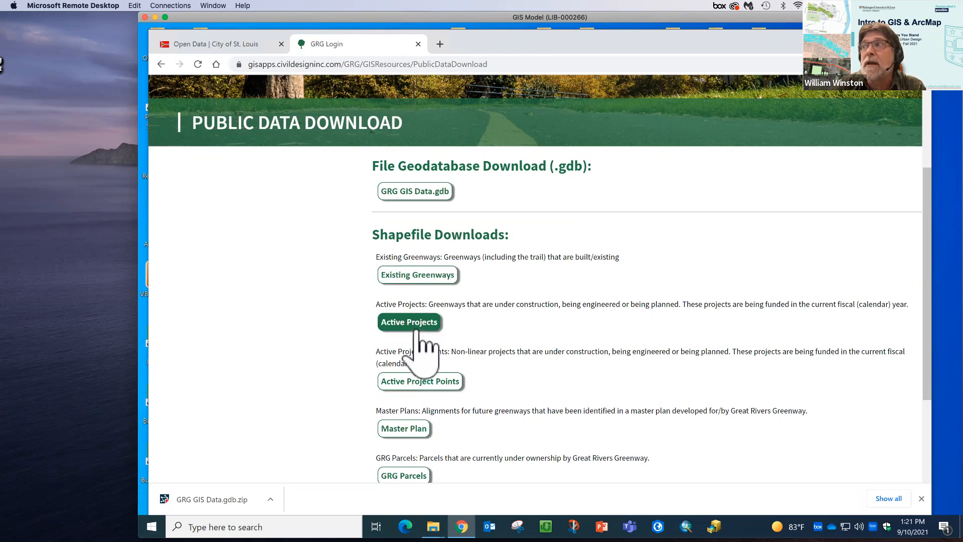
pyautogui.scroll(-1, 421, 347)
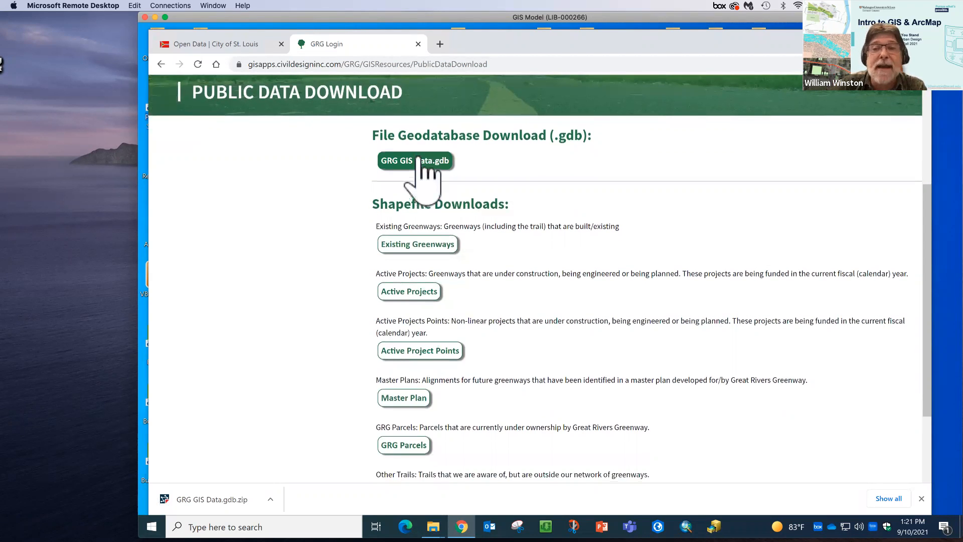
pyautogui.scroll(6, 333, 215)
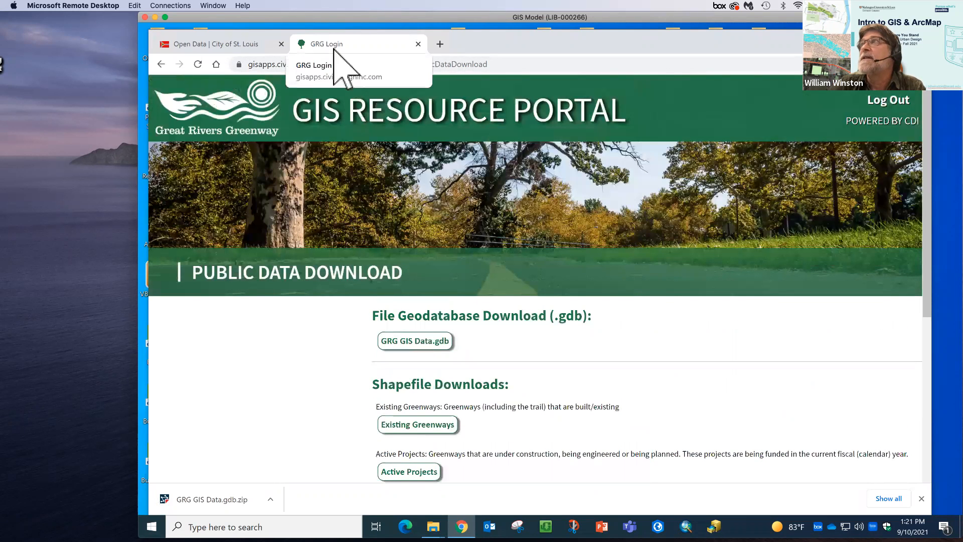
# Return to the City of St. Louis Open Data site and open its list of datasets in Shapefile format
pyautogui.click(248, 45)
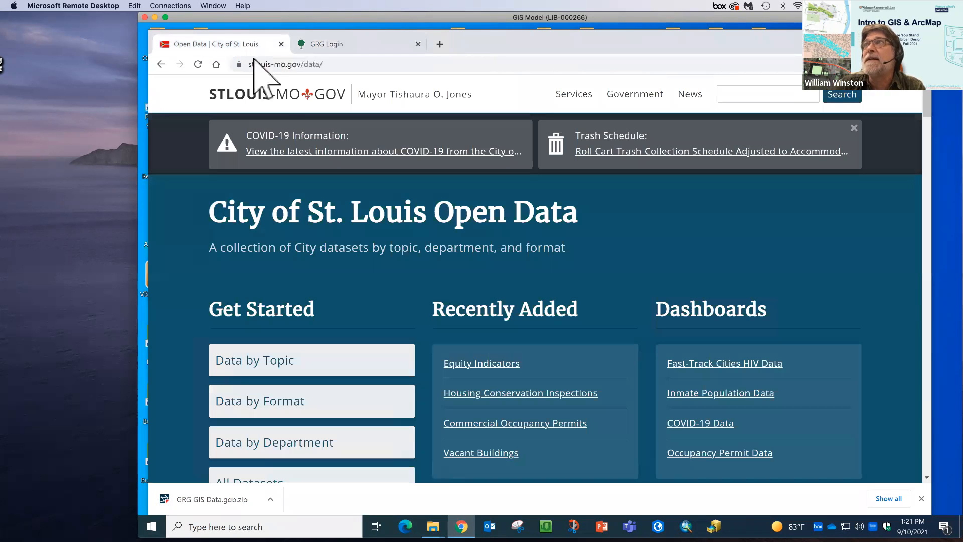
pyautogui.scroll(-1, 425, 308)
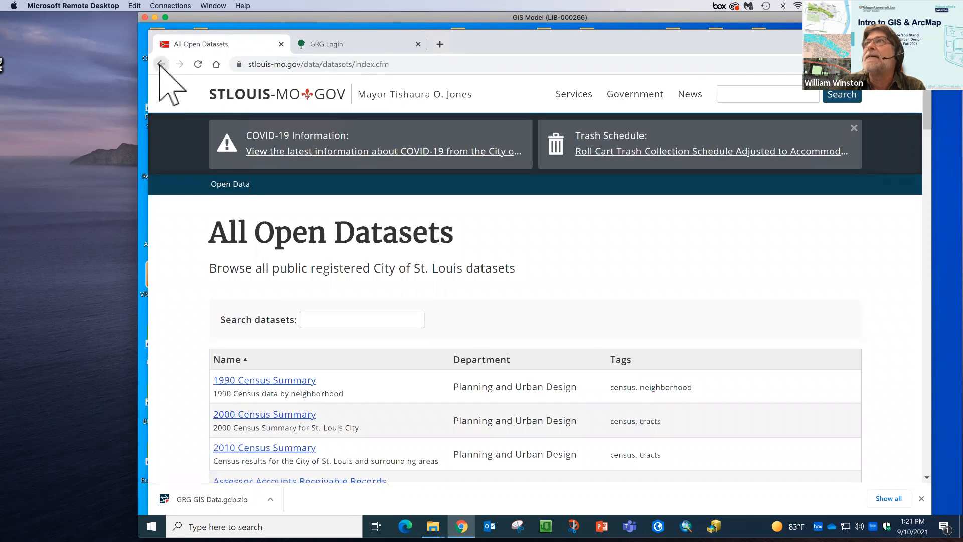
pyautogui.click(161, 64)
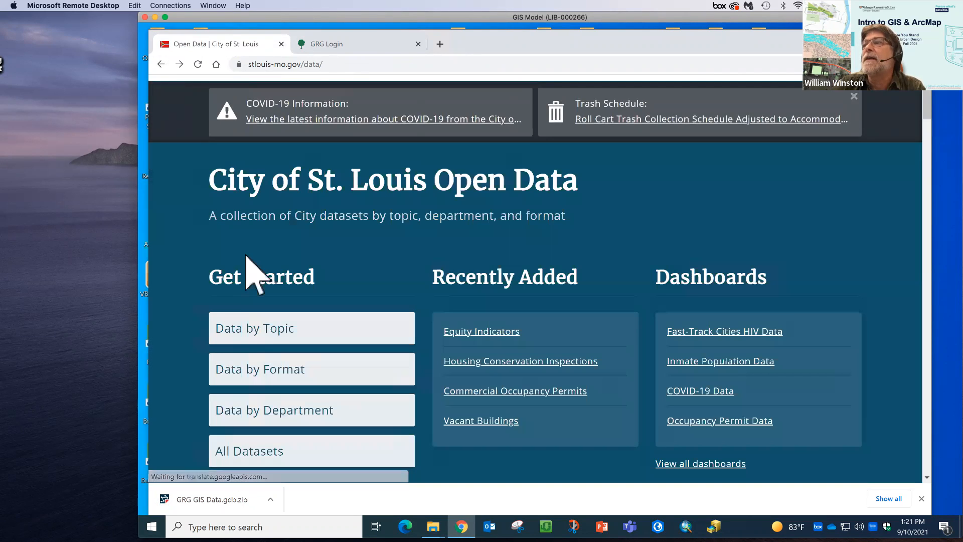
pyautogui.click(270, 369)
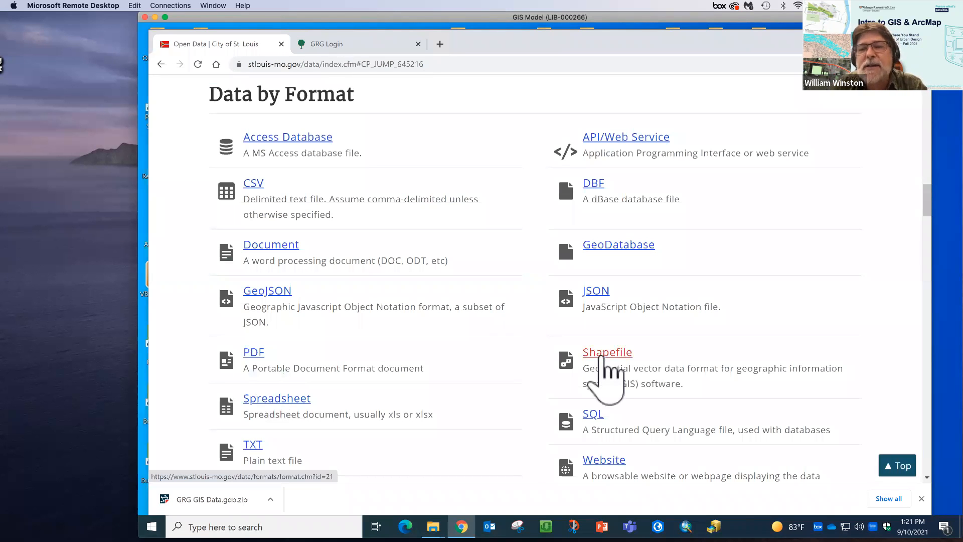
pyautogui.click(604, 357)
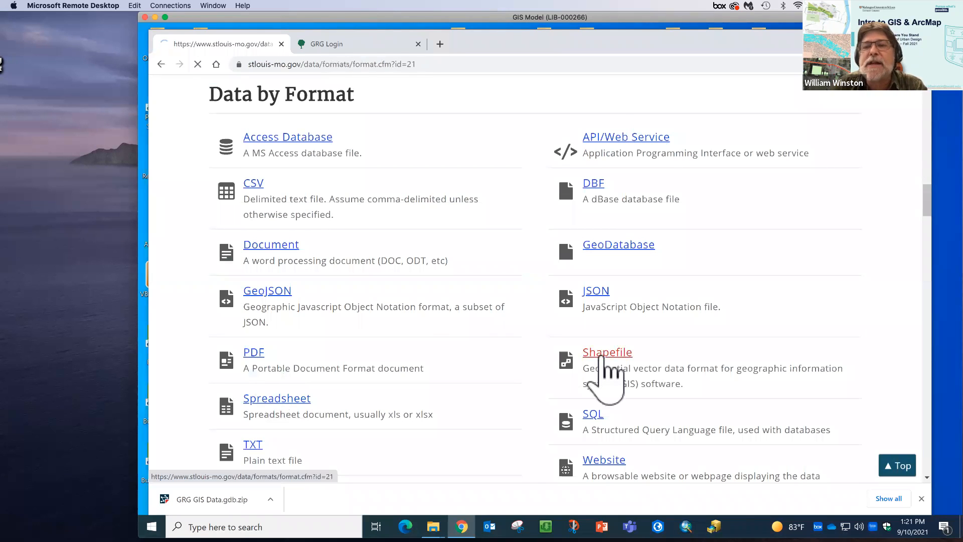
# Find the Parcel Data dataset in the shapefile list, open it in a new browser tab and switch to it
pyautogui.scroll(-3, 601, 357)
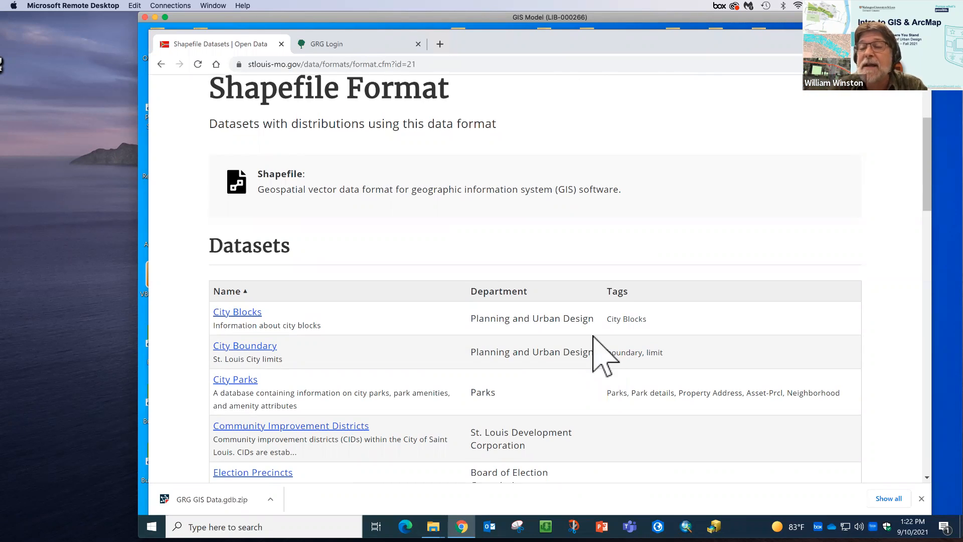
pyautogui.scroll(-2, 467, 371)
pyautogui.scroll(-3, 446, 352)
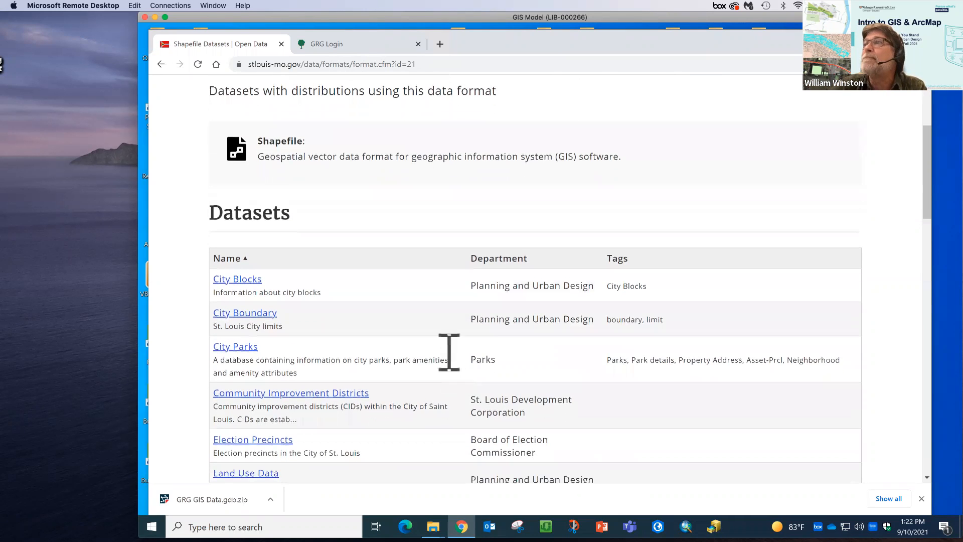
pyautogui.scroll(-1, 456, 371)
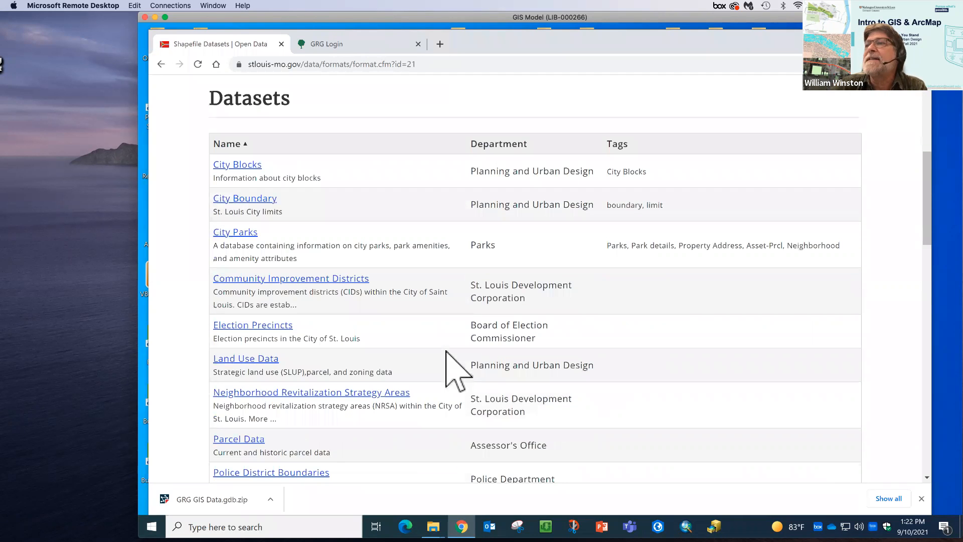
pyautogui.scroll(-7, 447, 351)
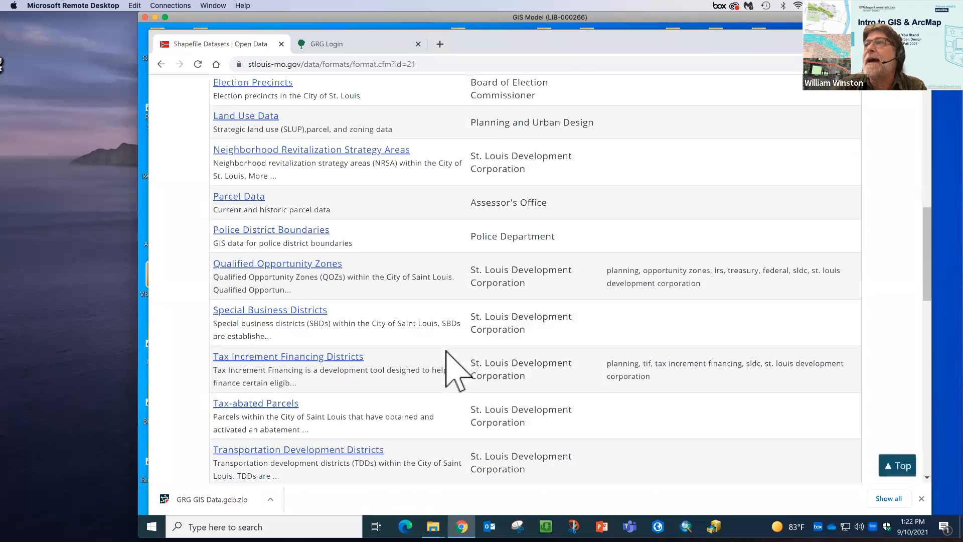
pyautogui.rightClick(252, 197)
pyautogui.click(283, 208)
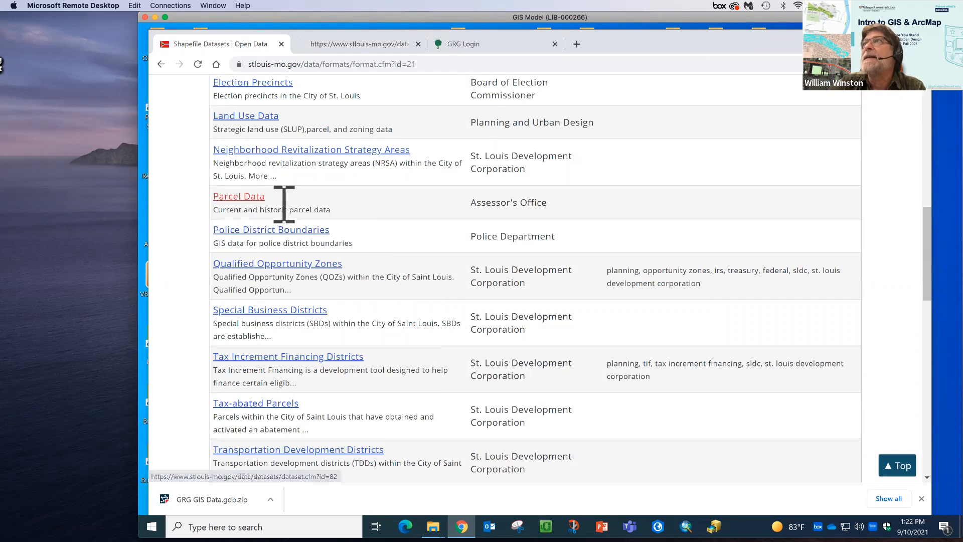
pyautogui.click(355, 44)
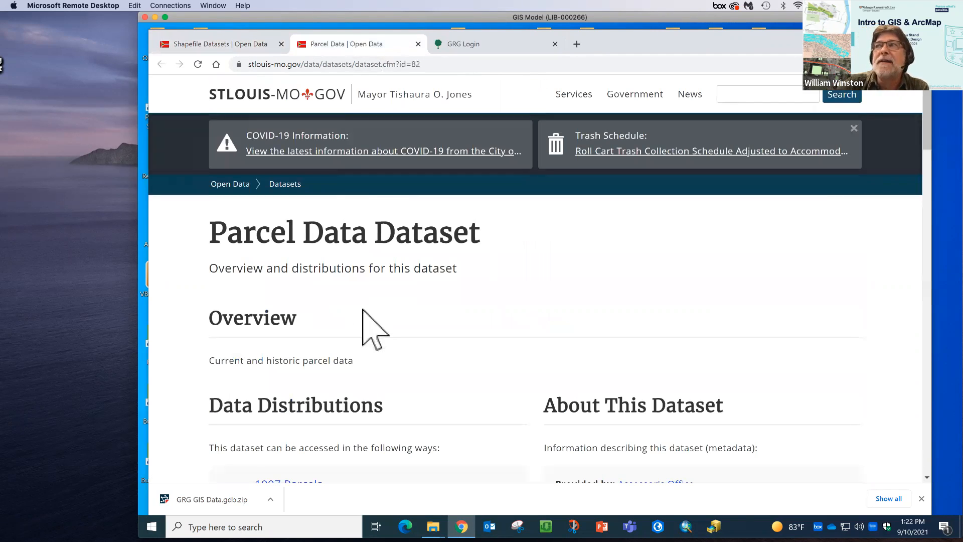
# Download the Current Parcels shapefile from the Parcel Data distributions and save it as prcl_shape.zip in the SourceData folder
pyautogui.scroll(-3, 312, 321)
pyautogui.scroll(-3, 309, 316)
pyautogui.scroll(-1, 309, 318)
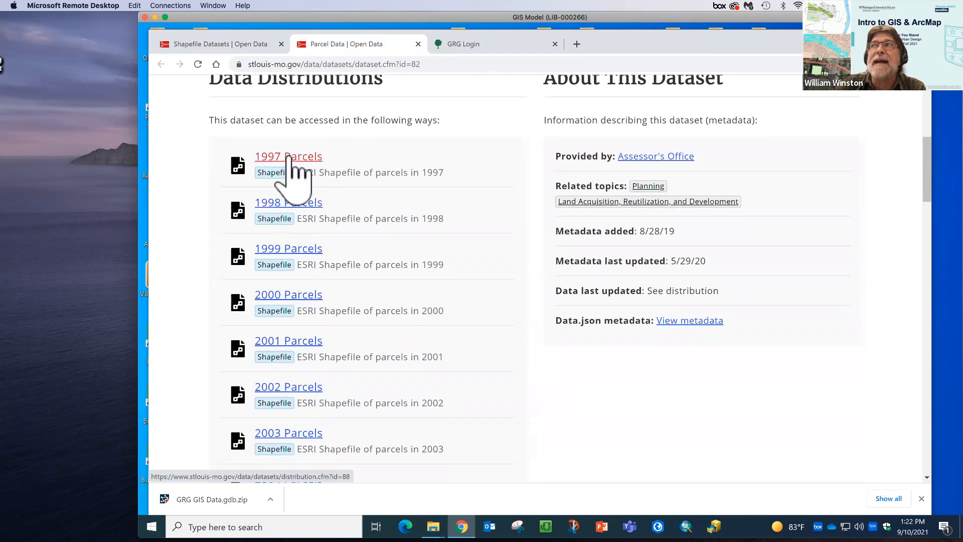
pyautogui.scroll(-1, 366, 249)
pyautogui.scroll(-5, 365, 249)
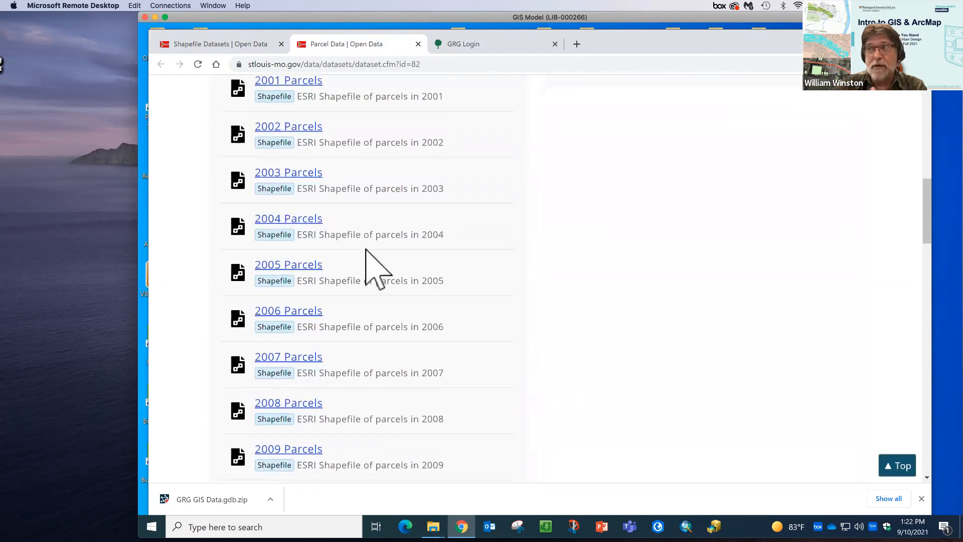
pyautogui.scroll(-5, 365, 249)
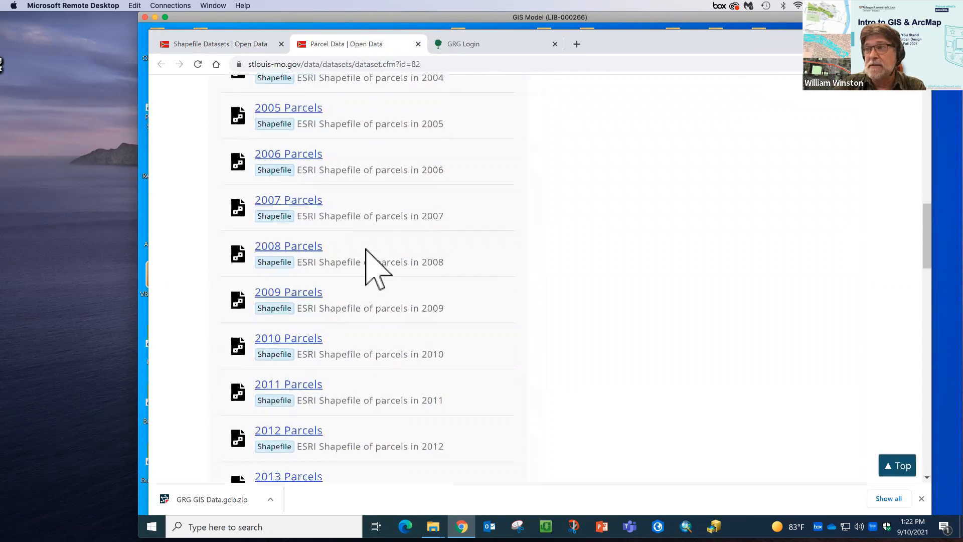
pyautogui.scroll(-3, 367, 250)
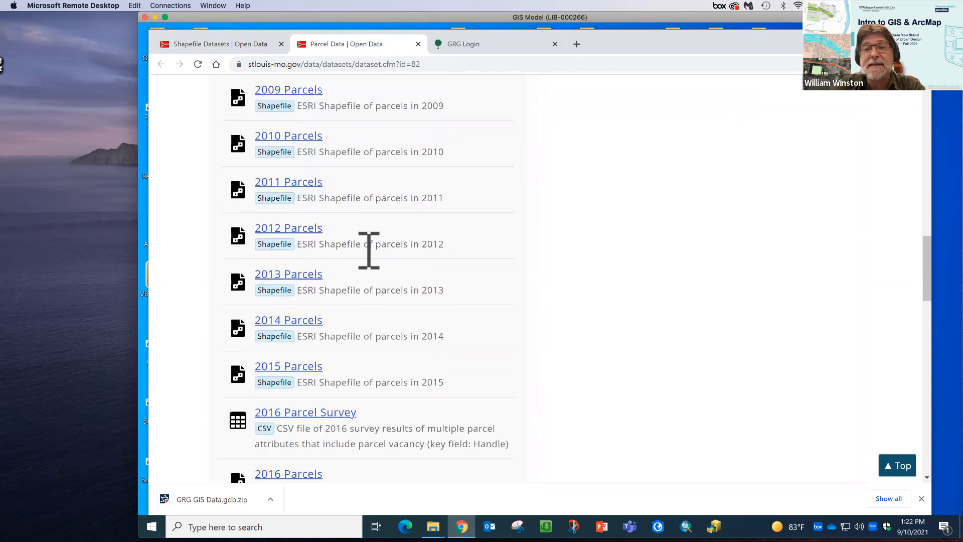
pyautogui.scroll(-3, 371, 259)
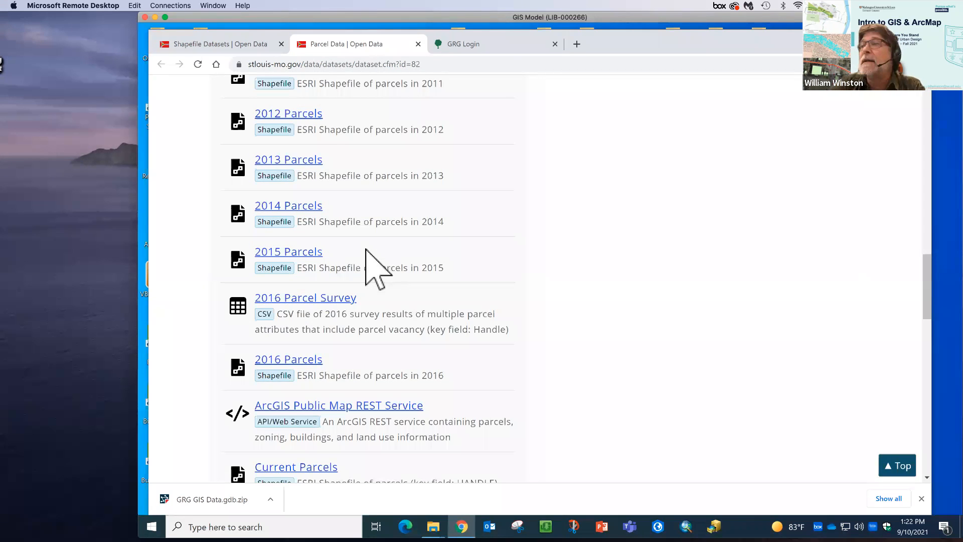
pyautogui.scroll(-5, 365, 249)
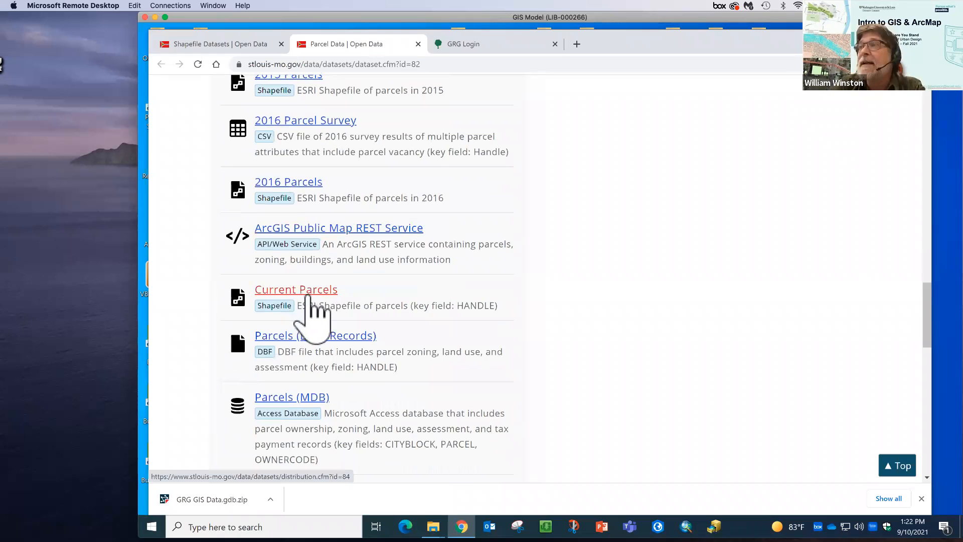
pyautogui.click(309, 291)
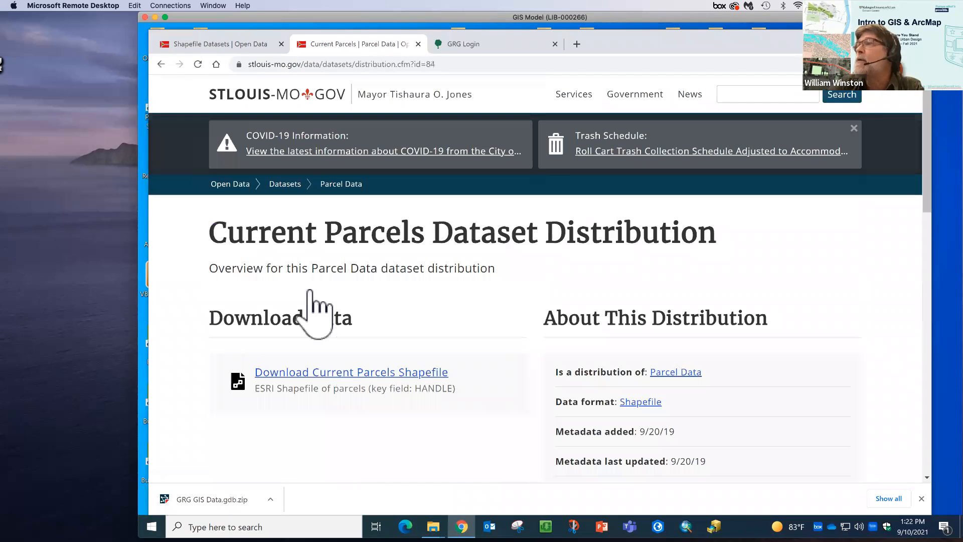
pyautogui.click(381, 374)
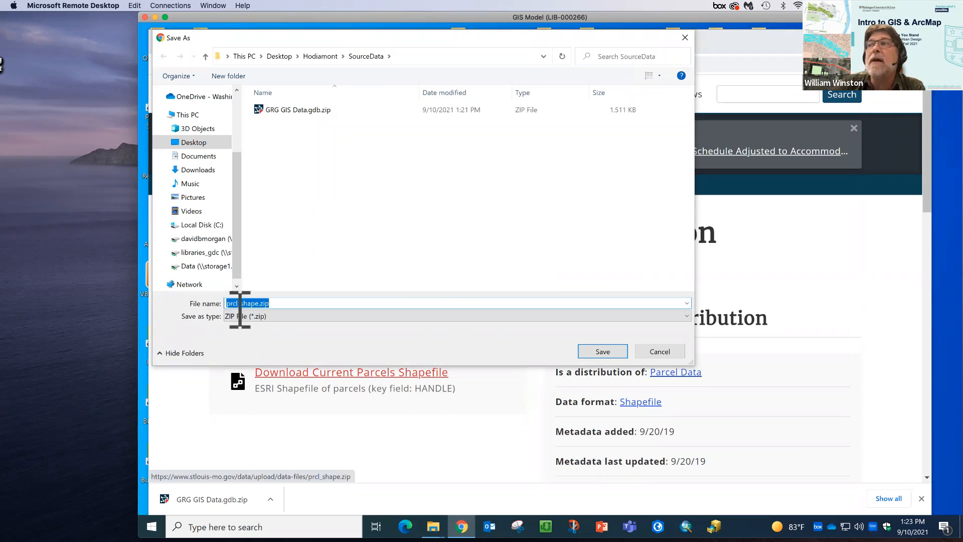
pyautogui.click(598, 348)
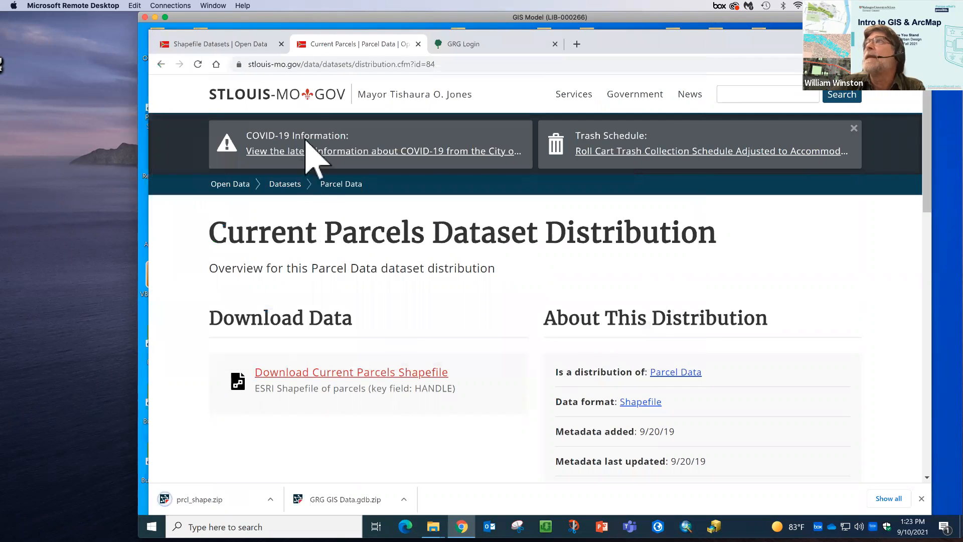
# Go back to the Parcel Data distributions and download the Parcels (Land Records) DBF as par.zip into SourceData
pyautogui.click(160, 64)
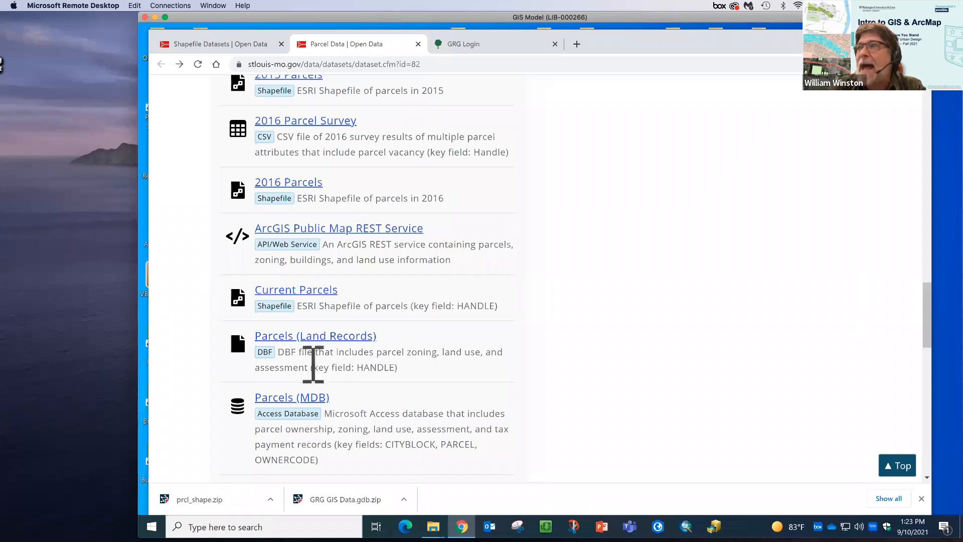
pyautogui.click(340, 336)
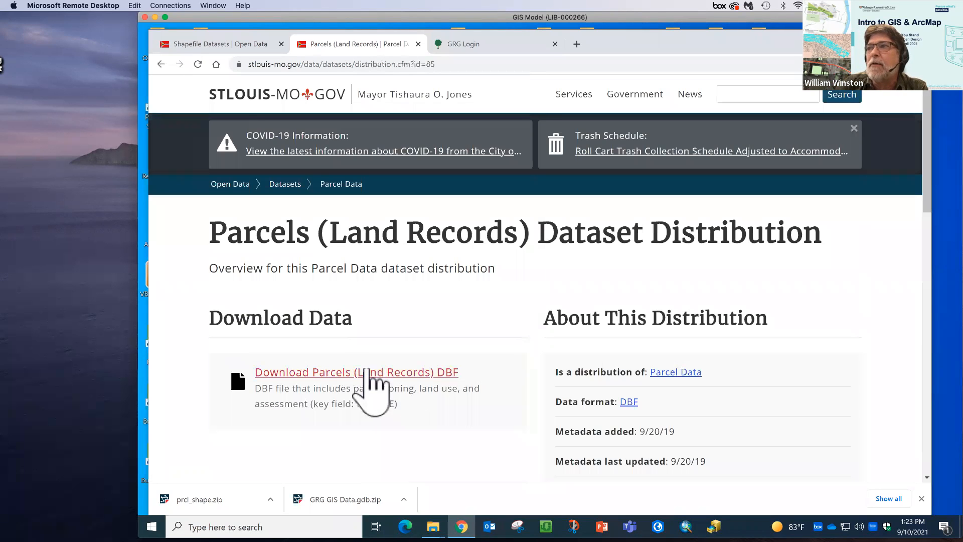
pyautogui.click(370, 373)
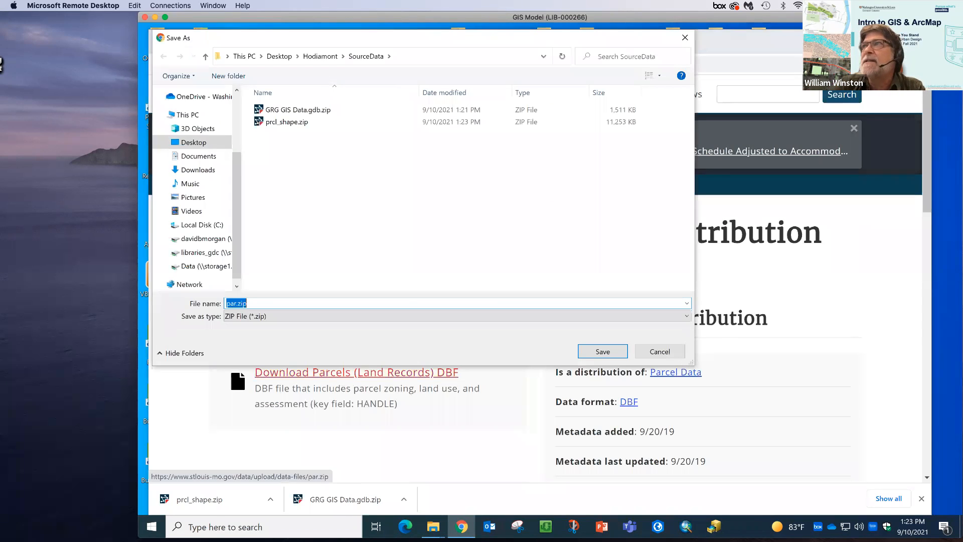
pyautogui.click(604, 352)
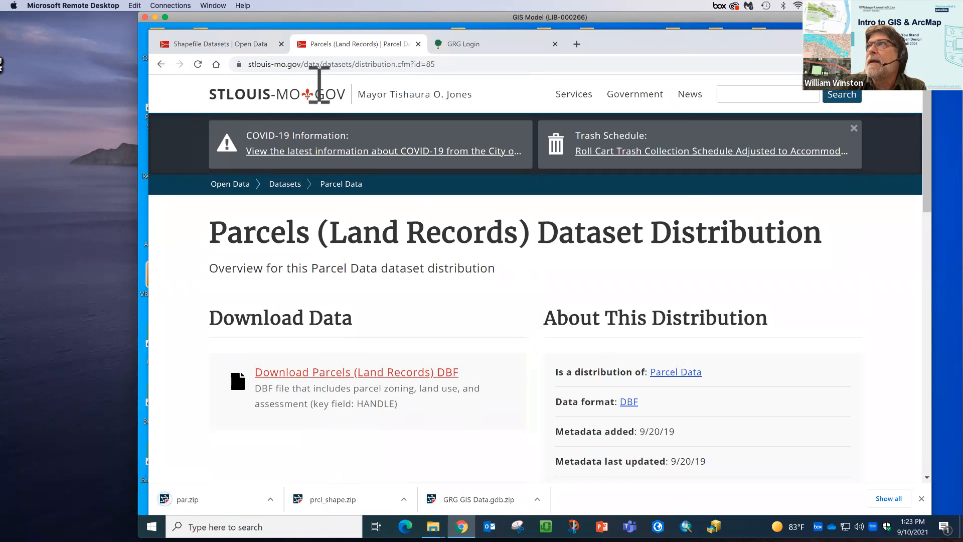
# Return to the shapefile dataset list and open the Ward and Neighborhood Boundaries dataset
pyautogui.click(241, 44)
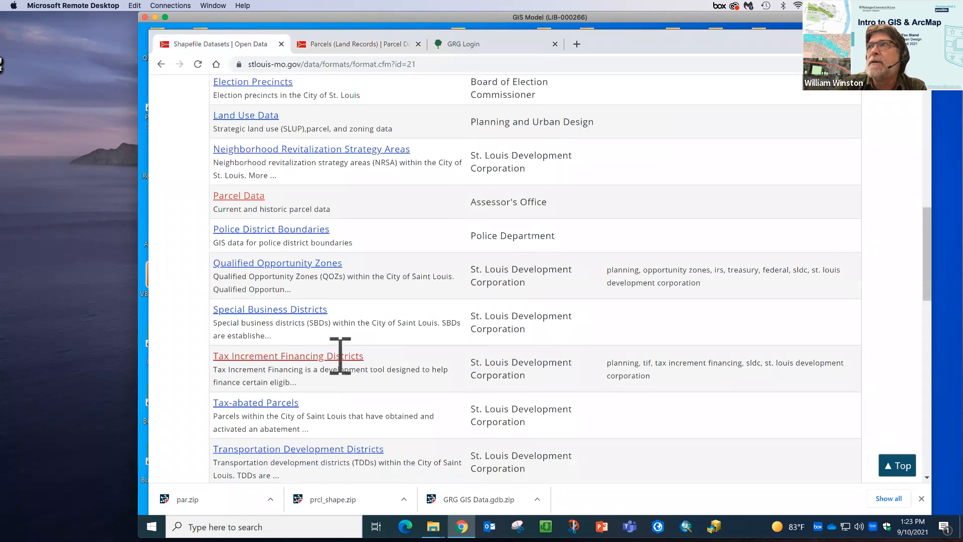
pyautogui.scroll(-2, 337, 371)
pyautogui.scroll(-3, 341, 372)
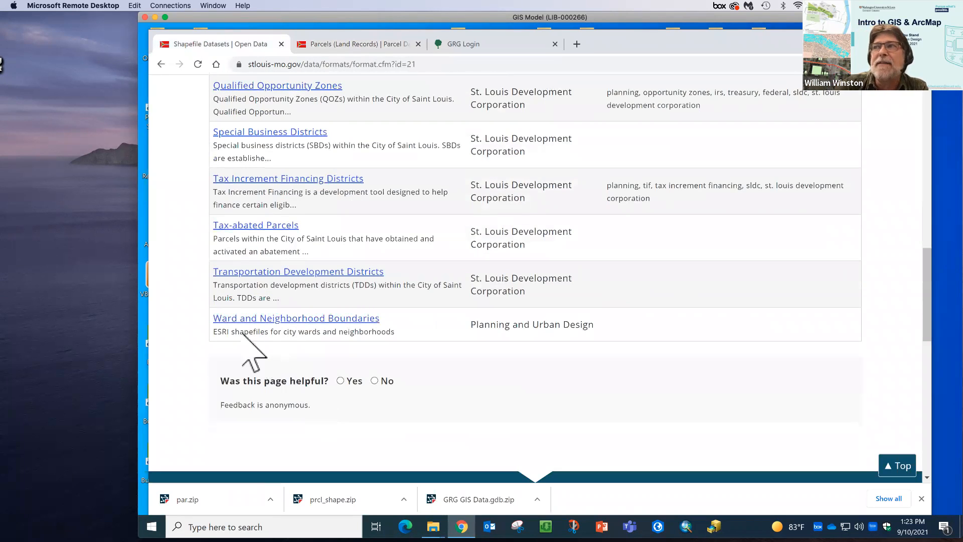
pyautogui.click(267, 320)
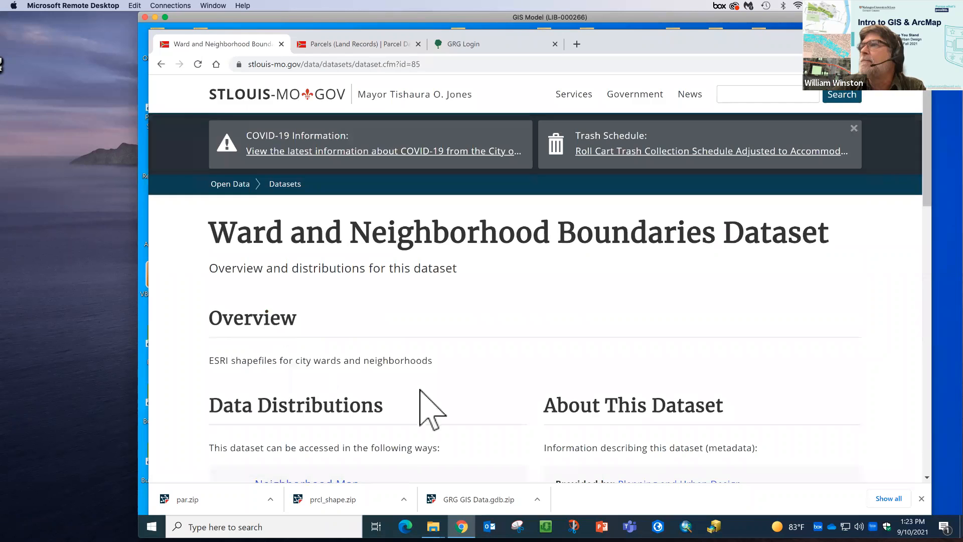
# Download the Neighborhoods and Wards shapefile and save it as nbrhds_wards.zip in the SourceData folder
pyautogui.scroll(-1, 430, 408)
pyautogui.scroll(-4, 420, 390)
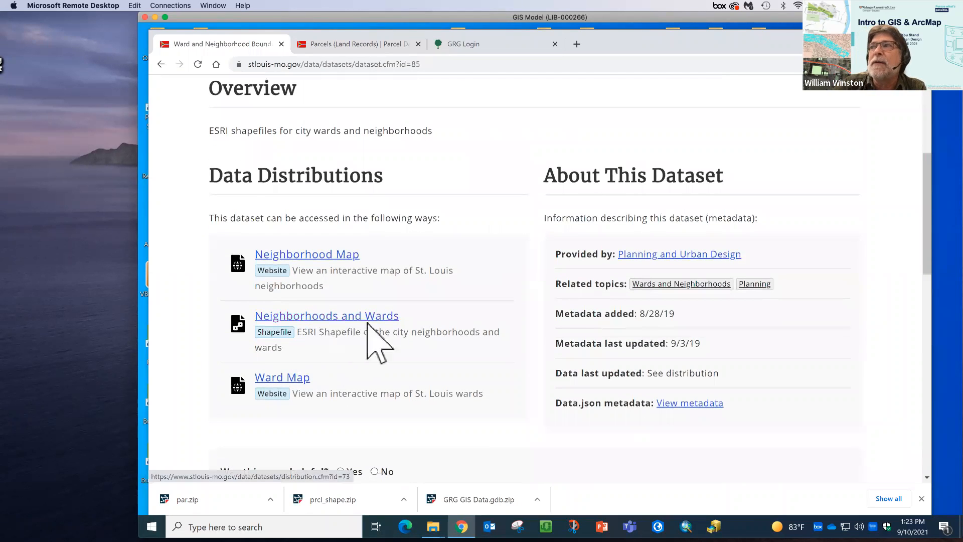
pyautogui.click(342, 317)
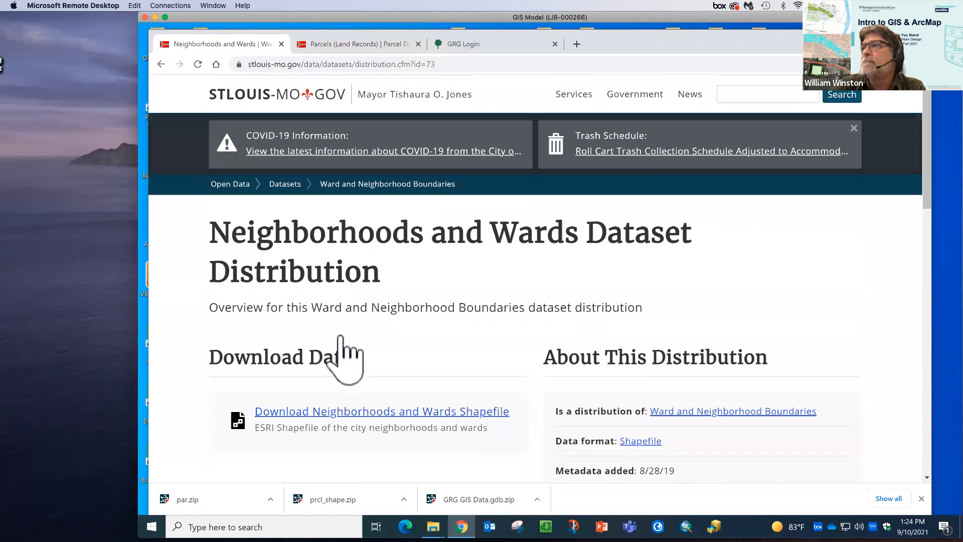
pyautogui.click(385, 411)
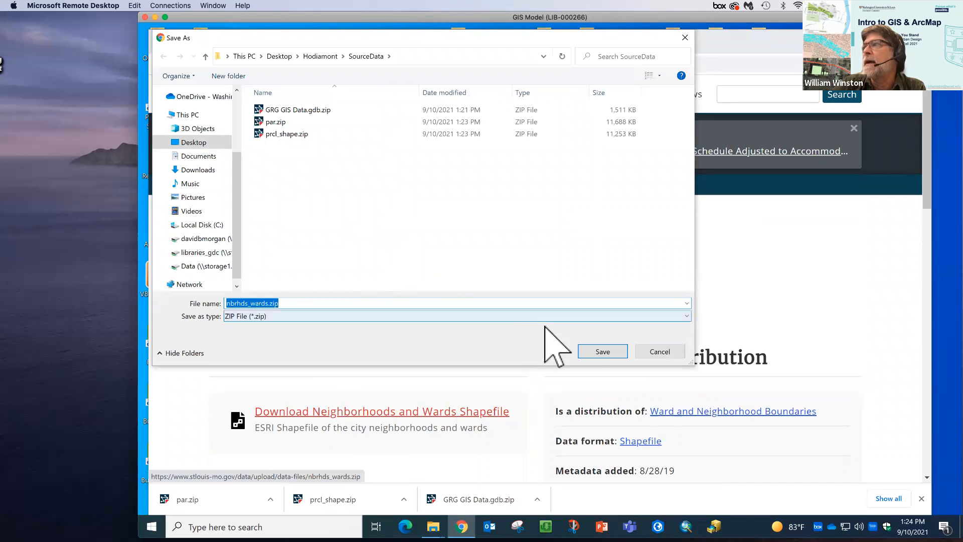
pyautogui.click(596, 352)
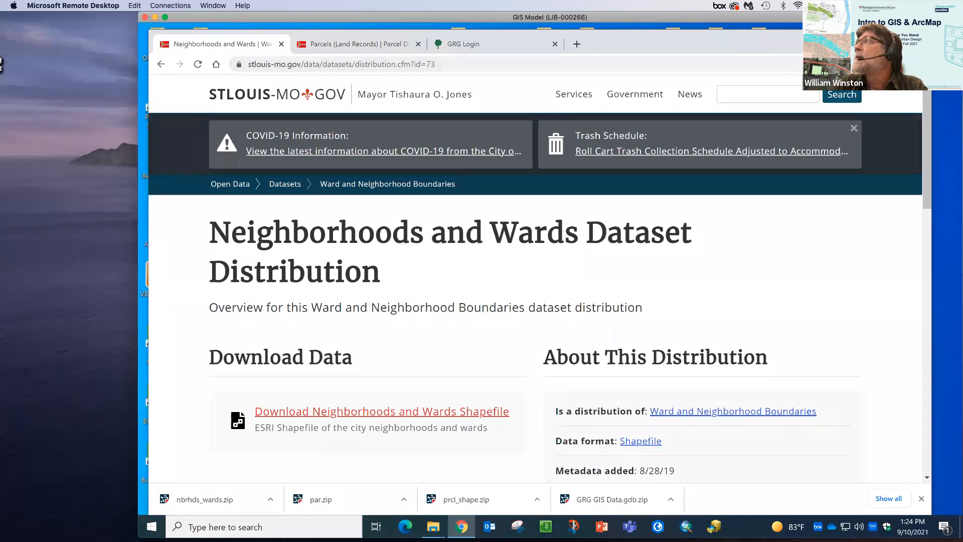
# Switch to File Explorer and open the SourceData folder inside the Hodiamont folder on the Desktop
pyautogui.click(865, 39)
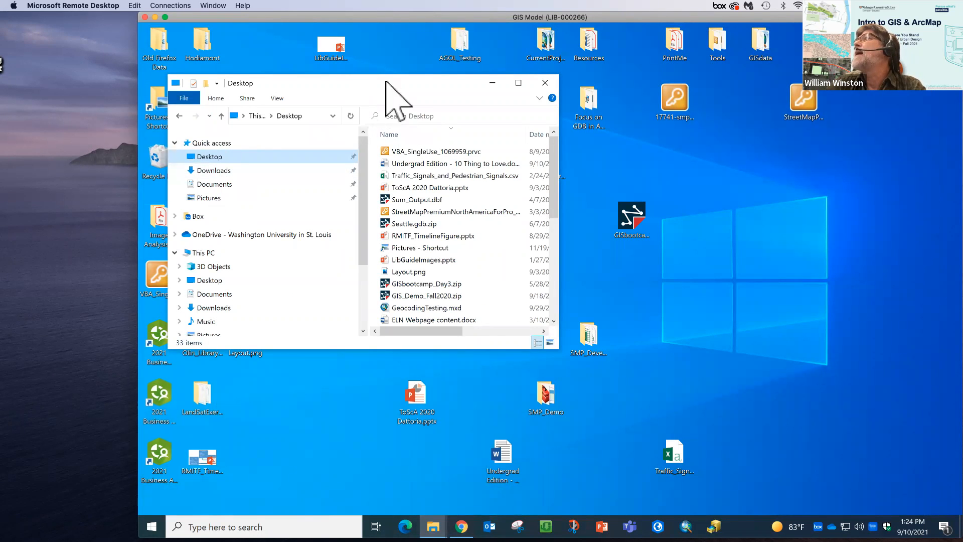
pyautogui.moveTo(353, 86); pyautogui.dragTo(360, 114)
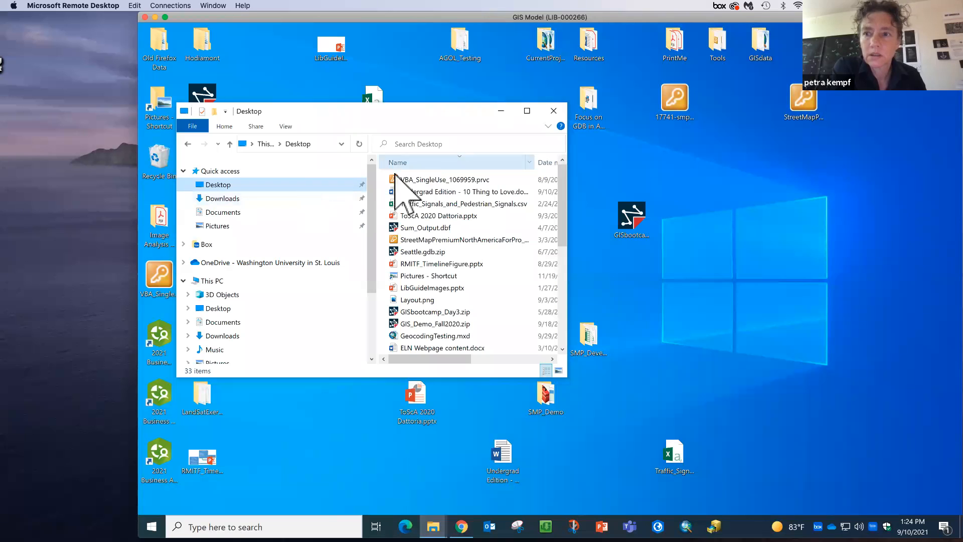
pyautogui.scroll(-1, 408, 280)
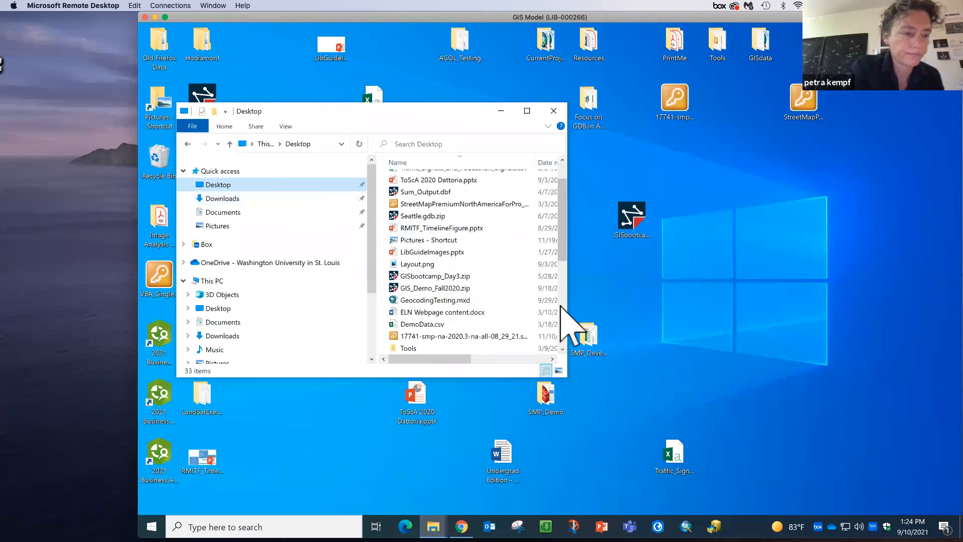
pyautogui.click(561, 305)
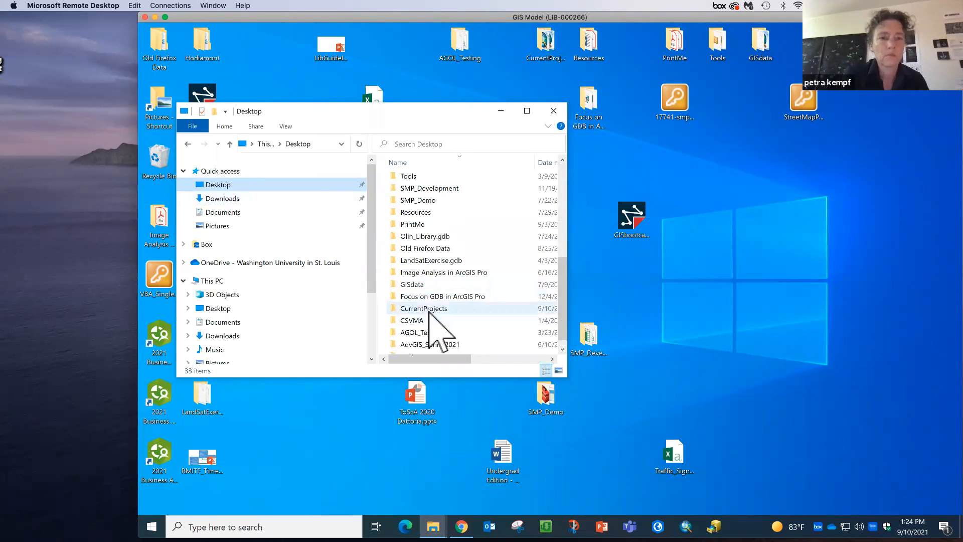
pyautogui.click(562, 346)
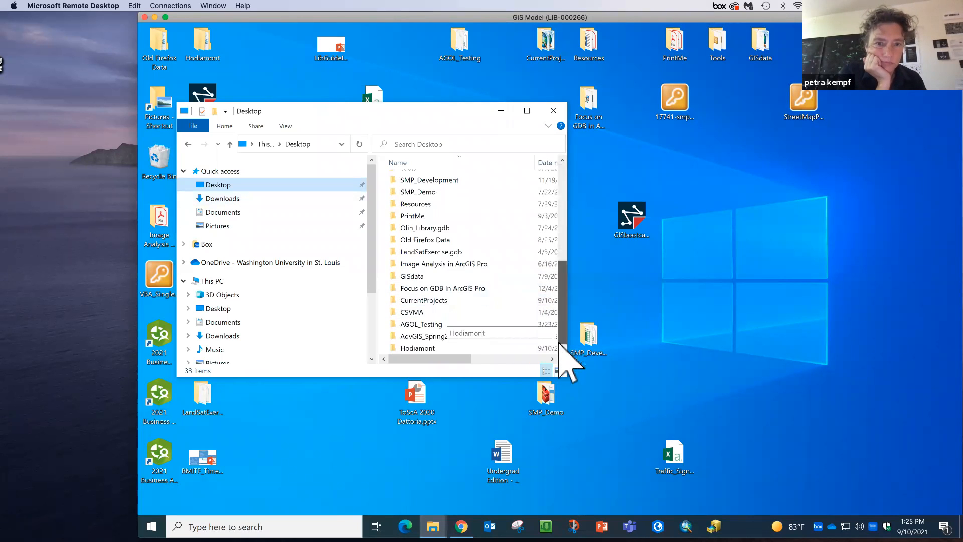
pyautogui.click(226, 184)
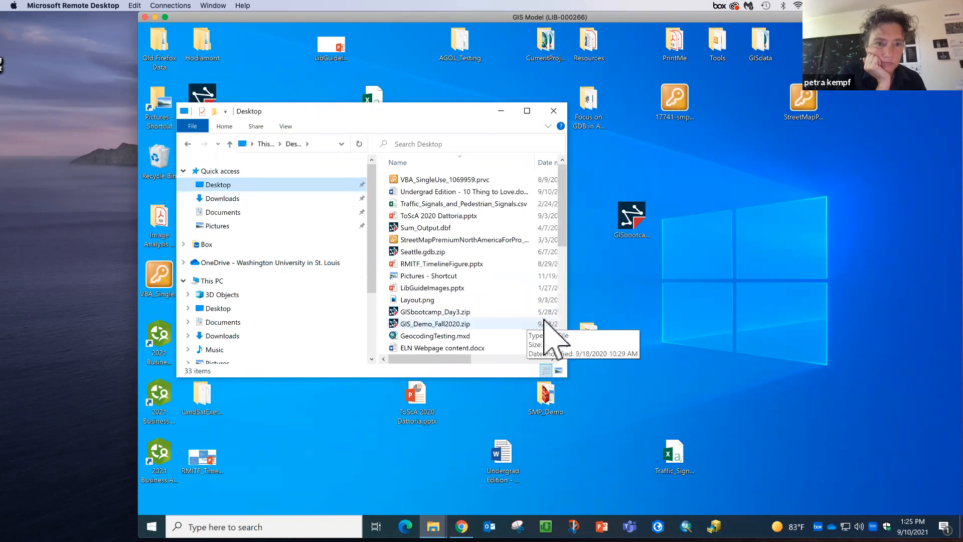
pyautogui.click(562, 321)
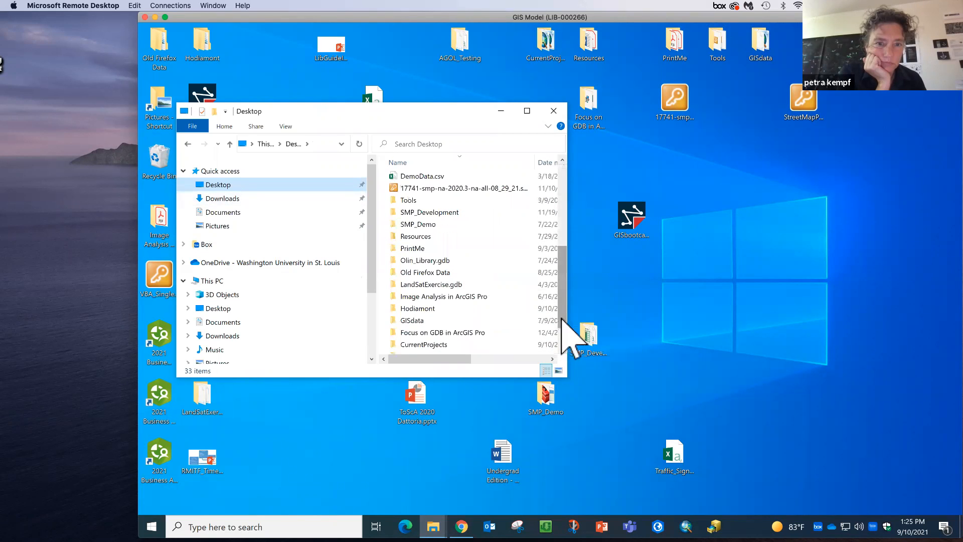
pyautogui.doubleClick(421, 308)
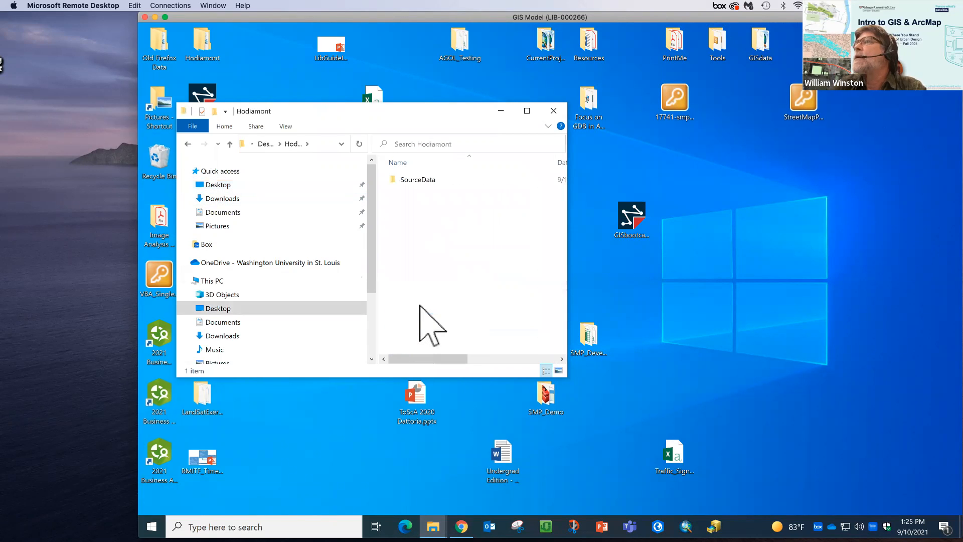
pyautogui.moveTo(387, 109); pyautogui.dragTo(487, 80)
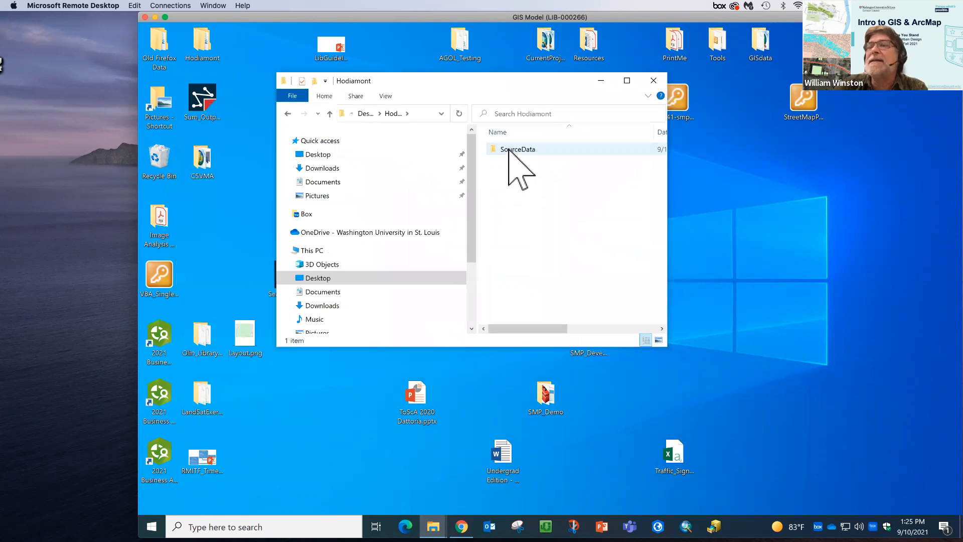
pyautogui.doubleClick(509, 149)
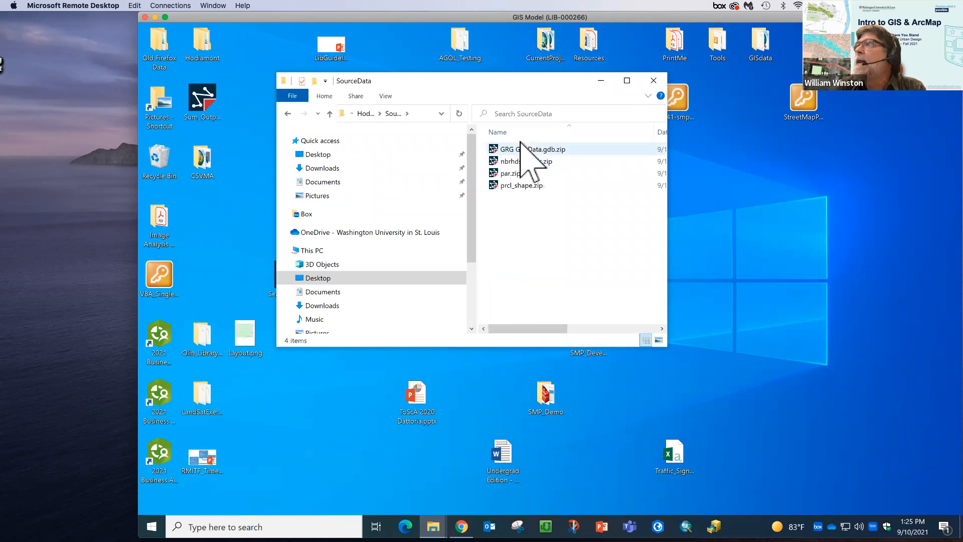
# Try to extract GRG GIS Data.gdb.zip with 7-Zip directly into the SourceData folder
pyautogui.click(523, 149)
pyautogui.rightClick(524, 149)
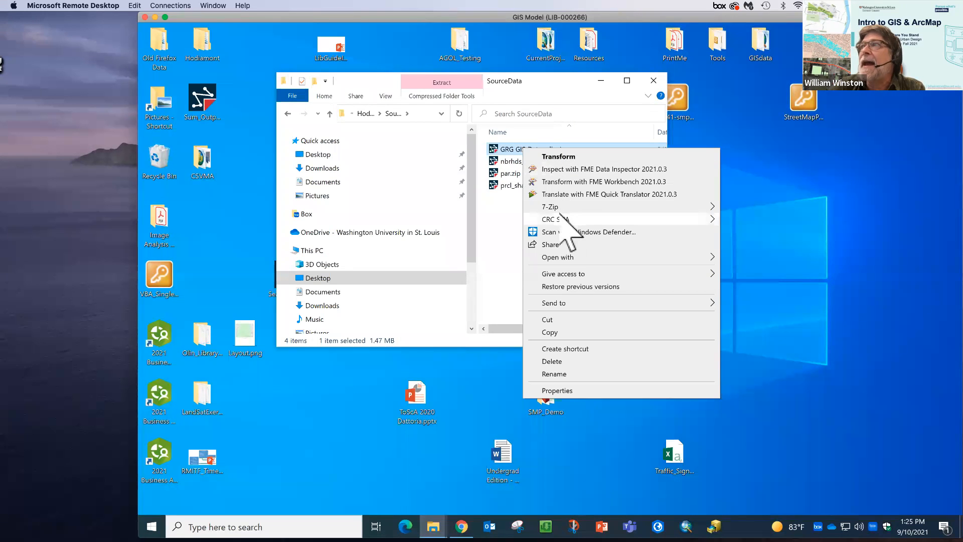
pyautogui.moveTo(555, 209)
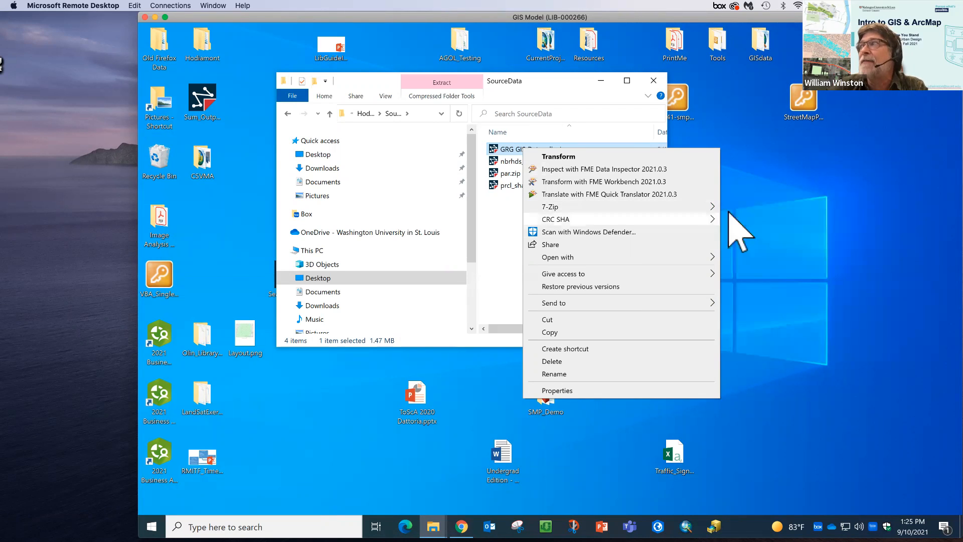
pyautogui.moveTo(711, 207)
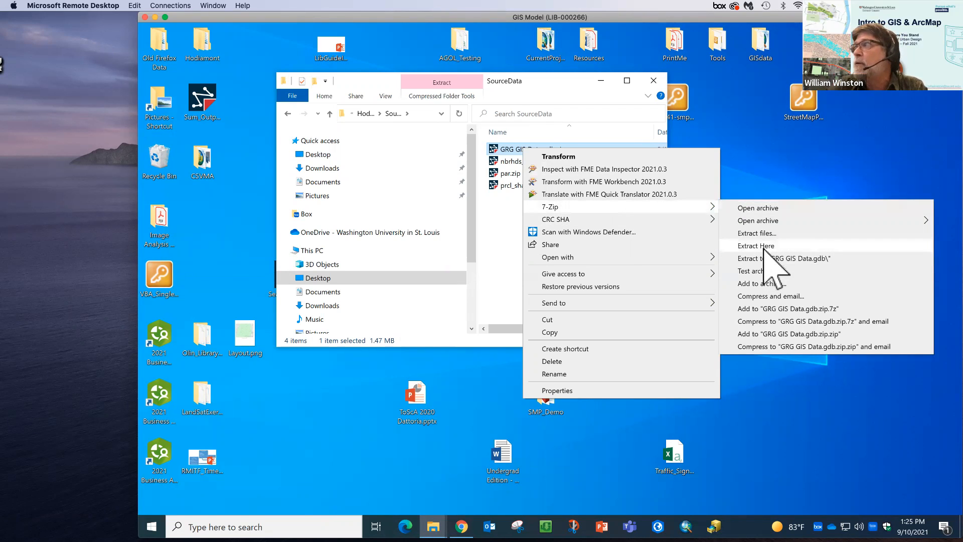
pyautogui.click(757, 246)
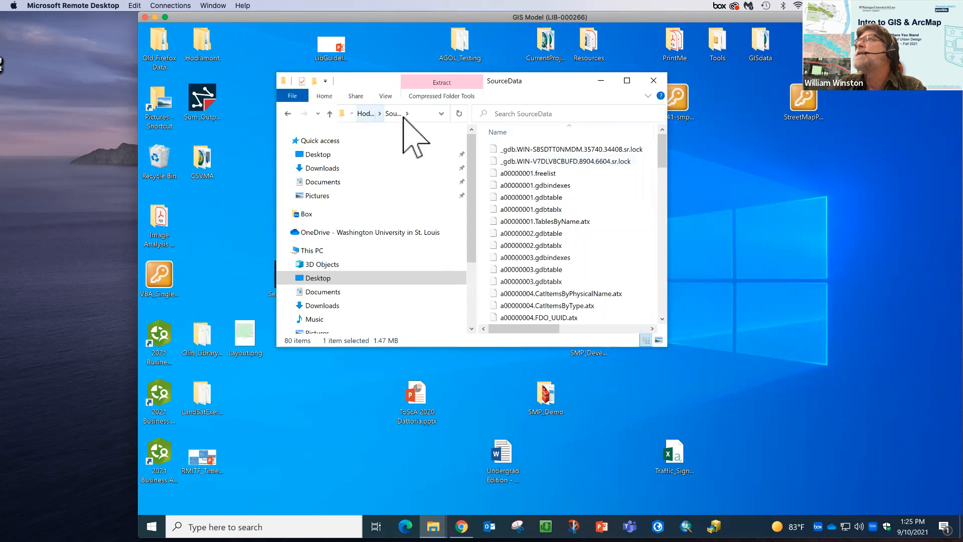
# Delete the loose extracted geodatabase files from SourceData, from the first _gdb lock file through the gdb file, keeping the zip archives
pyautogui.click(288, 114)
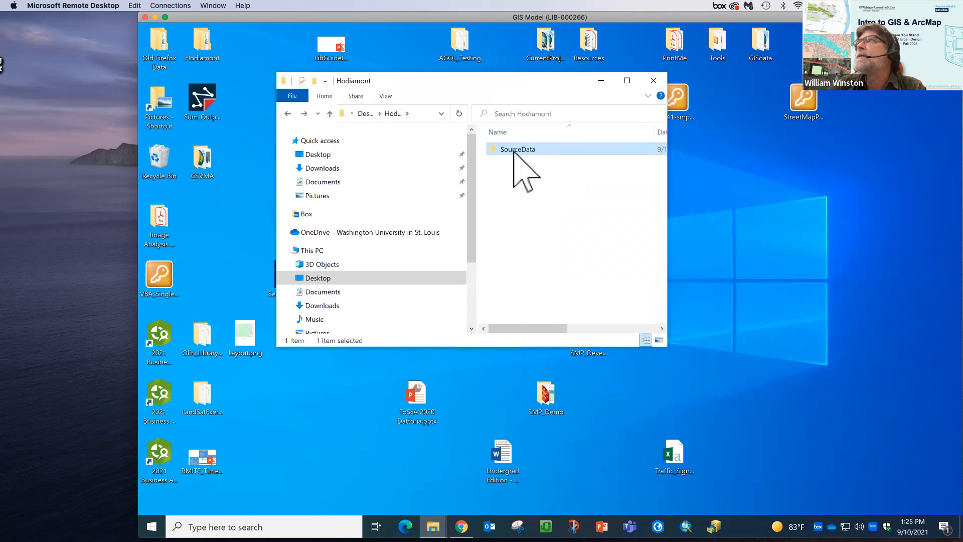
pyautogui.doubleClick(516, 149)
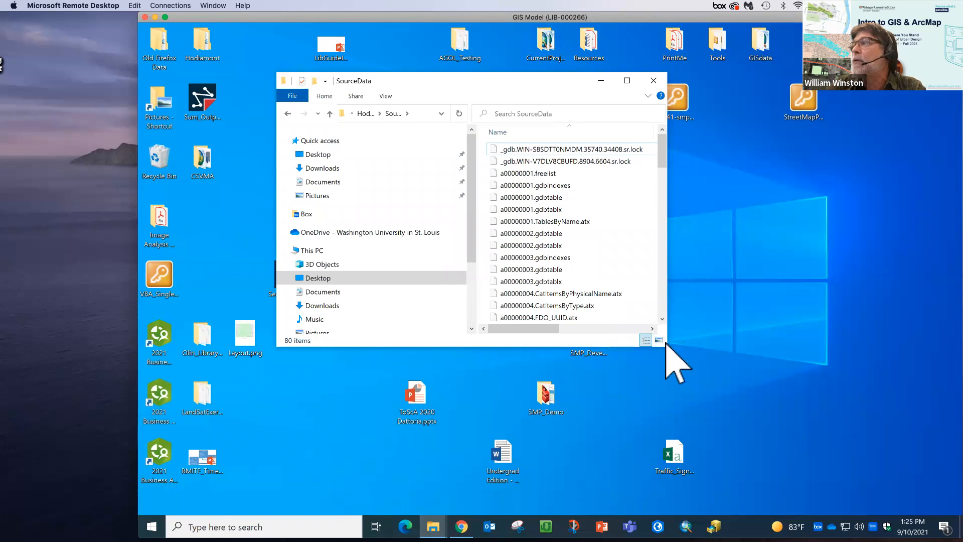
pyautogui.moveTo(667, 345); pyautogui.dragTo(859, 489)
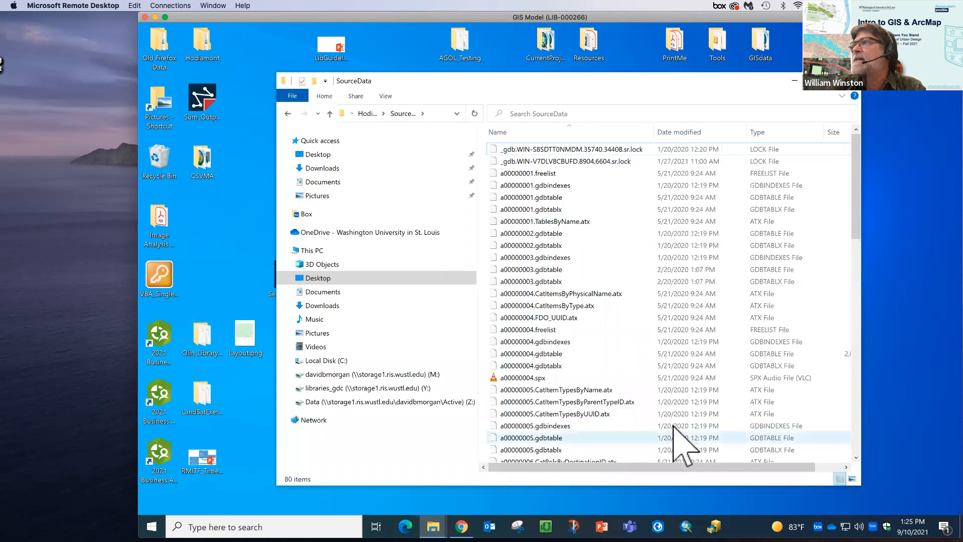
pyautogui.click(544, 149)
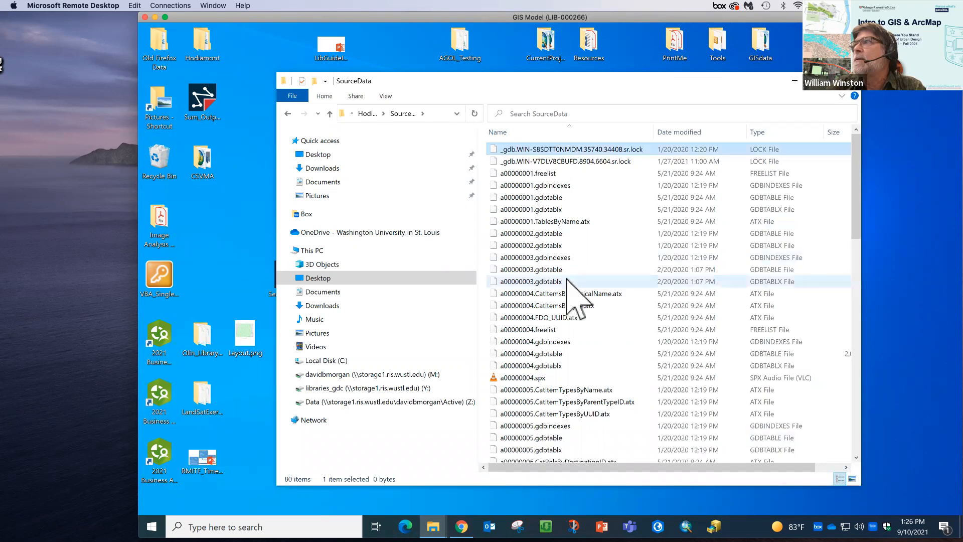
pyautogui.scroll(-9, 567, 278)
pyautogui.scroll(-9, 567, 278)
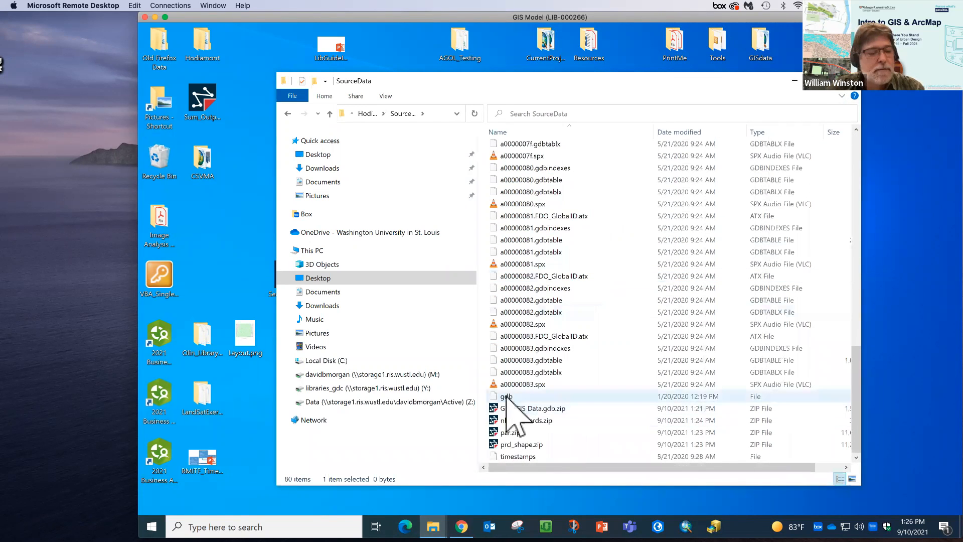
pyautogui.keyDown('shift'); pyautogui.click(507, 396); pyautogui.keyUp('shift')
pyautogui.rightClick(506, 397)
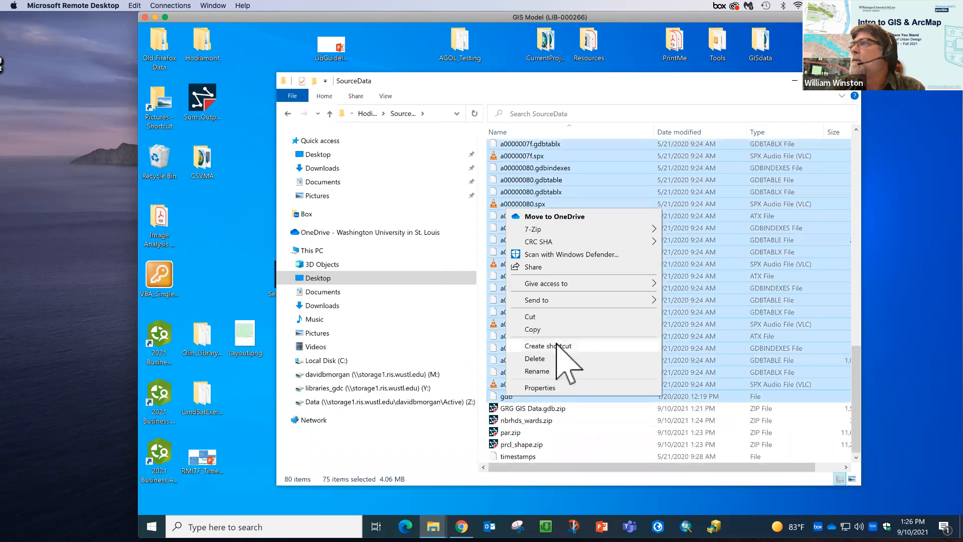
pyautogui.click(547, 359)
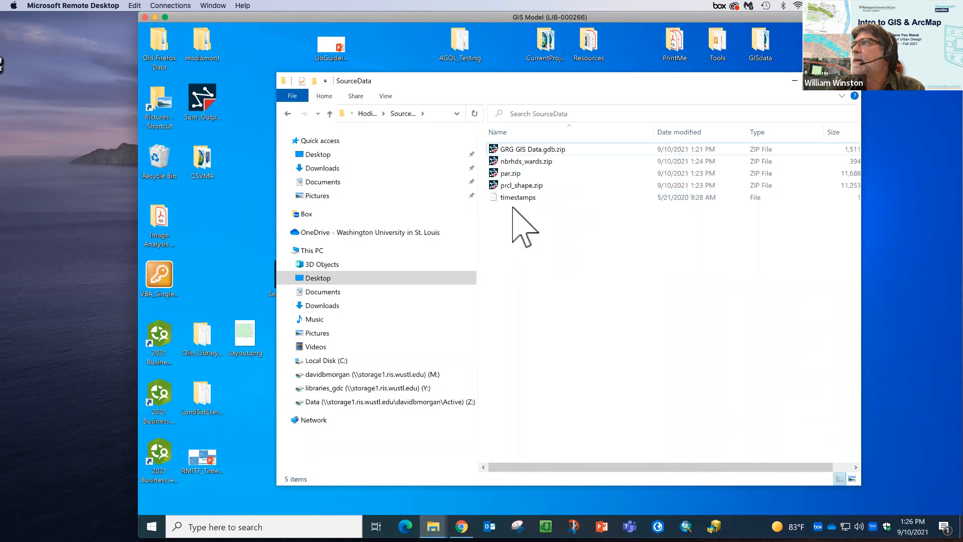
# Delete the leftover timestamps file from the SourceData folder
pyautogui.click(513, 200)
pyautogui.rightClick(513, 201)
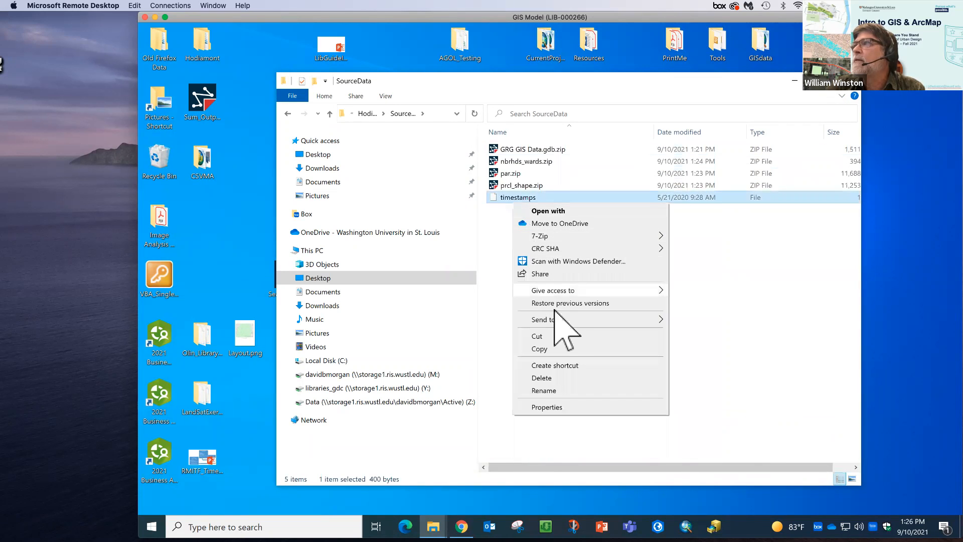
pyautogui.click(551, 378)
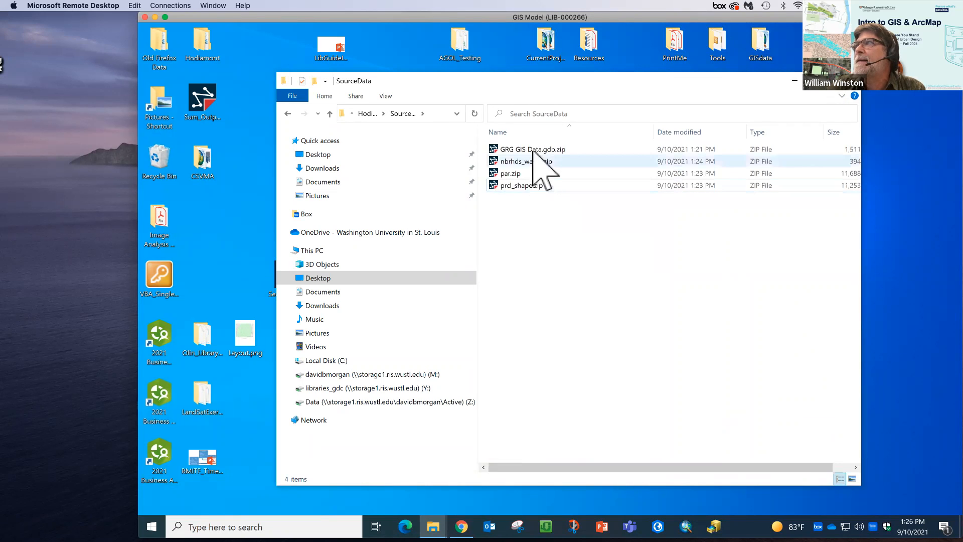
# Extract GRG GIS Data.gdb.zip with 7-Zip into its own GRG GIS Data.gdb folder
pyautogui.click(539, 149)
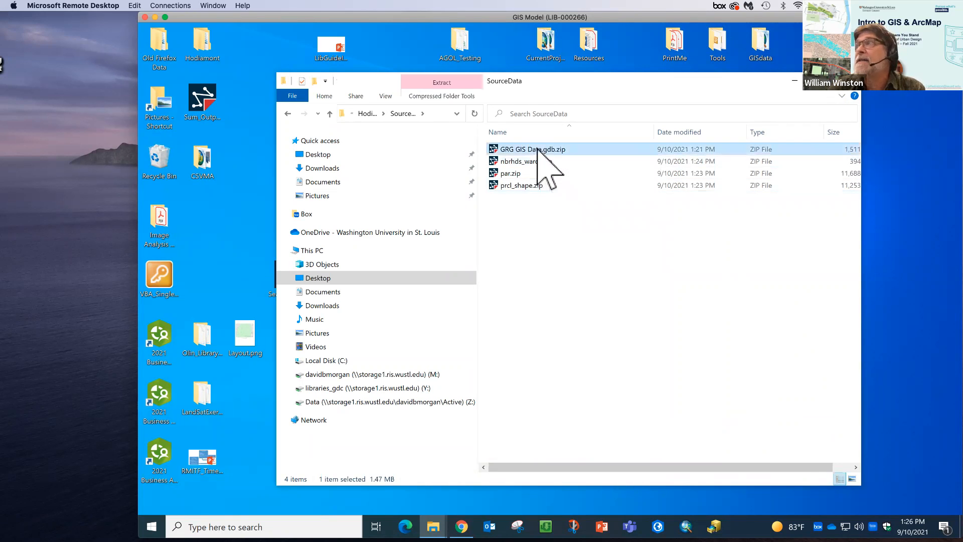
pyautogui.rightClick(537, 148)
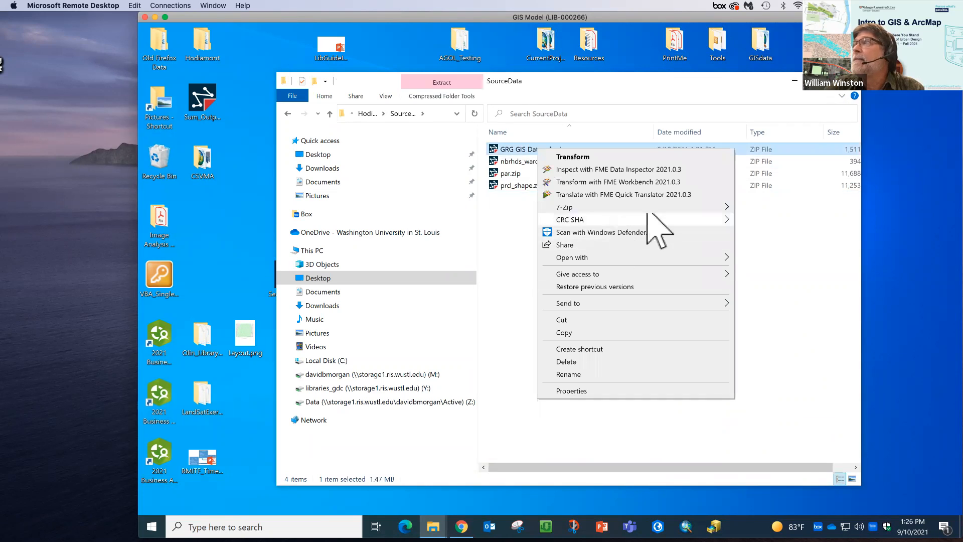
pyautogui.moveTo(678, 206)
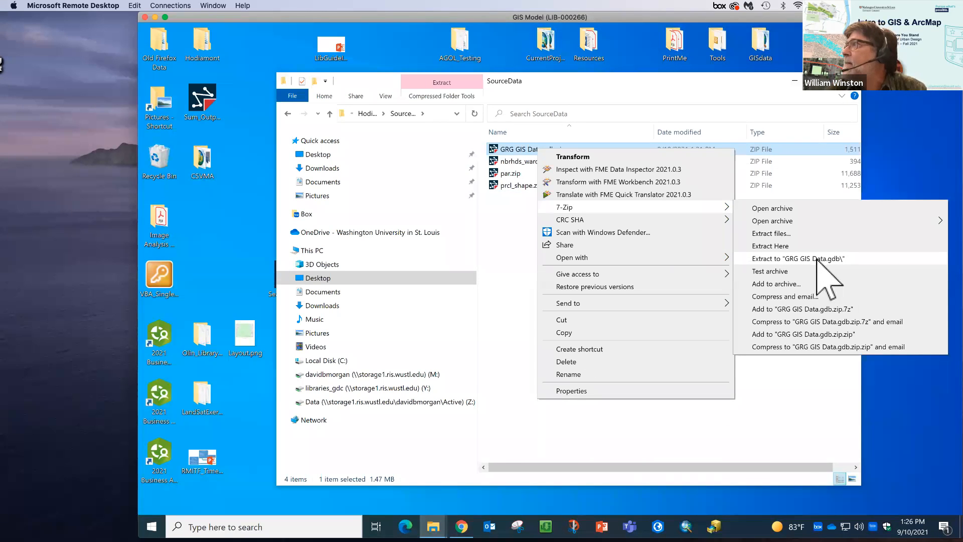
pyautogui.click(818, 259)
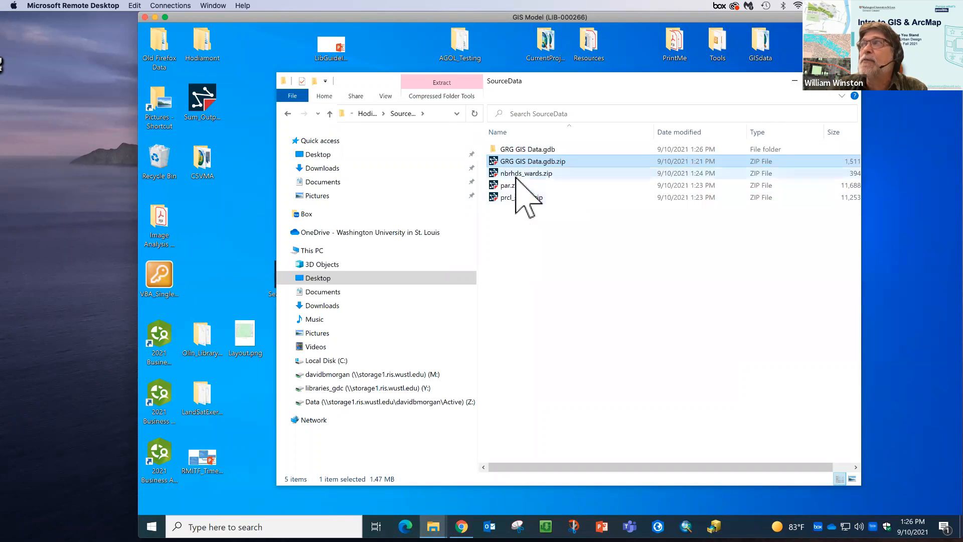
# Extract nbrhds_wards.zip with 7-Zip directly into the SourceData folder
pyautogui.click(521, 174)
pyautogui.rightClick(519, 176)
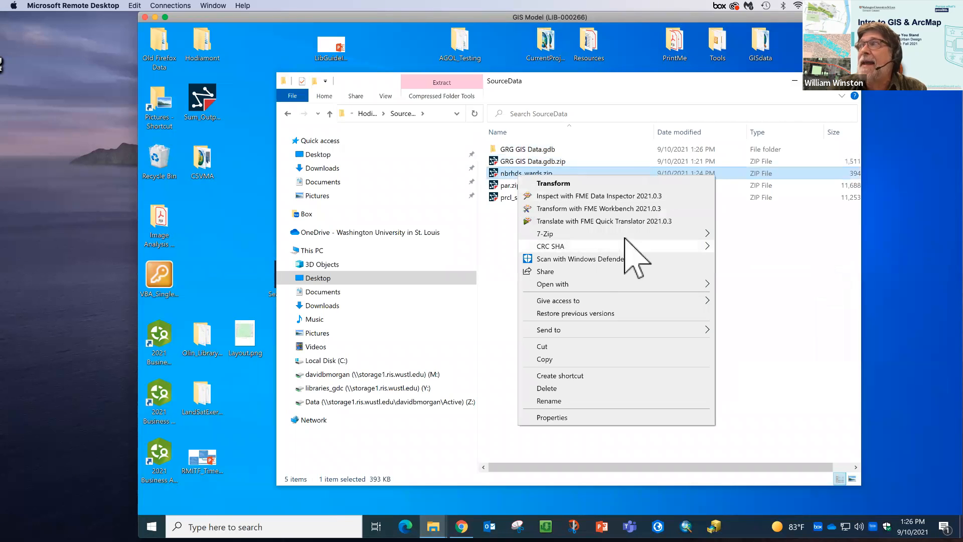
pyautogui.moveTo(672, 235)
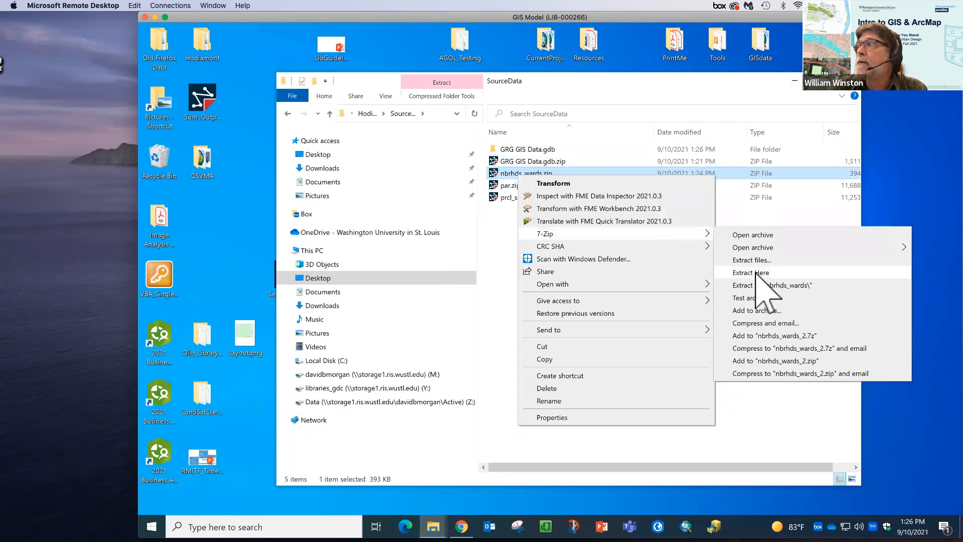
pyautogui.click(751, 272)
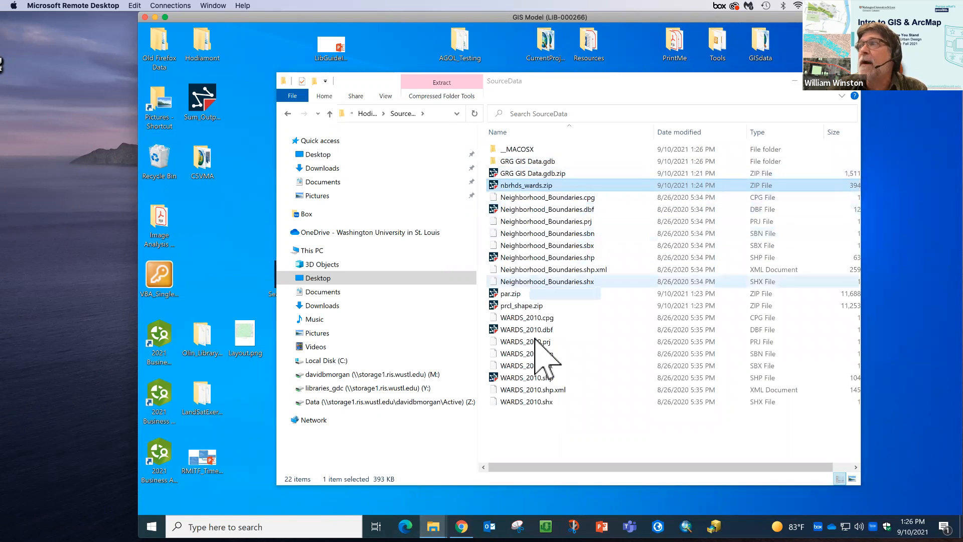
# Extract the par.zip archive with 7-Zip directly into the SourceData folder
pyautogui.click(510, 294)
pyautogui.rightClick(508, 296)
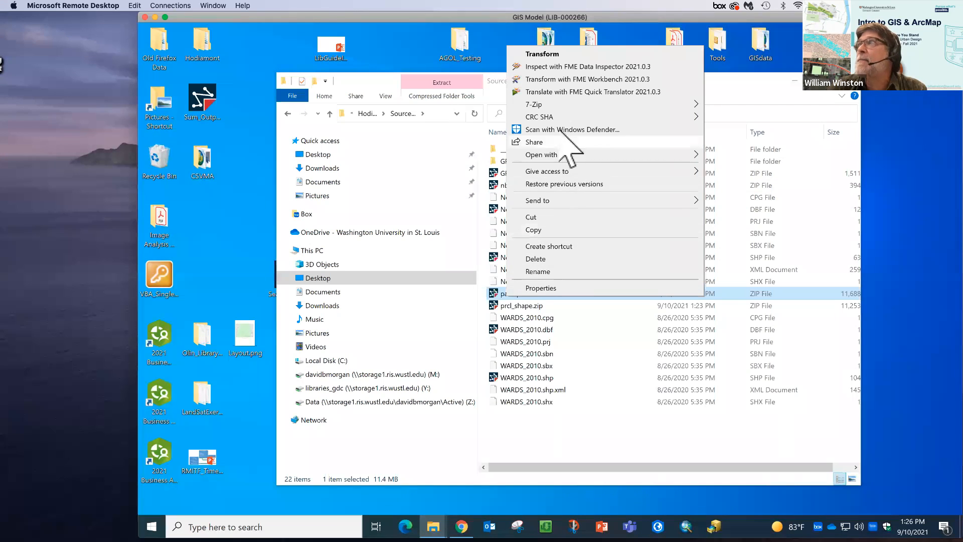
pyautogui.moveTo(557, 106)
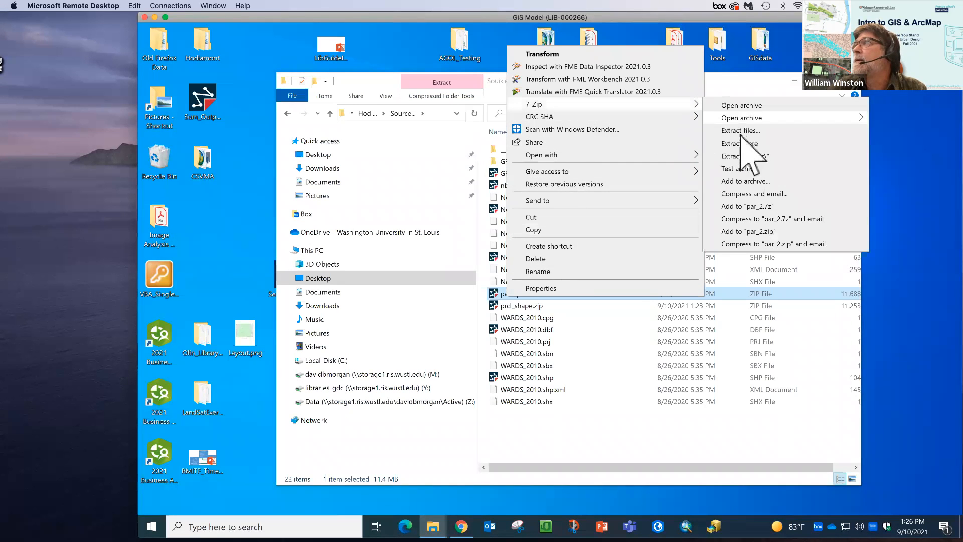
pyautogui.click(743, 146)
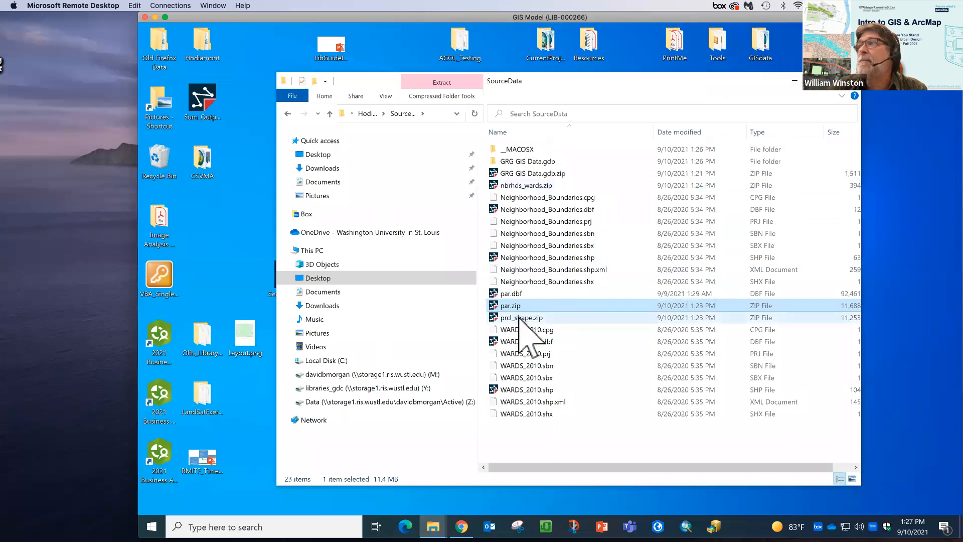
# Extract prcl_shape.zip with 7-Zip directly into the SourceData folder
pyautogui.click(520, 317)
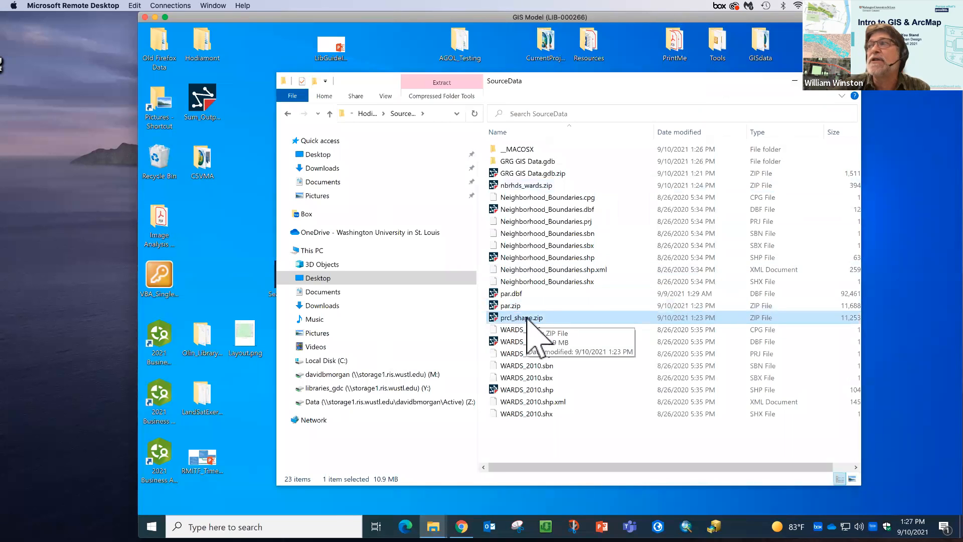
pyautogui.rightClick(527, 320)
pyautogui.moveTo(656, 126)
pyautogui.moveTo(713, 126)
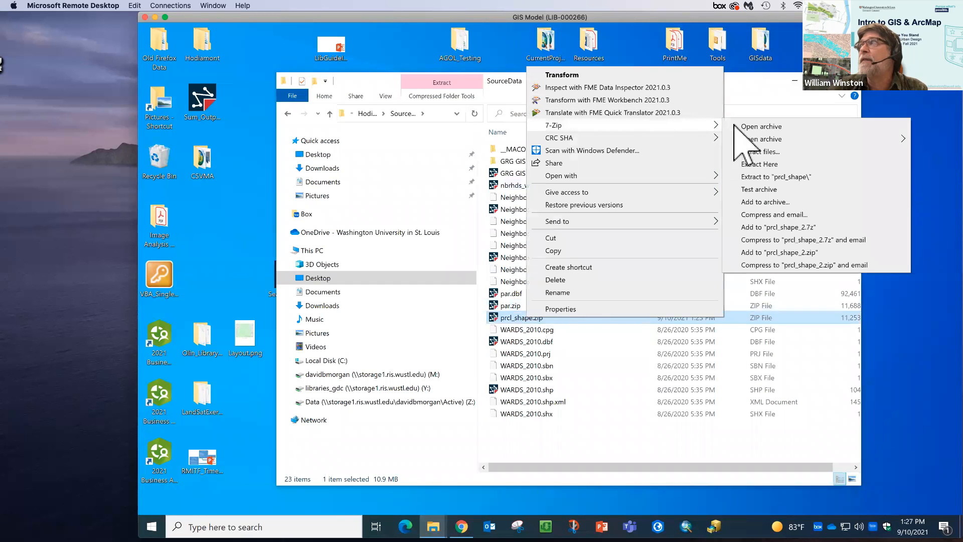
pyautogui.click(760, 166)
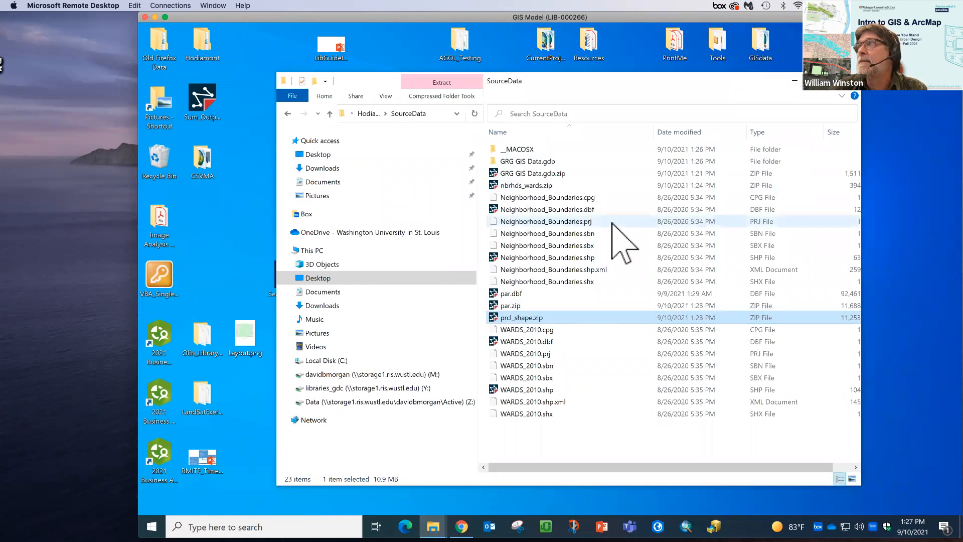
# Enlarge the SourceData window to fit the whole file list and select all Neighborhood_Boundaries files to examine the shapefile's components
pyautogui.moveTo(552, 76); pyautogui.dragTo(517, 36)
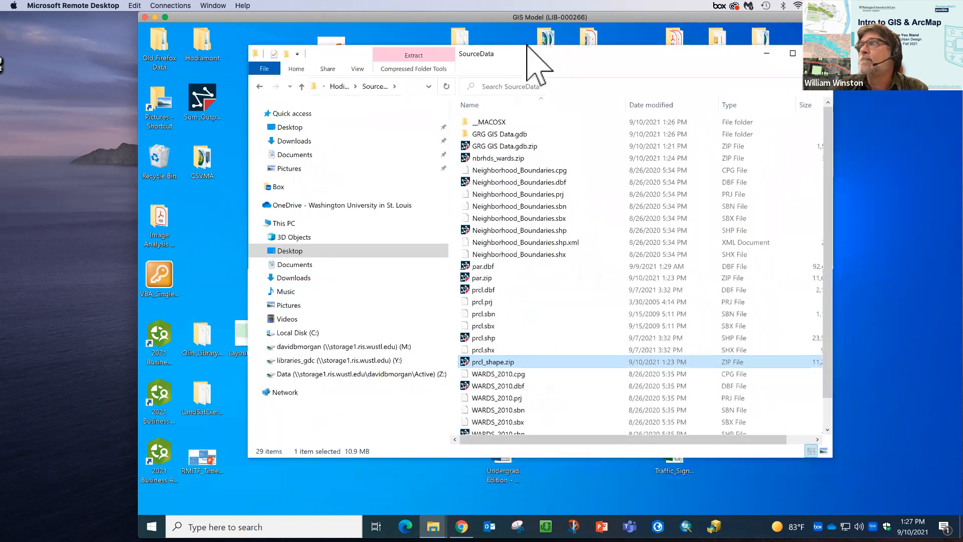
pyautogui.moveTo(585, 452); pyautogui.dragTo(586, 515)
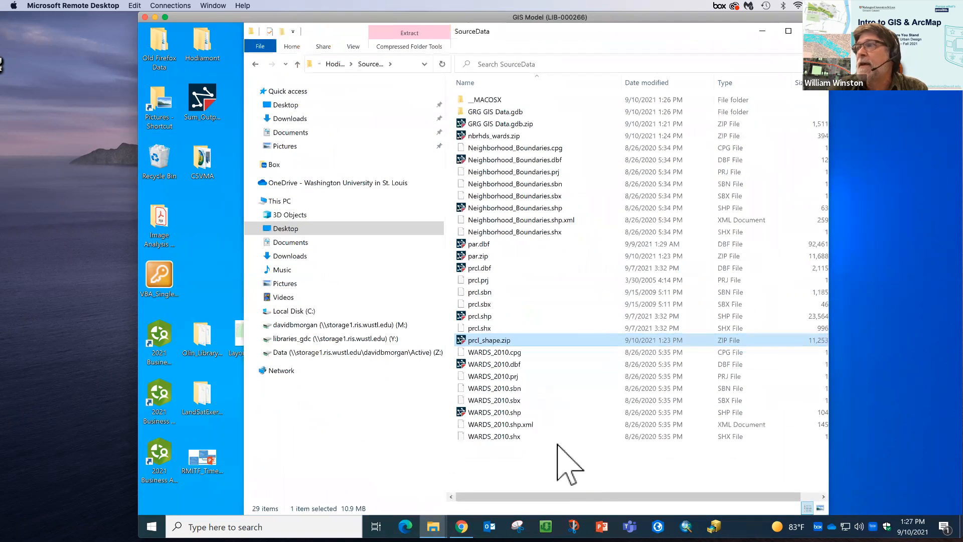
pyautogui.click(535, 462)
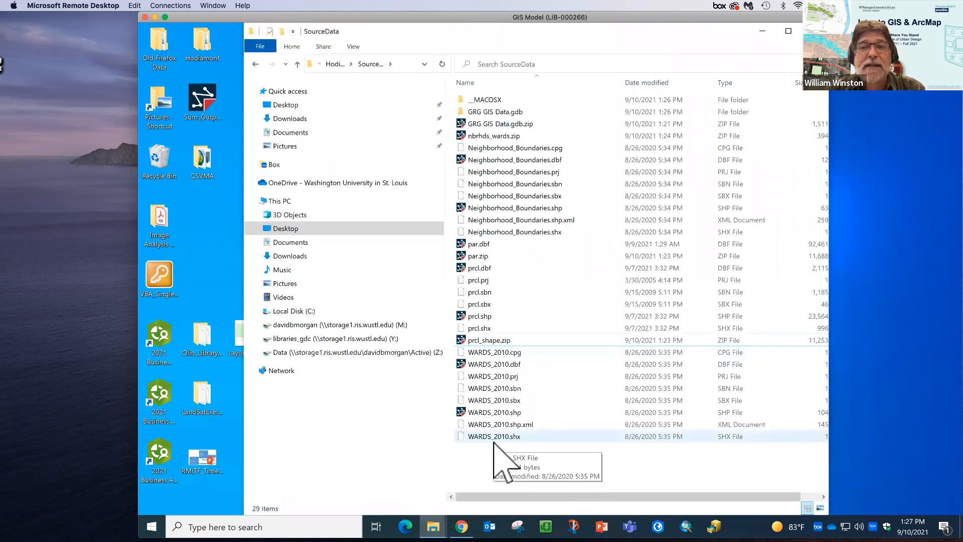
pyautogui.click(506, 148)
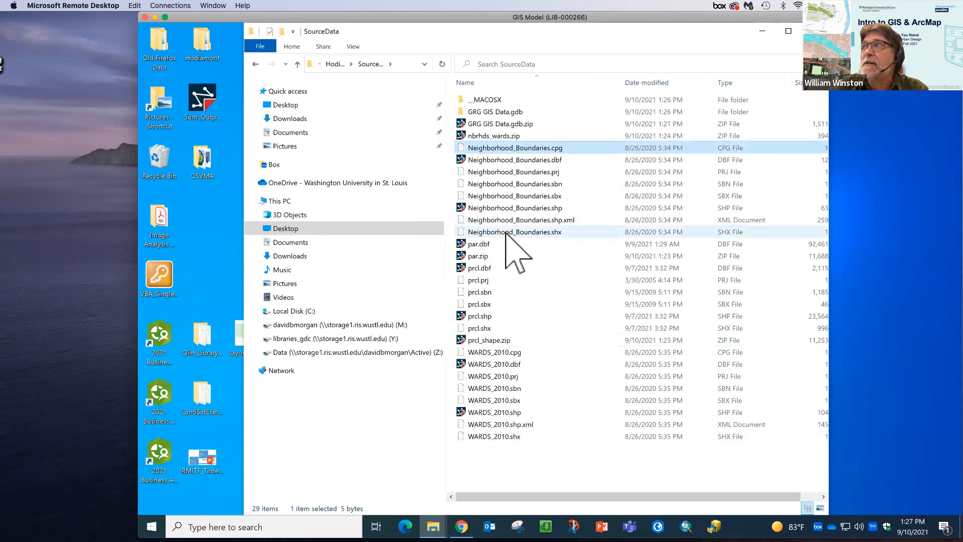
pyautogui.keyDown('shift'); pyautogui.click(506, 234); pyautogui.keyUp('shift')
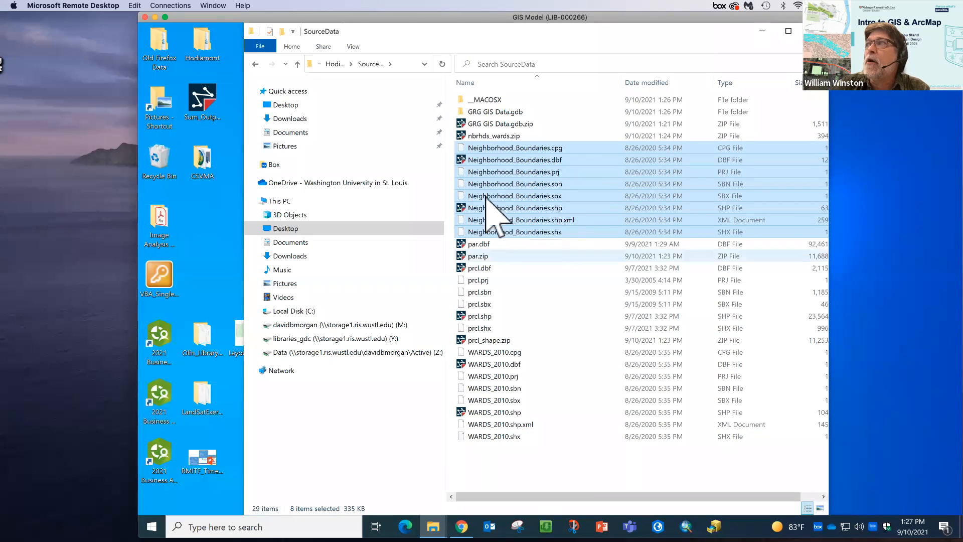
# Look at the files inside the GRG GIS Data.gdb folder and return to SourceData
pyautogui.click(499, 111)
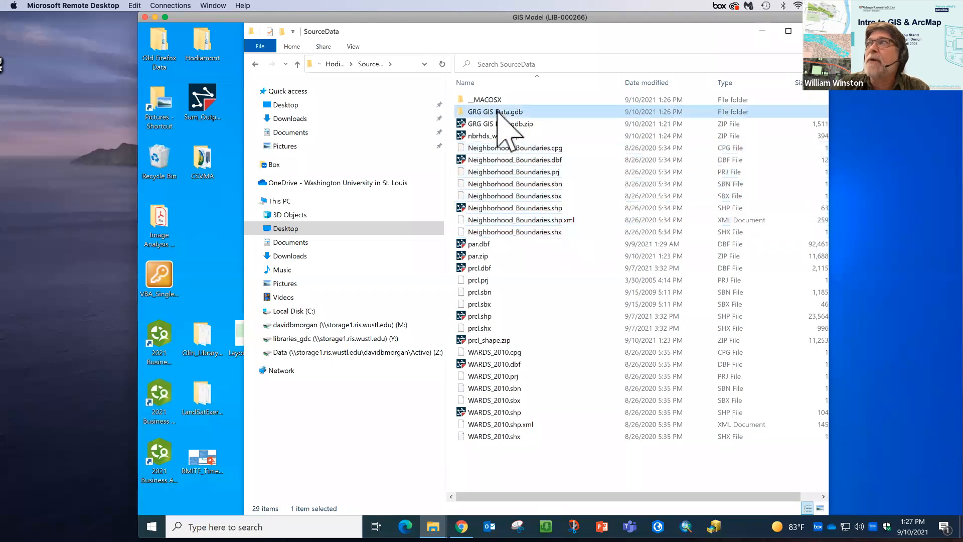
pyautogui.doubleClick(475, 112)
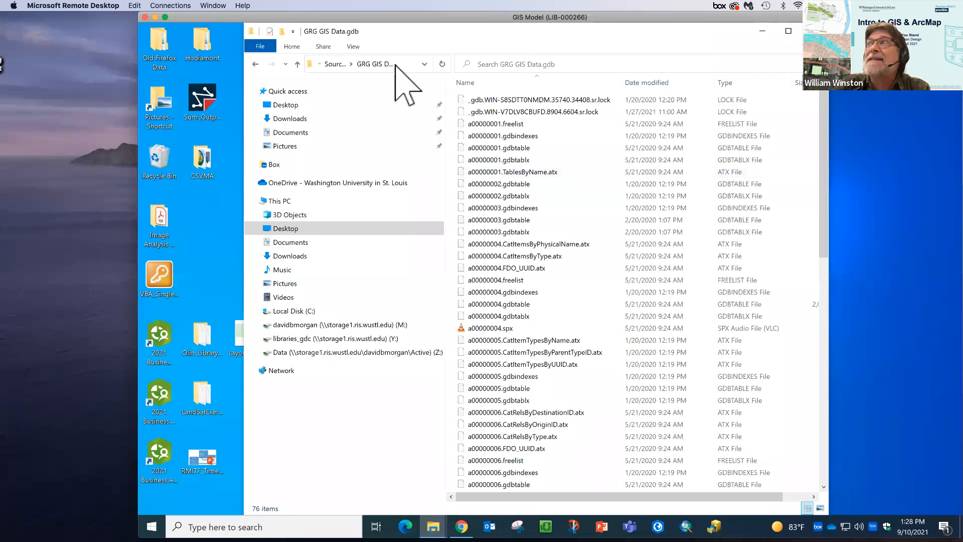
pyautogui.click(335, 63)
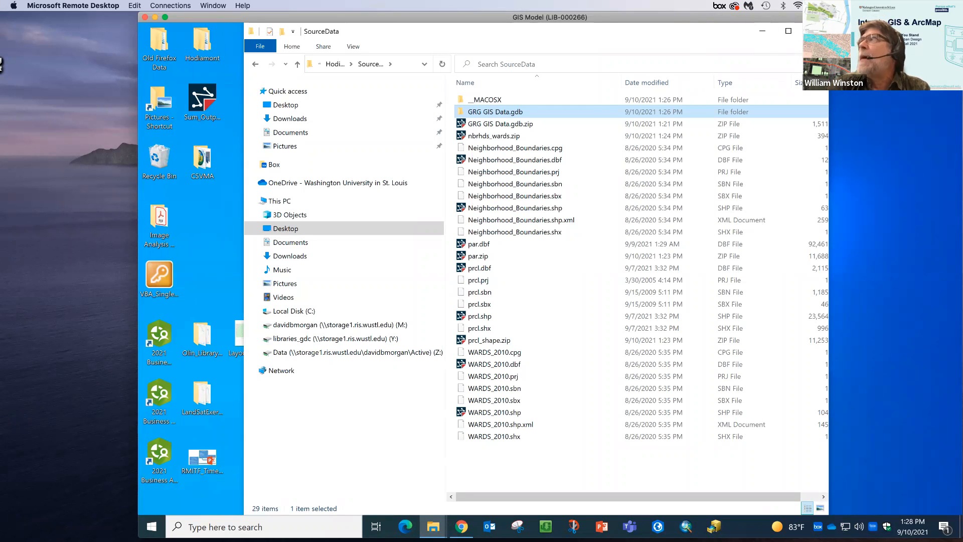
# Minimize the file window and start ArcMap with a blank map in a maximized window, dismissing the Getting Started dialog
pyautogui.click(763, 31)
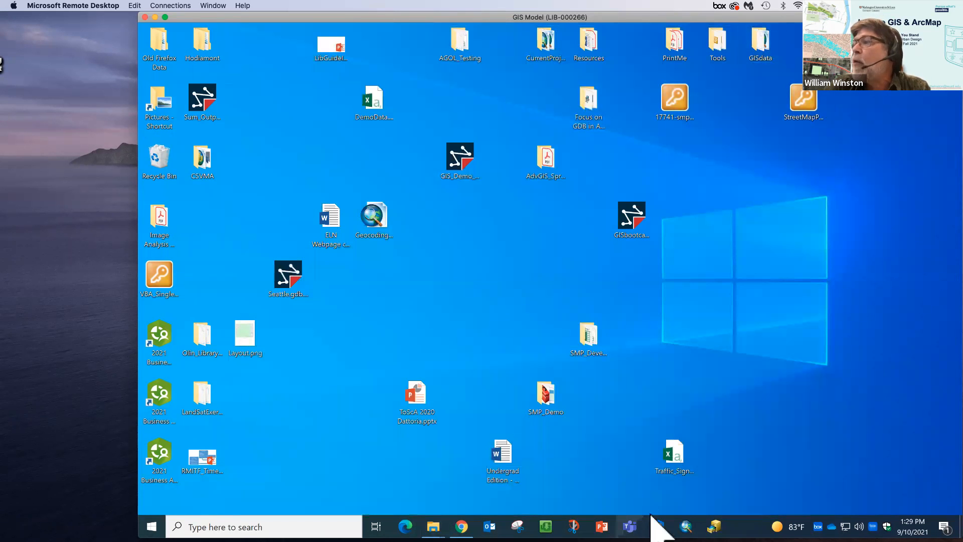
pyautogui.click(685, 530)
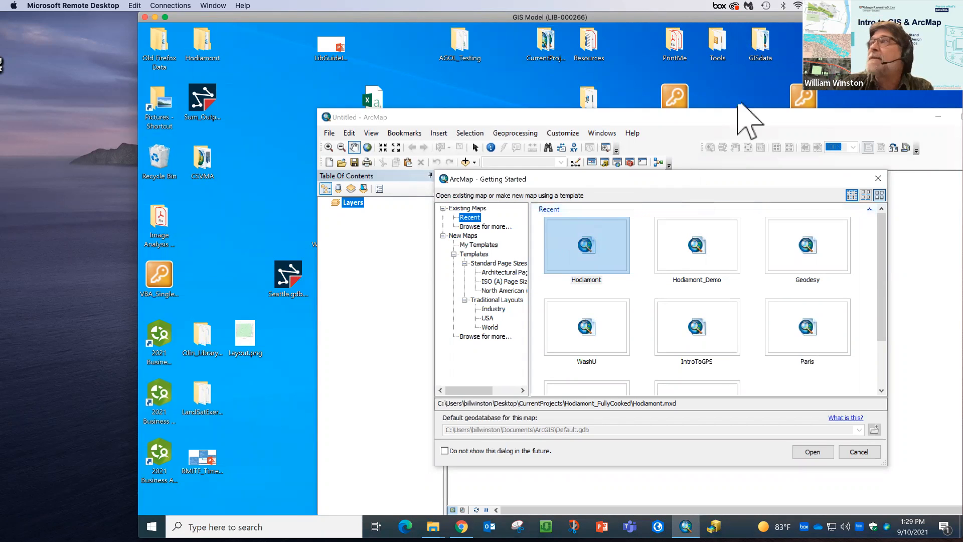
pyautogui.click(650, 112)
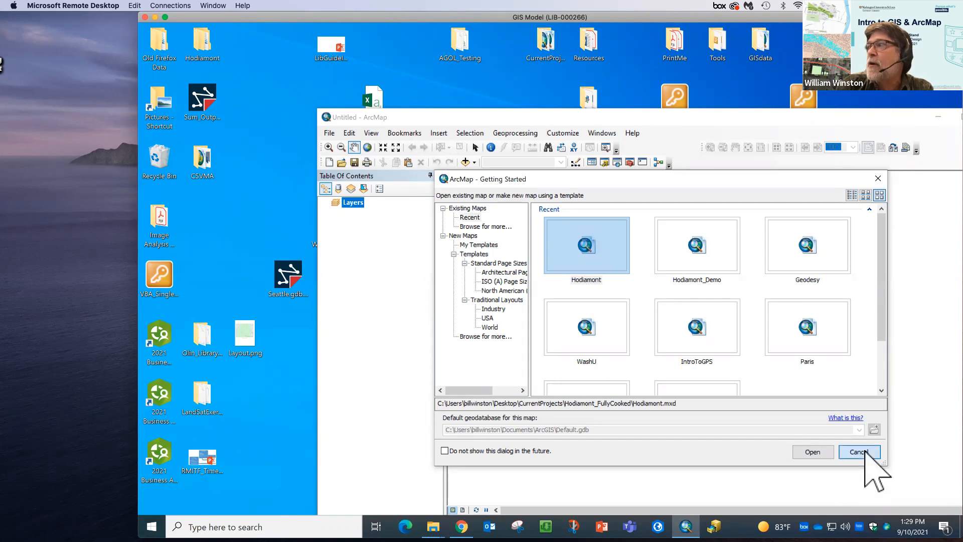
pyautogui.click(858, 452)
pyautogui.moveTo(727, 116); pyautogui.dragTo(571, 78)
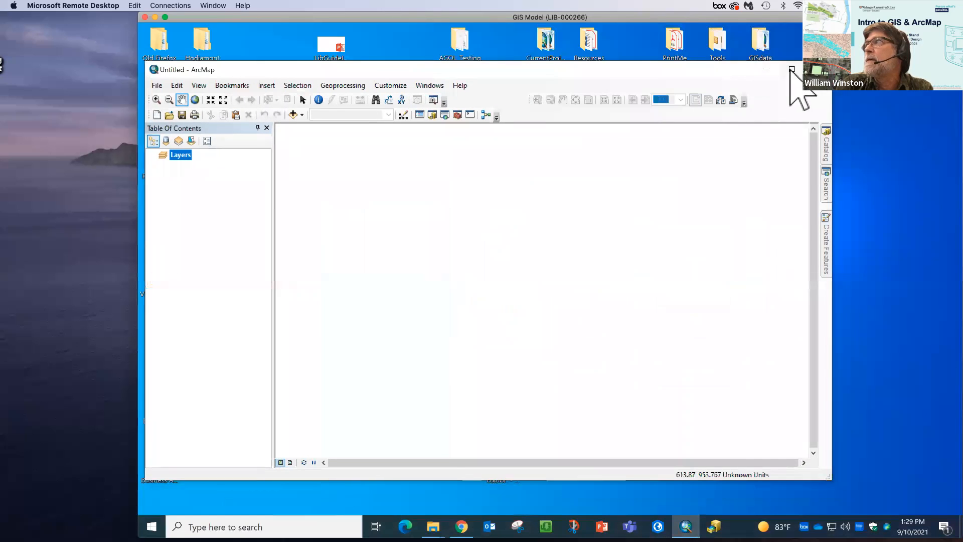
pyautogui.click(791, 69)
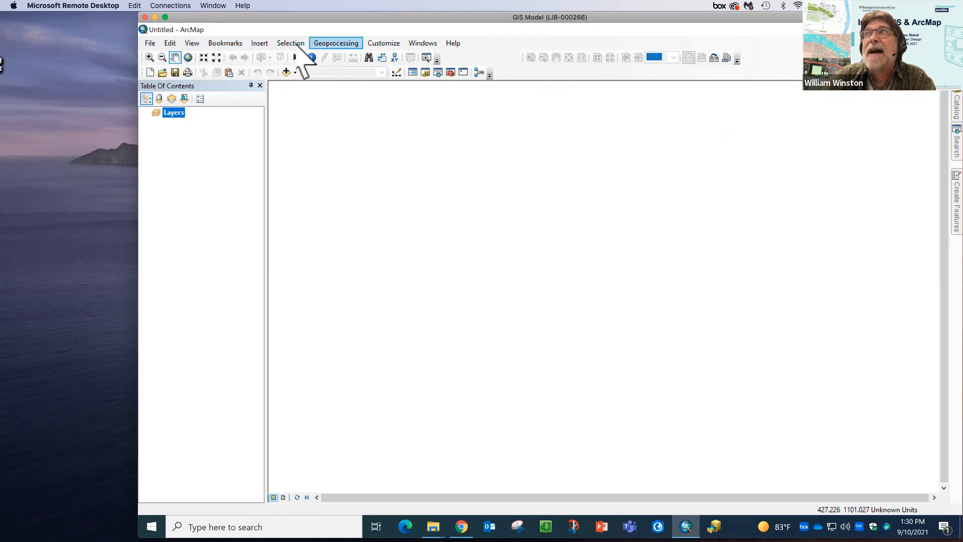
pyautogui.click(151, 43)
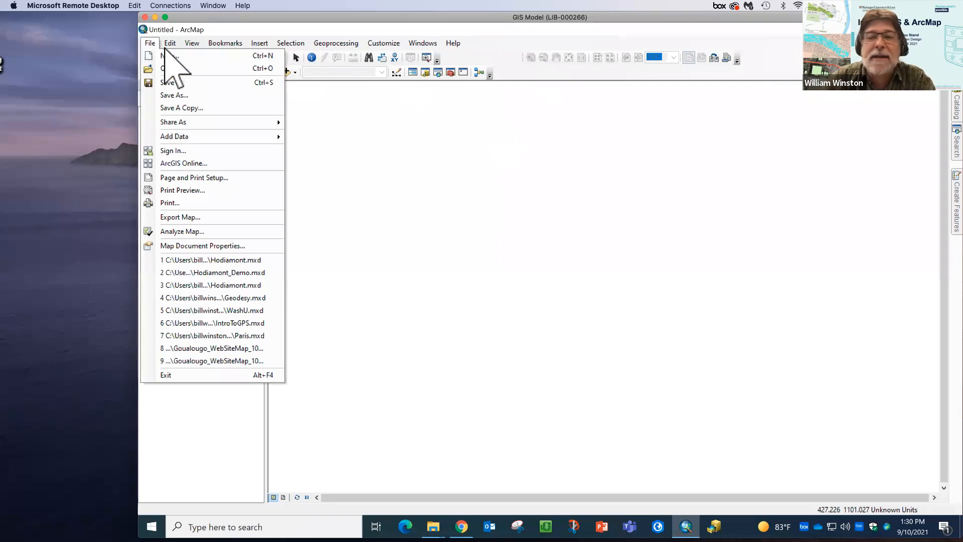
pyautogui.click(184, 245)
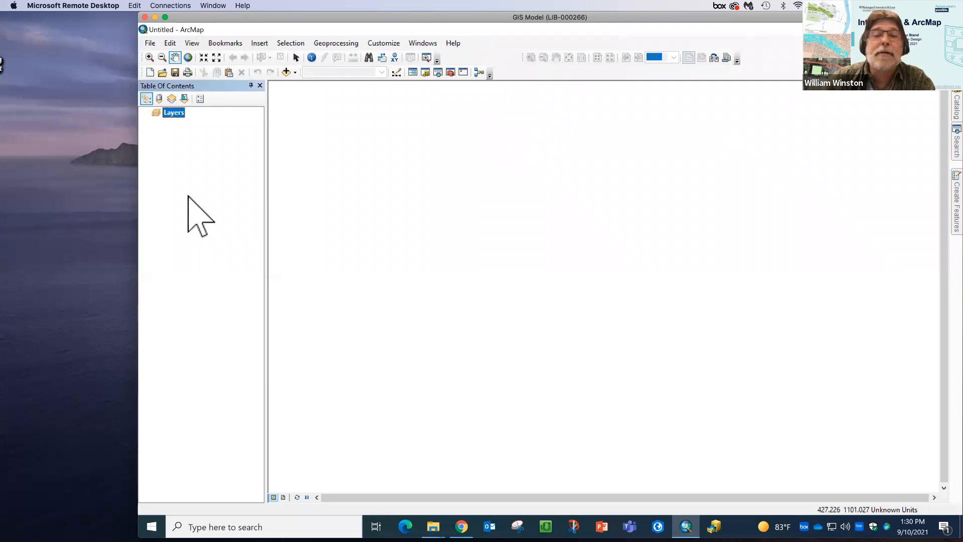
pyautogui.click(162, 57)
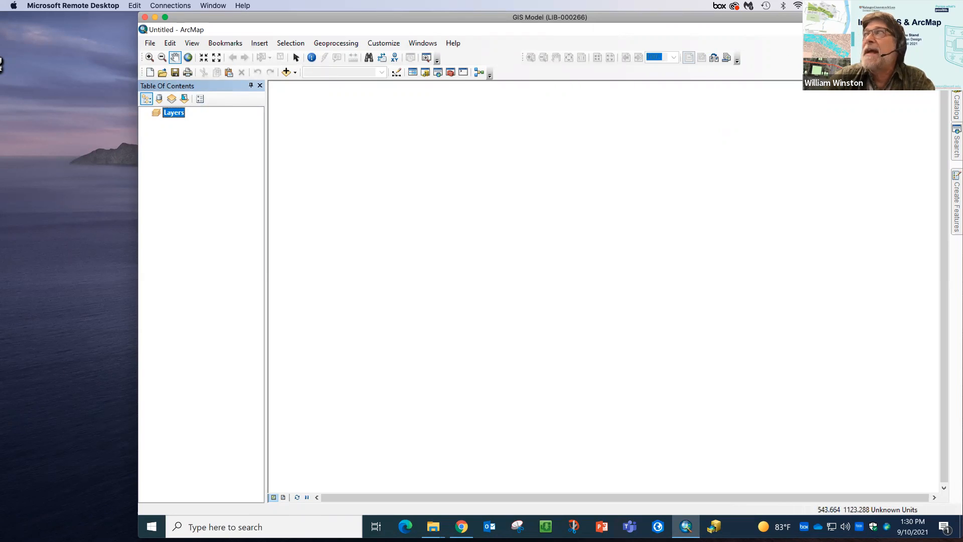
pyautogui.rightClick(785, 67)
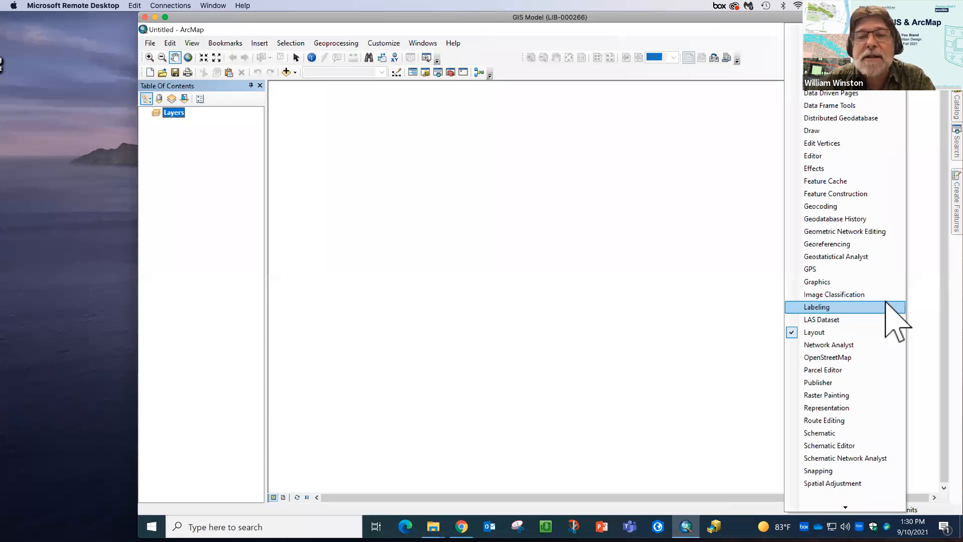
pyautogui.click(764, 63)
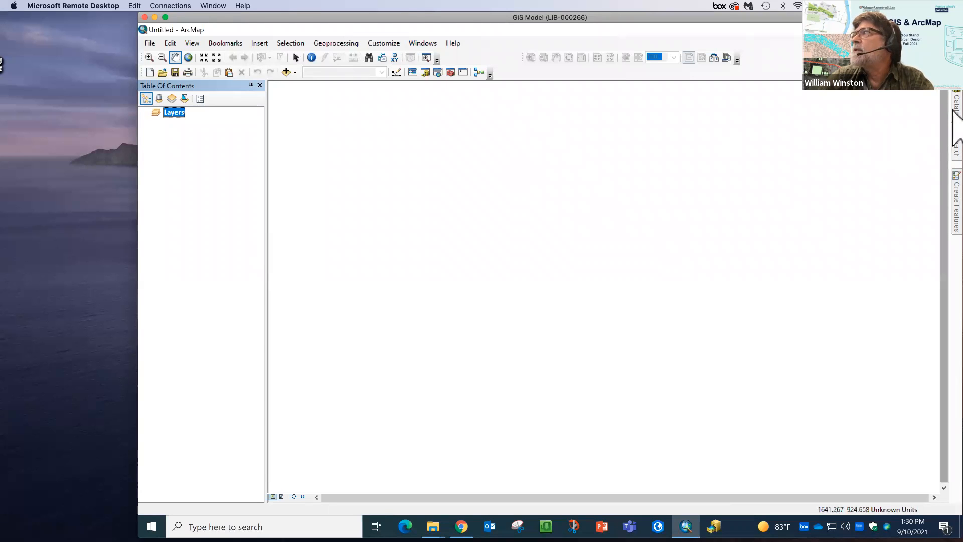
# Shift the remote desktop window to uncover its far edge and pin the Catalog window open beside the map
pyautogui.moveTo(863, 17); pyautogui.dragTo(822, 17)
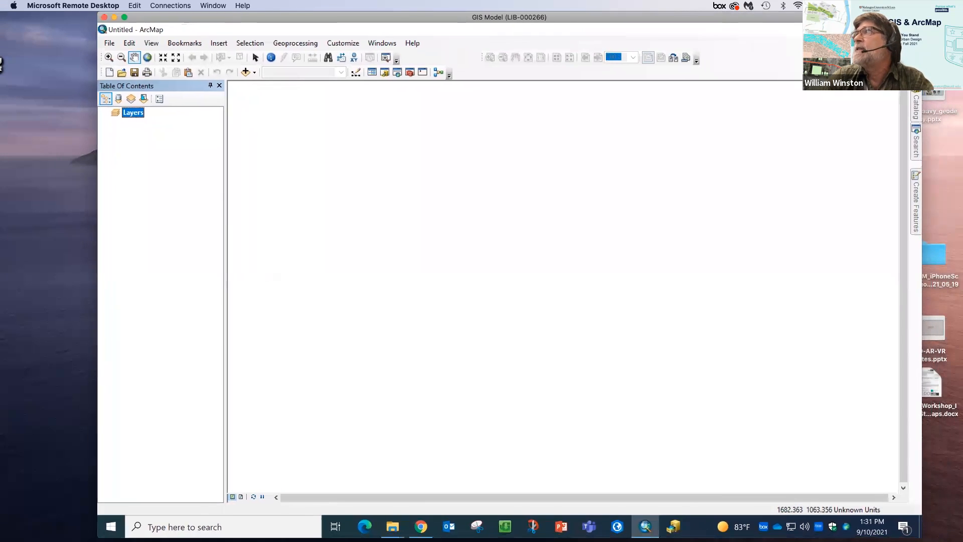
pyautogui.click(917, 107)
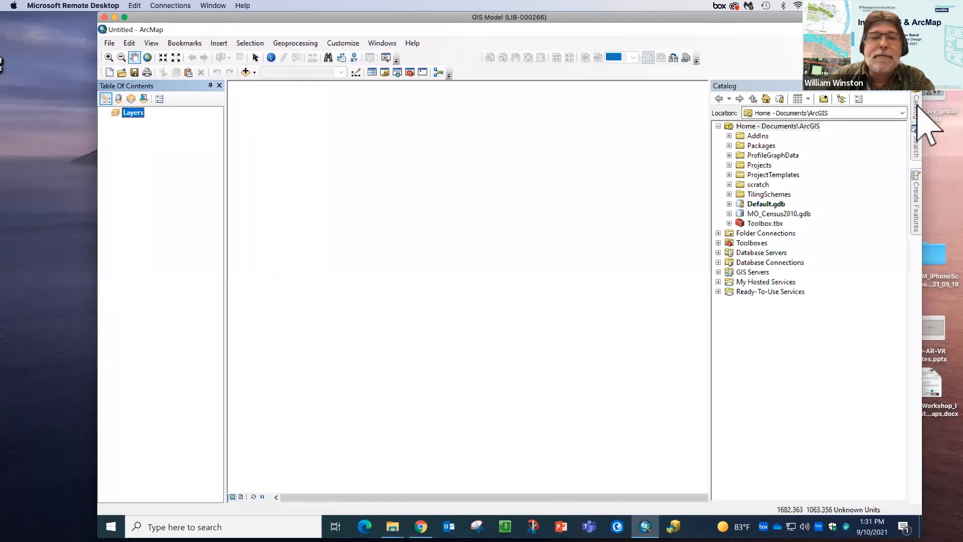
pyautogui.click(896, 88)
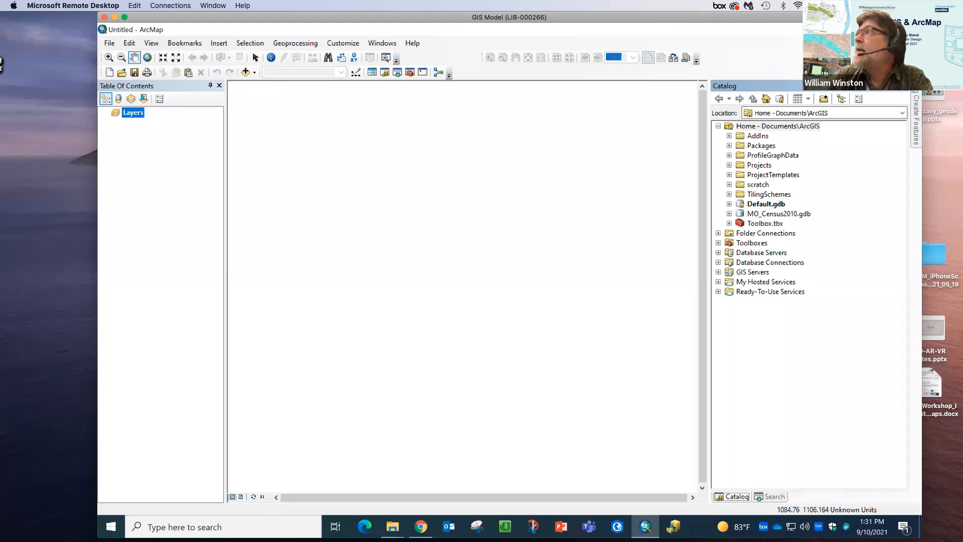
# Collapse the Home folder in the Catalog and look through the existing folder connections
pyautogui.click(719, 127)
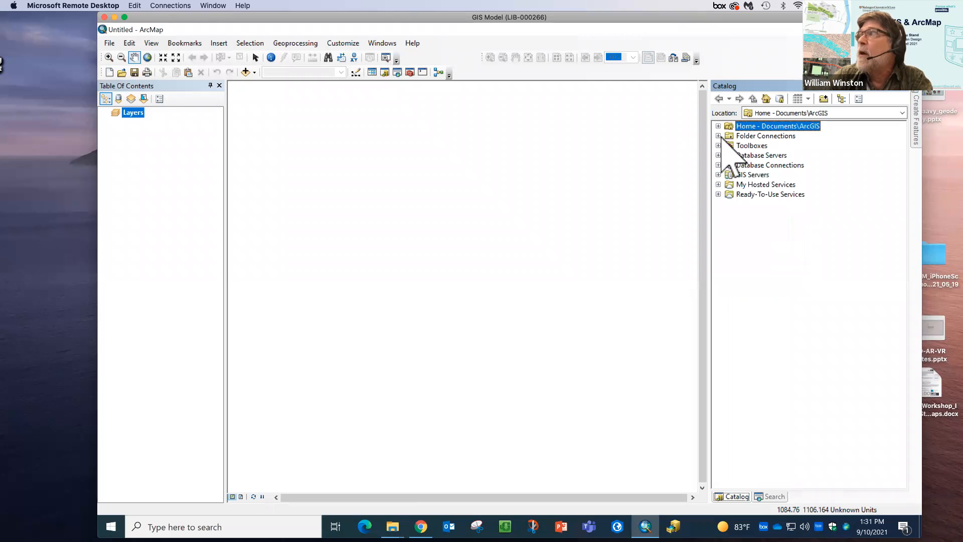
pyautogui.click(719, 136)
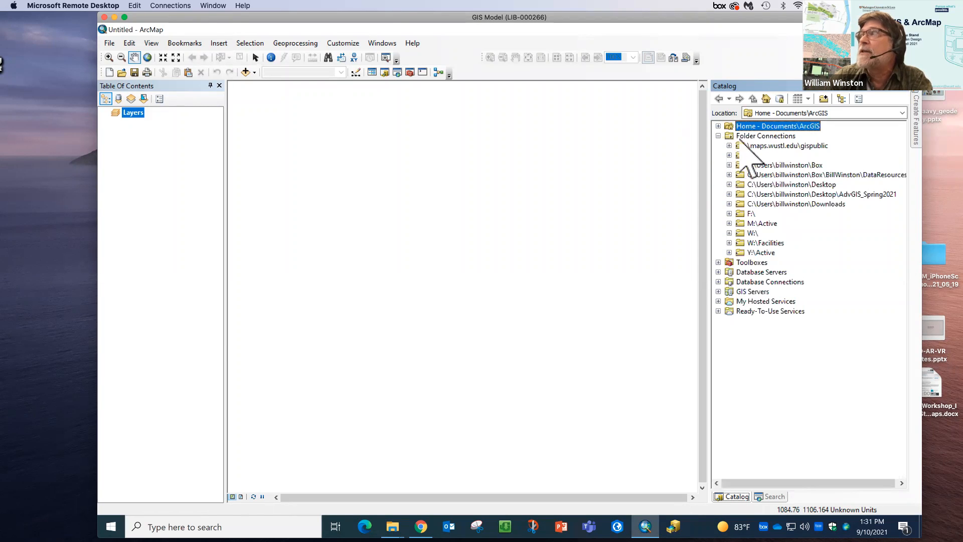
pyautogui.click(719, 136)
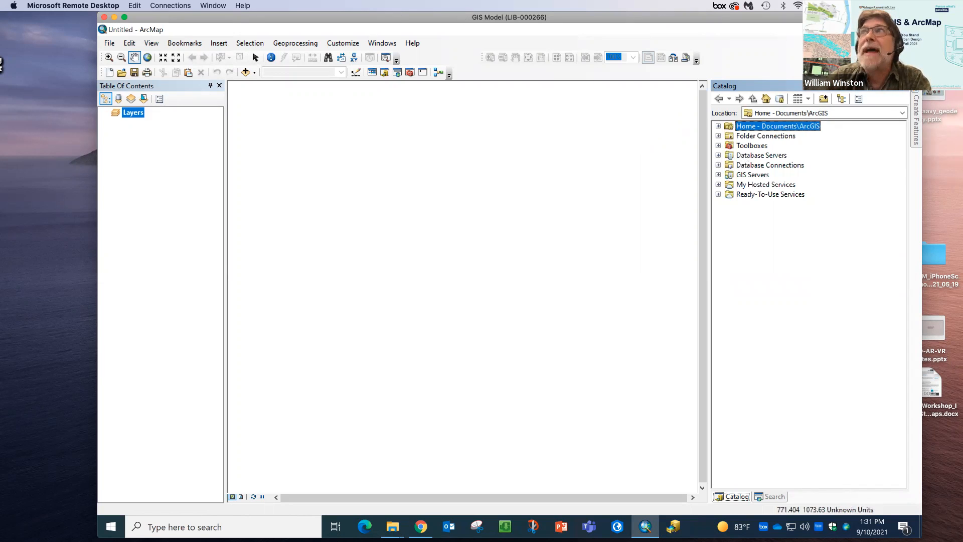
# Start saving the map document and choose the Hodiamont folder on the Desktop as its location
pyautogui.click(109, 44)
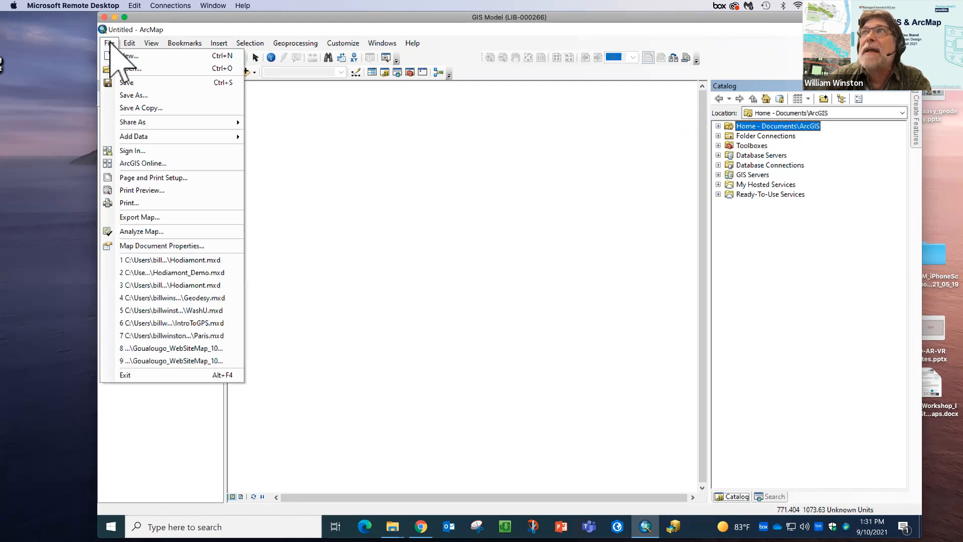
pyautogui.click(129, 83)
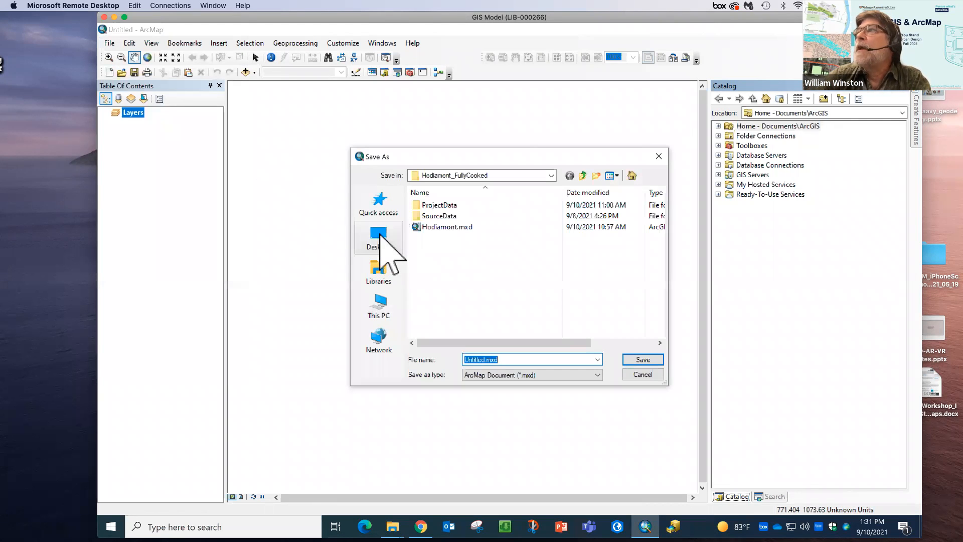
pyautogui.click(380, 235)
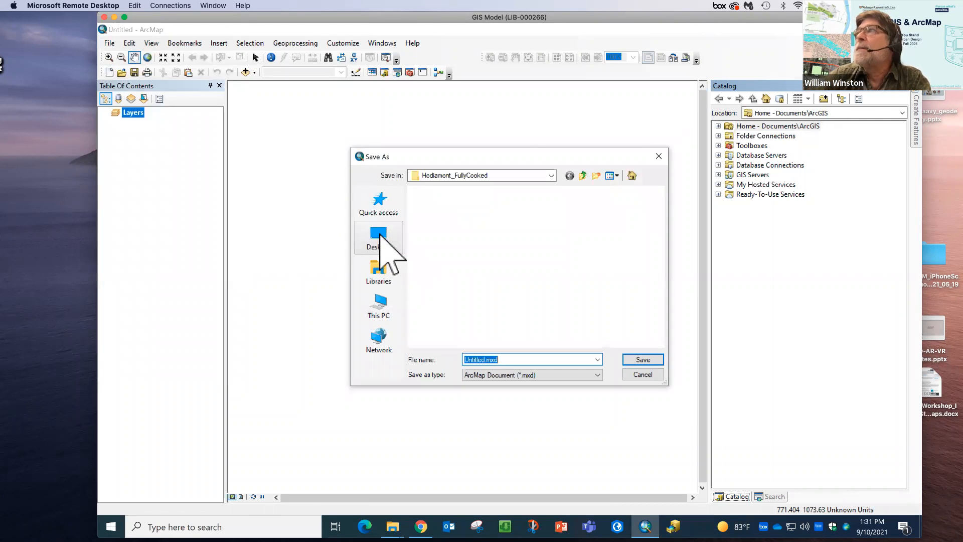
pyautogui.click(662, 295)
pyautogui.click(662, 295)
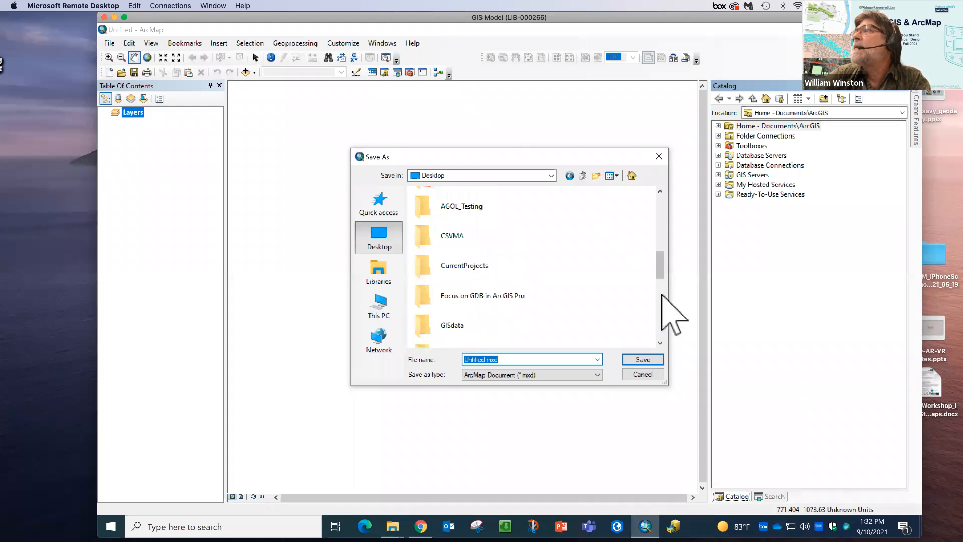
pyautogui.click(661, 295)
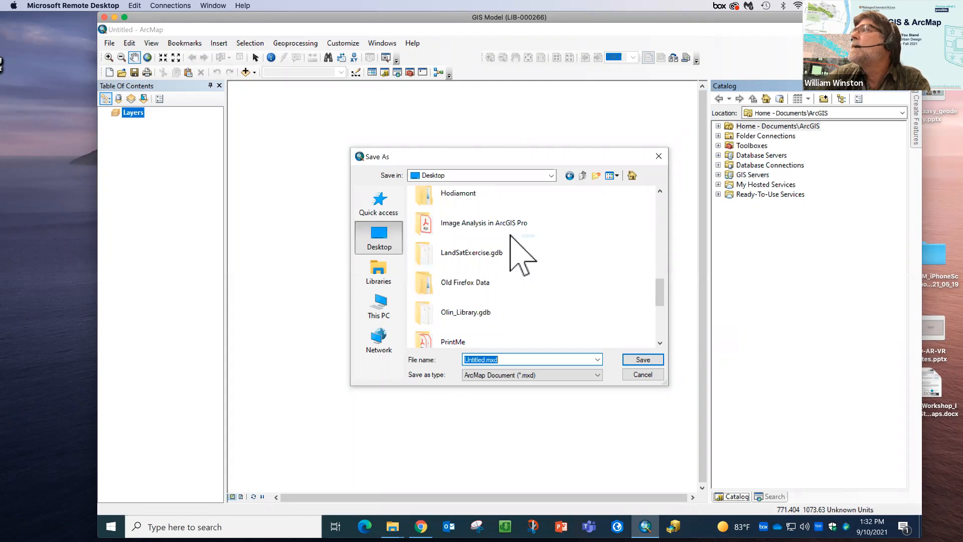
pyautogui.doubleClick(461, 197)
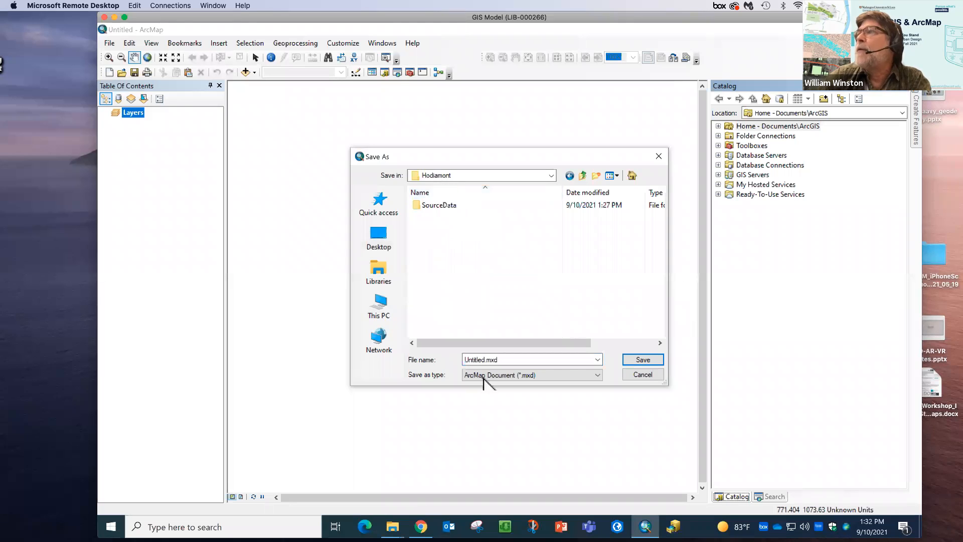
# Name the map document Hodiamont.mxd and save it in the Hodiamont folder as an ArcMap Document
pyautogui.doubleClick(486, 360)
pyautogui.press('End')
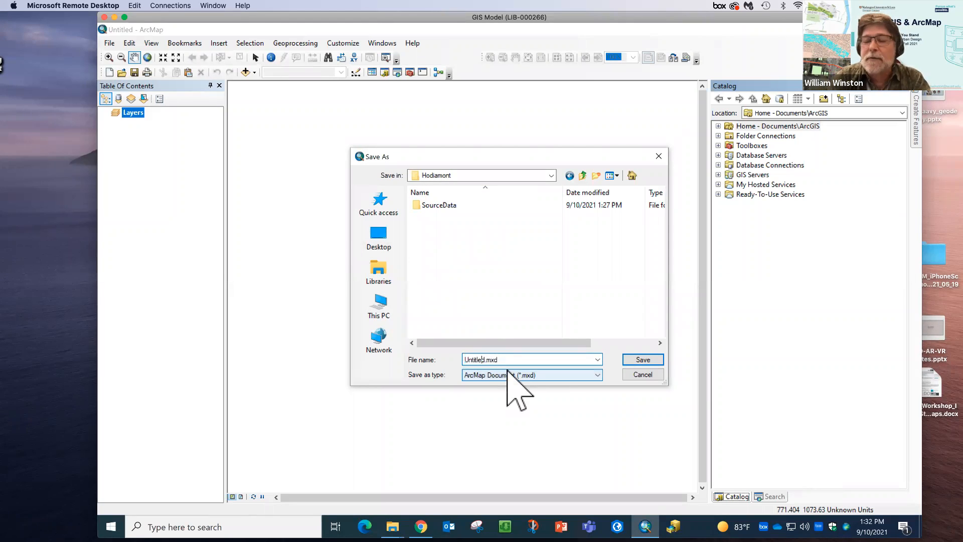
pyautogui.press('BackSpace')
pyautogui.press('BackSpace')
pyautogui.press('BackSpace')
pyautogui.press('BackSpace')
pyautogui.press('BackSpace')
pyautogui.press('BackSpace')
pyautogui.press('BackSpace')
pyautogui.press('BackSpace')
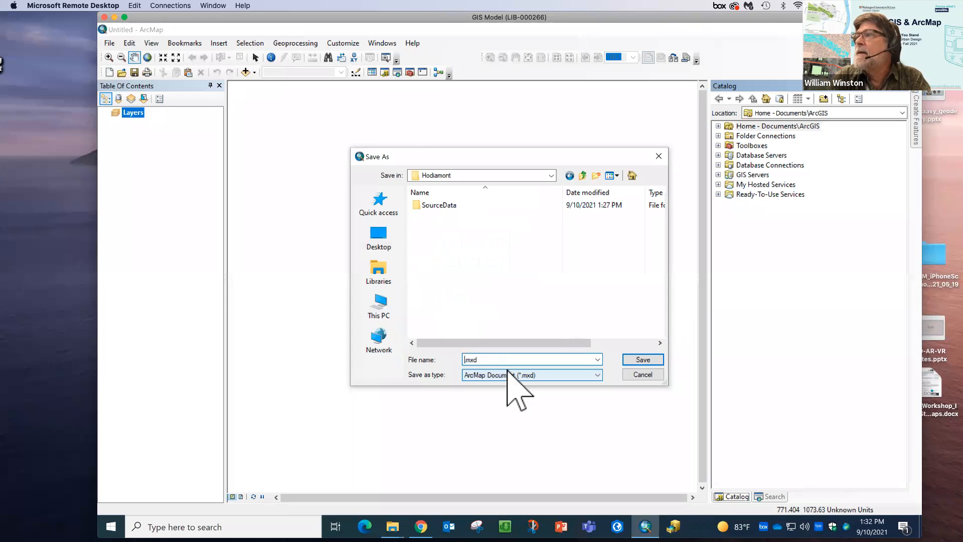
pyautogui.write('Hodiamont')
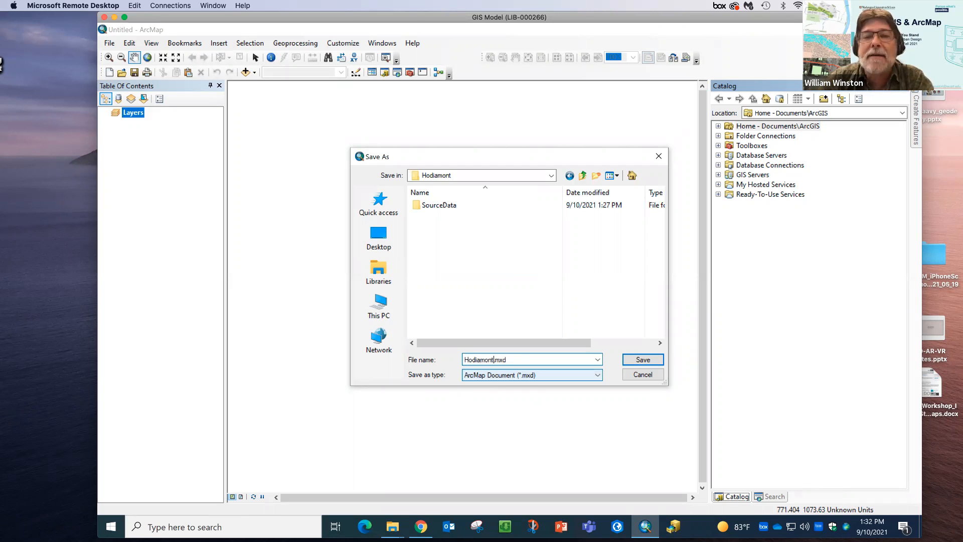
pyautogui.click(642, 360)
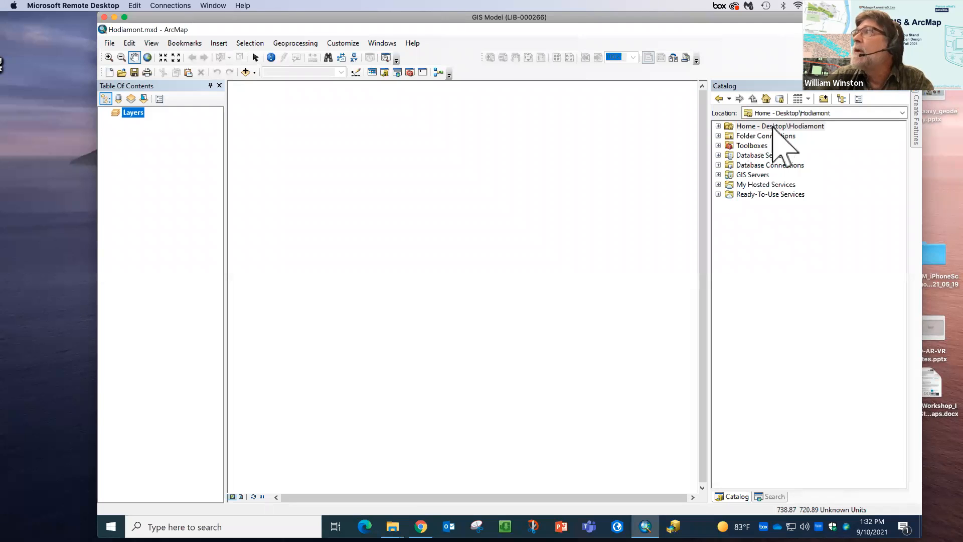
# Expand the Home folder, SourceData and GRG GIS Data.gdb in the Catalog to view the project's datasets
pyautogui.click(718, 126)
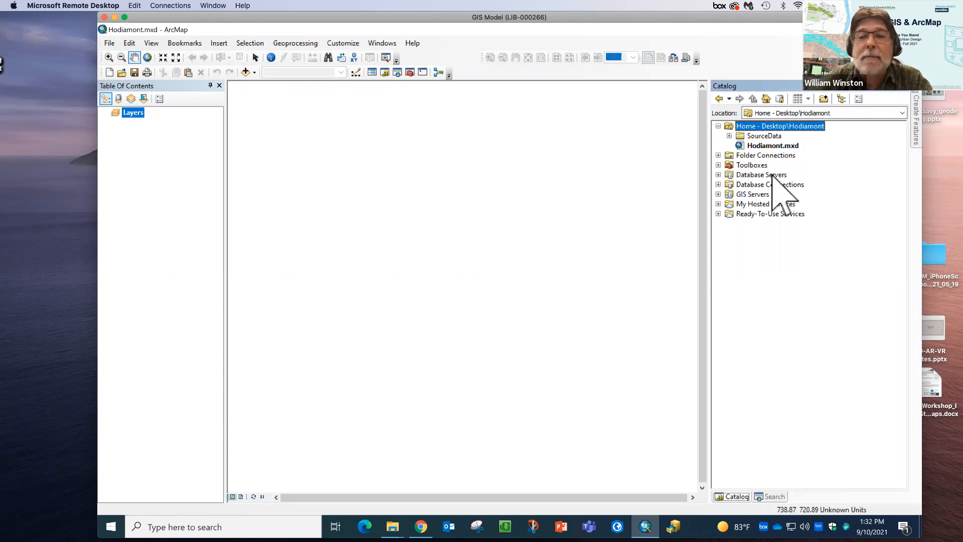
pyautogui.click(775, 145)
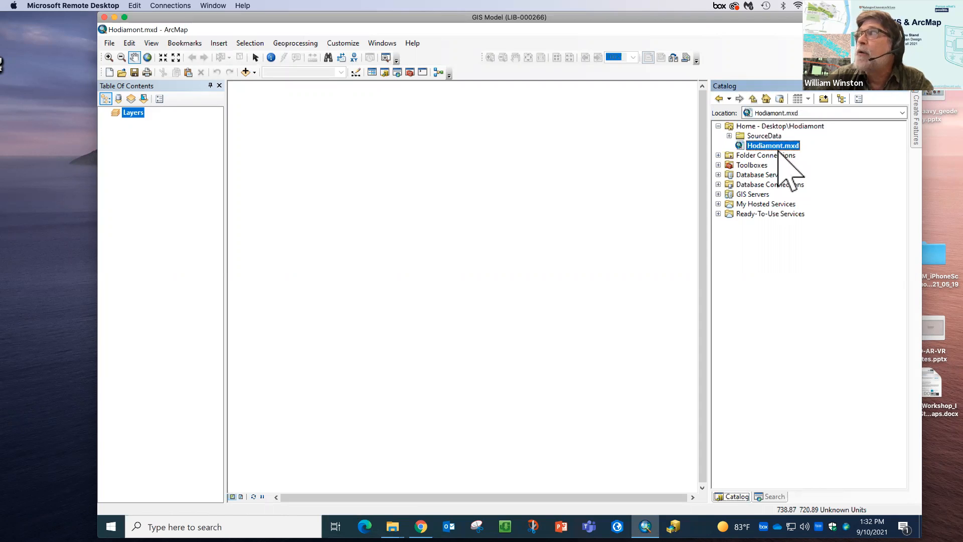
pyautogui.click(729, 135)
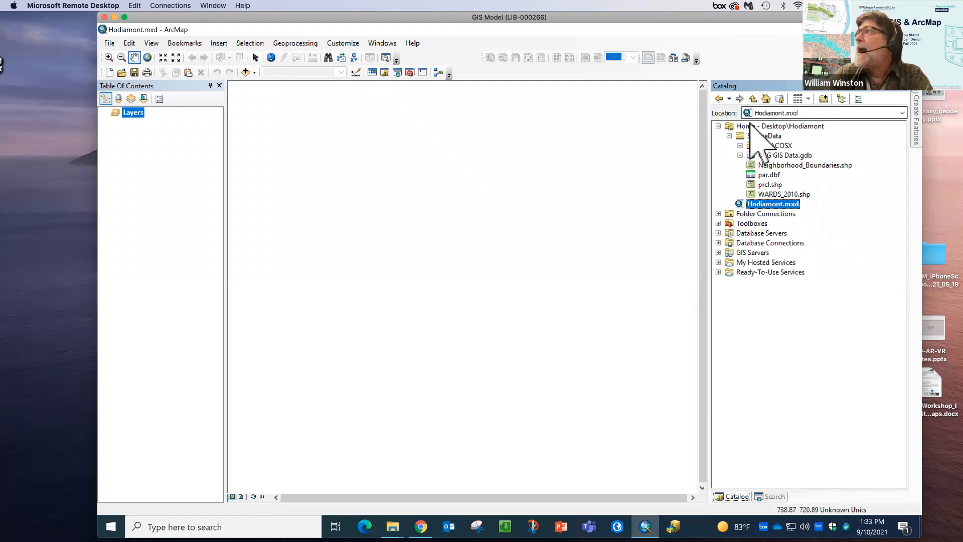
pyautogui.click(740, 155)
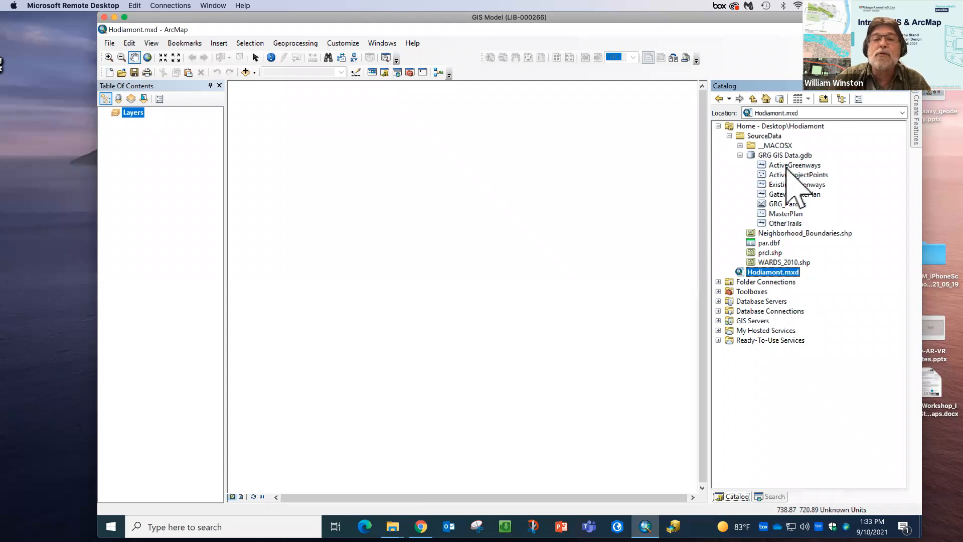
# Add the ActiveGreenways feature class from GRG GIS Data.gdb in the home folder's SourceData to the map
pyautogui.click(245, 73)
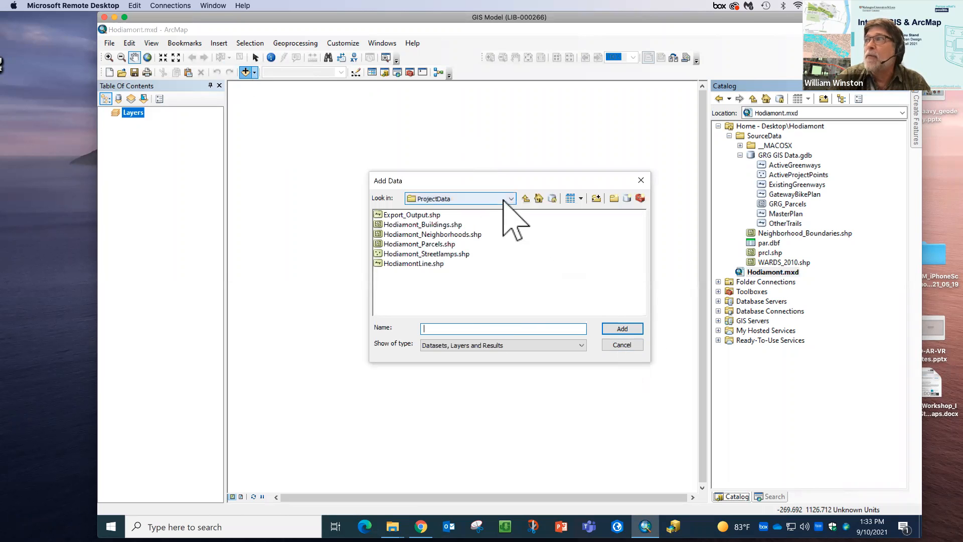
pyautogui.click(538, 198)
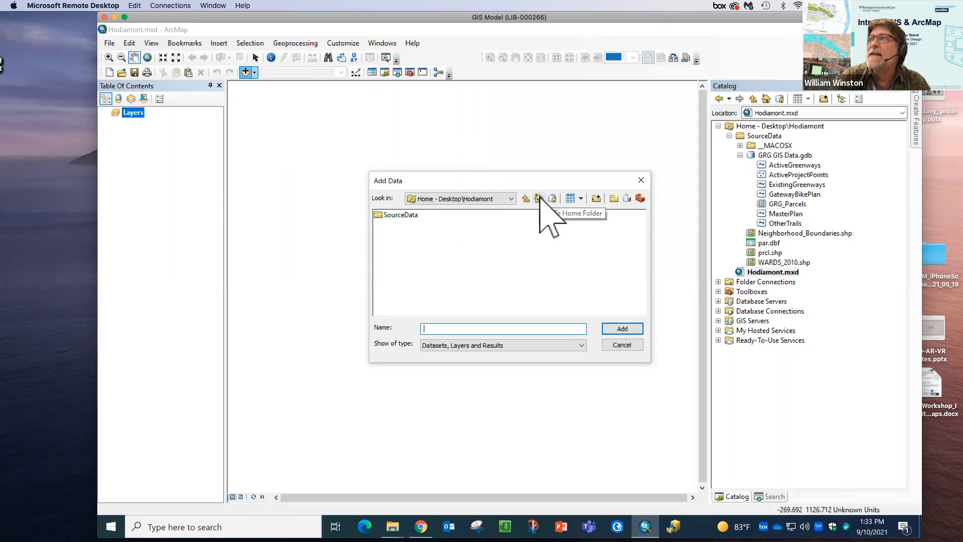
pyautogui.doubleClick(387, 215)
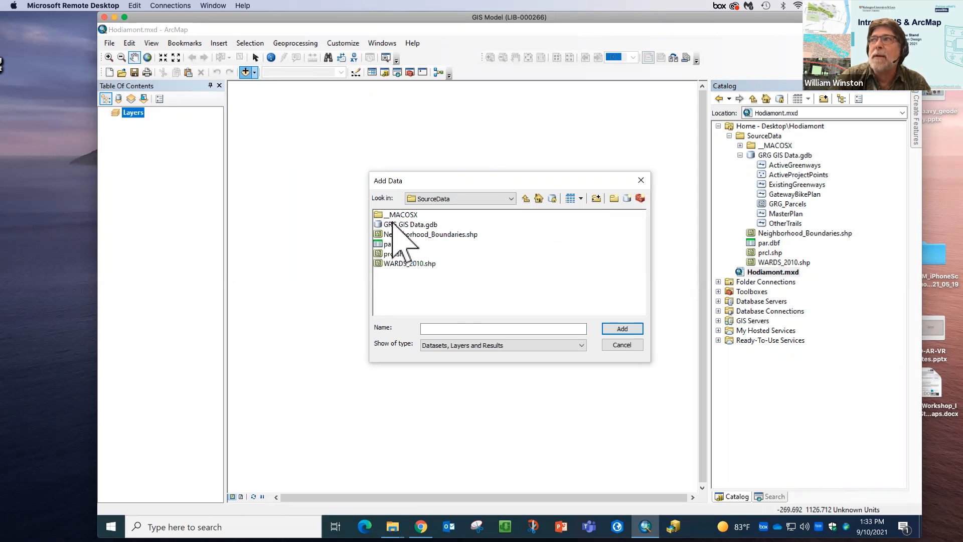
pyautogui.doubleClick(392, 223)
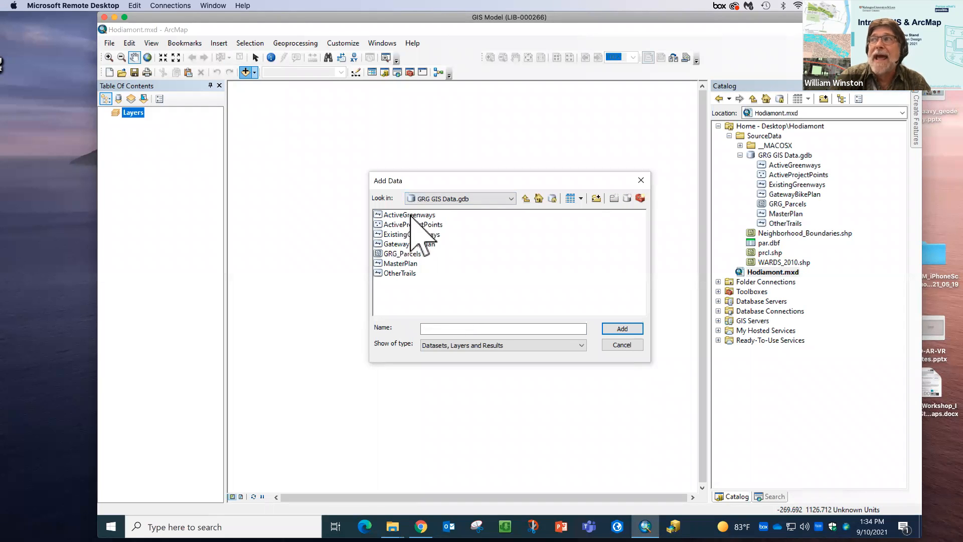
pyautogui.click(410, 216)
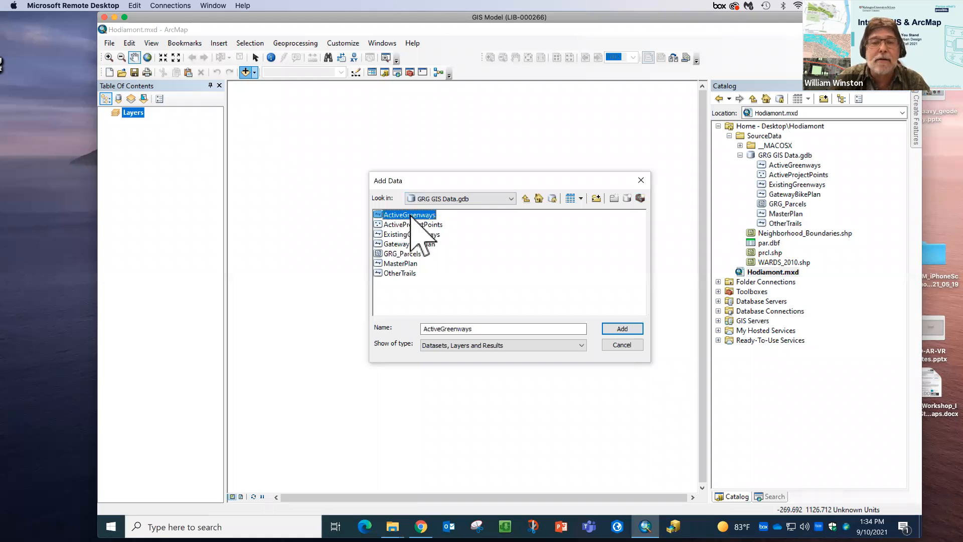
pyautogui.click(635, 328)
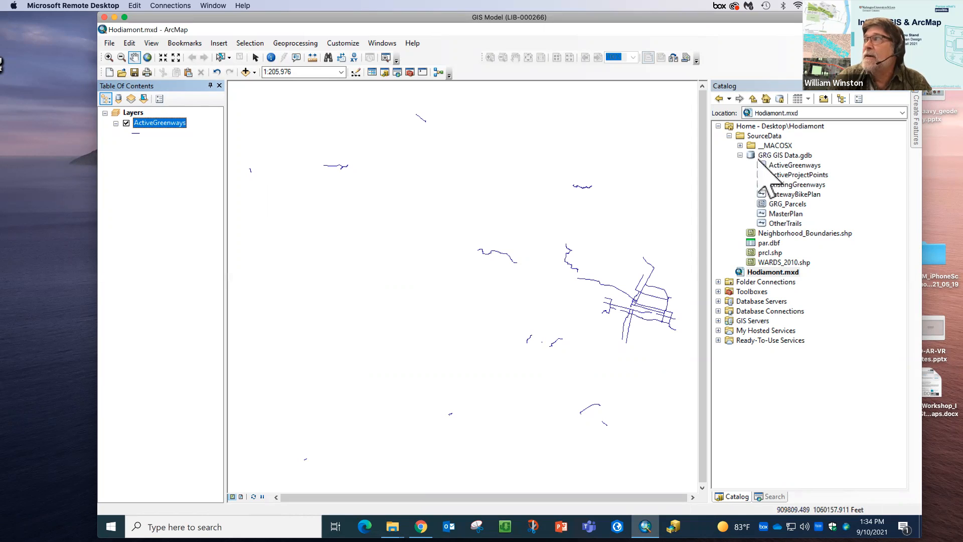
# Add prcl.shp from SourceData to the map, dismissing the coordinate system warning, and place Neighborhood_Boundaries.shp above ActiveGreenways in the layer list
pyautogui.click(741, 155)
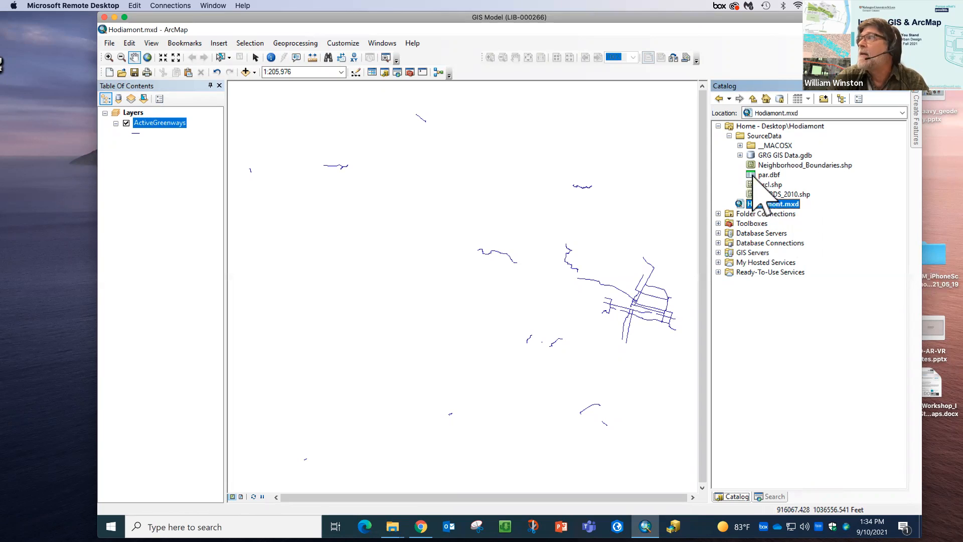
pyautogui.click(763, 184)
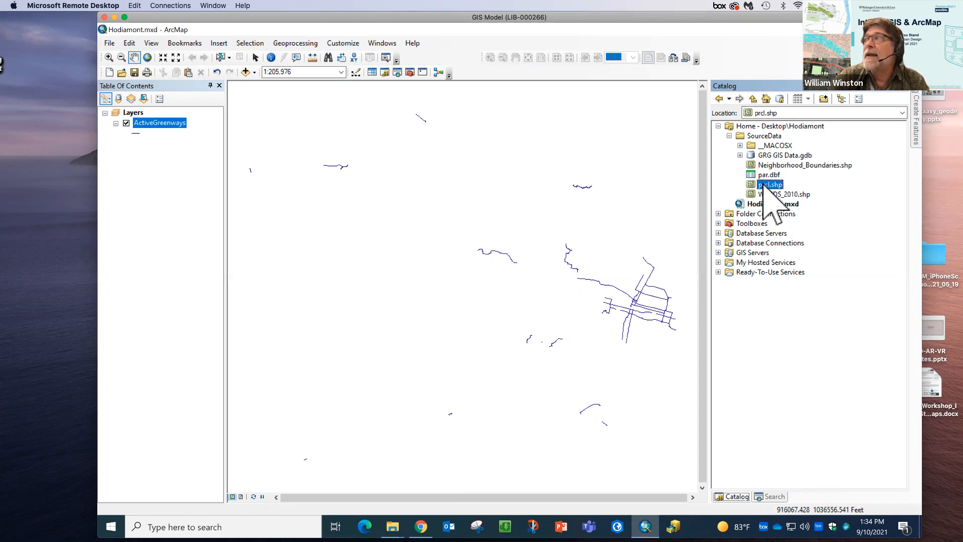
pyautogui.moveTo(763, 186); pyautogui.dragTo(480, 207)
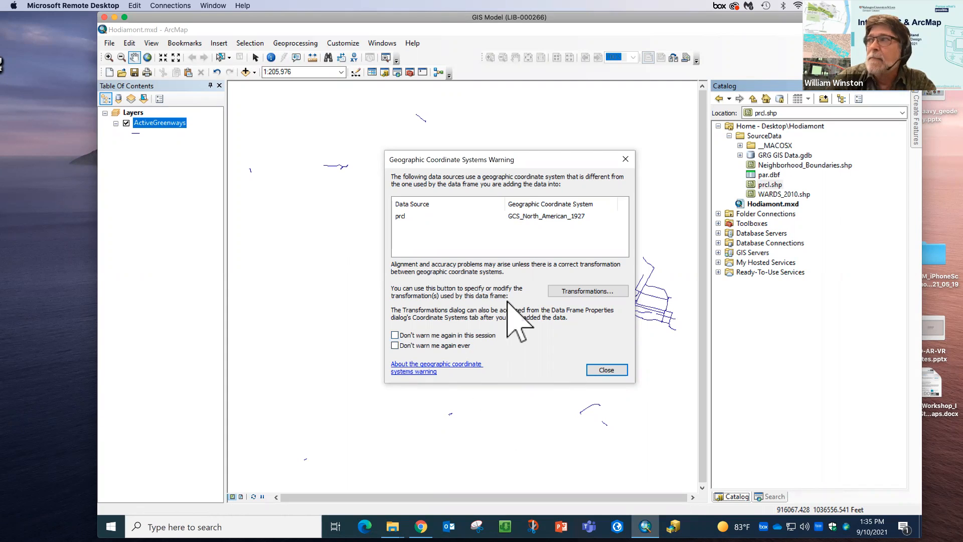
pyautogui.click(607, 370)
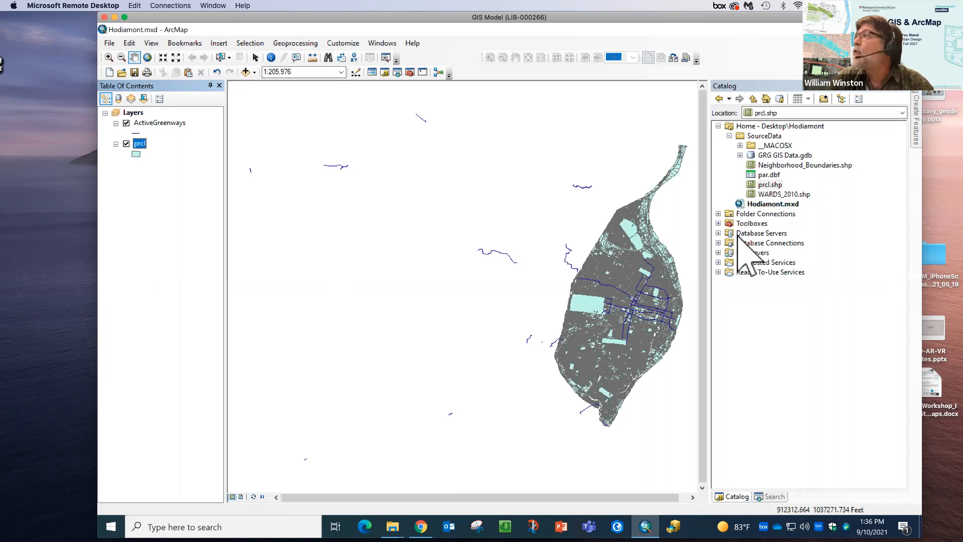
pyautogui.moveTo(780, 166)
pyautogui.mouseDown()
pyautogui.moveTo(662, 160)
pyautogui.moveTo(577, 201)
pyautogui.moveTo(547, 198)
pyautogui.moveTo(612, 243)
pyautogui.moveTo(406, 110)
pyautogui.moveTo(199, 143)
pyautogui.moveTo(161, 127)
pyautogui.moveTo(157, 113)
pyautogui.moveTo(161, 141)
pyautogui.moveTo(165, 114)
pyautogui.moveTo(172, 140)
pyautogui.moveTo(167, 114)
pyautogui.moveTo(178, 151)
pyautogui.moveTo(169, 121)
pyautogui.mouseUp()
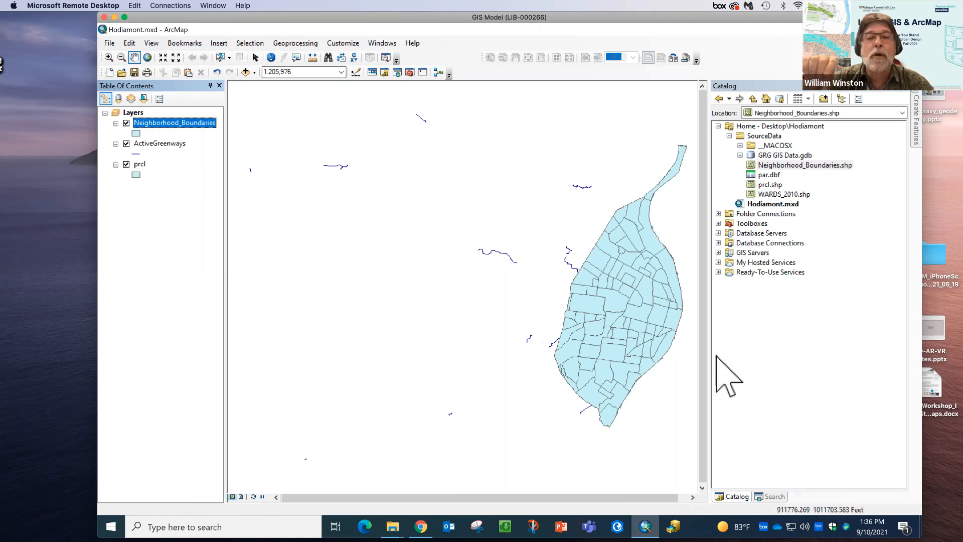
# Create a folder connection in the Catalog to Y:\Active\geospatial_data on the libraries_gdc drive
pyautogui.click(718, 214)
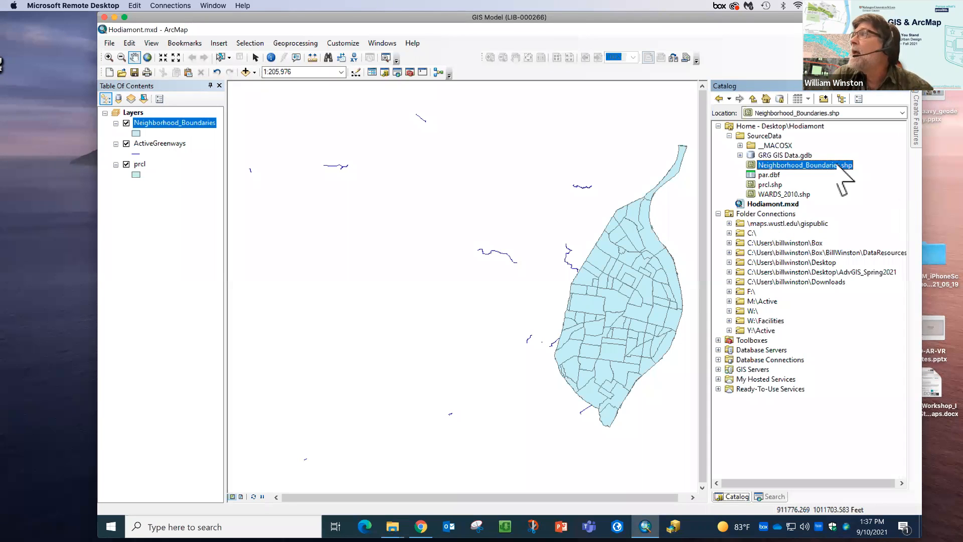
pyautogui.click(773, 215)
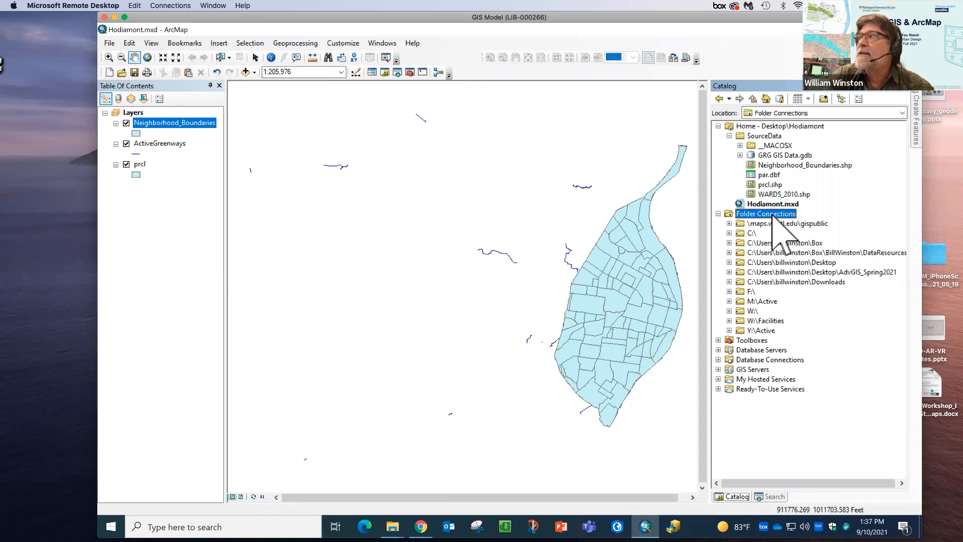
pyautogui.rightClick(772, 216)
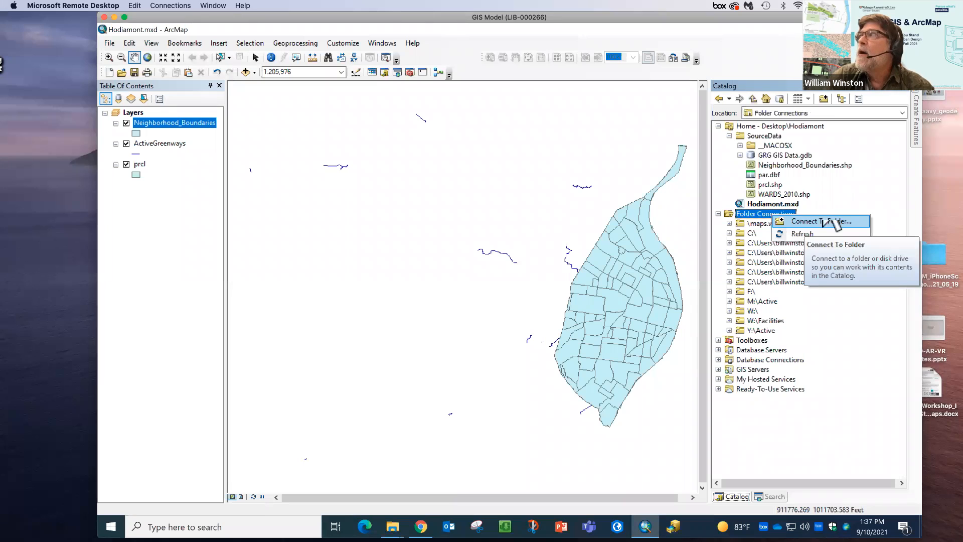
pyautogui.click(825, 100)
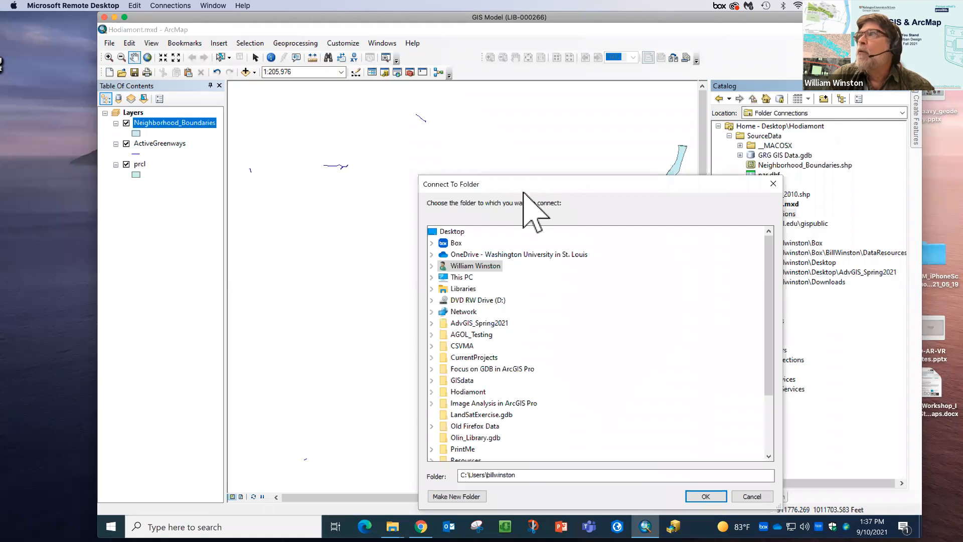
pyautogui.moveTo(530, 184); pyautogui.dragTo(415, 111)
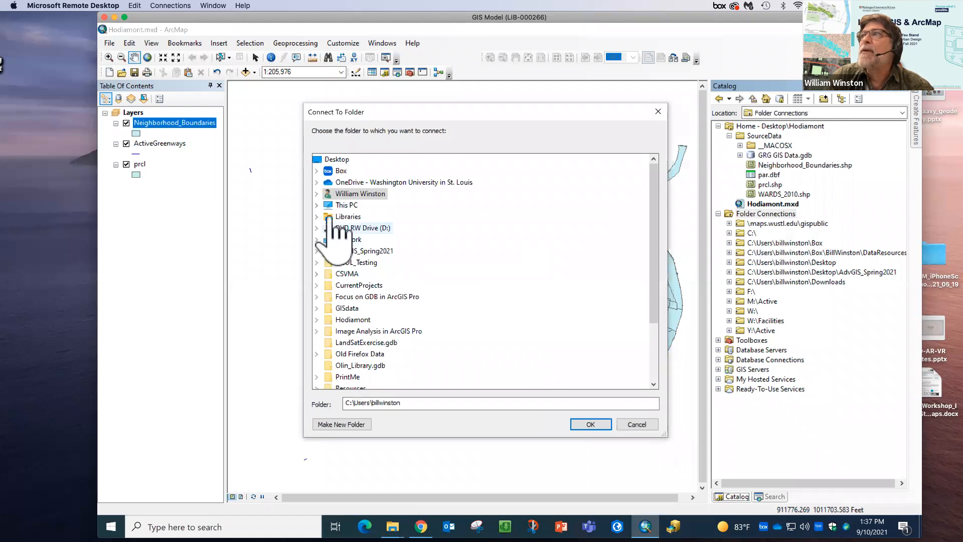
pyautogui.click(317, 205)
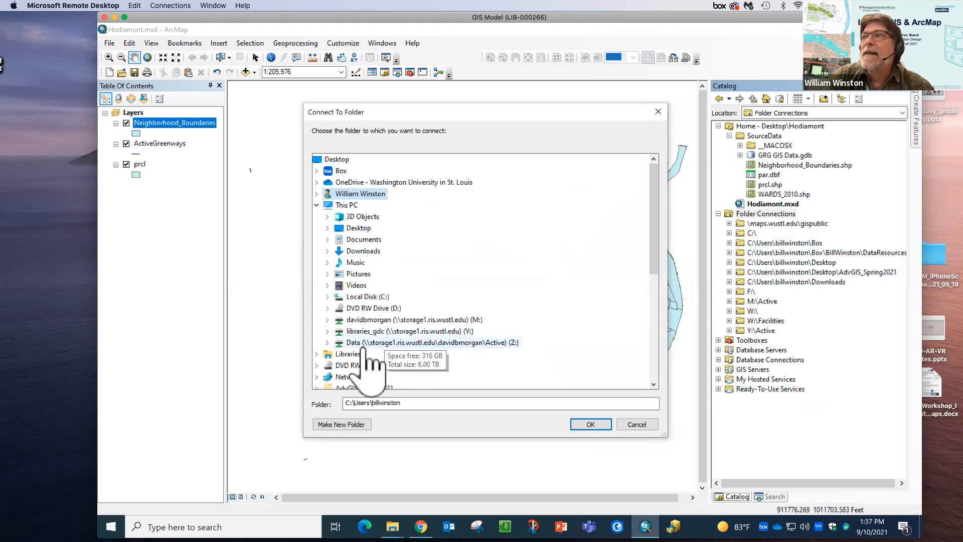
pyautogui.doubleClick(412, 332)
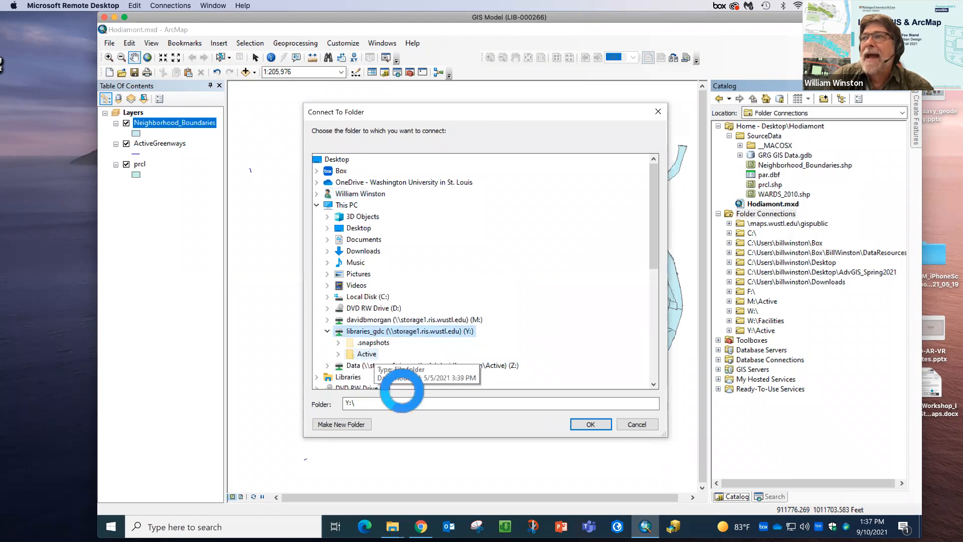
pyautogui.doubleClick(367, 355)
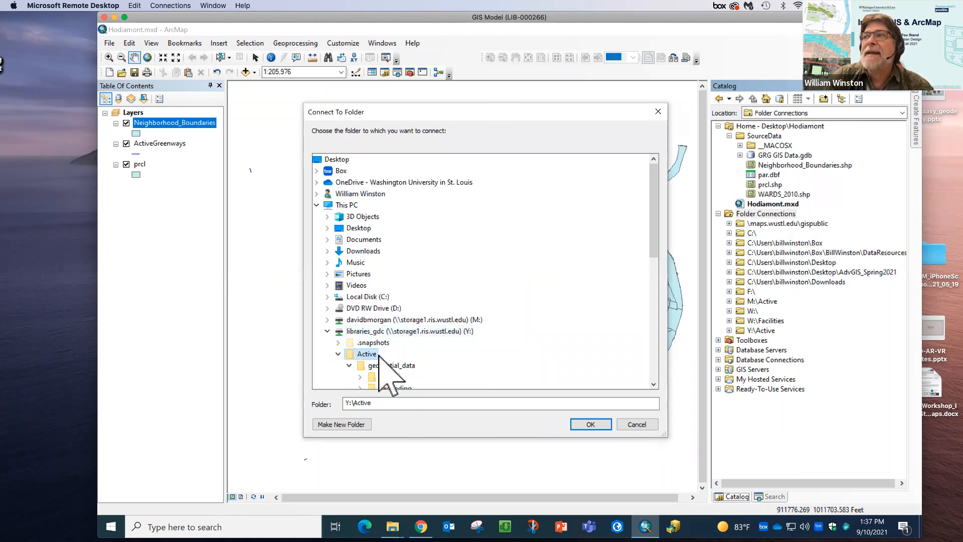
pyautogui.click(382, 366)
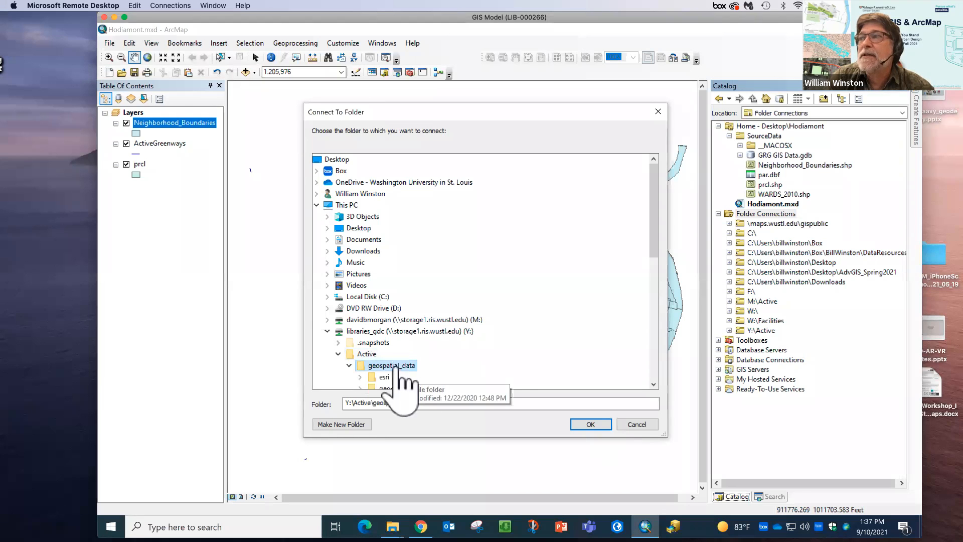
pyautogui.click(590, 423)
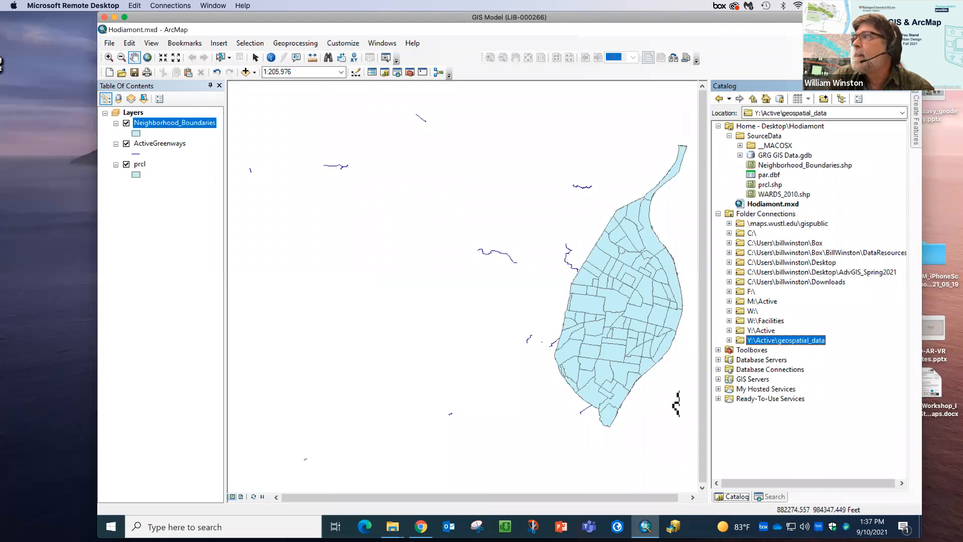
# Browse the geospatial_data connection through region, stl_metro and stl_city, and expand STL_Data.gdb to view its feature classes
pyautogui.click(730, 340)
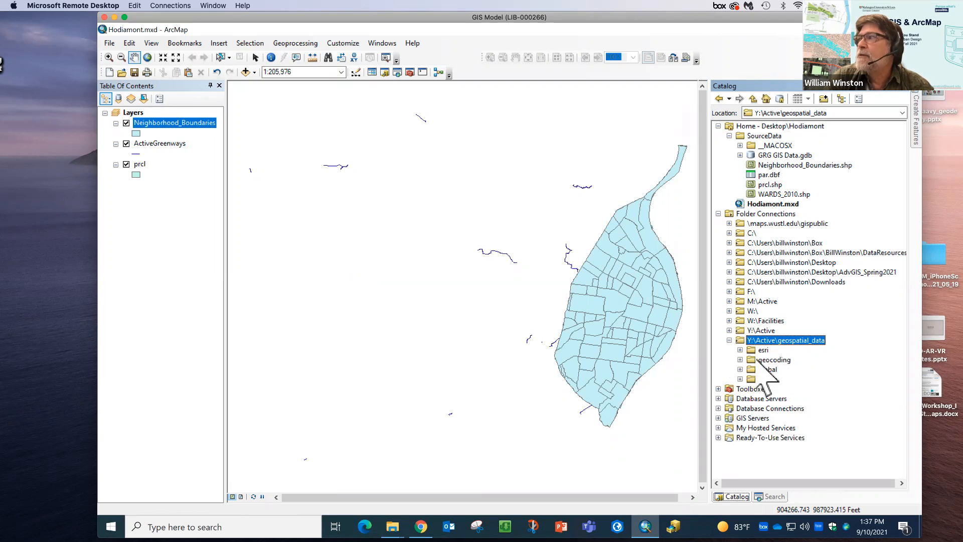
pyautogui.click(740, 379)
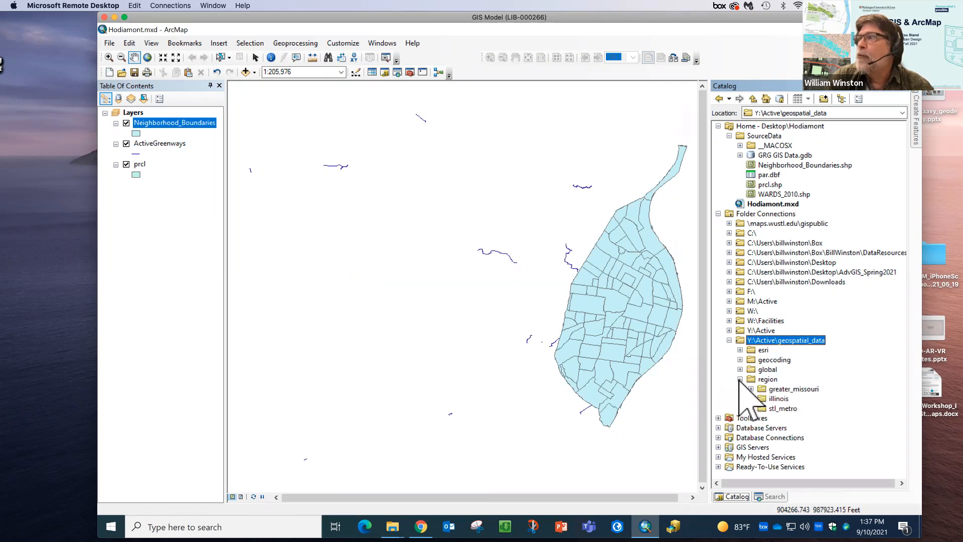
pyautogui.click(751, 408)
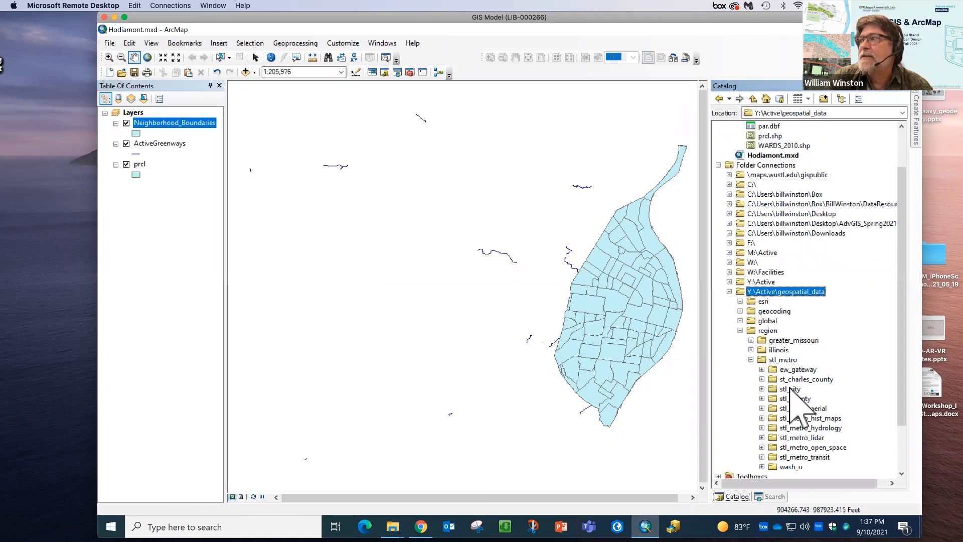
pyautogui.click(762, 389)
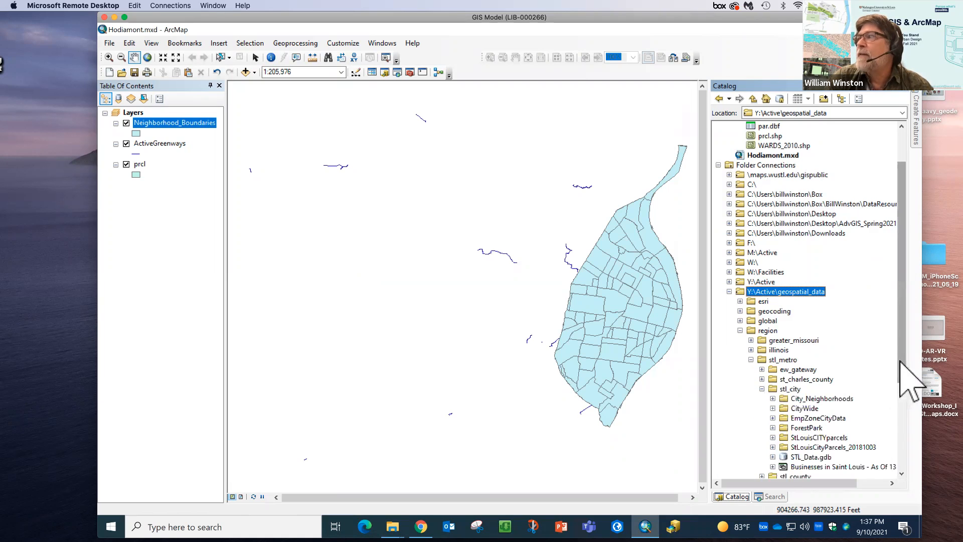
pyautogui.scroll(-2, 903, 404)
pyautogui.moveTo(903, 404); pyautogui.dragTo(925, 506)
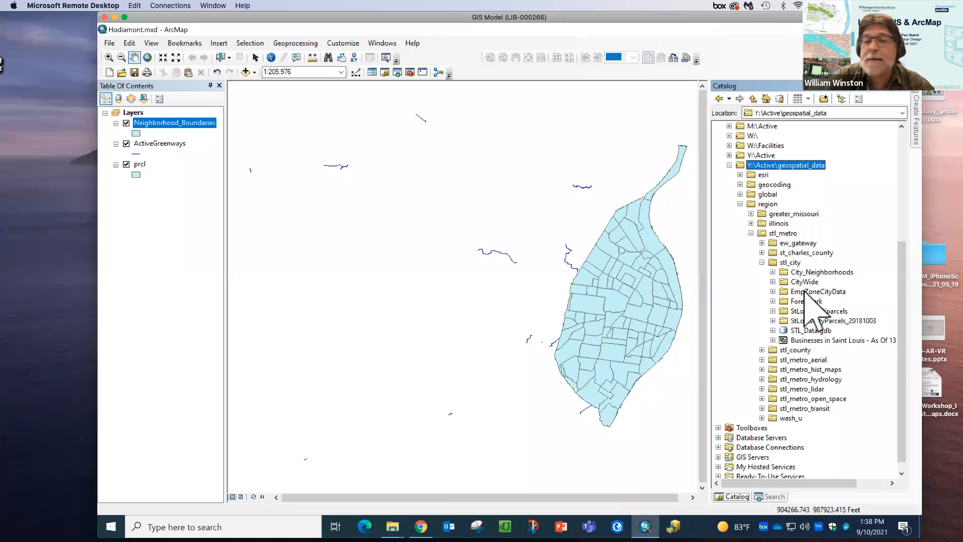
pyautogui.click(773, 330)
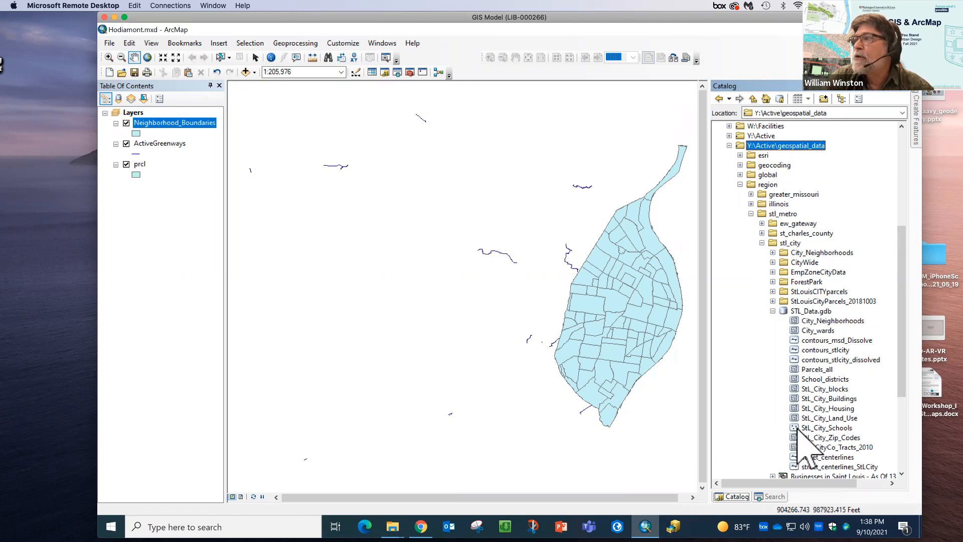
# Add the StL_City_Schools and street_centerlines_StLCity feature classes from STL_Data.gdb to the map
pyautogui.moveTo(827, 430); pyautogui.dragTo(611, 329)
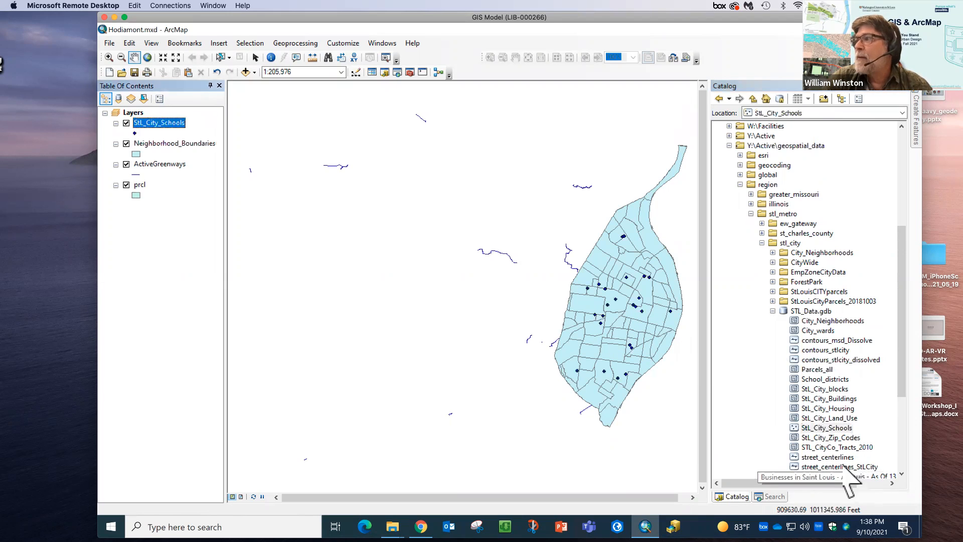
pyautogui.click(828, 466)
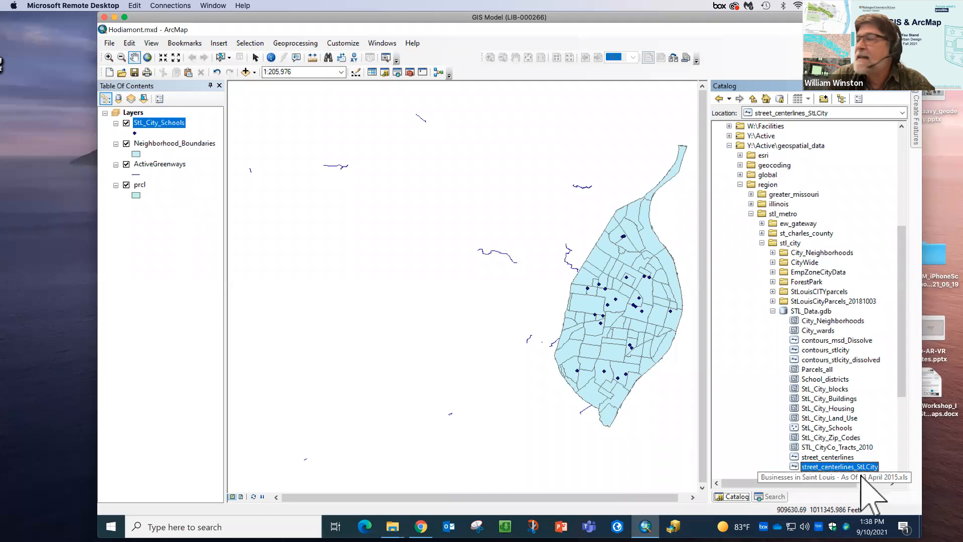
pyautogui.moveTo(844, 467)
pyautogui.mouseDown()
pyautogui.moveTo(582, 366)
pyautogui.moveTo(579, 354)
pyautogui.mouseUp()
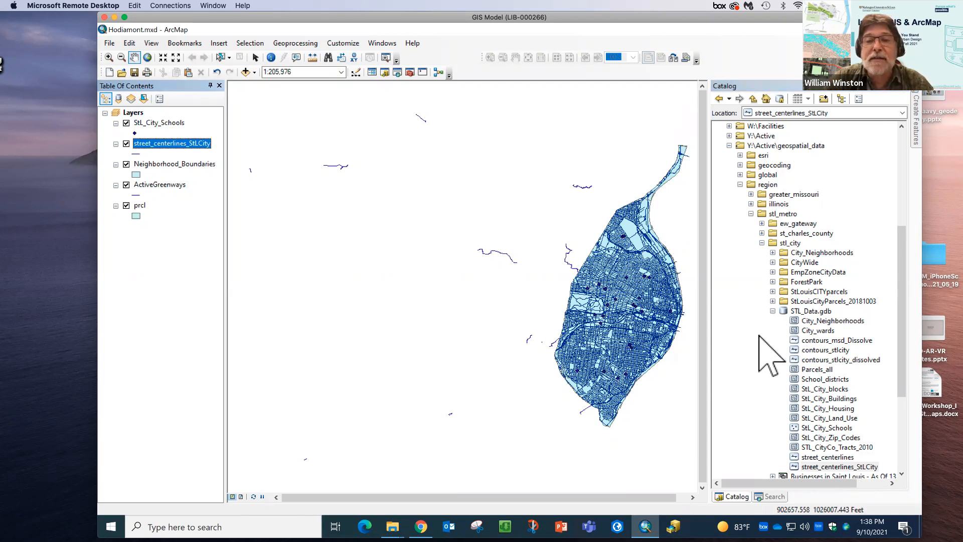
# Collapse STL_Data.gdb and add BldgFootprints.shp from the Buildings folder of StLouisCITYparcels to the map
pyautogui.click(772, 311)
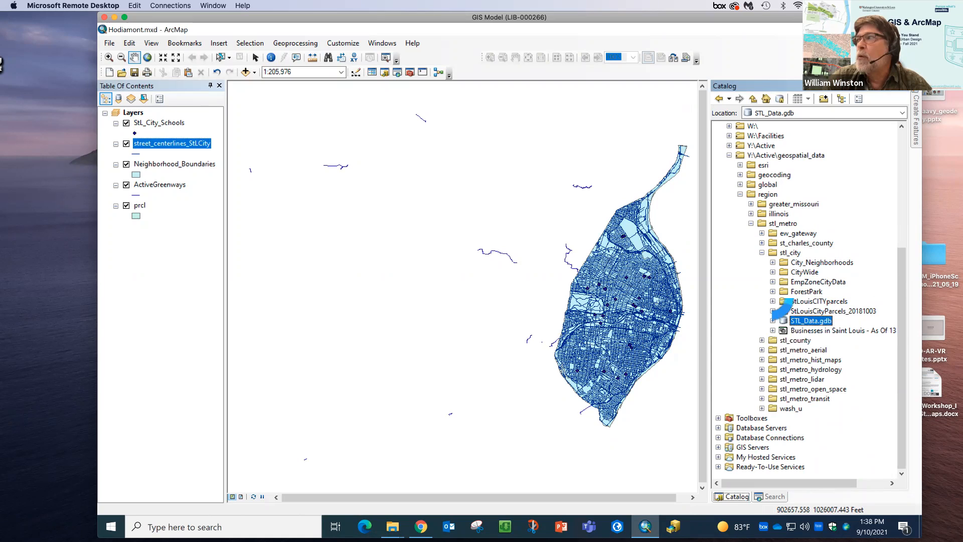
pyautogui.click(773, 301)
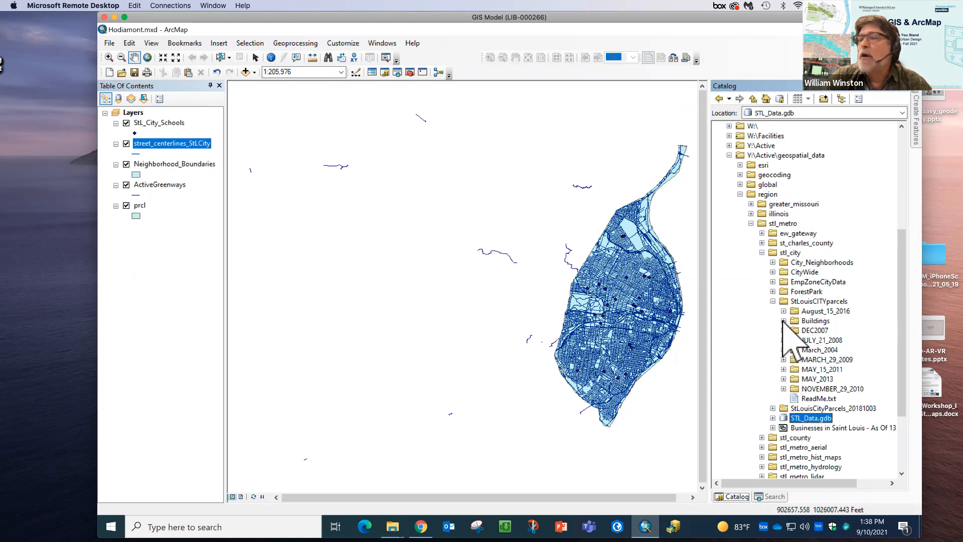
pyautogui.click(783, 321)
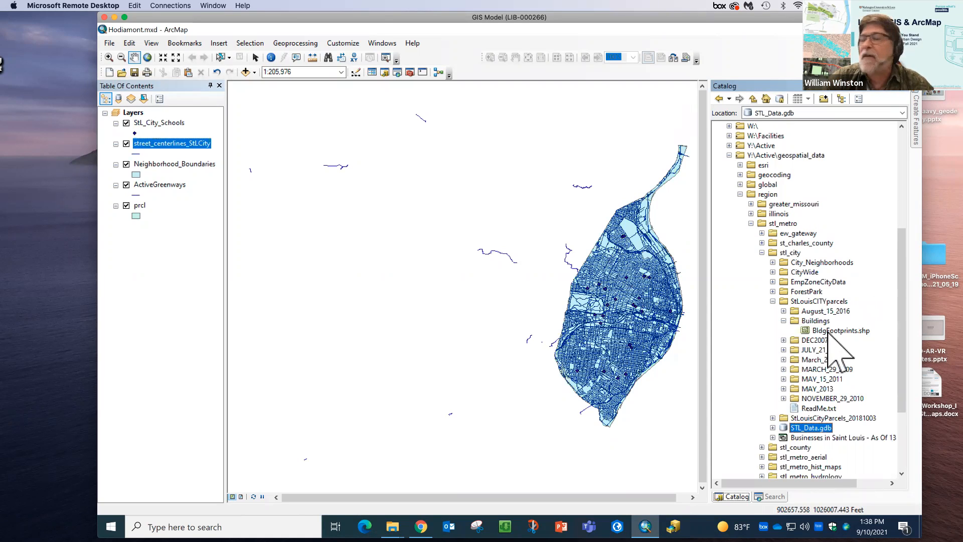
pyautogui.moveTo(841, 332); pyautogui.dragTo(609, 351)
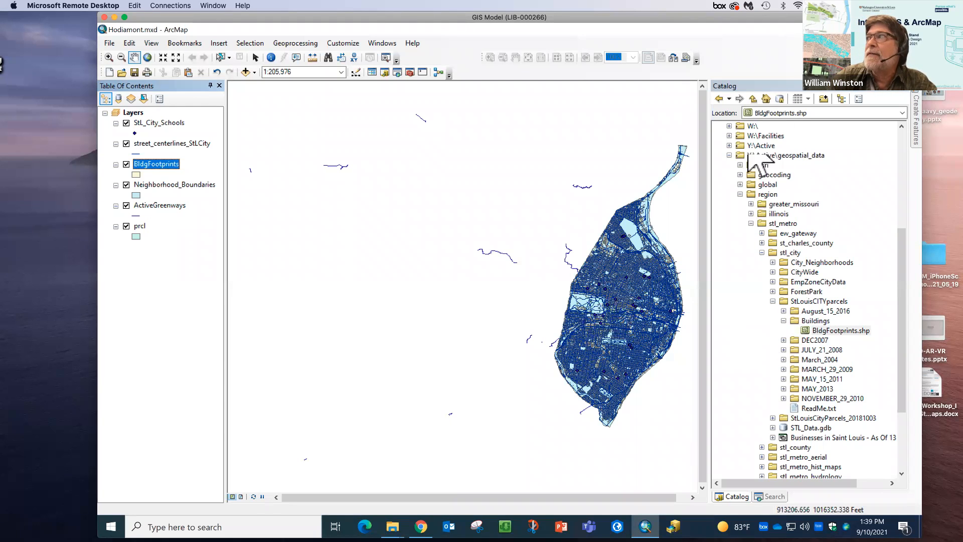
# Collapse the geospatial_data folder connection and set the Catalog to auto-hide
pyautogui.rightClick(841, 333)
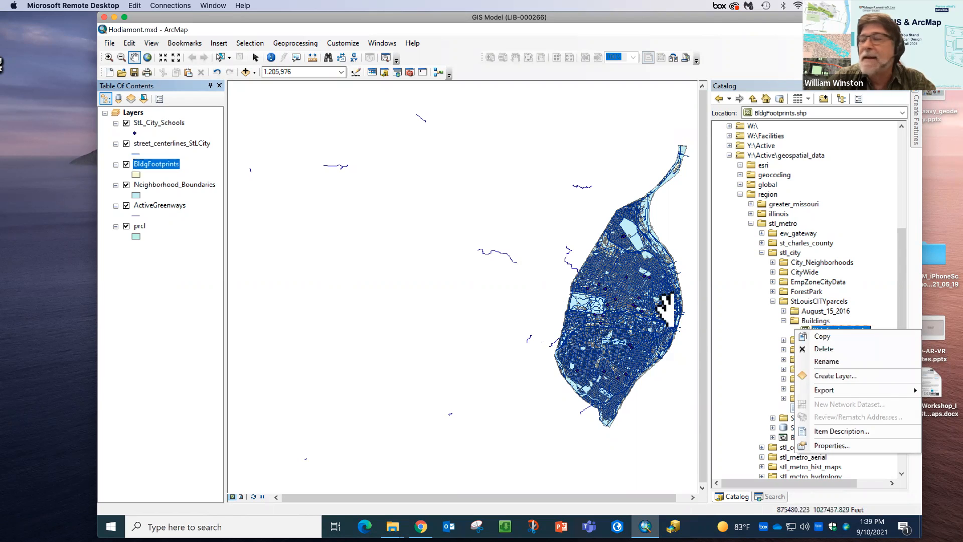
pyautogui.click(762, 252)
pyautogui.click(730, 233)
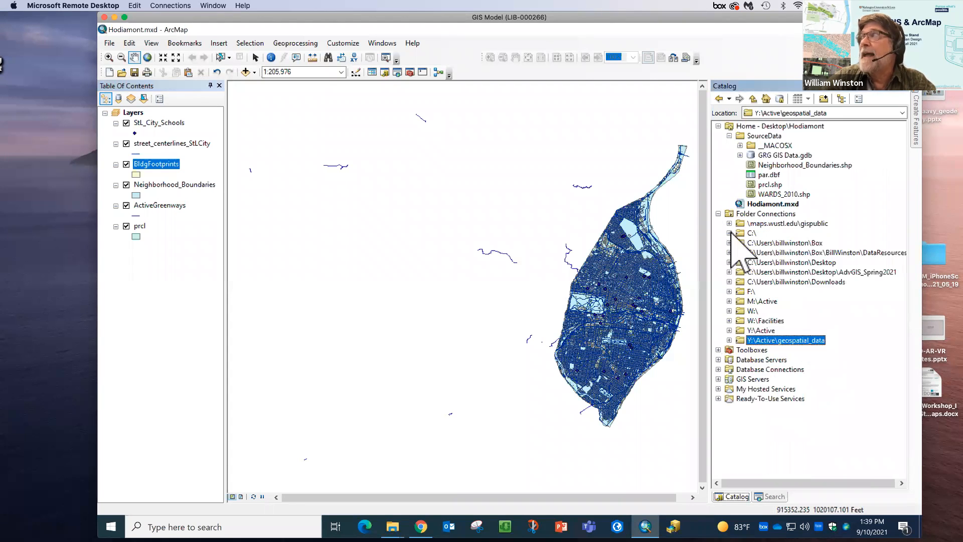
pyautogui.click(897, 92)
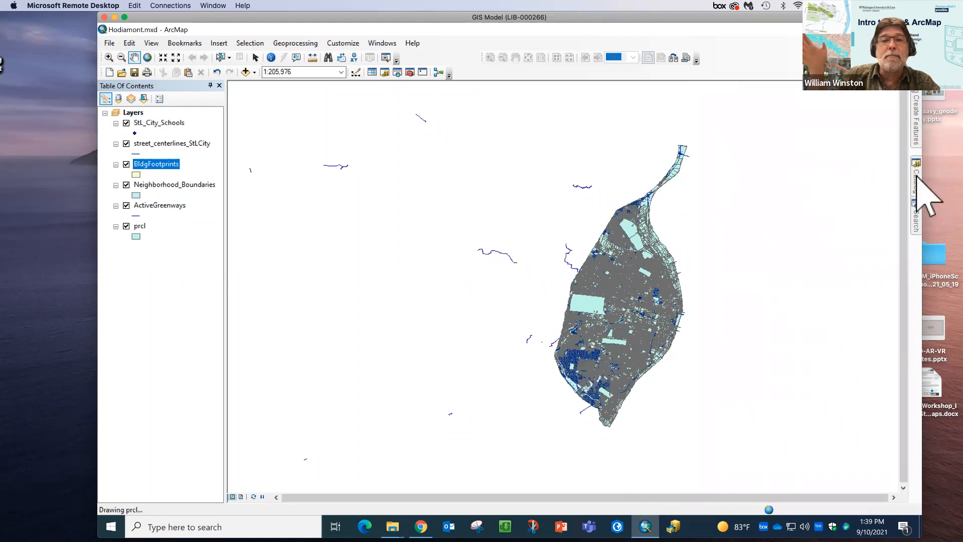
pyautogui.moveTo(916, 175)
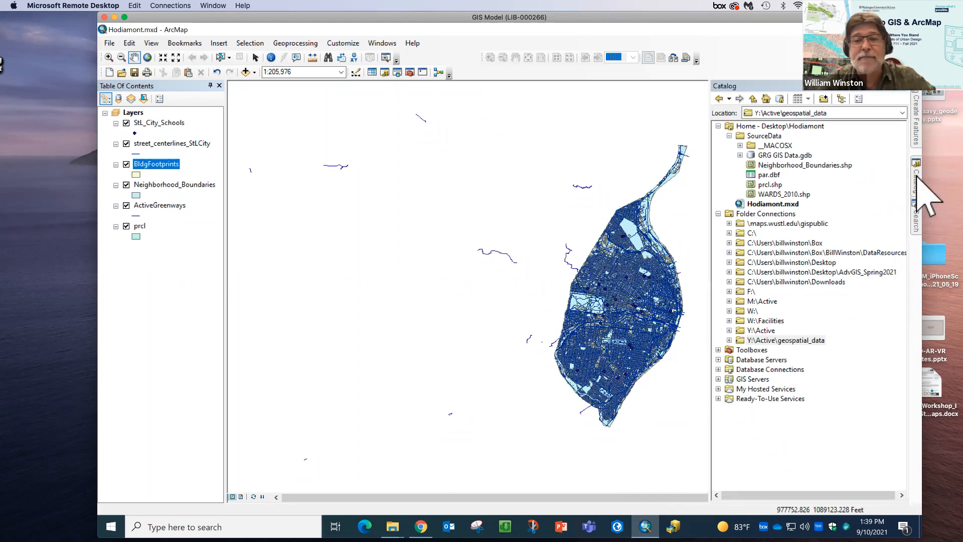
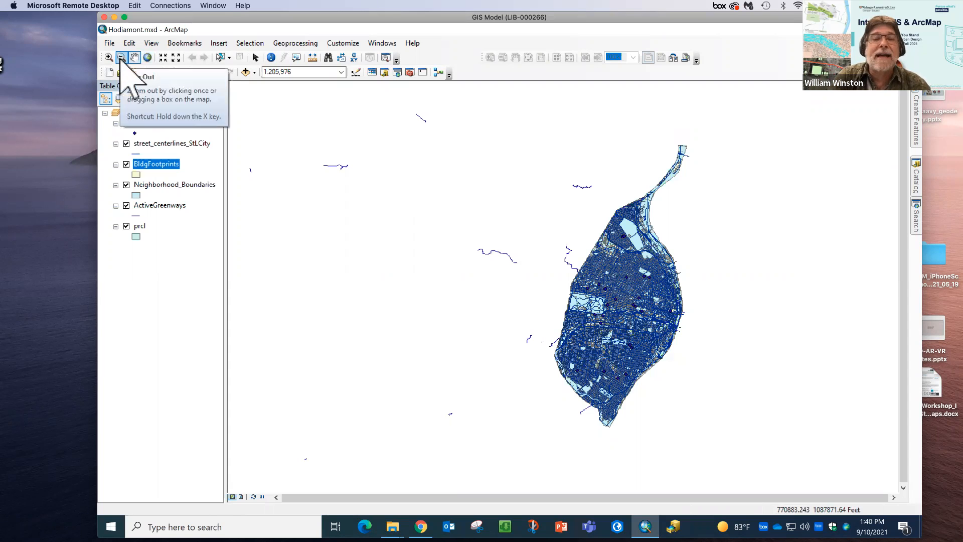
# Zoom in on the city's western edge around the large park, zoom out, and go back to the previous extent
pyautogui.click(255, 59)
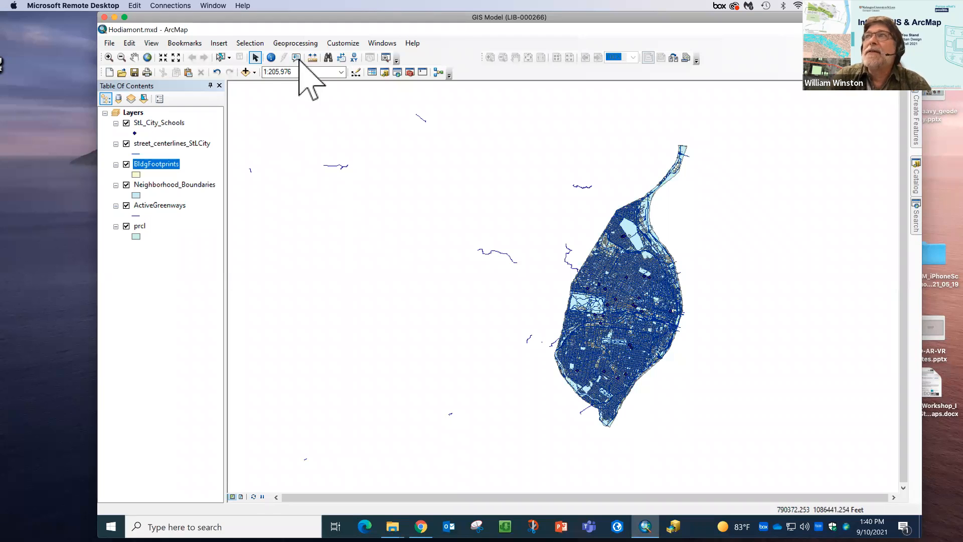
pyautogui.click(108, 57)
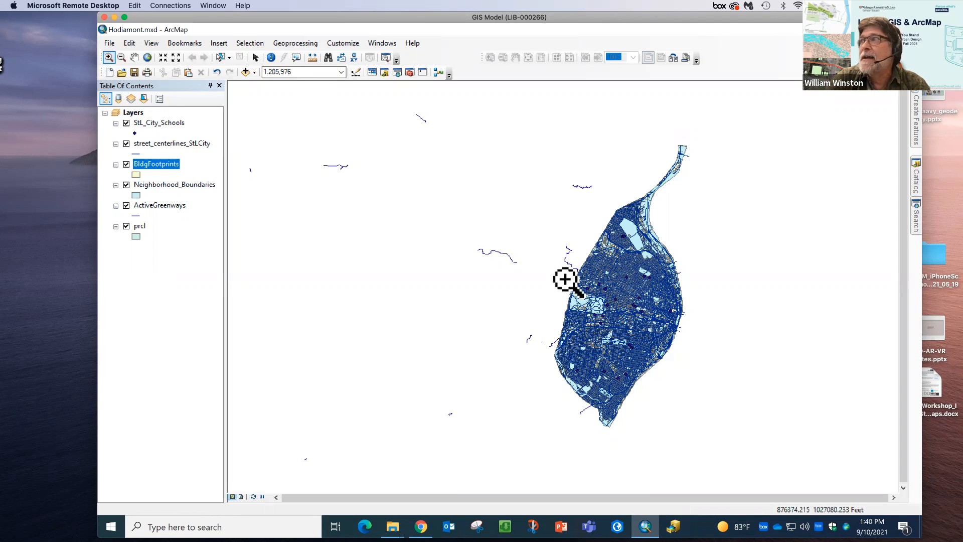
pyautogui.moveTo(562, 272); pyautogui.dragTo(615, 309)
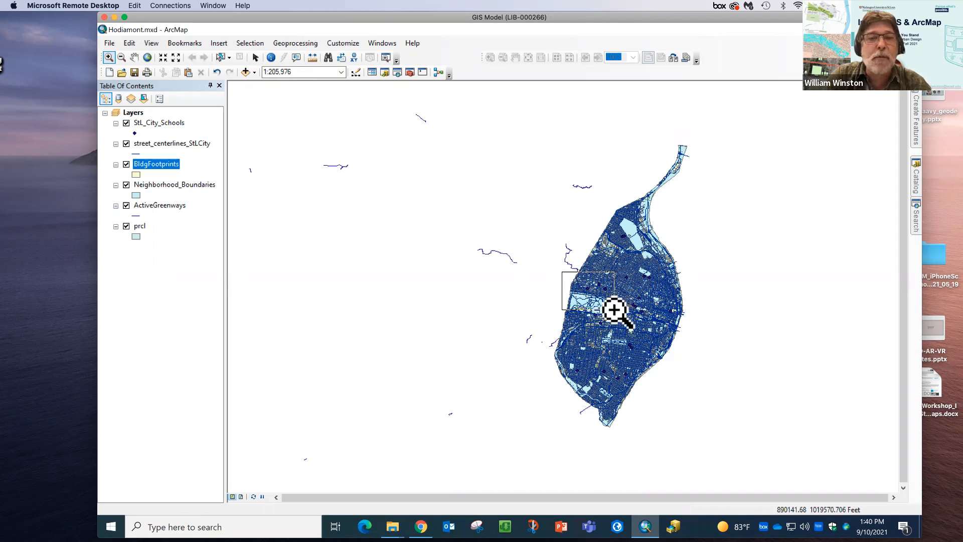
pyautogui.moveTo(614, 310); pyautogui.dragTo(612, 311)
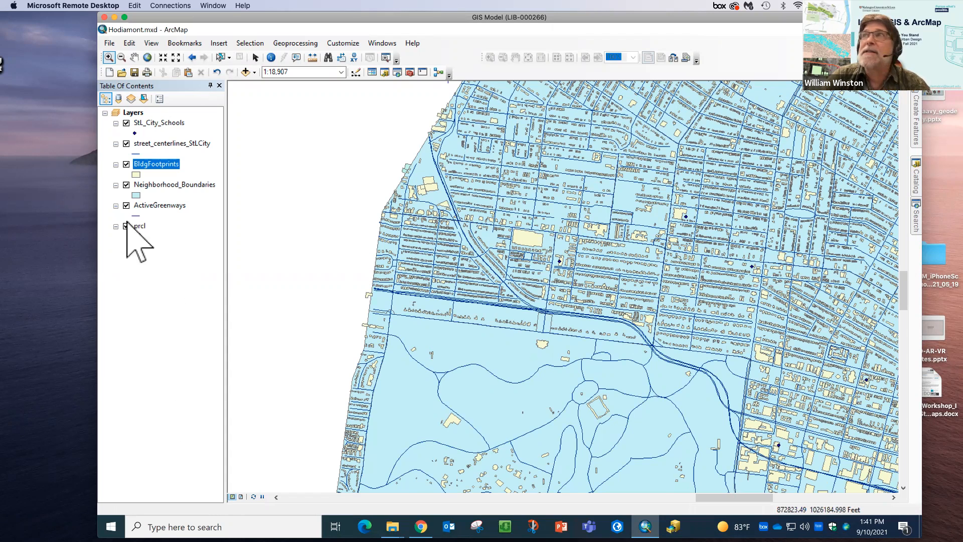
pyautogui.click(253, 57)
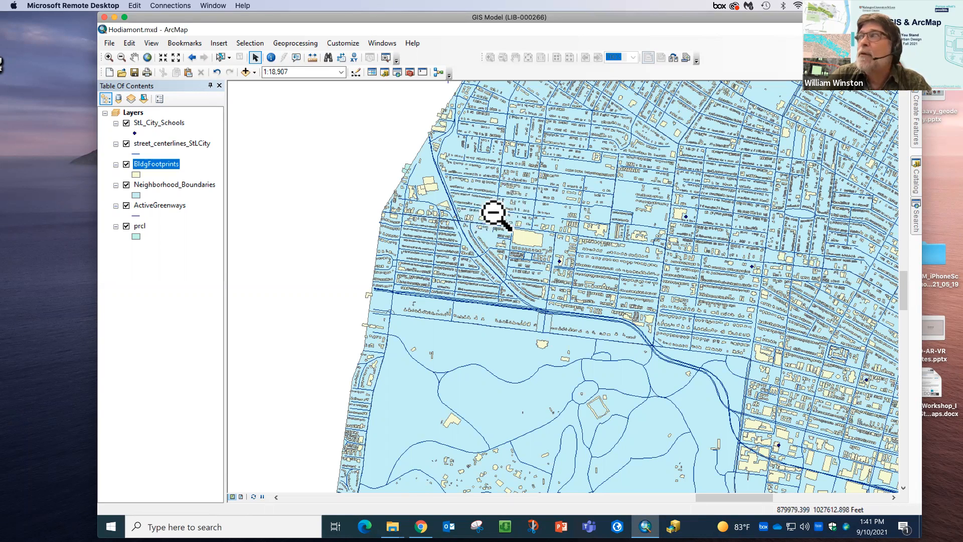
pyautogui.click(648, 324)
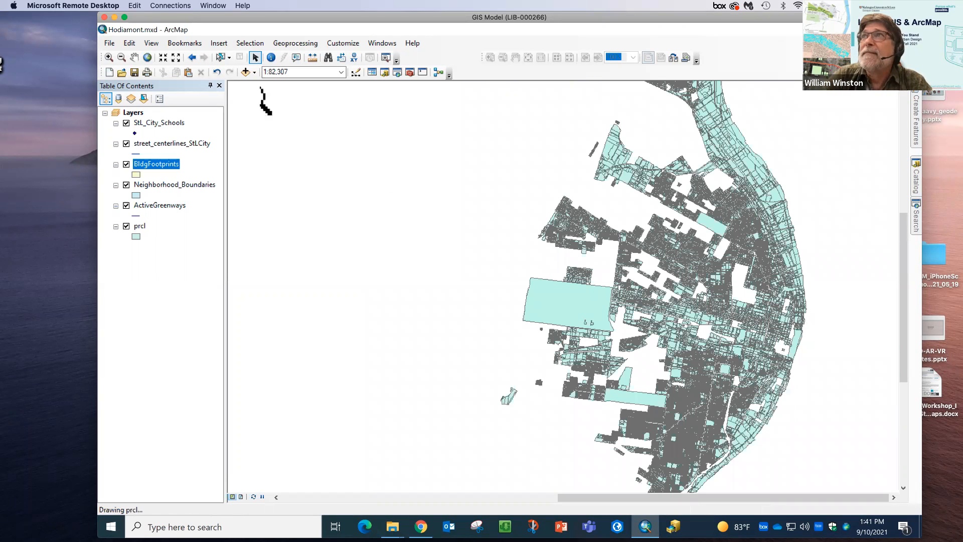
pyautogui.click(192, 58)
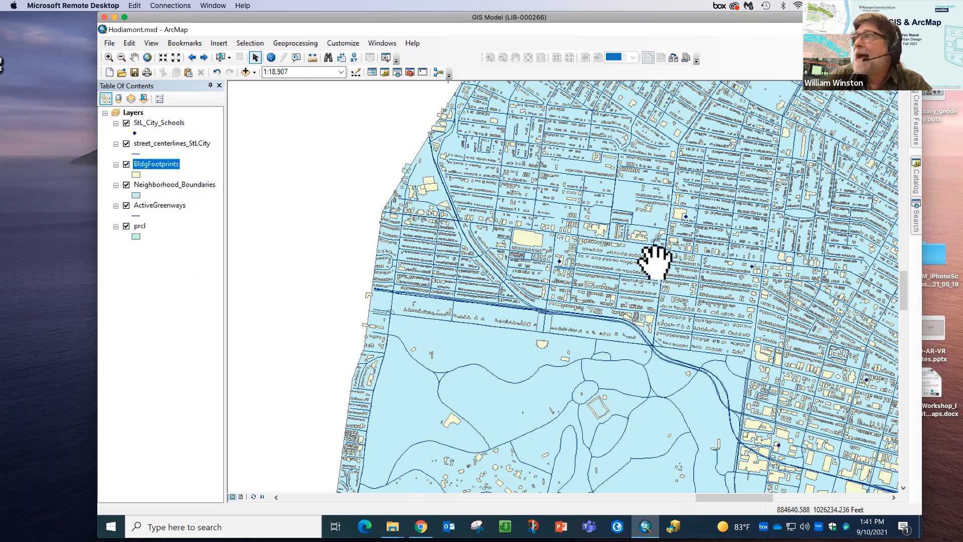
# Pan the map to the east, zoom to the full extent, and try the fixed zoom in several increments
pyautogui.moveTo(614, 264); pyautogui.dragTo(501, 251)
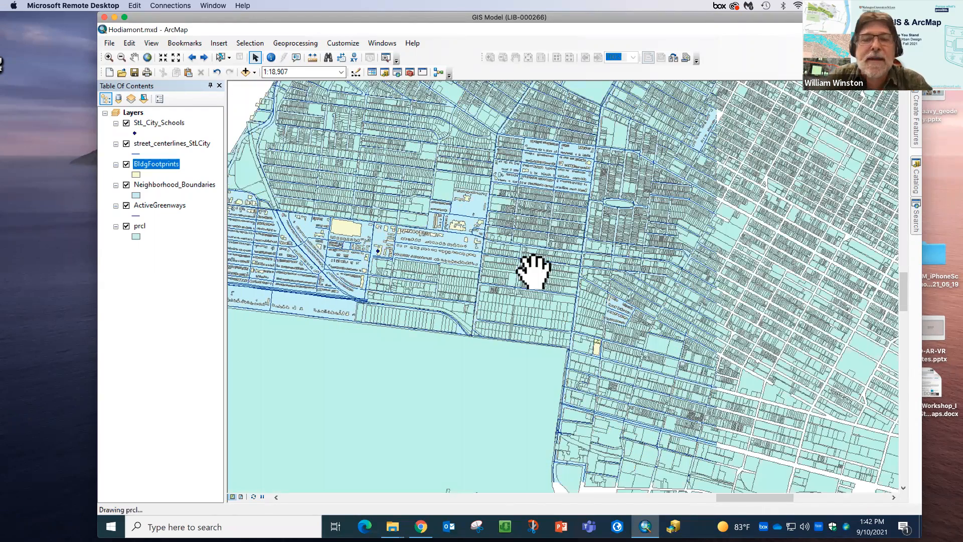
pyautogui.scroll(3, 532, 271)
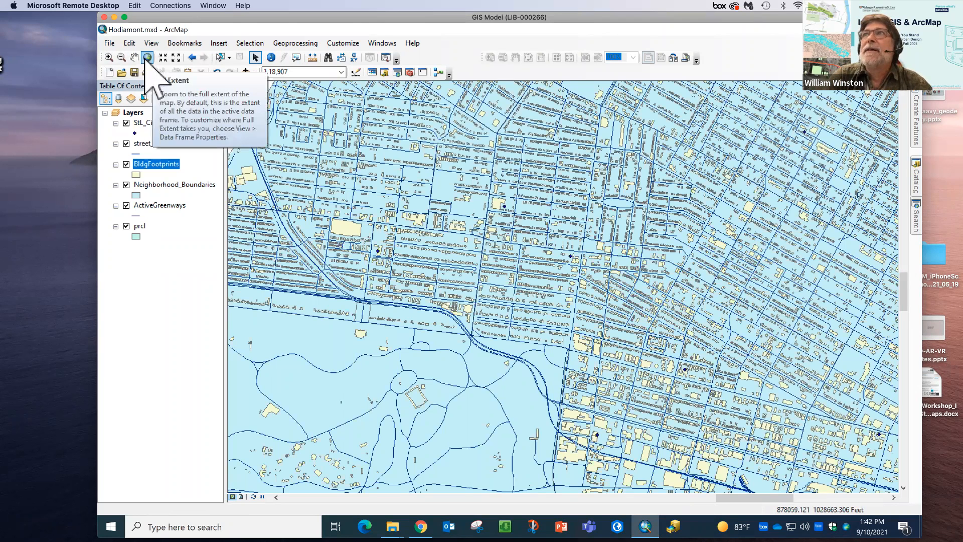
pyautogui.click(147, 58)
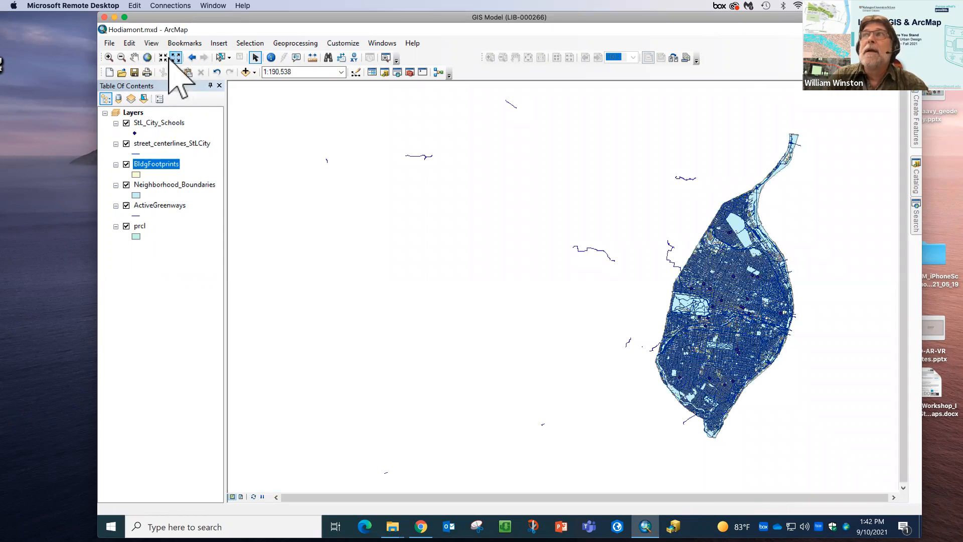
pyautogui.click(163, 58)
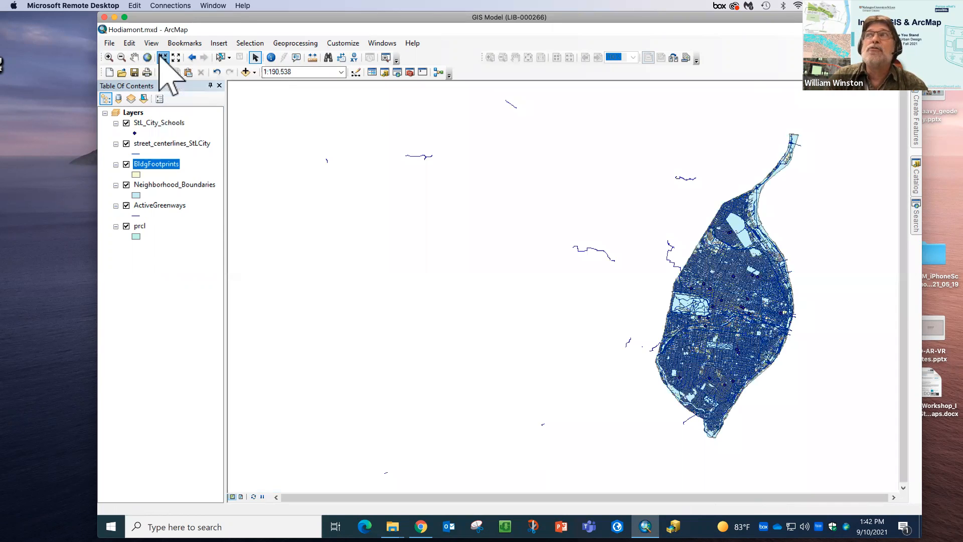
pyautogui.click(163, 57)
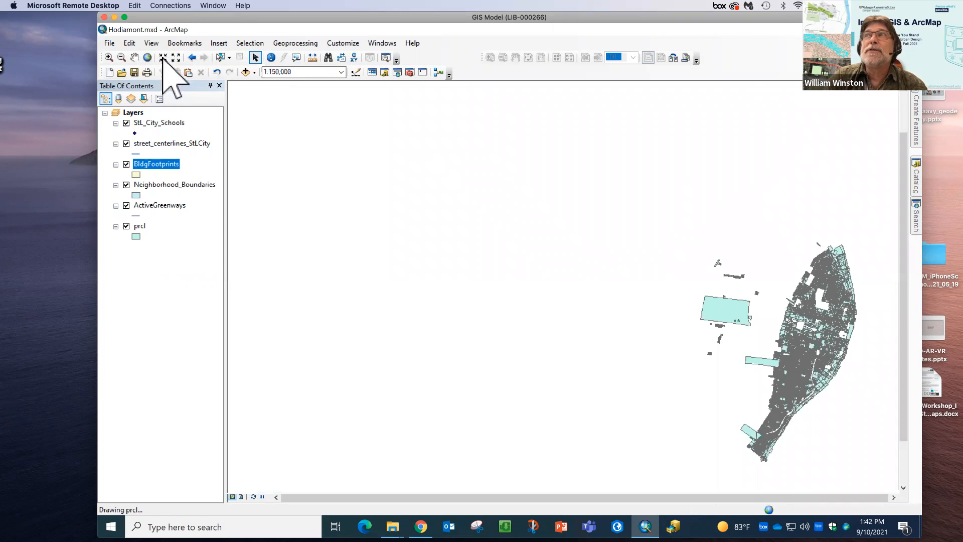
pyautogui.click(163, 58)
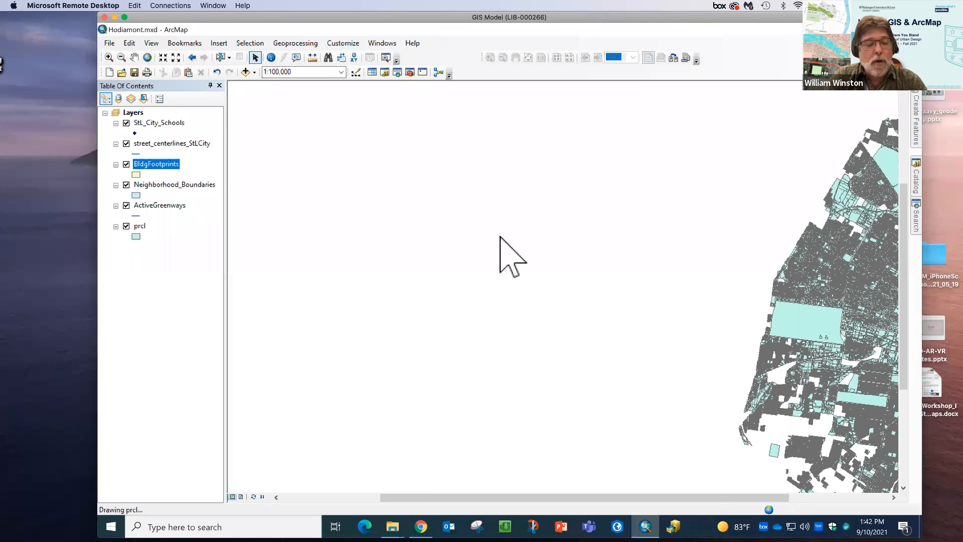
pyautogui.scroll(-1, 766, 260)
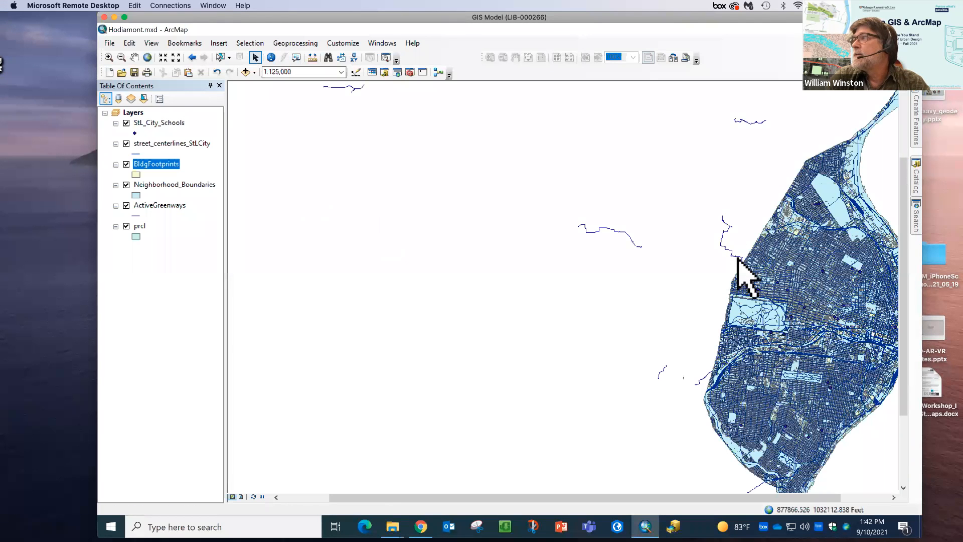
# Zoom to the neighborhoods at and north of the large park and save that extent as a bookmark named Hodiamont Tracks
pyautogui.press('z')
pyautogui.moveTo(718, 262)
pyautogui.mouseDown()
pyautogui.moveTo(778, 314)
pyautogui.moveTo(818, 330)
pyautogui.mouseUp()
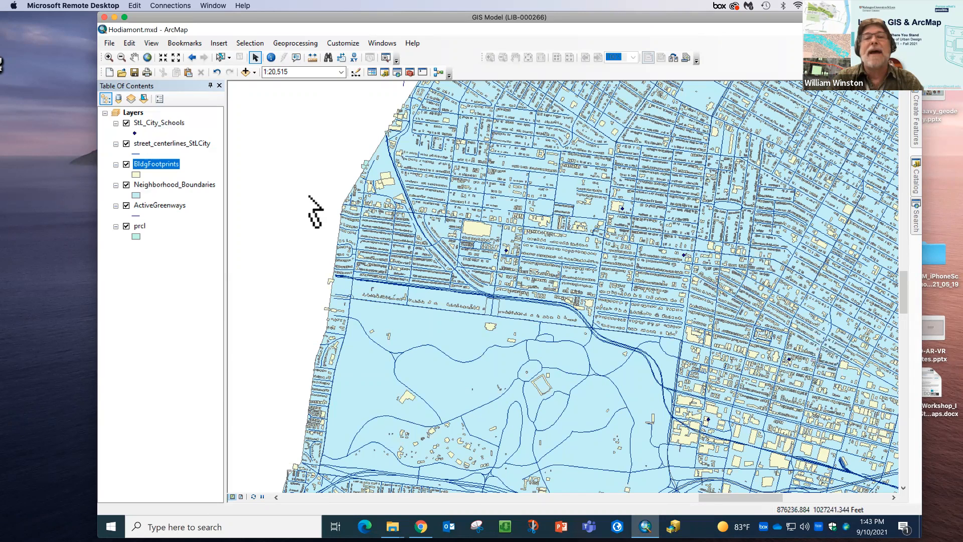
pyautogui.click(184, 44)
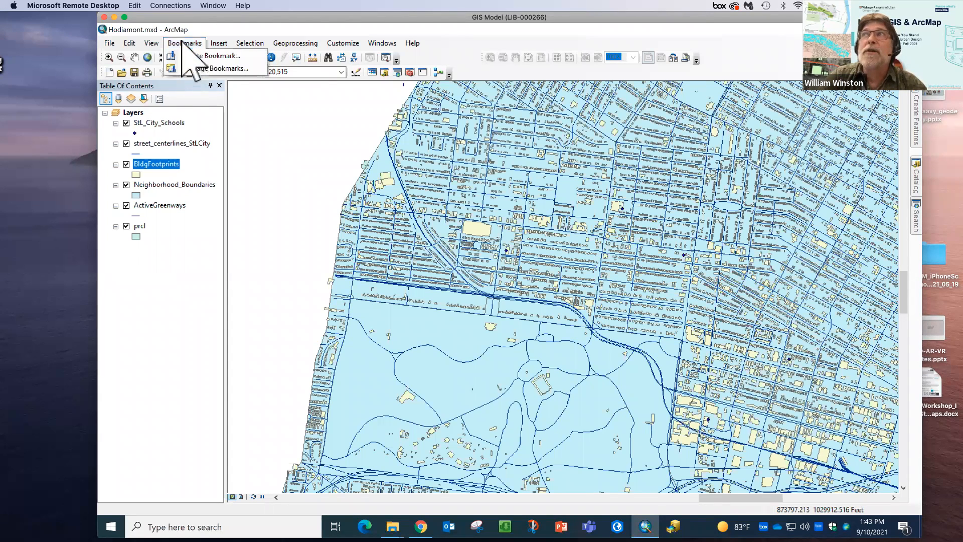
pyautogui.click(217, 57)
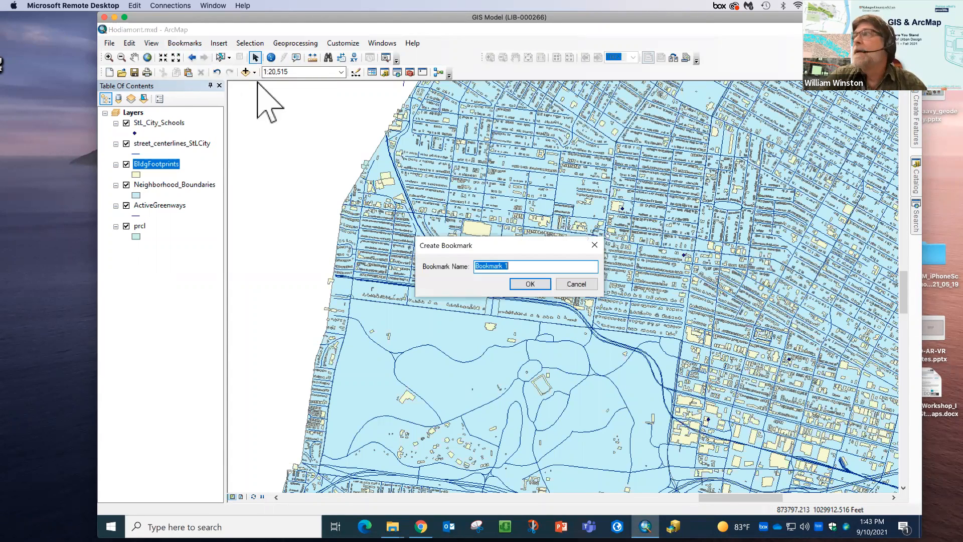
pyautogui.write('Hodiamont Tracks')
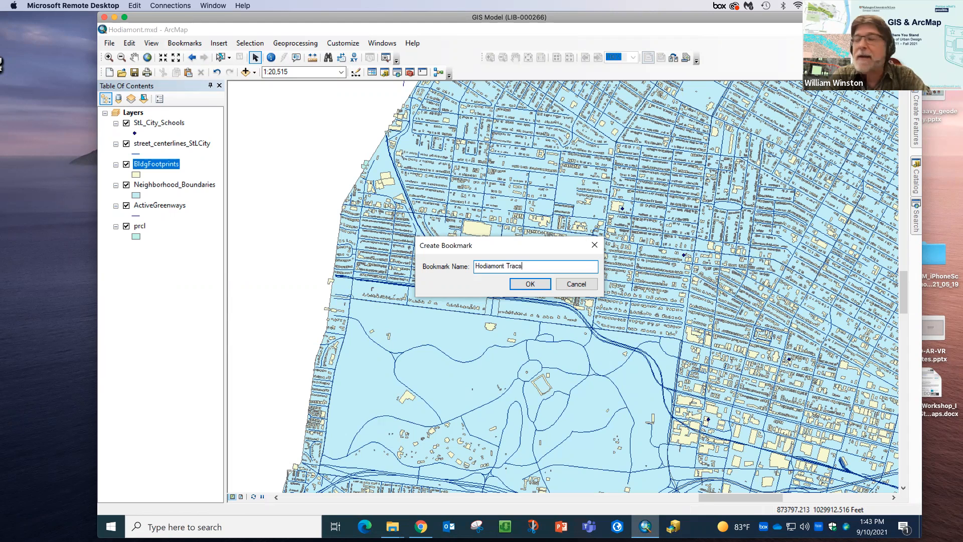
pyautogui.click(530, 284)
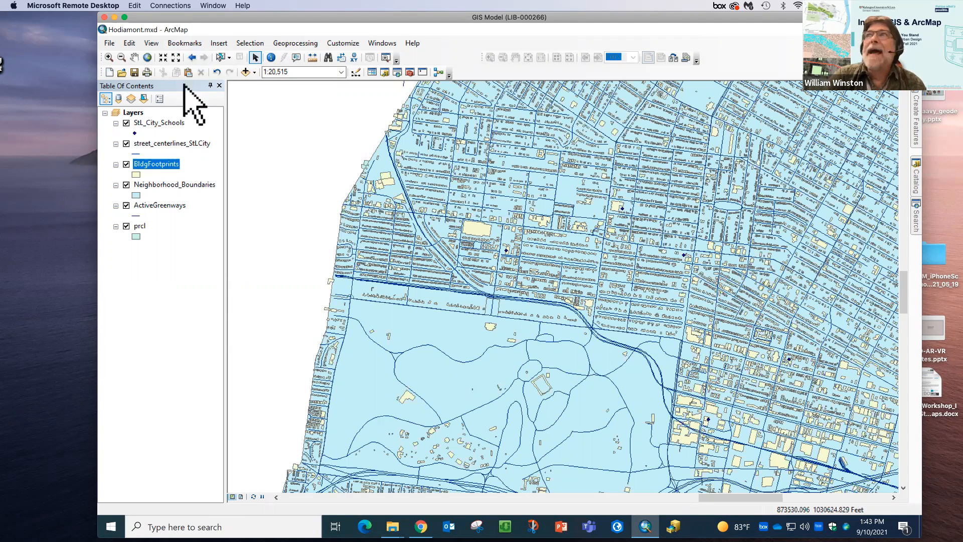
pyautogui.click(185, 38)
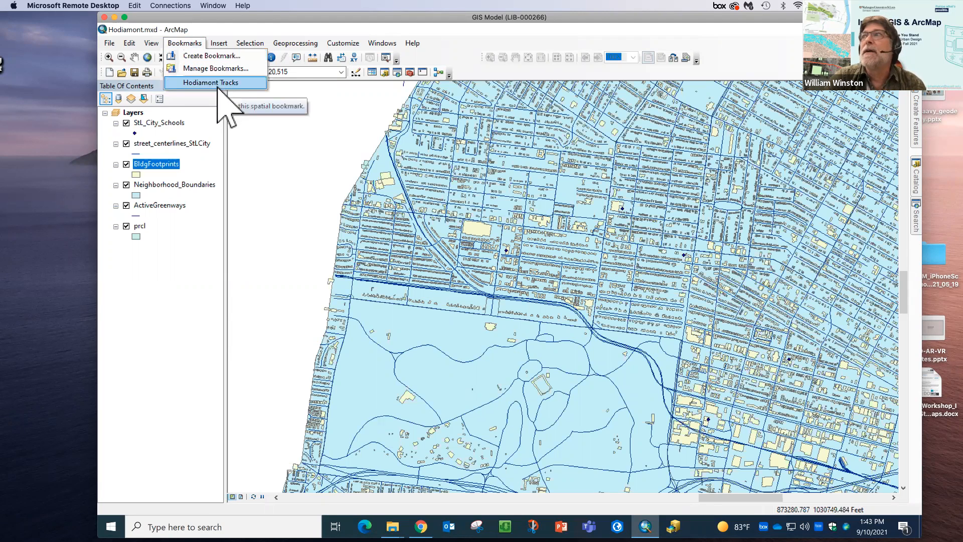
pyautogui.write('cccccccccc')
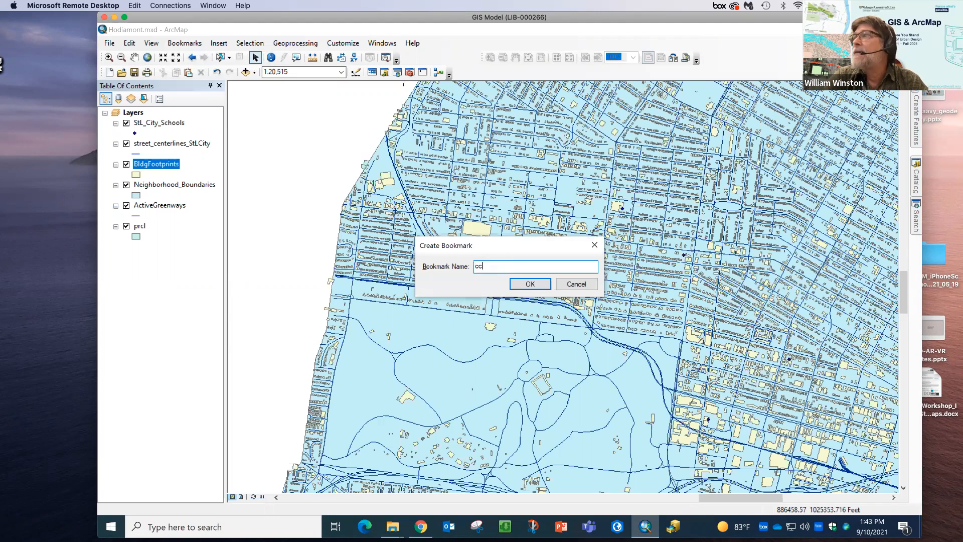
pyautogui.click(578, 282)
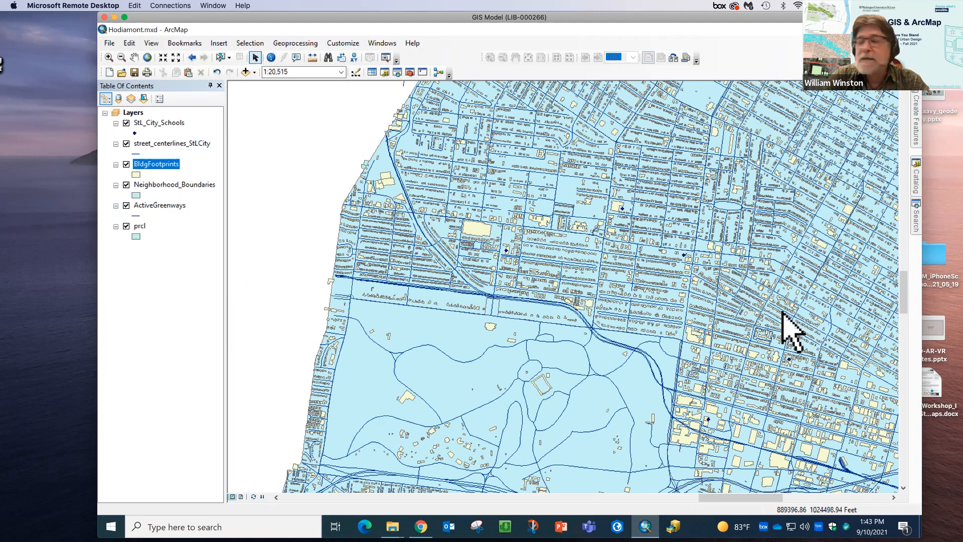
# Pan the map well to the east and return to the Hodiamont Tracks bookmark
pyautogui.moveTo(555, 296); pyautogui.dragTo(489, 286)
pyautogui.moveTo(589, 303); pyautogui.dragTo(216, 252)
pyautogui.click(185, 43)
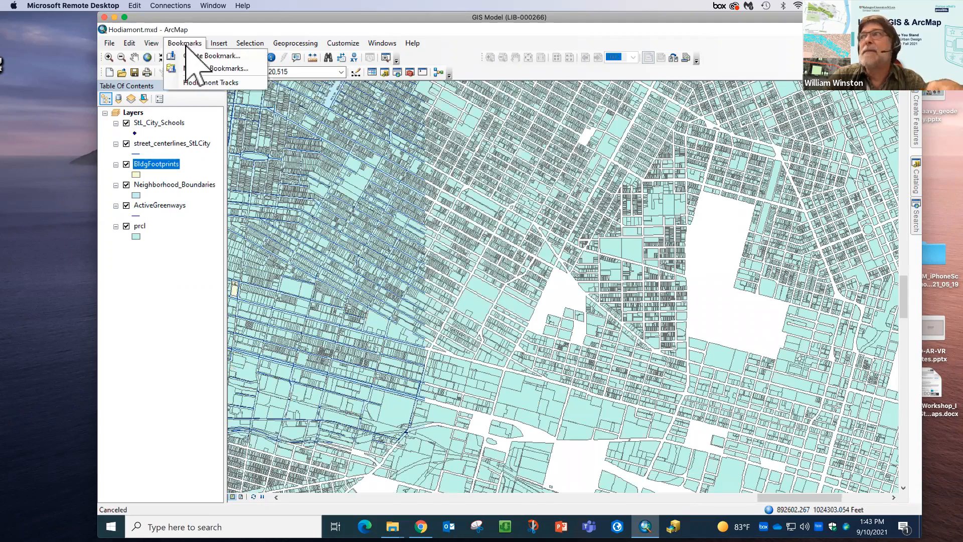
pyautogui.click(200, 82)
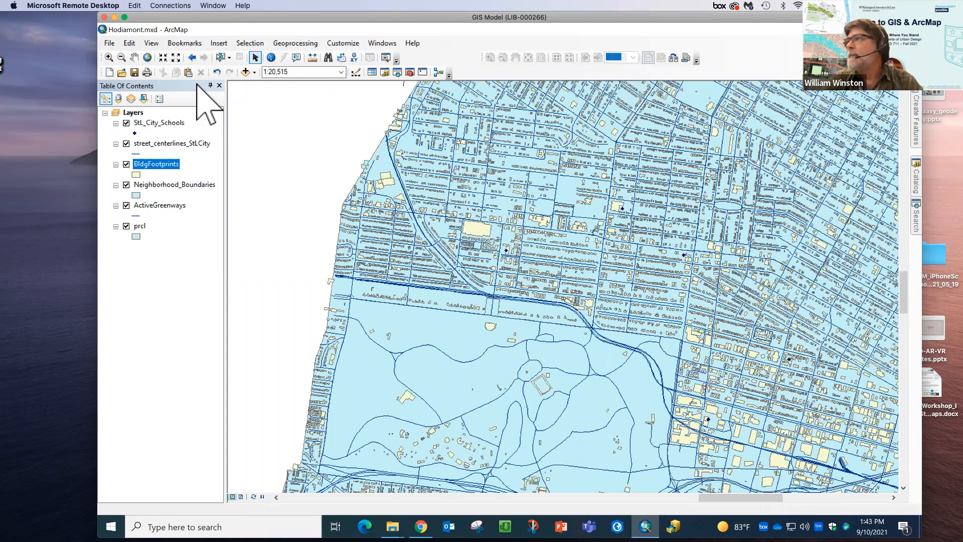
# Identify the large building north of the park, set Identify to use visible layers, and identify the same building again
pyautogui.click(273, 60)
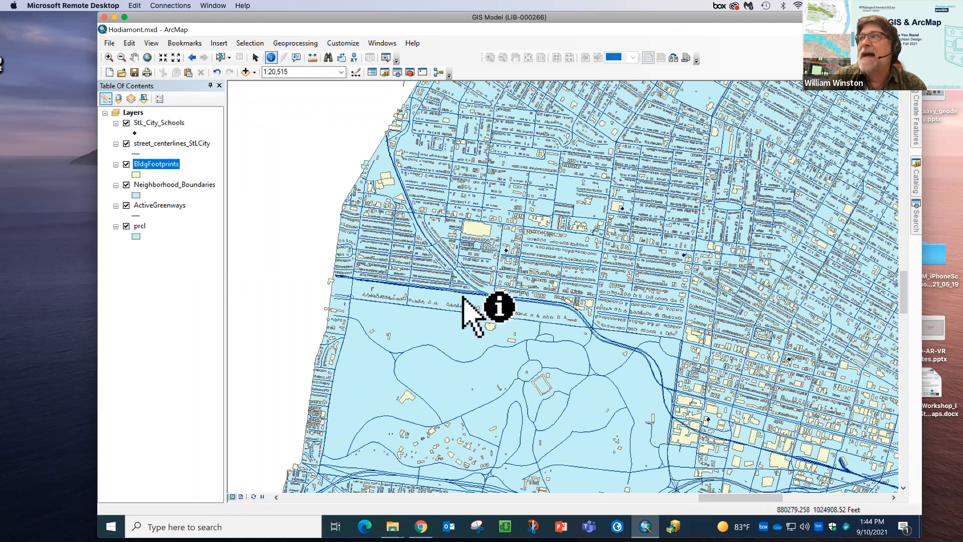
pyautogui.click(480, 232)
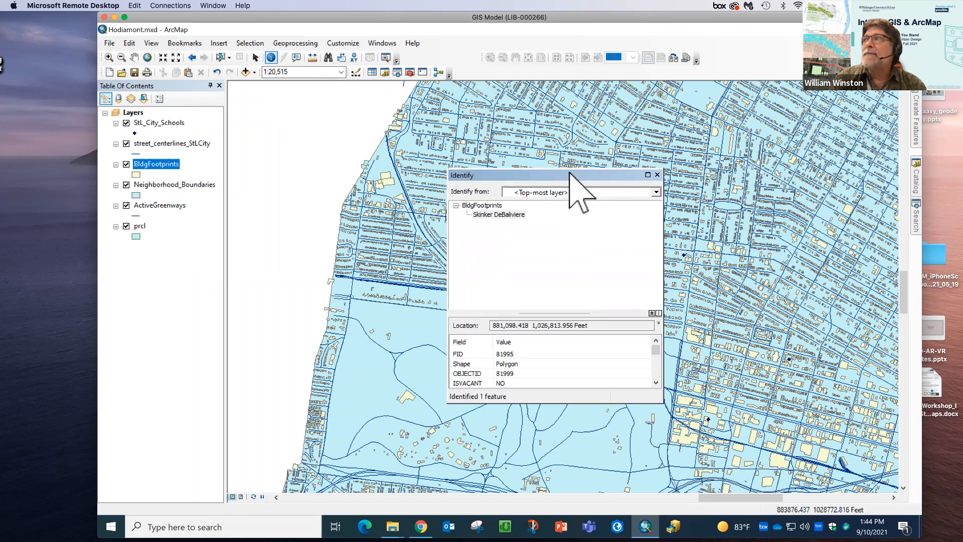
pyautogui.moveTo(568, 173); pyautogui.dragTo(518, 152)
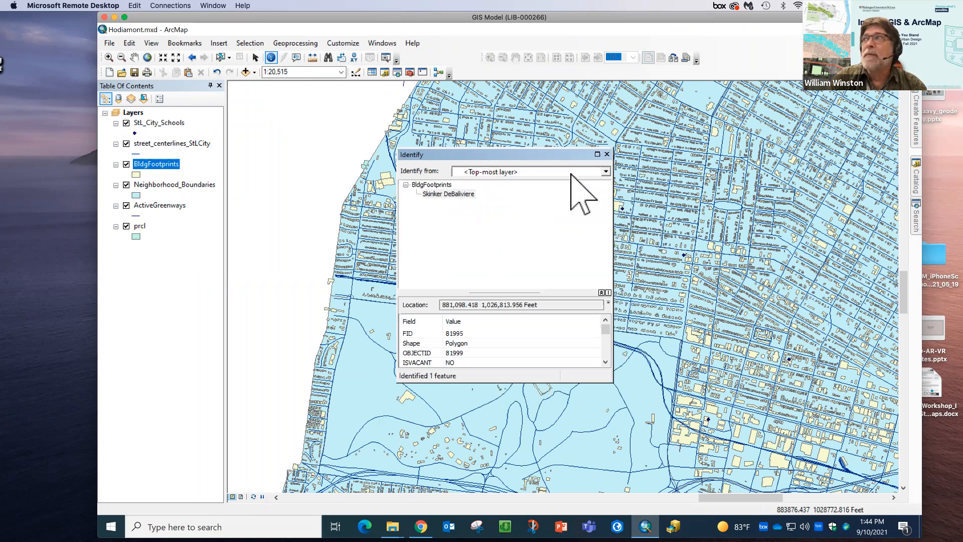
pyautogui.click(606, 172)
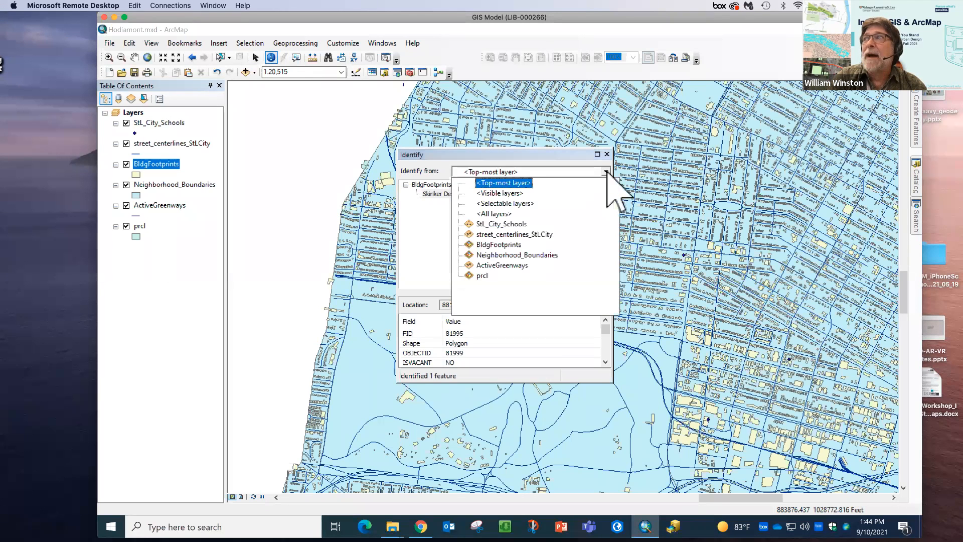
pyautogui.click(516, 193)
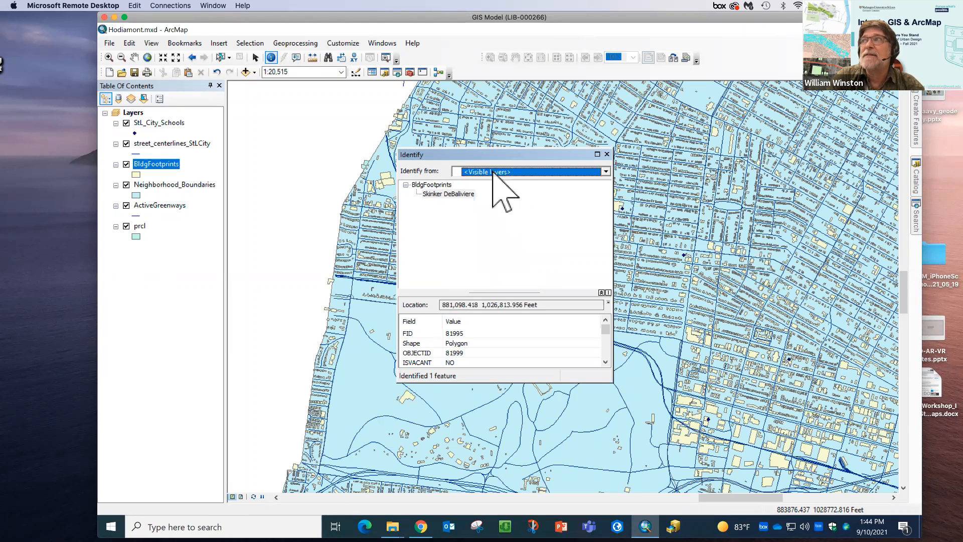
pyautogui.moveTo(507, 155); pyautogui.dragTo(695, 158)
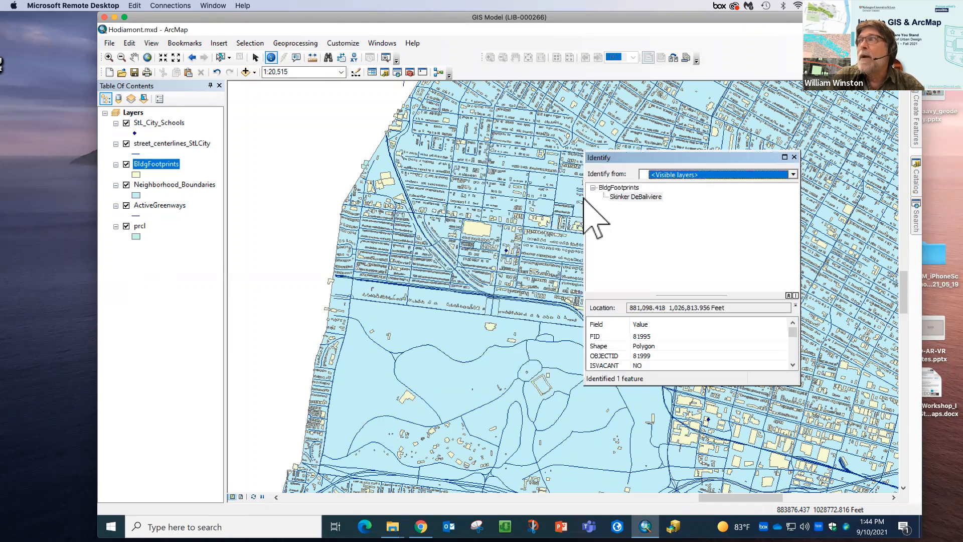
pyautogui.click(477, 230)
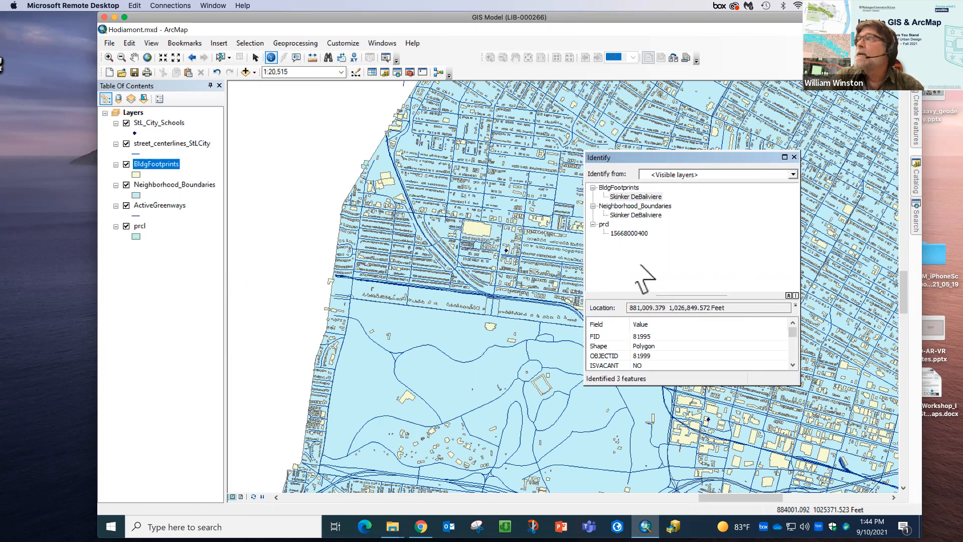
# Flash the identified building footprint on the map, show its attributes, and enlarge the attribute list in the Identify window
pyautogui.click(621, 189)
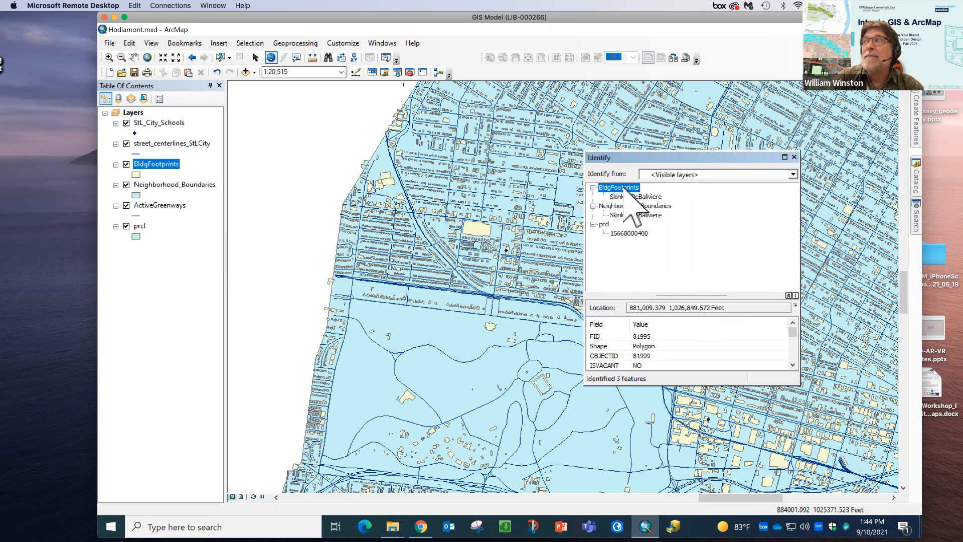
pyautogui.click(608, 189)
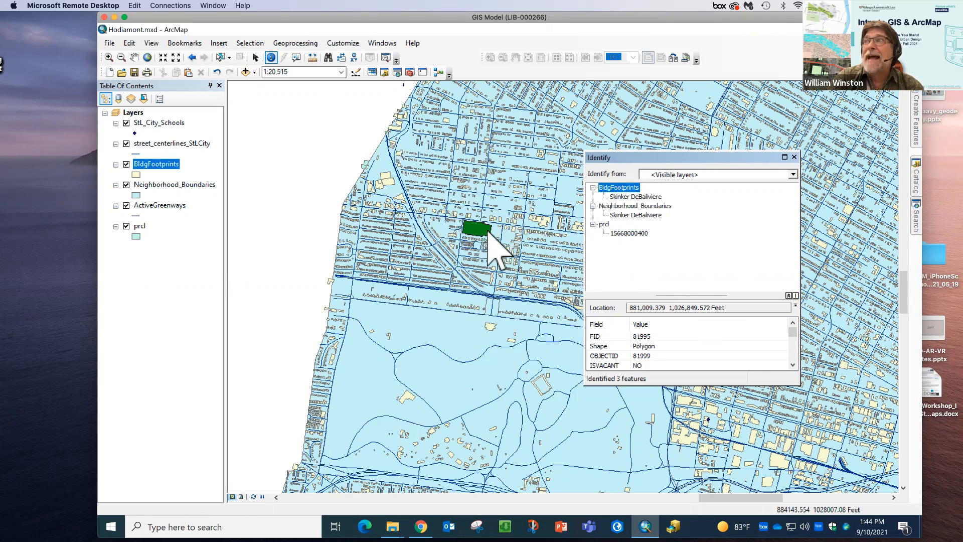
pyautogui.click(633, 197)
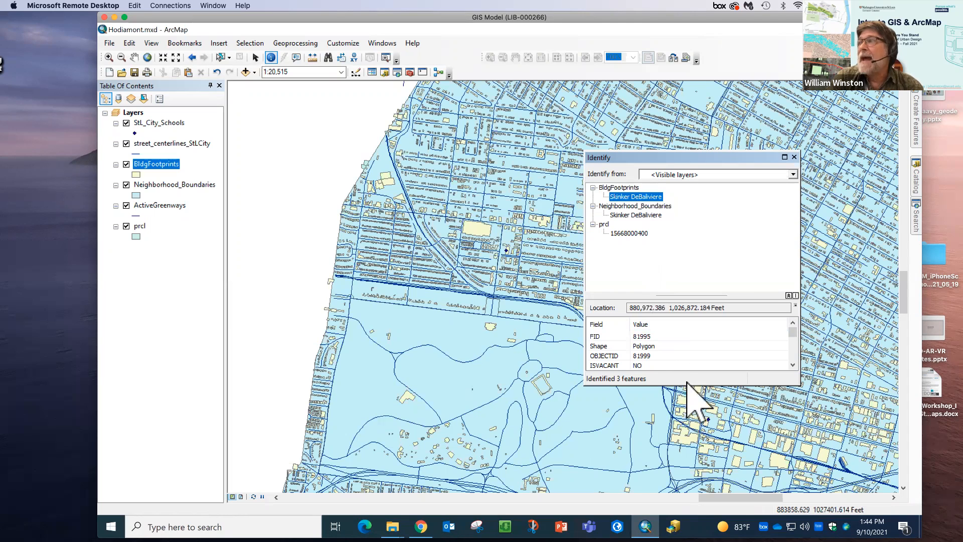
pyautogui.moveTo(687, 384); pyautogui.dragTo(695, 472)
pyautogui.moveTo(677, 347); pyautogui.dragTo(676, 273)
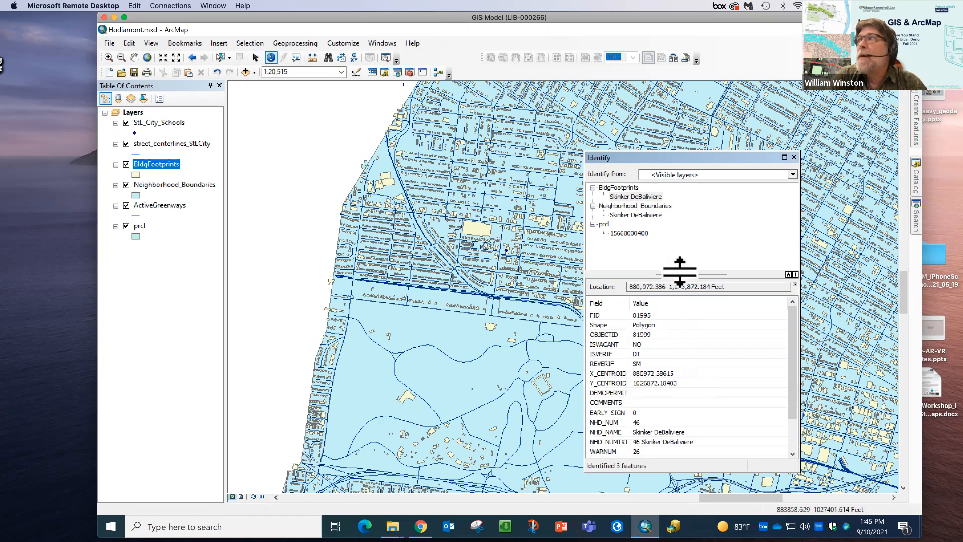
# Flash the identified neighborhood and parcel, review each one's attributes including the parcel's HANDLE field, and close the Identify window
pyautogui.click(632, 206)
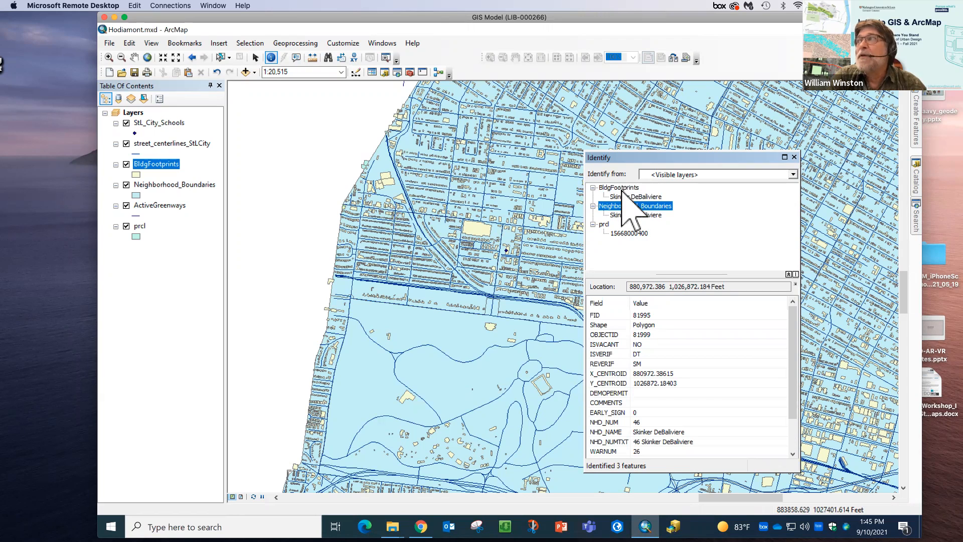
pyautogui.click(624, 207)
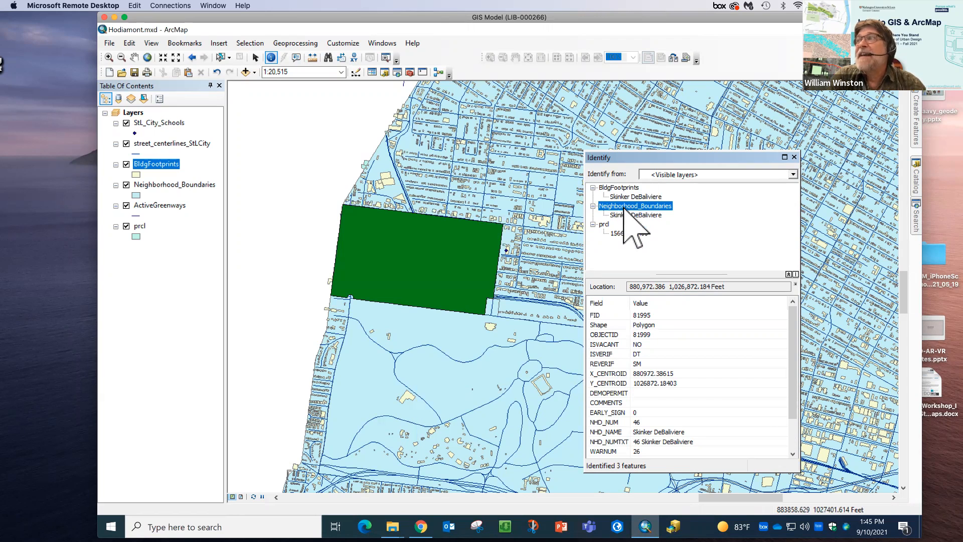
pyautogui.click(603, 224)
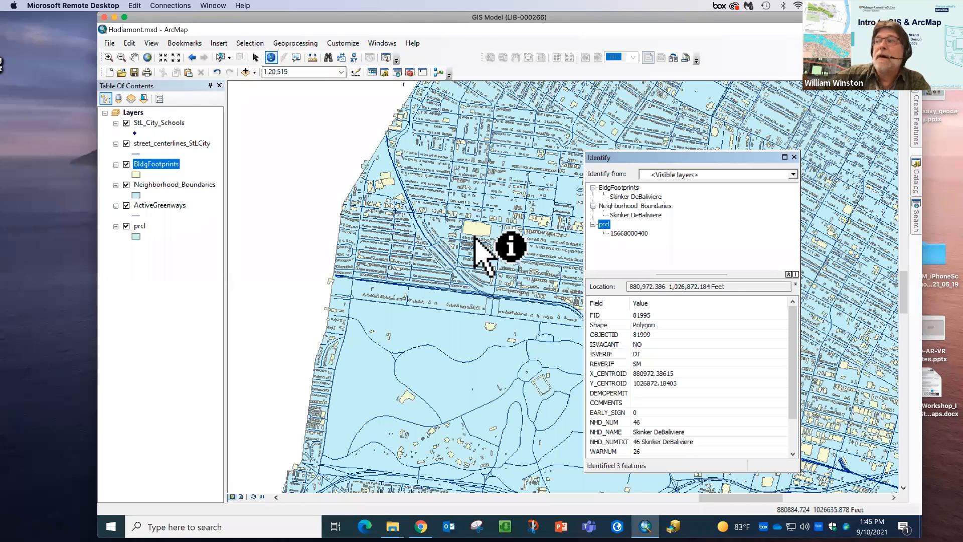
pyautogui.click(627, 206)
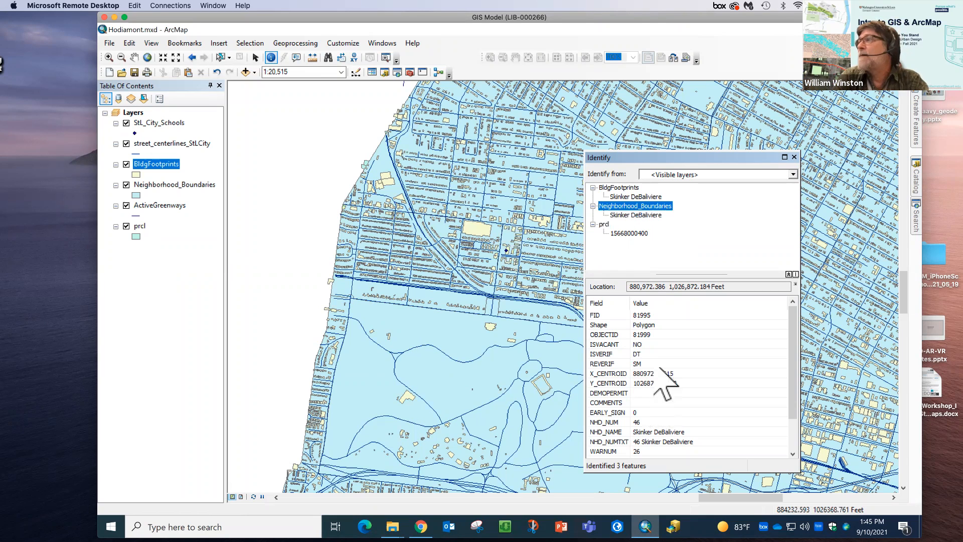
pyautogui.click(636, 215)
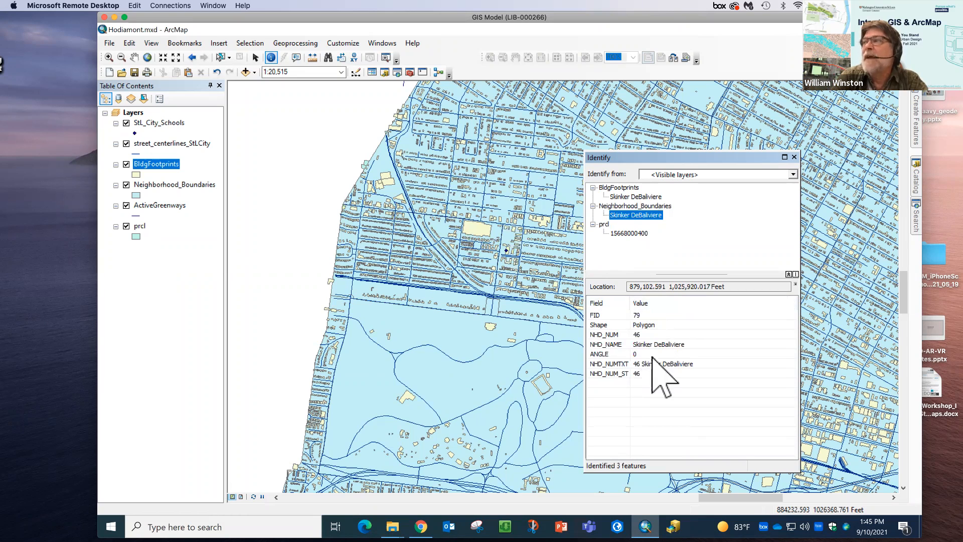
pyautogui.click(621, 232)
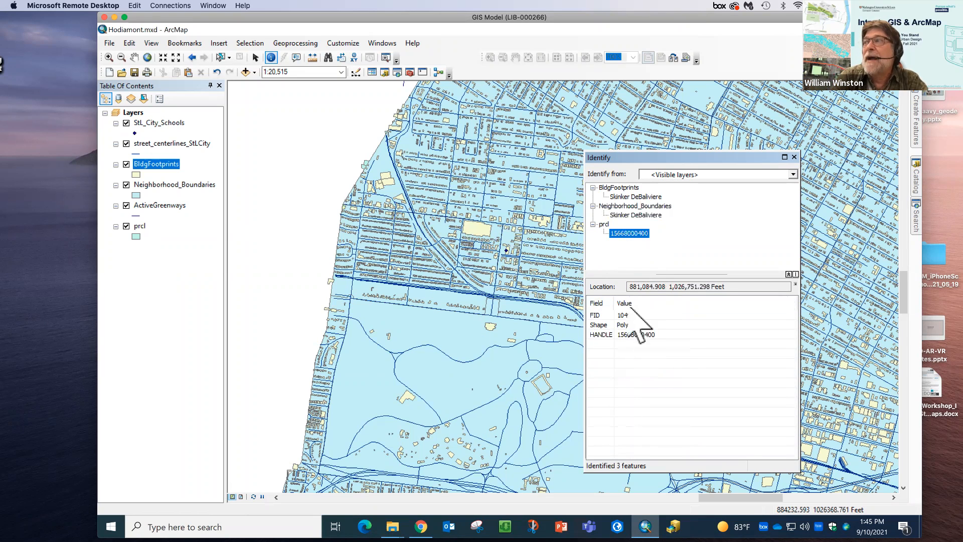
pyautogui.click(603, 337)
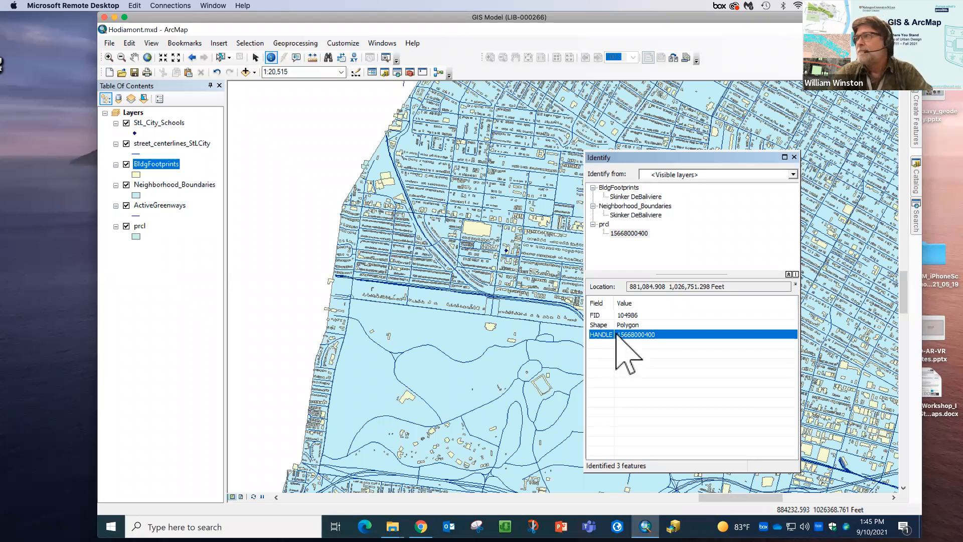
pyautogui.click(794, 157)
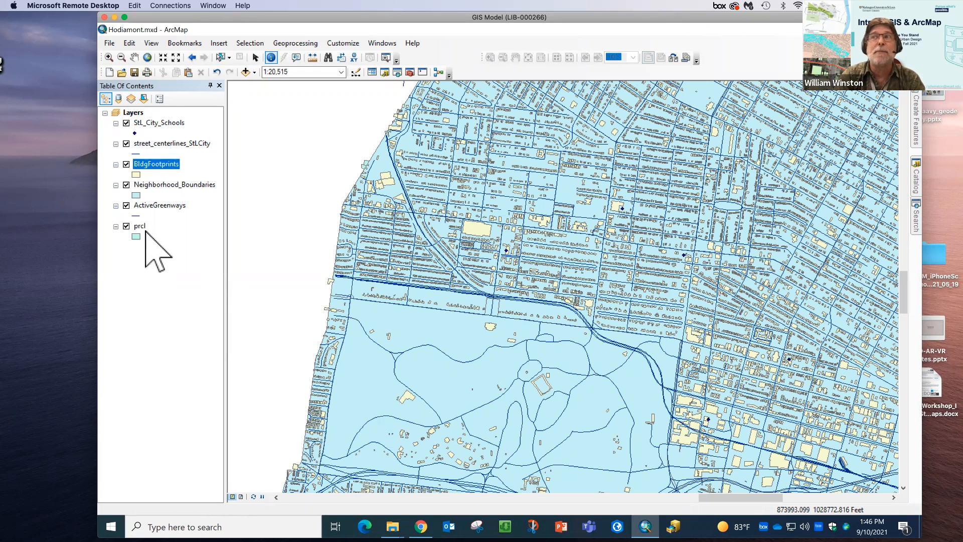
# Open the ActiveGreenways attribute table and place it so the upper part of the map stays uncovered
pyautogui.click(167, 206)
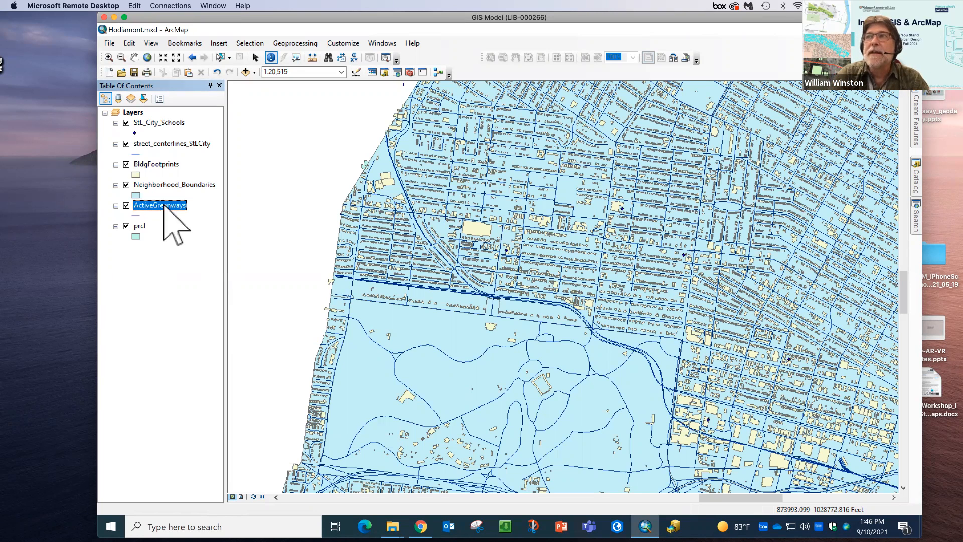
pyautogui.rightClick(164, 206)
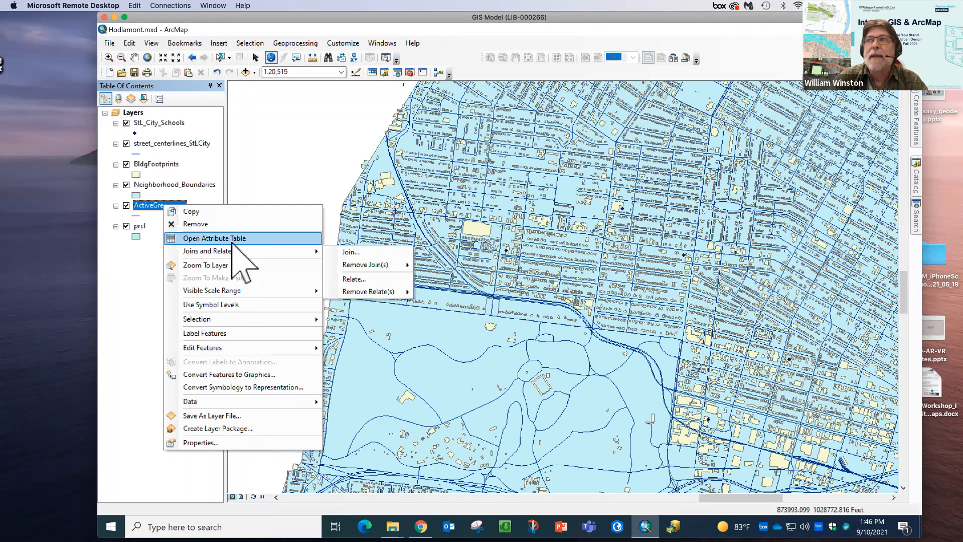
pyautogui.click(234, 239)
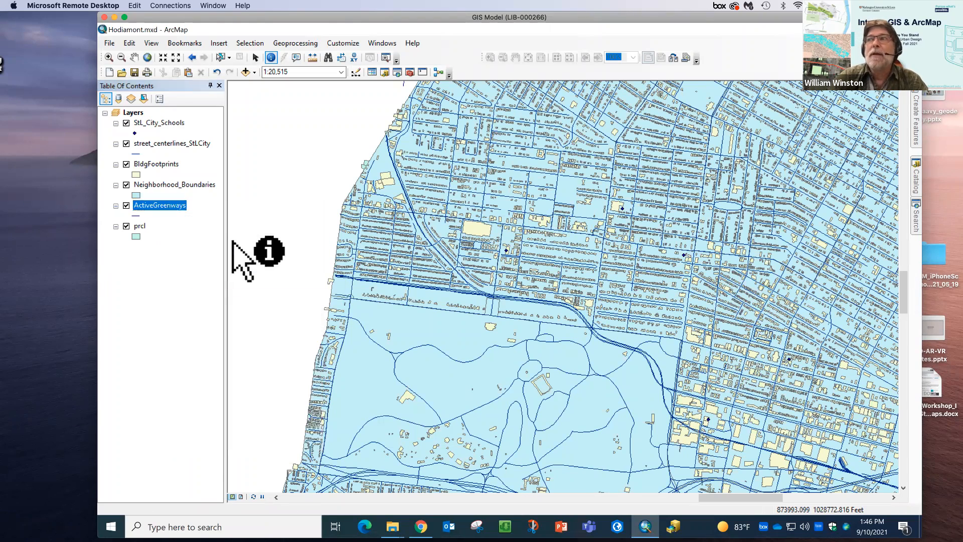
pyautogui.moveTo(346, 262); pyautogui.dragTo(297, 287)
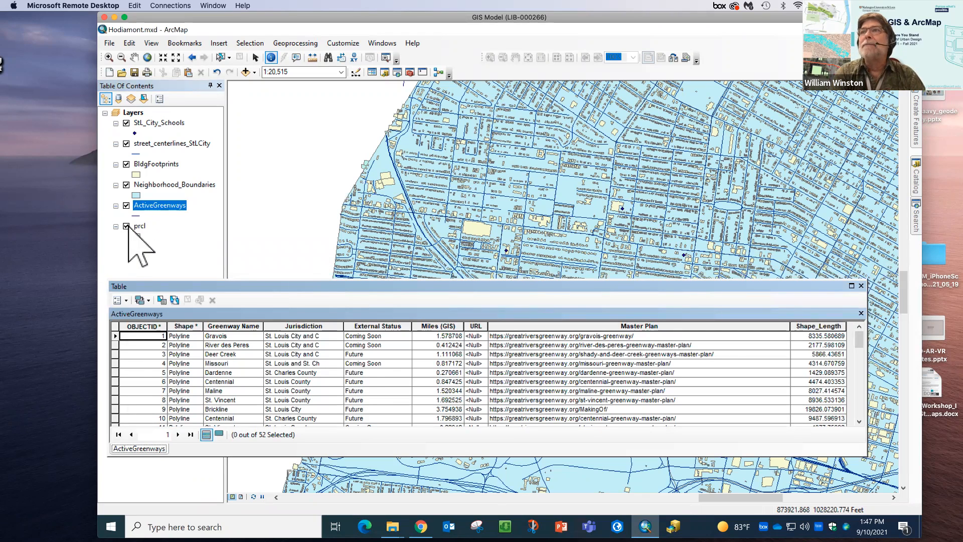
# Hide the schools, street centerlines, building footprints, neighborhood boundaries and parcel layers, leaving only ActiveGreenways displayed
pyautogui.click(127, 123)
pyautogui.click(126, 144)
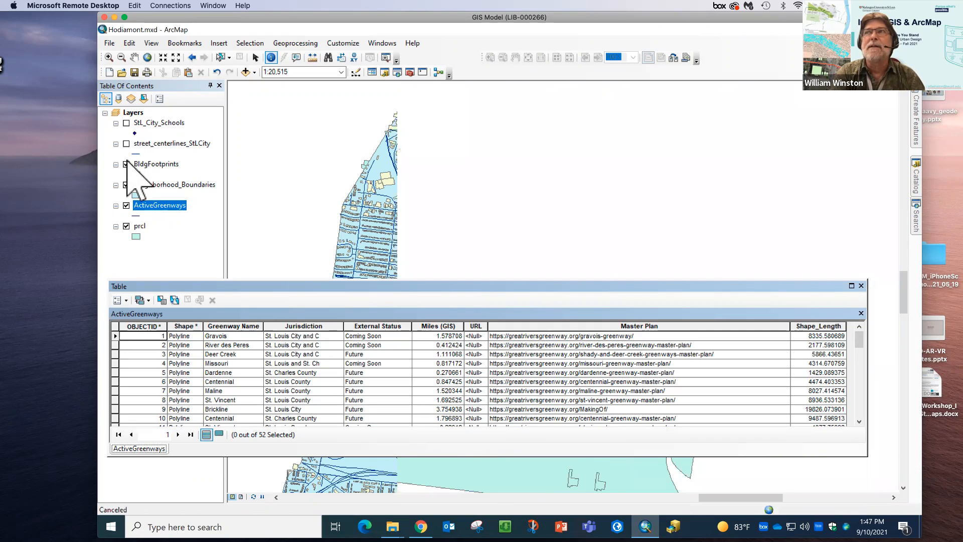
pyautogui.click(127, 165)
pyautogui.click(127, 185)
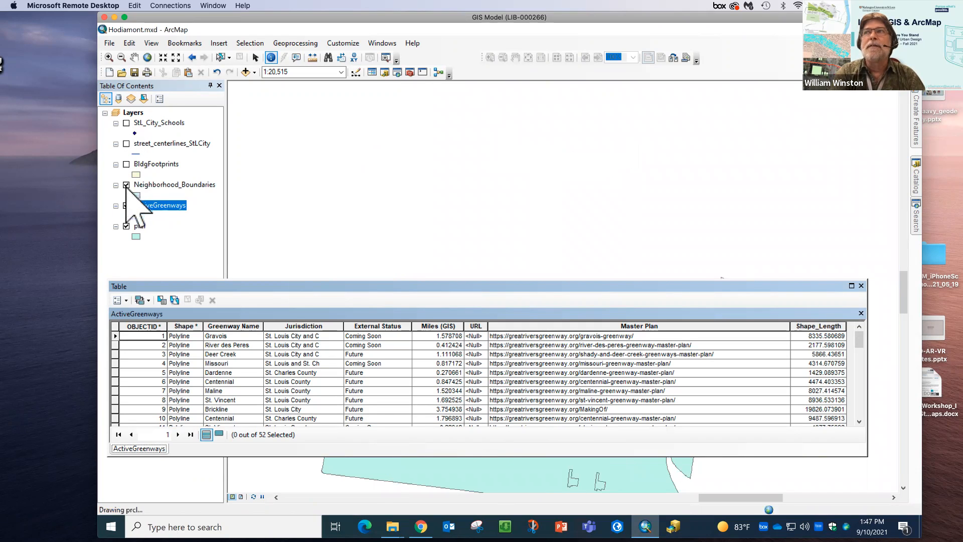
pyautogui.click(126, 226)
pyautogui.click(126, 226)
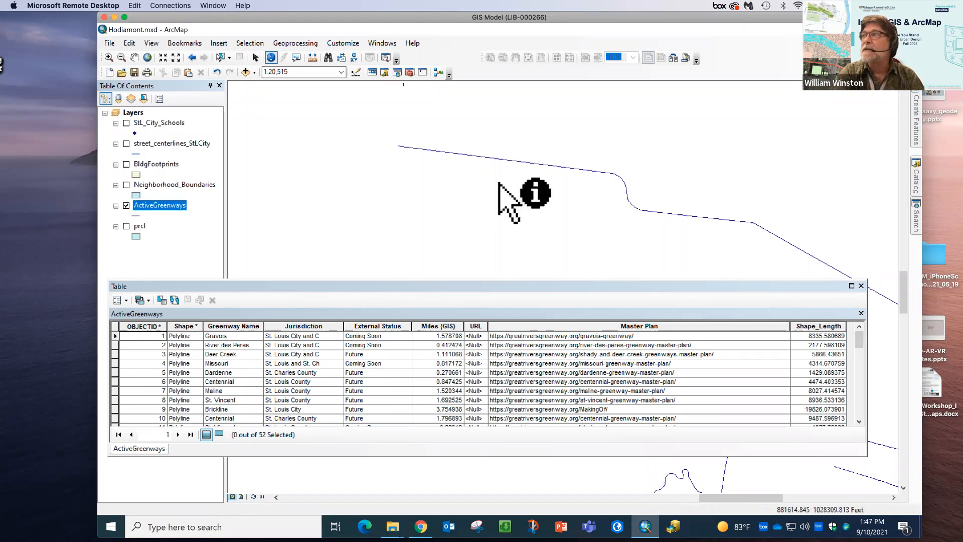
# Identify the long greenway line crossing the map, close the results, and select that line with Select by Rectangle to check its table record
pyautogui.click(535, 164)
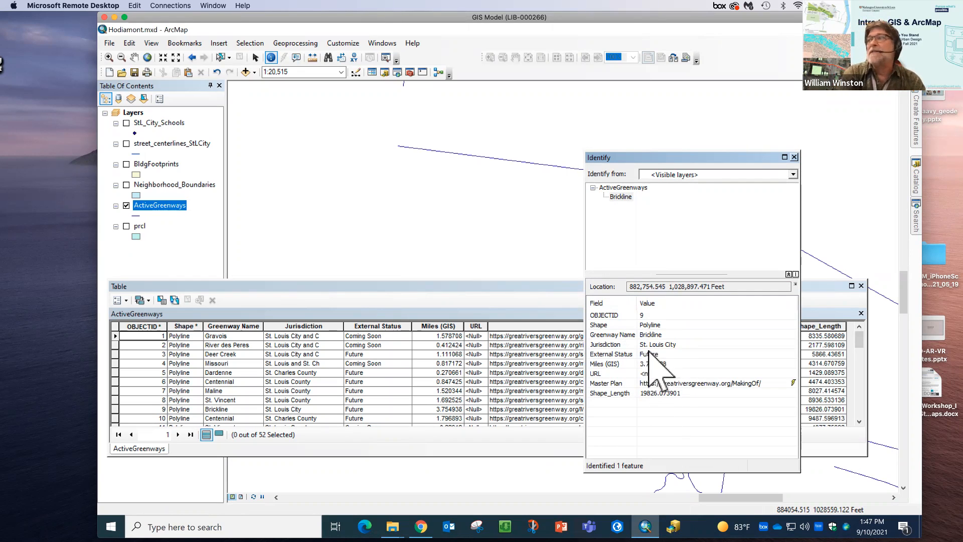
pyautogui.click(795, 157)
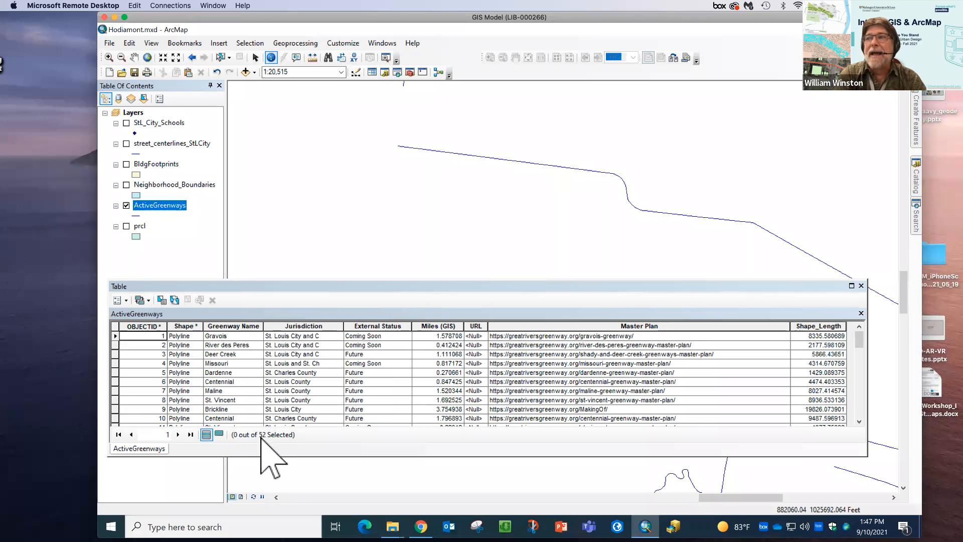
pyautogui.click(220, 58)
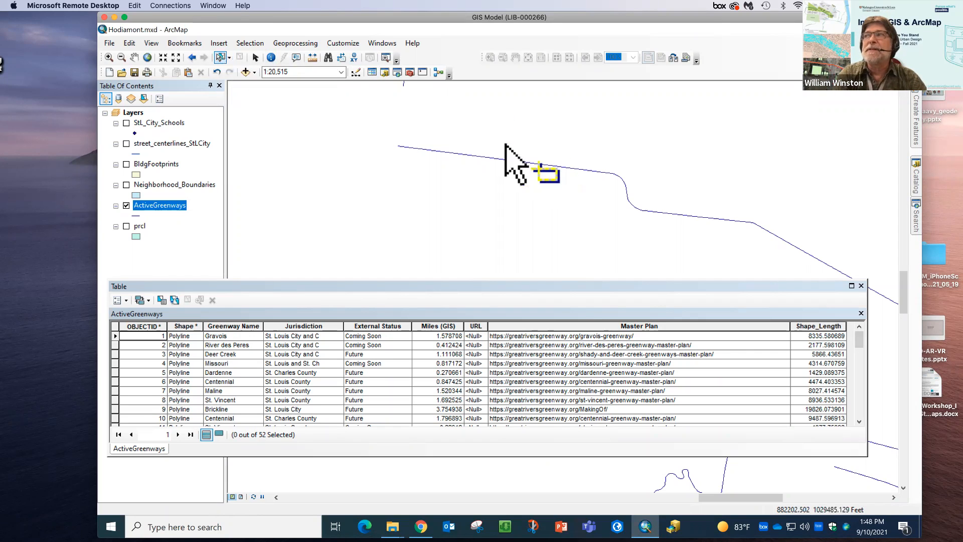
pyautogui.click(229, 57)
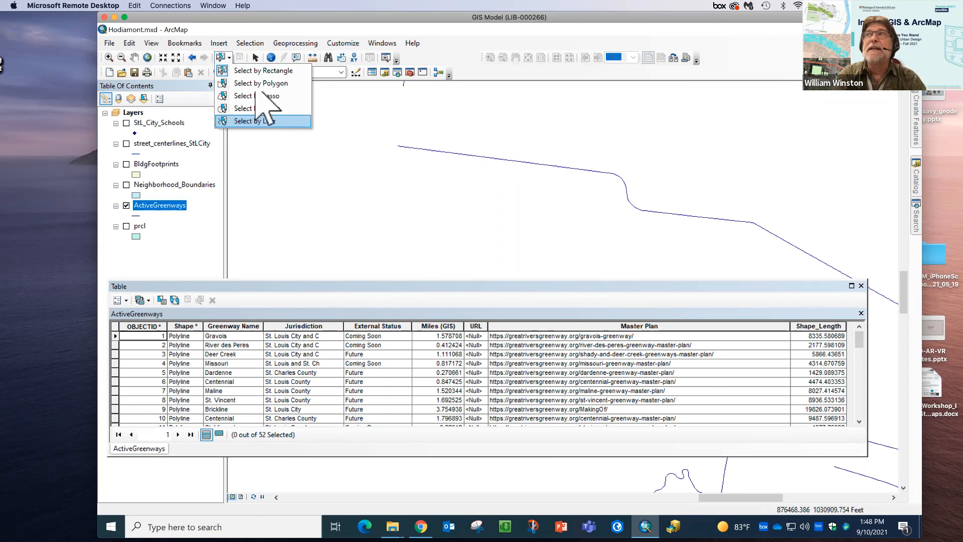
pyautogui.click(245, 71)
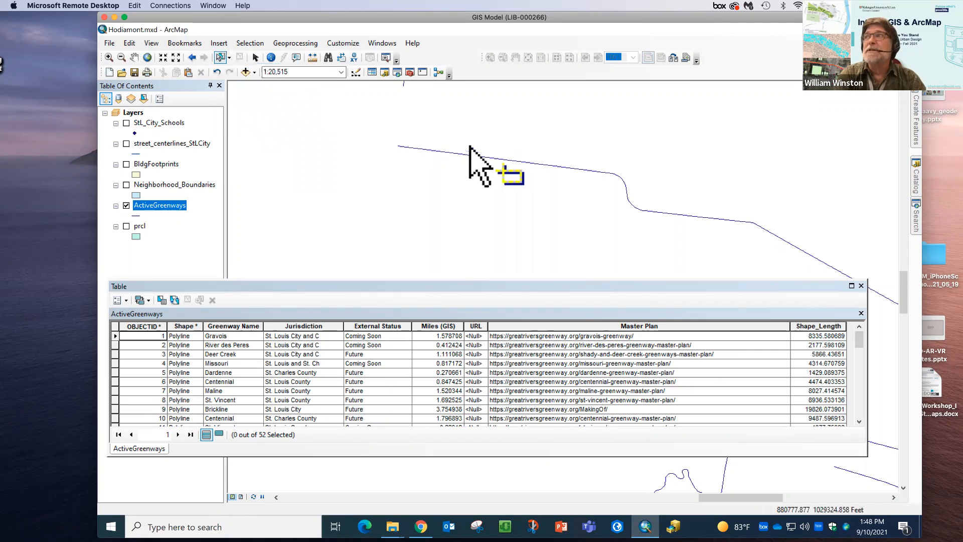
pyautogui.click(485, 166)
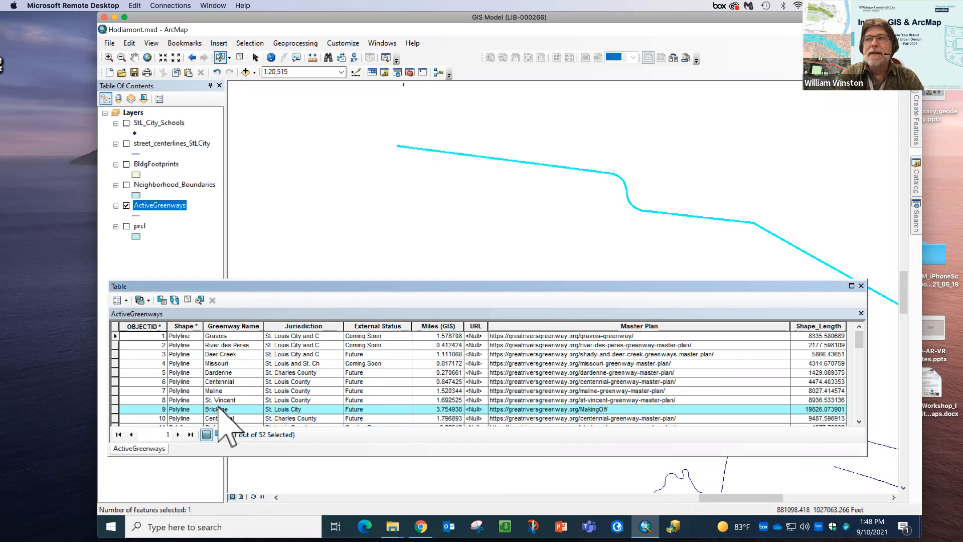
pyautogui.scroll(-1, 219, 412)
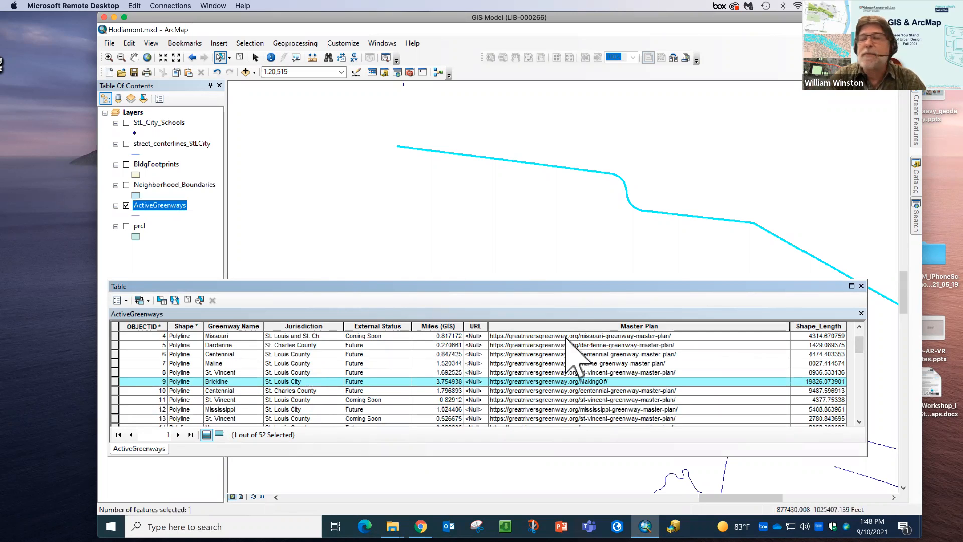
# Close the ActiveGreenways table, open the prcl layer's attribute table to review its fields, and close it again
pyautogui.click(862, 286)
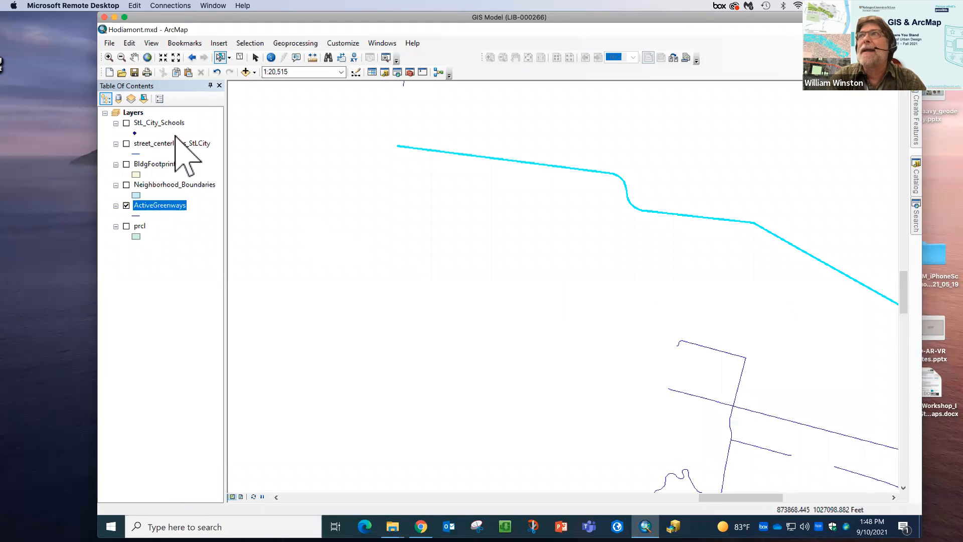
pyautogui.click(255, 57)
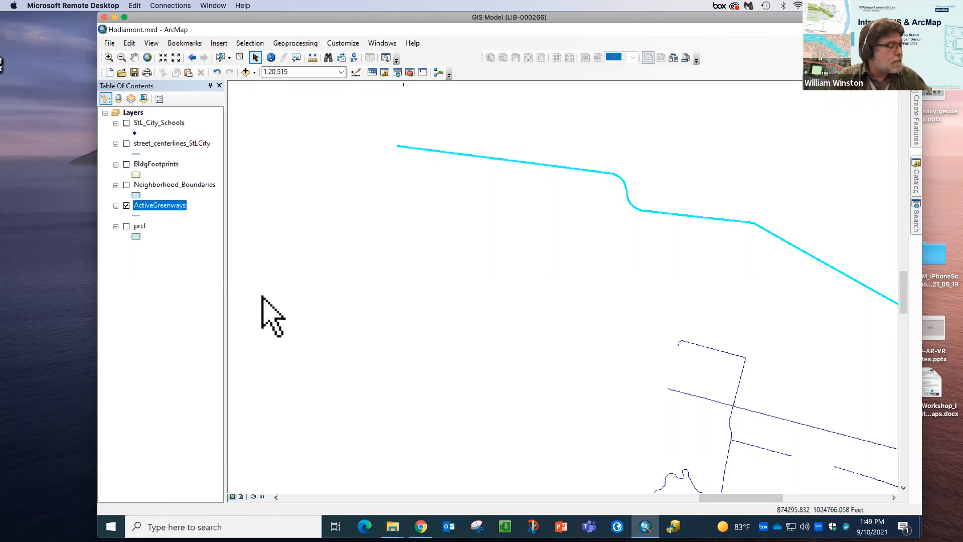
pyautogui.click(136, 226)
pyautogui.rightClick(136, 225)
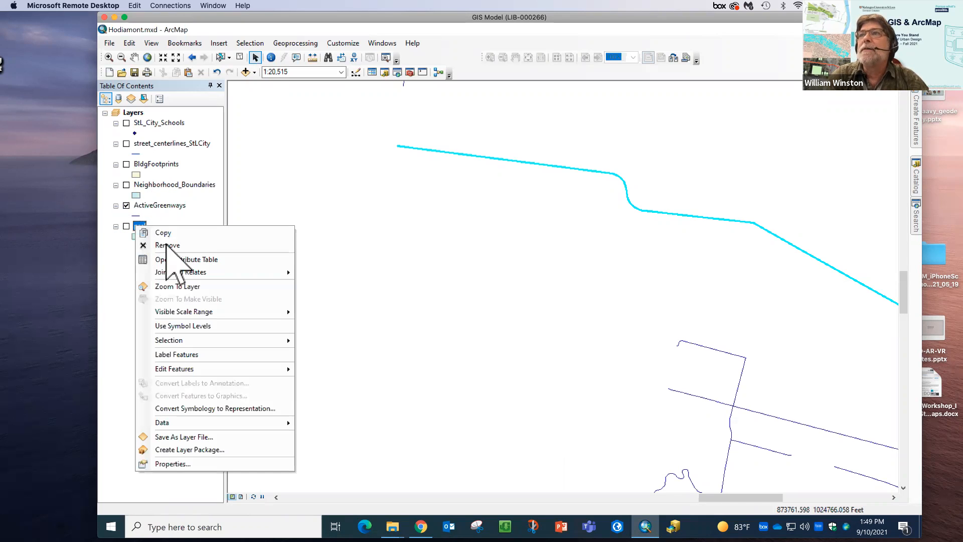
pyautogui.click(185, 258)
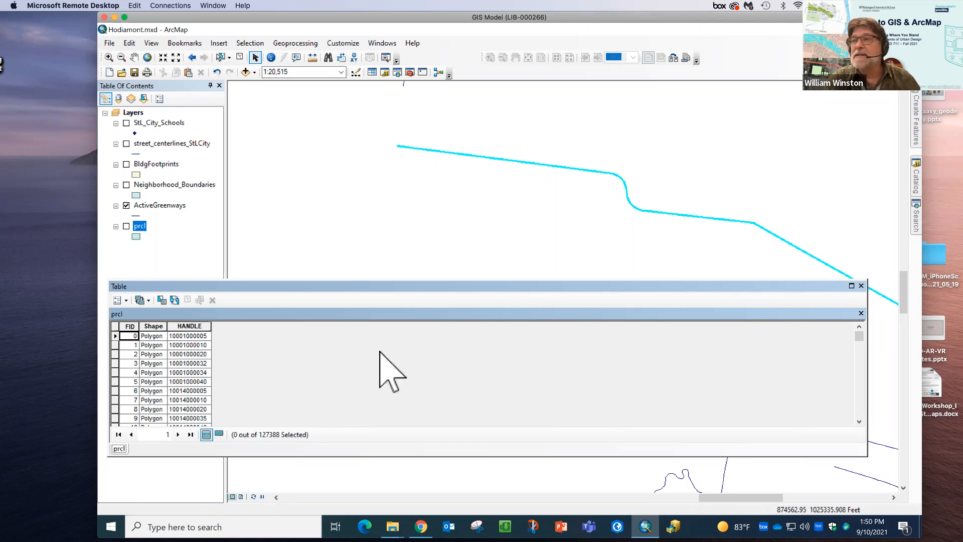
pyautogui.click(860, 286)
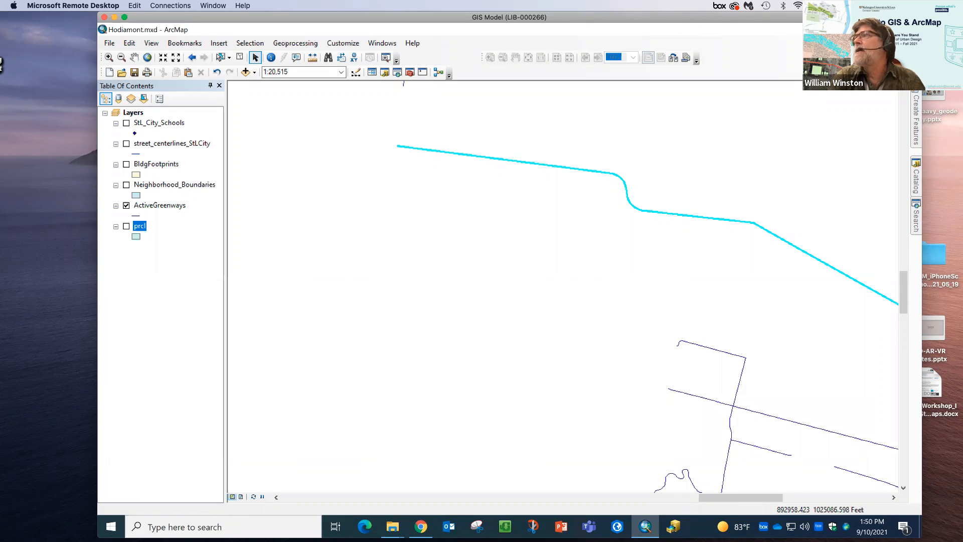
# Clear the greenway selection and turn the schools, street centerlines, building footprints, neighborhood boundaries and parcel layers back on
pyautogui.click(239, 59)
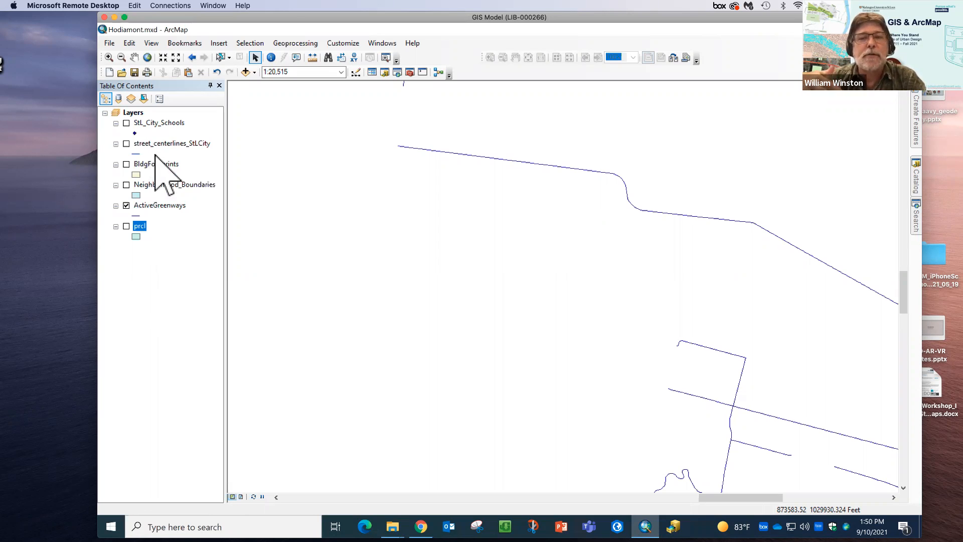
pyautogui.click(127, 123)
pyautogui.click(127, 143)
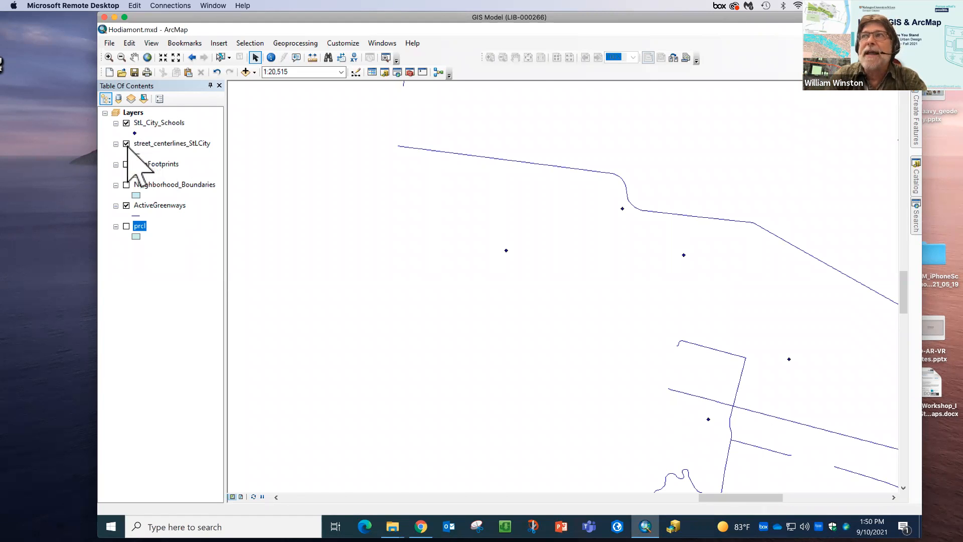
pyautogui.click(127, 164)
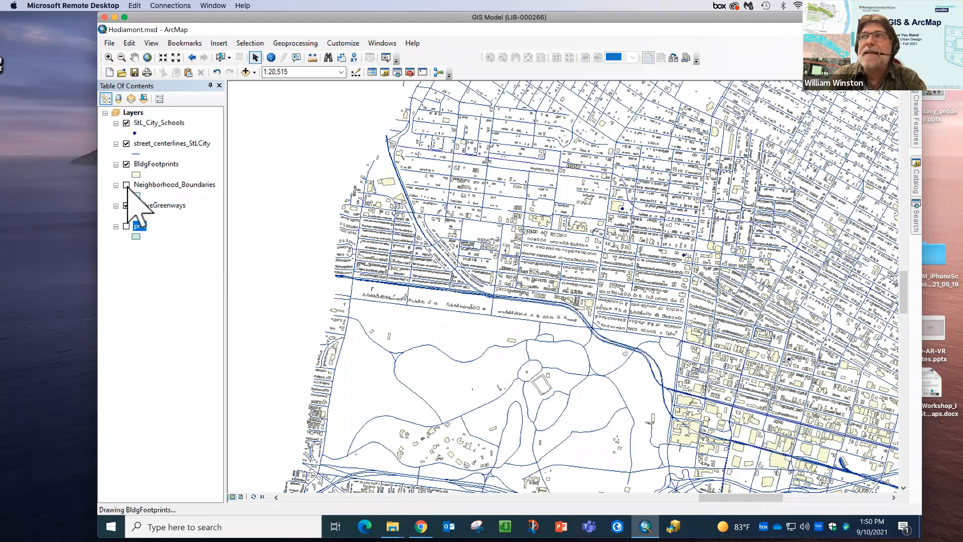
pyautogui.click(126, 185)
pyautogui.click(126, 226)
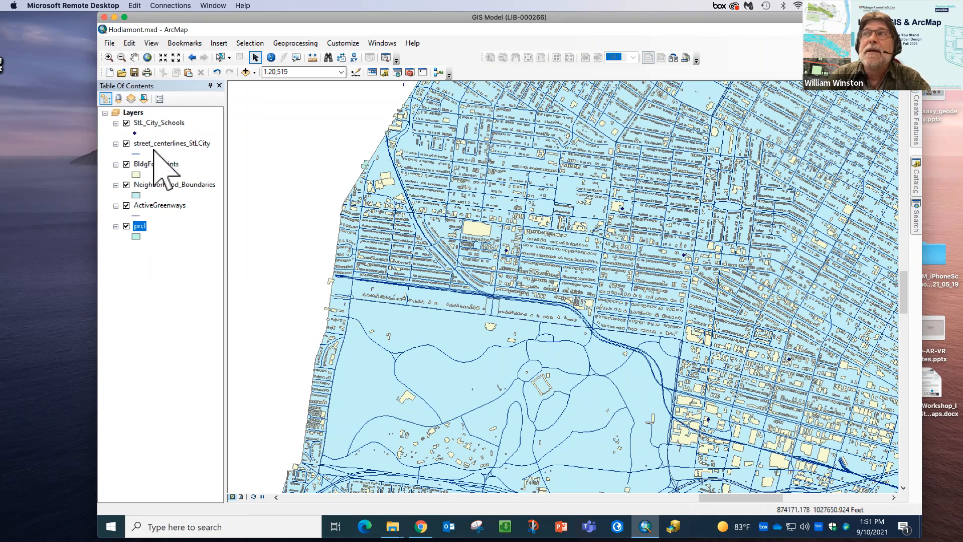
# Change the ActiveGreenways line symbol to the red Highway style, 3.40 wide
pyautogui.click(137, 216)
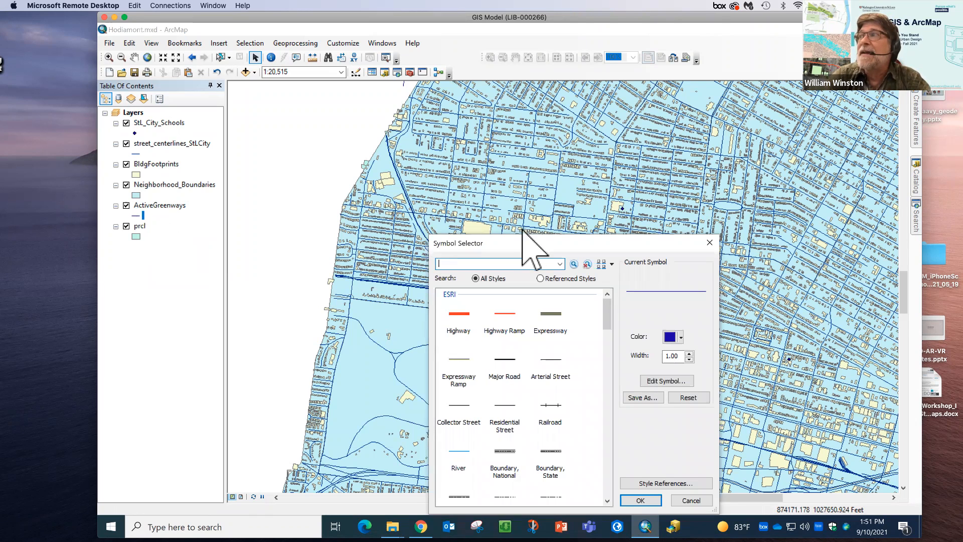
pyautogui.moveTo(521, 243); pyautogui.dragTo(389, 191)
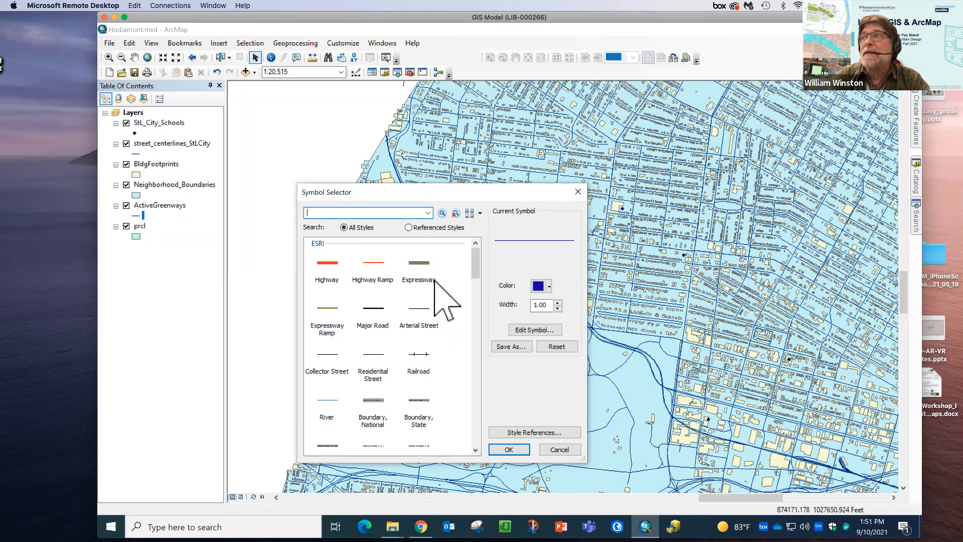
pyautogui.click(332, 266)
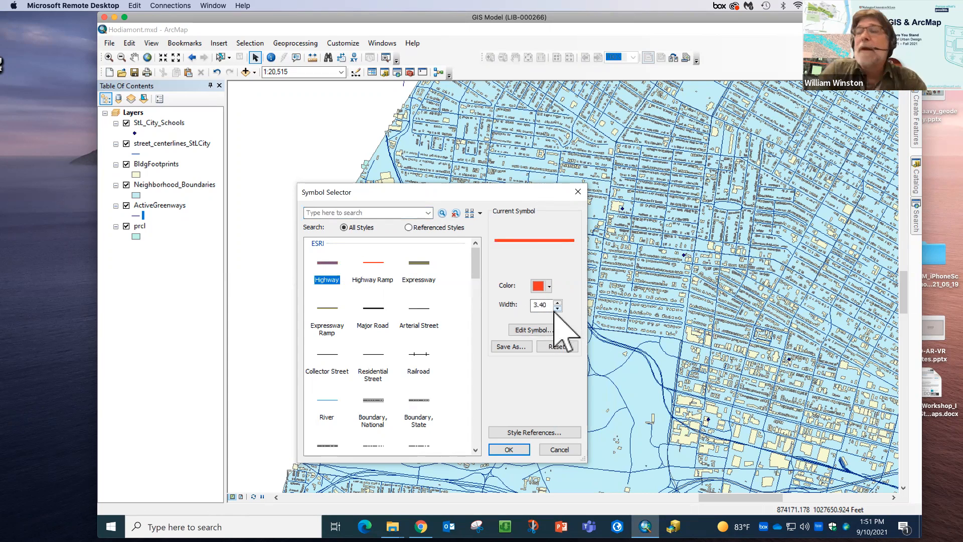
pyautogui.click(509, 450)
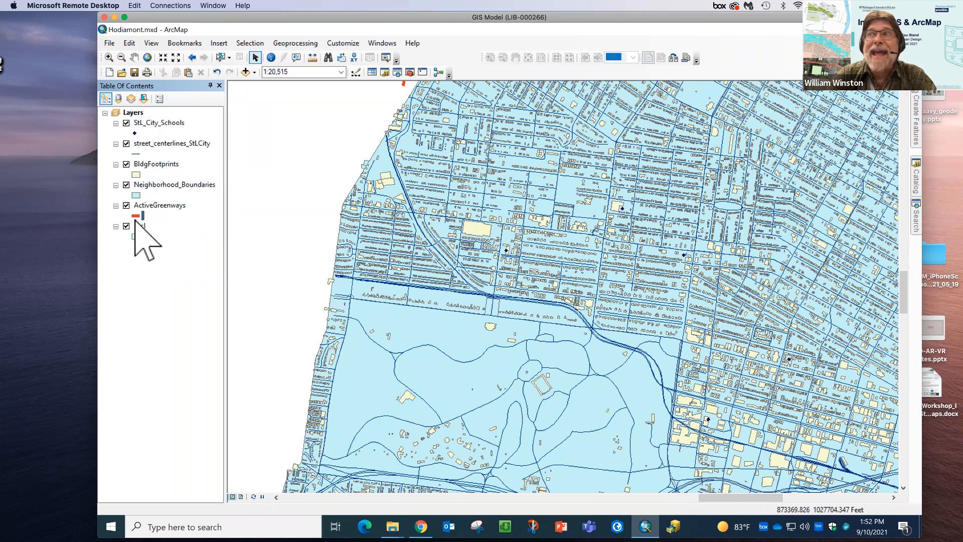
# Reorder the layers so ActiveGreenways draws above all others and Neighborhood_Boundaries sits beneath prcl
pyautogui.click(152, 206)
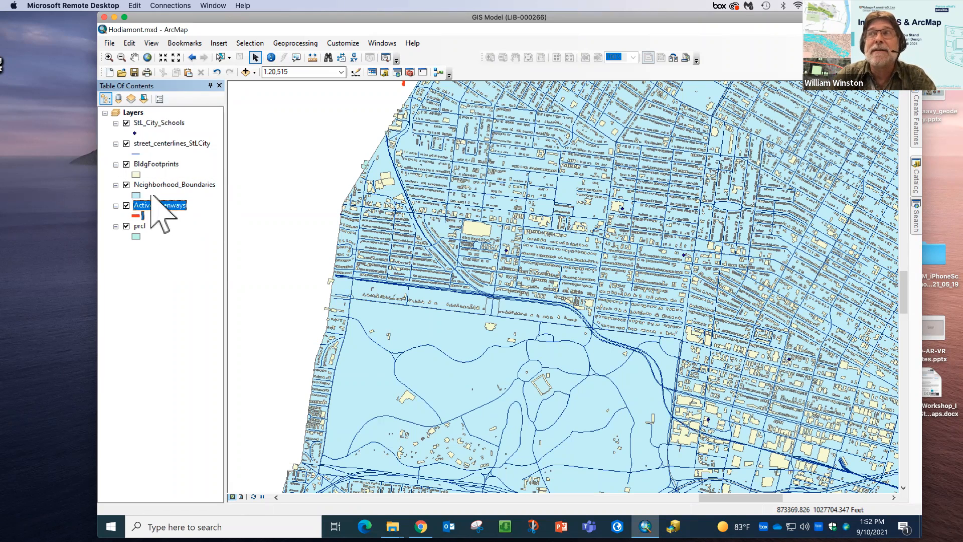
pyautogui.moveTo(151, 195); pyautogui.dragTo(145, 117)
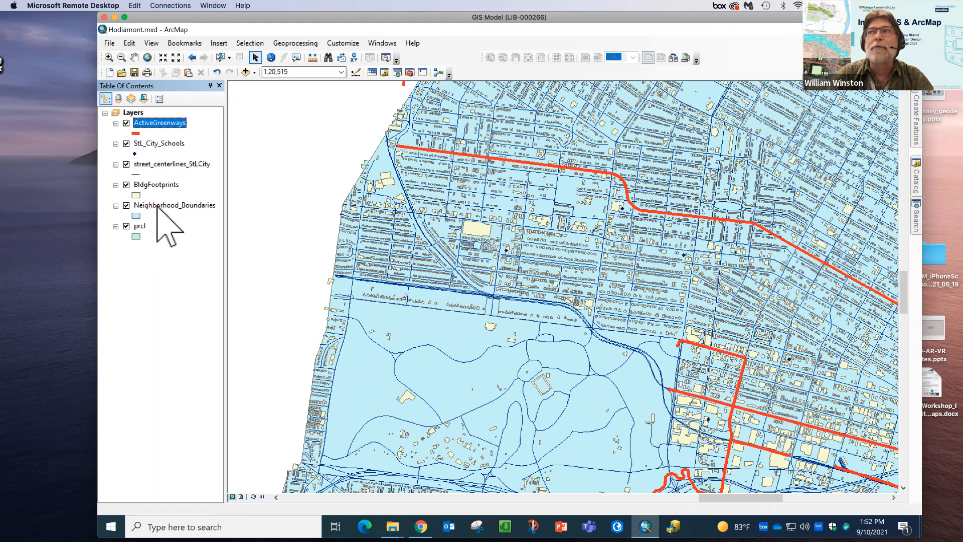
pyautogui.moveTo(157, 207); pyautogui.dragTo(151, 239)
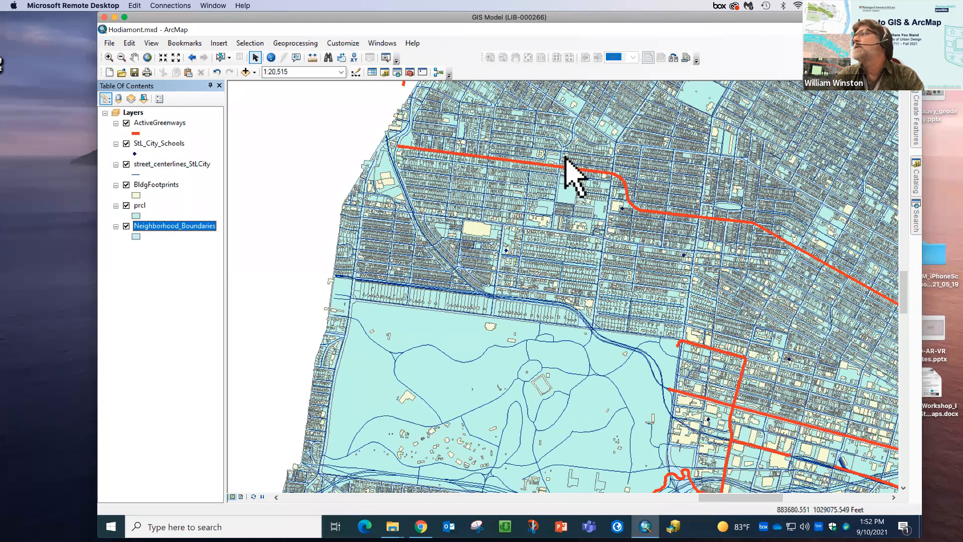
# Move the Neighborhood_Boundaries layer to the top of the drawing order, above ActiveGreenways
pyautogui.press('z')
pyautogui.moveTo(560, 146); pyautogui.dragTo(662, 236)
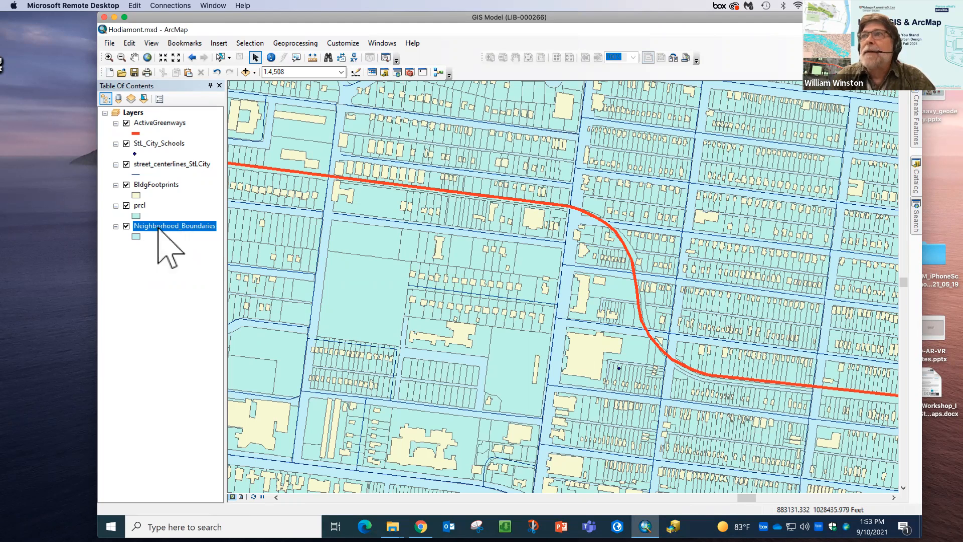
pyautogui.moveTo(168, 206); pyautogui.dragTo(154, 115)
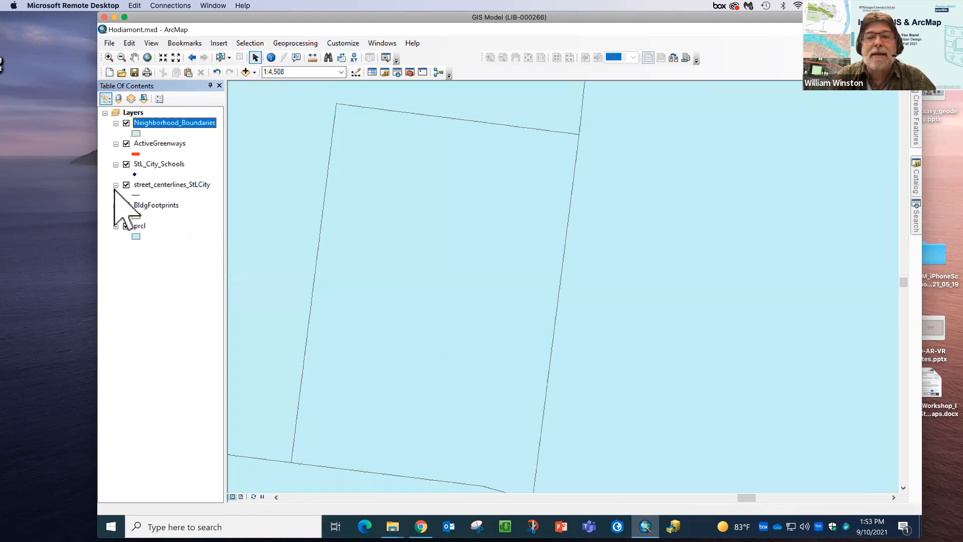
# Set the fill of the Neighborhood_Boundaries symbol to No Color
pyautogui.click(136, 134)
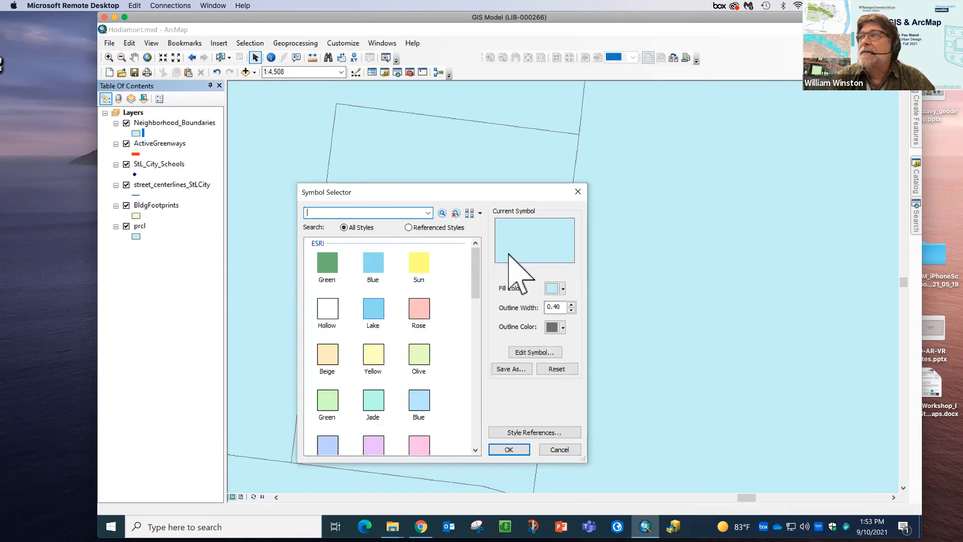
pyautogui.click(563, 289)
pyautogui.click(562, 290)
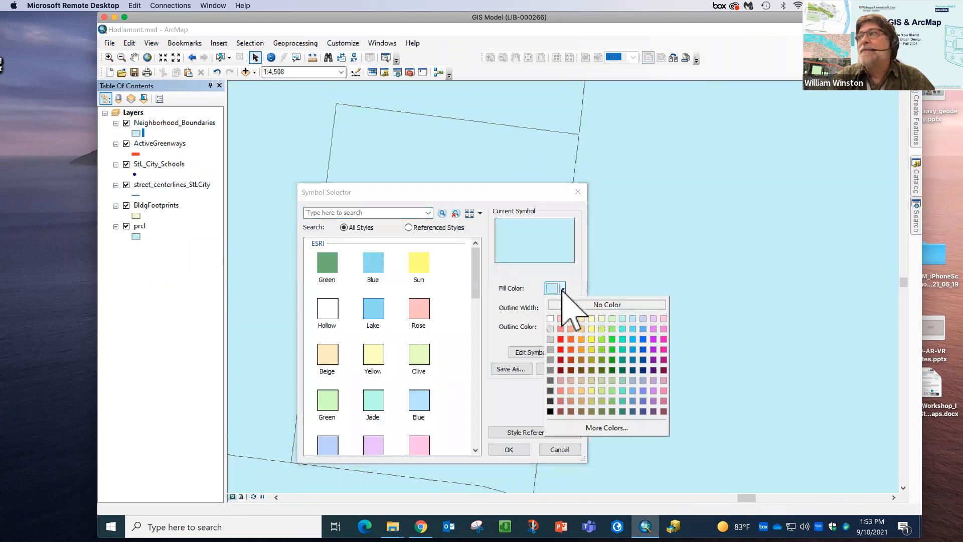
pyautogui.click(576, 304)
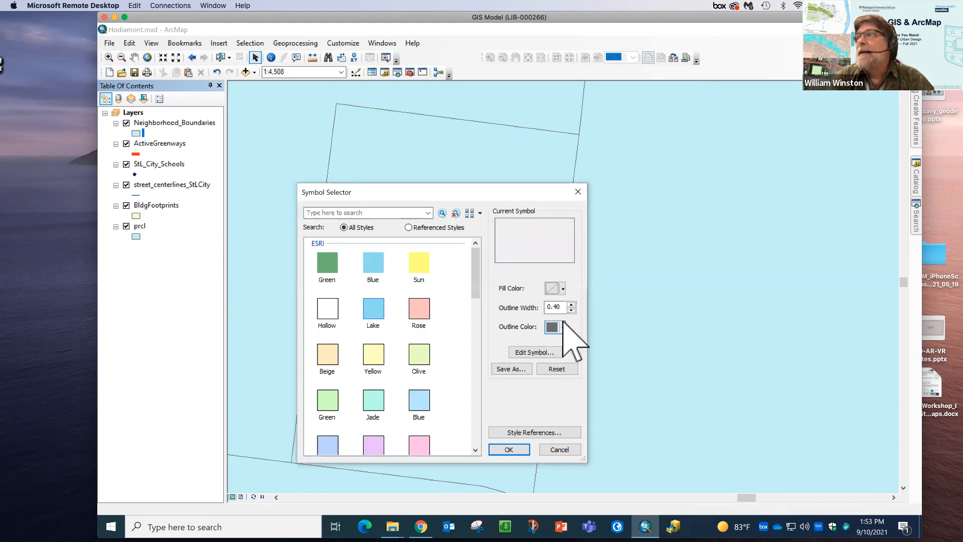
# Give the neighborhood polygons a Boundary, State outline style and apply the edited symbol to the layer
pyautogui.click(533, 352)
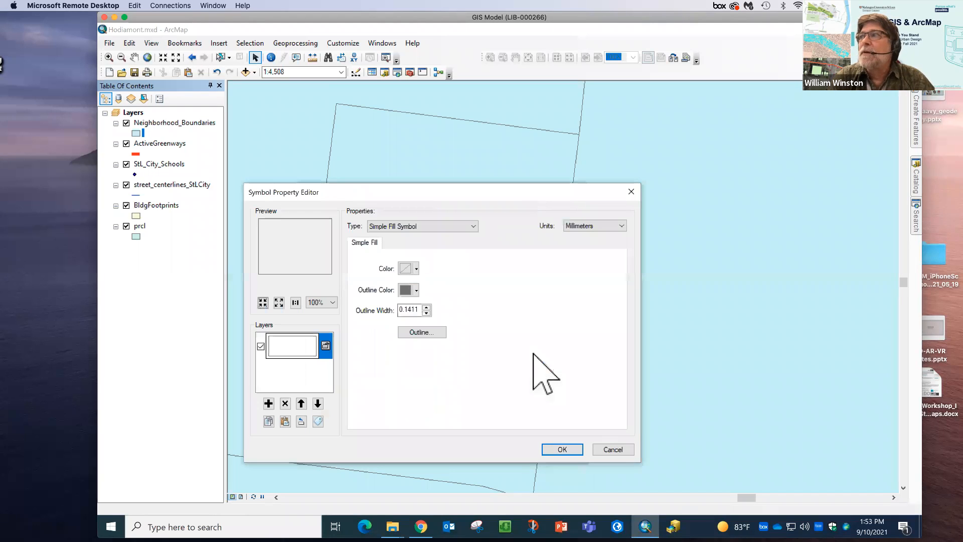
pyautogui.click(423, 333)
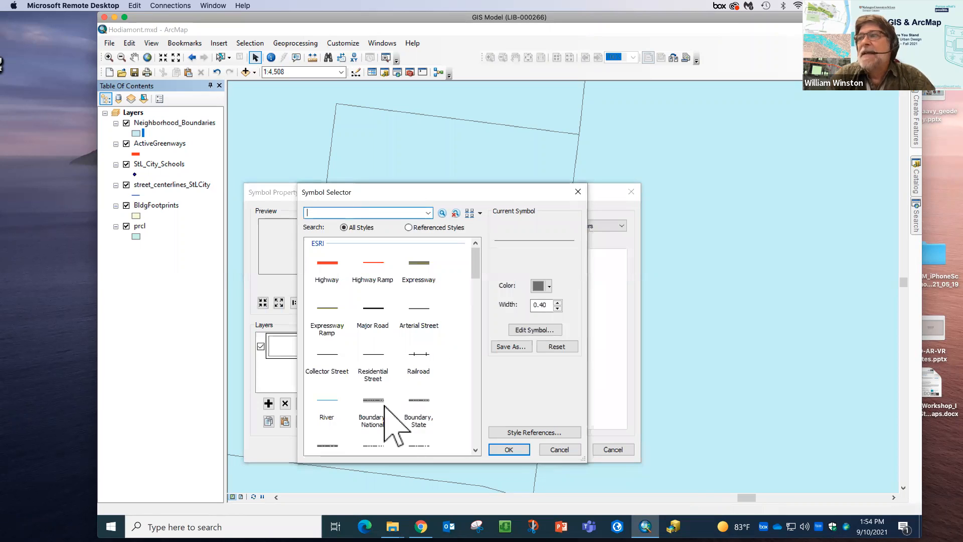
pyautogui.click(418, 401)
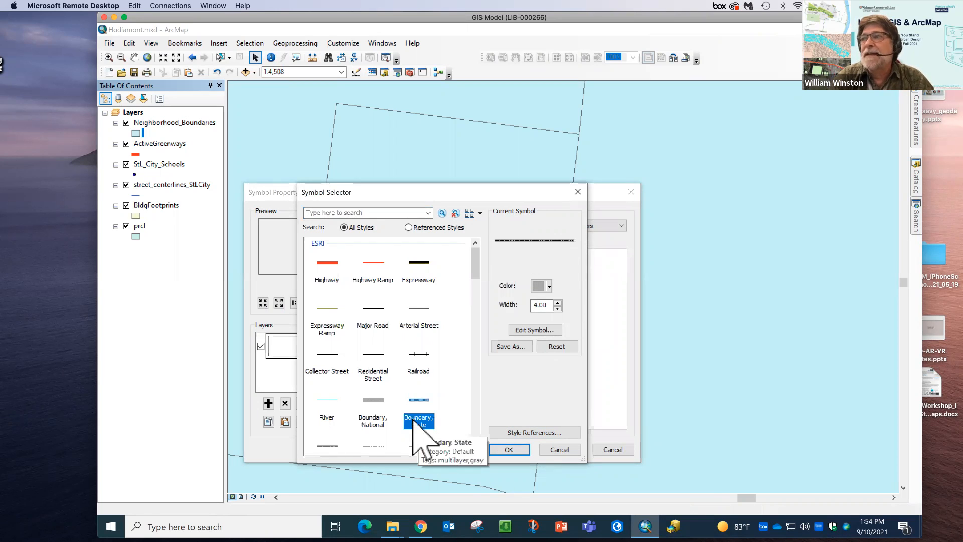
pyautogui.click(510, 450)
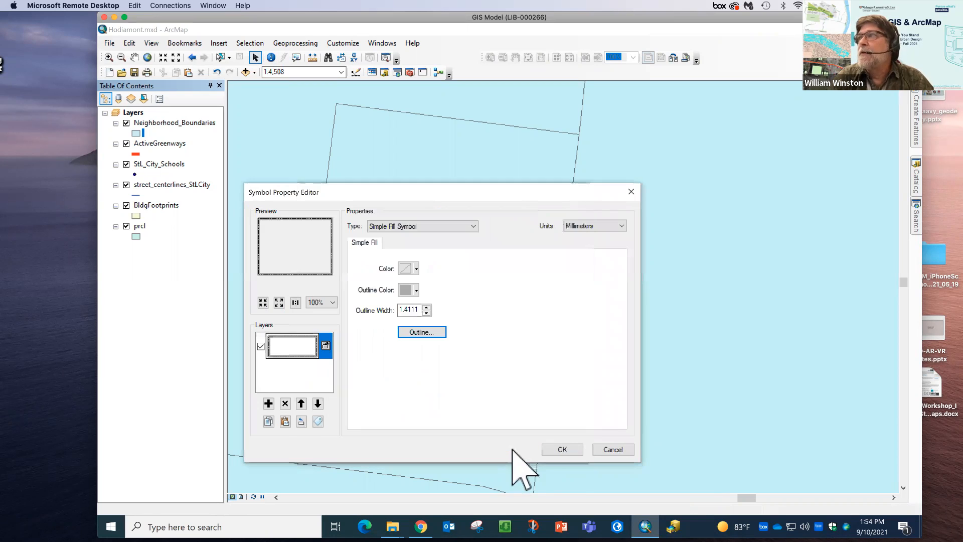
pyautogui.click(563, 449)
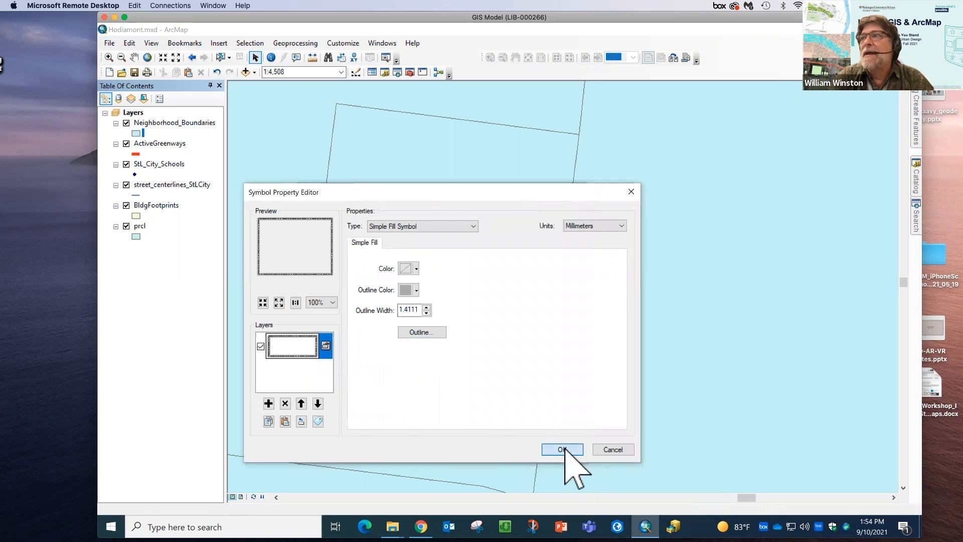
pyautogui.click(517, 448)
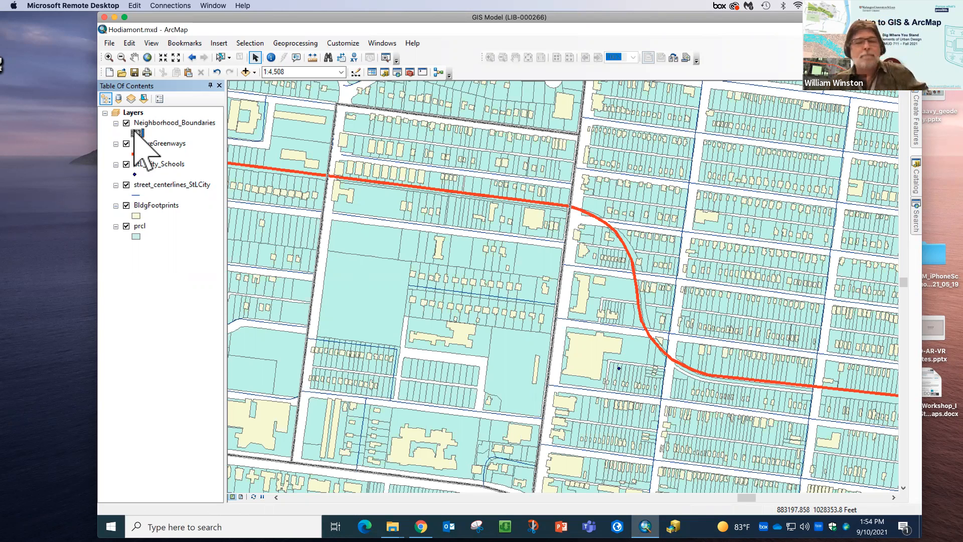
# Show the full map extent and start a Select By Attributes query on the ActiveGreenways layer
pyautogui.click(147, 56)
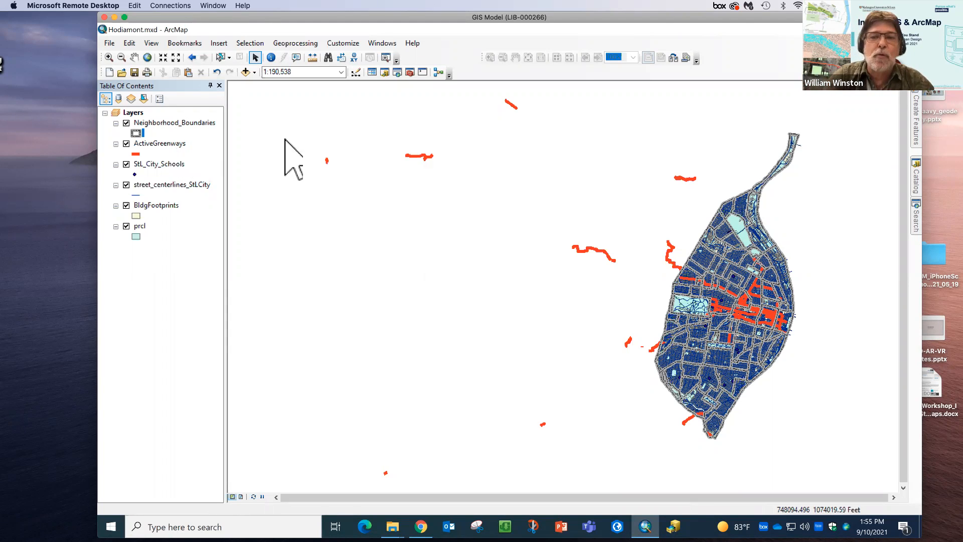
pyautogui.click(256, 43)
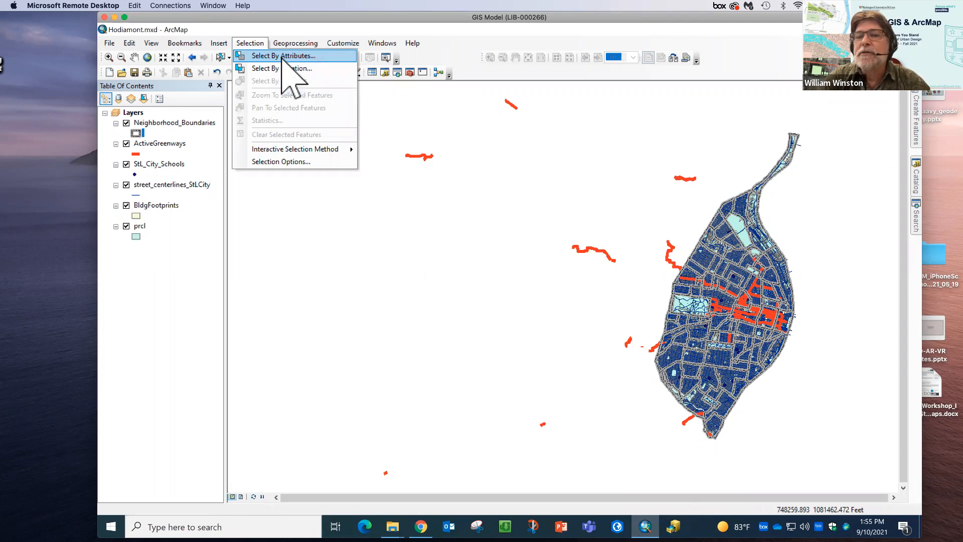
pyautogui.click(289, 57)
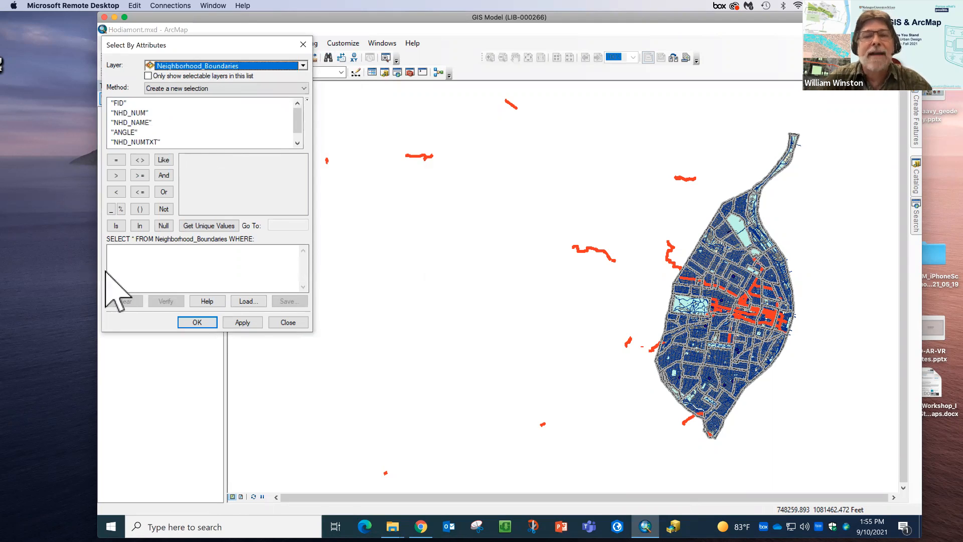
pyautogui.click(303, 66)
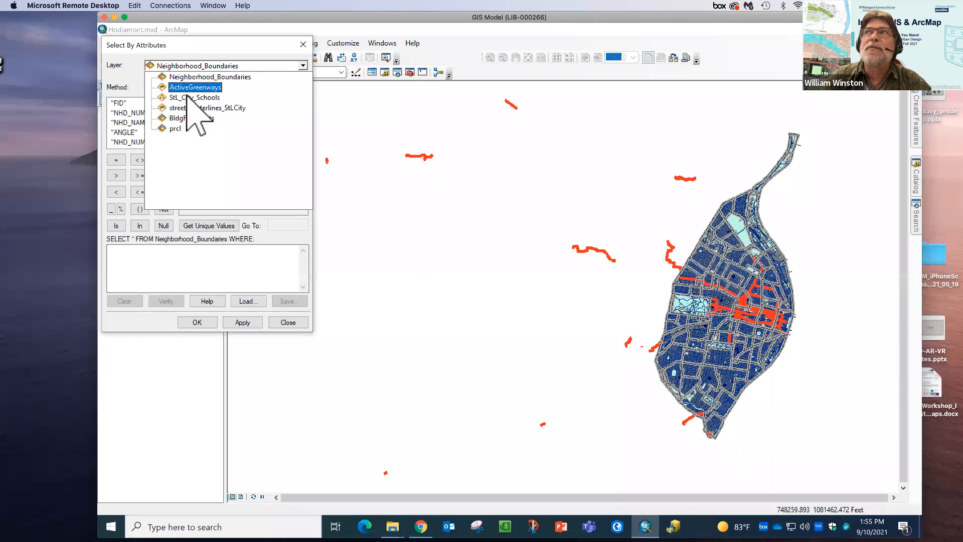
pyautogui.click(203, 88)
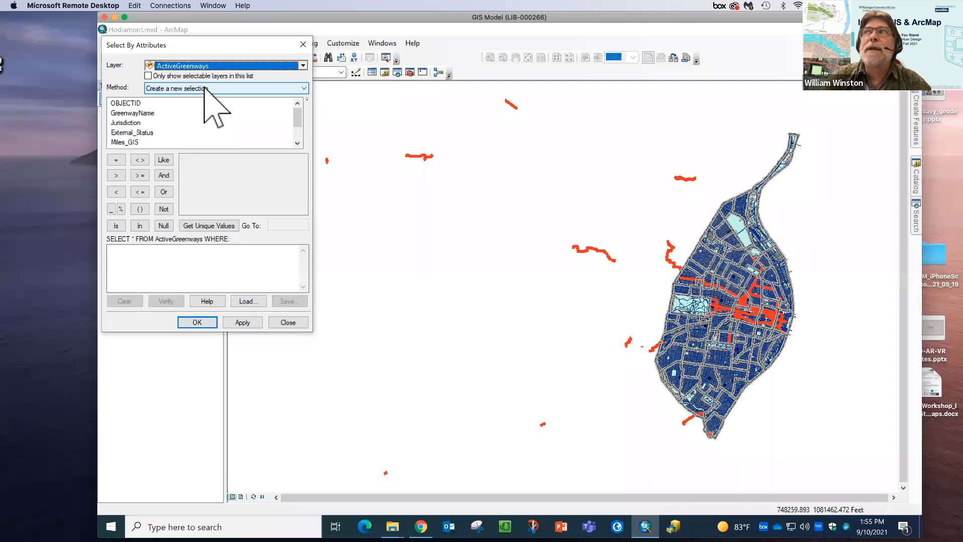
# Select the ActiveGreenways features whose GreenwayName equals 'Brickline', picking the name from the field's unique values
pyautogui.doubleClick(140, 114)
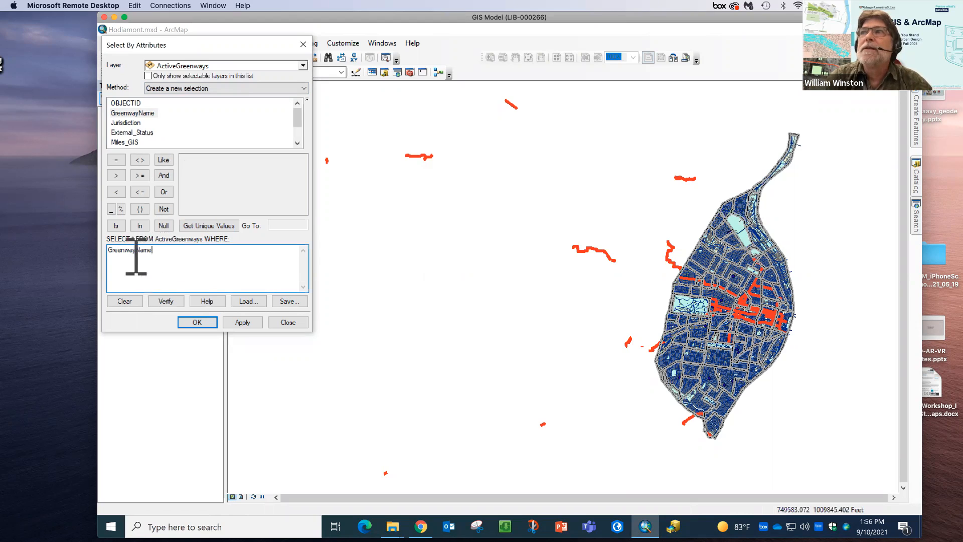
pyautogui.click(116, 160)
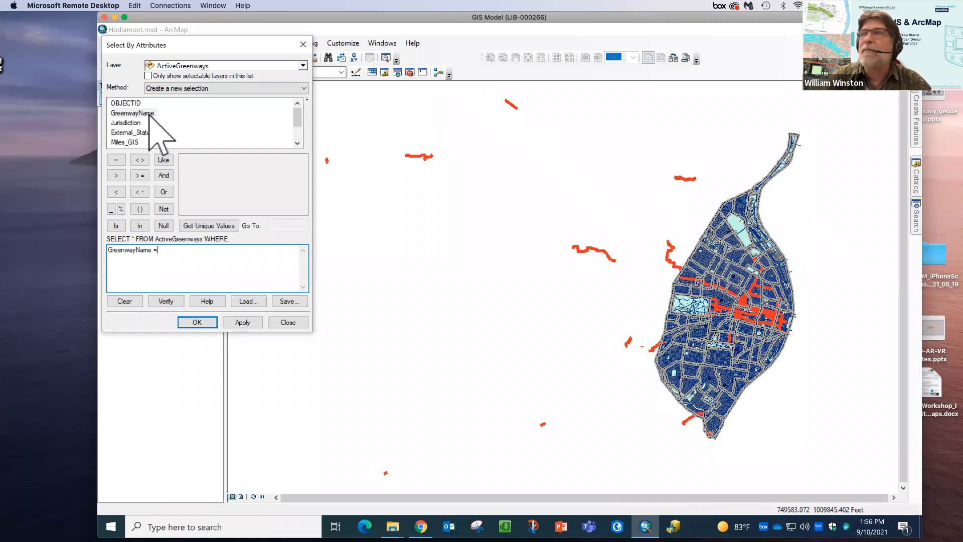
pyautogui.click(211, 225)
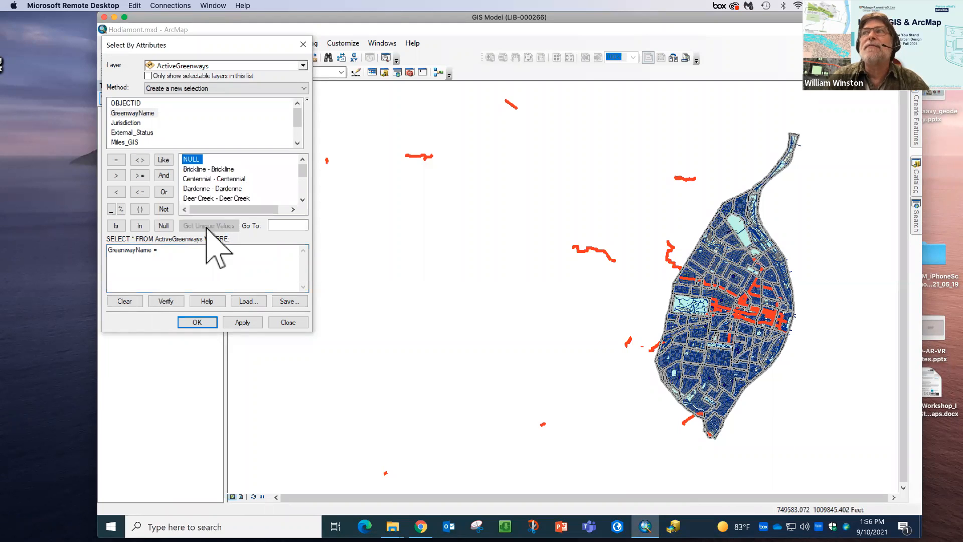
pyautogui.doubleClick(215, 169)
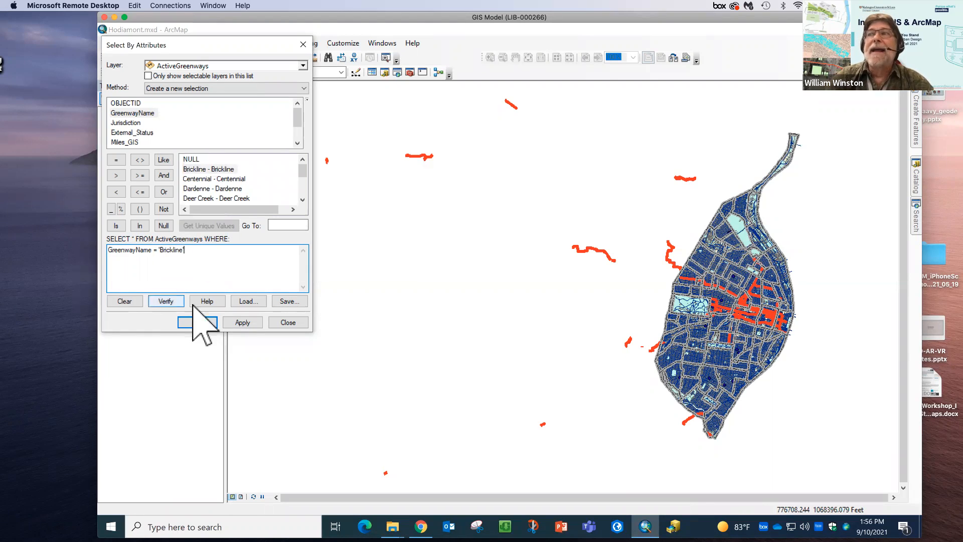
pyautogui.click(197, 322)
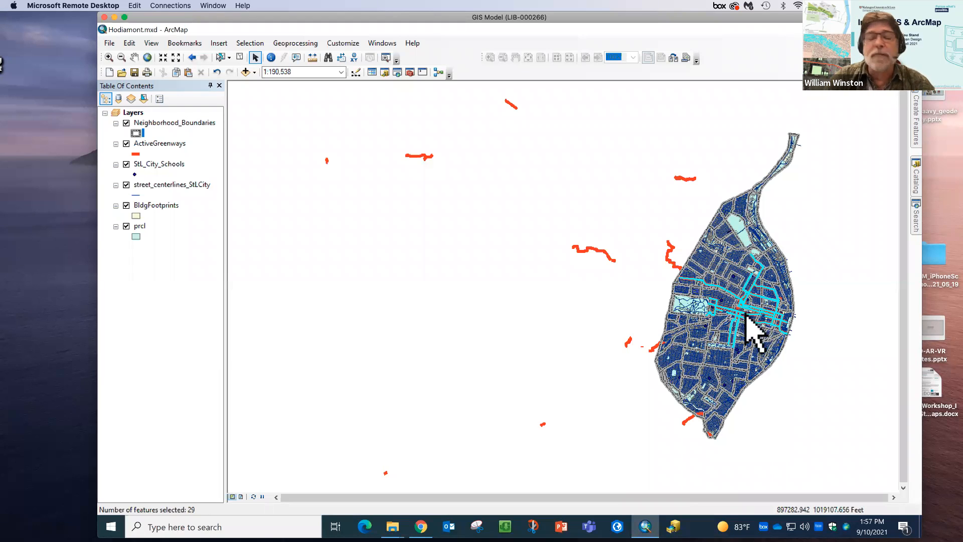
# Zoom to the selected ActiveGreenways features and turn off the BldgFootprints, prcl and street_centerlines_StLCity layers
pyautogui.press('z')
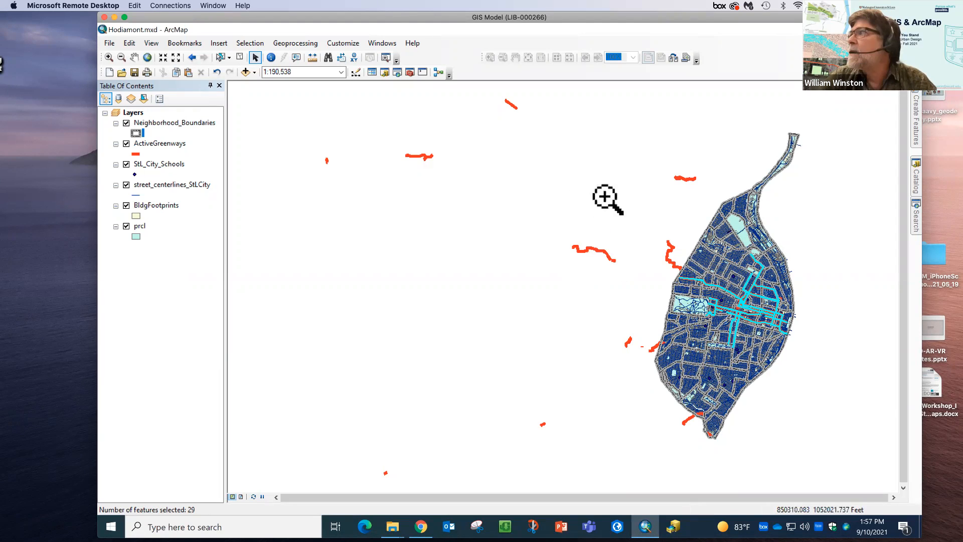
pyautogui.click(626, 200)
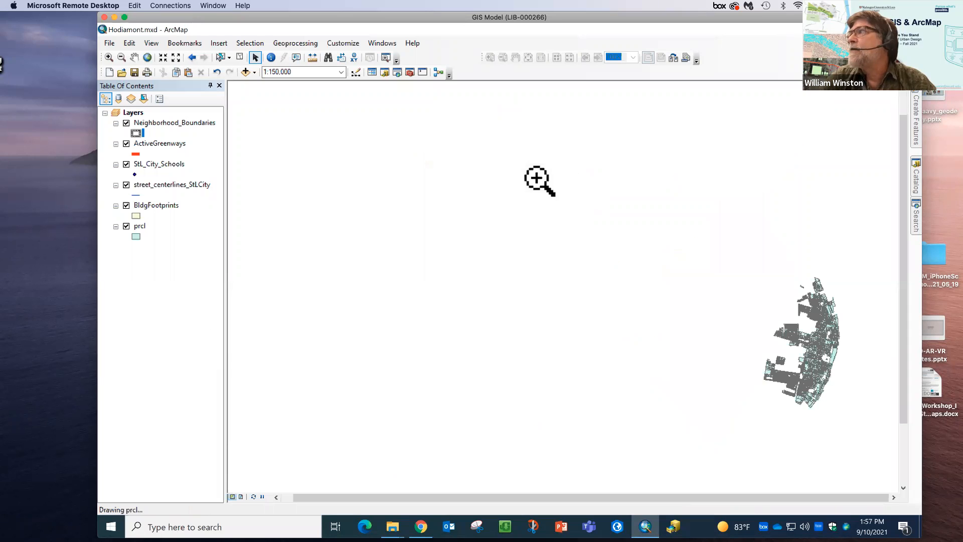
pyautogui.rightClick(157, 144)
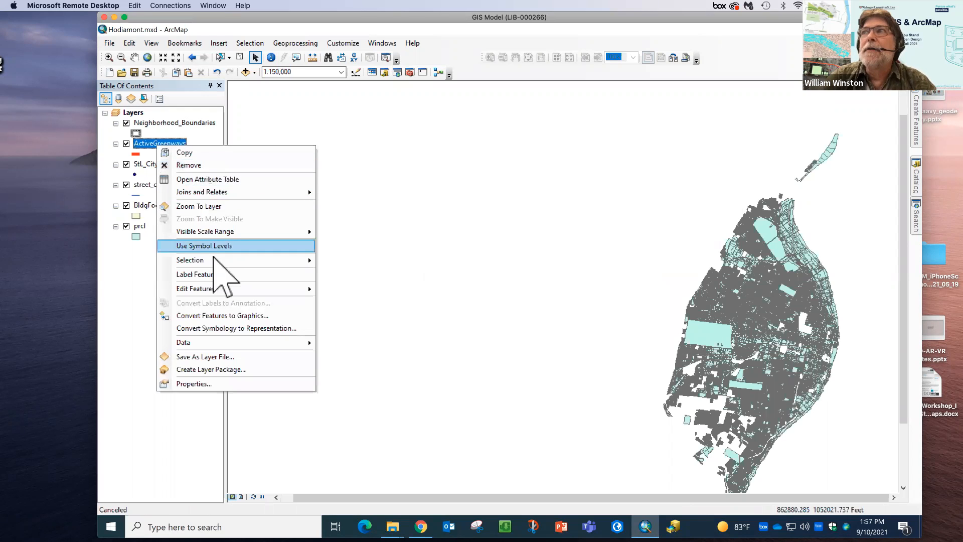
pyautogui.moveTo(274, 260)
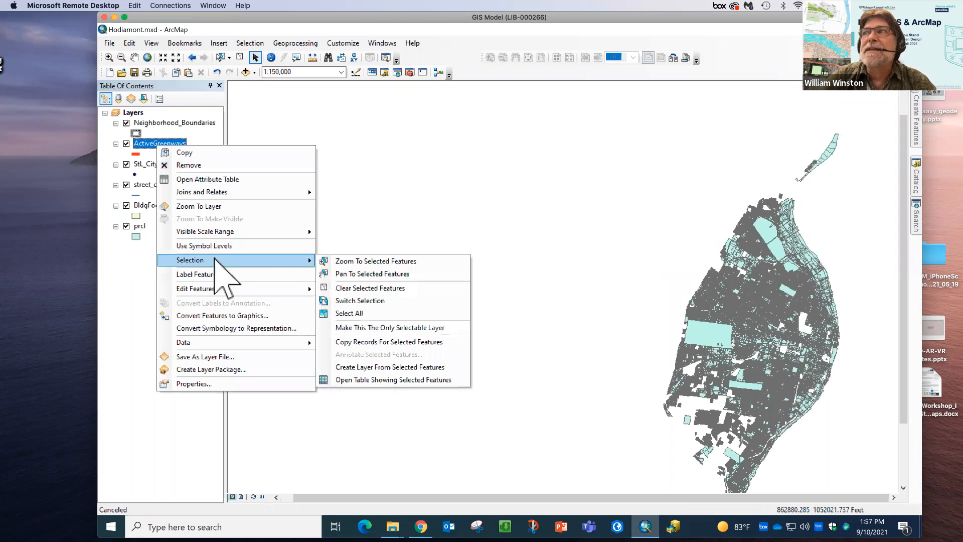
pyautogui.click(358, 261)
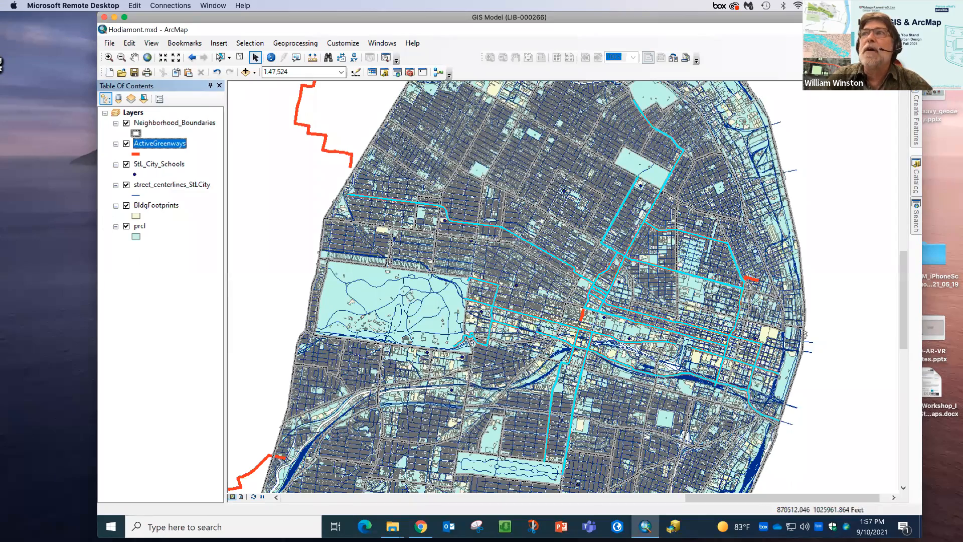
pyautogui.click(126, 206)
pyautogui.click(126, 226)
pyautogui.click(126, 185)
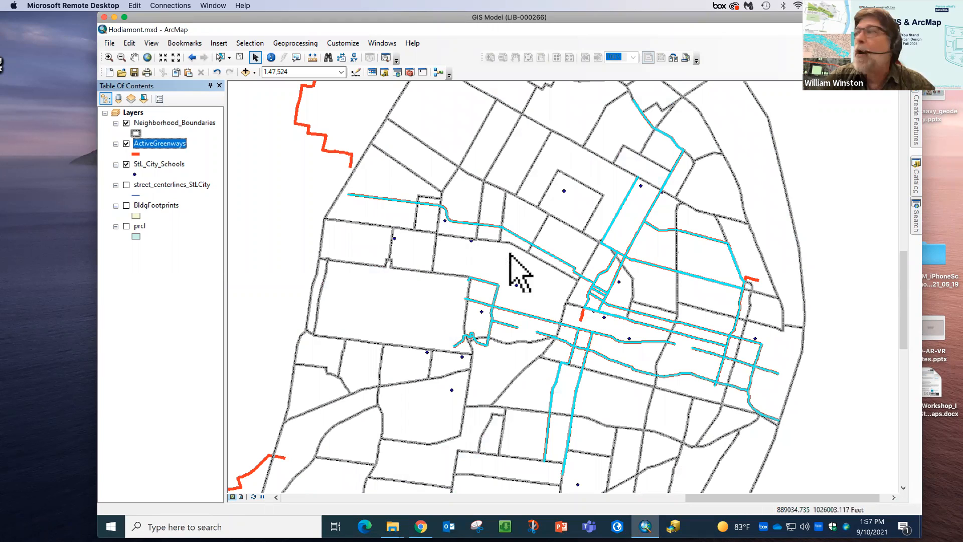
# In the ActiveGreenways attribute table, select only the Brickline record with OBJECTID 9 and zoom the map to it
pyautogui.rightClick(161, 144)
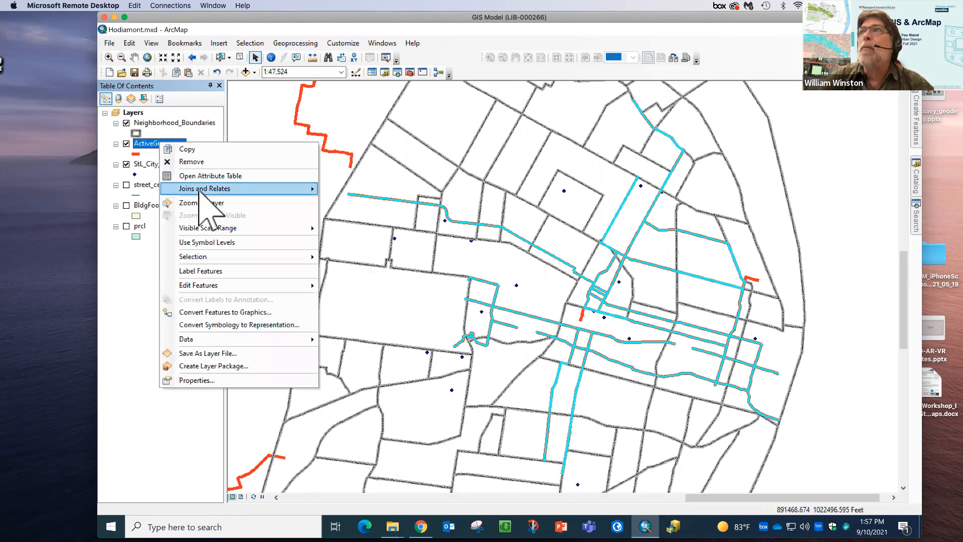
pyautogui.click(211, 175)
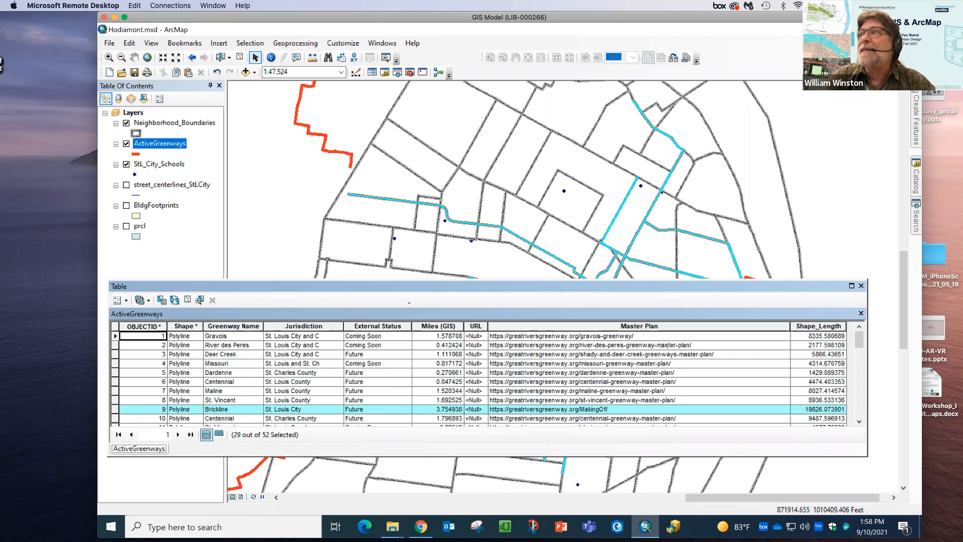
pyautogui.click(115, 408)
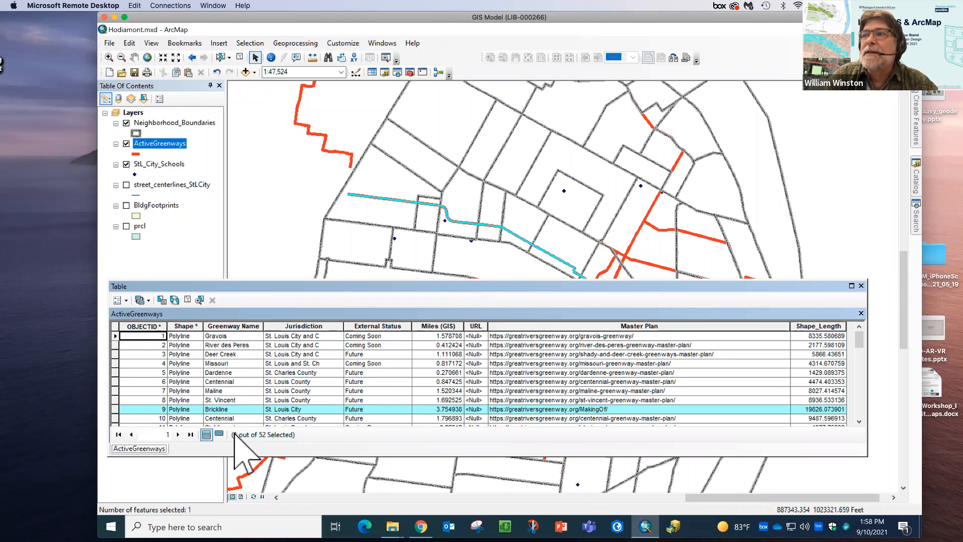
pyautogui.click(199, 300)
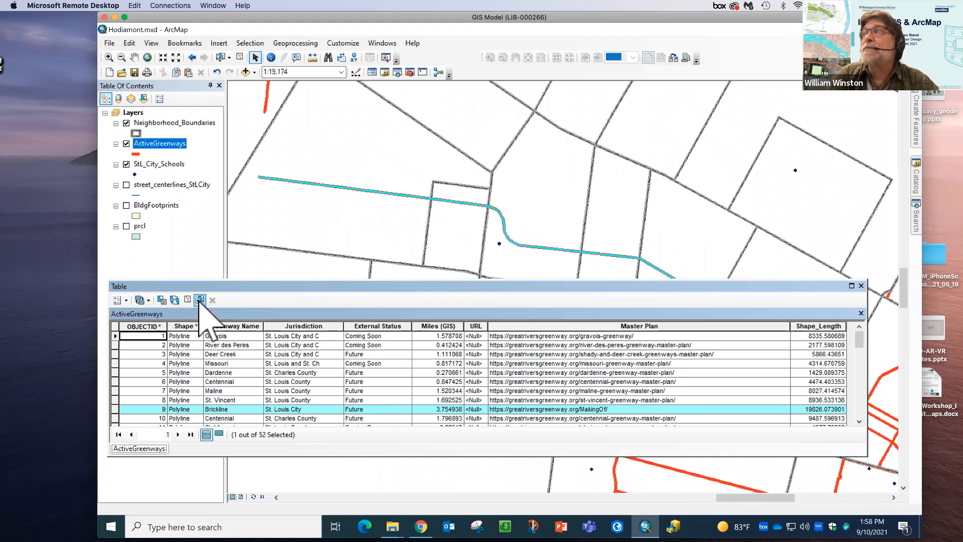
pyautogui.moveTo(455, 285); pyautogui.dragTo(398, 370)
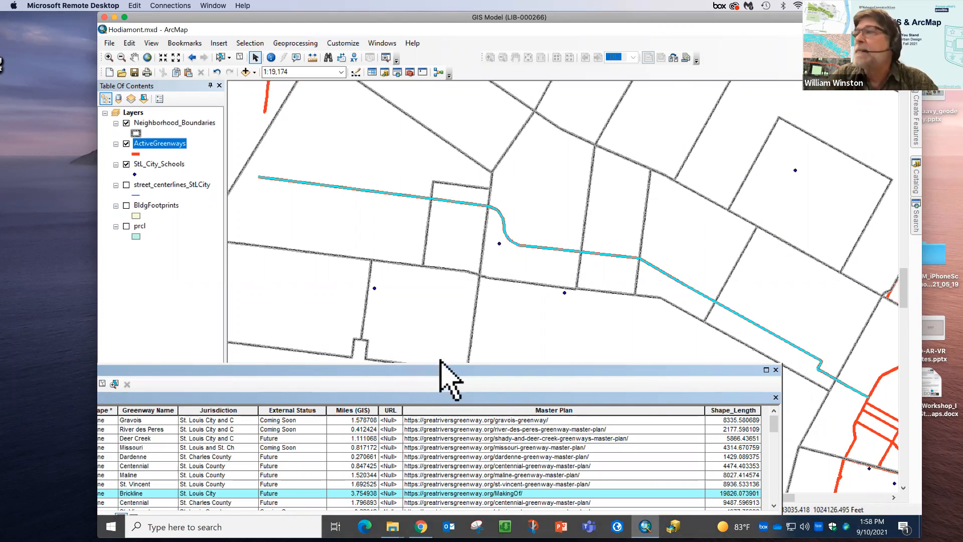
pyautogui.moveTo(485, 385); pyautogui.dragTo(763, 248)
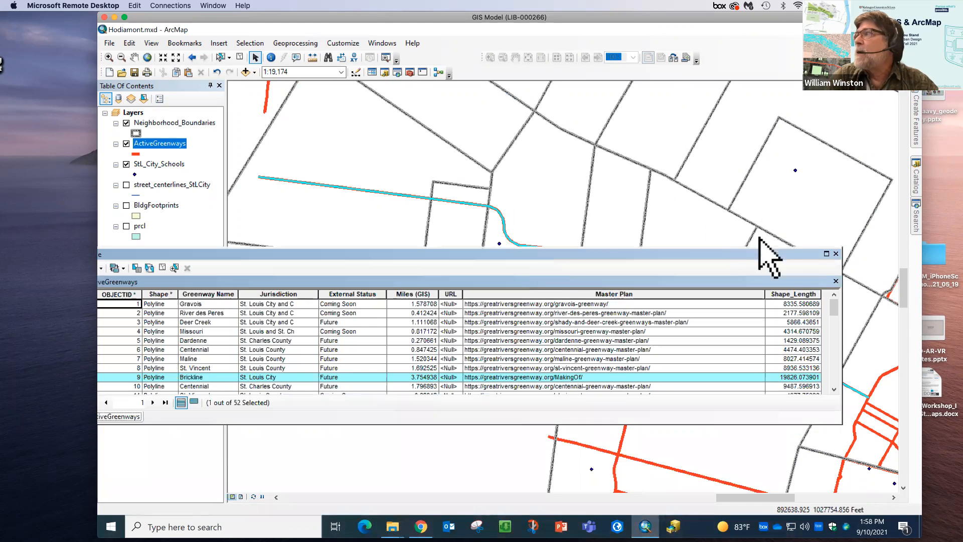
pyautogui.click(835, 254)
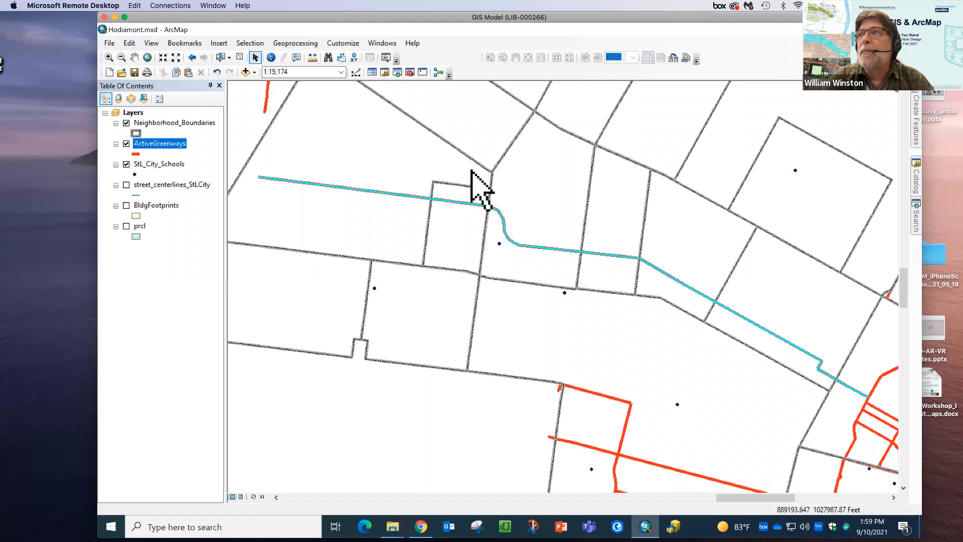
# Start a data export from the ActiveGreenways layer, limited to the selected features
pyautogui.rightClick(156, 147)
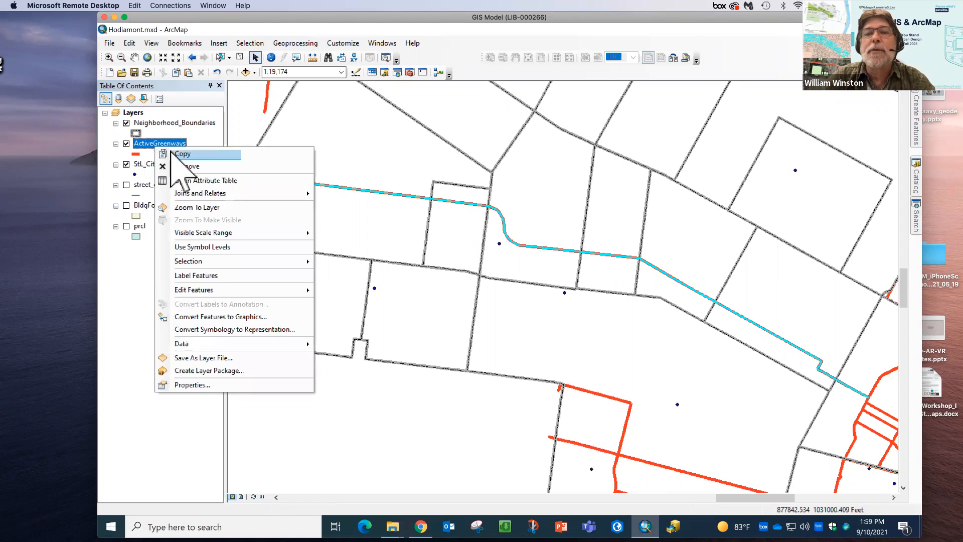
pyautogui.moveTo(250, 344)
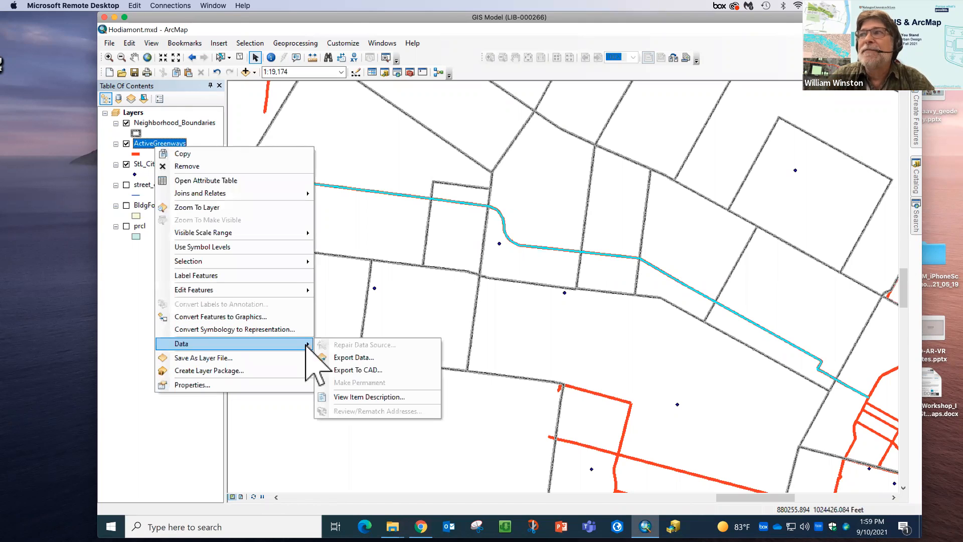
pyautogui.click(355, 358)
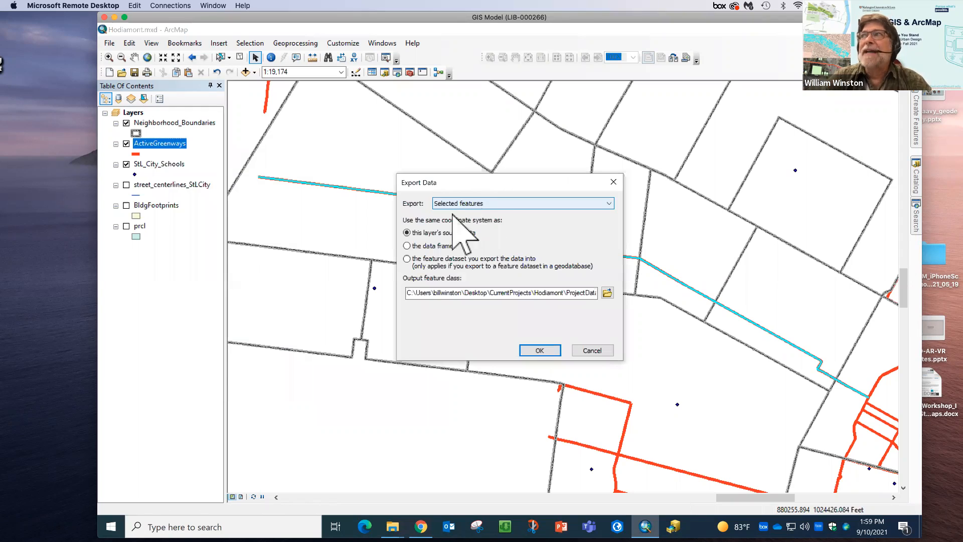
pyautogui.click(492, 204)
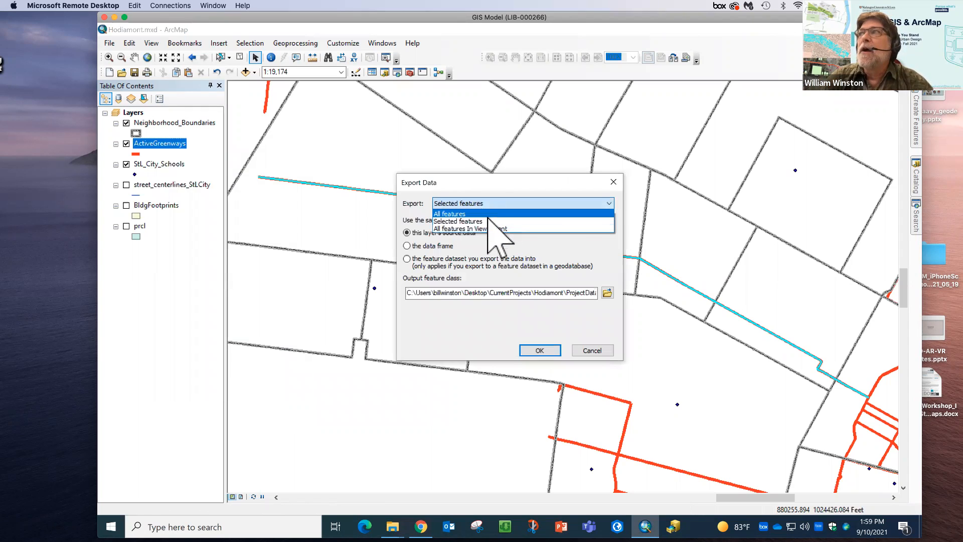
pyautogui.click(502, 221)
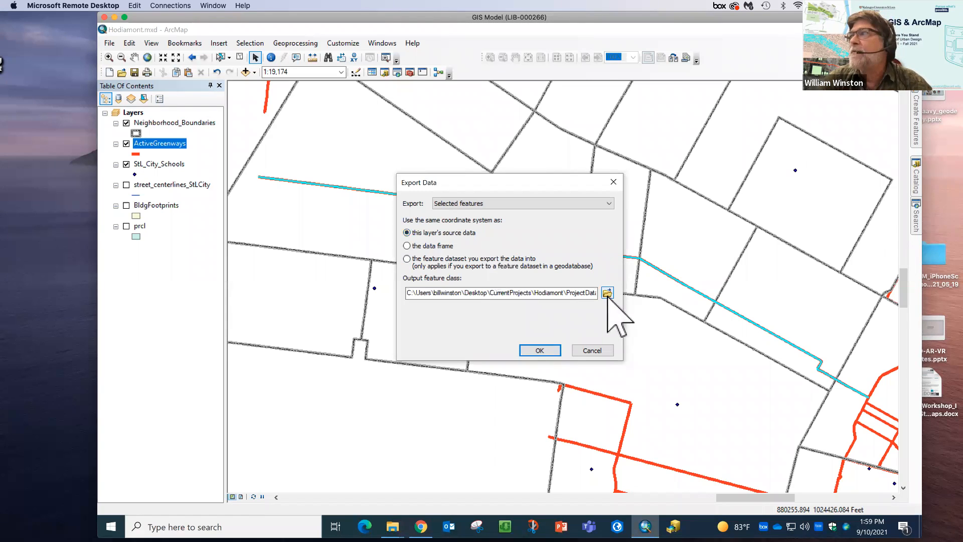
# Set the export output to a shapefile named Hodiamont_Line.shp, browsing to the Hodiamont home folder
pyautogui.click(607, 293)
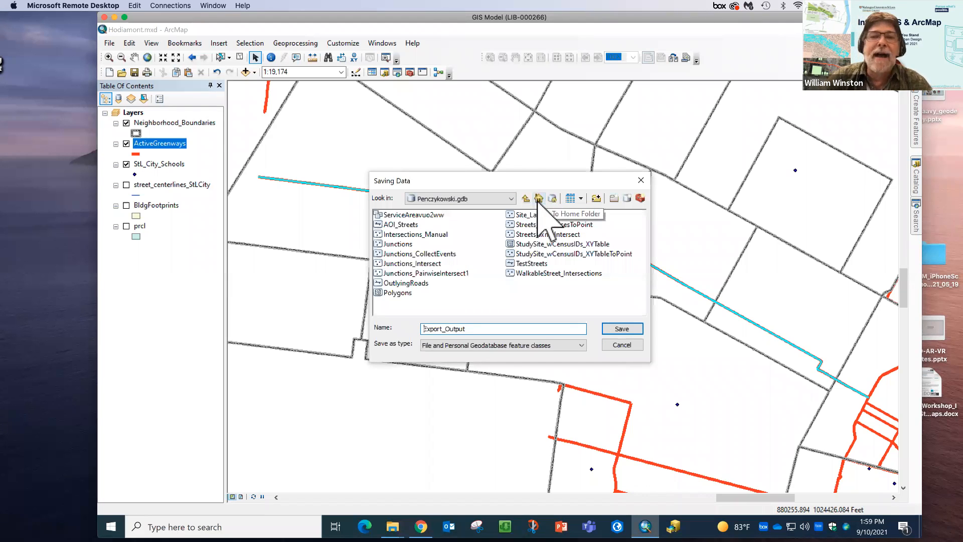
pyautogui.click(539, 199)
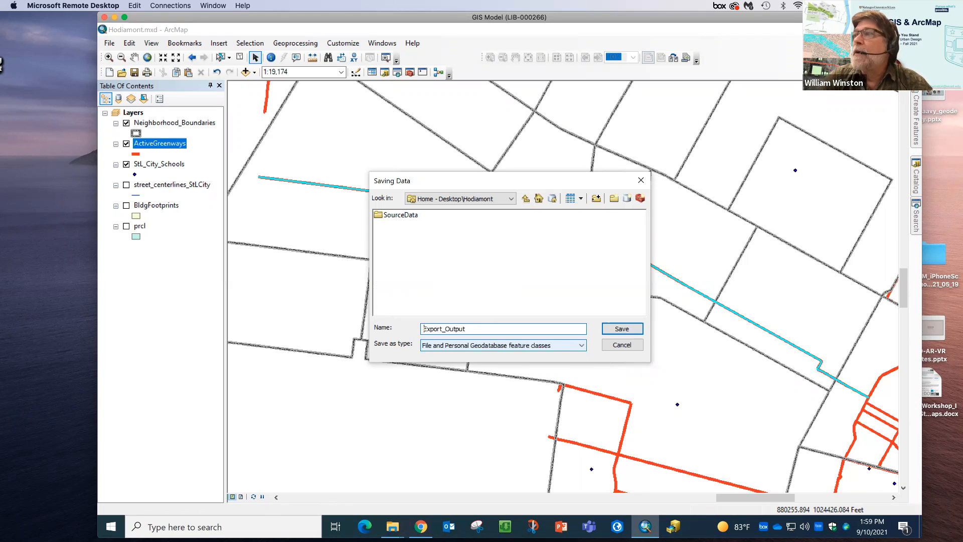
pyautogui.click(481, 346)
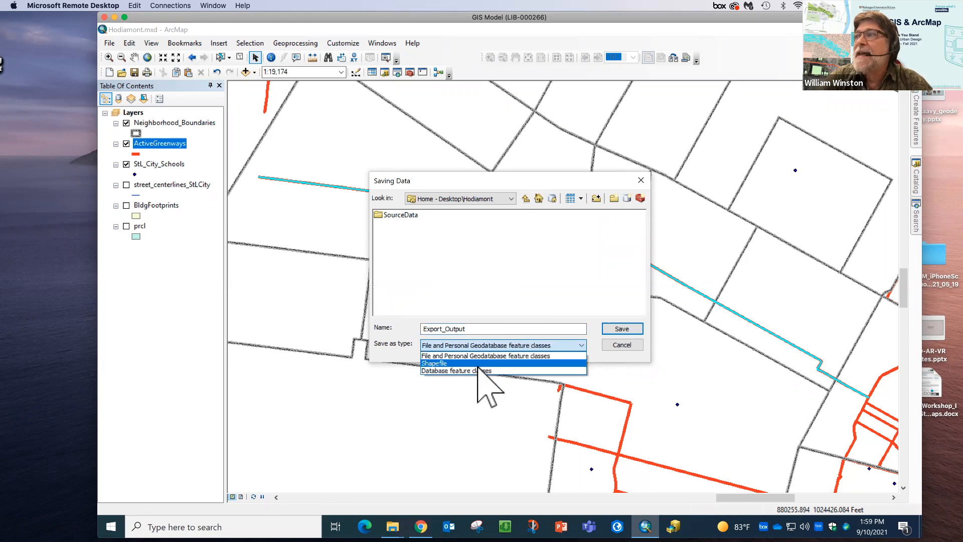
pyautogui.click(481, 363)
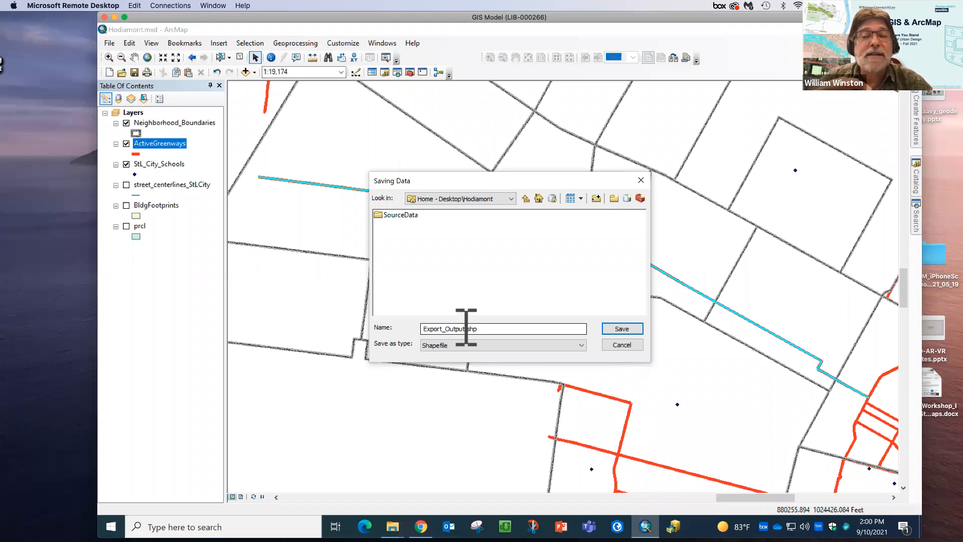
pyautogui.moveTo(466, 329); pyautogui.dragTo(424, 329)
pyautogui.press('BackSpace')
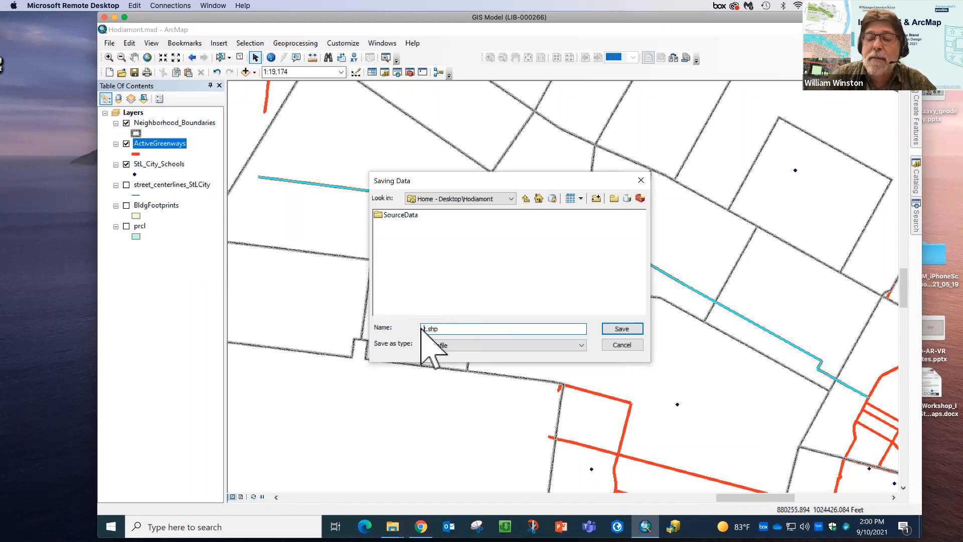
pyautogui.write('Hodiamont_Line')
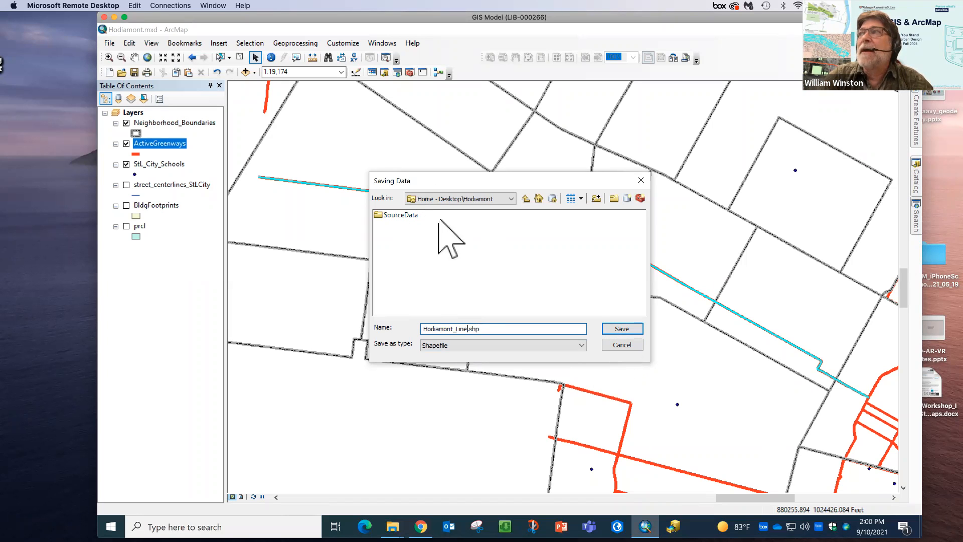
# Create a ProjectData folder inside the Hodiamont folder and export the Hodiamont_Line shapefile into it
pyautogui.click(614, 199)
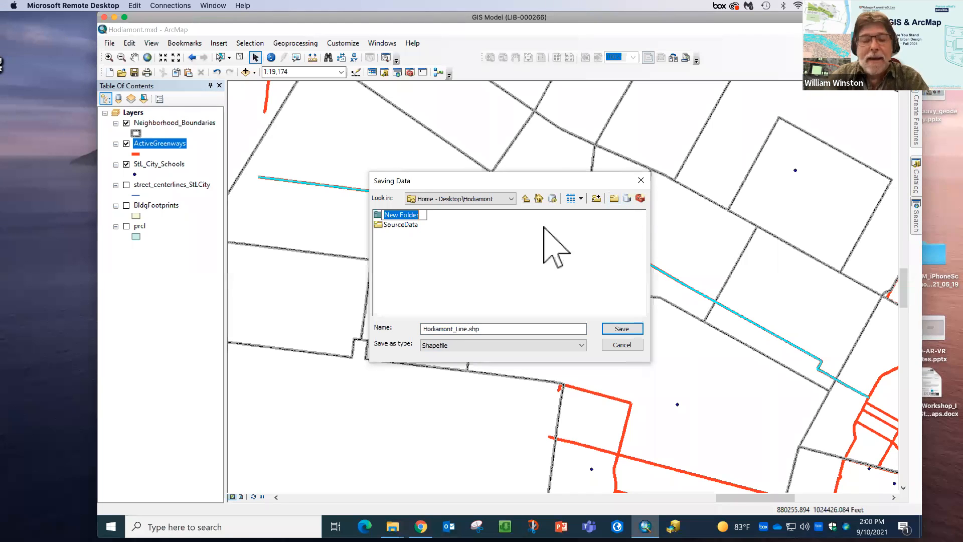
pyautogui.write('ProjectData')
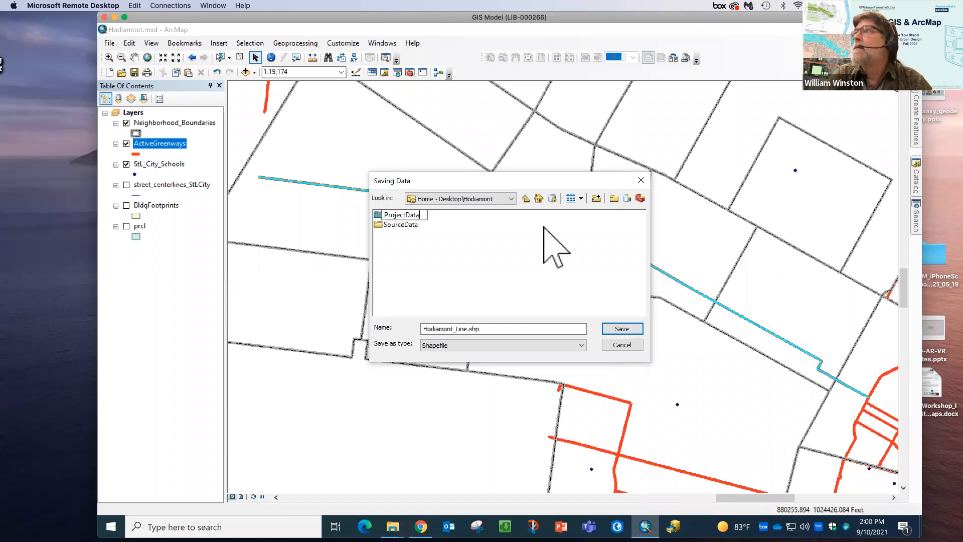
pyautogui.press('Return')
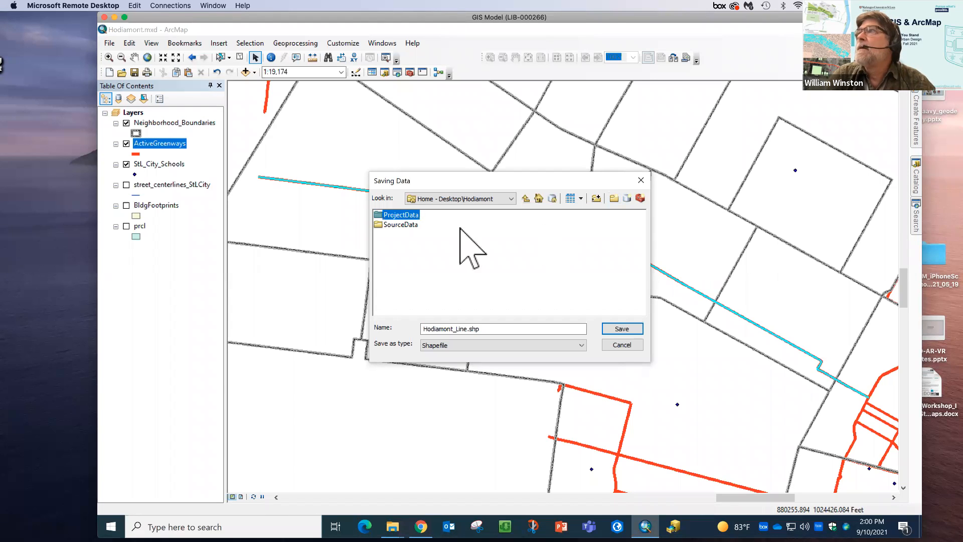
pyautogui.doubleClick(387, 215)
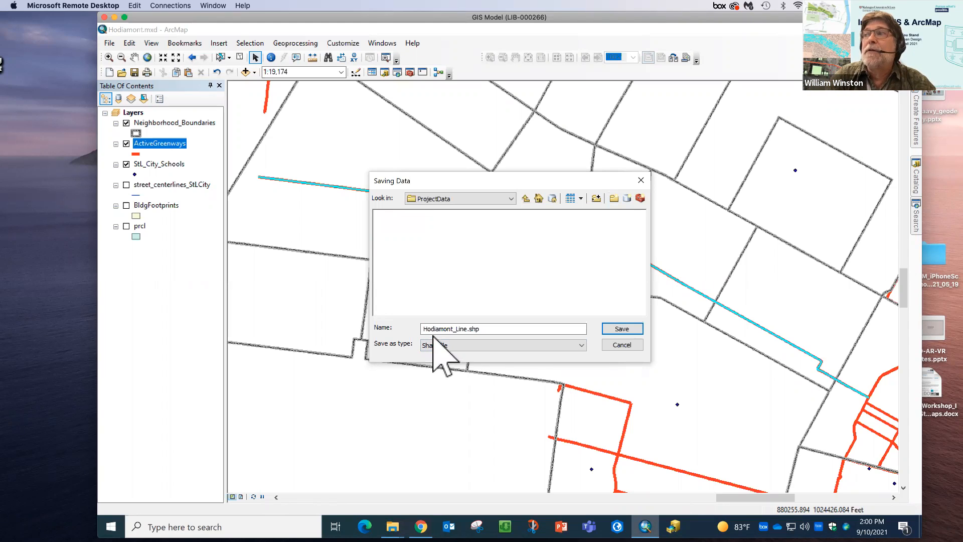
pyautogui.click(622, 329)
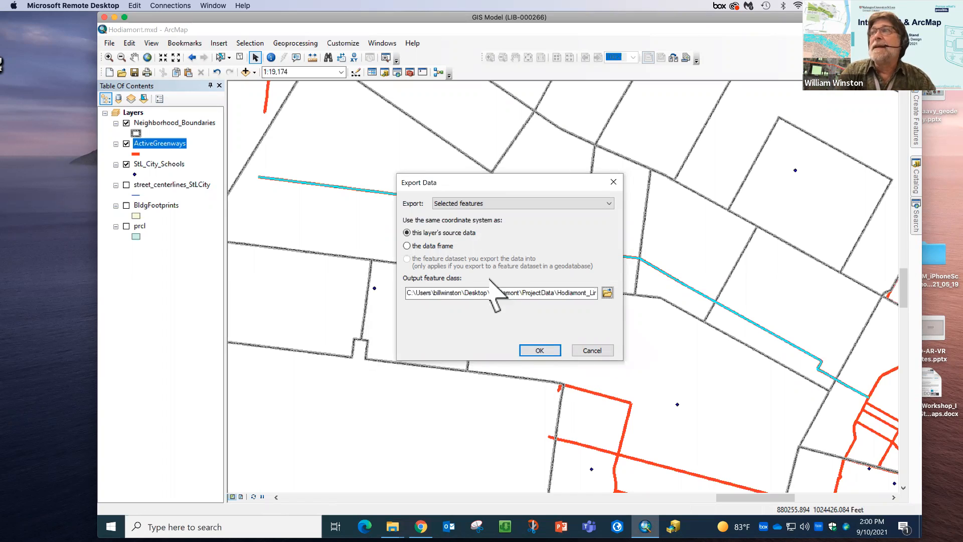
pyautogui.click(539, 350)
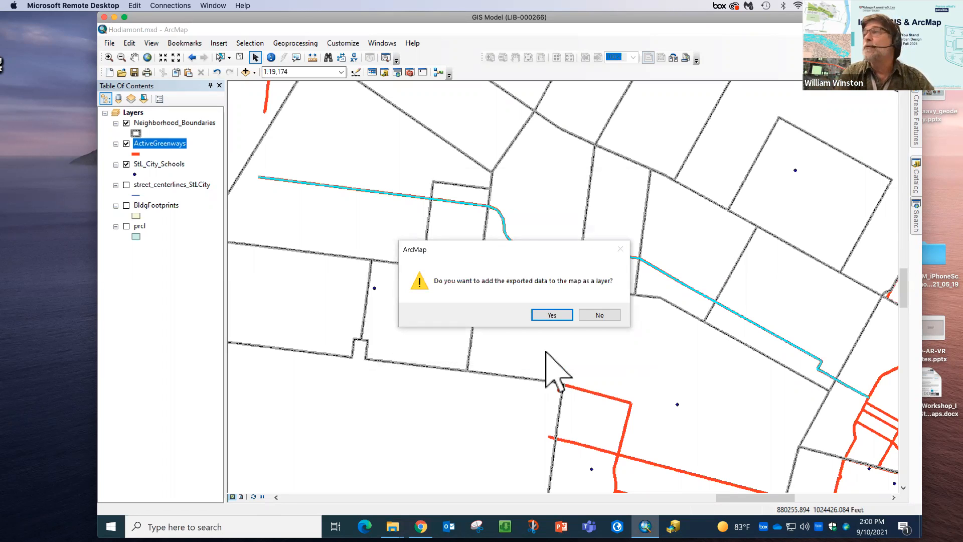
# Add the exported Hodiamont_Line shapefile to the map and symbolize it as a thick red line
pyautogui.click(551, 316)
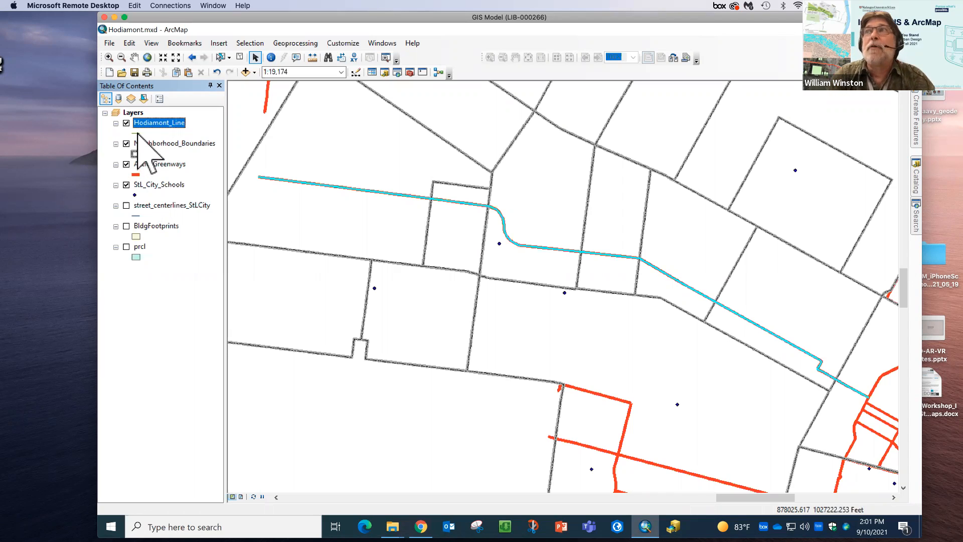
pyautogui.click(136, 133)
pyautogui.click(328, 273)
pyautogui.click(509, 449)
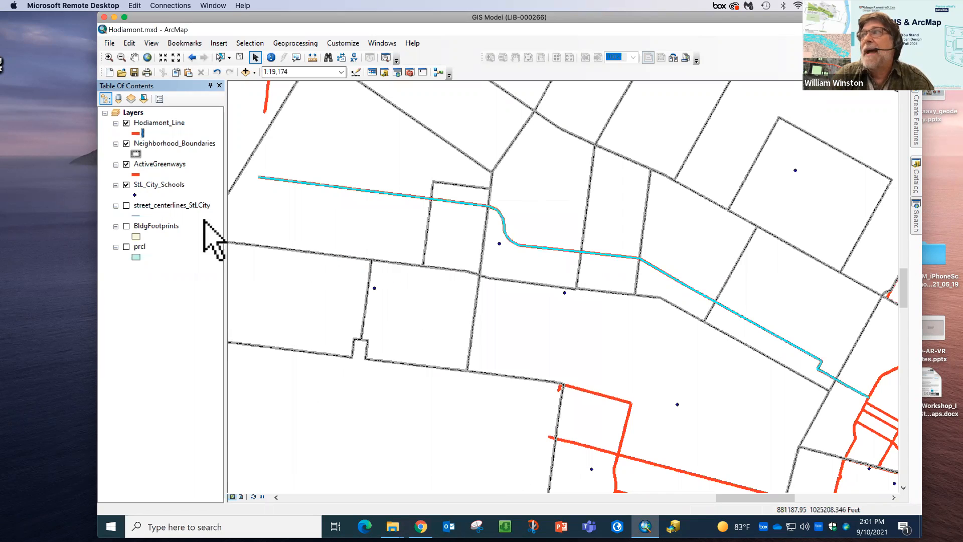
# Remove the ActiveGreenways layer from the map and save the Hodiamont.mxd project
pyautogui.click(127, 165)
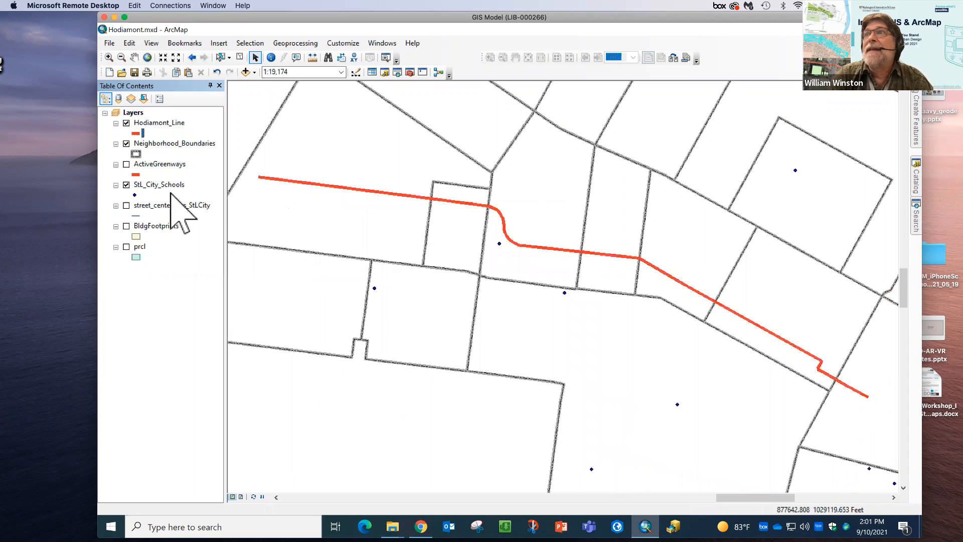
pyautogui.click(147, 57)
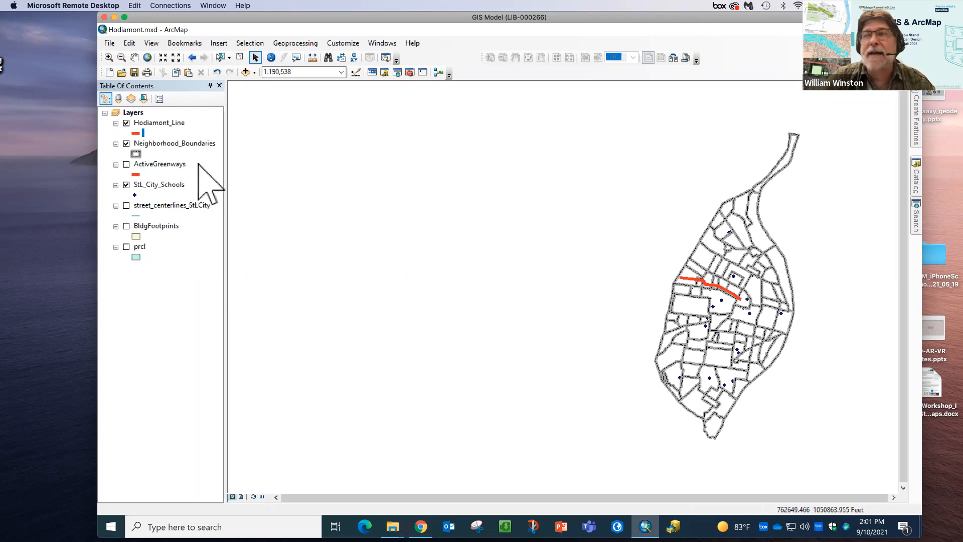
pyautogui.rightClick(172, 164)
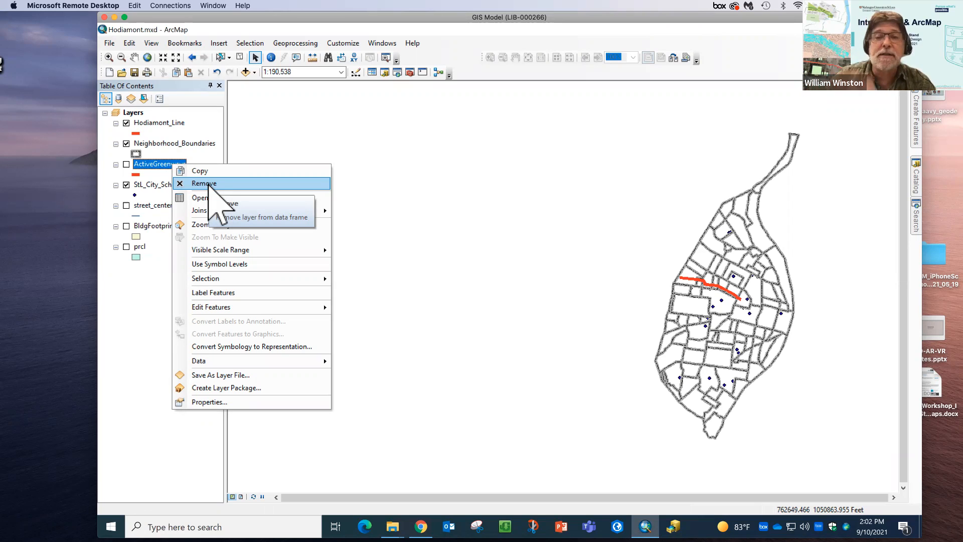
pyautogui.click(209, 184)
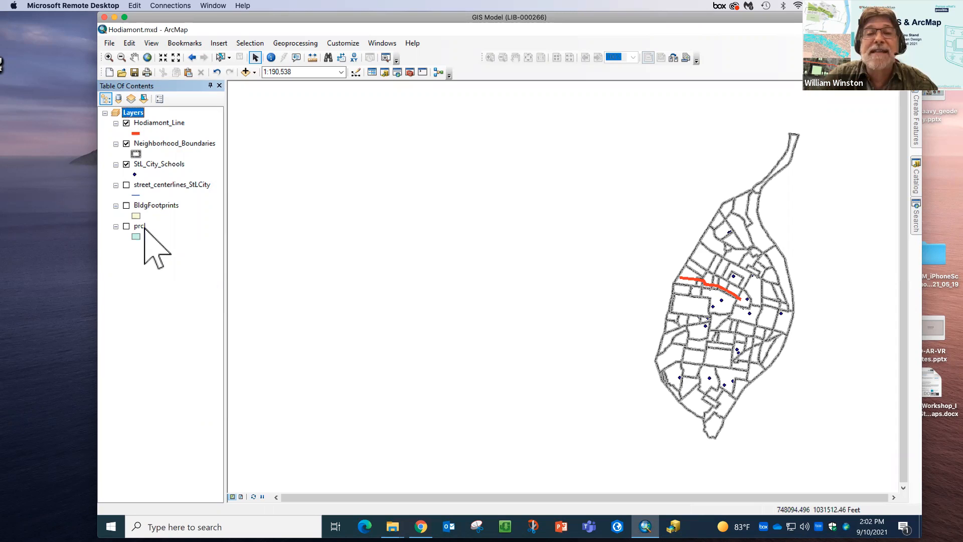
pyautogui.click(134, 73)
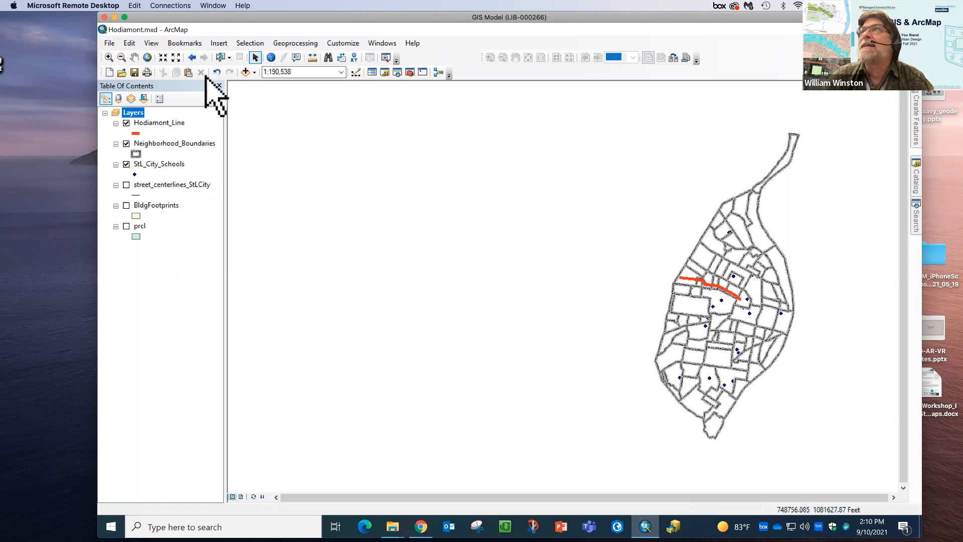
# Update the extent of the Hodiamont Tracks bookmark to a 1:24,000 view that frames the whole Hodiamont line
pyautogui.click(185, 43)
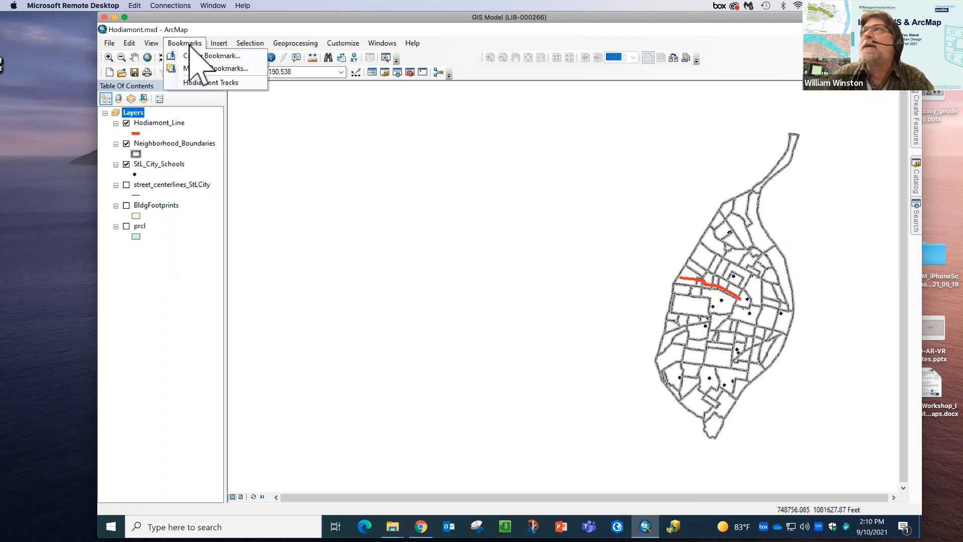
pyautogui.click(214, 82)
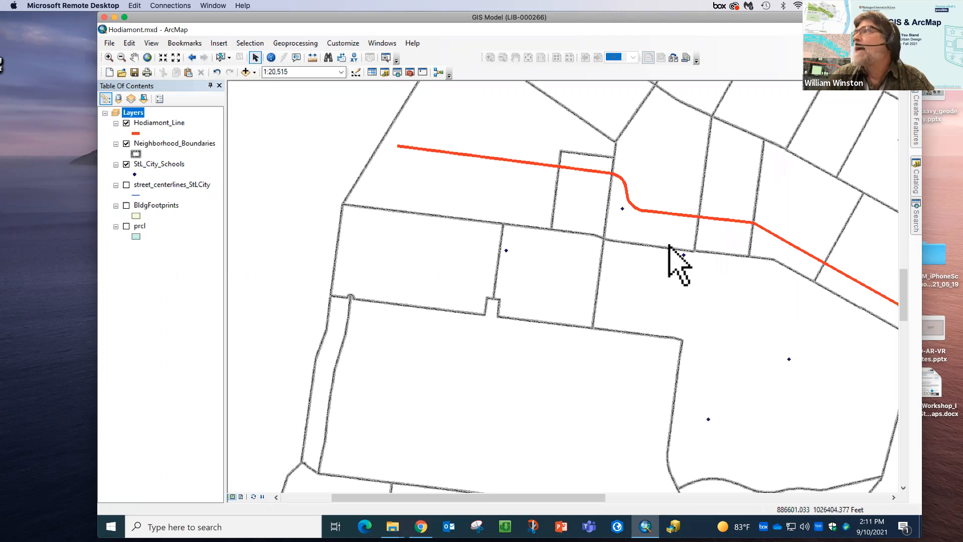
pyautogui.moveTo(650, 239); pyautogui.dragTo(533, 261)
pyautogui.moveTo(606, 289); pyautogui.dragTo(612, 327)
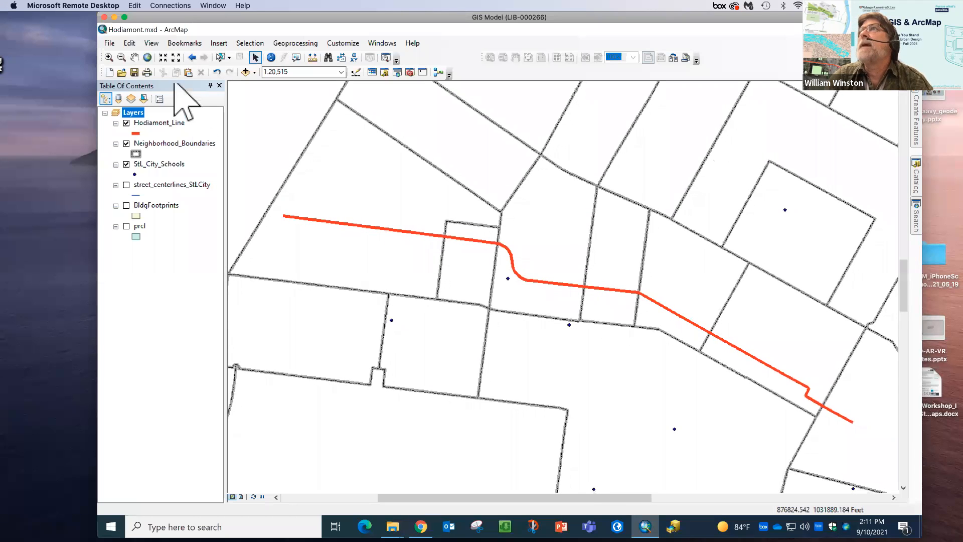
pyautogui.click(175, 57)
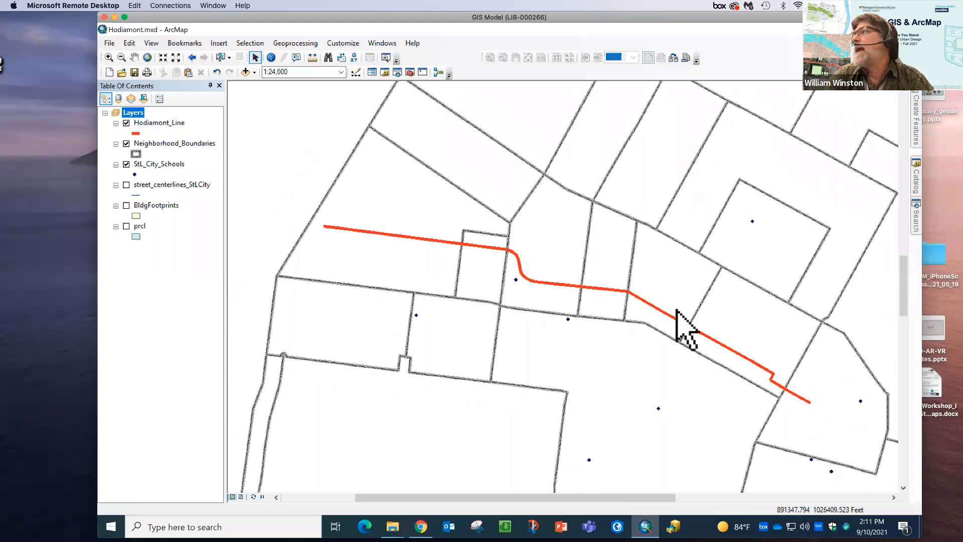
pyautogui.moveTo(692, 398); pyautogui.dragTo(675, 387)
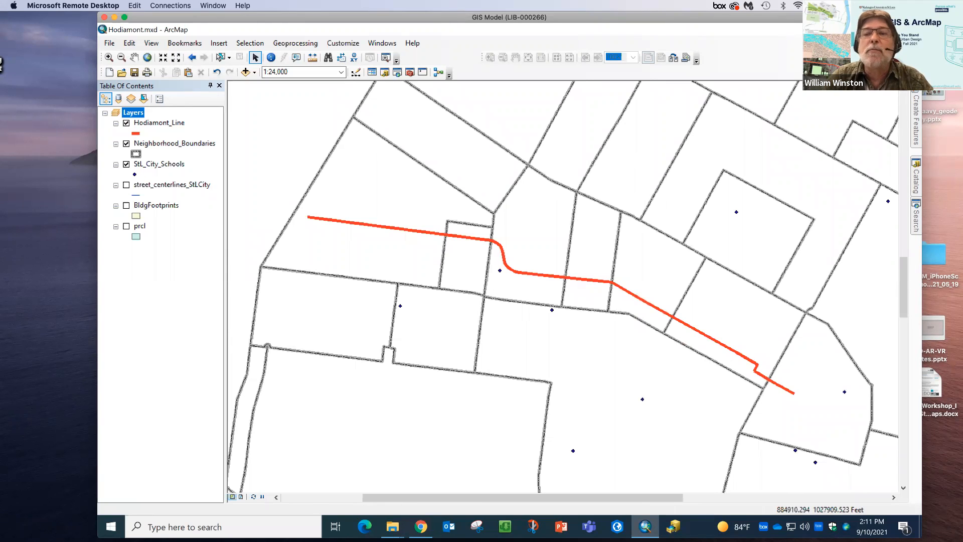
pyautogui.click(185, 43)
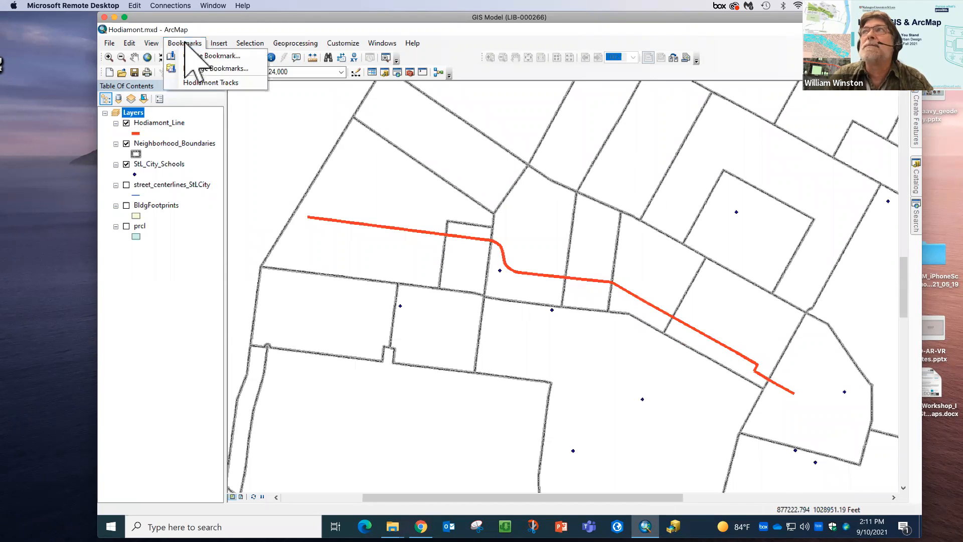
pyautogui.click(219, 71)
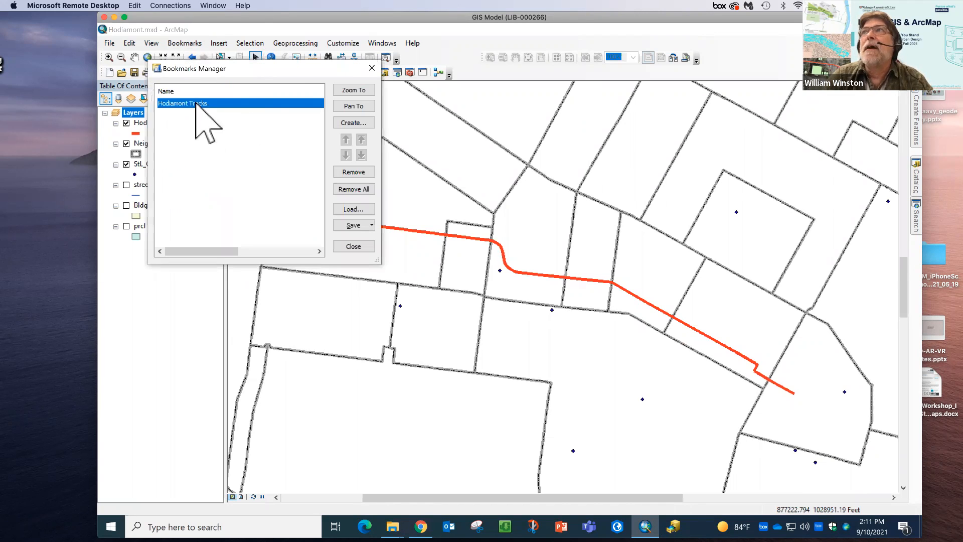
pyautogui.rightClick(196, 104)
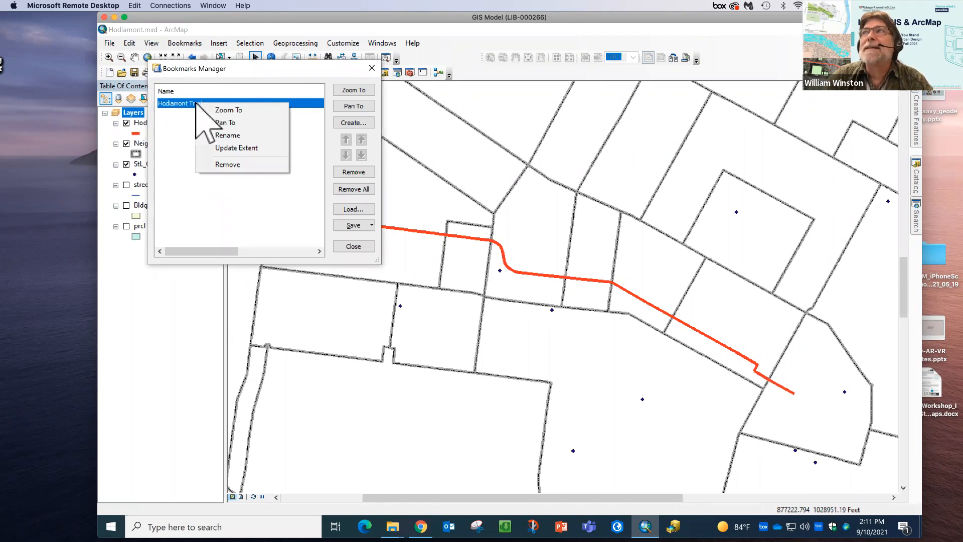
pyautogui.click(232, 148)
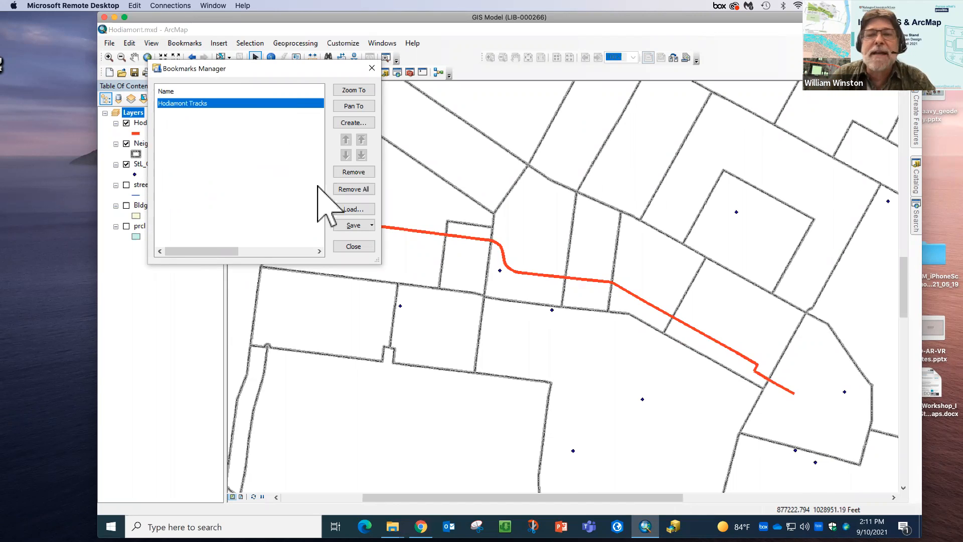
pyautogui.click(372, 68)
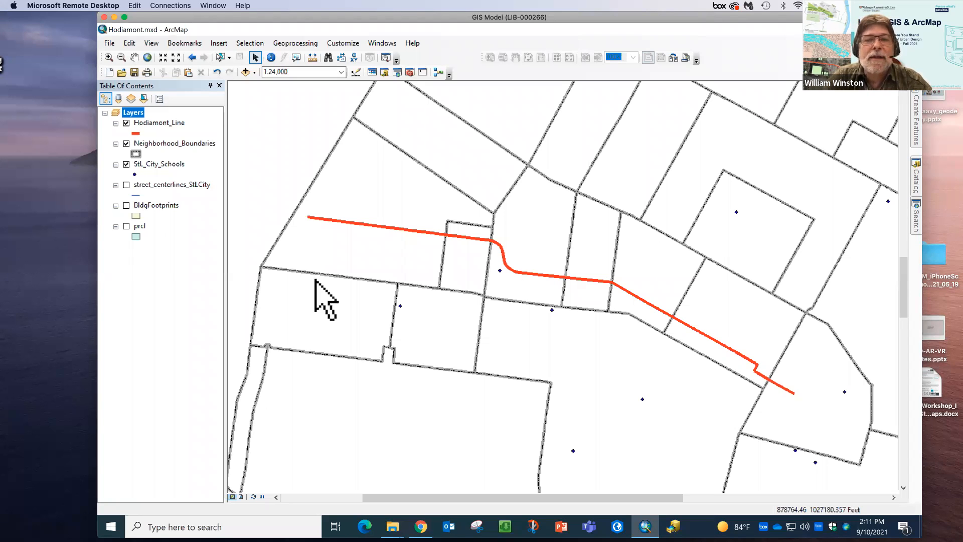
# Show the BldgFootprints layer and set up Select by Rectangle with Neighborhood_Boundaries as the only selectable layer
pyautogui.click(229, 59)
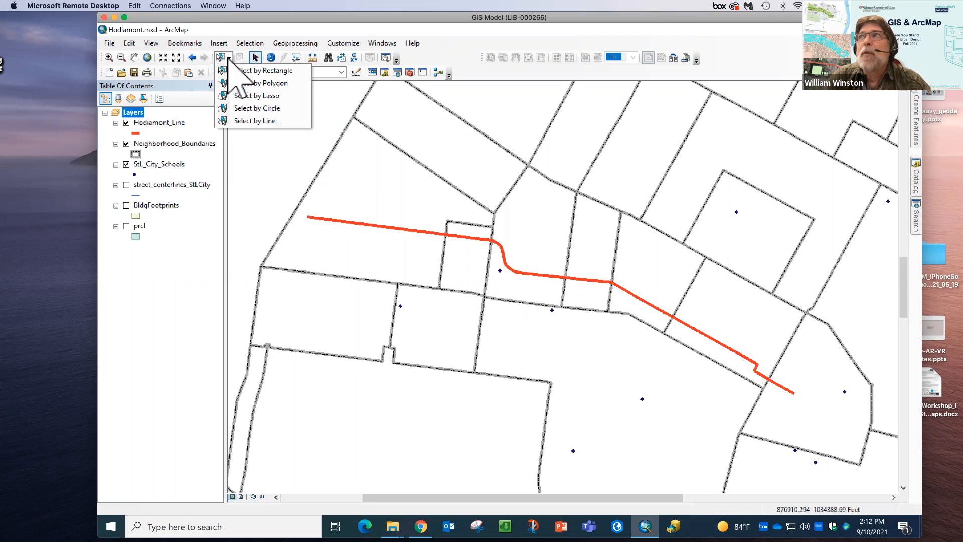
pyautogui.click(259, 71)
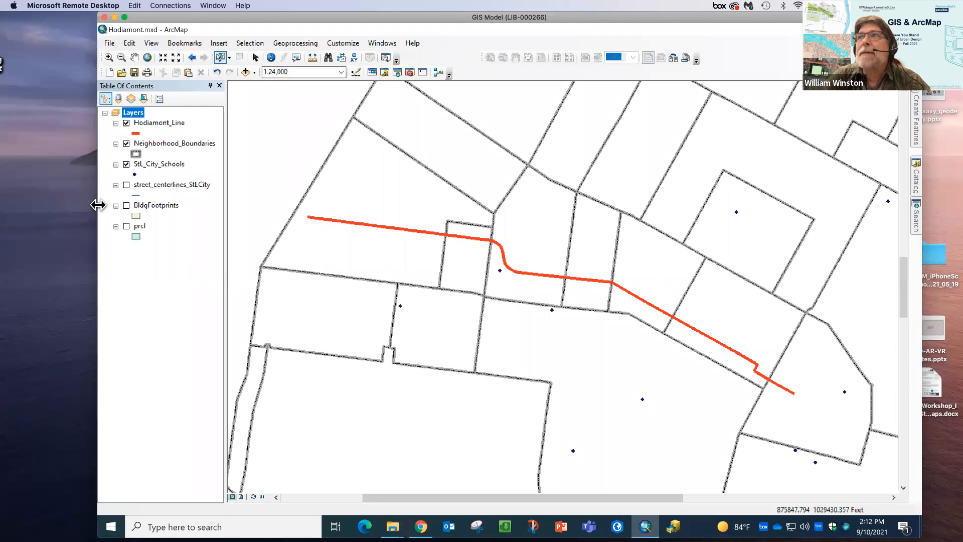
pyautogui.click(126, 205)
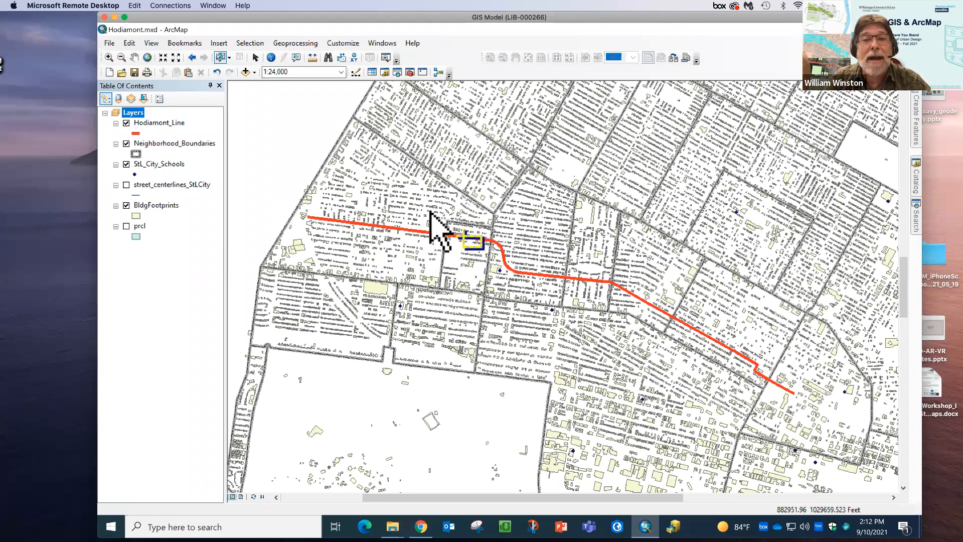
pyautogui.rightClick(173, 143)
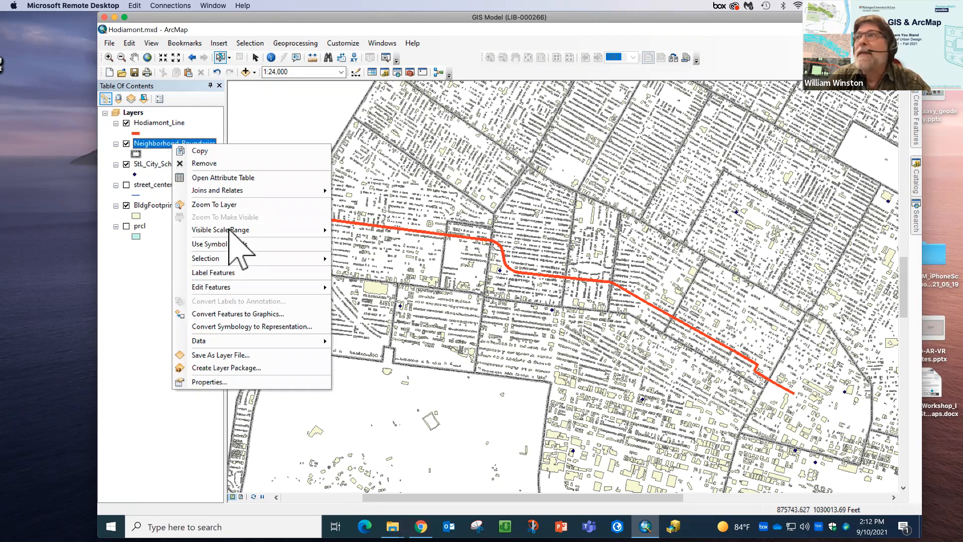
pyautogui.moveTo(320, 258)
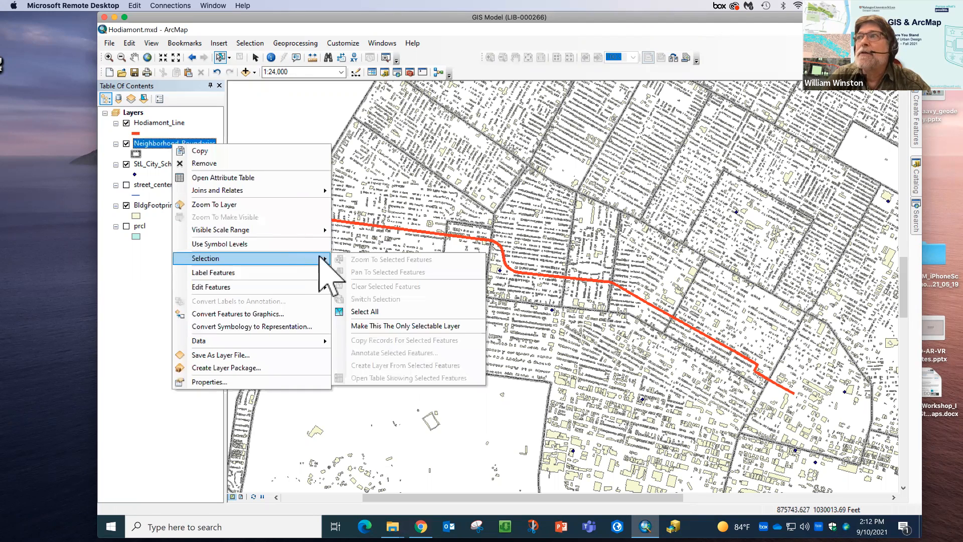
pyautogui.click(400, 326)
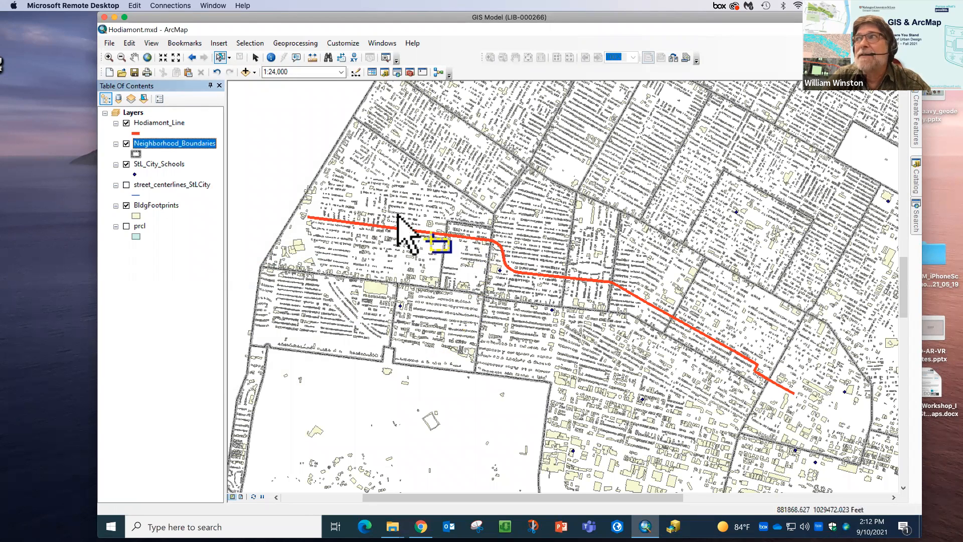
# Select the seven neighborhoods that the Hodiamont line runs through, deselecting any extra neighborhood picked by mistake
pyautogui.moveTo(396, 214); pyautogui.dragTo(472, 275)
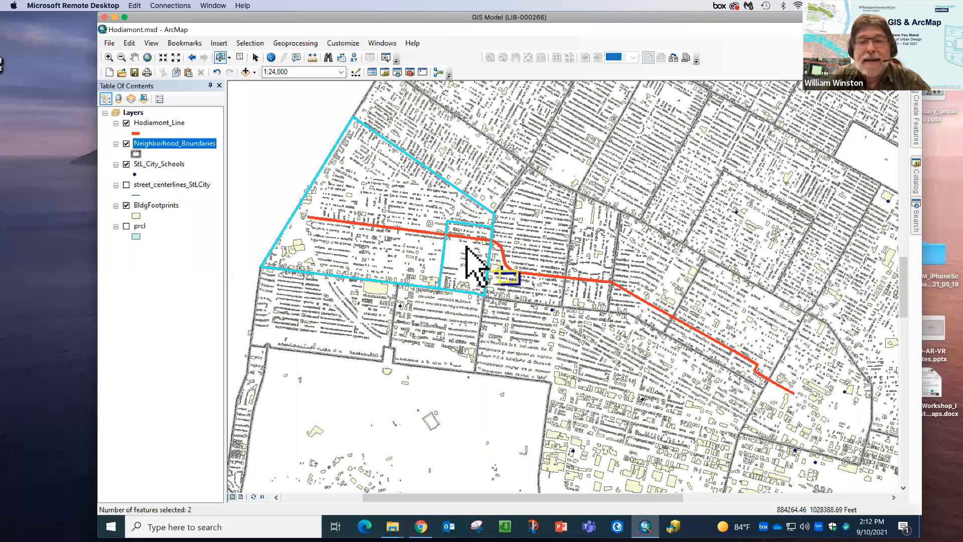
pyautogui.moveTo(517, 234); pyautogui.dragTo(587, 255)
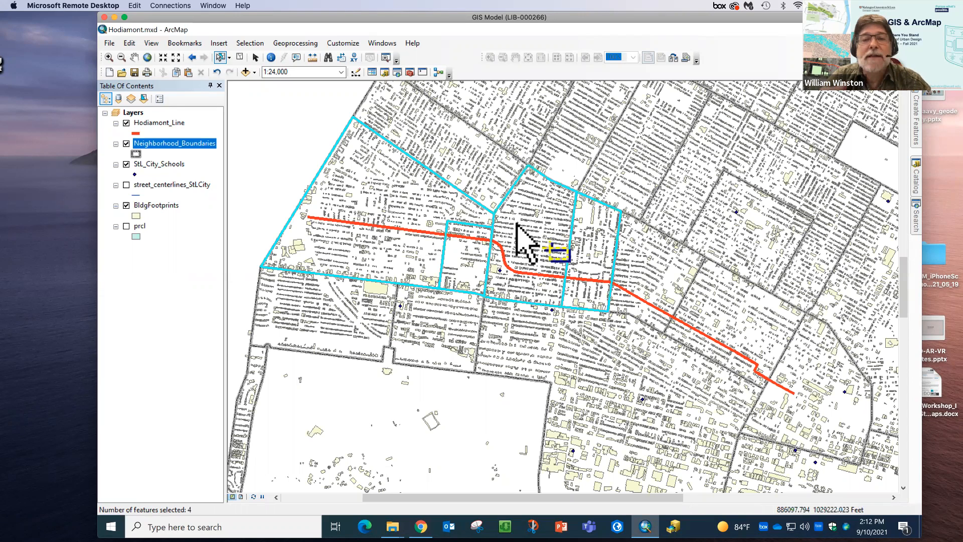
pyautogui.keyDown('shift'); pyautogui.click(698, 301); pyautogui.keyUp('shift')
pyautogui.moveTo(784, 323); pyautogui.dragTo(869, 343)
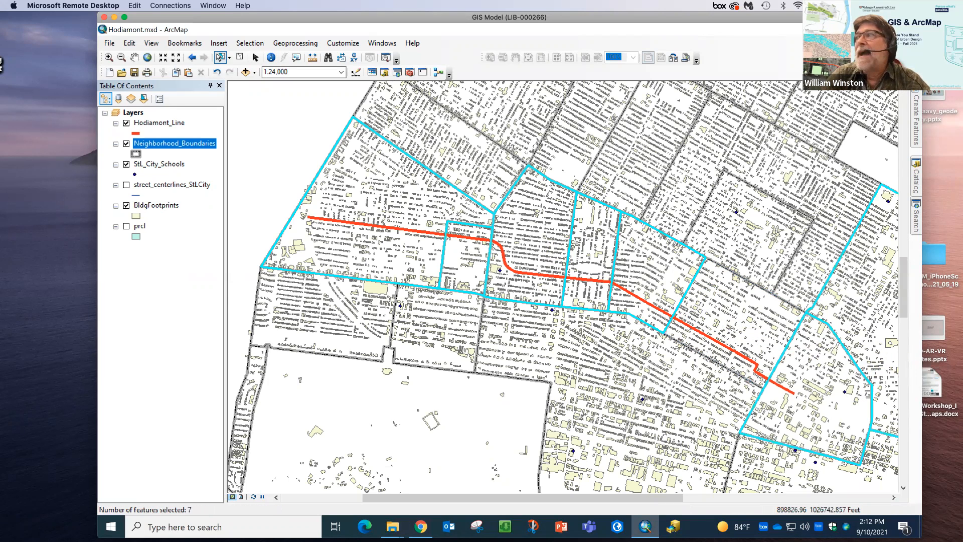
pyautogui.keyDown('shift'); pyautogui.click(860, 297); pyautogui.keyUp('shift')
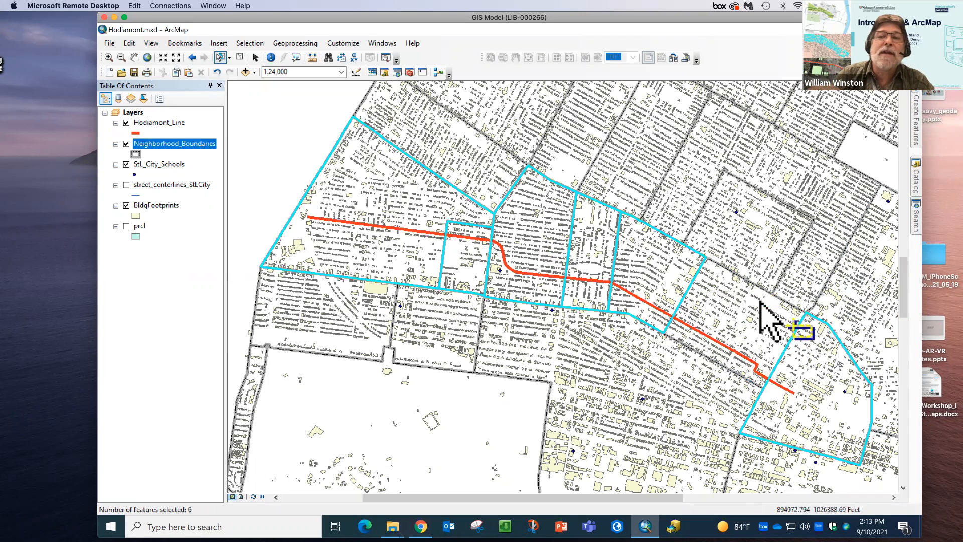
pyautogui.keyDown('shift'); pyautogui.click(724, 302); pyautogui.keyUp('shift')
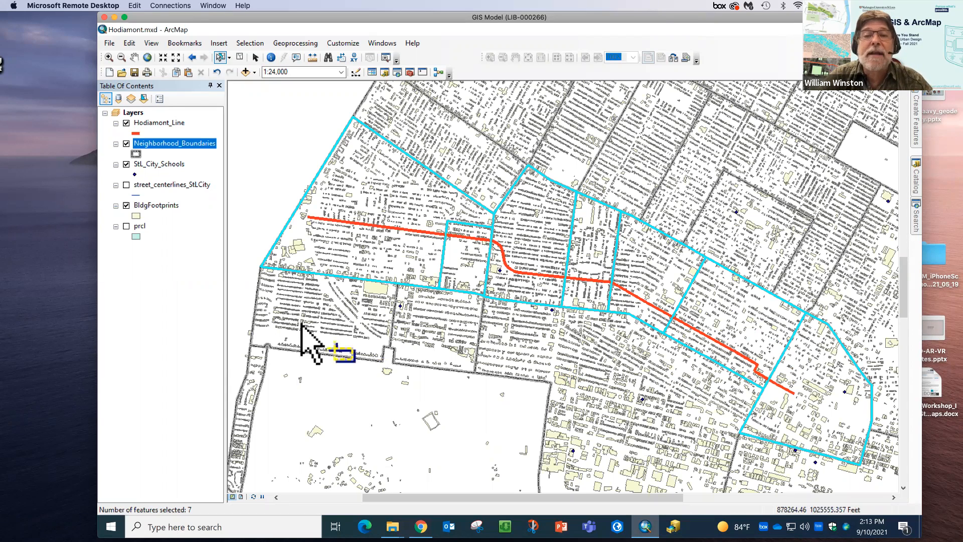
# Start exporting the selected Neighborhood_Boundaries features, setting the output to a shapefile named Hodiamont_Neighborhoods.shp in the ProjectData folder
pyautogui.rightClick(162, 143)
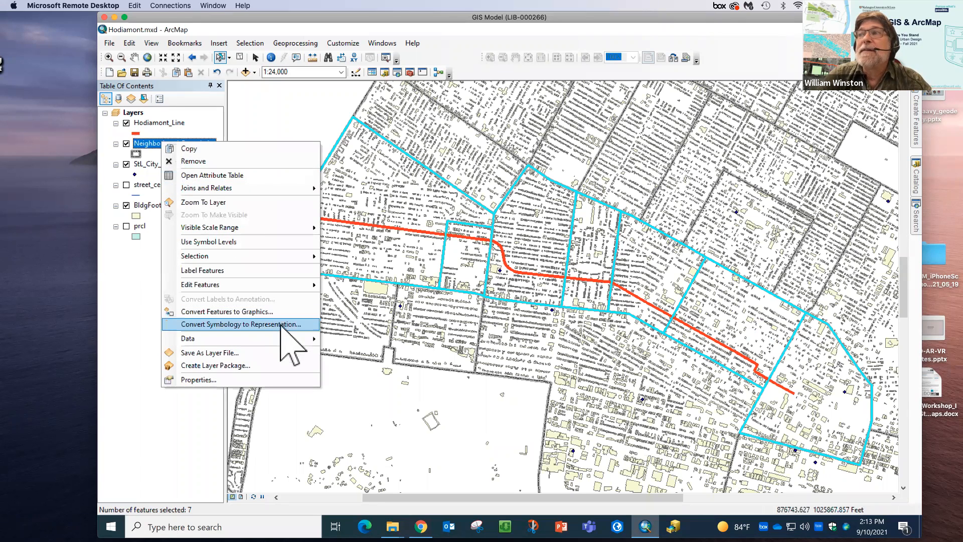
pyautogui.moveTo(311, 338)
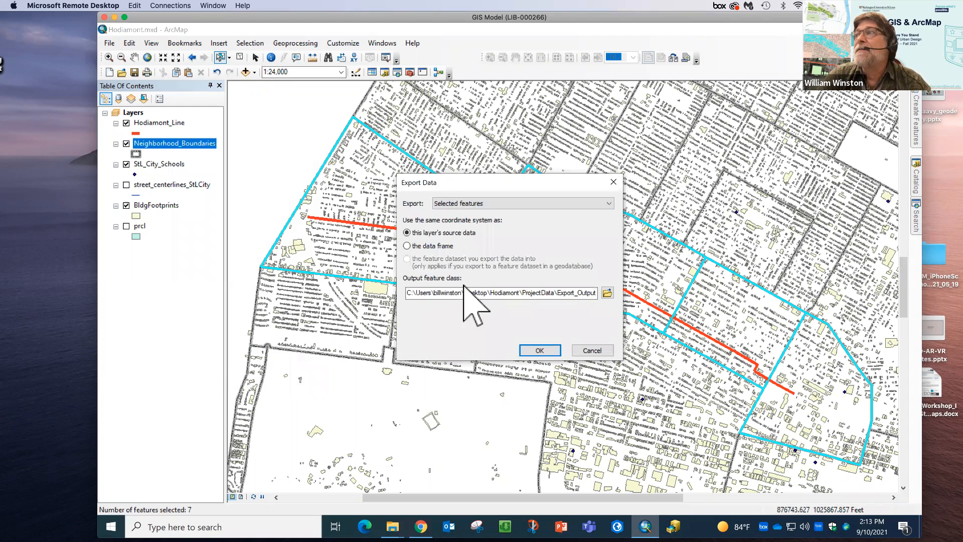
pyautogui.click(607, 293)
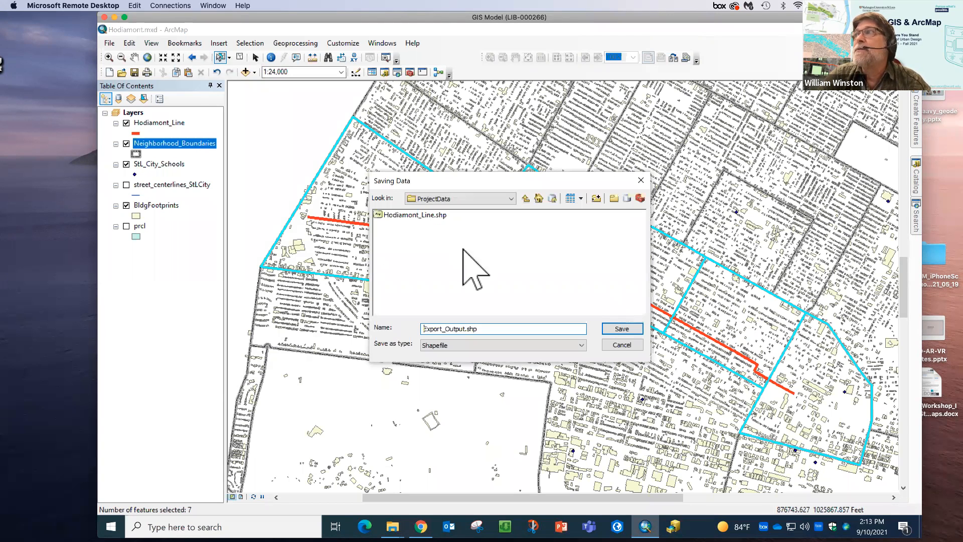
pyautogui.click(420, 217)
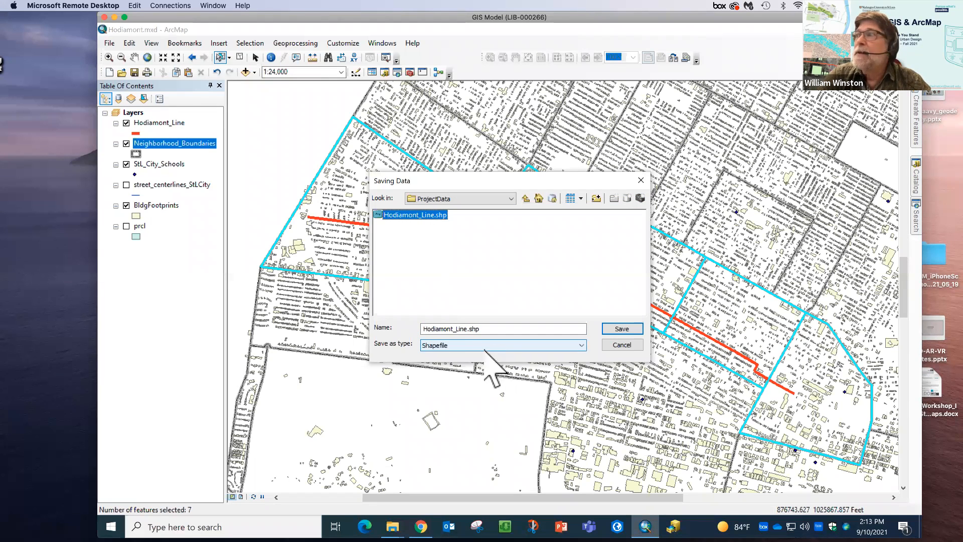
pyautogui.click(465, 328)
pyautogui.press('BackSpace')
pyautogui.press('BackSpace')
pyautogui.press('BackSpace')
pyautogui.press('BackSpace')
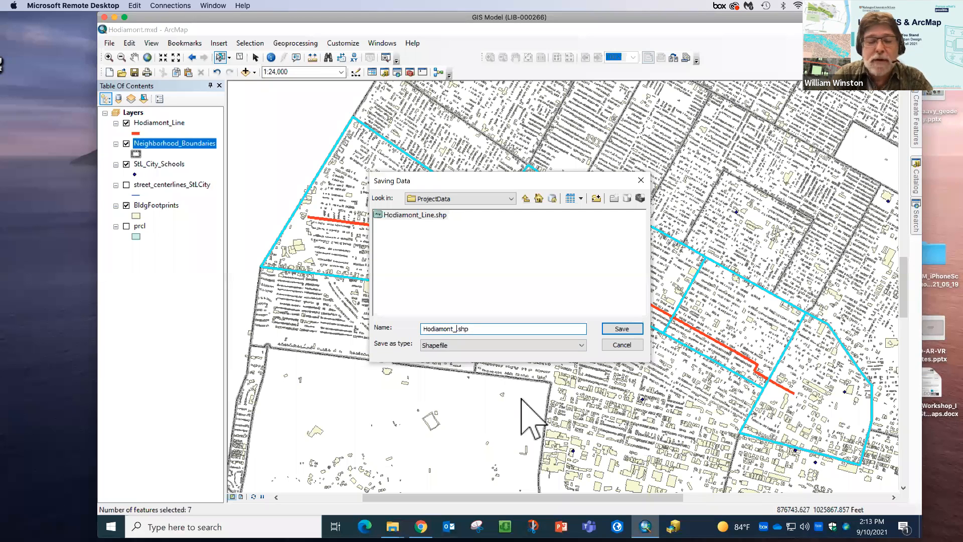
pyautogui.write('Neigh')
pyautogui.write('borhoo')
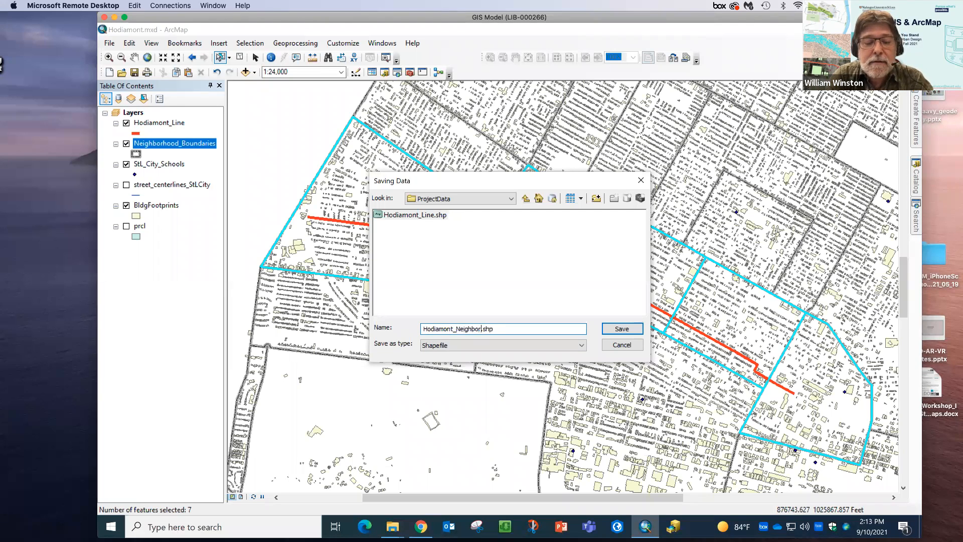
pyautogui.write('ds')
pyautogui.press('Return')
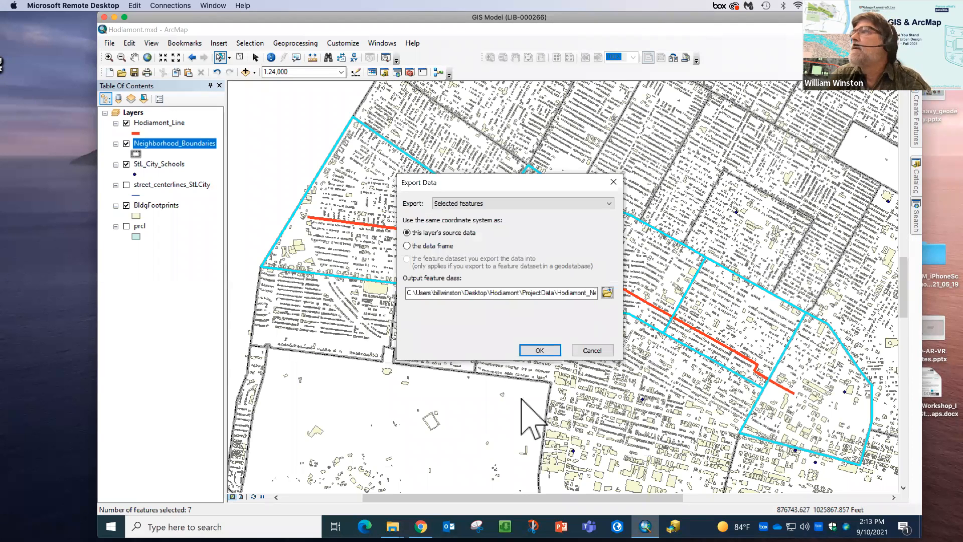
# Run the export of the selected neighborhoods and add the exported shapefile to the map as a layer
pyautogui.click(534, 351)
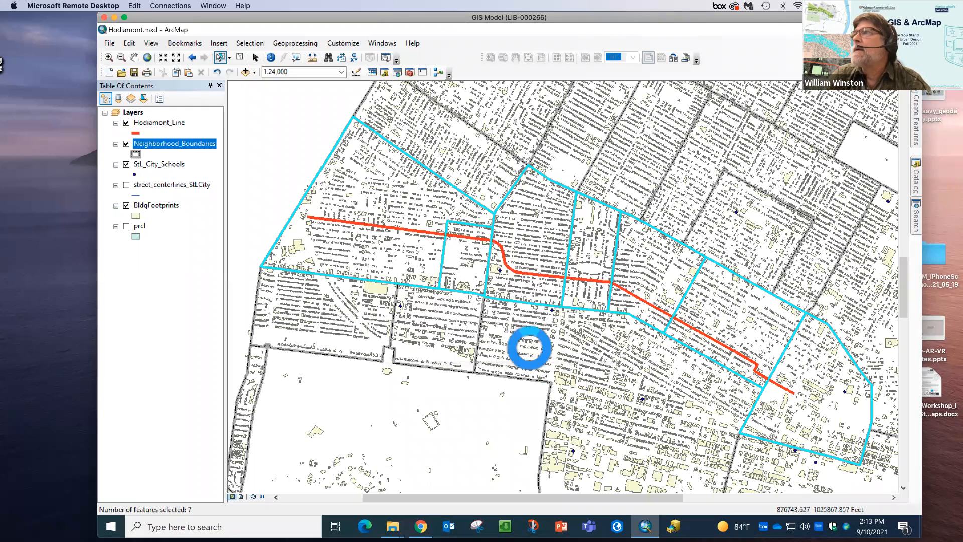
pyautogui.click(550, 315)
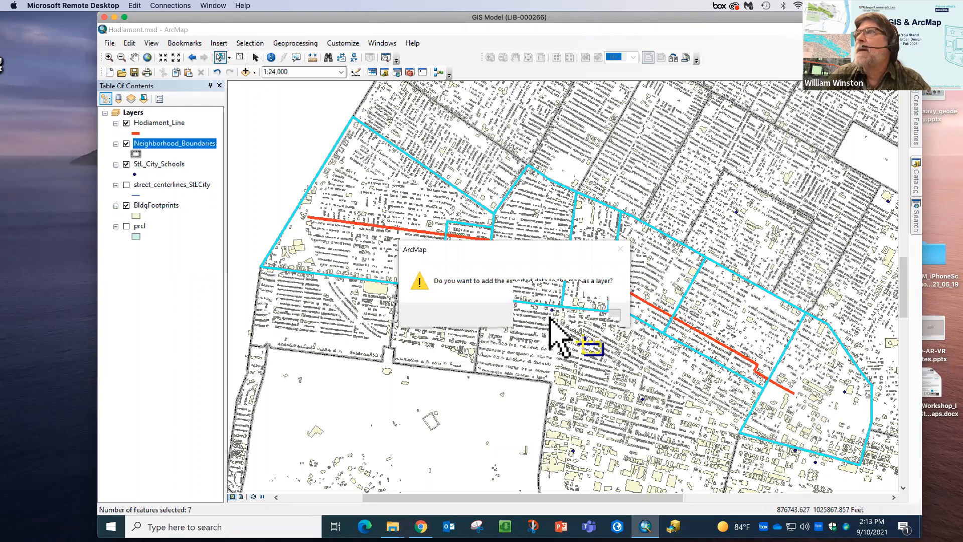
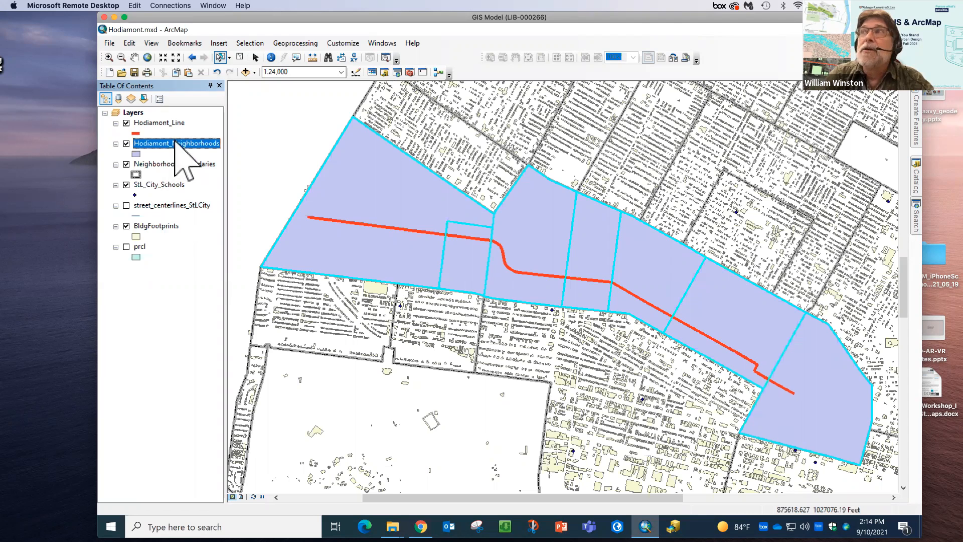
# Import the complete symbology definition of the Neighborhood_Boundaries layer into the Hodiamont_Neighborhoods layer
pyautogui.rightClick(169, 144)
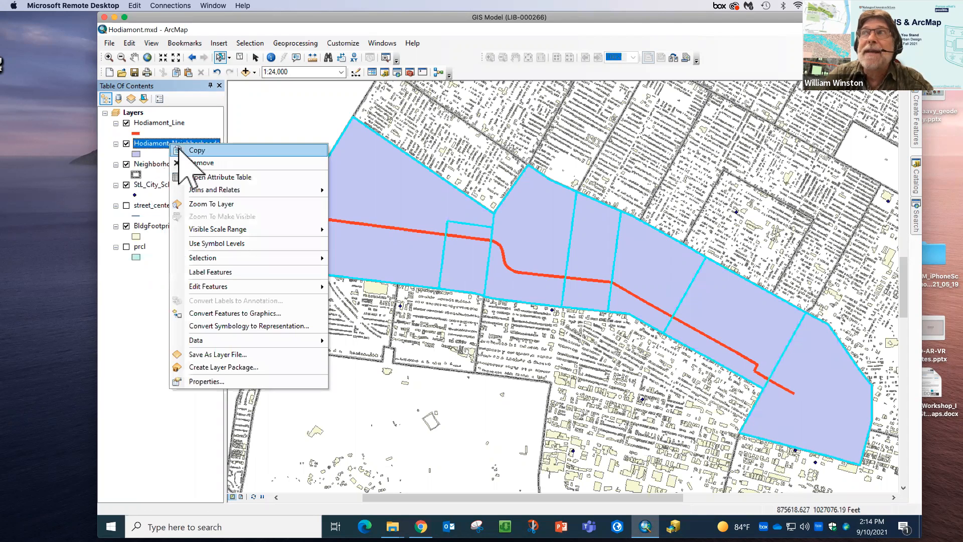
pyautogui.click(206, 381)
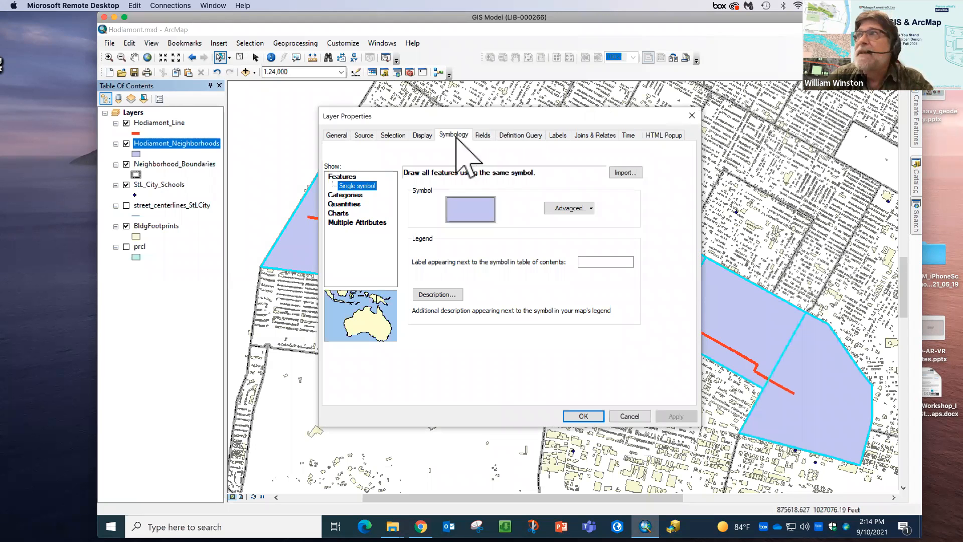
pyautogui.moveTo(409, 115); pyautogui.dragTo(335, 113)
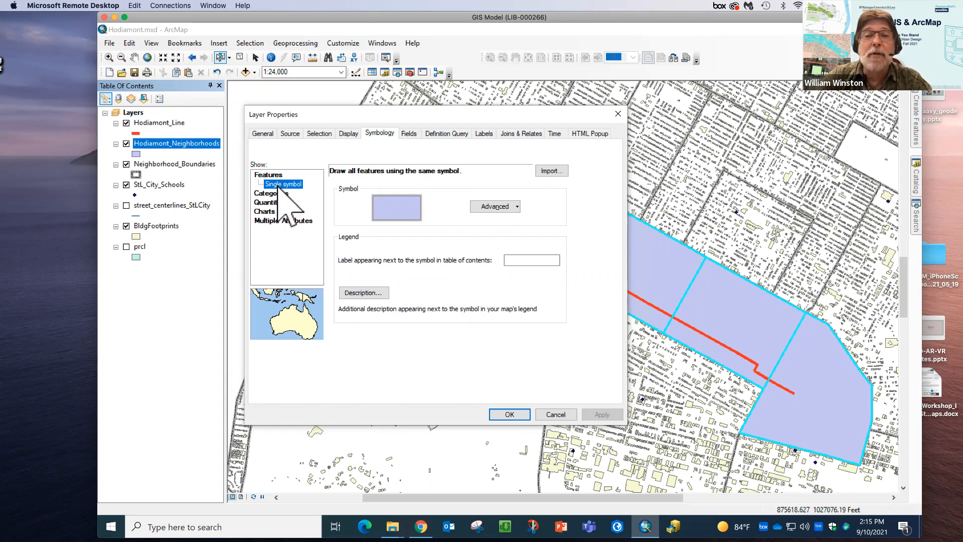
pyautogui.click(269, 196)
pyautogui.click(267, 221)
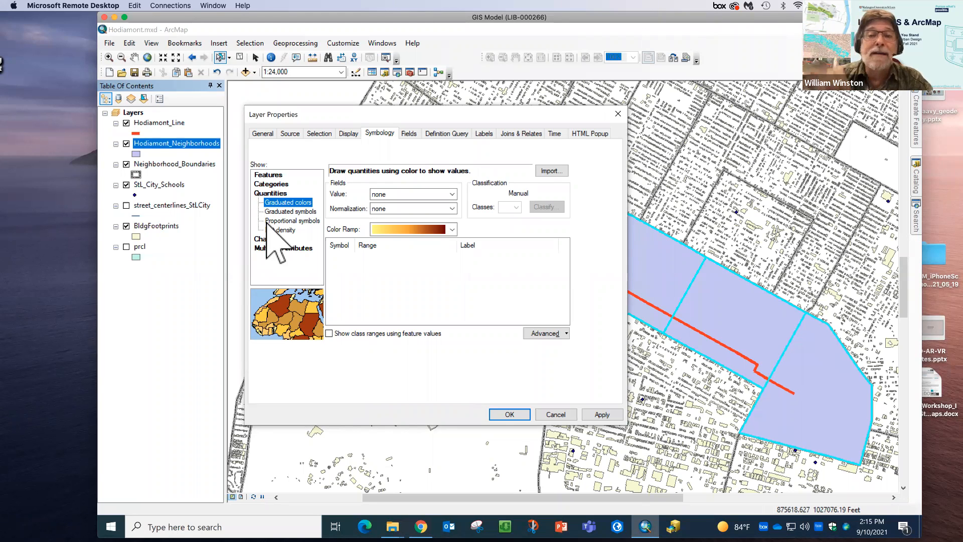
pyautogui.click(277, 175)
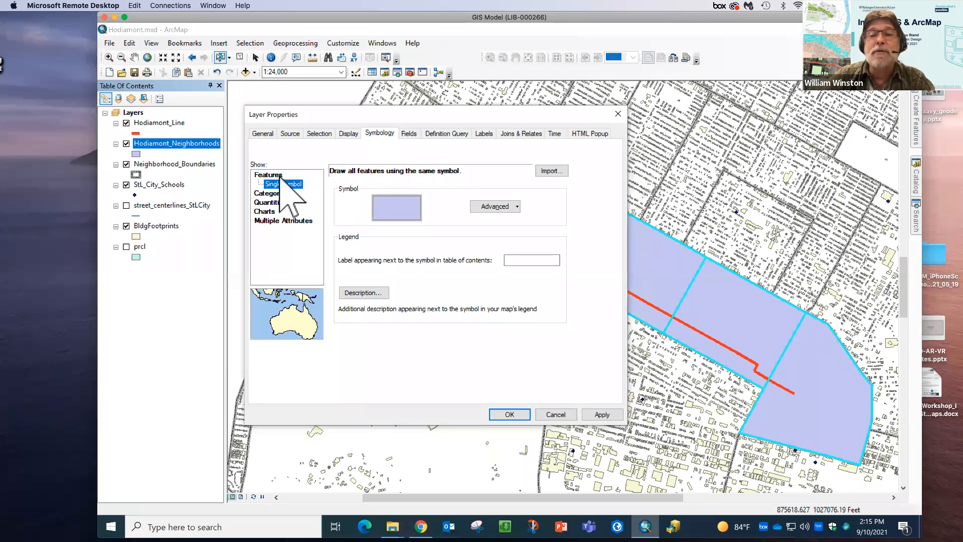
pyautogui.click(554, 171)
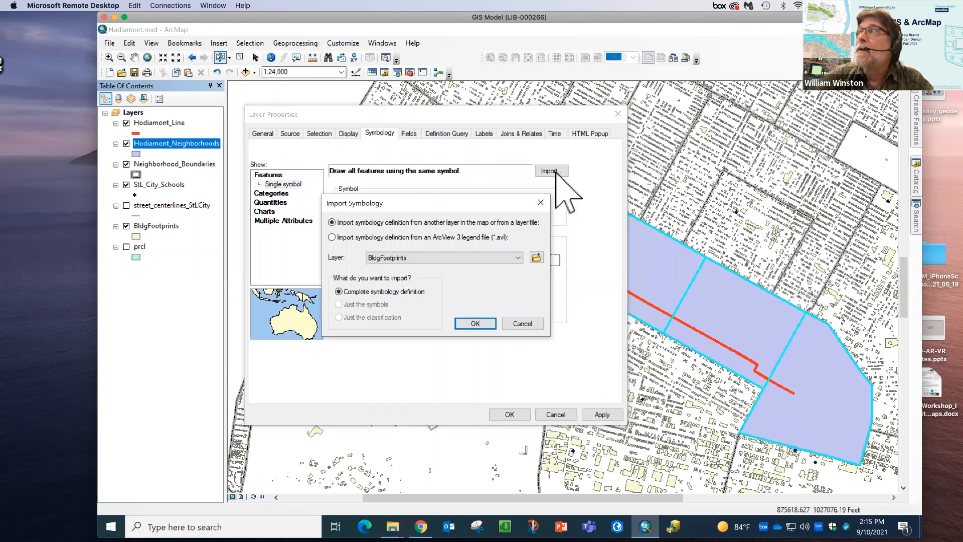
pyautogui.click(401, 258)
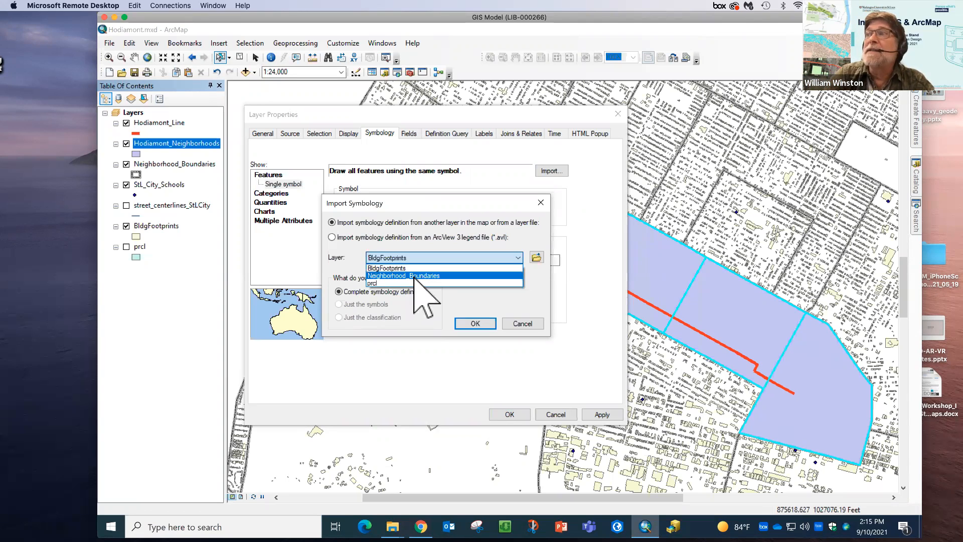
pyautogui.click(414, 275)
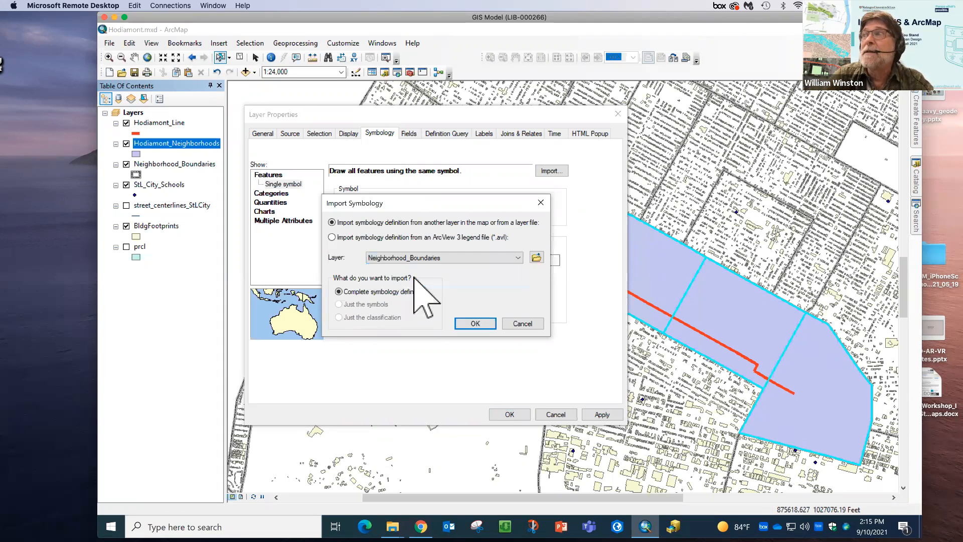
pyautogui.click(475, 323)
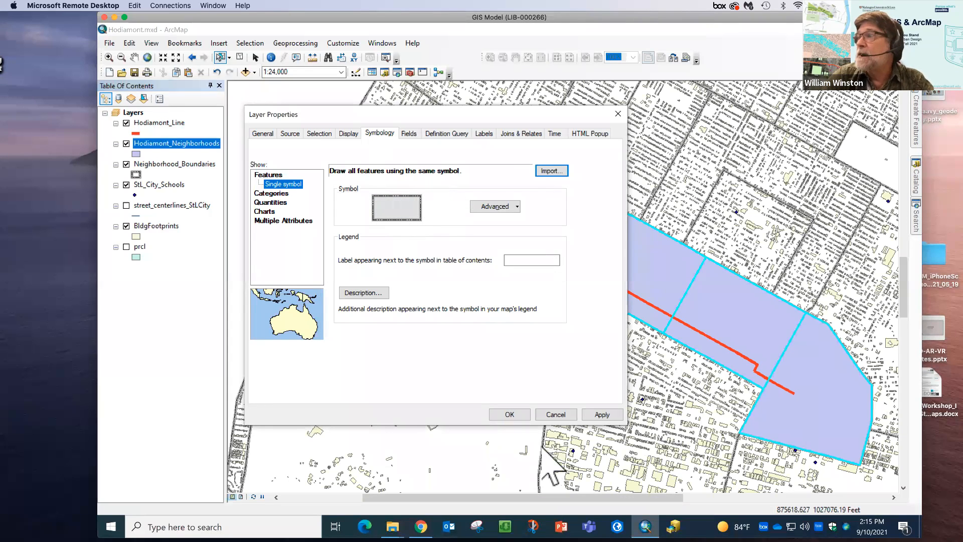
pyautogui.click(509, 415)
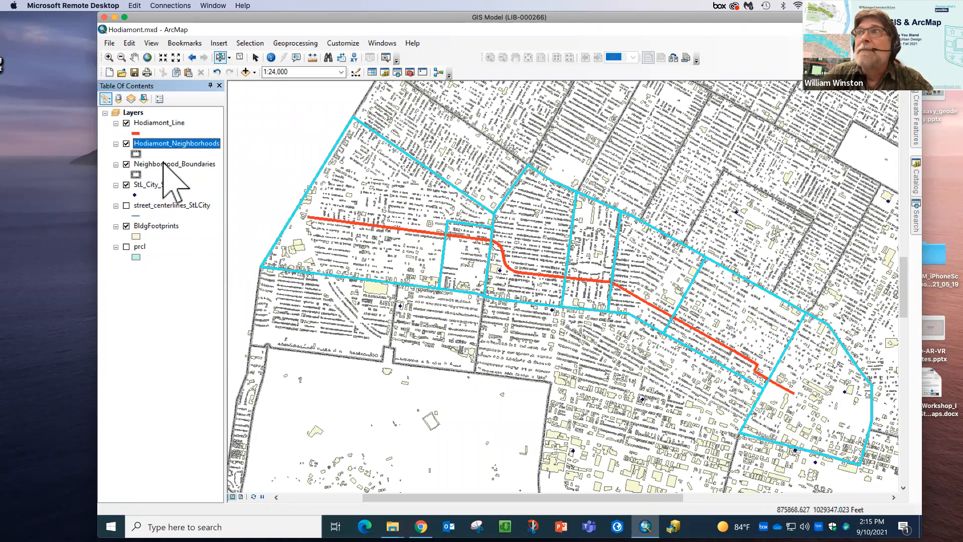
# Clear the selected features and remove the Neighborhood_Boundaries layer from the map
pyautogui.click(240, 58)
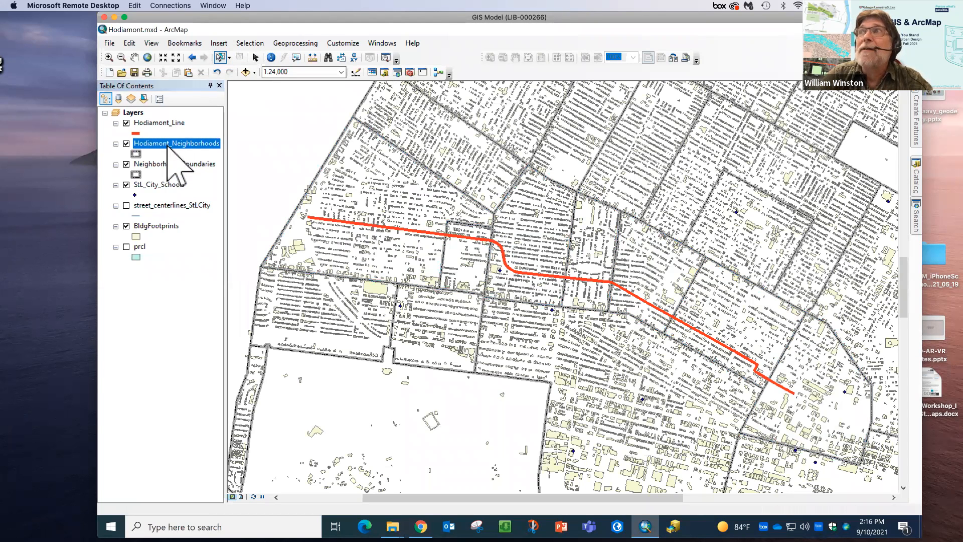
pyautogui.keyDown('ctrl'); pyautogui.click(166, 164); pyautogui.keyUp('ctrl')
pyautogui.rightClick(166, 164)
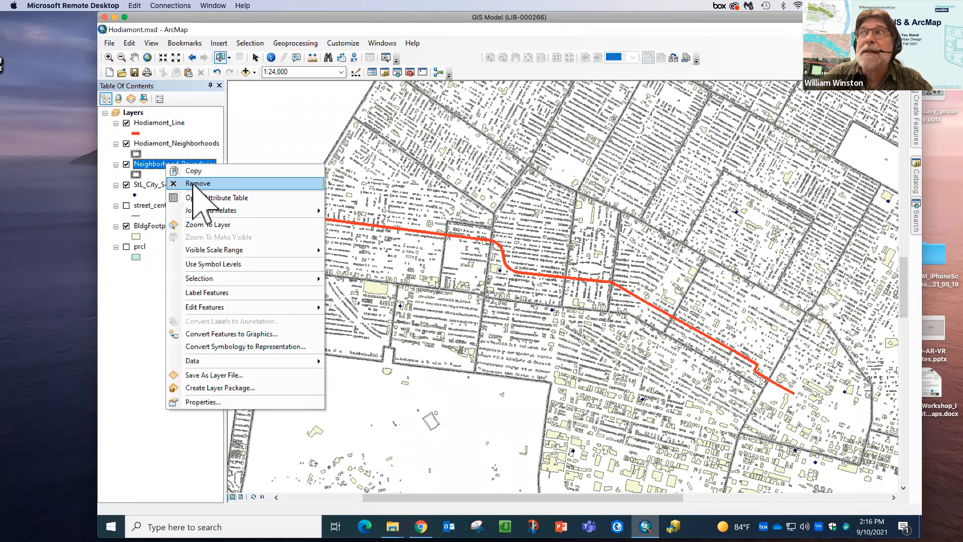
pyautogui.click(195, 183)
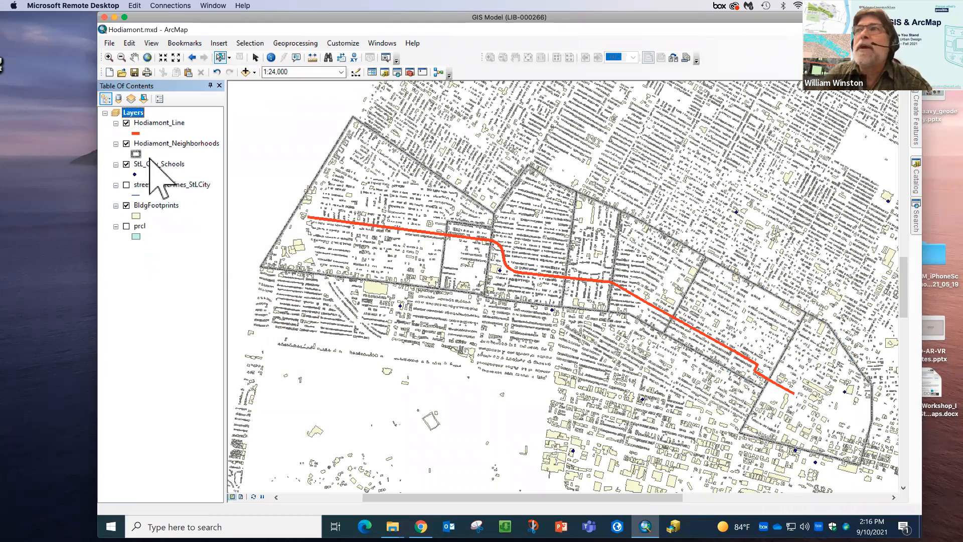
# Show the prcl and street_centerlines_StLCity layers on the map
pyautogui.click(126, 226)
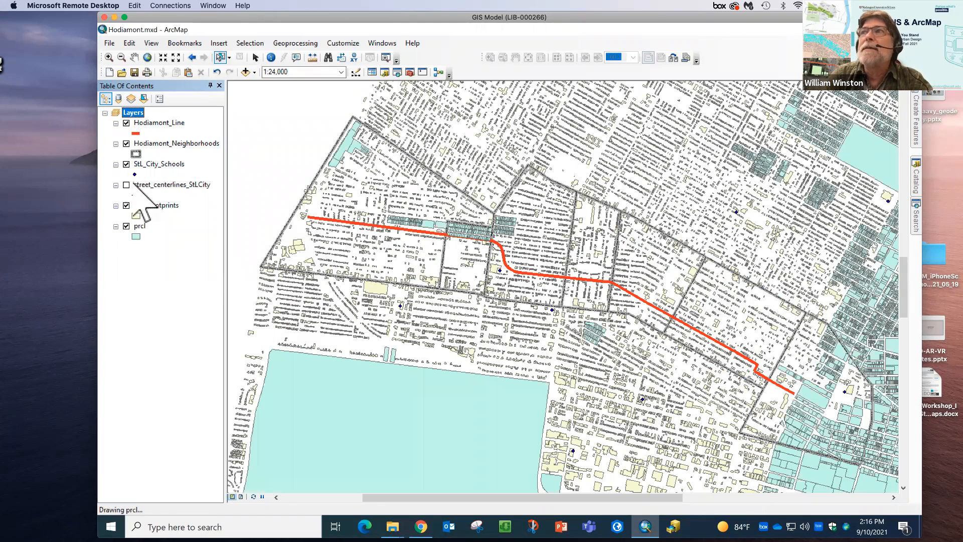
pyautogui.click(126, 185)
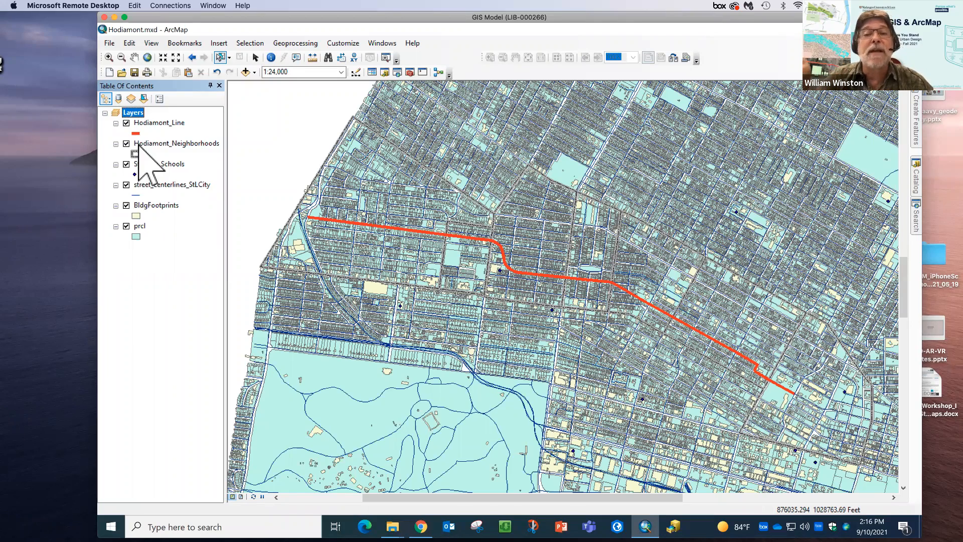
# Set up Select By Location with prcl as the target layer and Hodiamont_Neighborhoods as the source layer
pyautogui.click(251, 44)
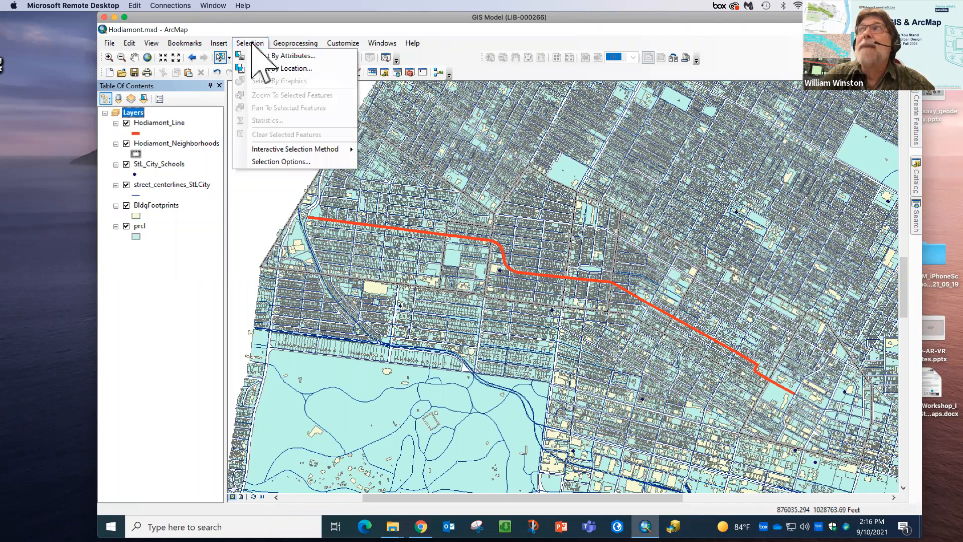
pyautogui.click(274, 70)
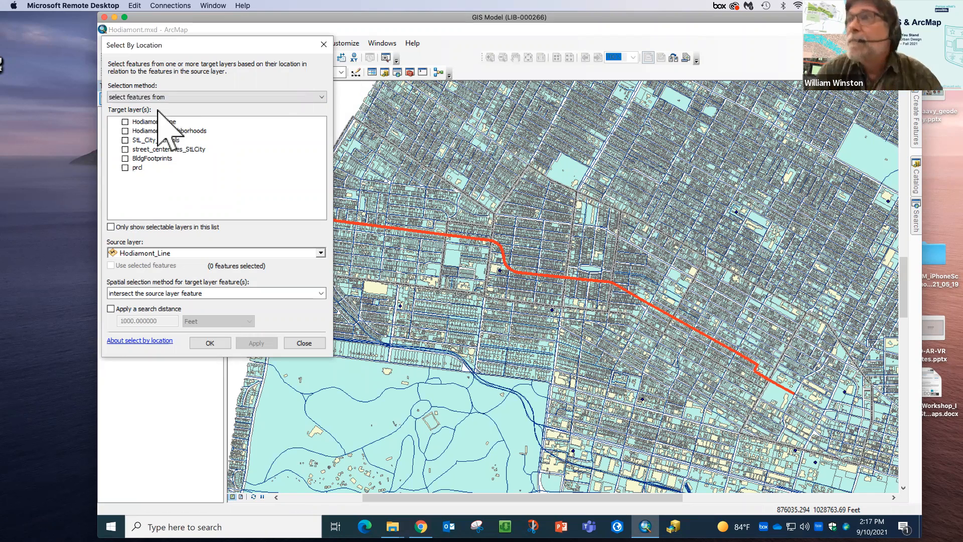
pyautogui.click(125, 168)
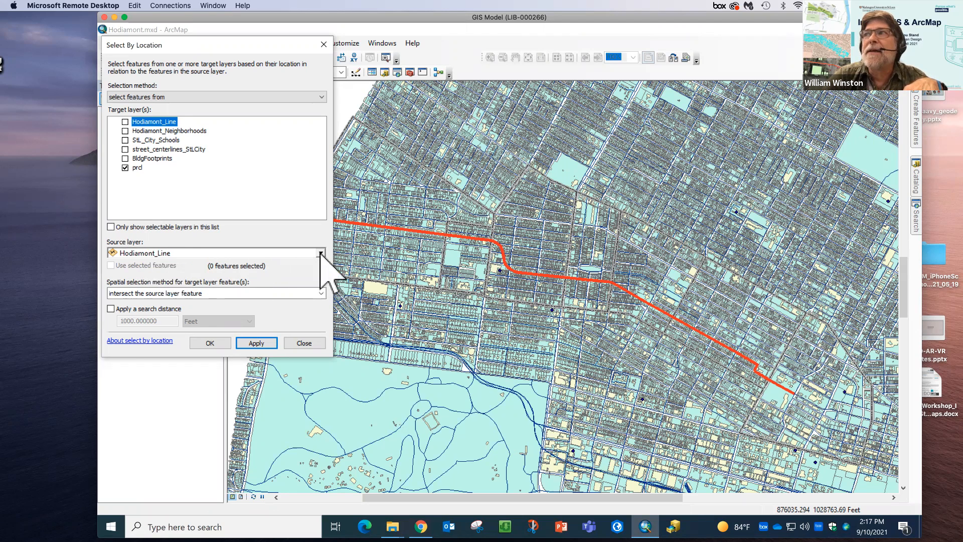
pyautogui.click(321, 253)
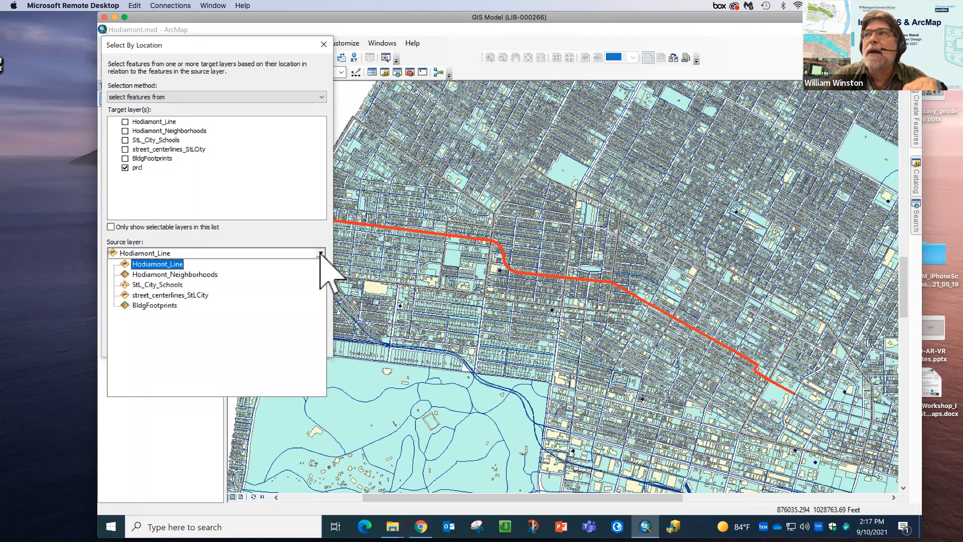
pyautogui.click(186, 275)
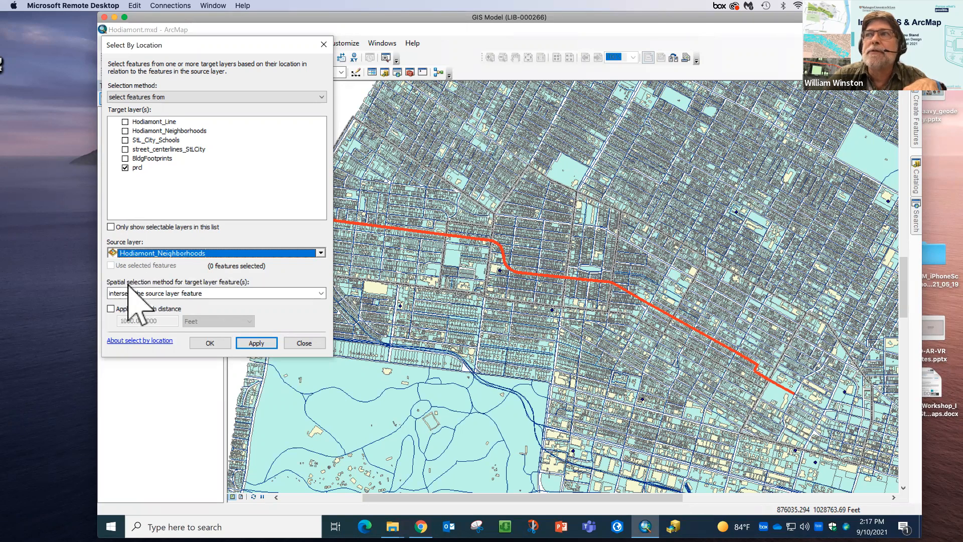
# Select the prcl parcels that intersect the Hodiamont_Neighborhoods source layer by location
pyautogui.click(321, 293)
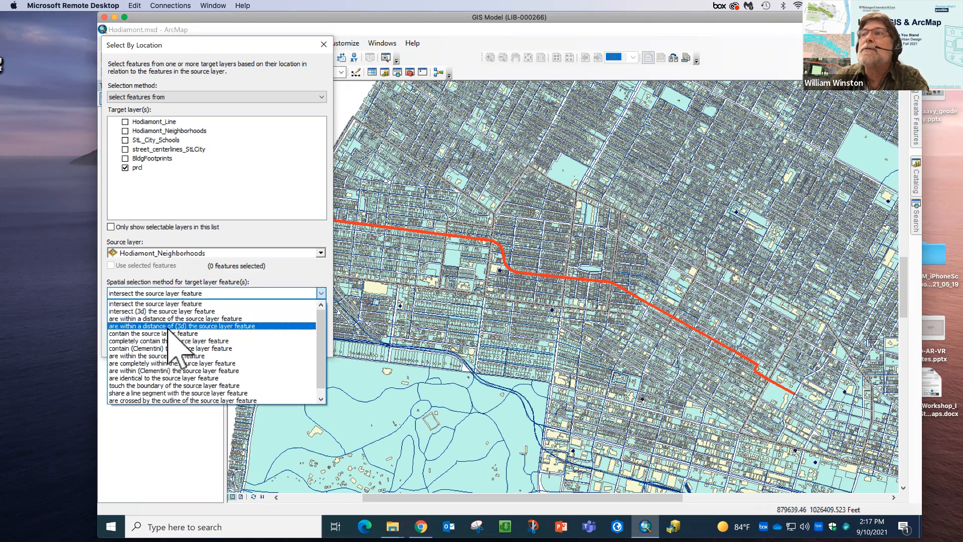
pyautogui.click(169, 303)
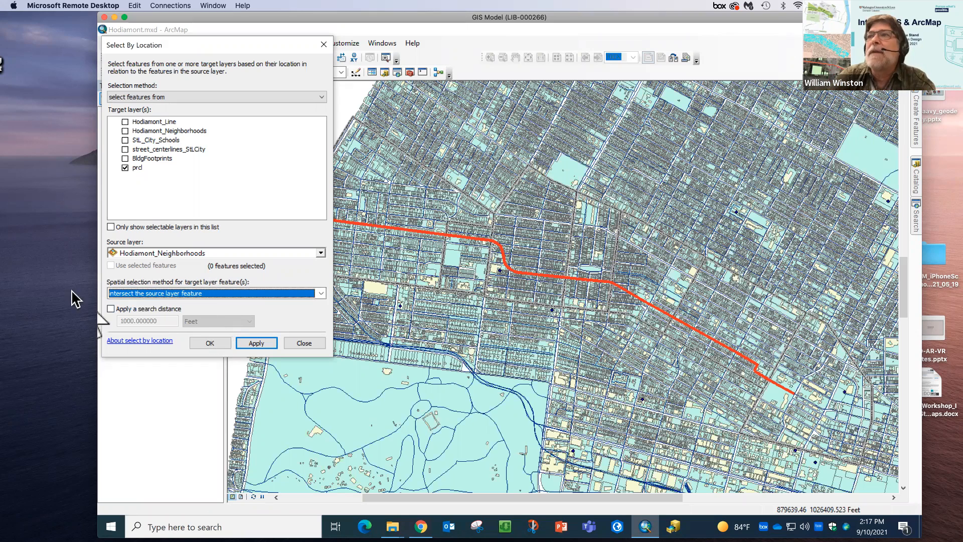
pyautogui.click(256, 344)
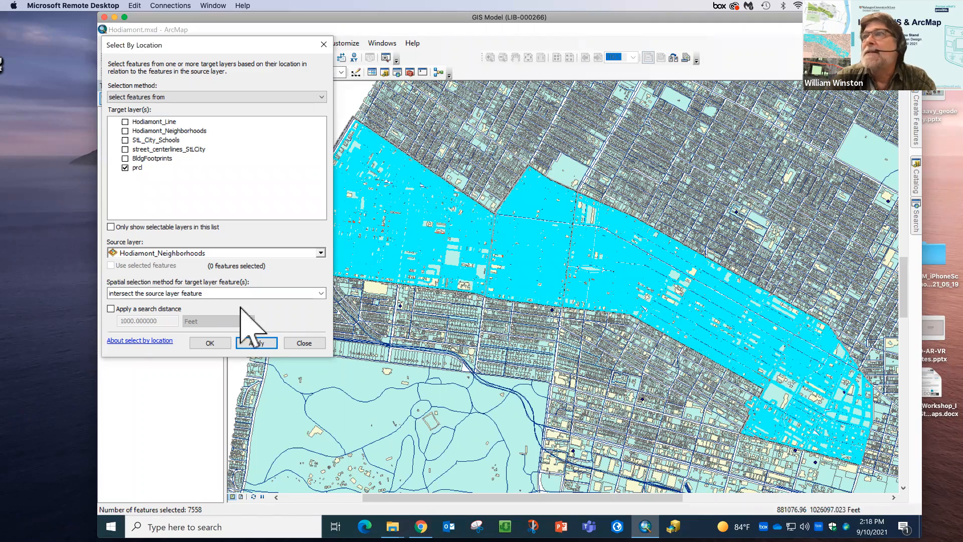
pyautogui.click(212, 344)
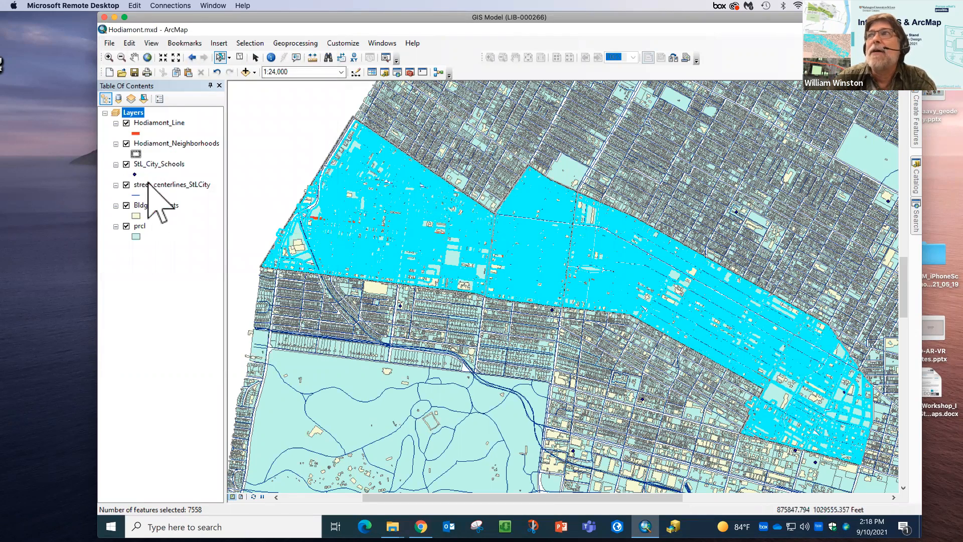
# Set up an export of the selected prcl features to a shapefile named Hodiamont_Parcels.shp in the ProjectData folder
pyautogui.rightClick(139, 227)
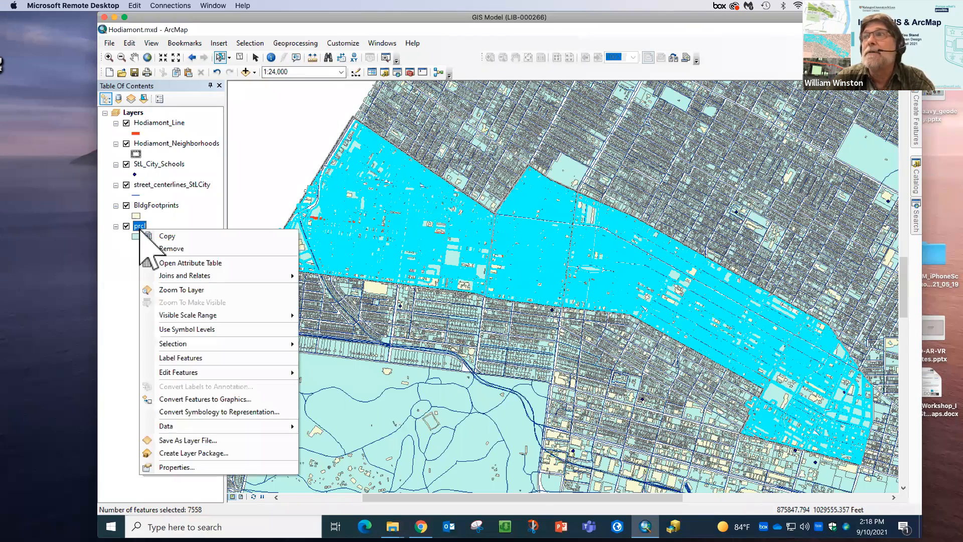
pyautogui.moveTo(290, 426)
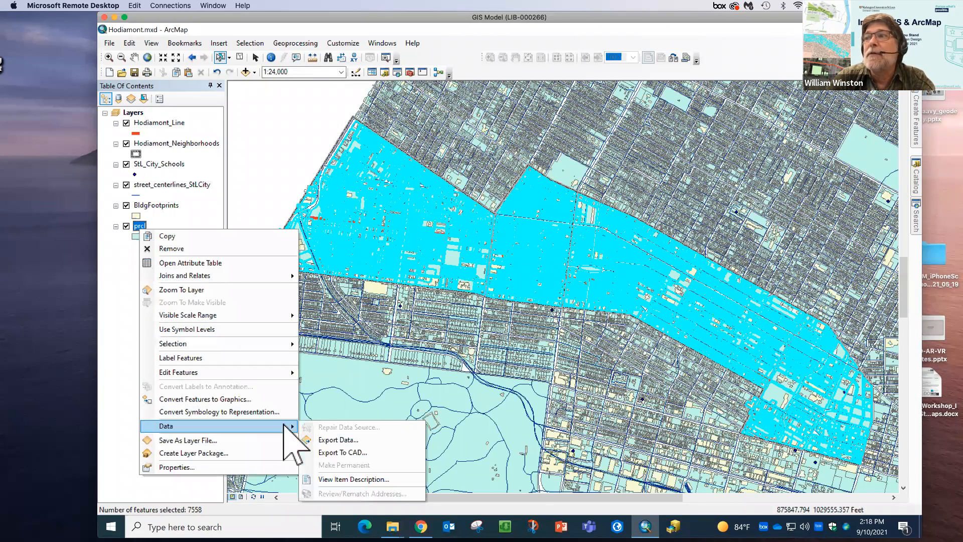
pyautogui.click(333, 440)
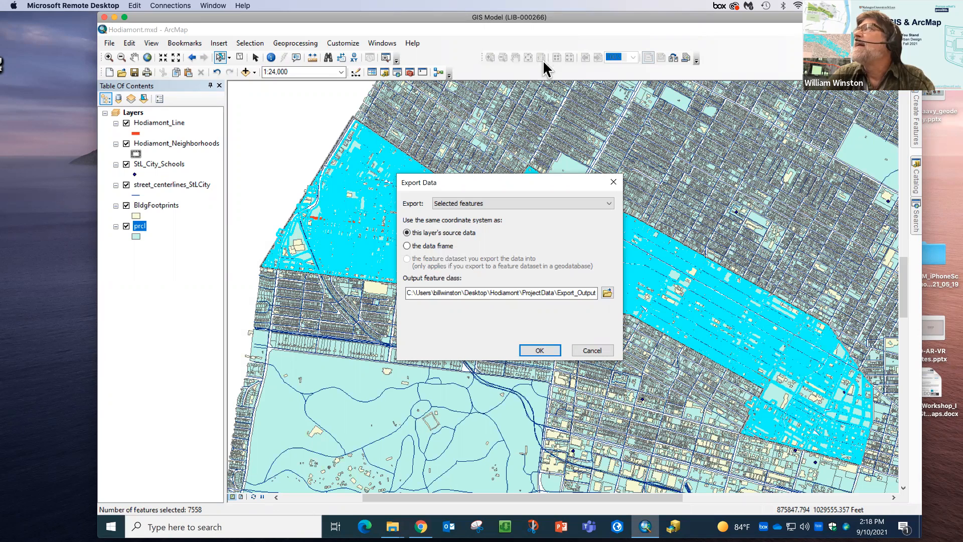
pyautogui.click(607, 292)
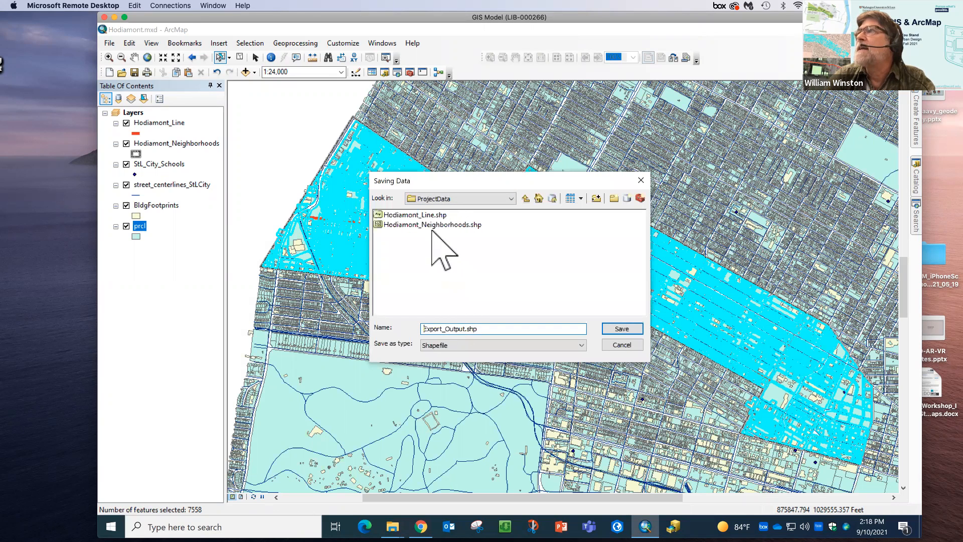
pyautogui.click(424, 215)
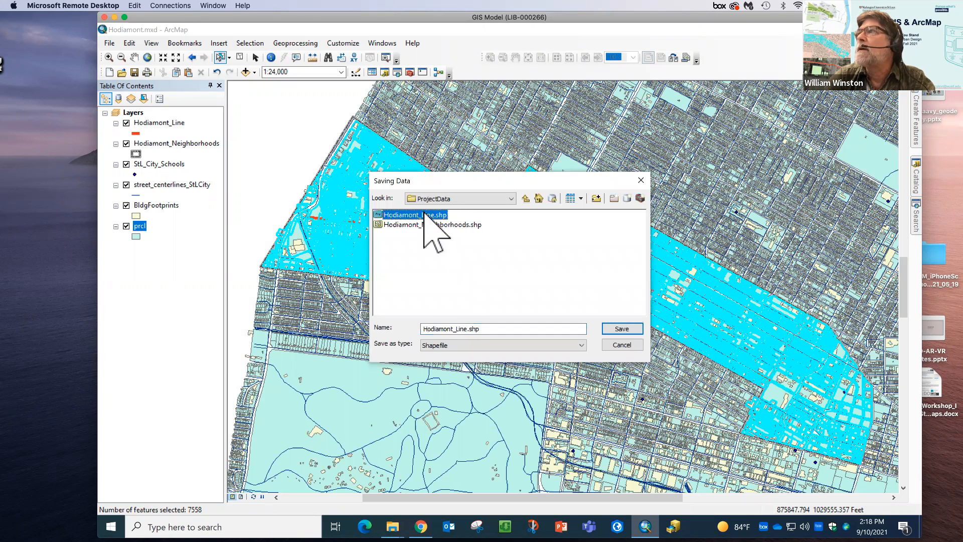
pyautogui.click(467, 329)
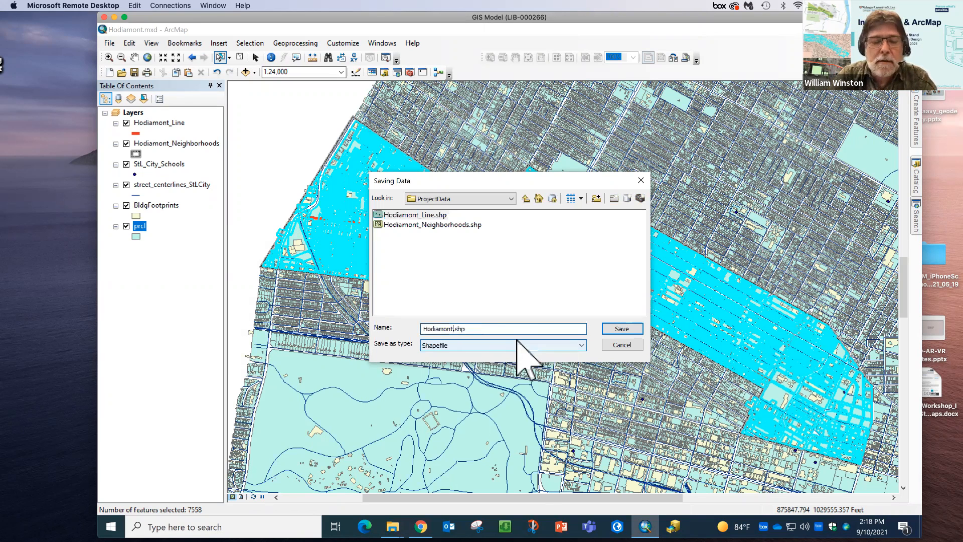
pyautogui.write('_Parcels')
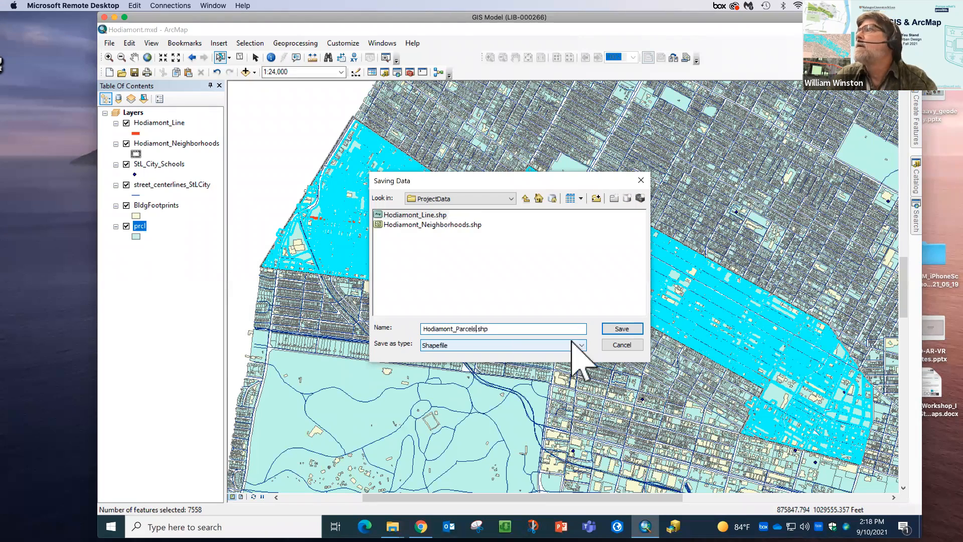
pyautogui.click(616, 330)
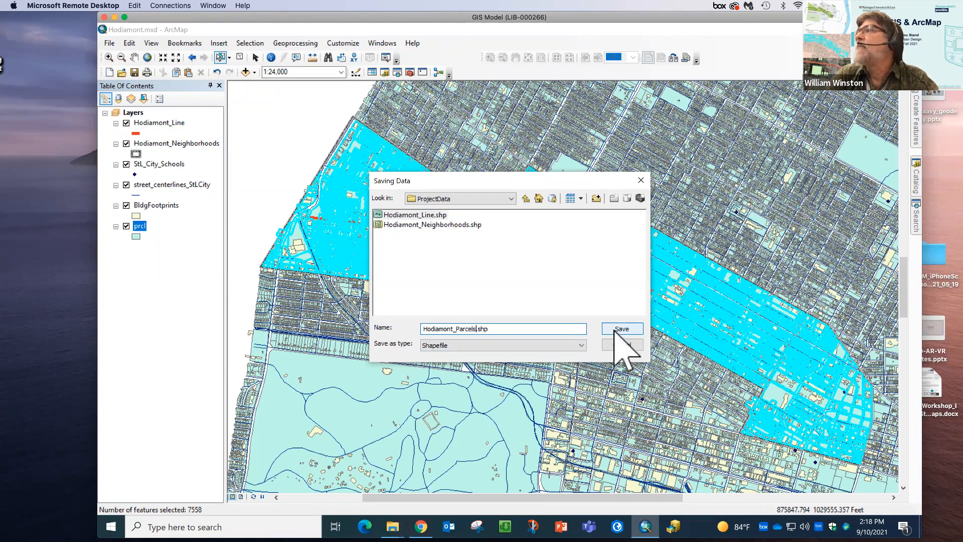
# Run the parcel export with the result added to the map as a layer, and hide the original prcl layer
pyautogui.click(543, 349)
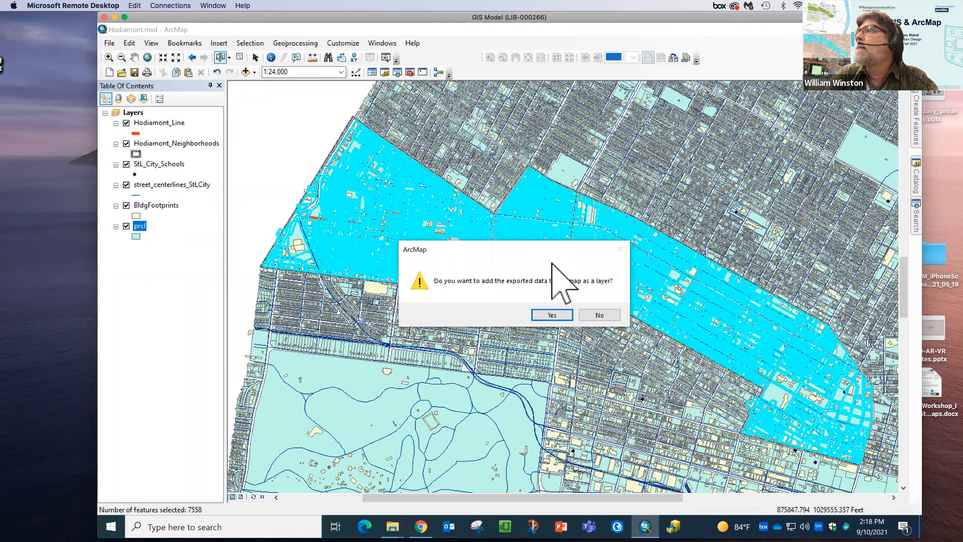
pyautogui.click(558, 316)
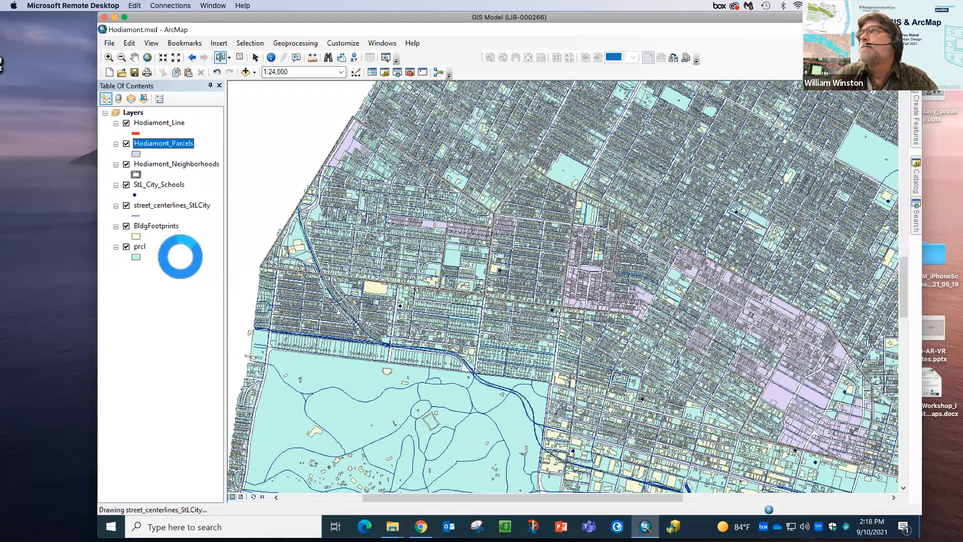
pyautogui.click(126, 247)
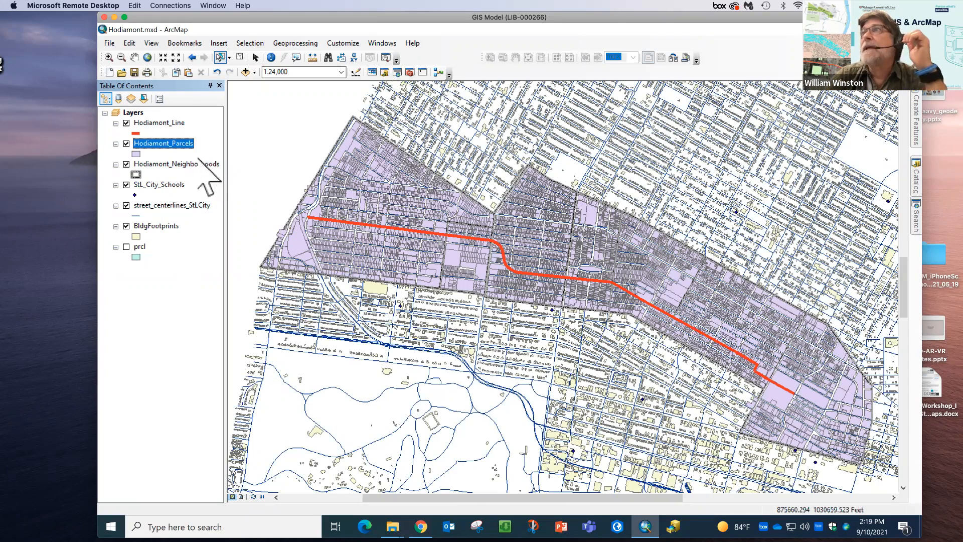
# Set up a new selection by location with BldgFootprints as the only target layer and Hodiamont_Line as the source layer
pyautogui.click(250, 43)
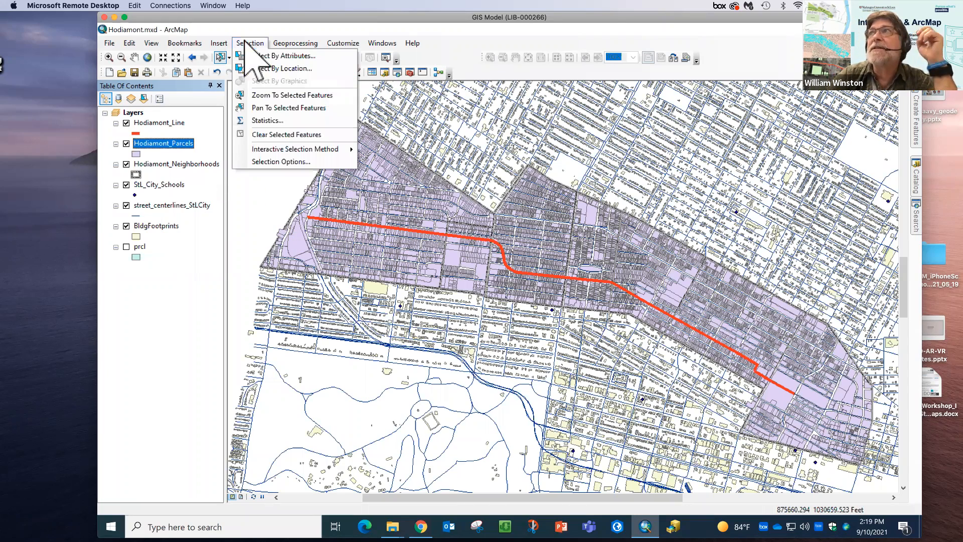
pyautogui.click(270, 69)
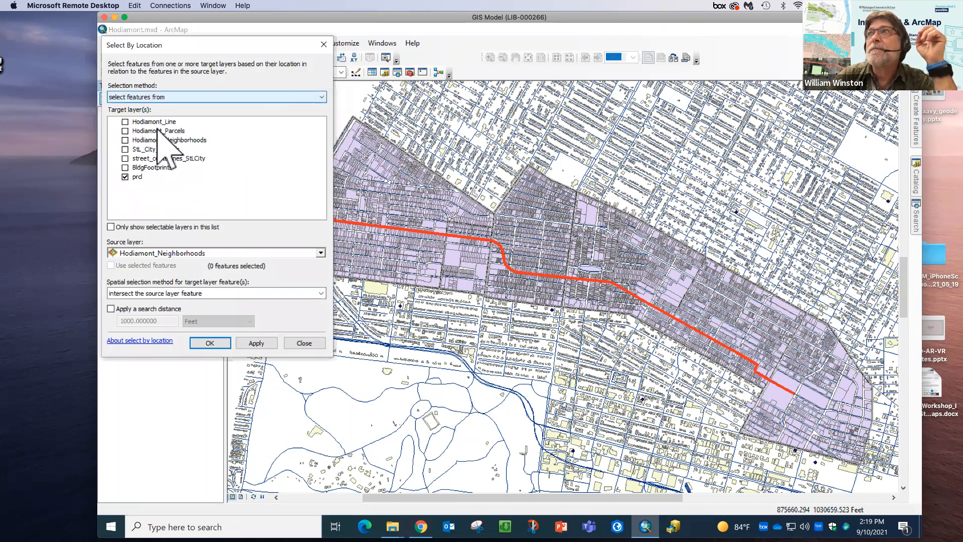
pyautogui.click(125, 176)
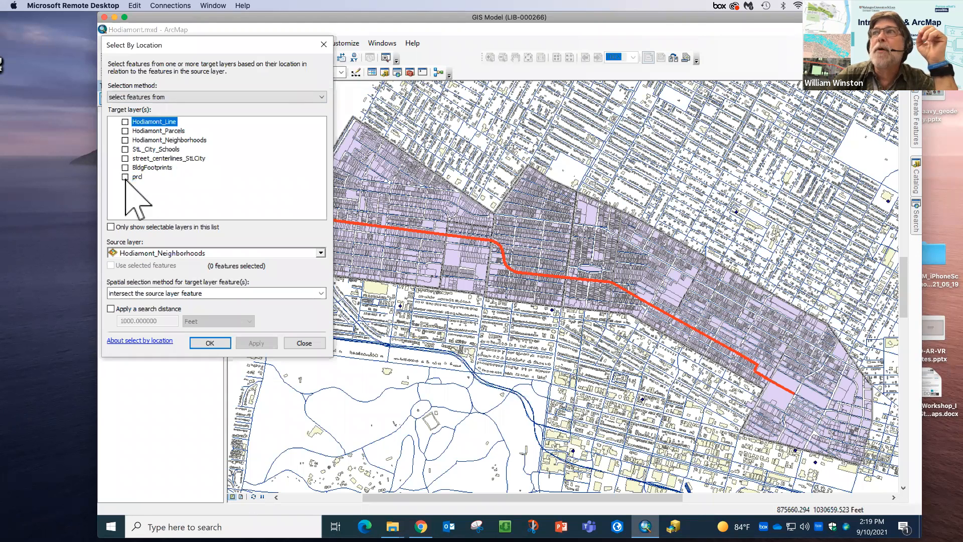
pyautogui.click(125, 167)
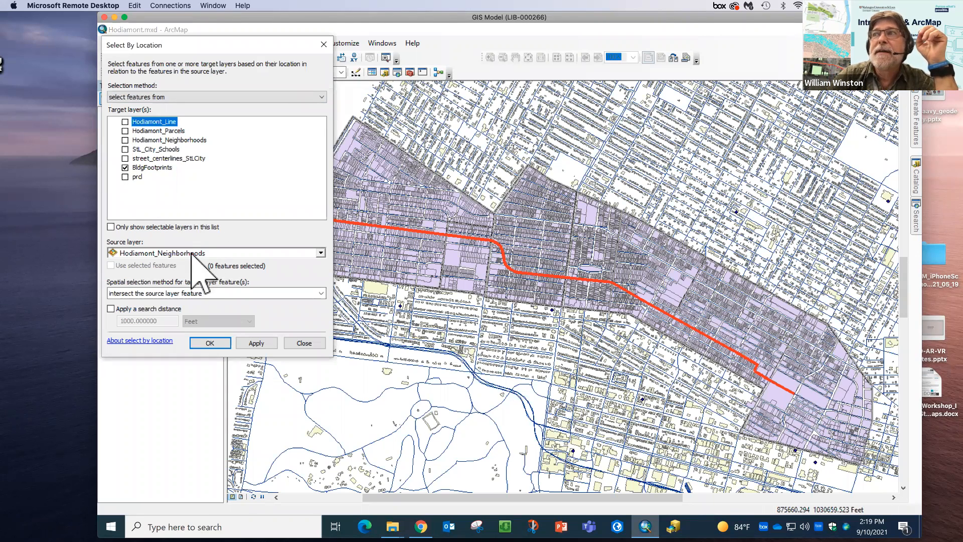
pyautogui.click(320, 253)
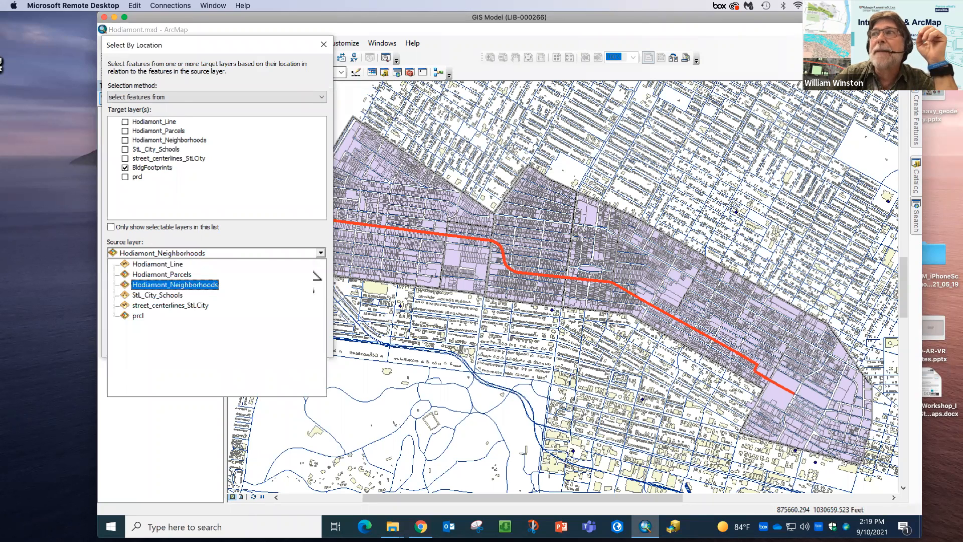
pyautogui.click(179, 269)
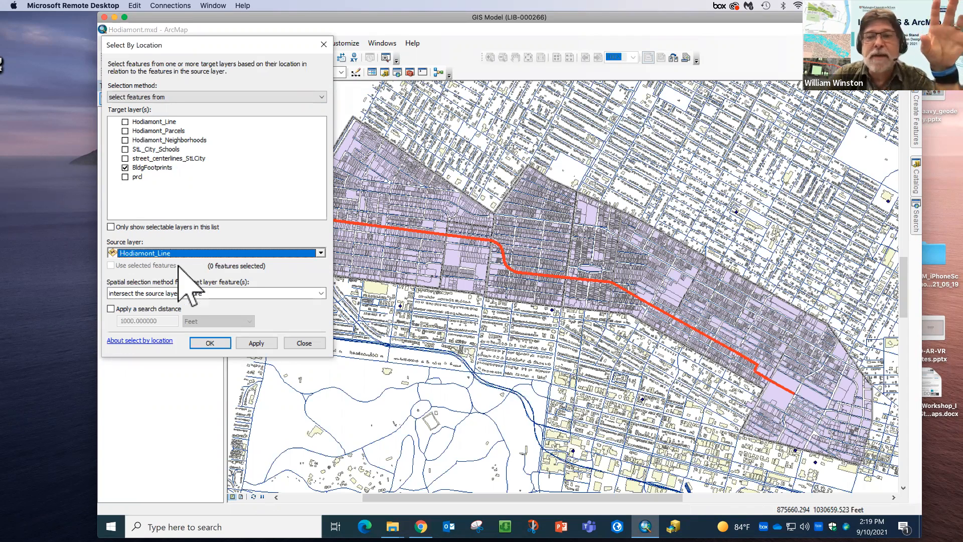
# Select the building footprints that are within a distance of 1000 feet of the Hodiamont line
pyautogui.click(120, 294)
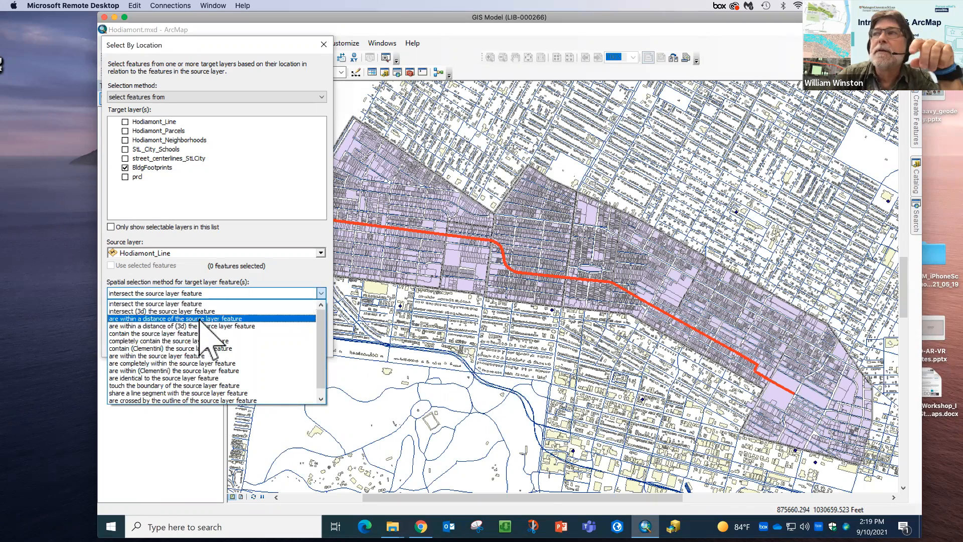
pyautogui.click(247, 320)
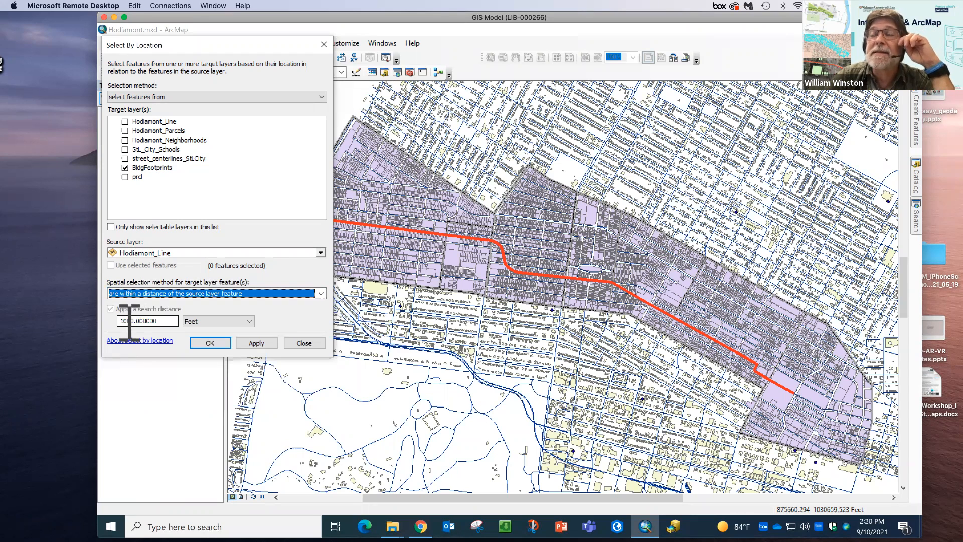
pyautogui.click(254, 344)
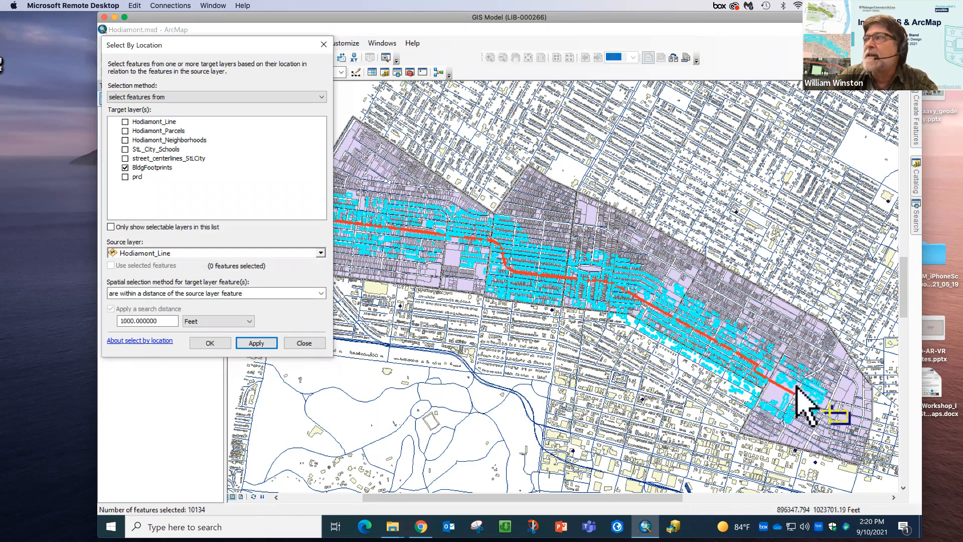
pyautogui.moveTo(254, 48); pyautogui.dragTo(155, 155)
pyautogui.moveTo(244, 123); pyautogui.dragTo(282, 91)
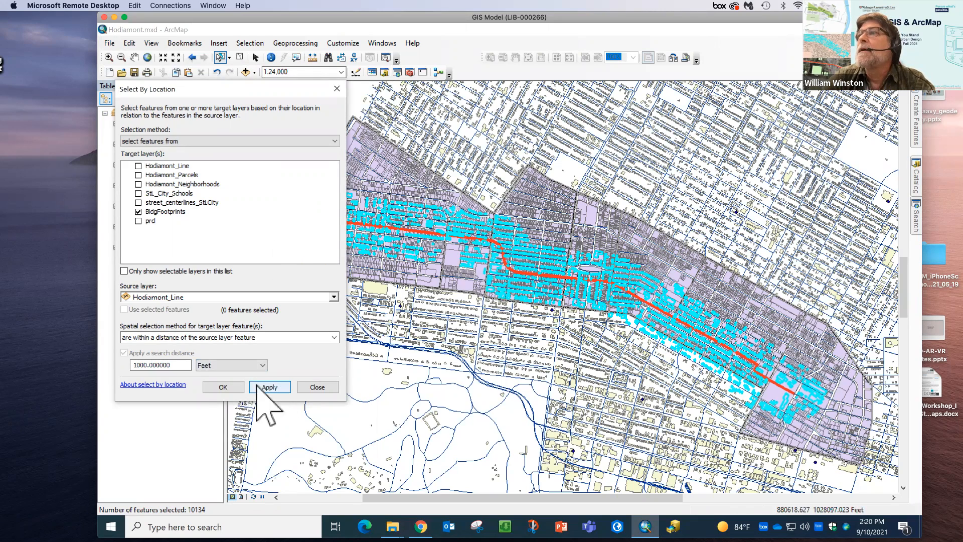
pyautogui.click(223, 387)
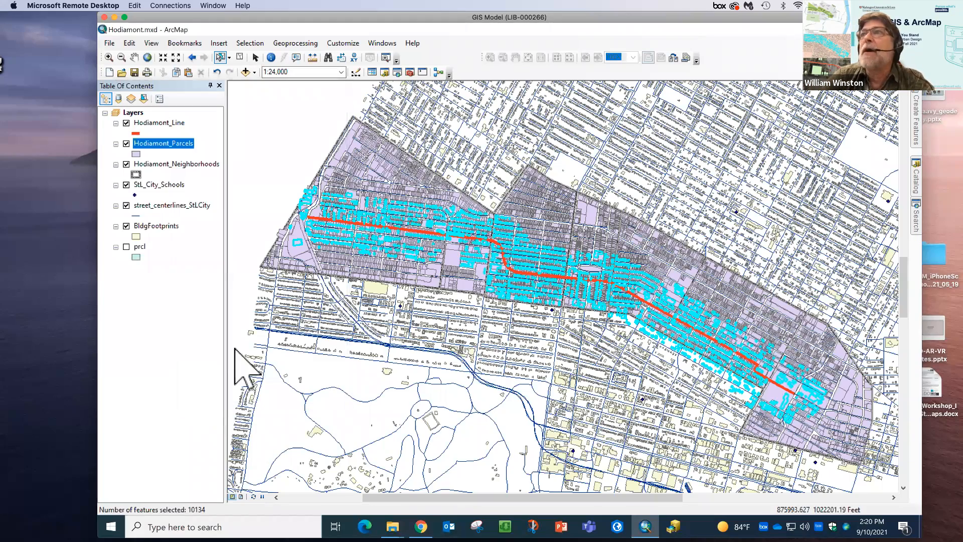
# Set up an export of the selected BldgFootprints features to a shapefile named Hodiamont_Bldgs.shp in the ProjectData folder
pyautogui.click(158, 226)
pyautogui.rightClick(158, 229)
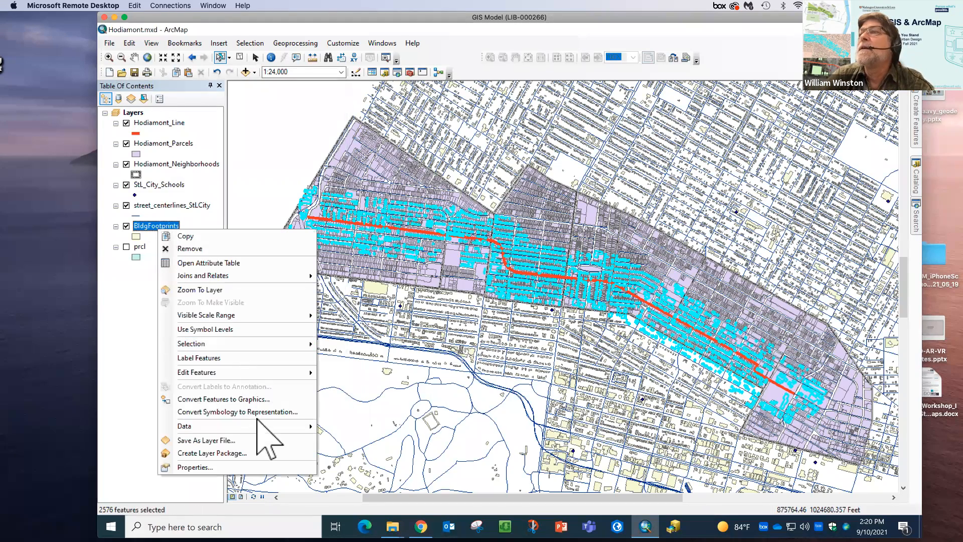
pyautogui.moveTo(270, 426)
pyautogui.click(335, 439)
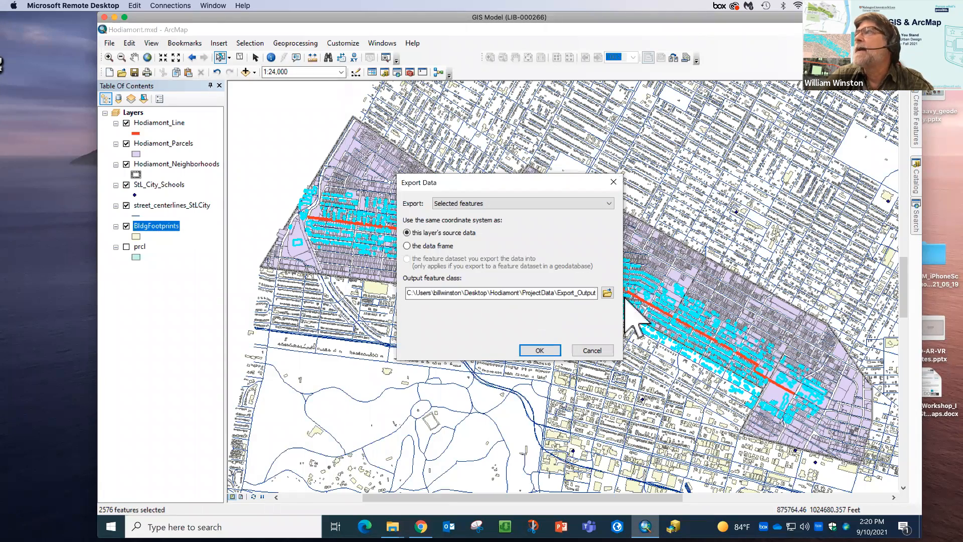
pyautogui.click(607, 292)
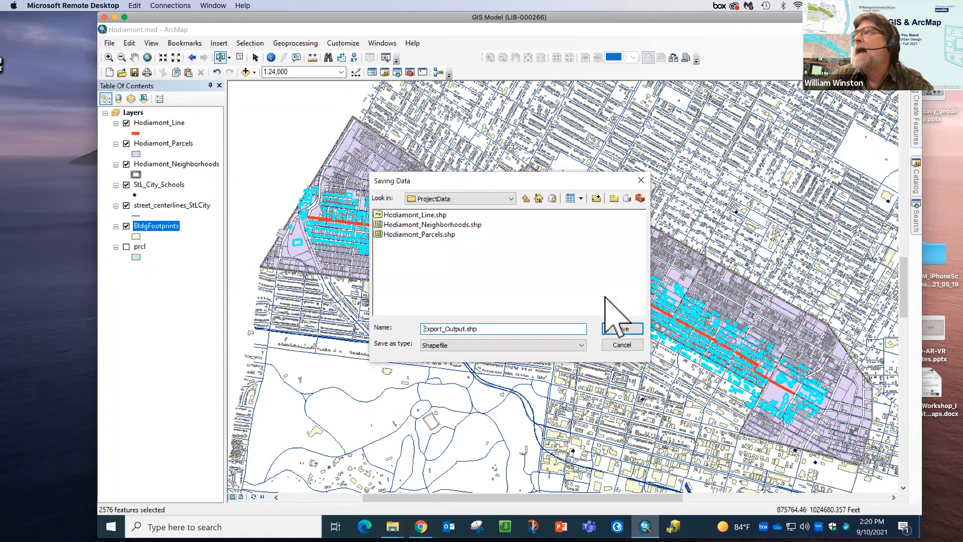
pyautogui.click(433, 234)
pyautogui.click(473, 329)
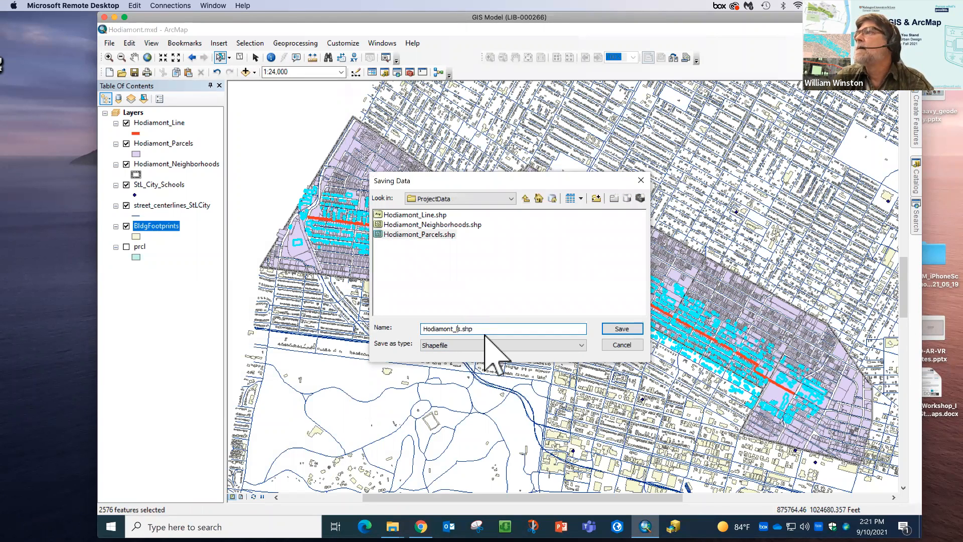
pyautogui.write('Bld')
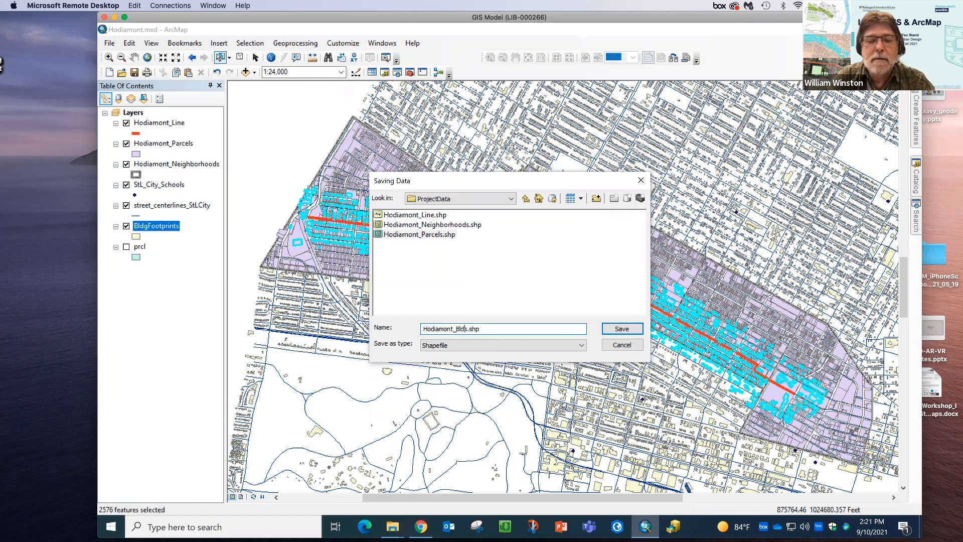
pyautogui.write('g')
pyautogui.press('Return')
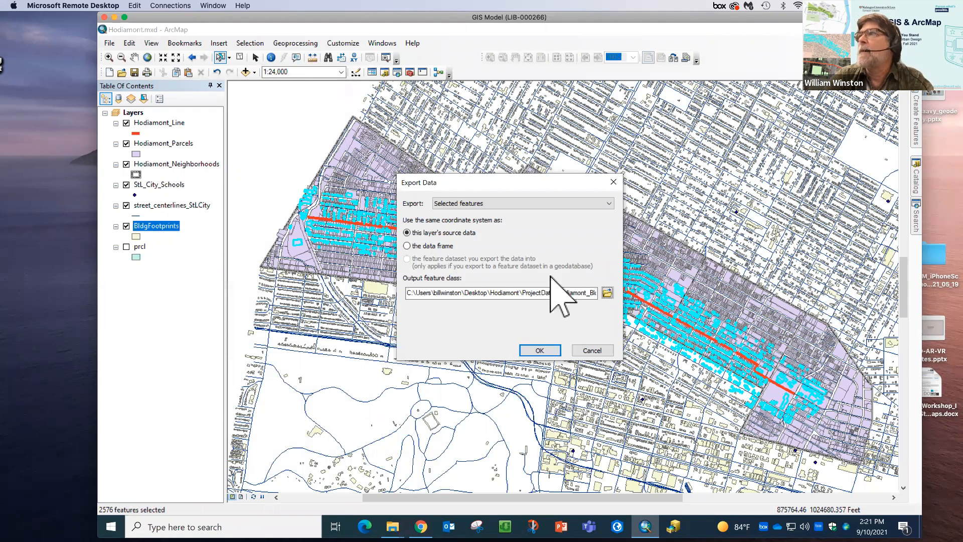
# Run the building export with the result added to the map, and remove the original BldgFootprints layer
pyautogui.click(539, 350)
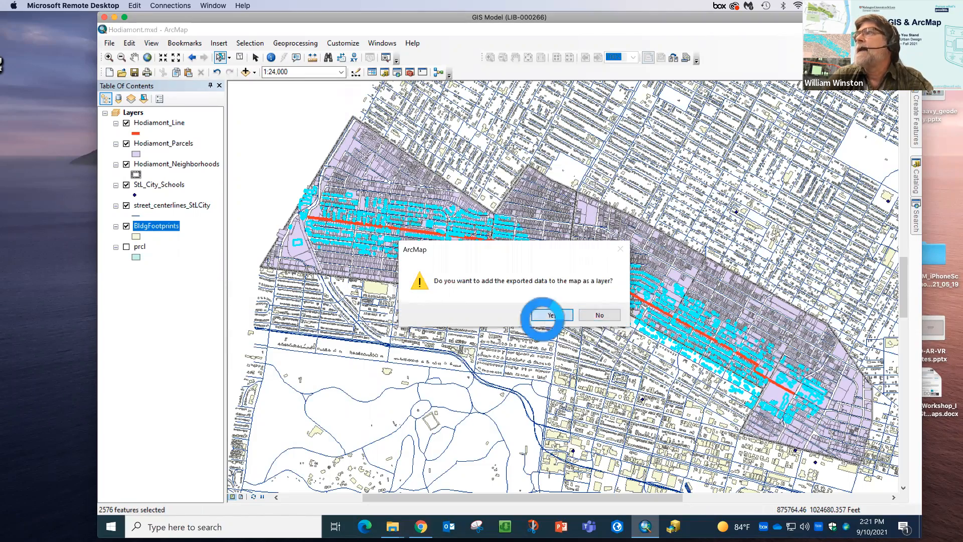
pyautogui.click(552, 314)
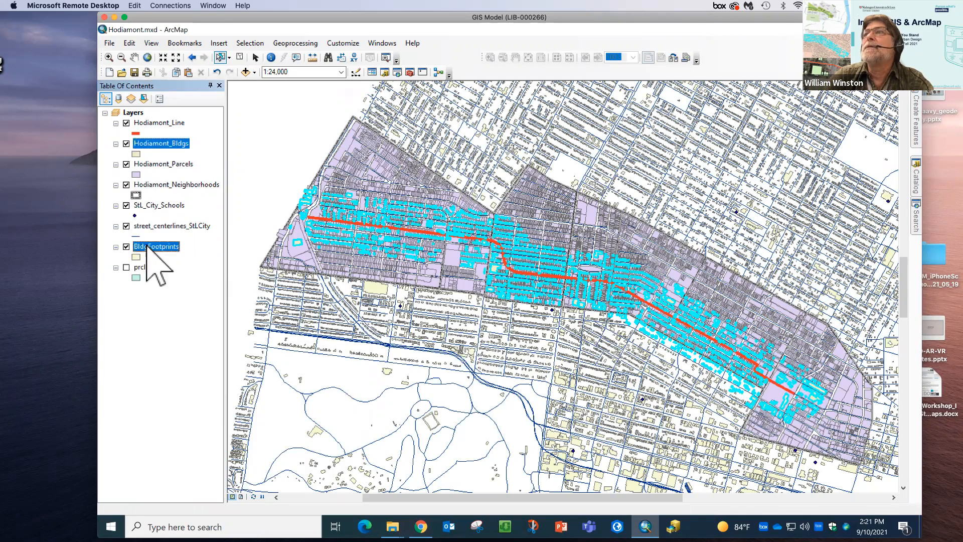
pyautogui.rightClick(149, 247)
pyautogui.click(166, 262)
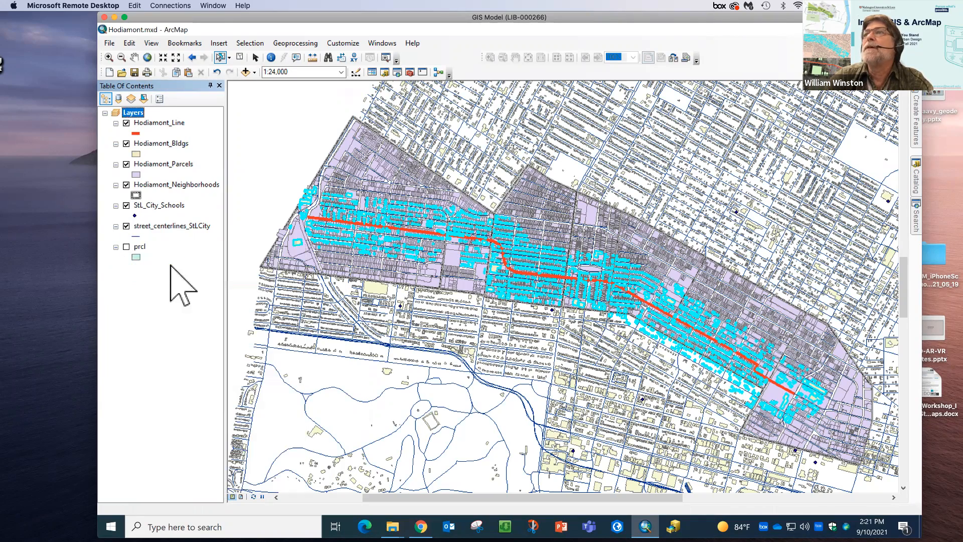
# Remove the prcl layer from the map
pyautogui.rightClick(140, 246)
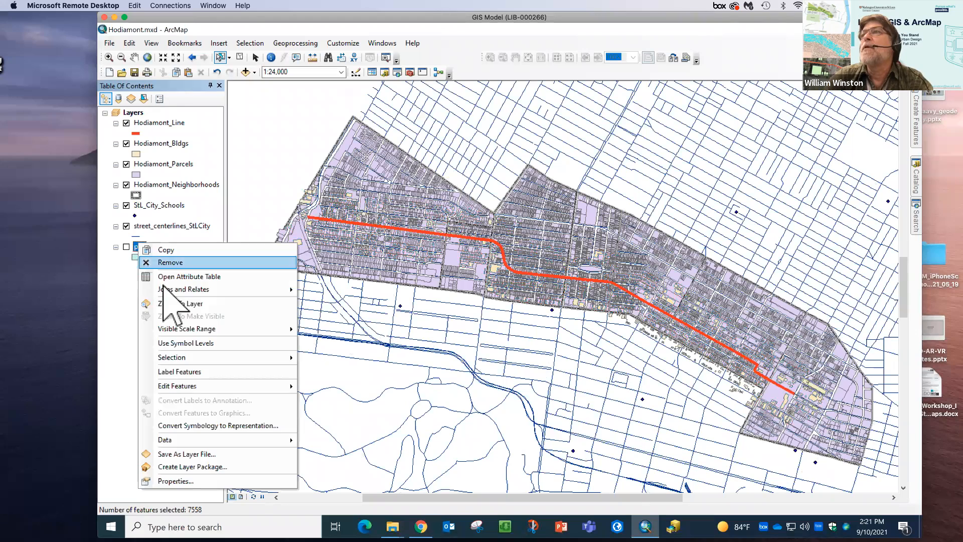
pyautogui.click(172, 261)
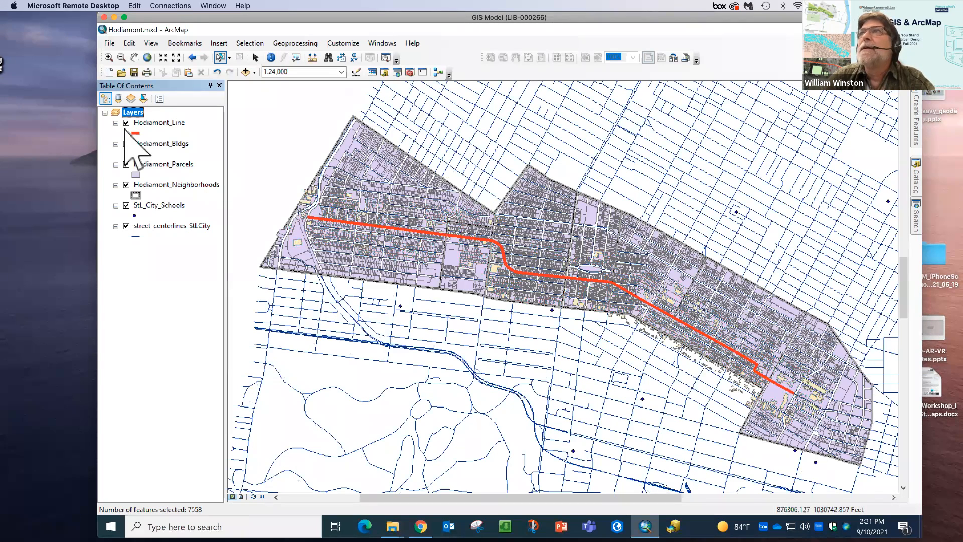
# Try to select by location the street_centerlines_StLCity features that are within the Hodiamont_Neighborhoods layer, with no search distance applied
pyautogui.click(243, 44)
pyautogui.click(270, 72)
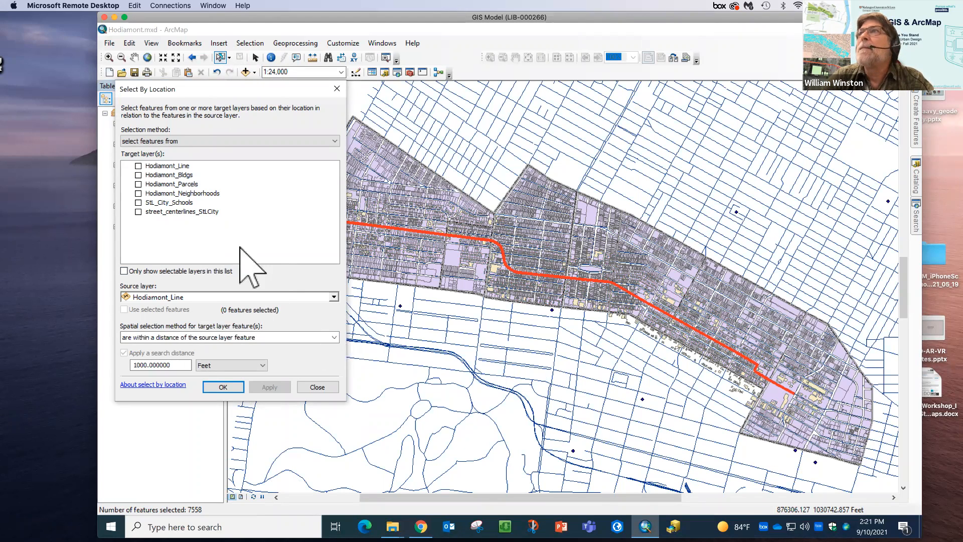
pyautogui.click(138, 212)
pyautogui.click(334, 296)
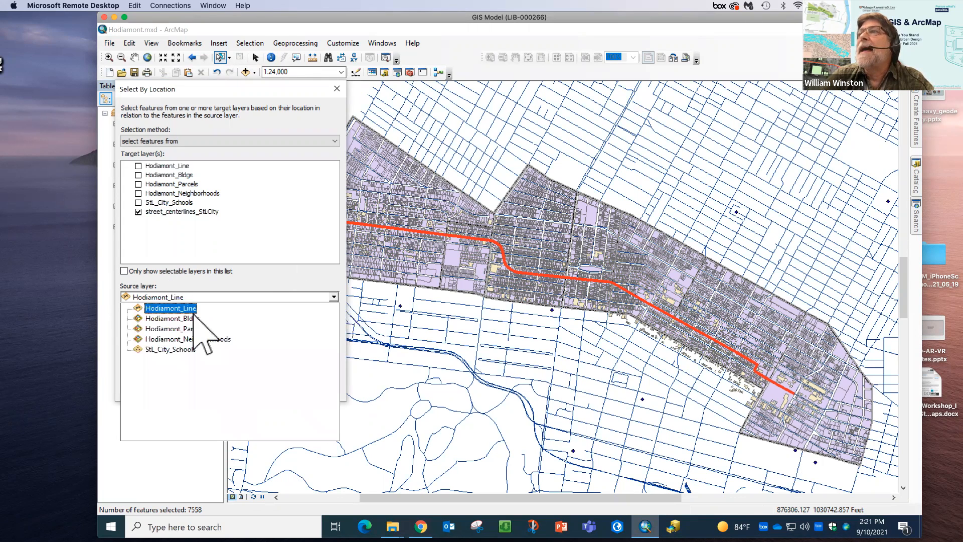
pyautogui.click(203, 339)
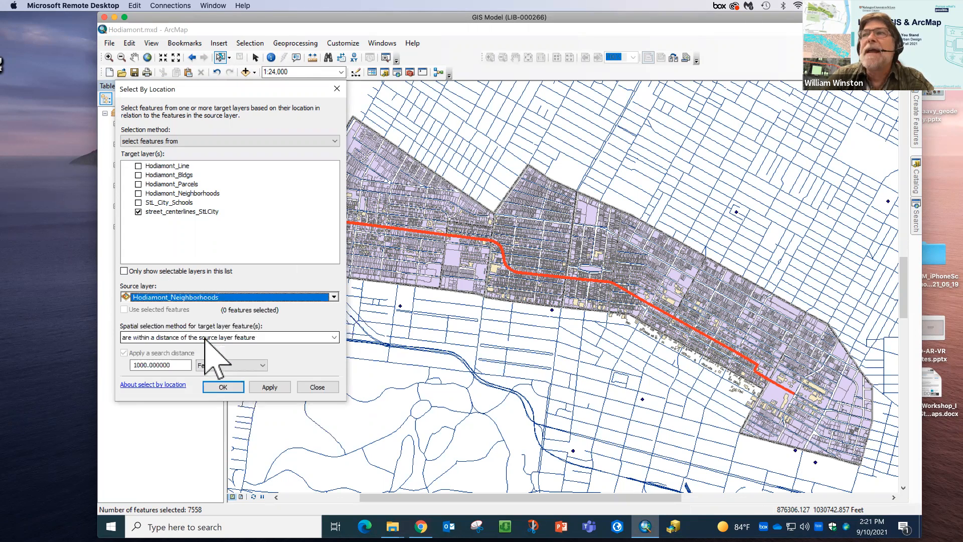
pyautogui.click(334, 337)
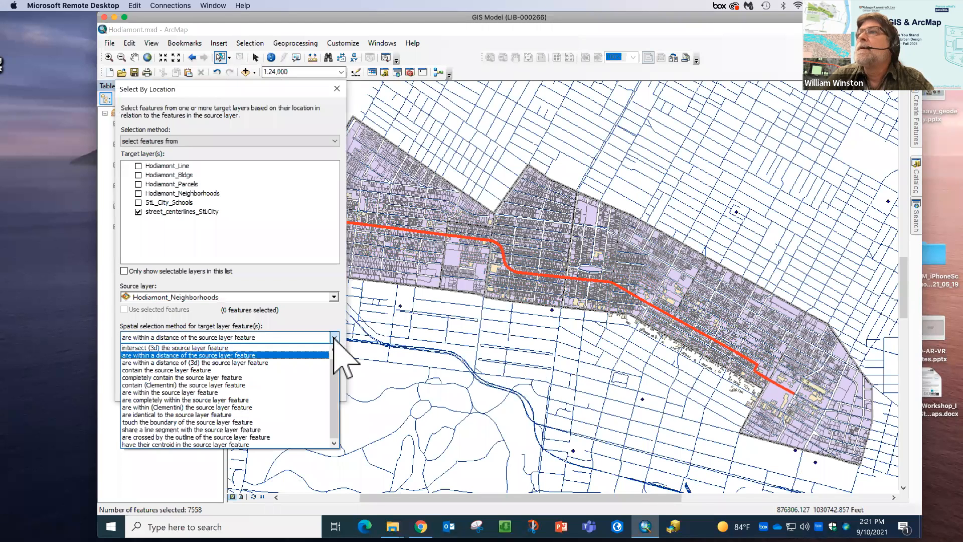
pyautogui.click(188, 393)
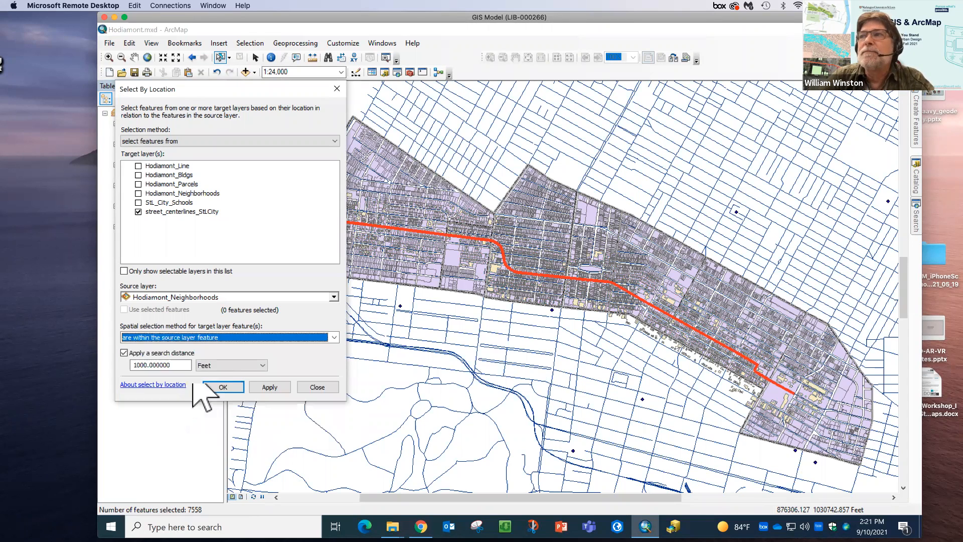
pyautogui.click(124, 353)
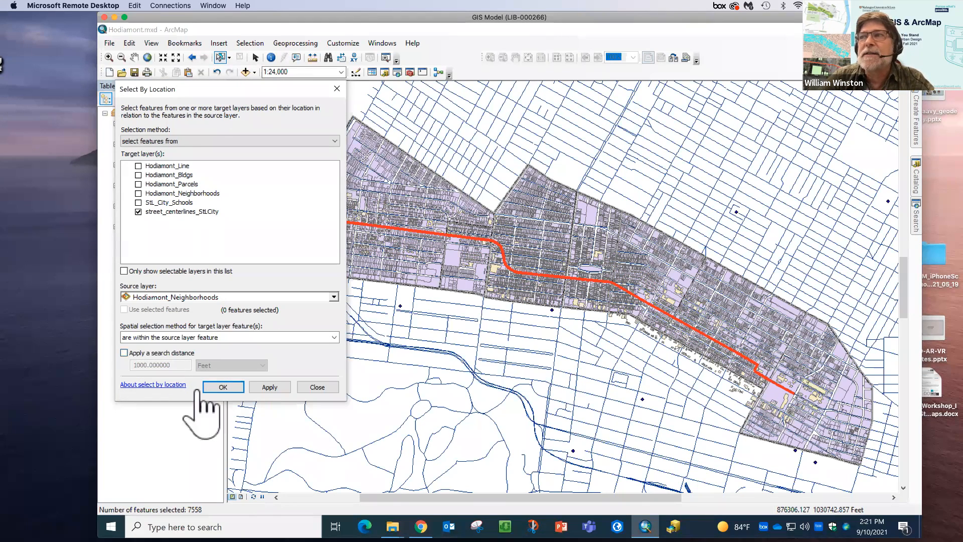
pyautogui.click(268, 387)
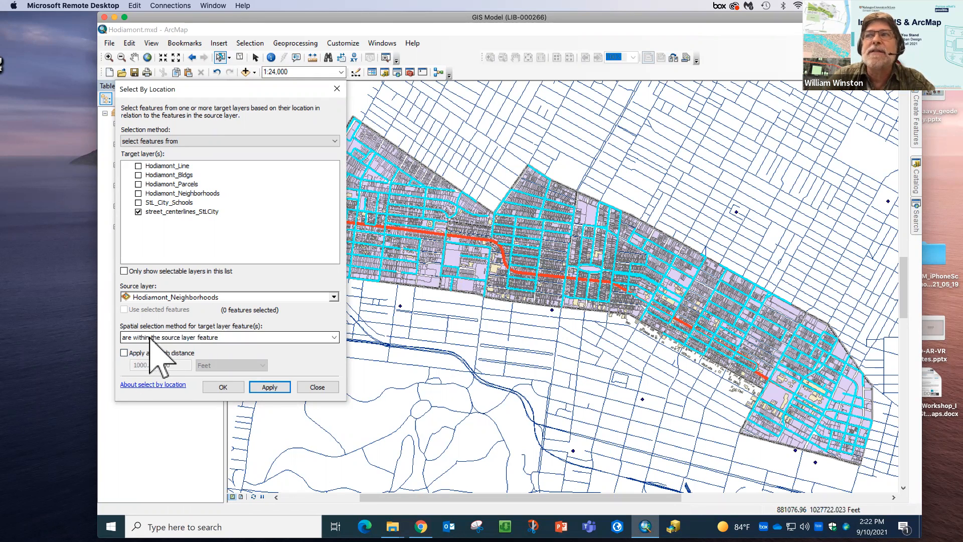
# Try selecting the street centerlines that intersect (3d) the Hodiamont neighborhoods, then clear the selection
pyautogui.click(334, 338)
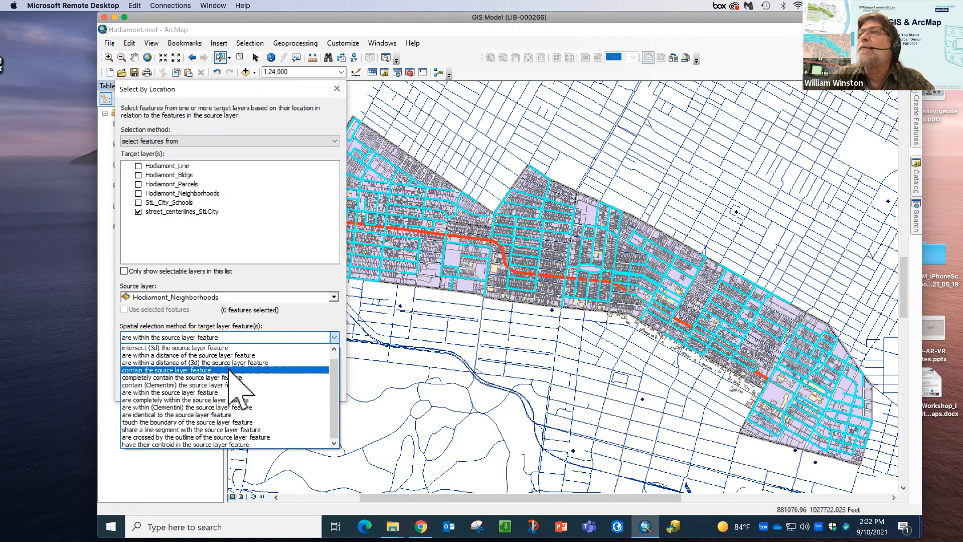
pyautogui.click(222, 347)
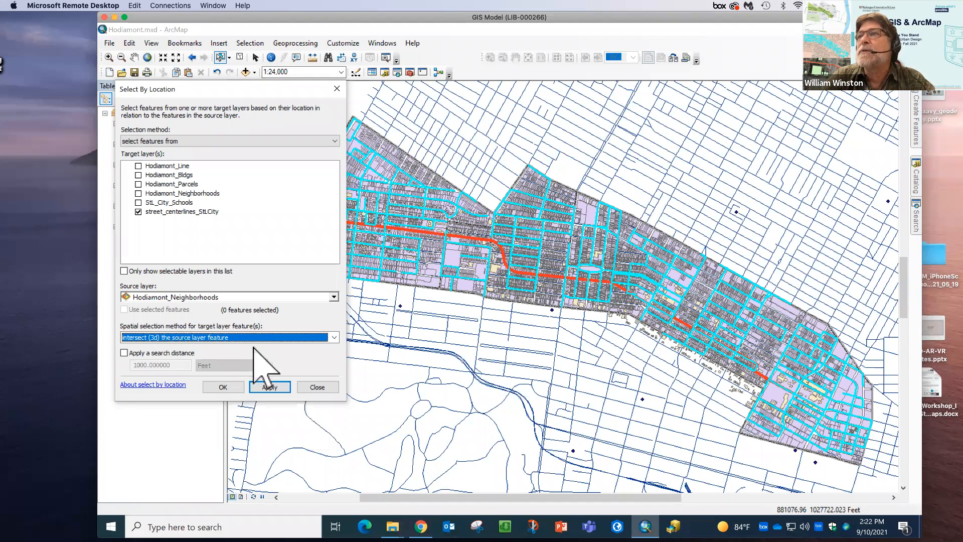
pyautogui.click(268, 387)
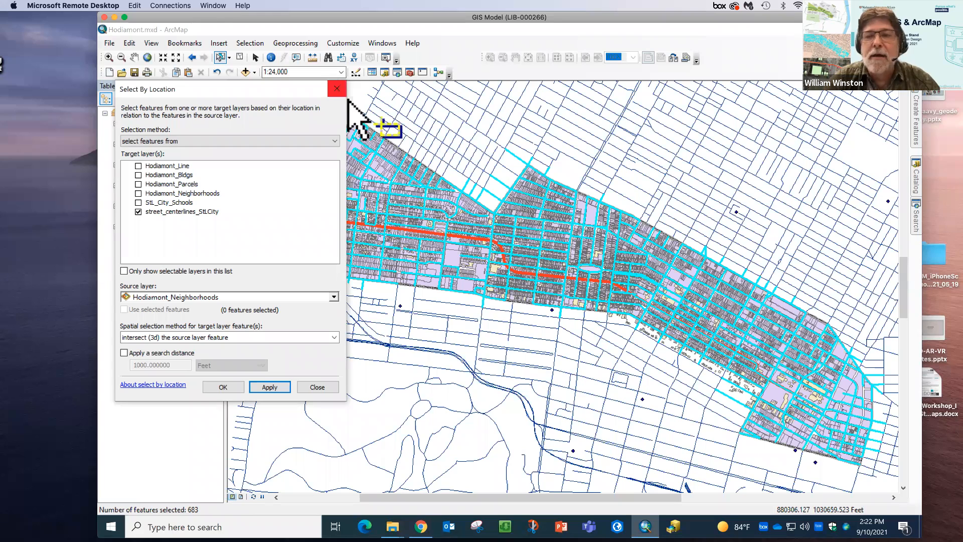
pyautogui.click(307, 386)
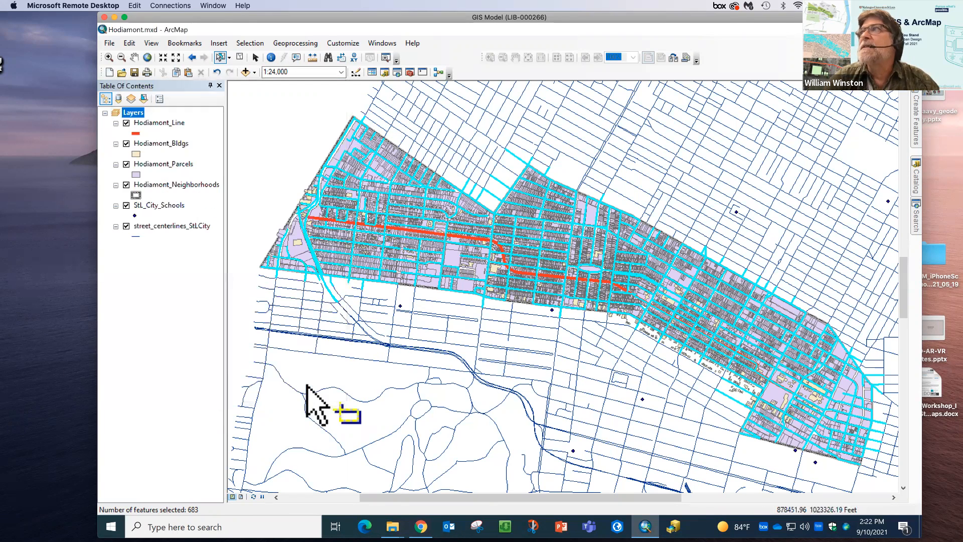
pyautogui.click(240, 58)
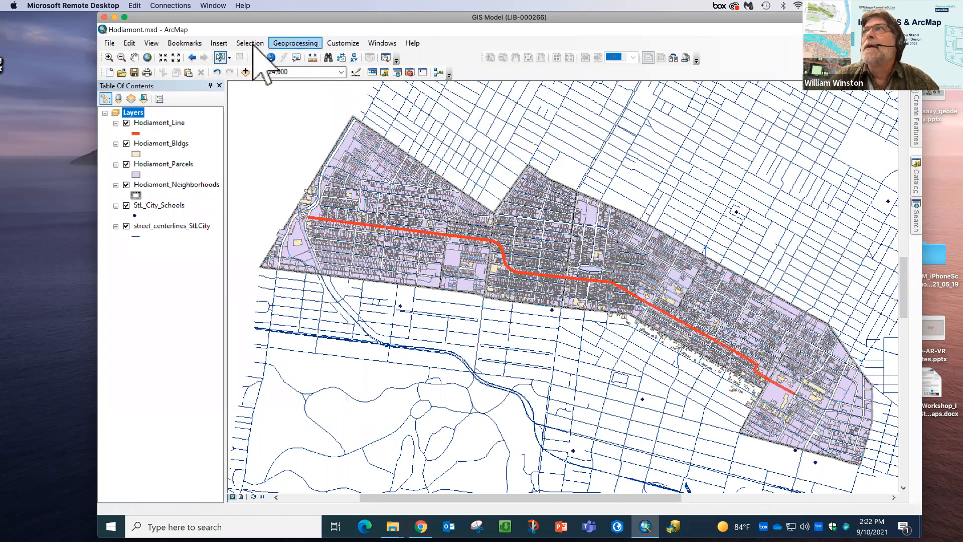
# Open the Clip geoprocessing tool and consult its help on the input features and clip features
pyautogui.click(288, 44)
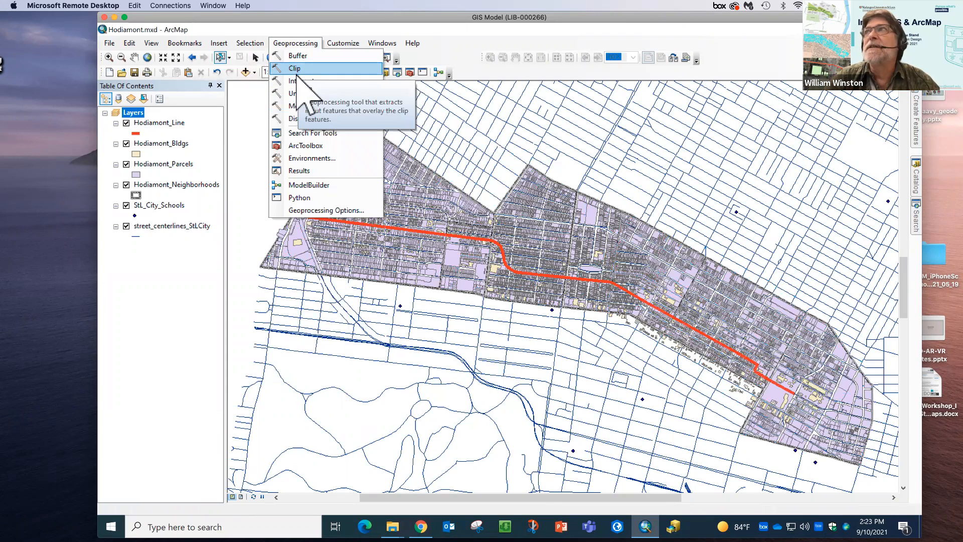
pyautogui.click(295, 69)
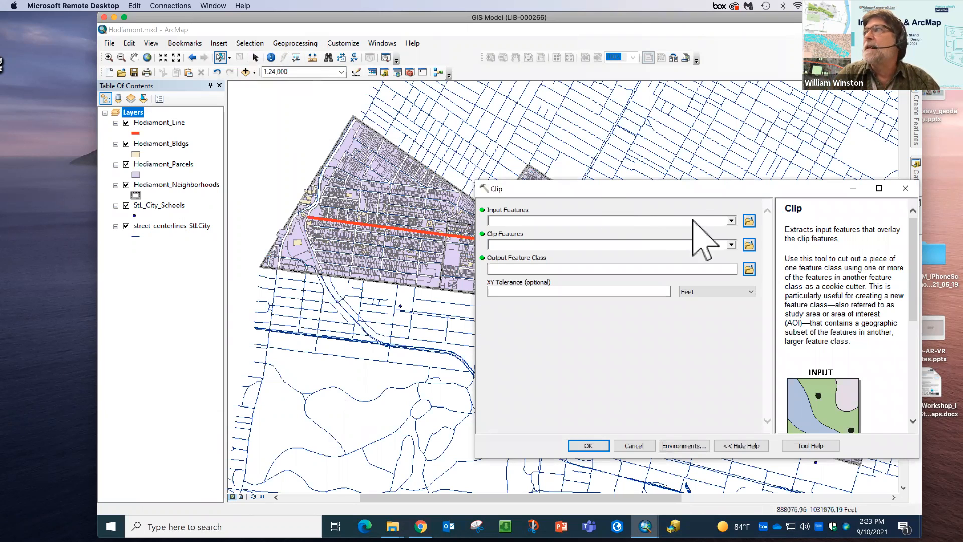
pyautogui.click(731, 221)
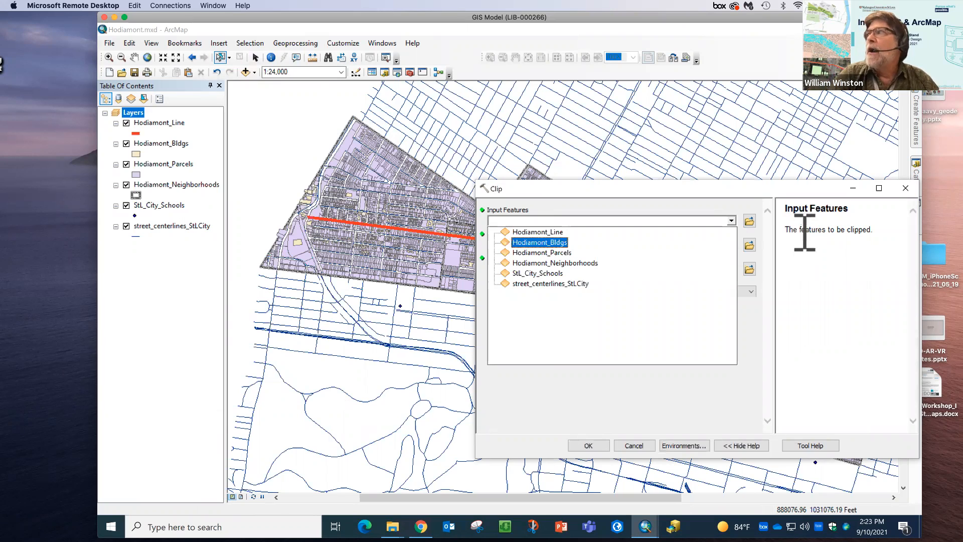
pyautogui.click(799, 191)
pyautogui.moveTo(545, 188); pyautogui.dragTo(375, 183)
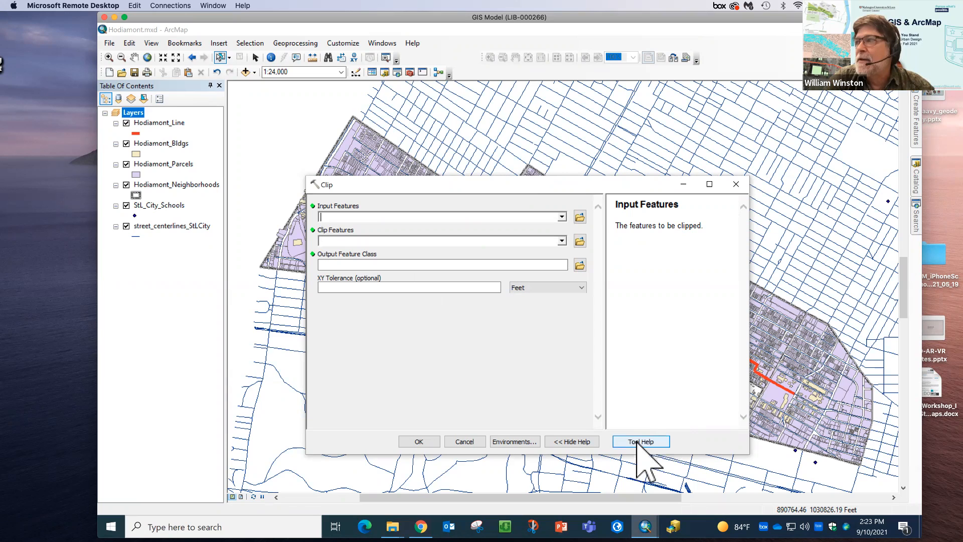
pyautogui.click(581, 444)
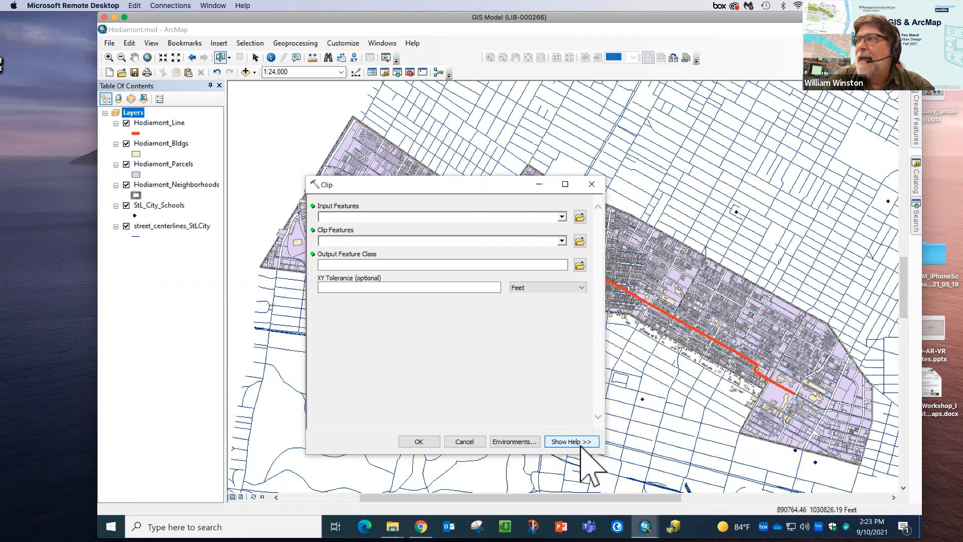
pyautogui.click(561, 442)
pyautogui.click(560, 443)
pyautogui.click(560, 442)
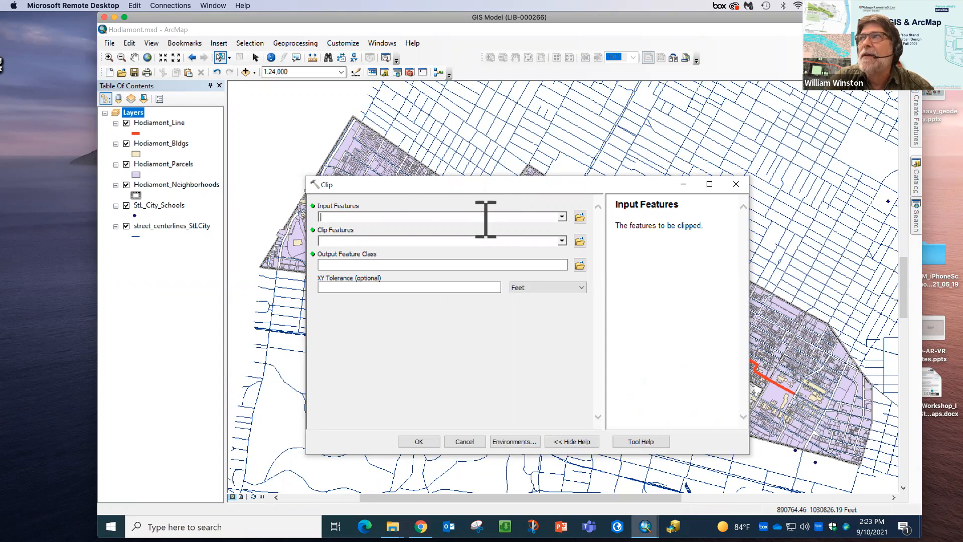
pyautogui.click(422, 241)
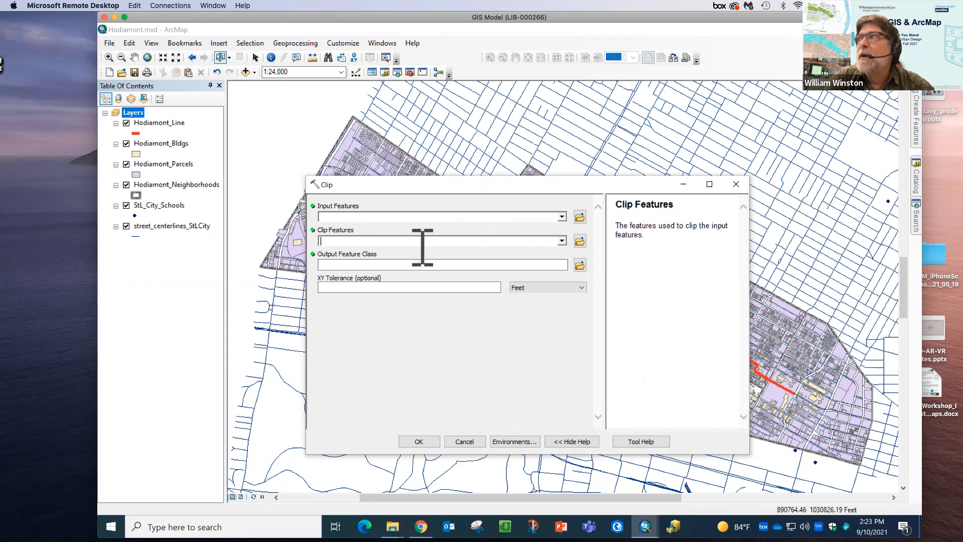
pyautogui.click(476, 216)
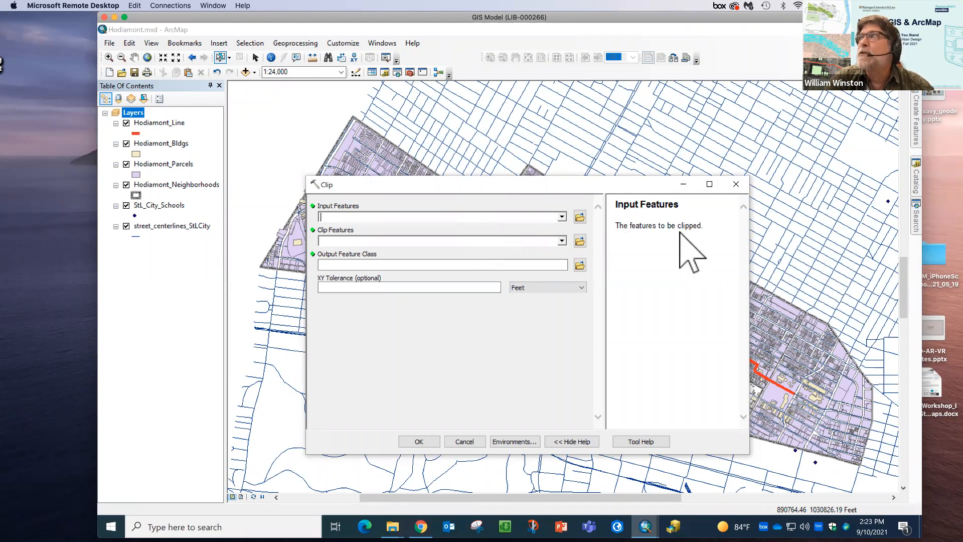
# Set street_centerlines_StLCity as the clip input and Hodiamont_Neighborhoods as the clip features
pyautogui.click(561, 217)
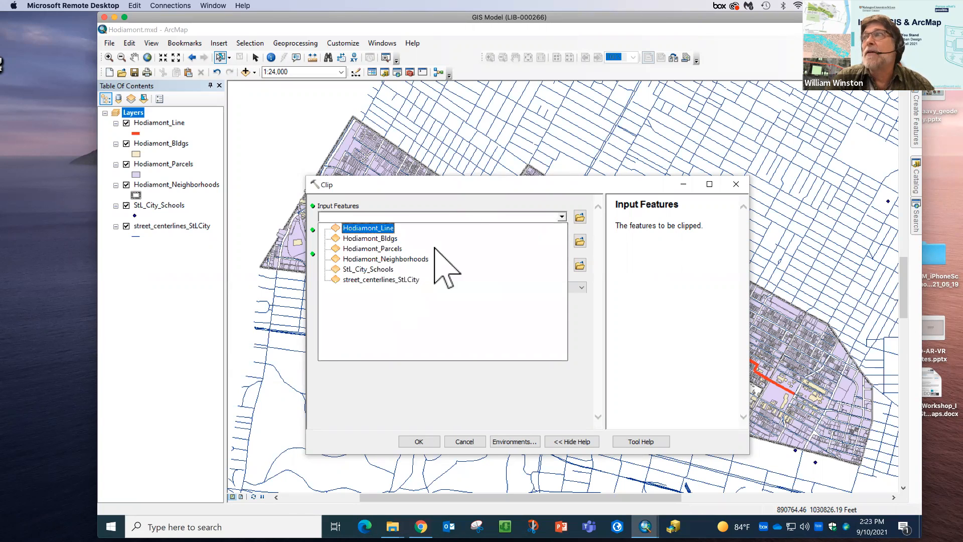
pyautogui.click(396, 279)
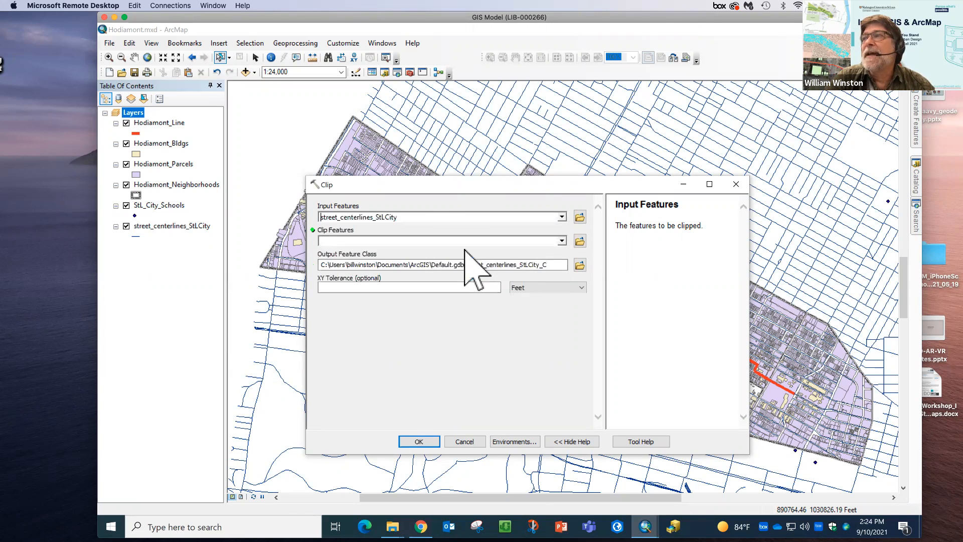
pyautogui.click(421, 241)
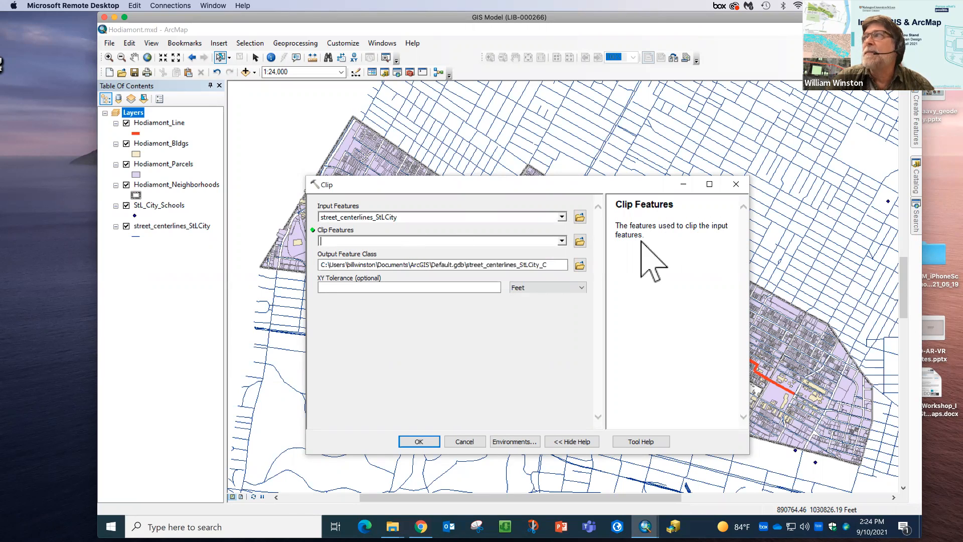
pyautogui.click(562, 241)
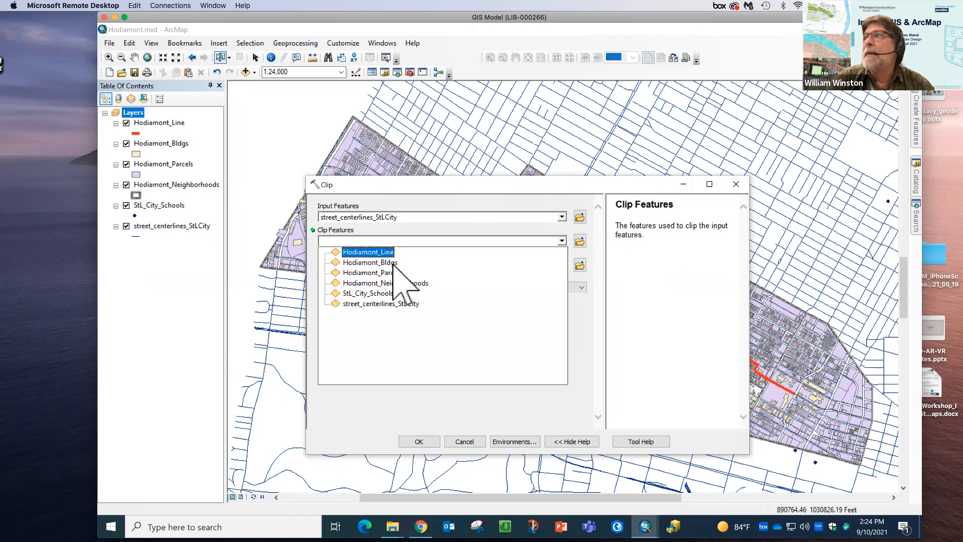
pyautogui.click(397, 283)
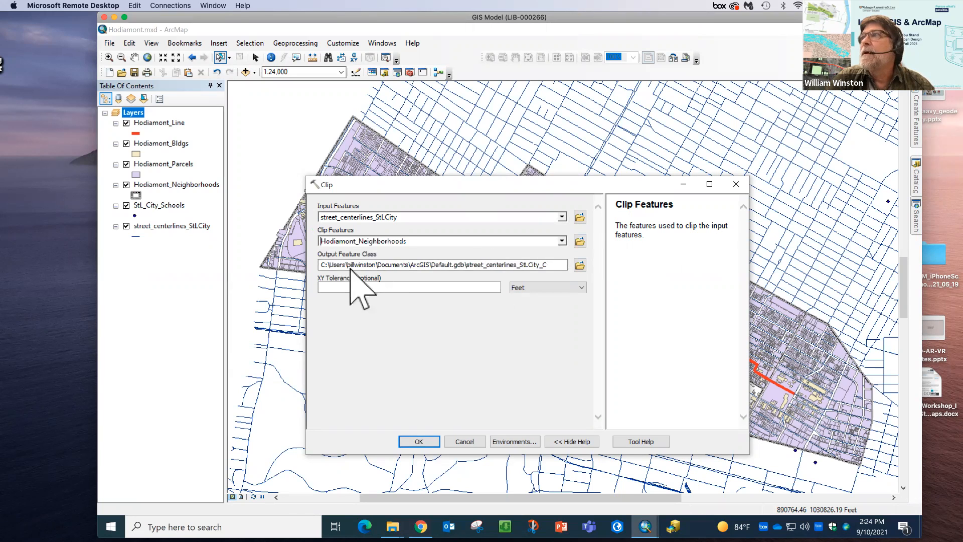
# Set the clip output to Hodiamont_Streets.shp in the ProjectData folder and run the clip
pyautogui.click(580, 264)
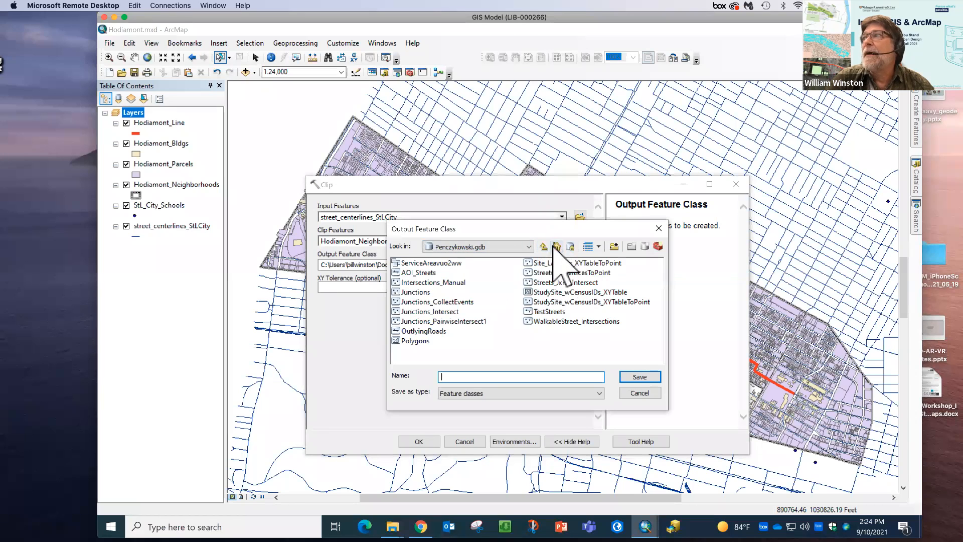
pyautogui.click(556, 246)
pyautogui.doubleClick(424, 263)
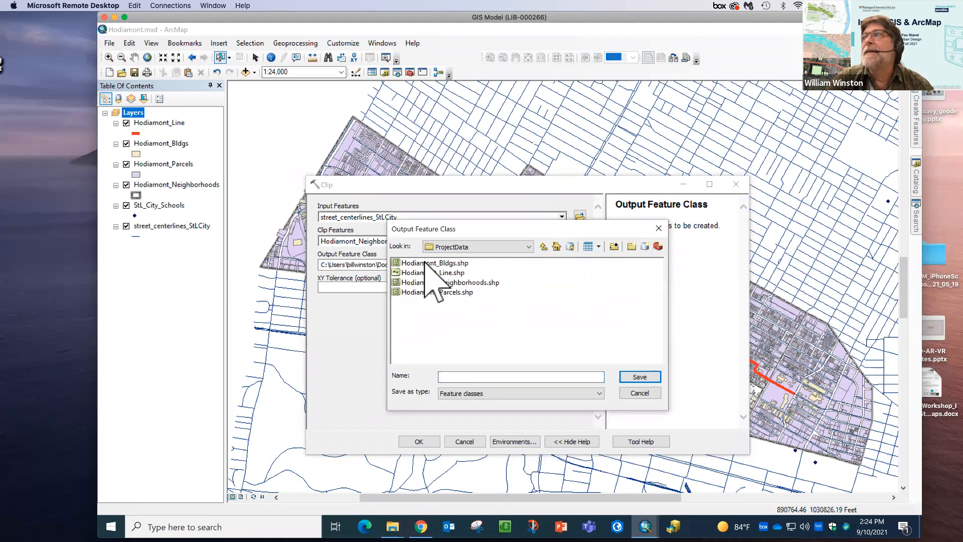
pyautogui.click(434, 292)
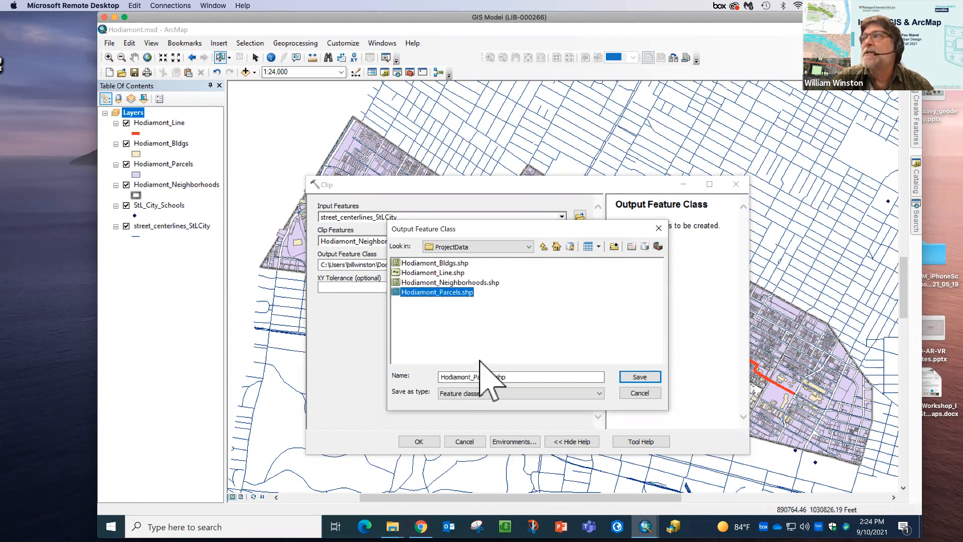
pyautogui.click(491, 377)
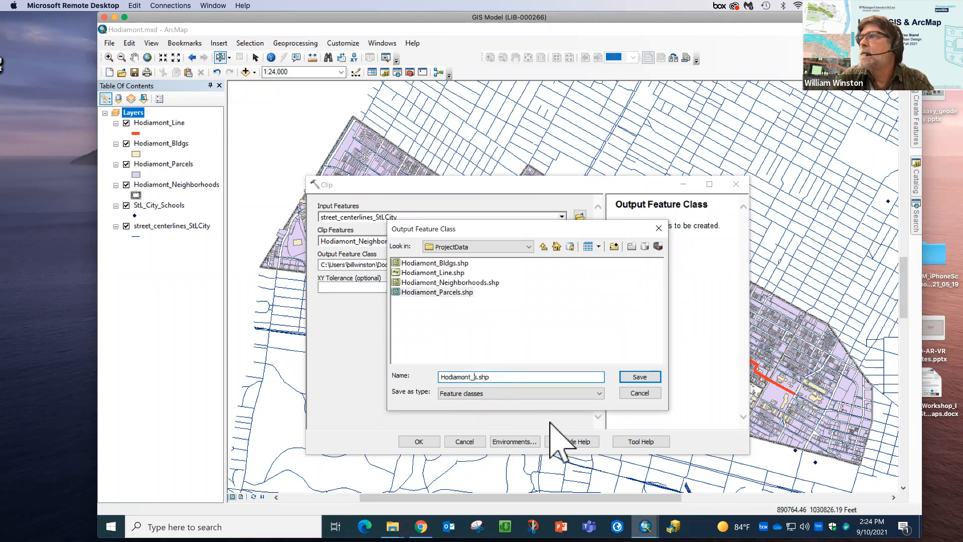
pyautogui.write('Street')
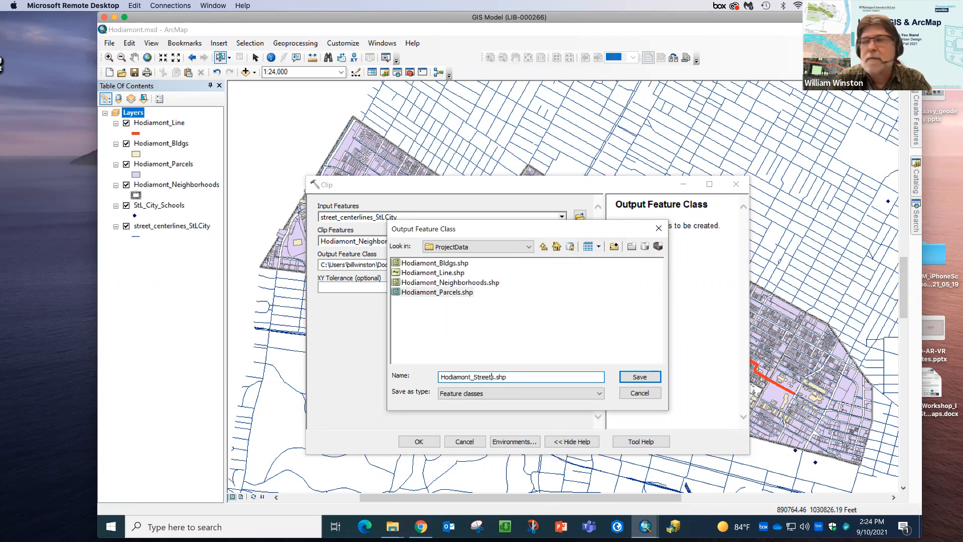
pyautogui.click(637, 378)
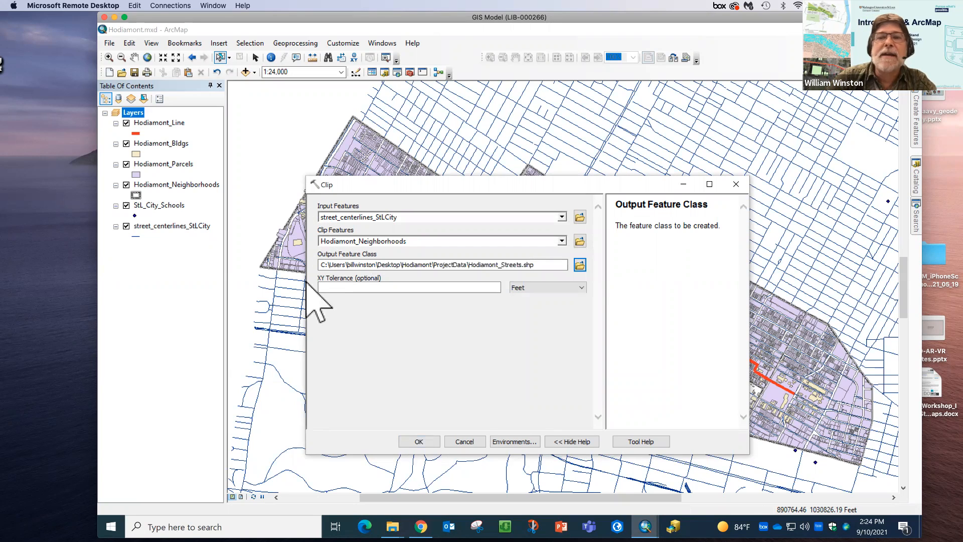
pyautogui.click(421, 442)
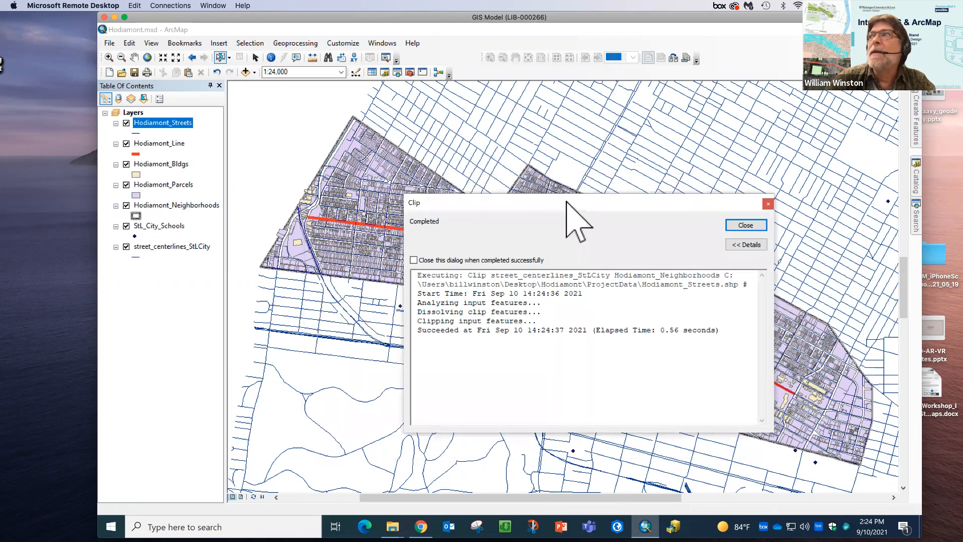
pyautogui.moveTo(567, 205); pyautogui.dragTo(488, 204)
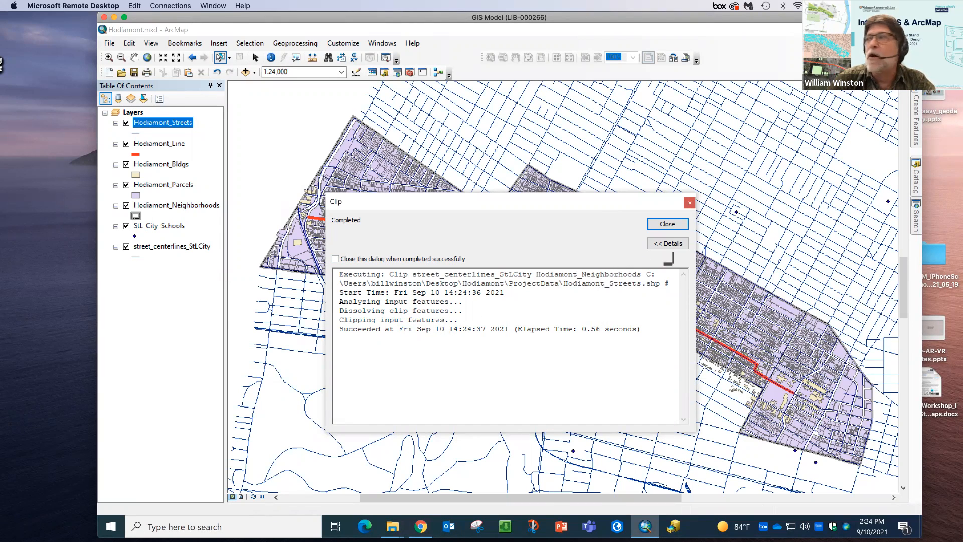
# Dismiss the clip report and remove the citywide street_centerlines_StLCity layer from the map
pyautogui.doubleClick(344, 329)
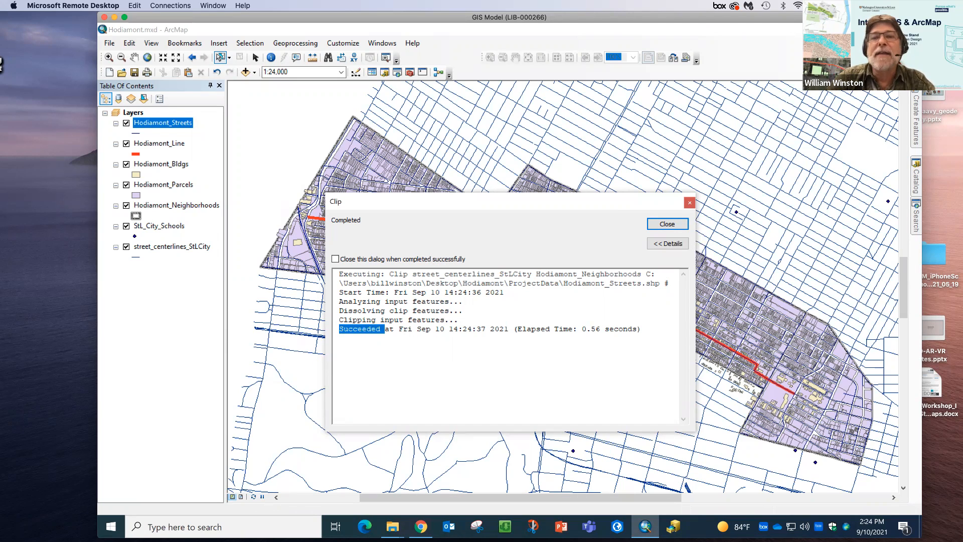
pyautogui.click(667, 225)
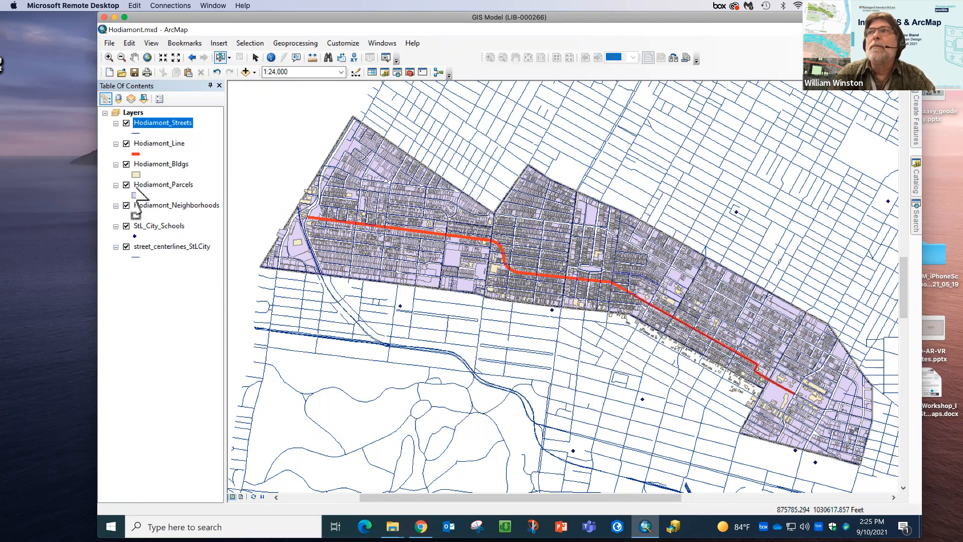
pyautogui.click(126, 247)
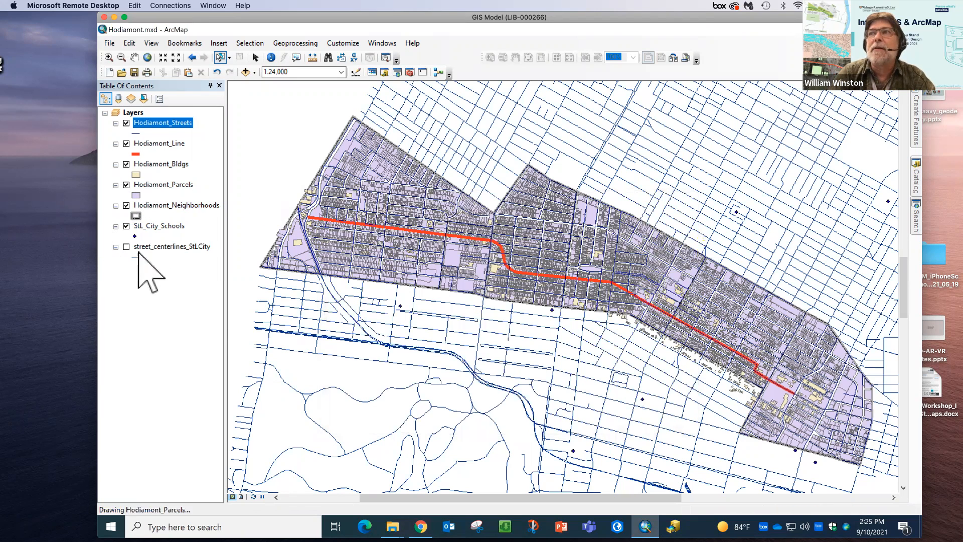
pyautogui.rightClick(141, 249)
pyautogui.click(166, 270)
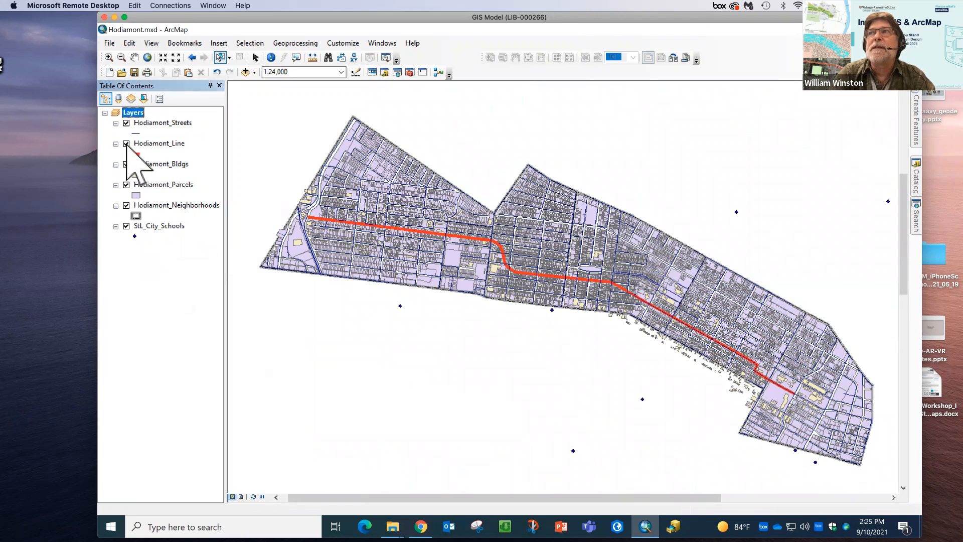
# Hide the Hodiamont_Bldgs and Hodiamont_Parcels layers to inspect the clipped streets, and show both layers again
pyautogui.click(127, 164)
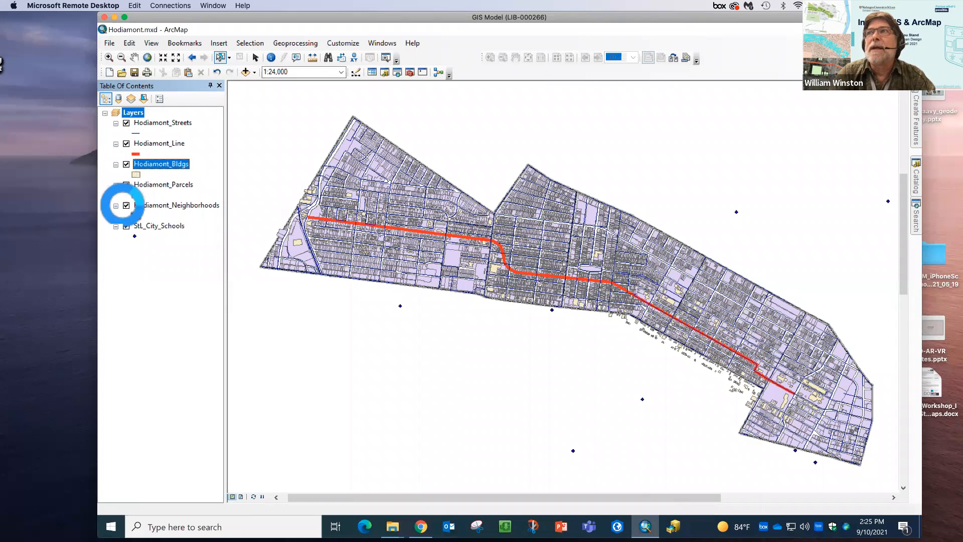
pyautogui.click(127, 184)
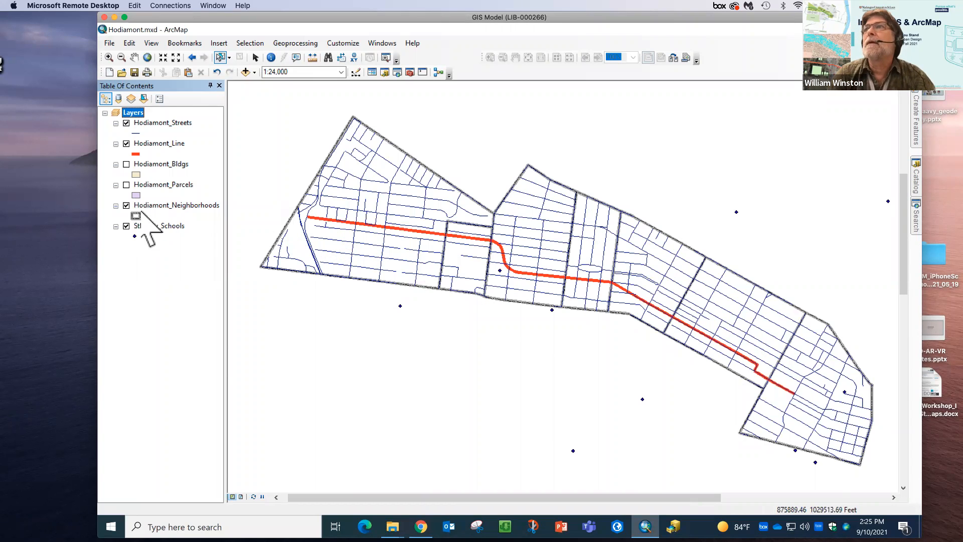
pyautogui.click(125, 173)
pyautogui.click(126, 164)
pyautogui.click(126, 184)
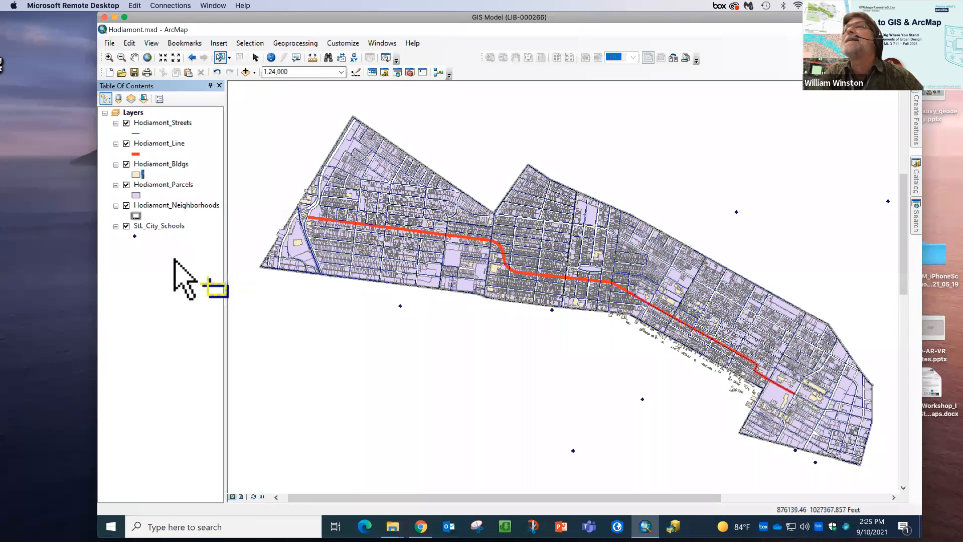
# Move StL_City_Schools to the top of the layer order and identify the school point near the Hodiamont line's S-shaped bend
pyautogui.moveTo(145, 226); pyautogui.dragTo(133, 119)
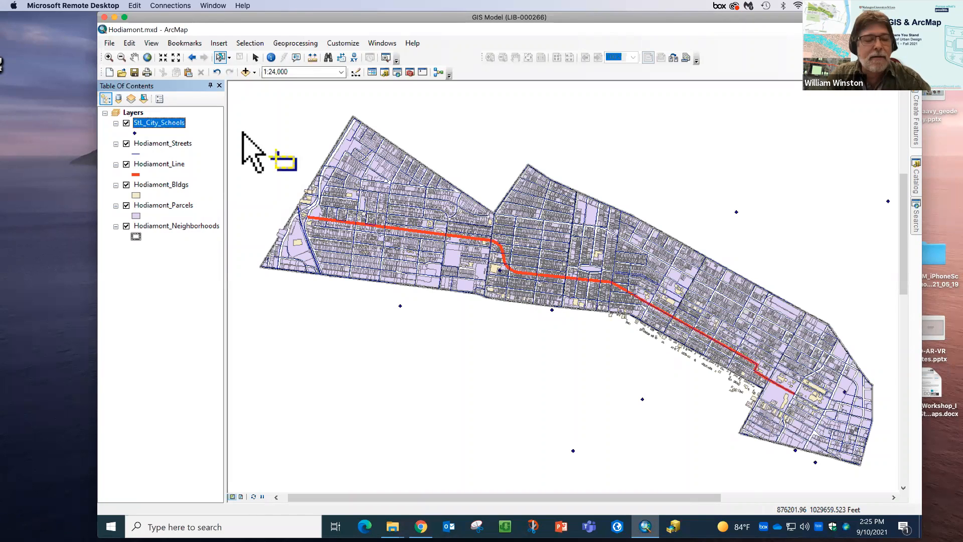
pyautogui.scroll(8, 479, 235)
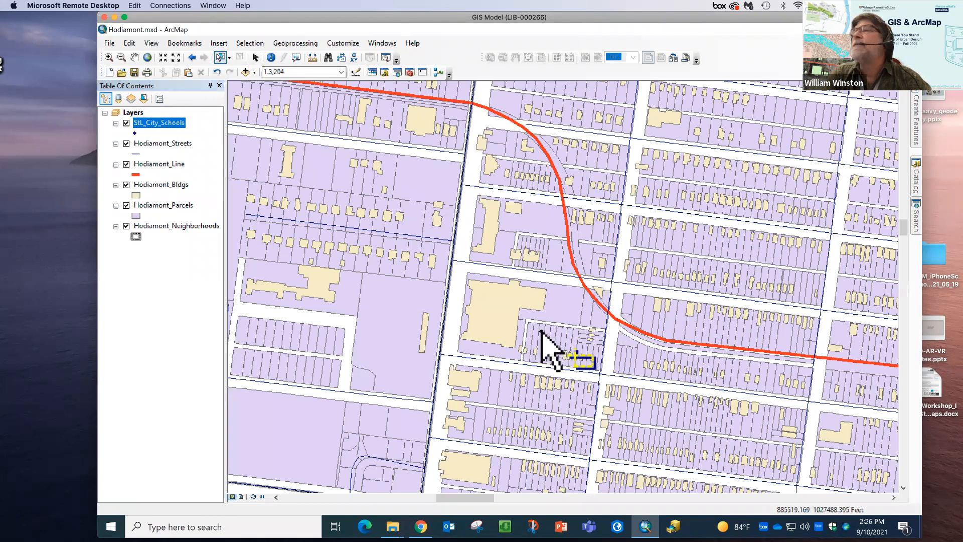
pyautogui.click(271, 58)
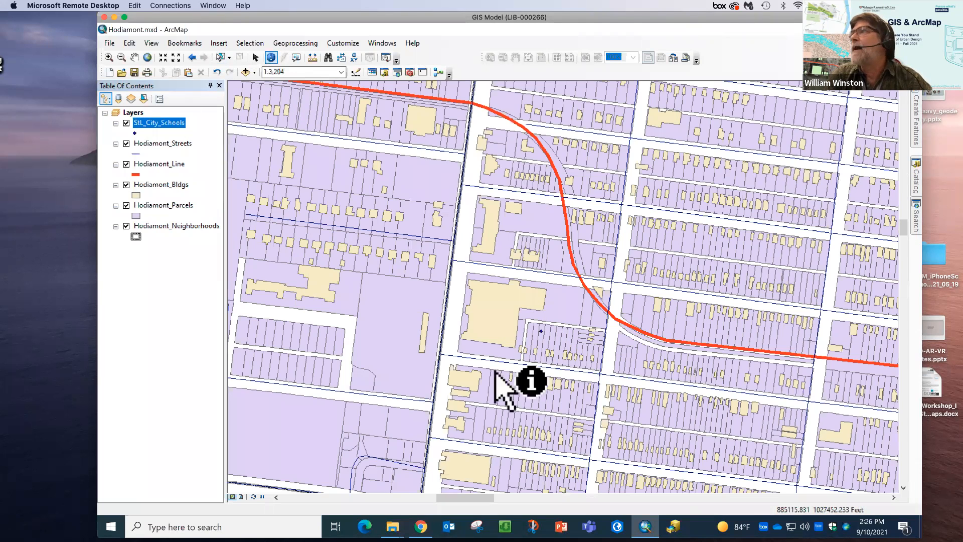
pyautogui.click(540, 331)
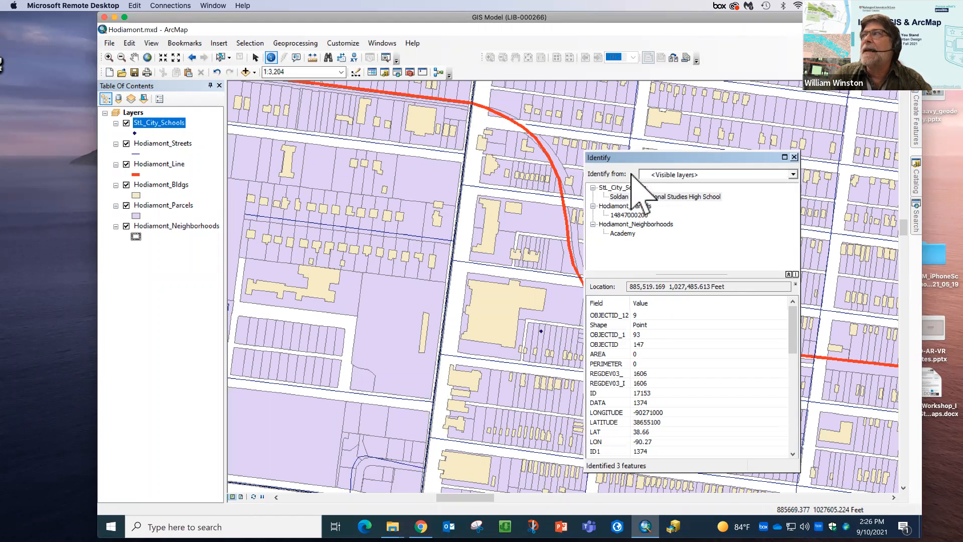
# Restrict Identify to the top-most layer, identify the same school point again and dismiss the results
pyautogui.click(687, 176)
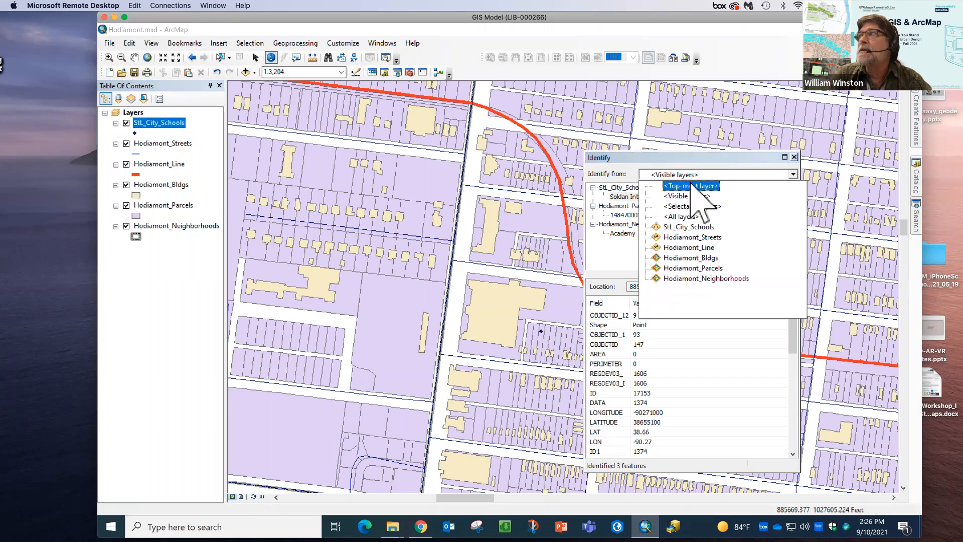
pyautogui.click(692, 185)
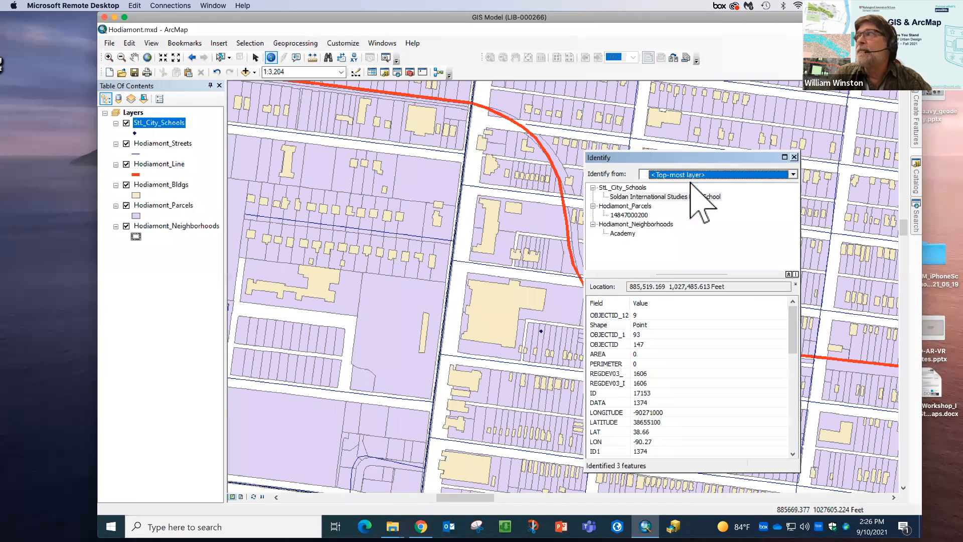
pyautogui.click(541, 331)
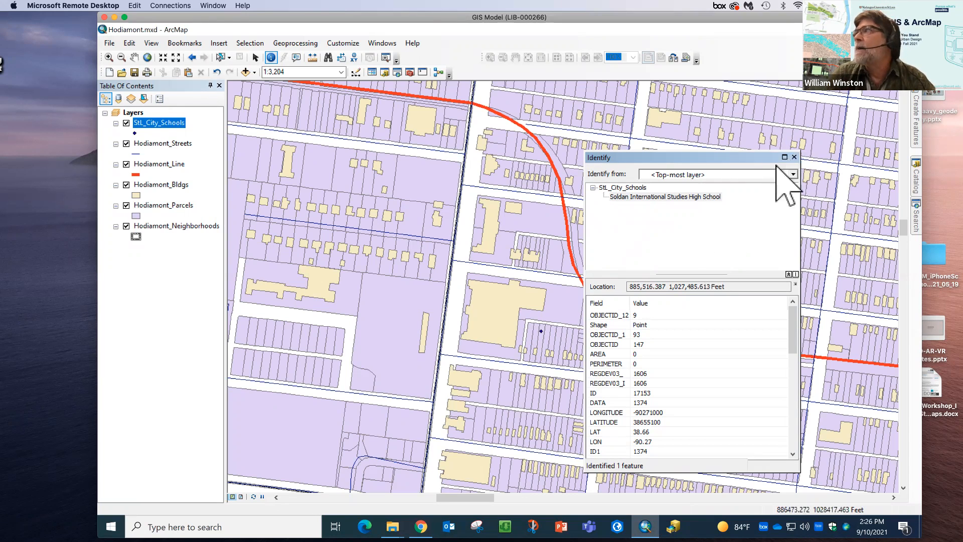
pyautogui.click(795, 157)
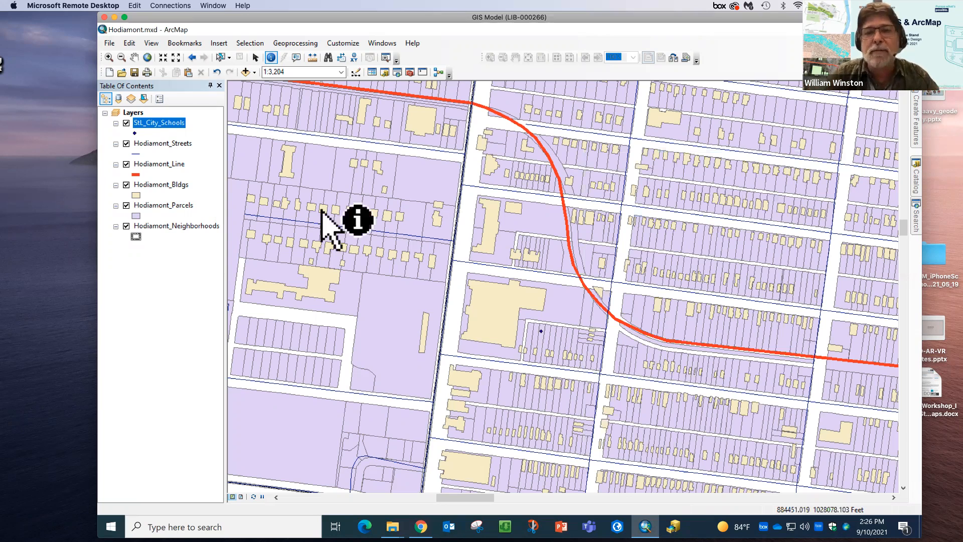
# Open the Query Builder for the definition query of the StL_City_Schools layer
pyautogui.rightClick(169, 123)
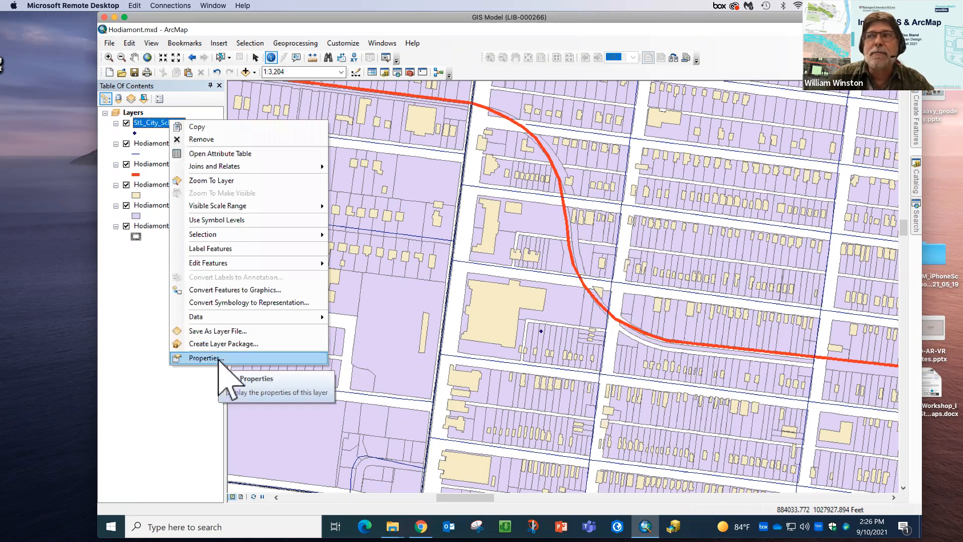
pyautogui.doubleClick(145, 122)
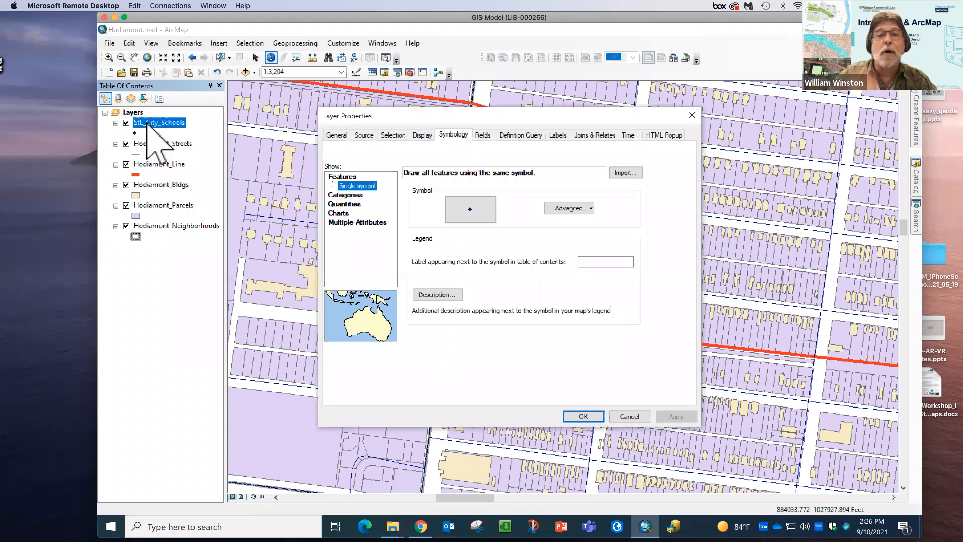
pyautogui.click(522, 136)
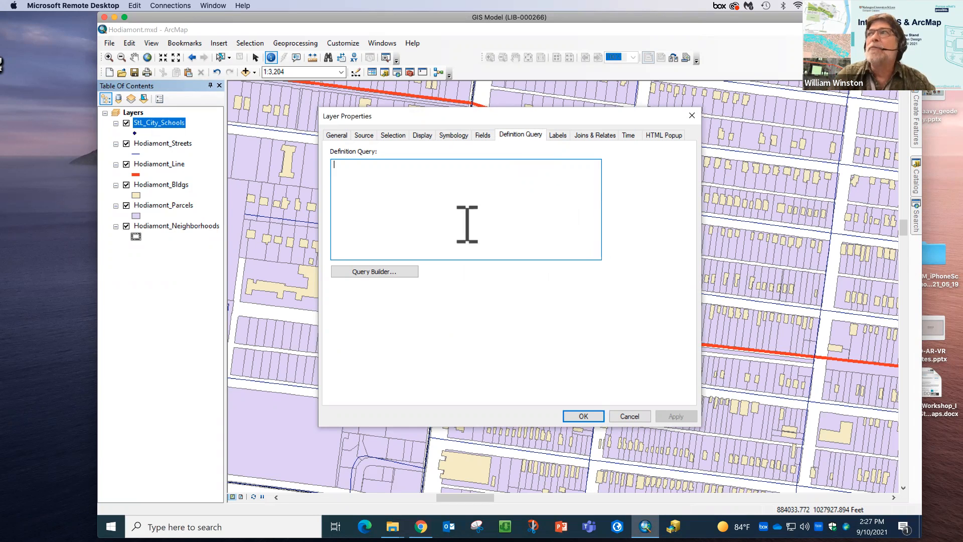
pyautogui.click(370, 272)
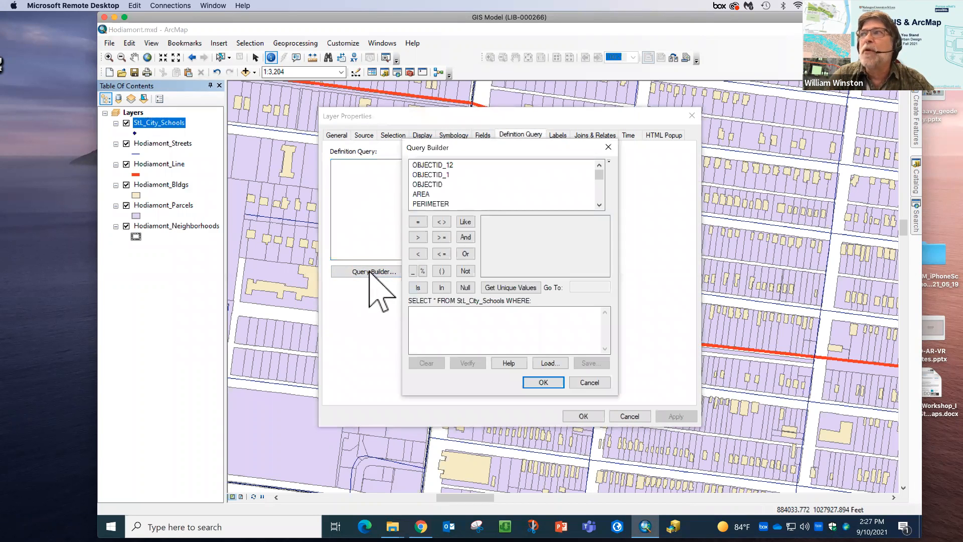
# Start the query expression with NAME = and list the unique values of the NAME field
pyautogui.click(602, 193)
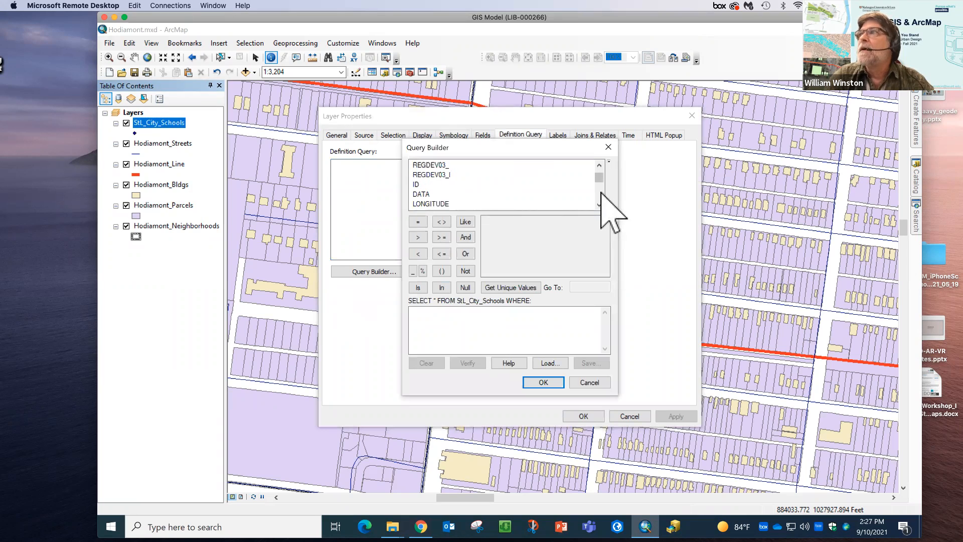
pyautogui.click(602, 192)
pyautogui.click(602, 193)
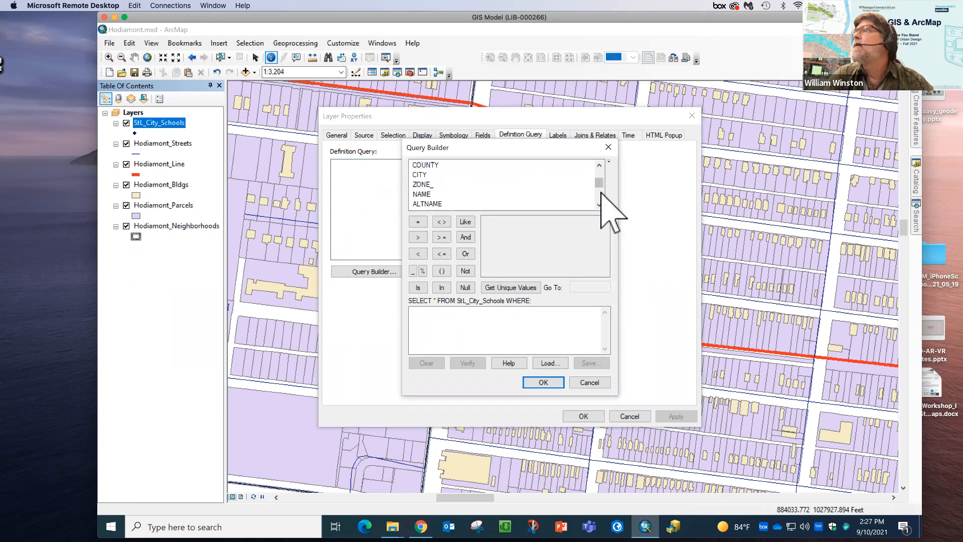
pyautogui.doubleClick(421, 194)
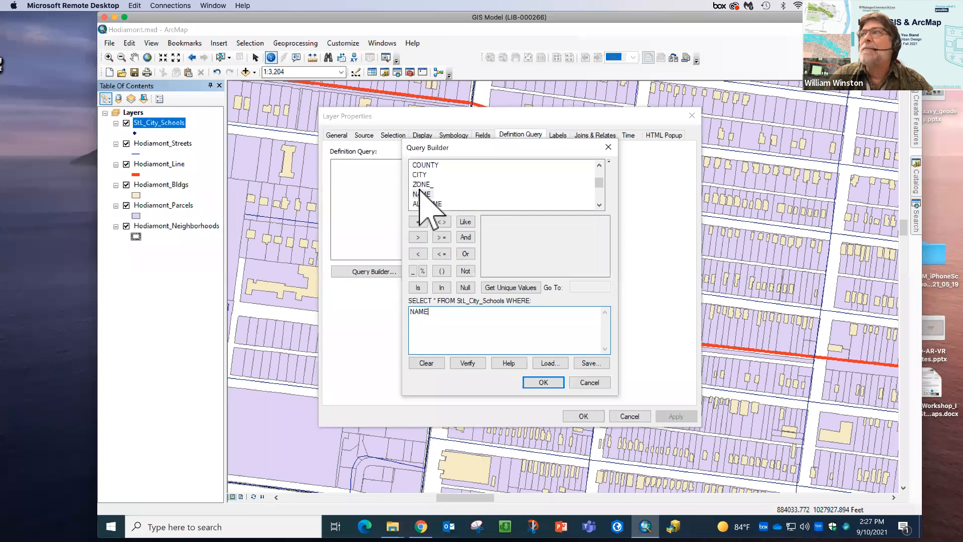
pyautogui.click(418, 221)
pyautogui.click(510, 288)
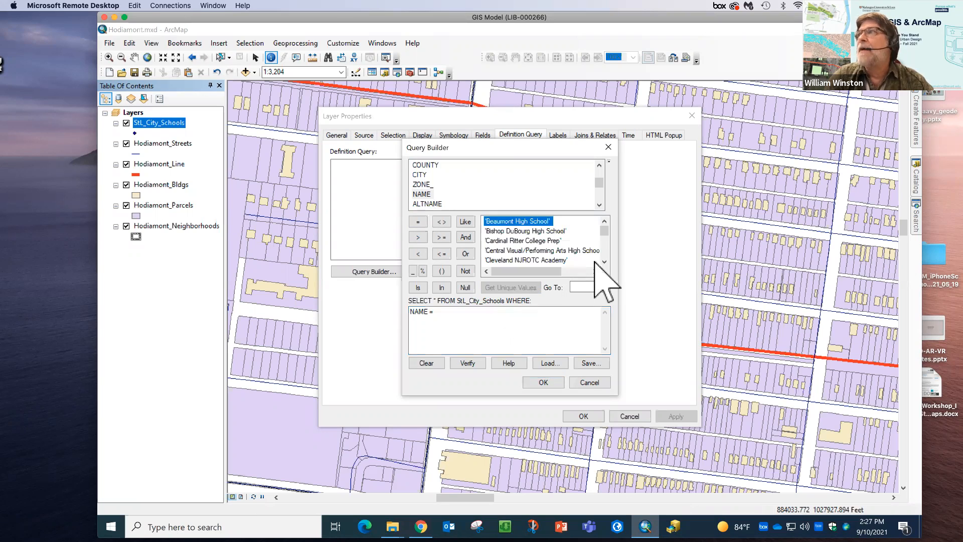
# Complete the expression with 'Soldan International Studies High School' and apply the definition query to StL_City_Schools
pyautogui.click(603, 251)
pyautogui.click(603, 250)
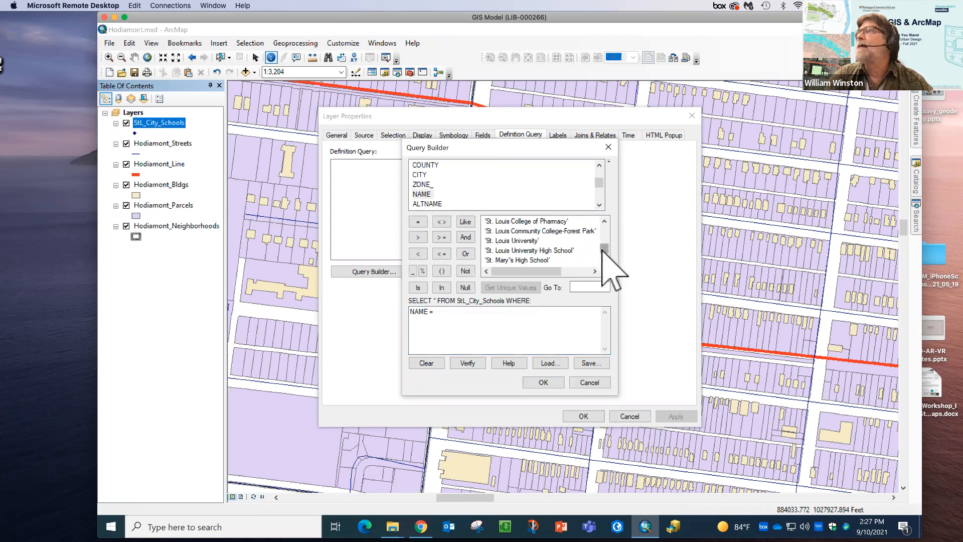
pyautogui.click(604, 240)
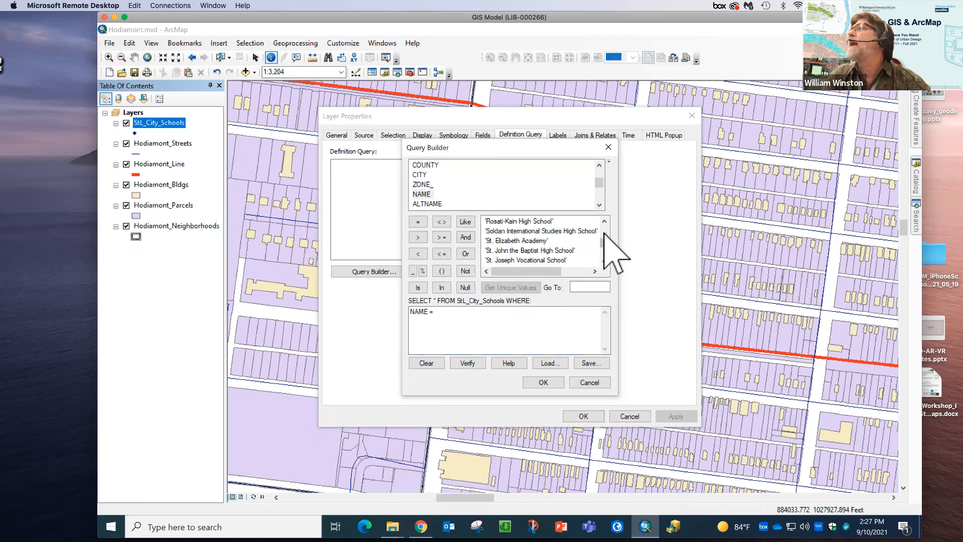
pyautogui.click(546, 232)
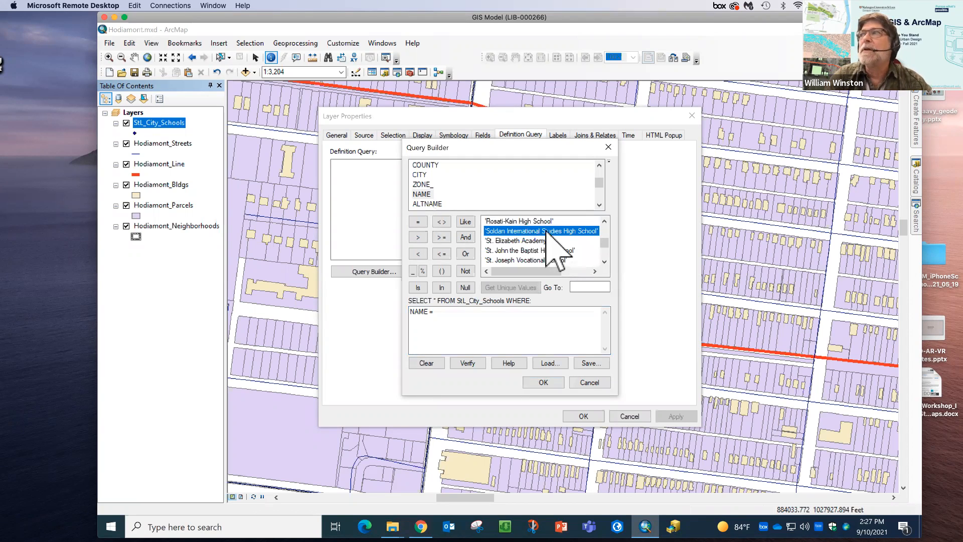
pyautogui.doubleClick(547, 232)
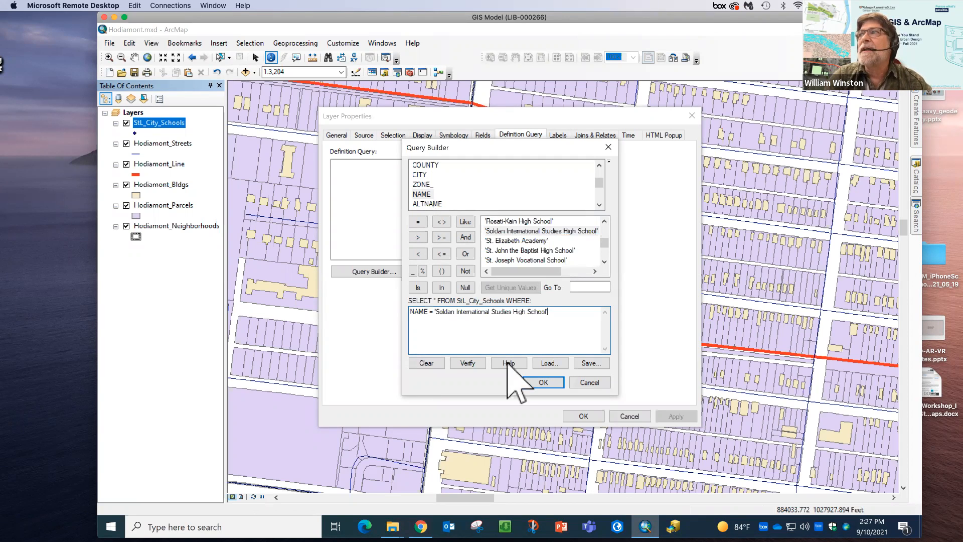
pyautogui.click(542, 381)
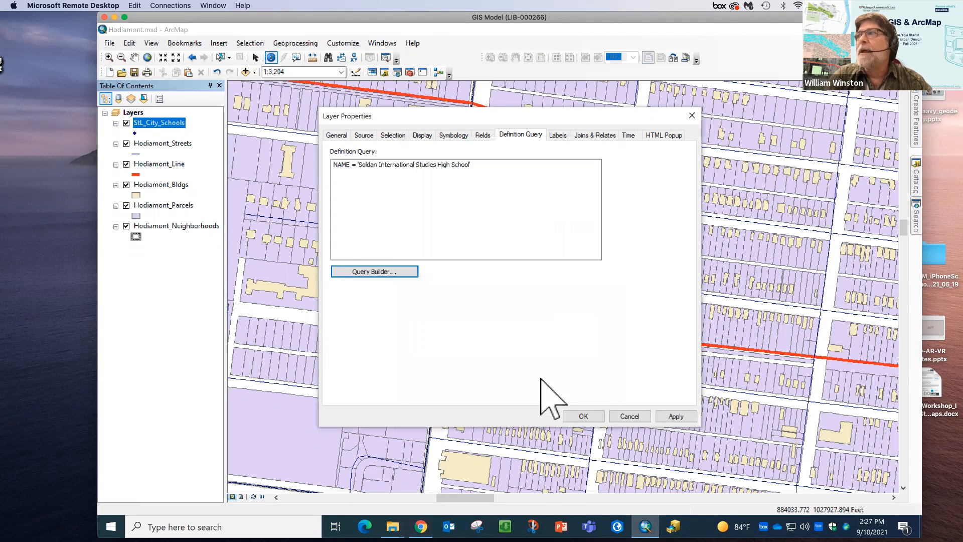
pyautogui.click(581, 416)
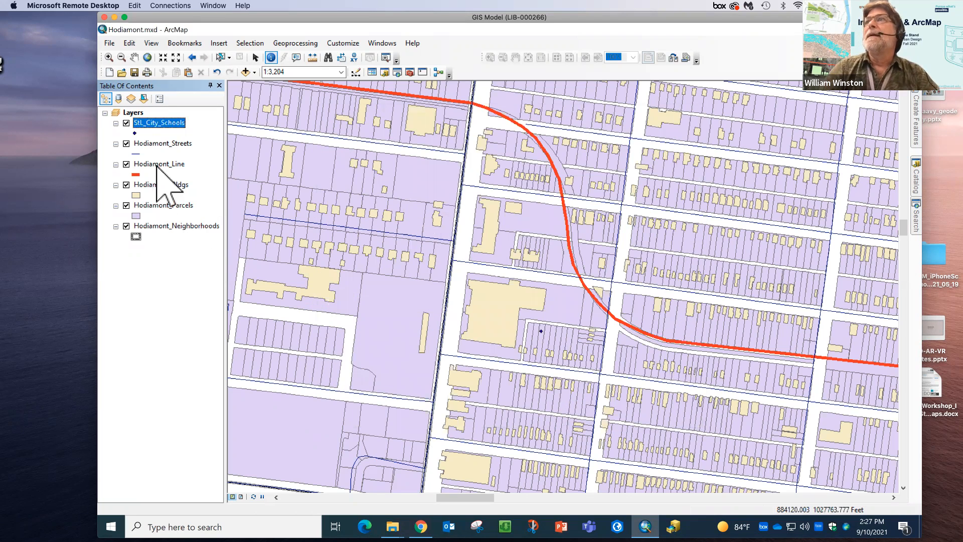
# Search the symbol styles for school and assign the ArcGIS_Explorer School symbol to the StL_City_Schools layer
pyautogui.rightClick(159, 128)
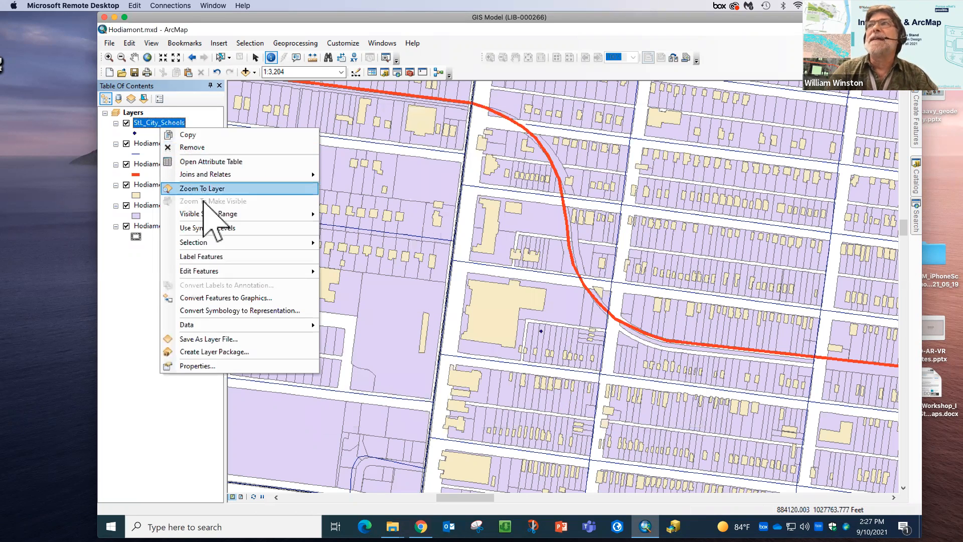
pyautogui.click(203, 189)
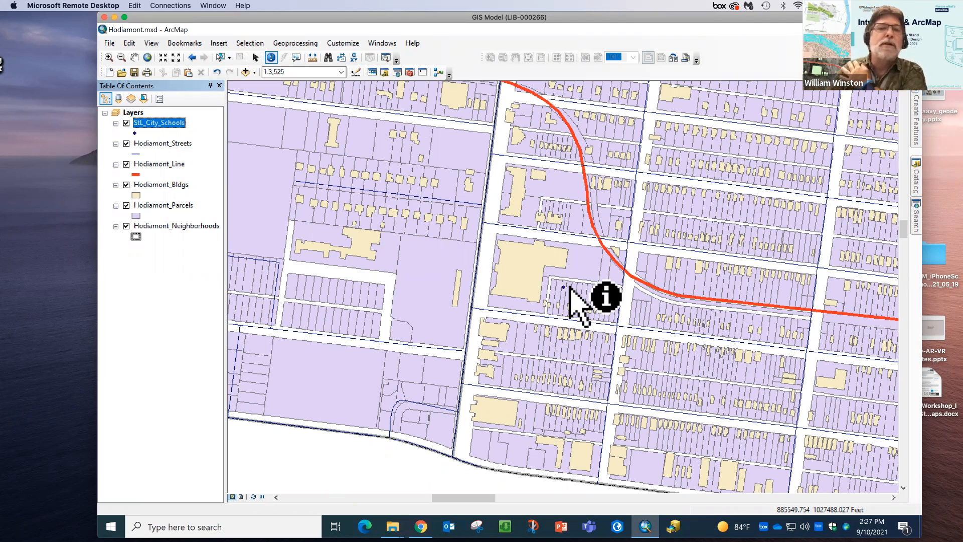
pyautogui.click(134, 133)
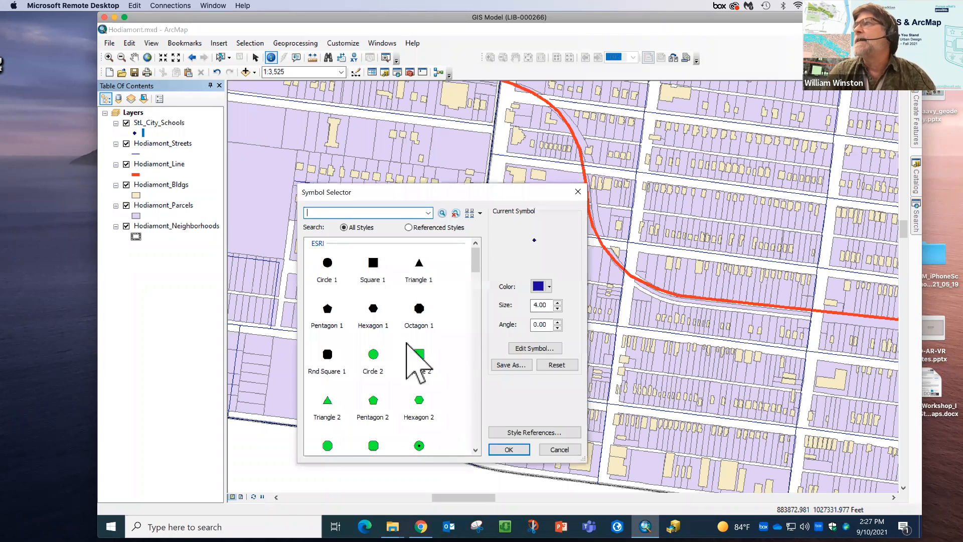
pyautogui.moveTo(419, 189); pyautogui.dragTo(345, 206)
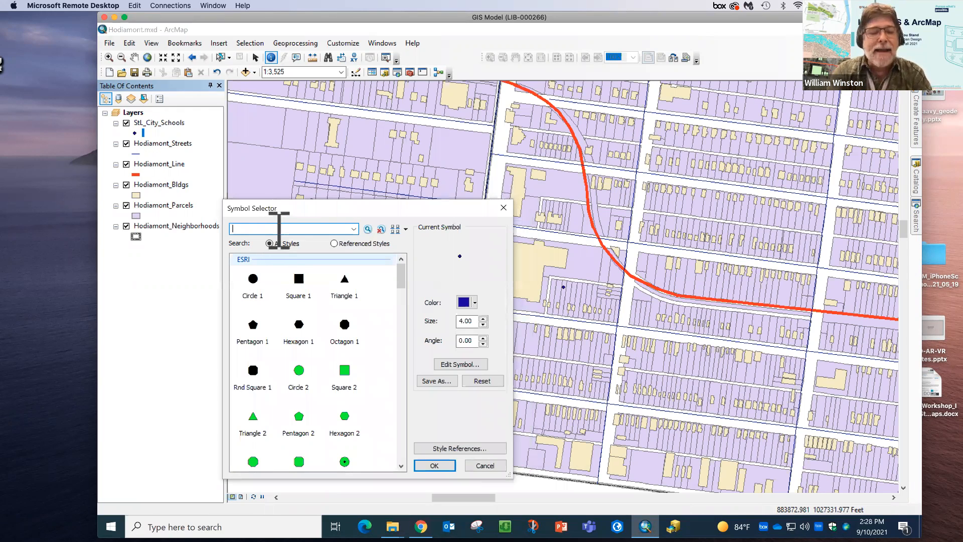
pyautogui.write('school')
pyautogui.press('Return')
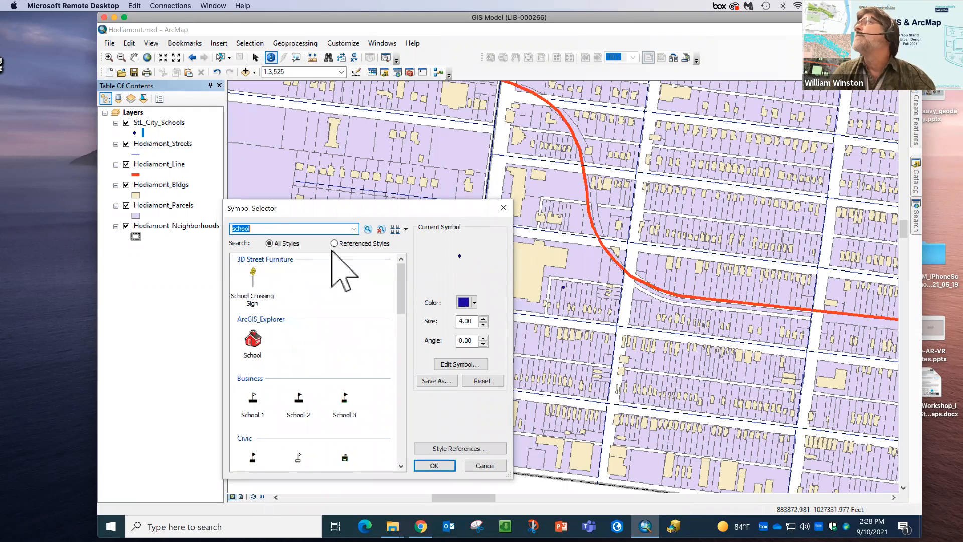
pyautogui.click(253, 338)
pyautogui.click(433, 466)
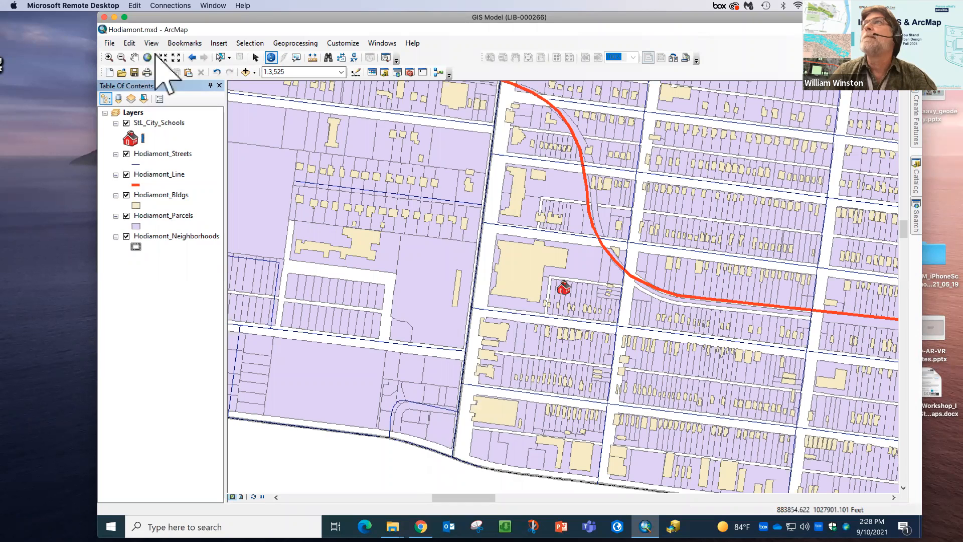
# Zoom to the Hodiamont Tracks bookmark and turn on feature labels for the Hodiamont_Neighborhoods layer
pyautogui.click(185, 43)
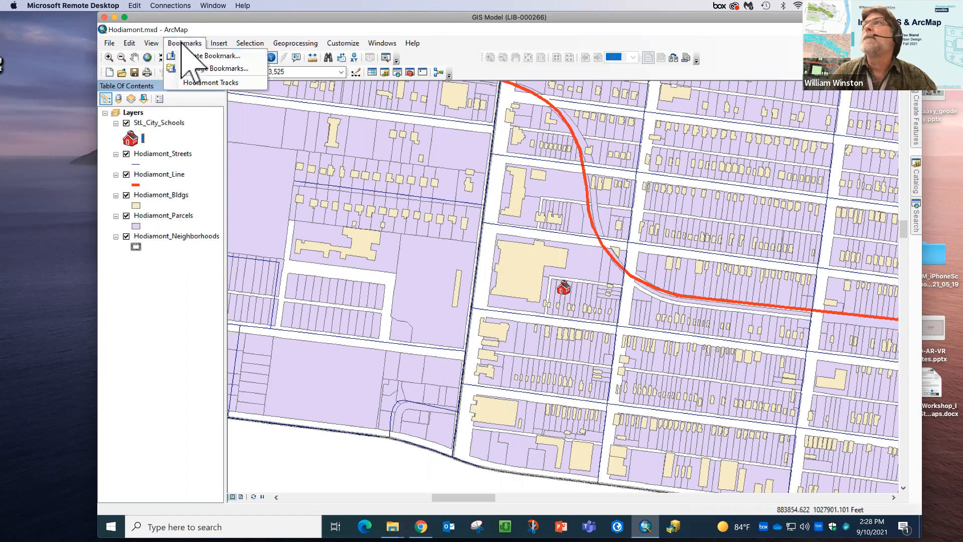
pyautogui.click(208, 82)
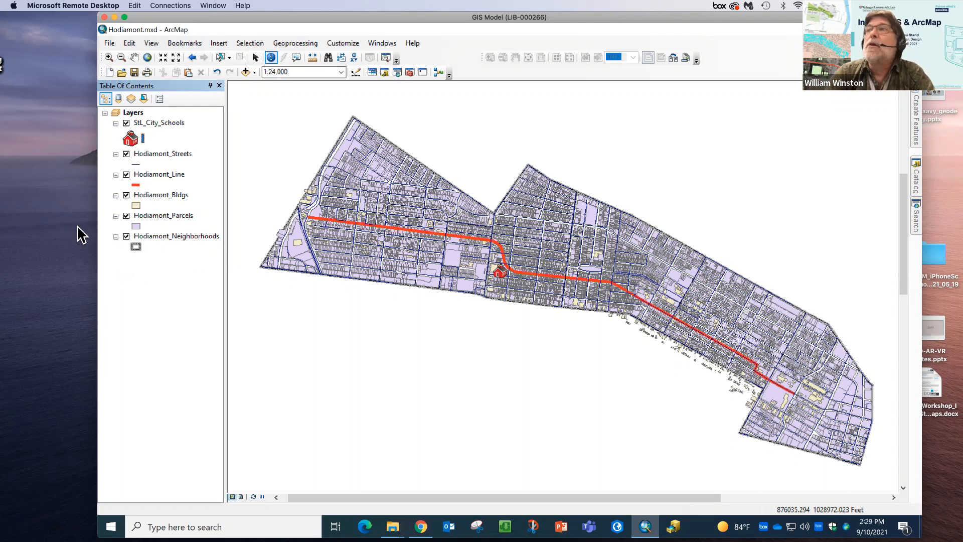
pyautogui.click(164, 235)
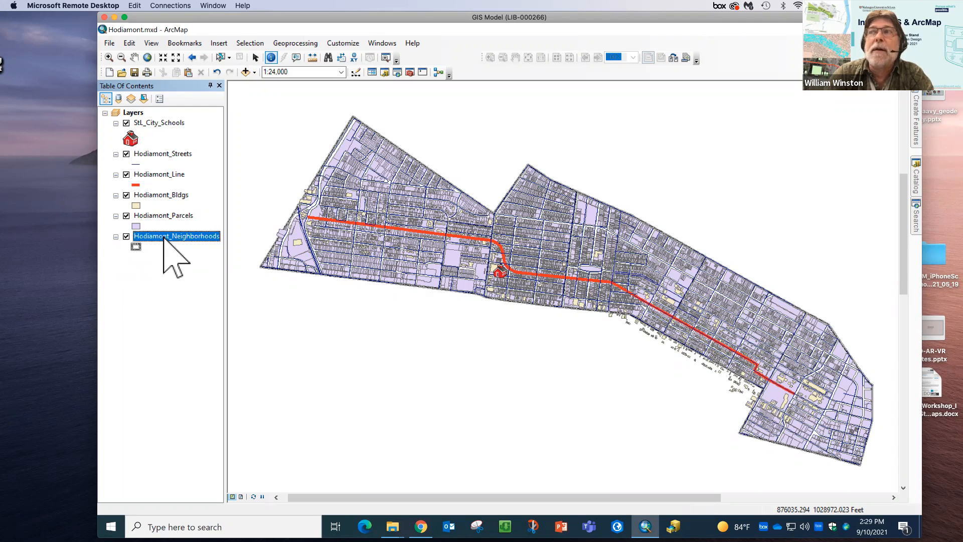
pyautogui.rightClick(164, 236)
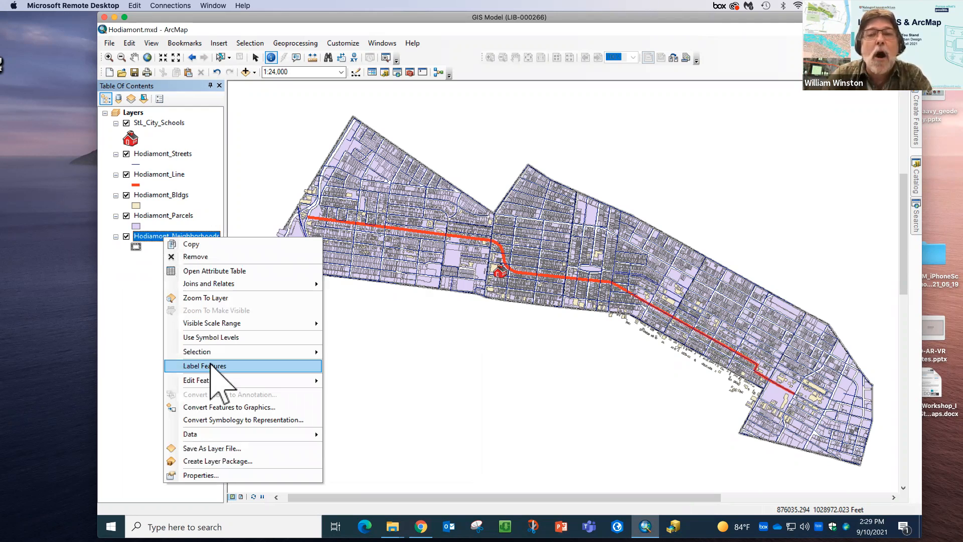
pyautogui.click(214, 367)
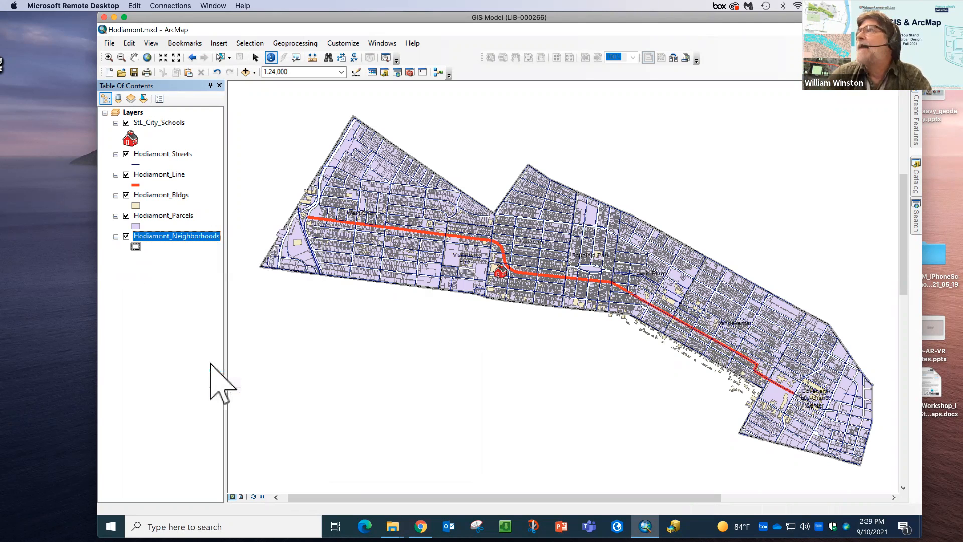
# Hide the Hodiamont_Parcels and Hodiamont_Bldgs layers on the map
pyautogui.keyDown('ctrl'); pyautogui.click(135, 215); pyautogui.keyUp('ctrl')
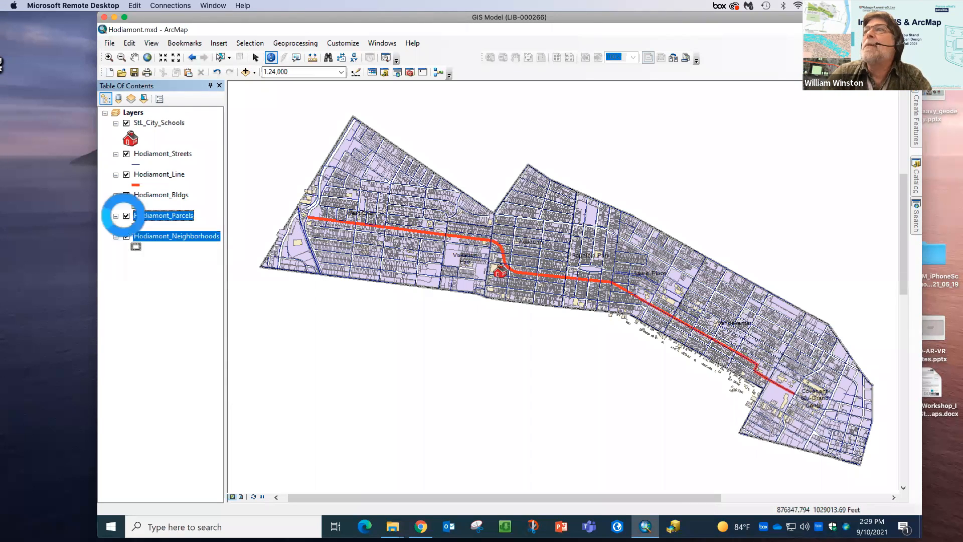
pyautogui.click(126, 216)
pyautogui.click(126, 195)
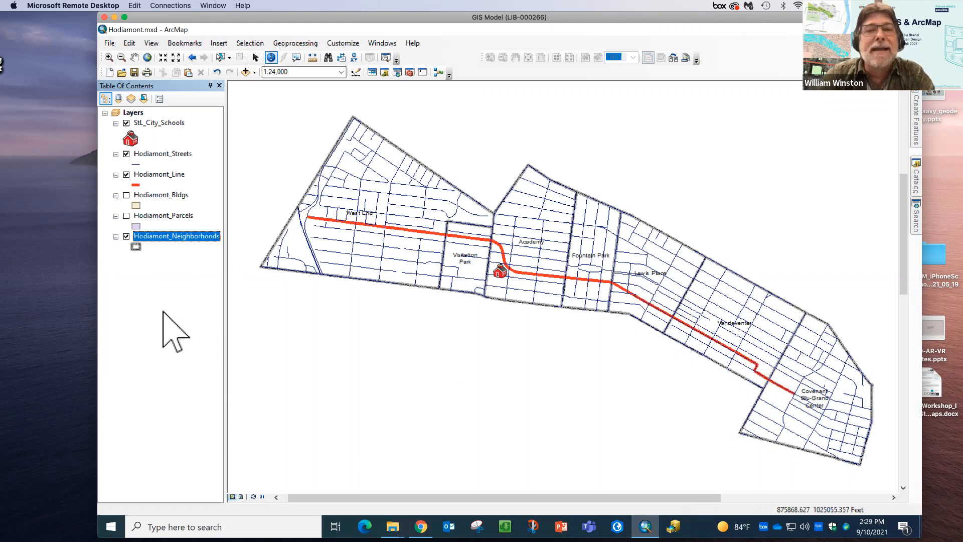
# Set the Hodiamont_Neighborhoods label text to size 14 bold in the layer's label properties
pyautogui.doubleClick(166, 239)
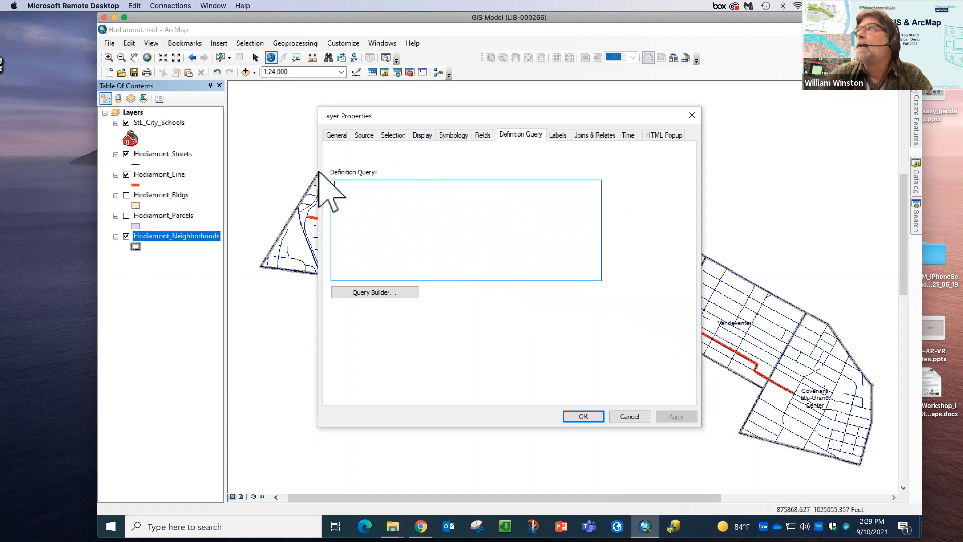
pyautogui.click(561, 135)
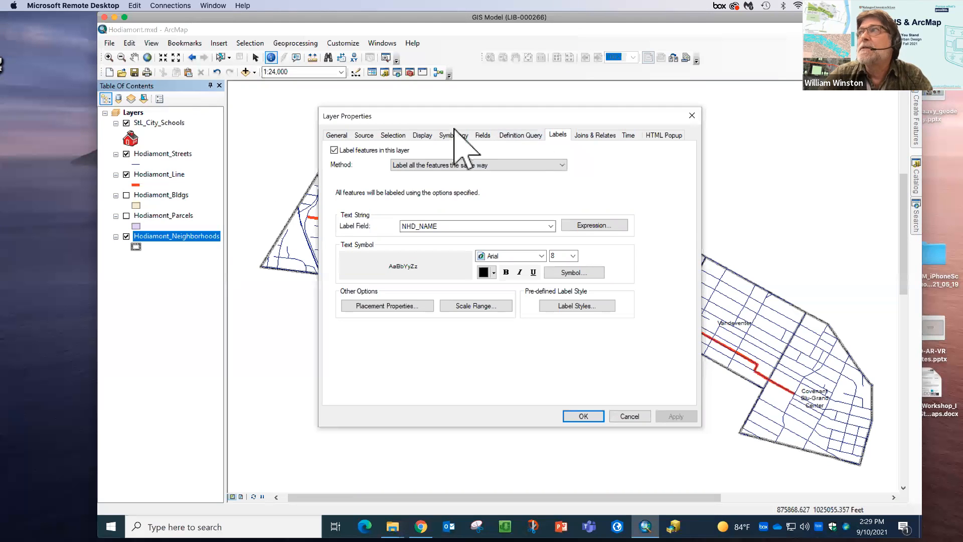
pyautogui.click(334, 150)
pyautogui.click(333, 150)
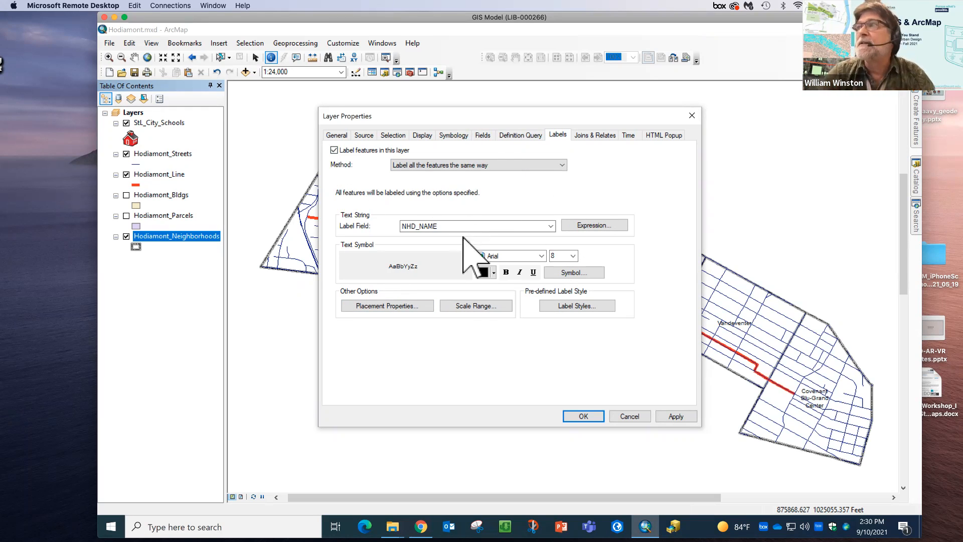
pyautogui.click(573, 255)
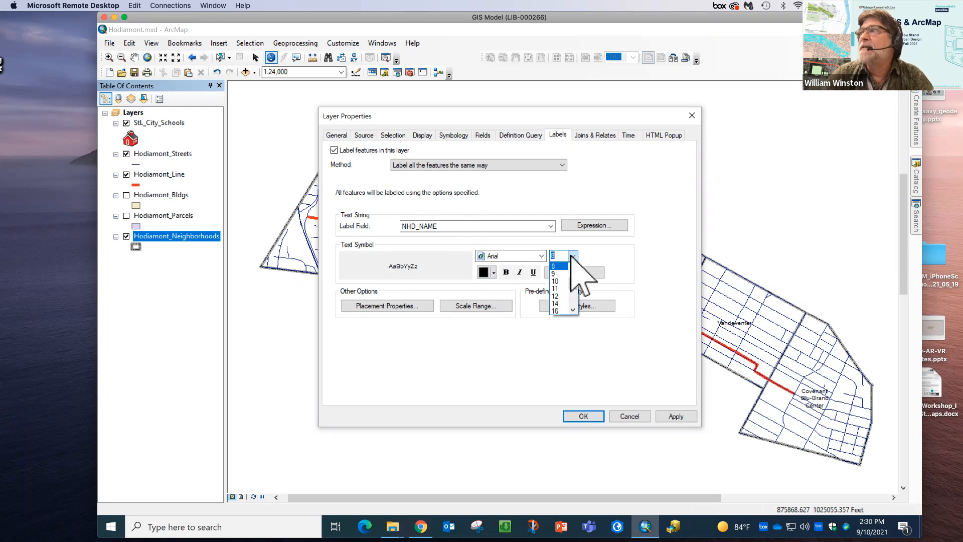
pyautogui.click(555, 304)
pyautogui.click(506, 272)
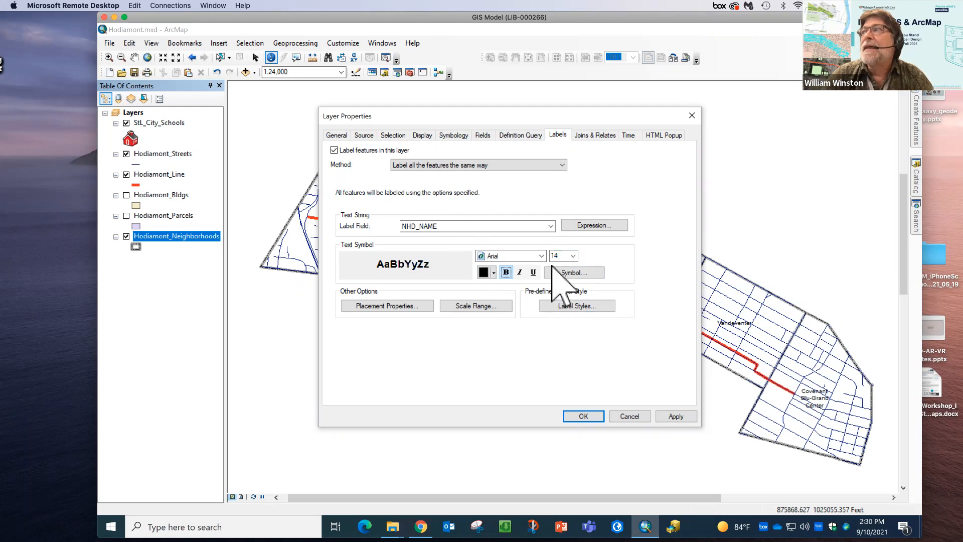
# Add a halo mask of size 1 to the neighborhood label symbol and apply the label settings
pyautogui.click(571, 273)
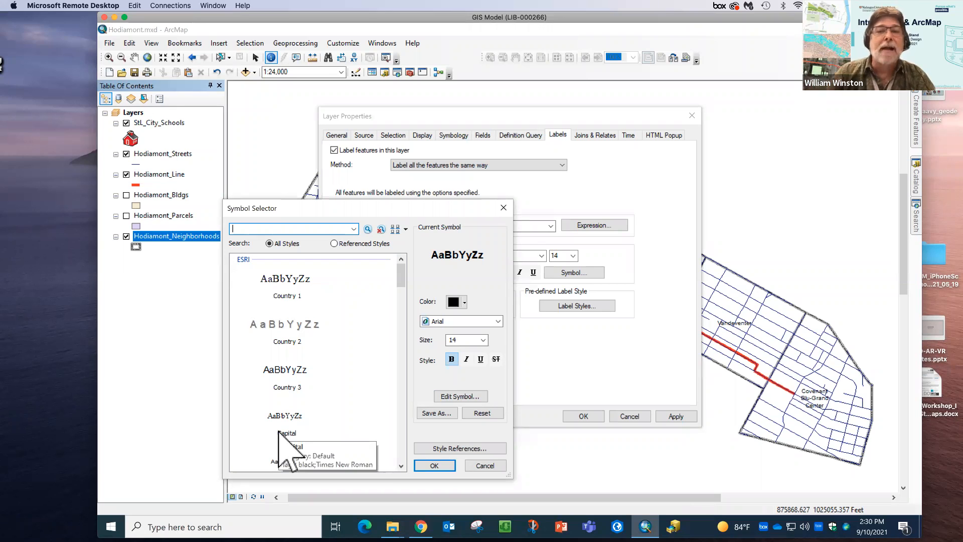
pyautogui.click(455, 395)
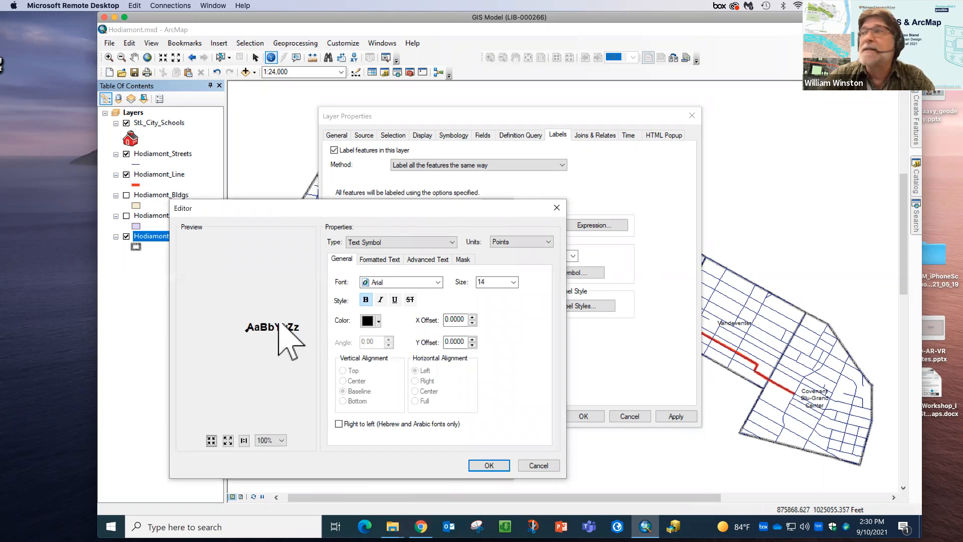
pyautogui.click(462, 259)
pyautogui.click(345, 311)
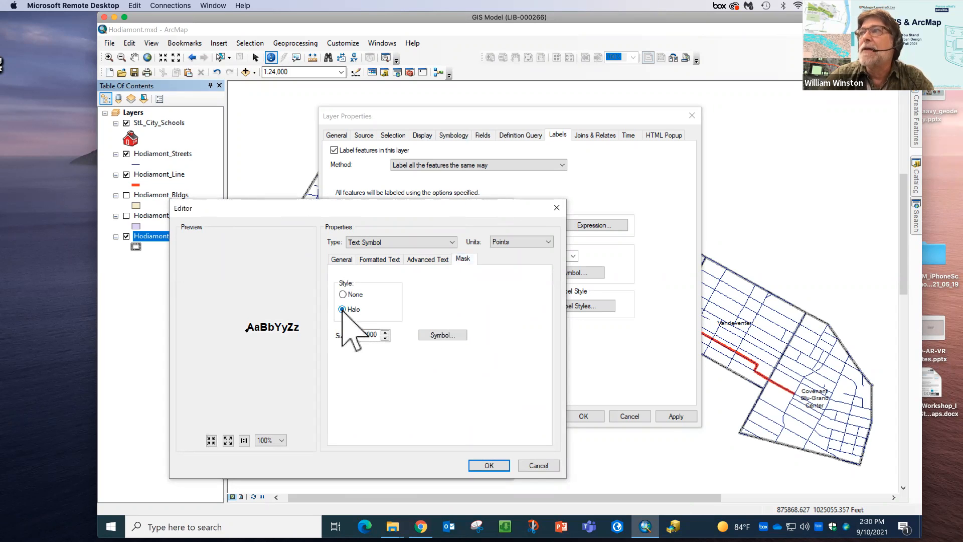
pyautogui.click(385, 338)
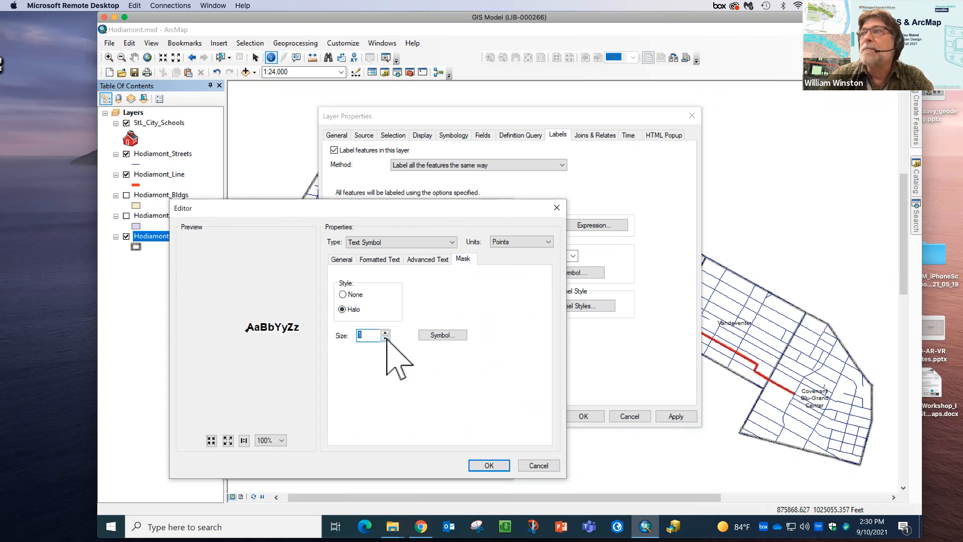
pyautogui.click(489, 465)
pyautogui.click(433, 465)
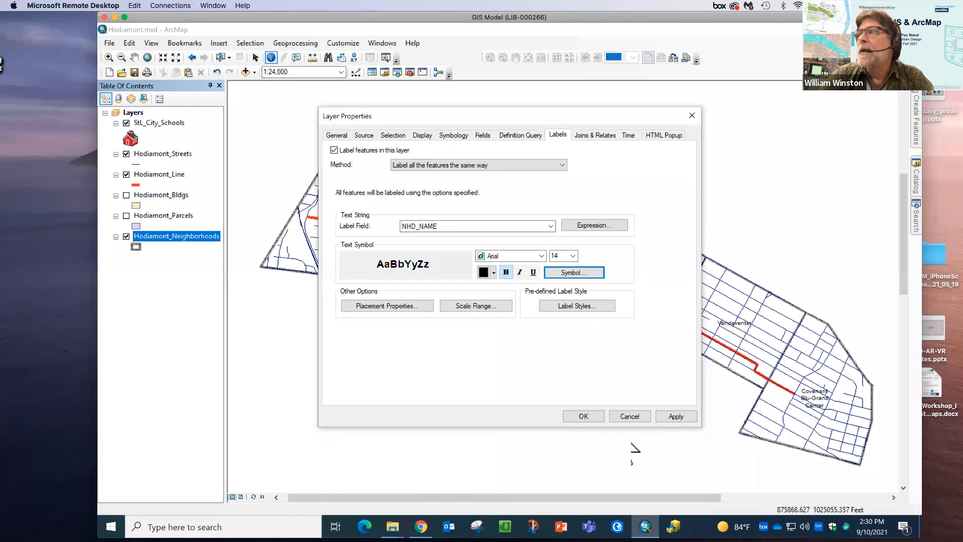
pyautogui.click(585, 416)
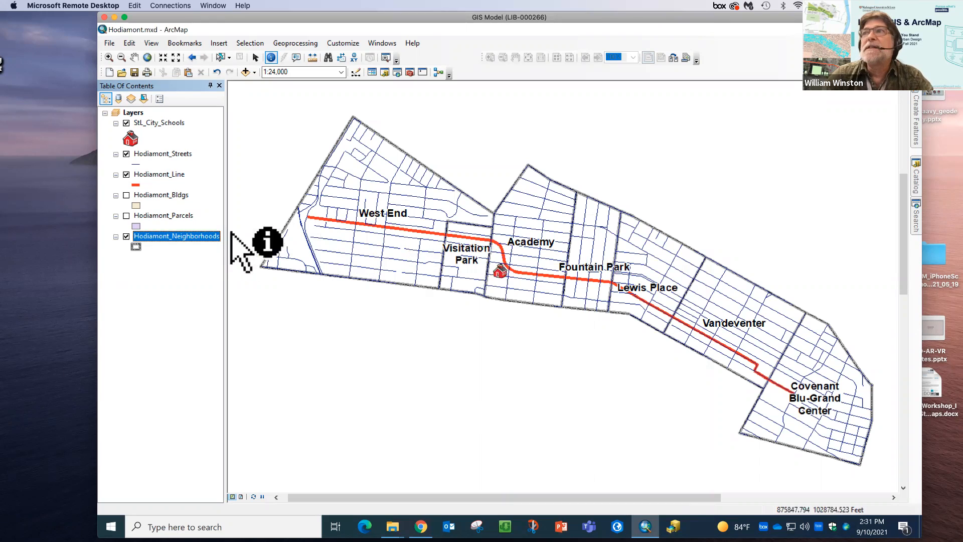
# Turn the Hodiamont_Neighborhoods labels off and back on
pyautogui.rightClick(199, 237)
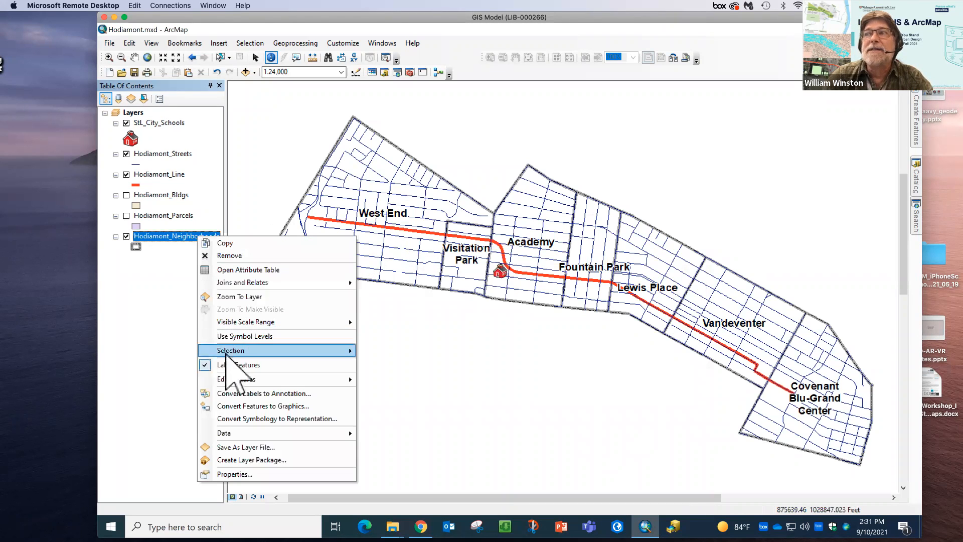
pyautogui.click(229, 363)
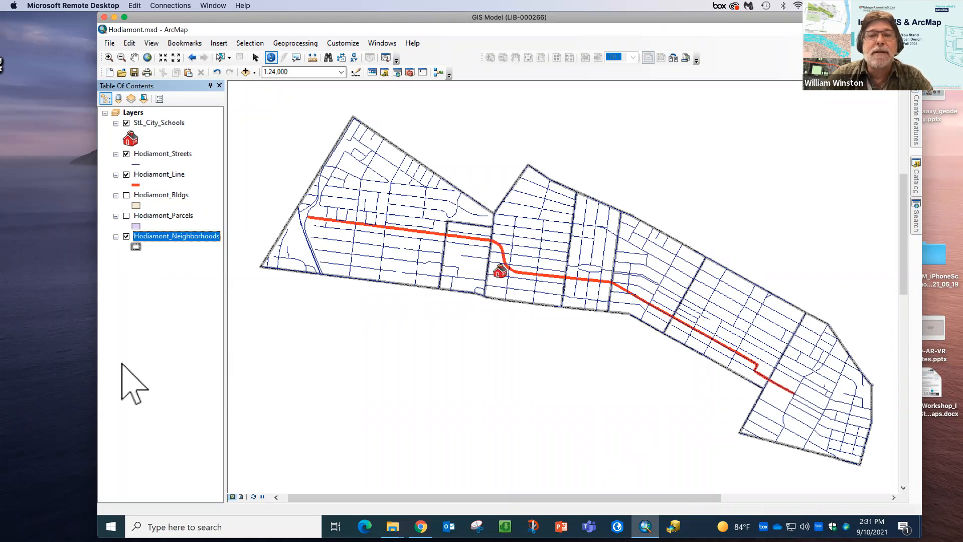
pyautogui.rightClick(162, 240)
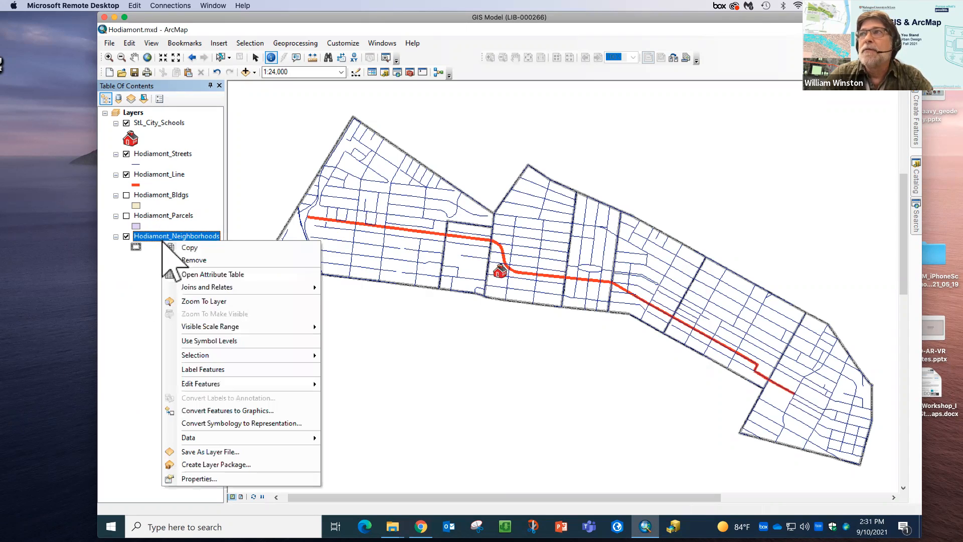
pyautogui.click(222, 368)
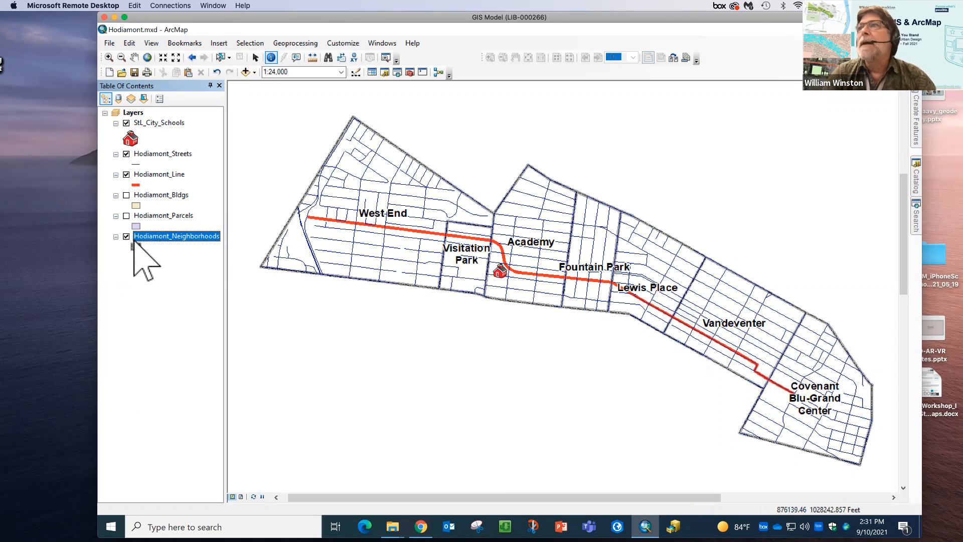
# Show the Hodiamont_Parcels layer again and toggle Hodiamont_Bldgs on and off, leaving the buildings hidden
pyautogui.click(127, 216)
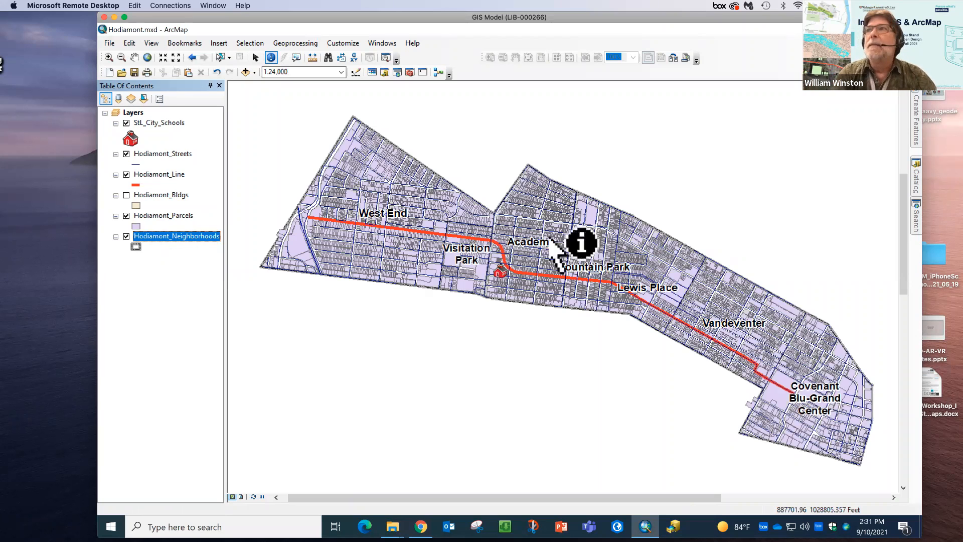
pyautogui.click(127, 195)
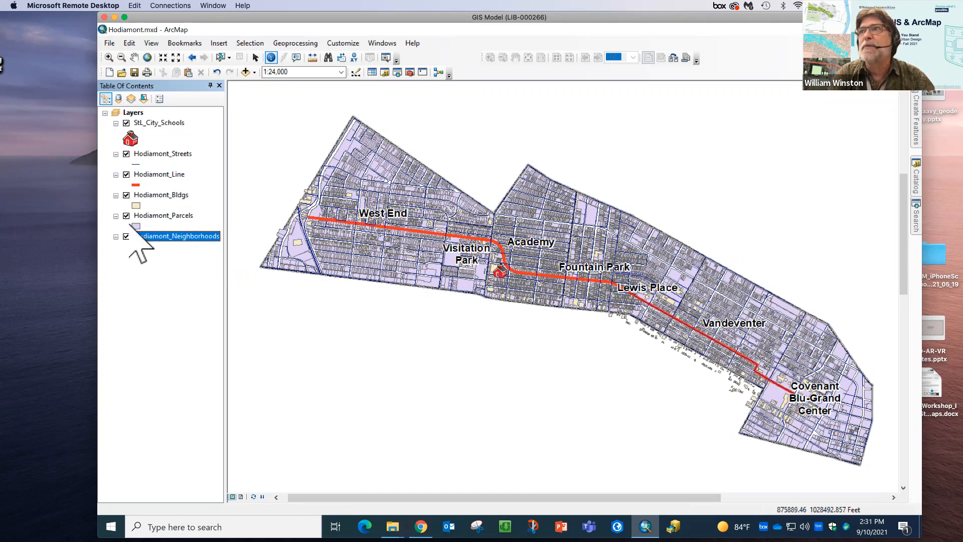
pyautogui.click(127, 195)
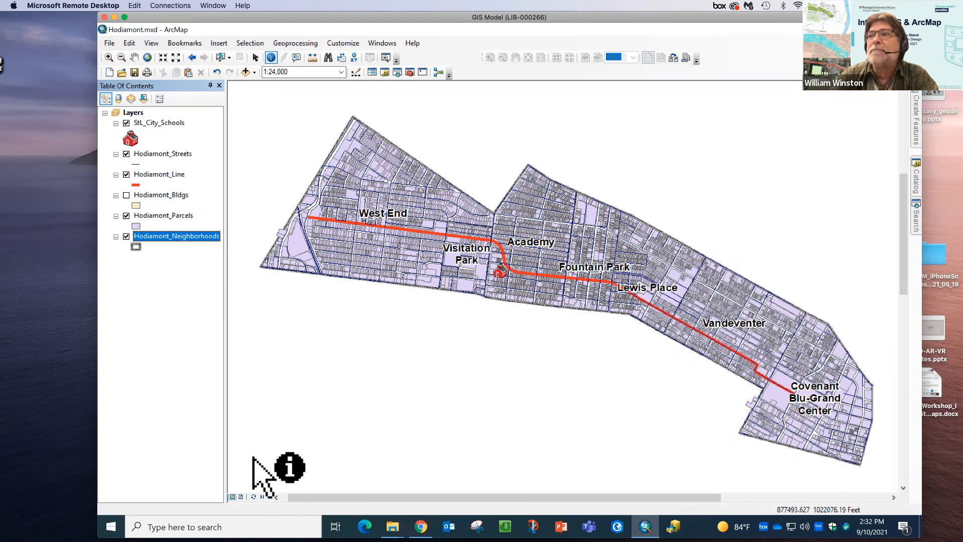
# Switch to the layout view and set the page to 11×17 paper in landscape orientation
pyautogui.click(241, 496)
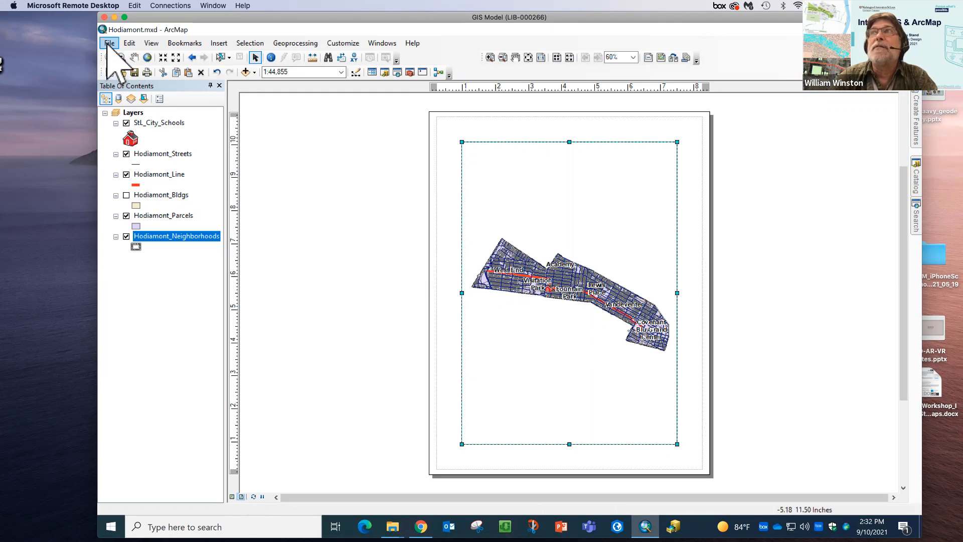
pyautogui.click(108, 44)
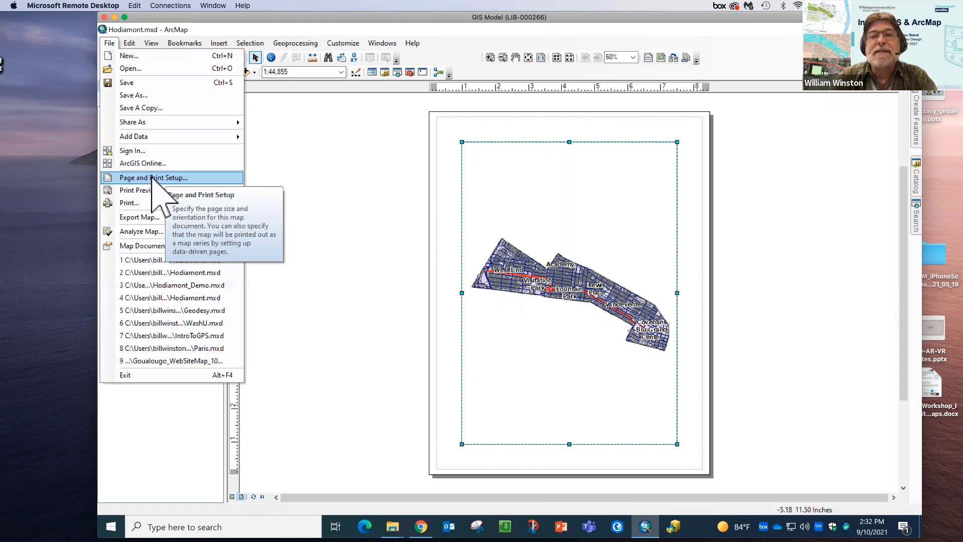
pyautogui.click(151, 178)
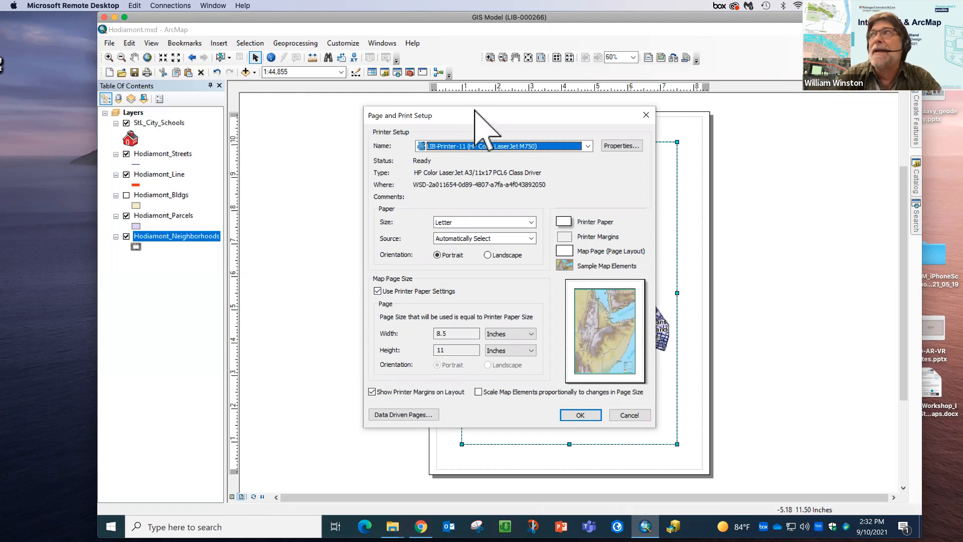
pyautogui.moveTo(431, 116); pyautogui.dragTo(365, 120)
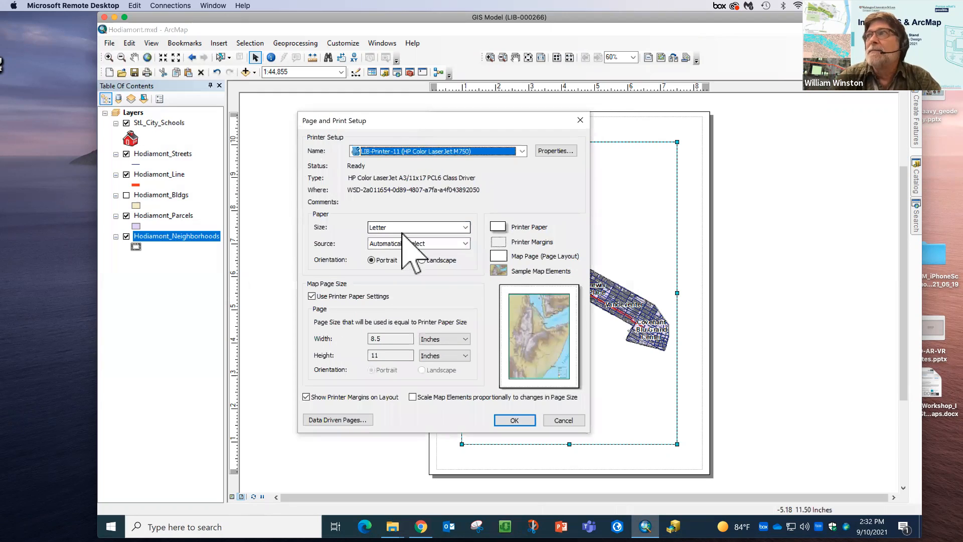
pyautogui.click(465, 227)
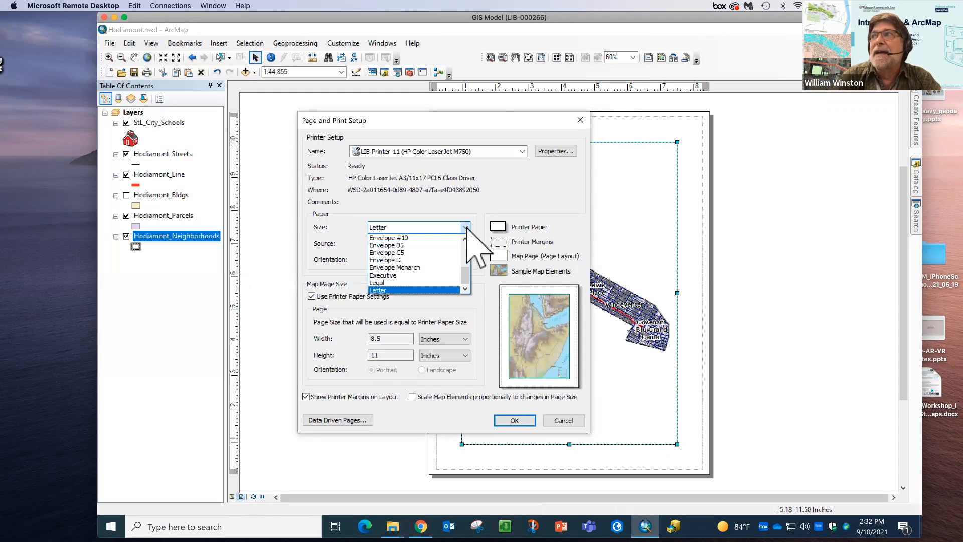
pyautogui.scroll(5, 424, 259)
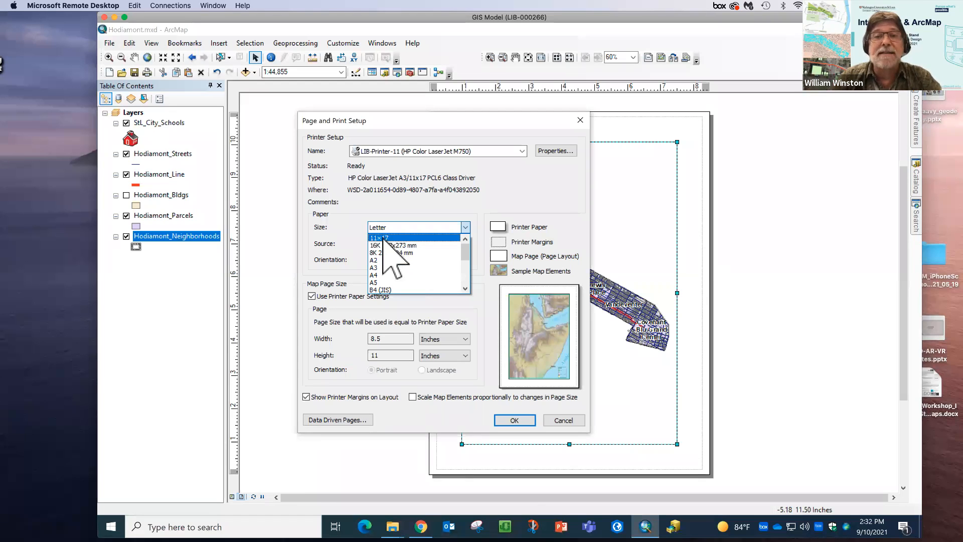
pyautogui.click(384, 237)
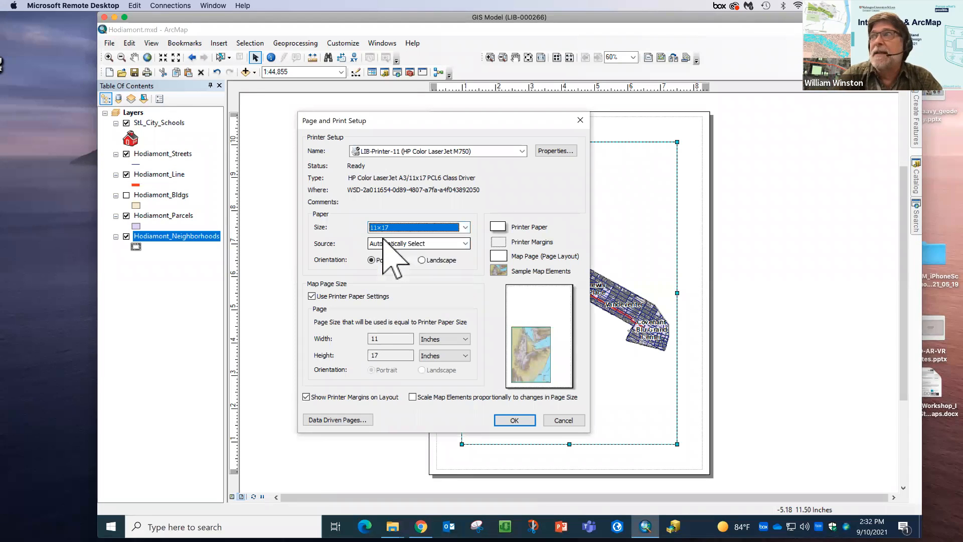
pyautogui.click(421, 260)
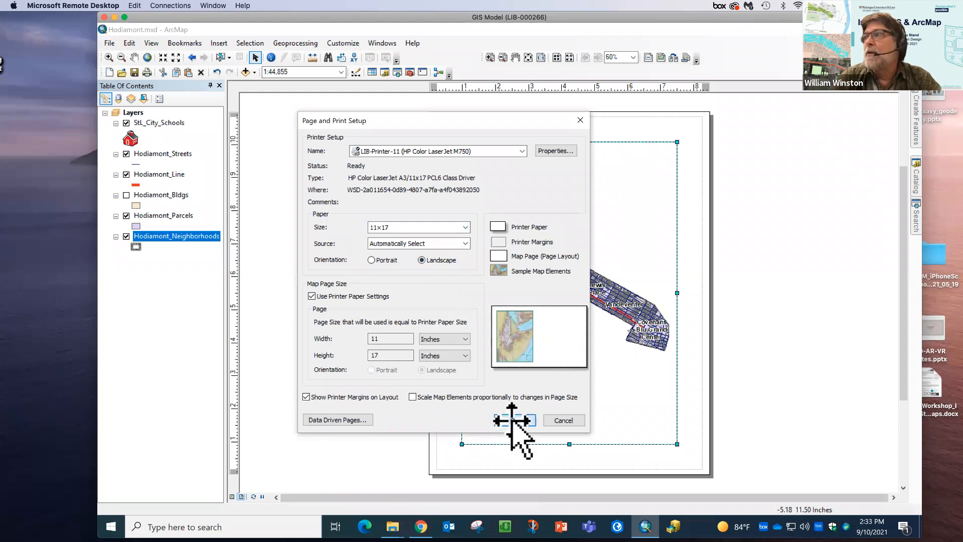
pyautogui.click(513, 420)
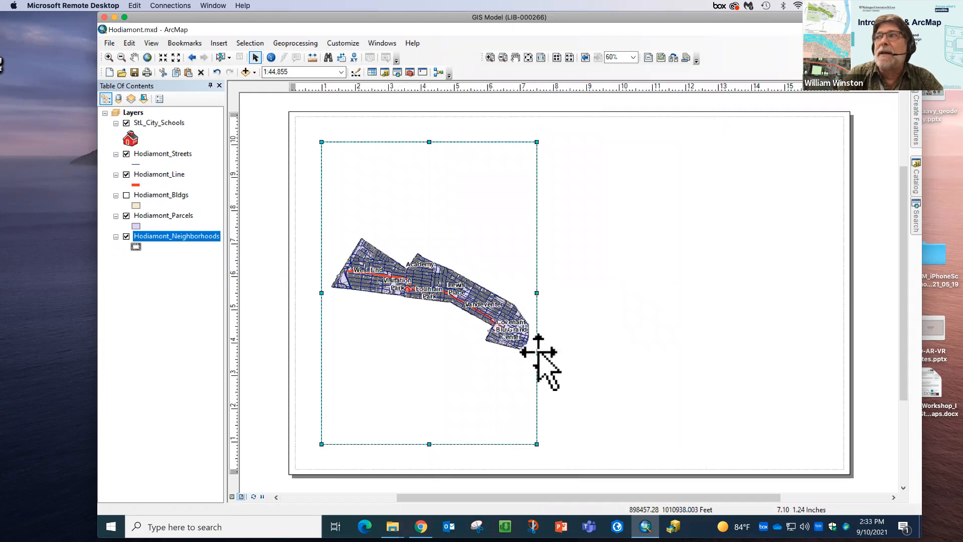
# Collapse the layer list of the Layers data frame
pyautogui.click(105, 113)
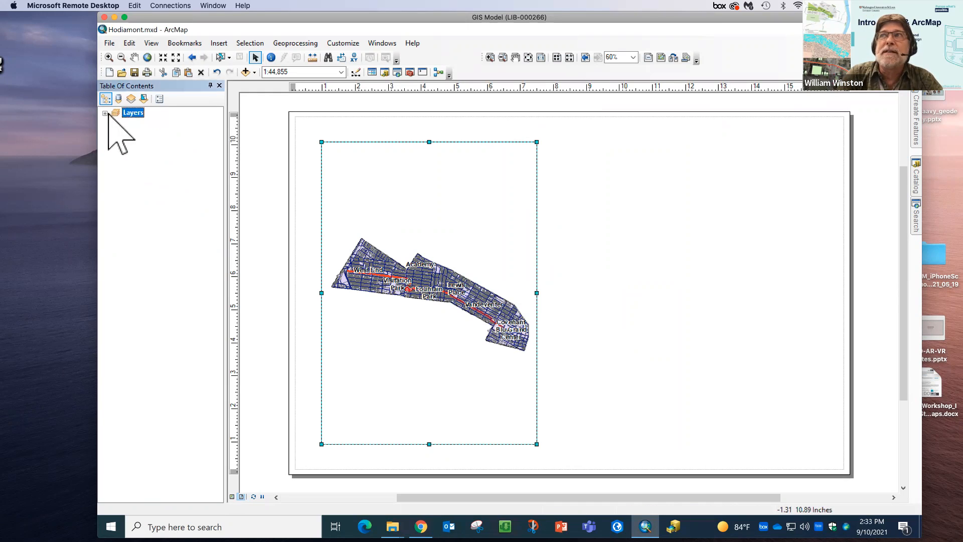
# Rename the Layers data frame to Main Map and expand its layer list
pyautogui.click(139, 114)
pyautogui.write('Main Map')
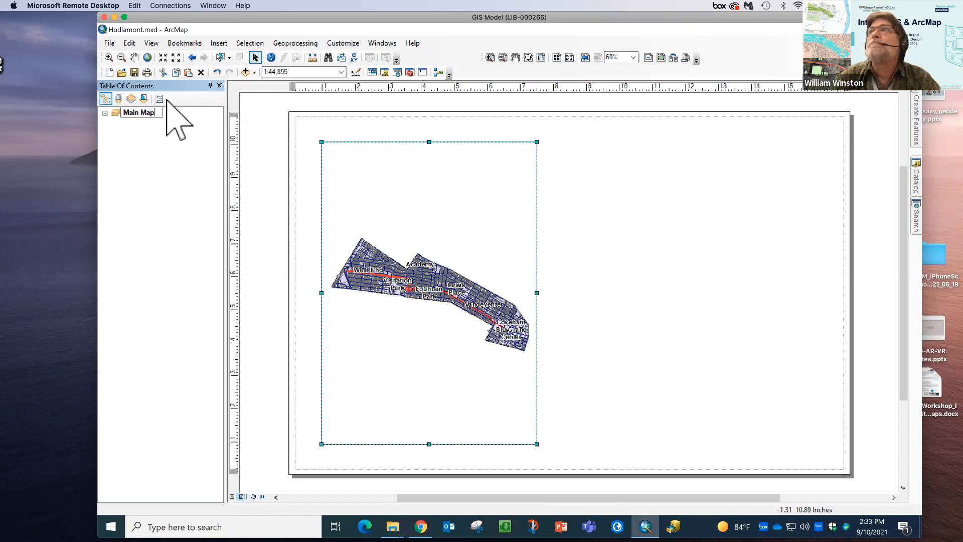
pyautogui.click(105, 113)
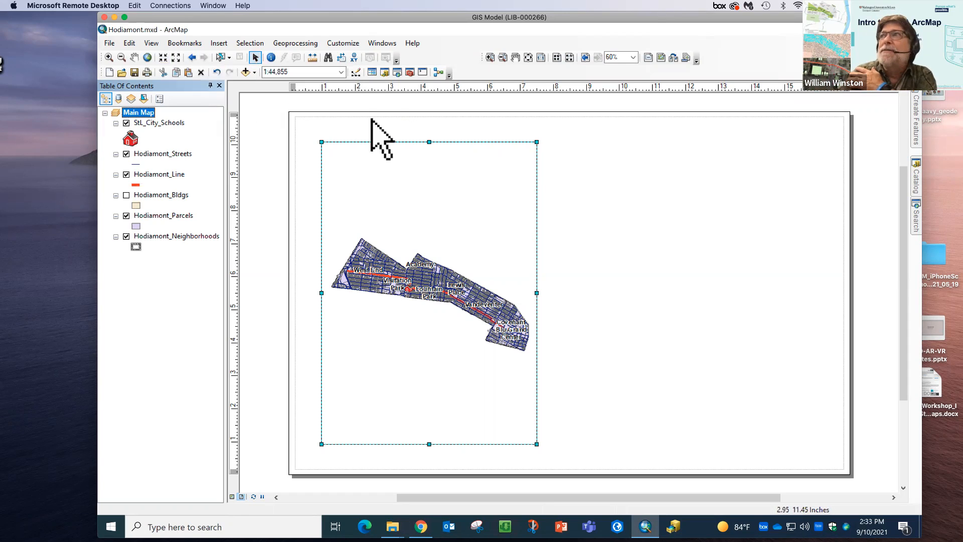
# Widen the Main Map frame on the page to about 10 in and shorten it to about 7 in high
pyautogui.click(304, 132)
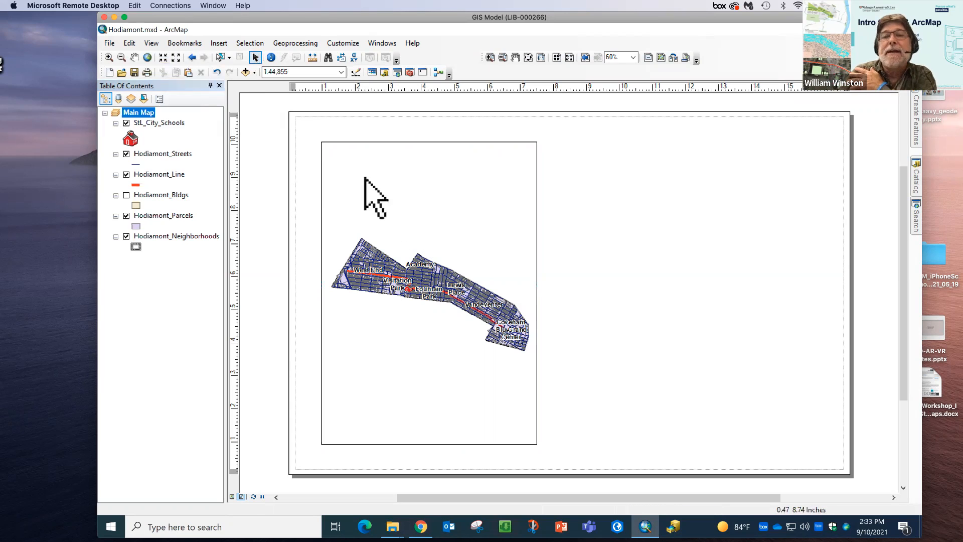
pyautogui.click(483, 283)
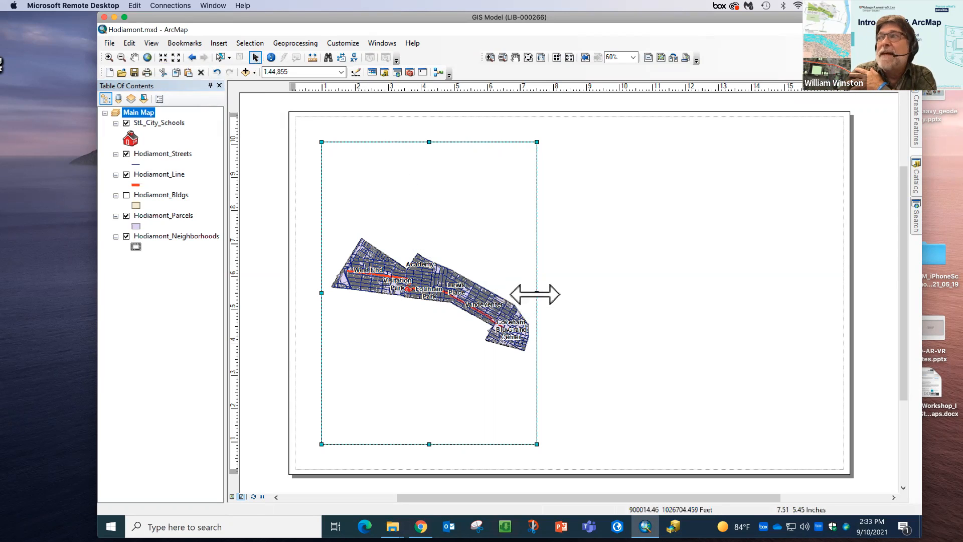
pyautogui.moveTo(535, 293); pyautogui.dragTo(652, 314)
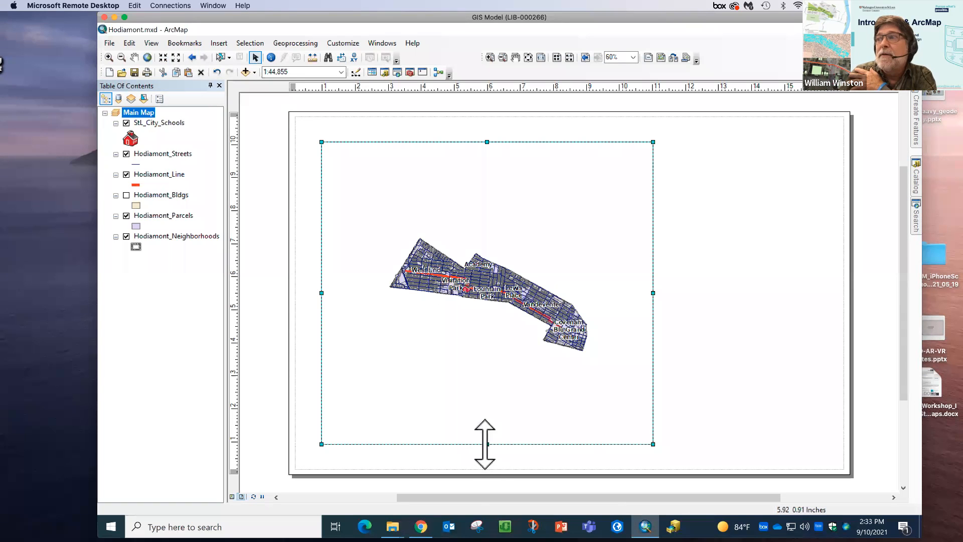
pyautogui.moveTo(484, 380); pyautogui.dragTo(485, 377)
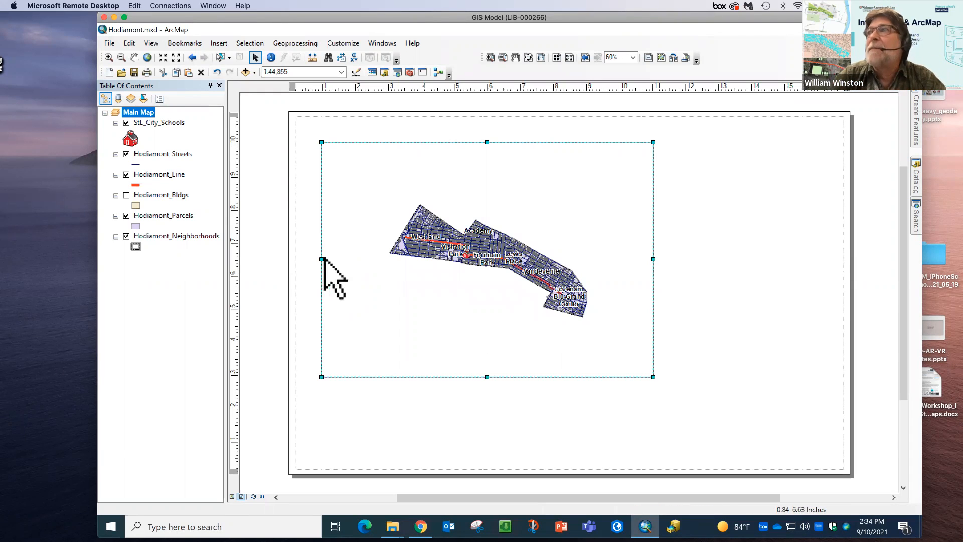
# Set the Main Map frame's position to X 1 in, Y 1 in and its size to 15 in by 9 in, keeping the coordinate system
pyautogui.rightClick(350, 276)
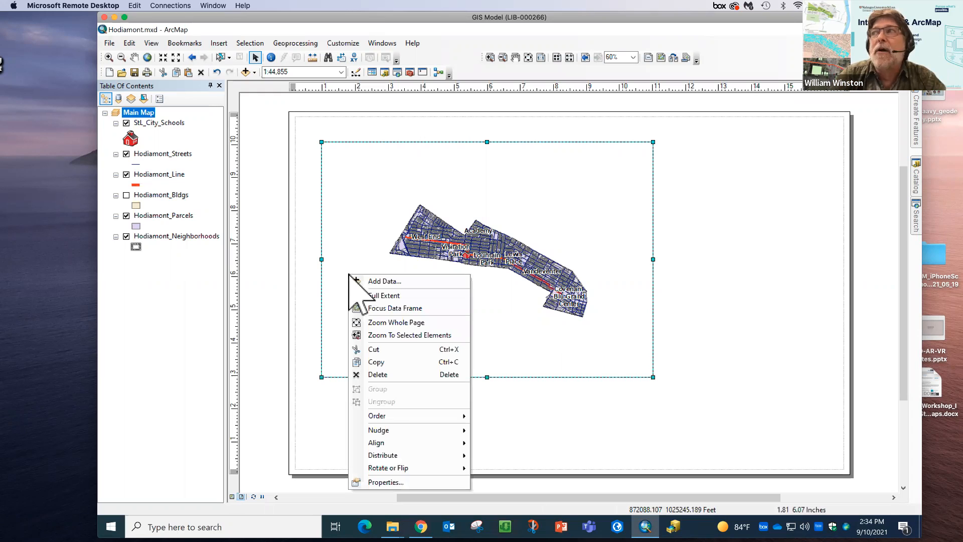
pyautogui.click(391, 482)
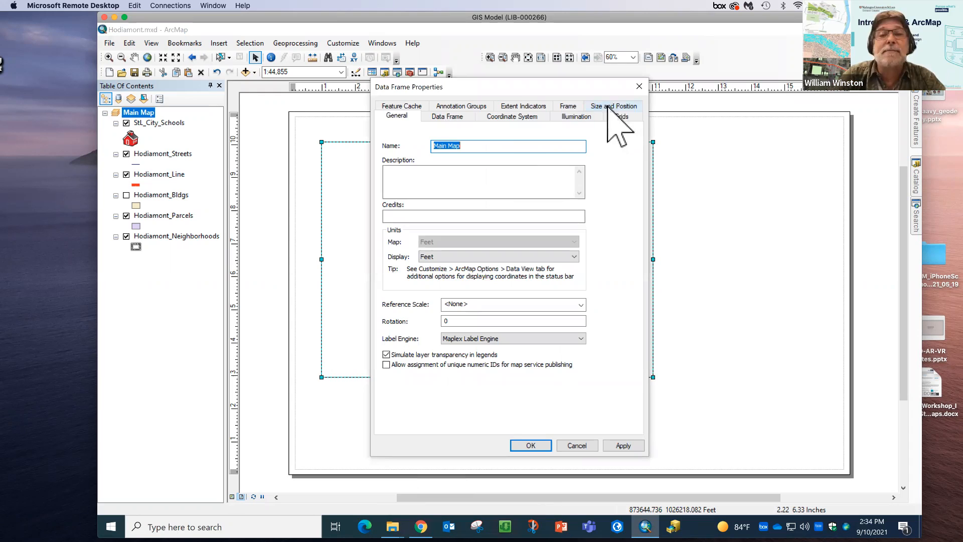
pyautogui.click(608, 108)
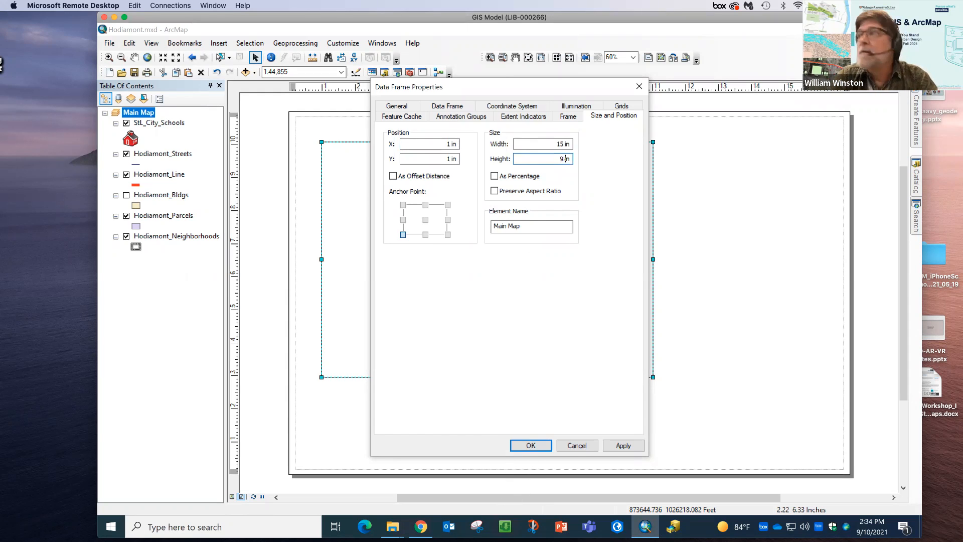
pyautogui.click(529, 445)
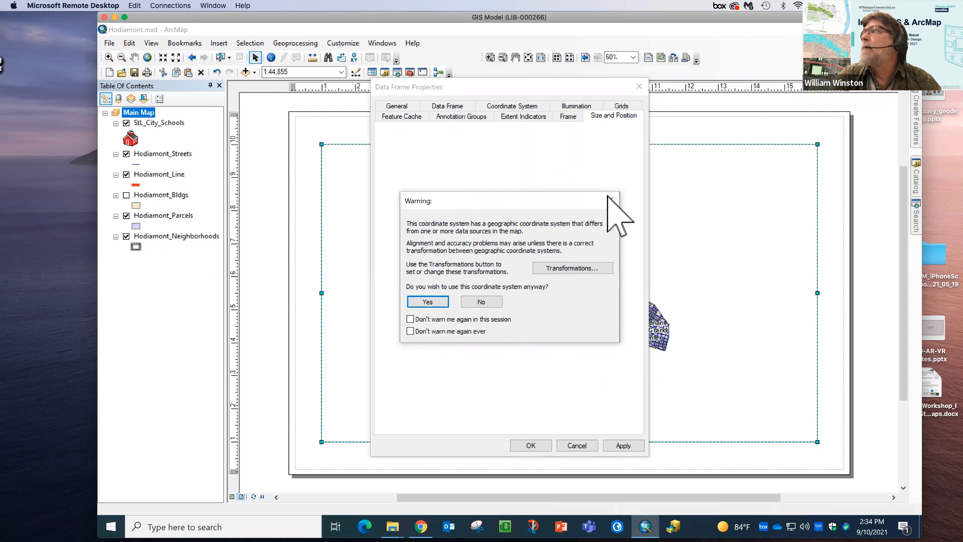
pyautogui.click(426, 302)
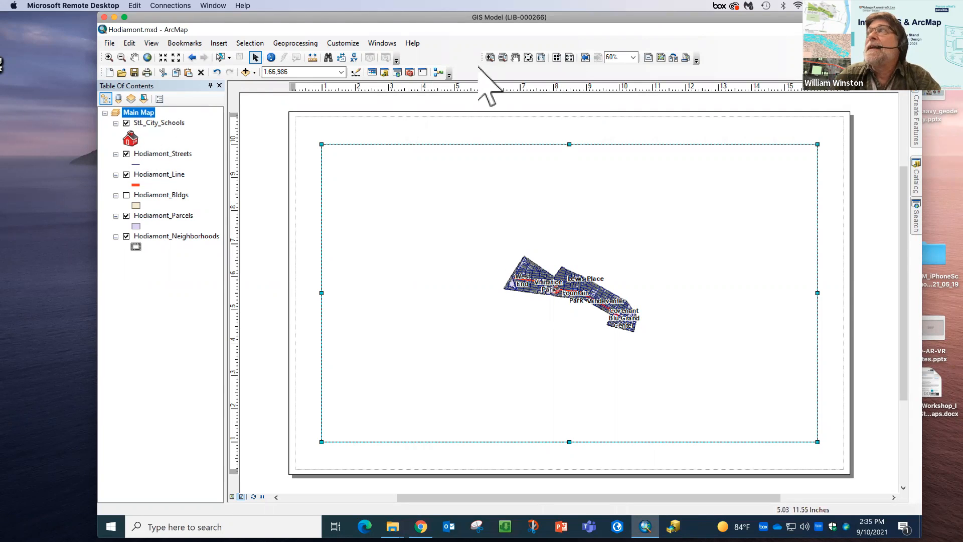
# Magnify the page's upper-right corner to inspect the frame margin, and return to the whole page
pyautogui.click(490, 57)
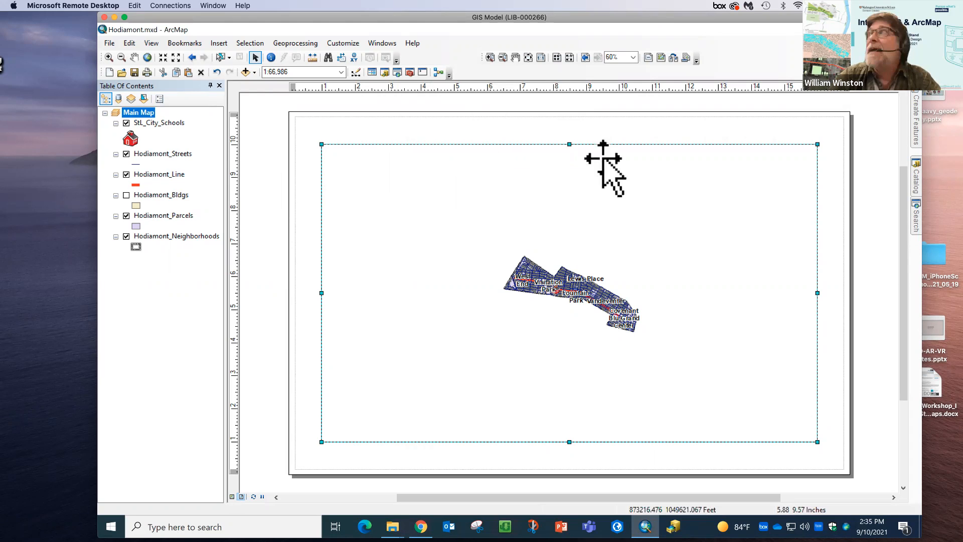
pyautogui.rightClick(735, 57)
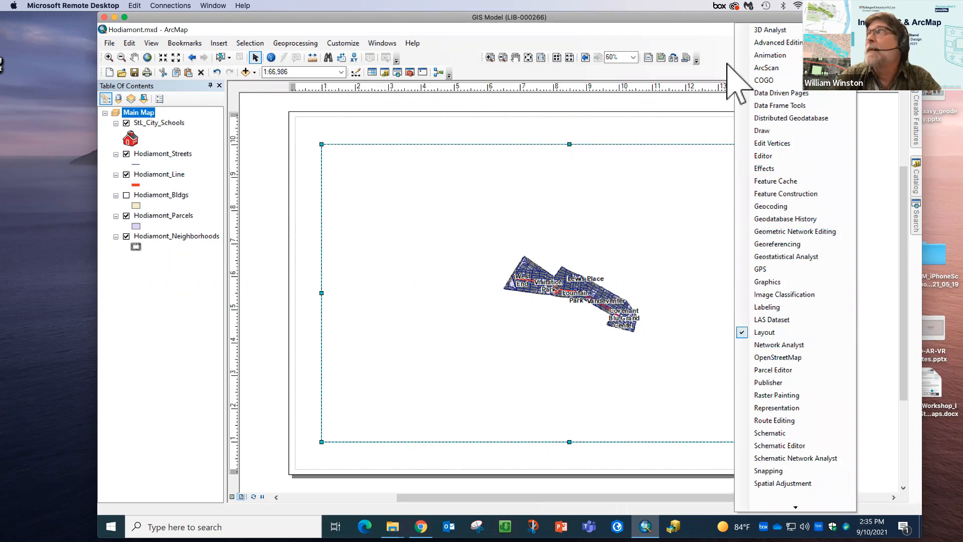
pyautogui.click(718, 48)
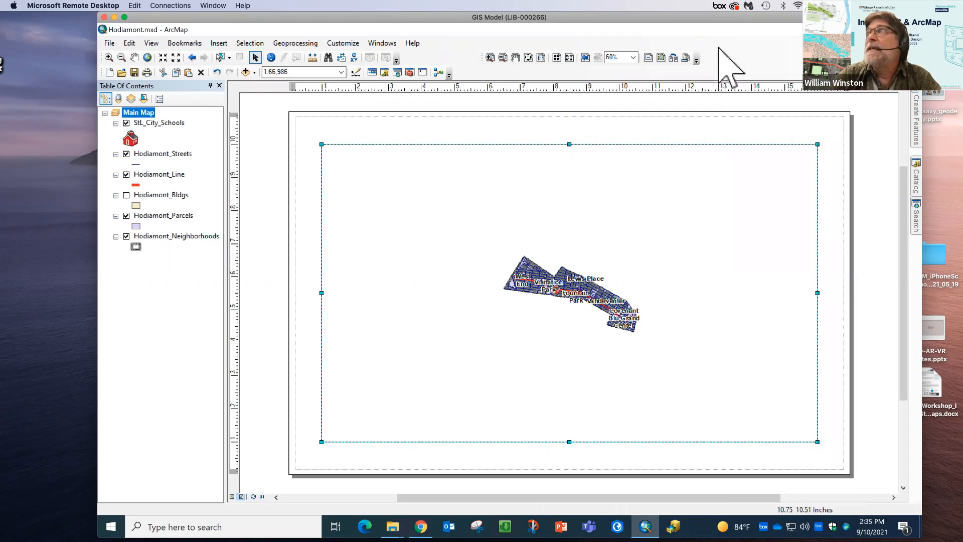
pyautogui.click(489, 57)
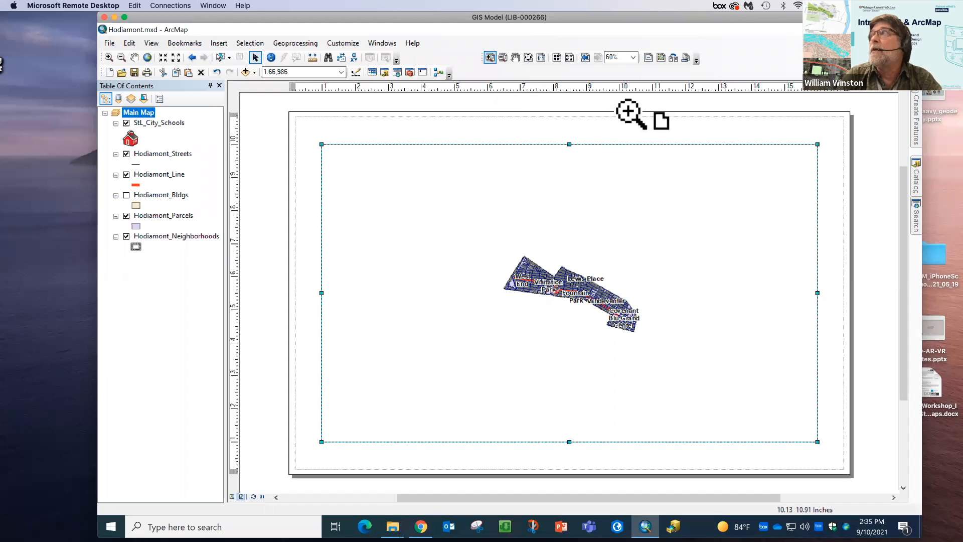
pyautogui.moveTo(767, 121); pyautogui.dragTo(872, 215)
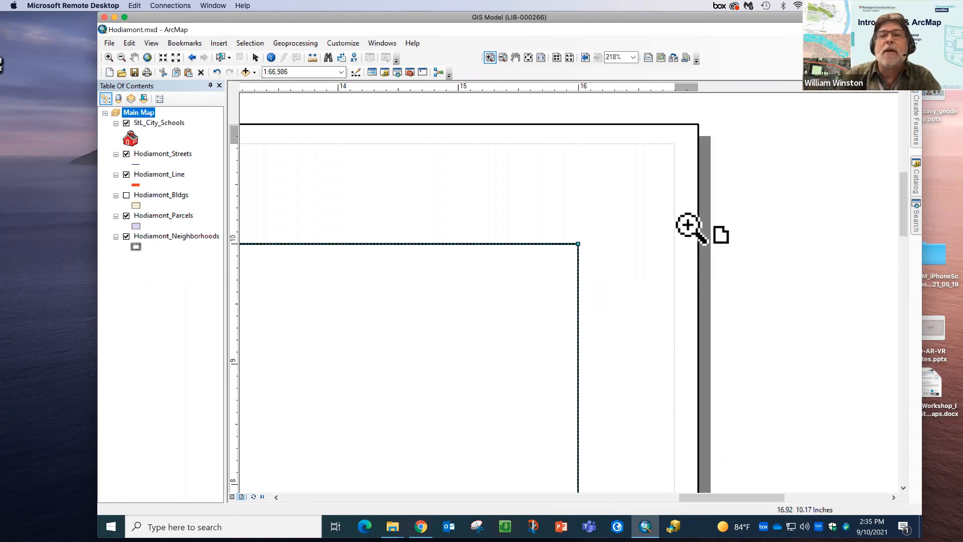
pyautogui.click(528, 56)
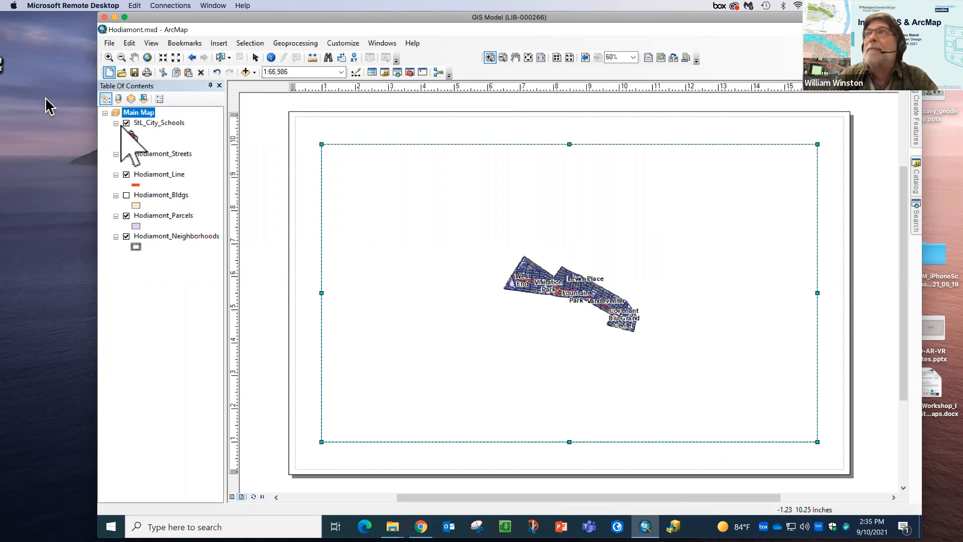
# Fit the map in its frame with the Hodiamont Tracks bookmark, shift it slightly, and deselect the frame
pyautogui.click(108, 56)
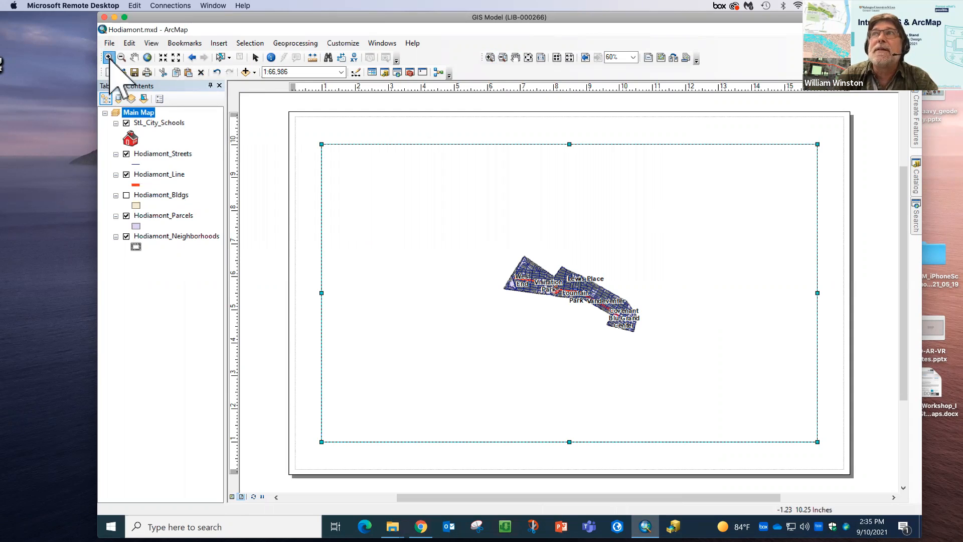
pyautogui.moveTo(487, 239); pyautogui.dragTo(657, 351)
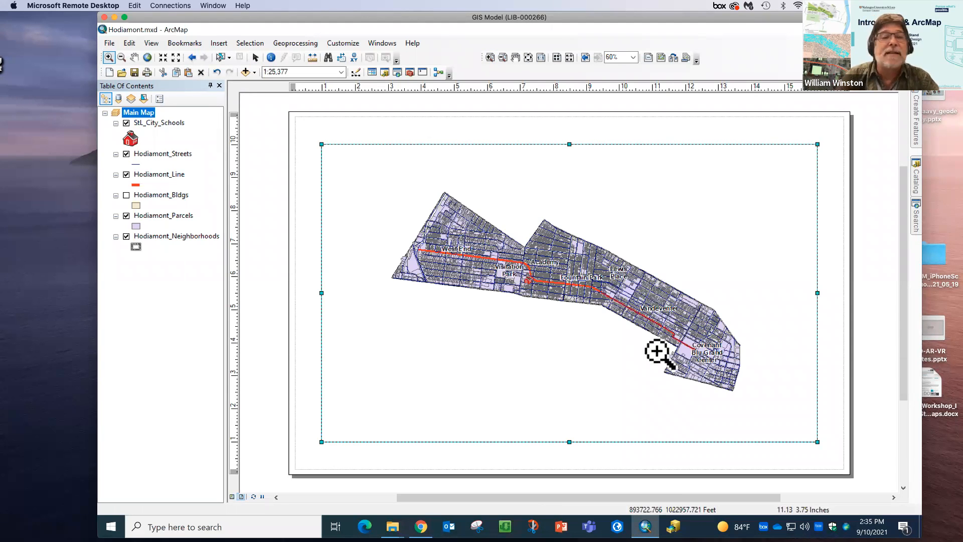
pyautogui.click(185, 43)
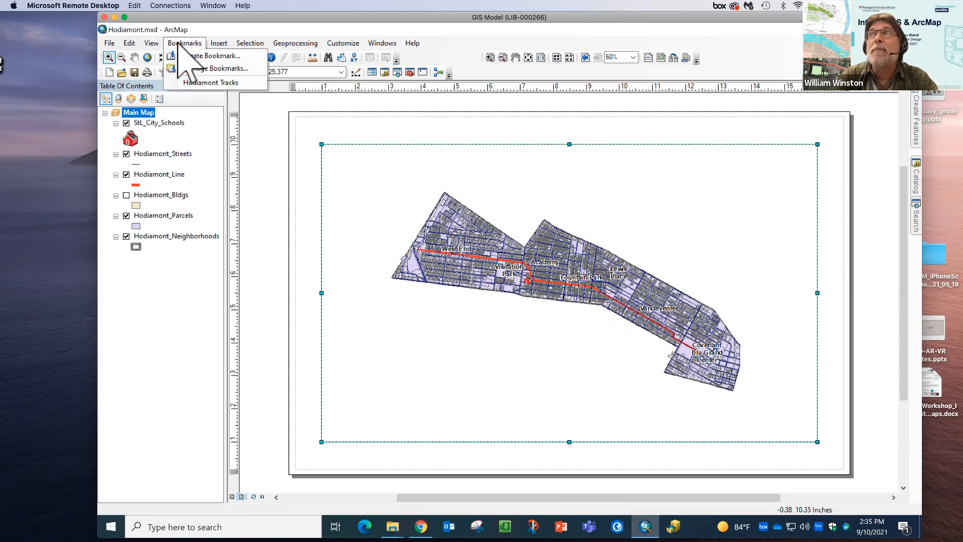
pyautogui.click(211, 82)
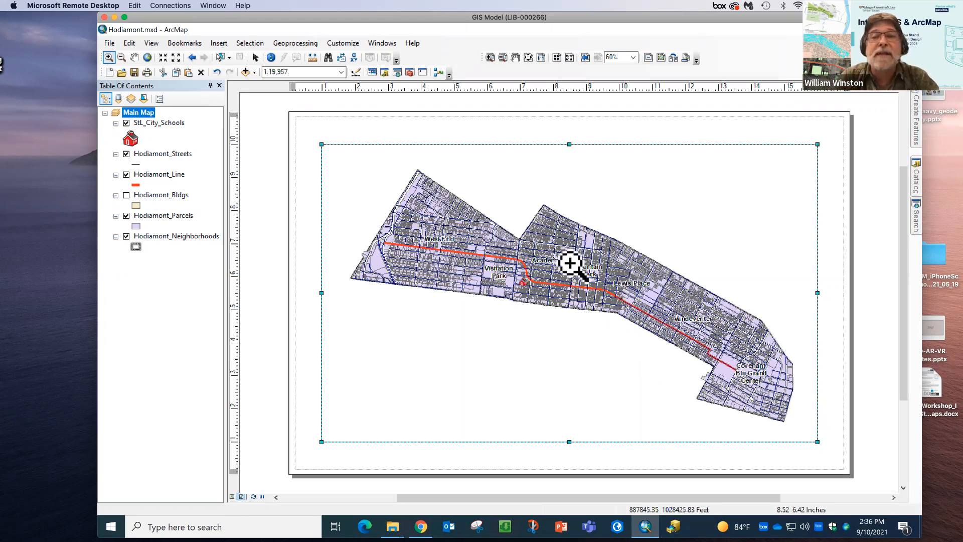
pyautogui.click(134, 57)
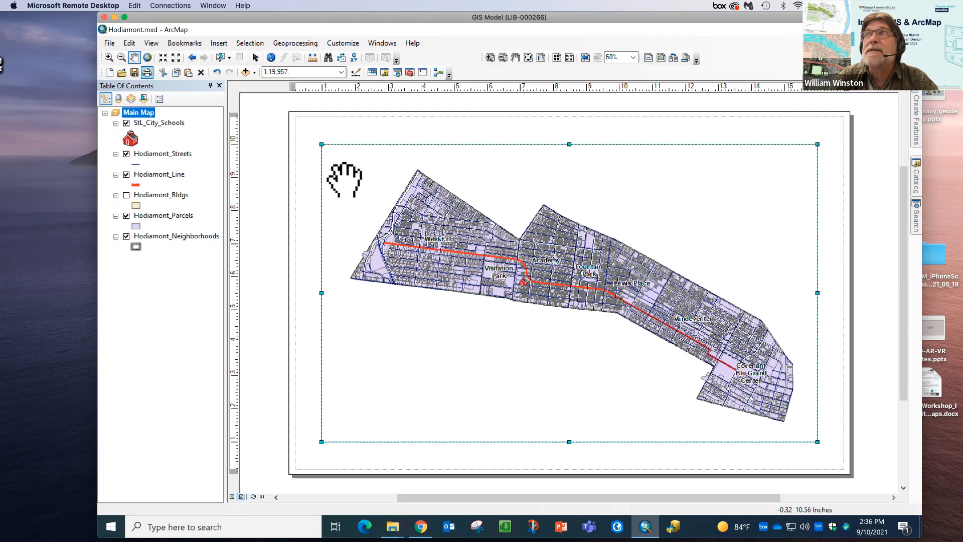
pyautogui.moveTo(571, 272)
pyautogui.mouseDown()
pyautogui.moveTo(563, 269)
pyautogui.moveTo(570, 280)
pyautogui.mouseUp()
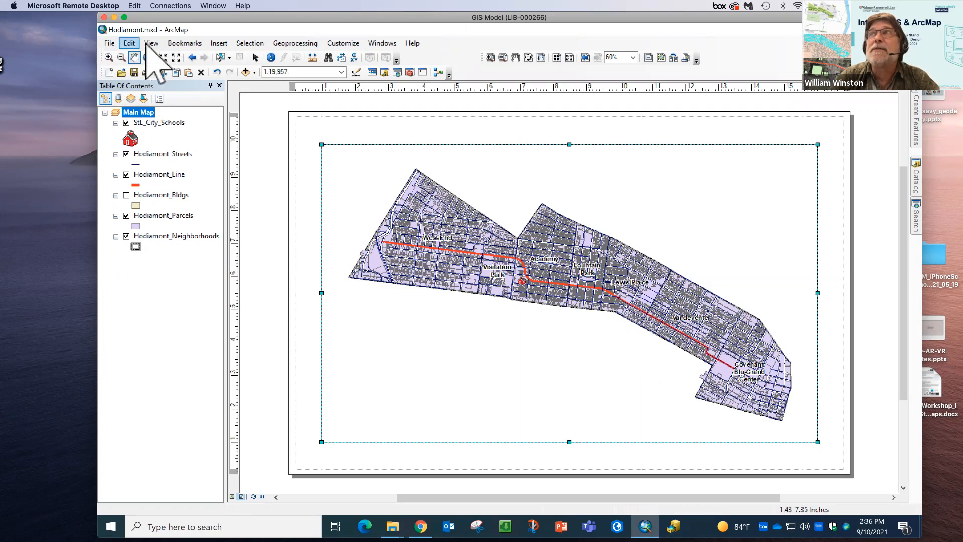
pyautogui.click(255, 57)
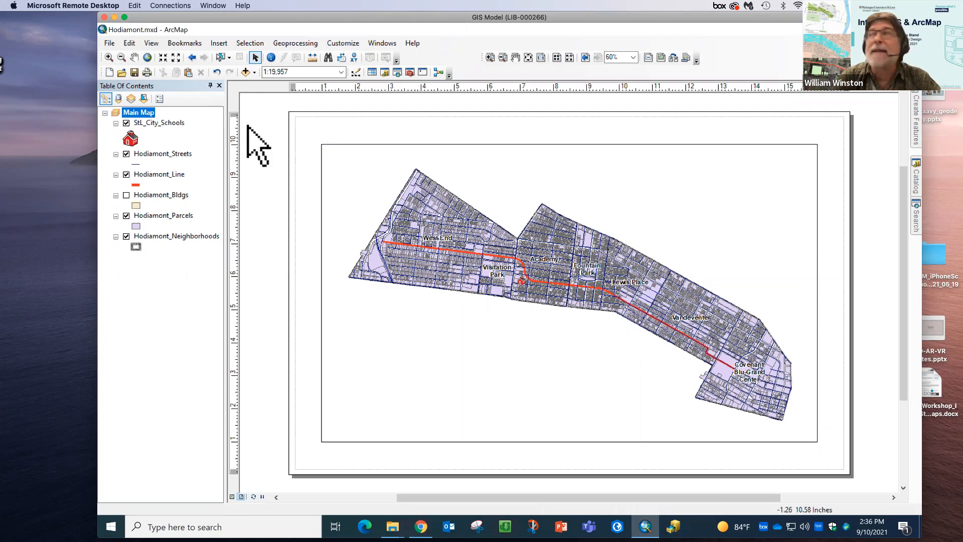
# Insert the title "Hodiamont Tracks Project" on the layout
pyautogui.click(219, 44)
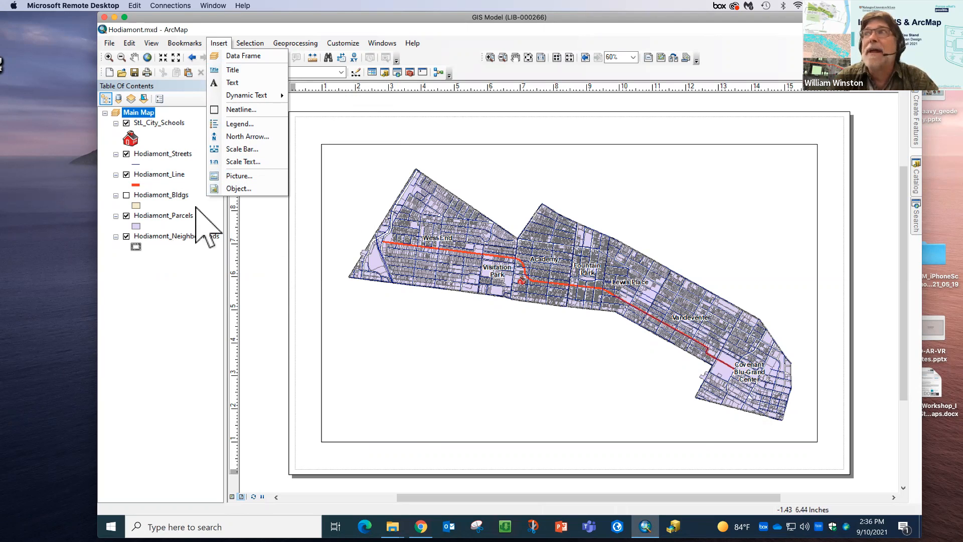
pyautogui.click(234, 70)
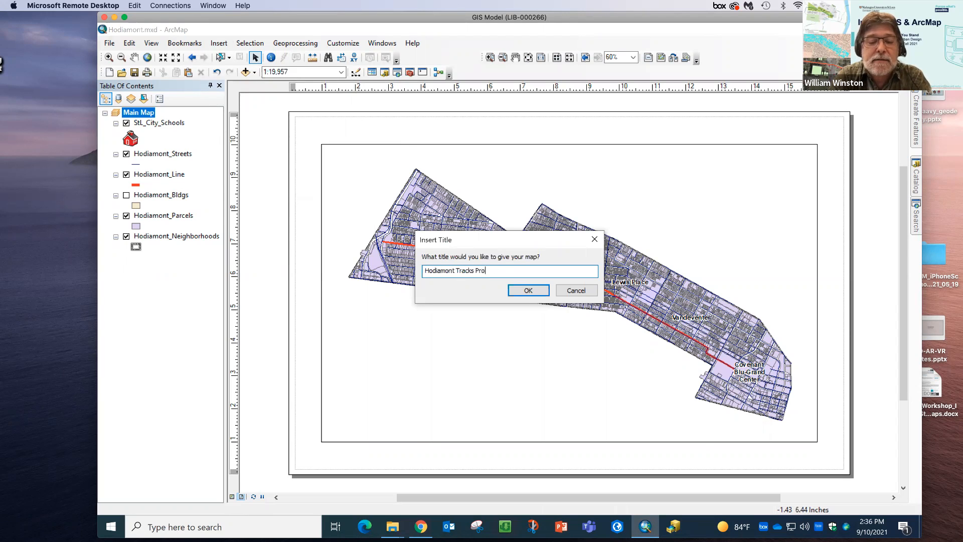
pyautogui.click(528, 290)
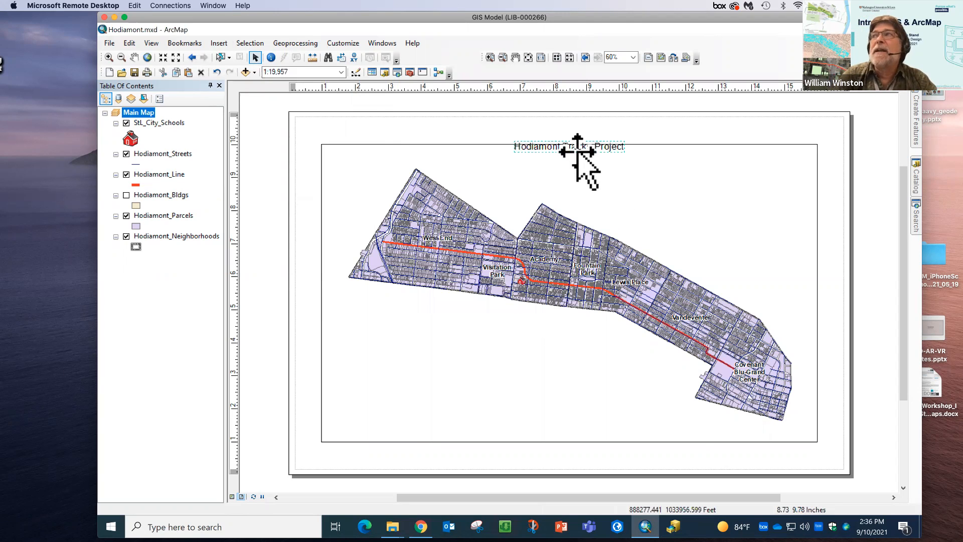
# Insert the compass-style ESRI North 7 north arrow on the layout
pyautogui.click(219, 44)
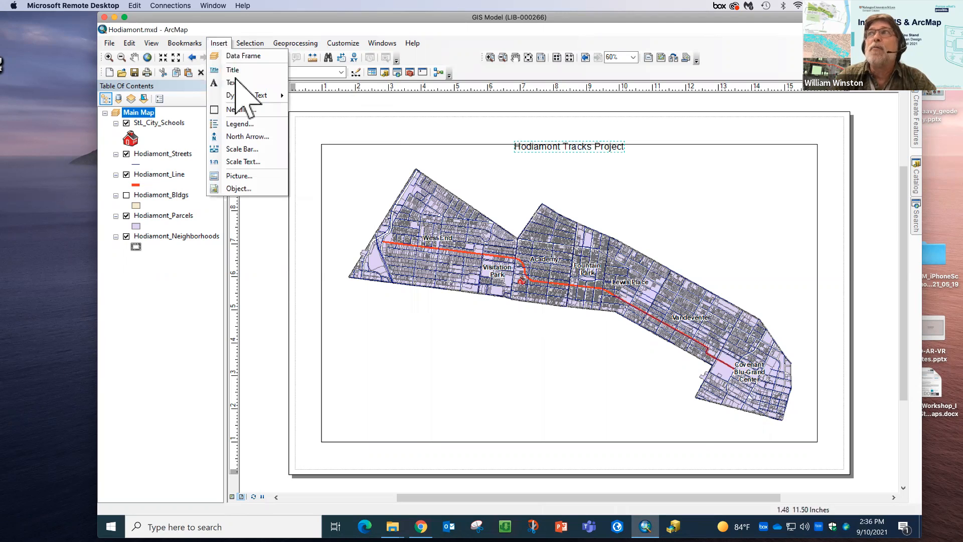
pyautogui.click(256, 137)
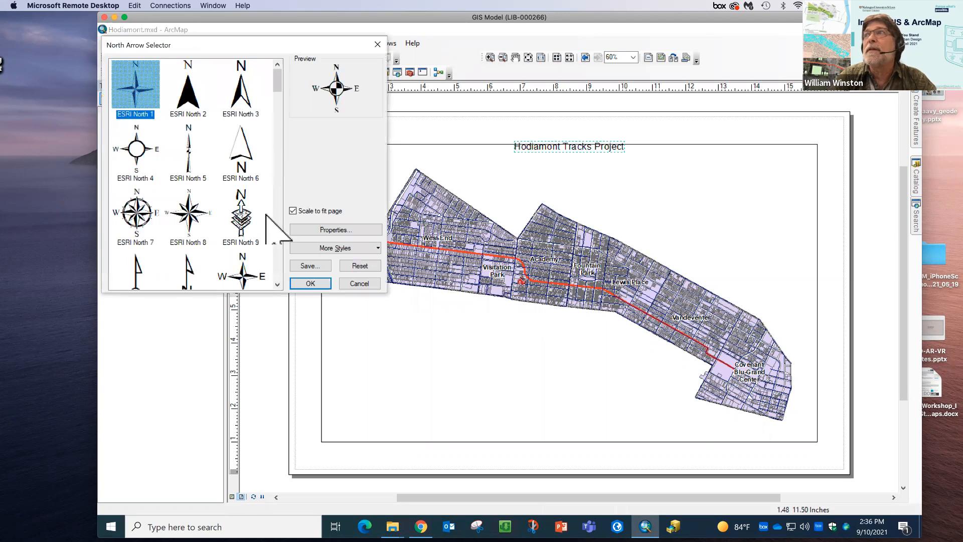
pyautogui.click(134, 213)
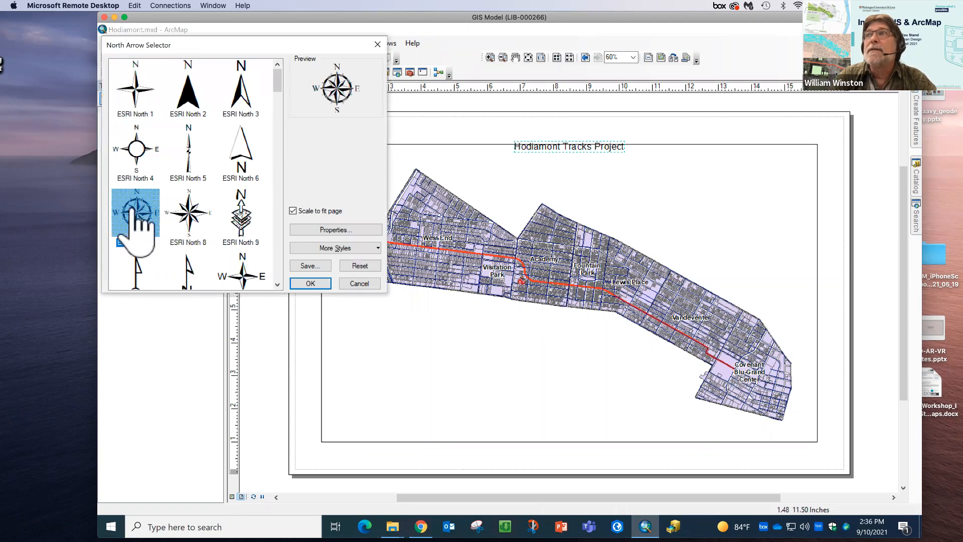
pyautogui.click(308, 284)
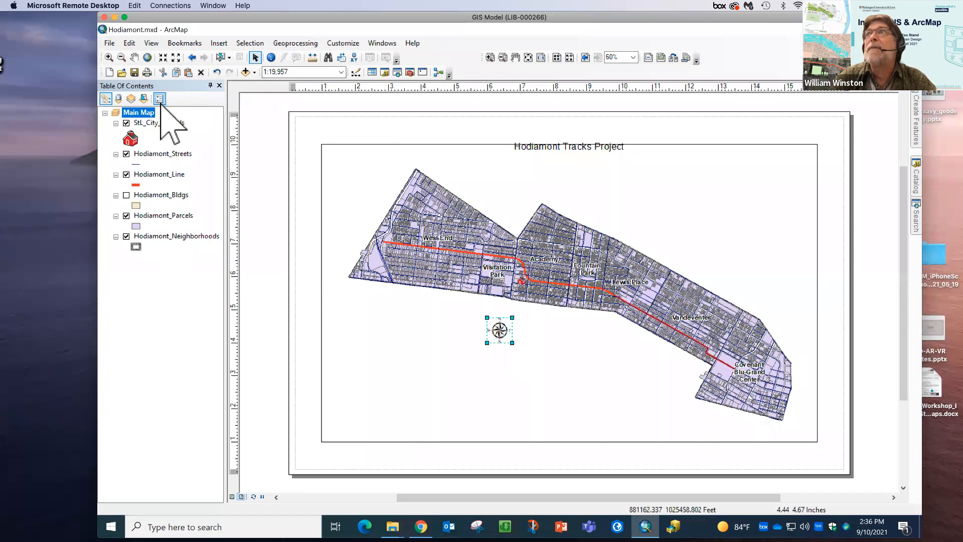
# Insert a scale bar on the layout using the Alternating Scale Bar 1 style
pyautogui.click(219, 43)
pyautogui.click(243, 149)
pyautogui.click(190, 216)
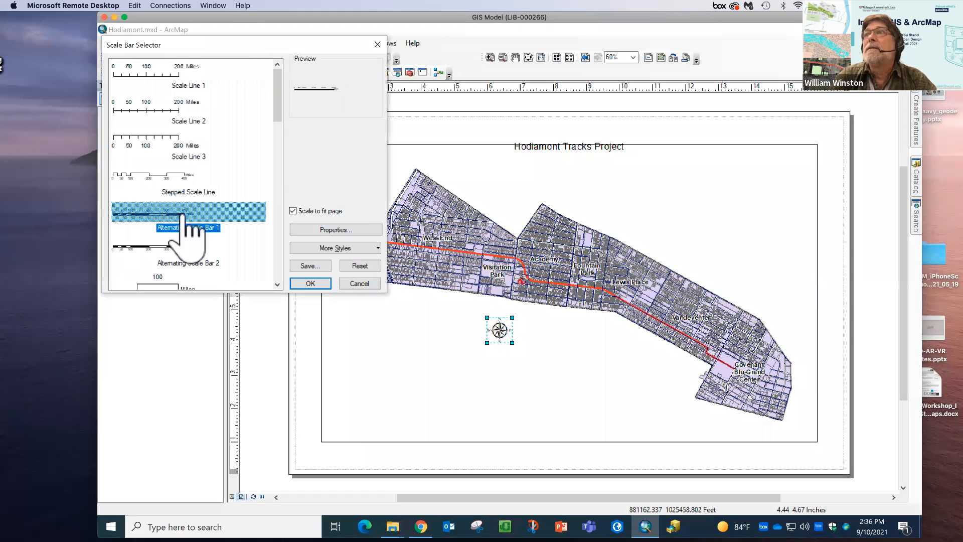
pyautogui.click(318, 283)
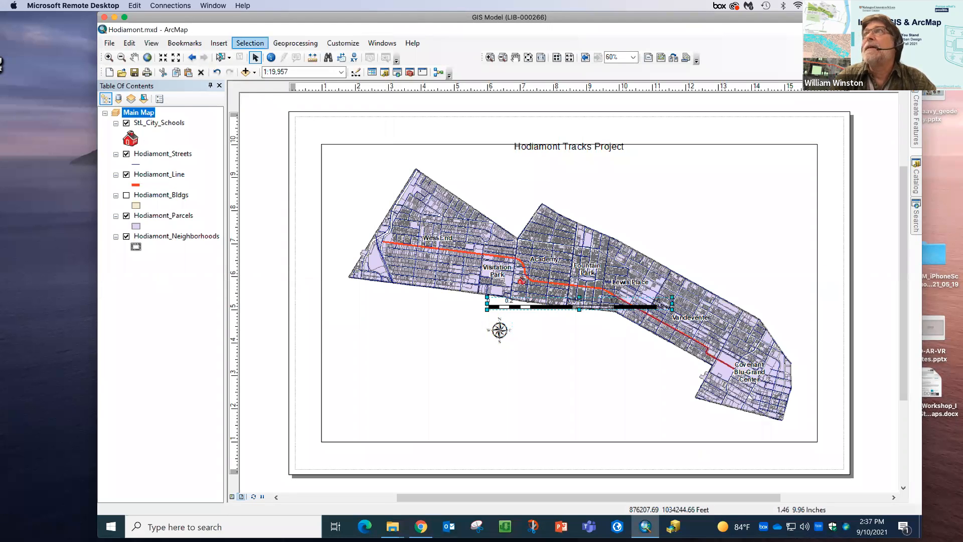
# Start a legend, take StL_City_Schools out of its items, add it back and put it first in the list
pyautogui.click(219, 44)
pyautogui.click(240, 124)
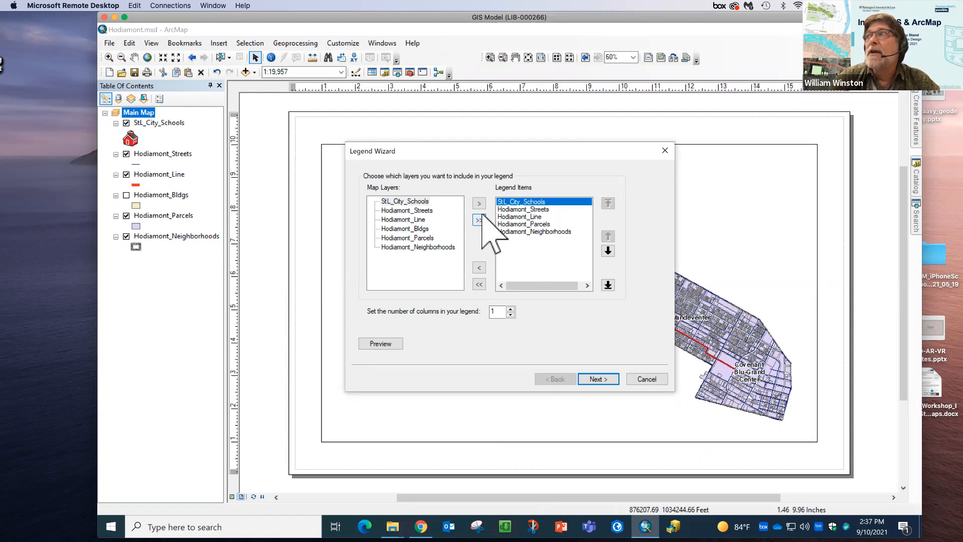
pyautogui.click(479, 268)
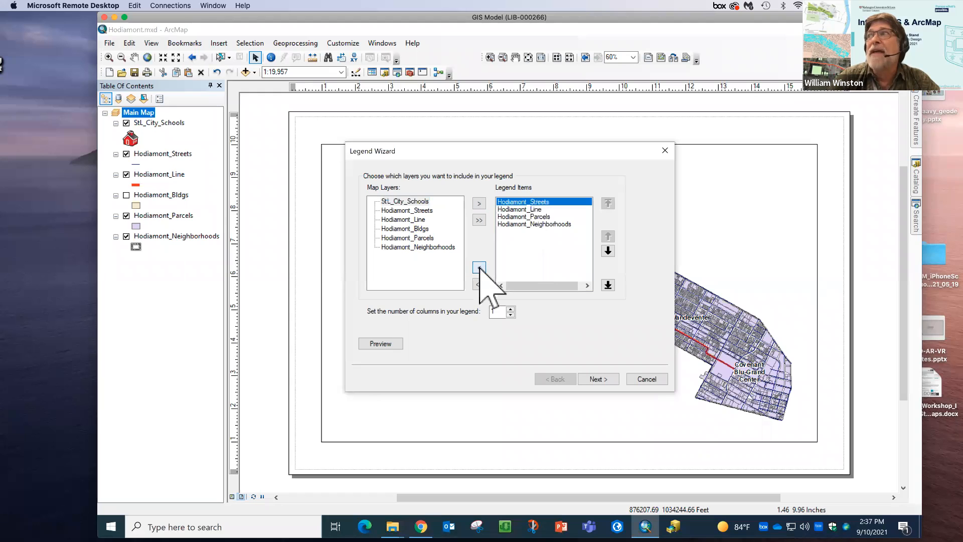
pyautogui.click(407, 200)
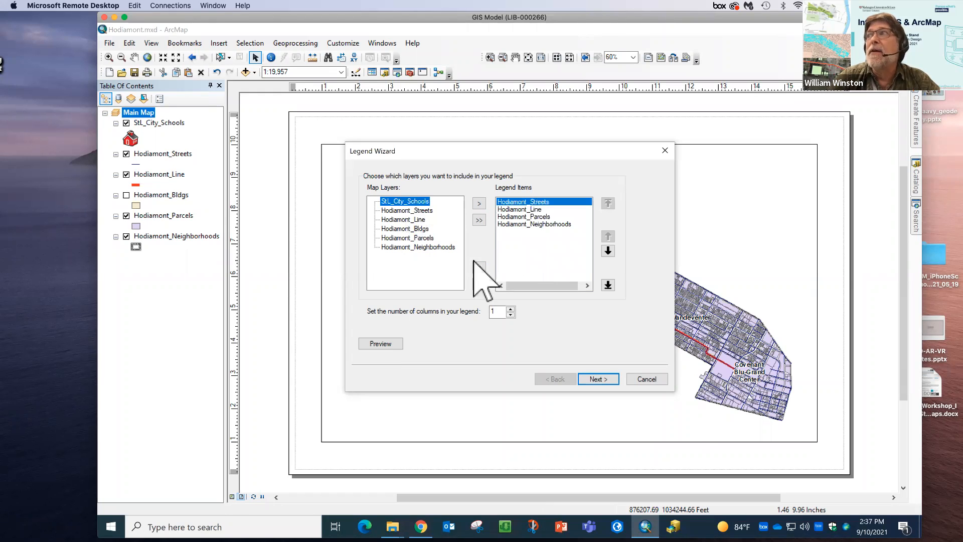
pyautogui.click(480, 203)
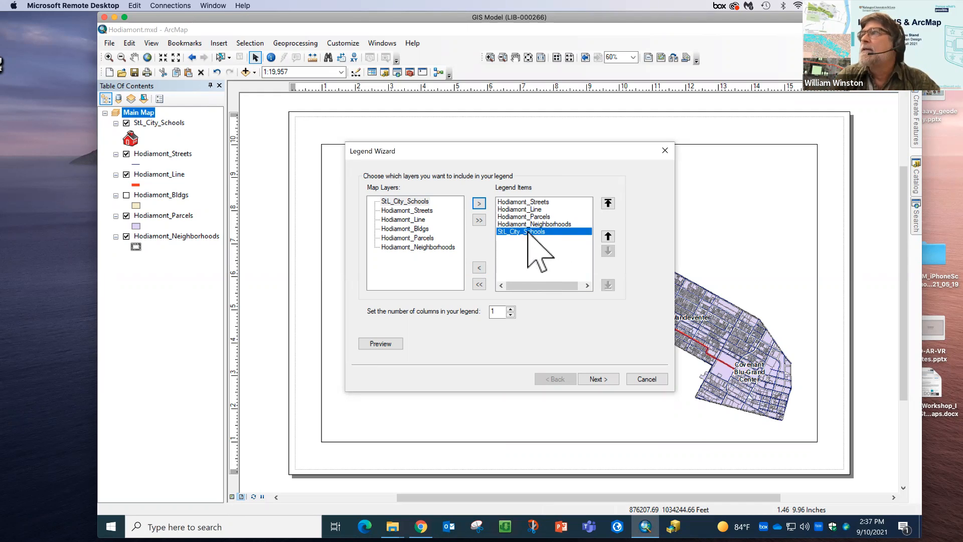
pyautogui.click(608, 202)
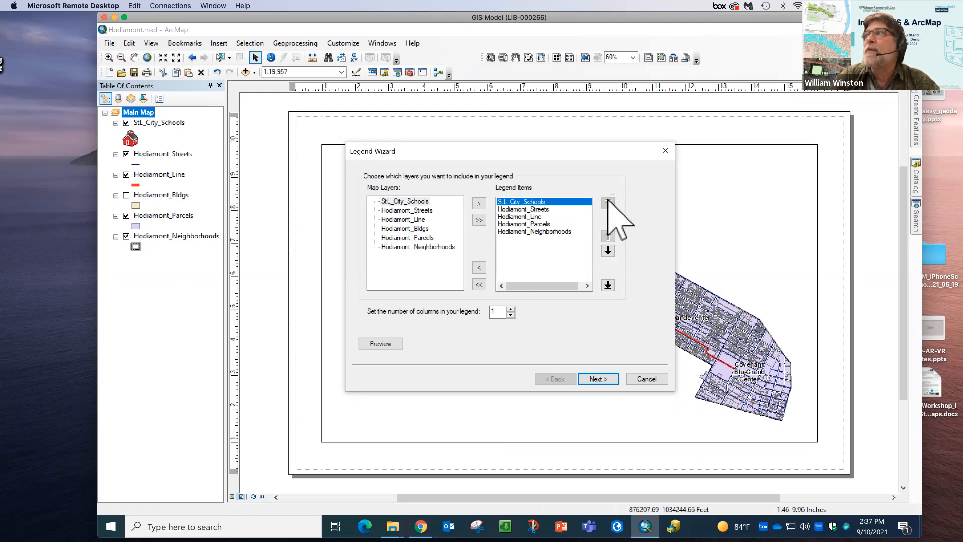
# Place Hodiamont_Line above Hodiamont_Streets in the legend items and accept the default legend title settings
pyautogui.click(541, 217)
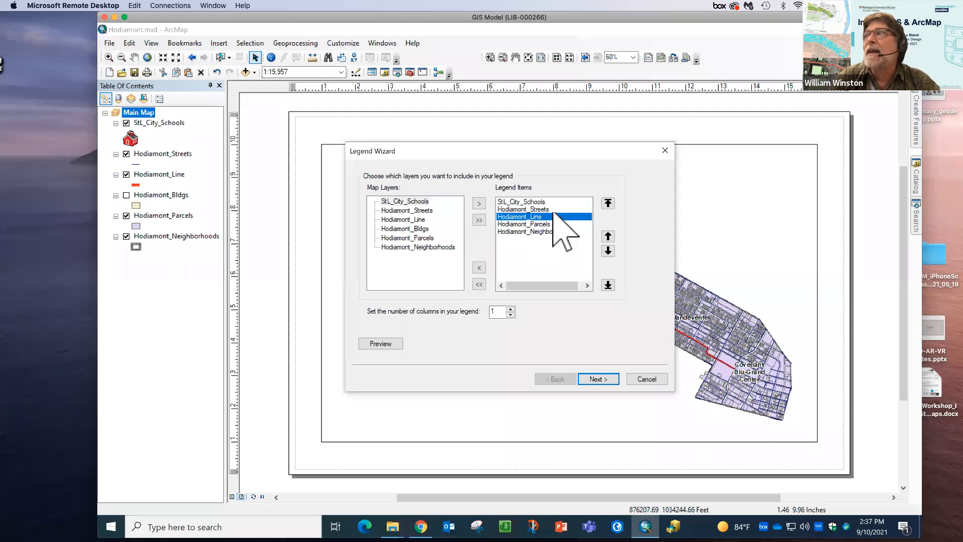
pyautogui.click(608, 236)
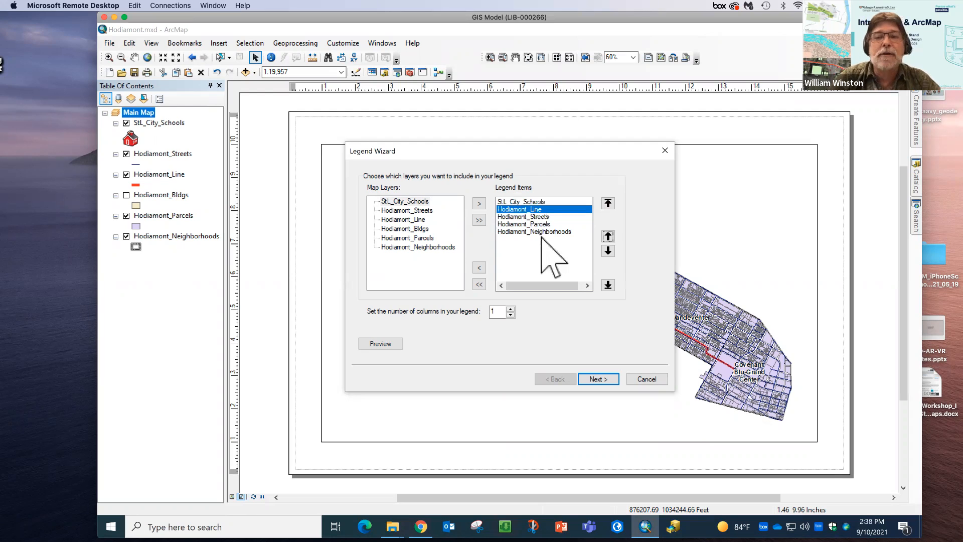
pyautogui.click(598, 380)
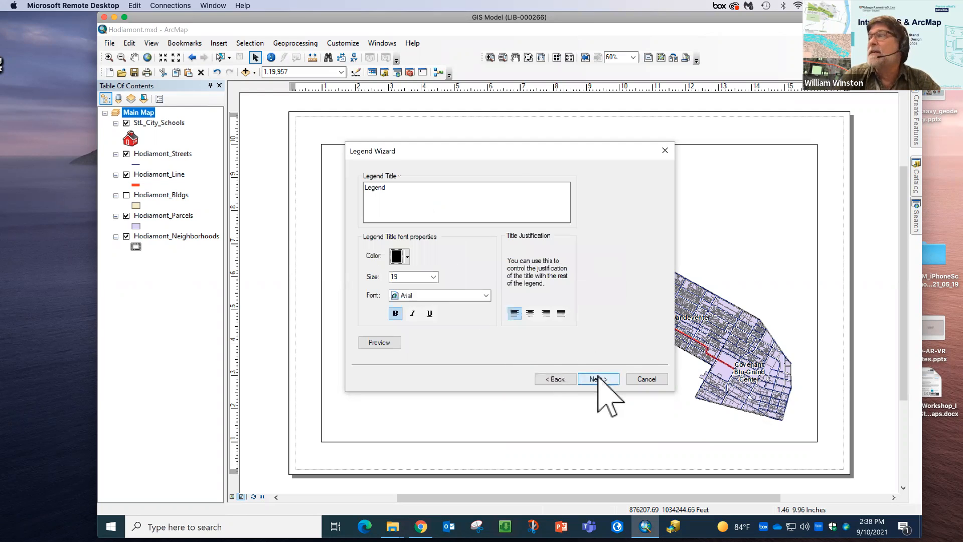
pyautogui.click(599, 380)
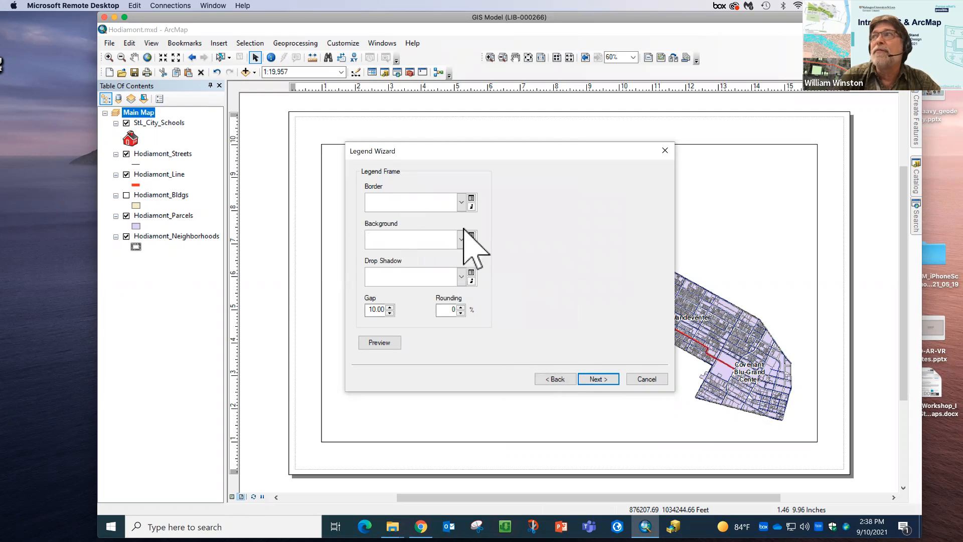
# Give the legend frame a 1.0 Point border and a light grey background
pyautogui.click(460, 208)
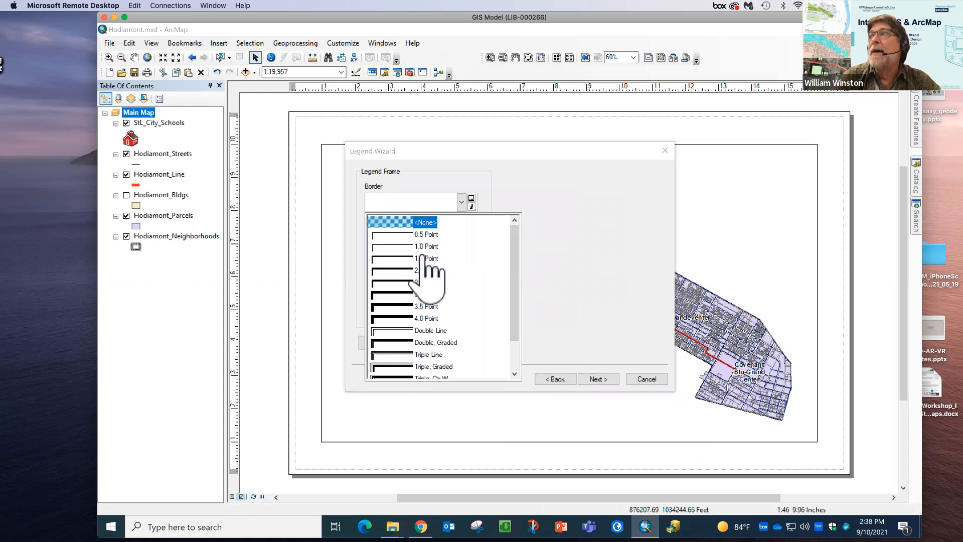
pyautogui.click(426, 250)
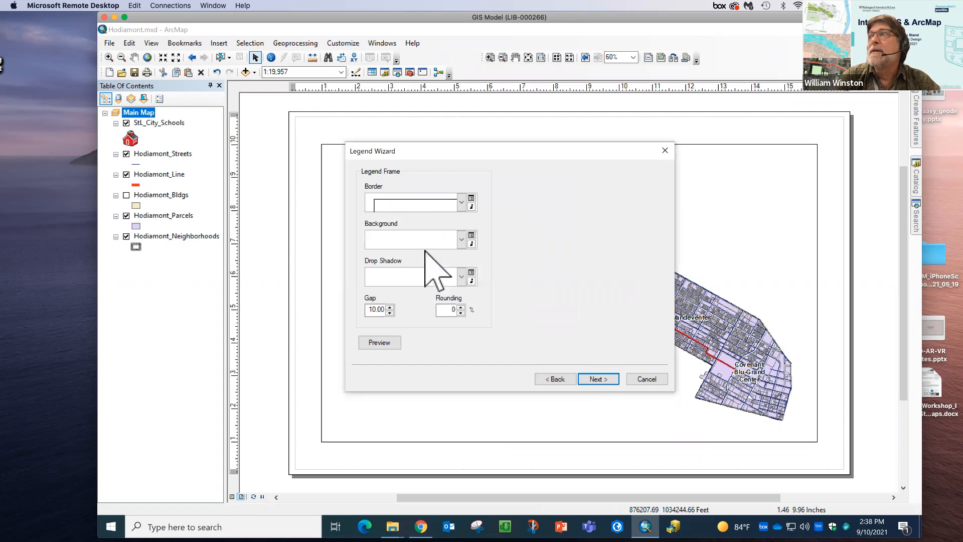
pyautogui.click(461, 239)
pyautogui.click(460, 319)
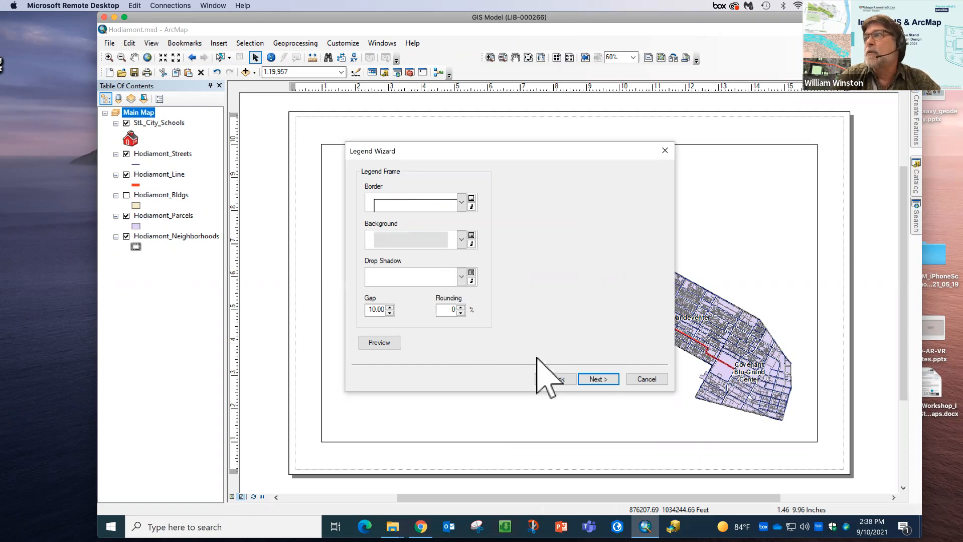
# Finish the legend with default patches and spacing, and move it into the lower-left corner of the map frame
pyautogui.click(600, 380)
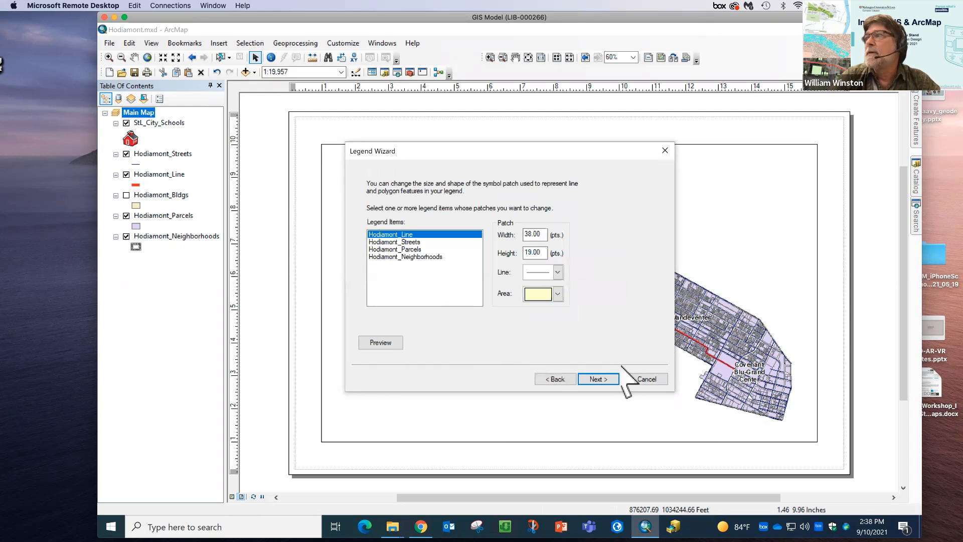
pyautogui.click(598, 380)
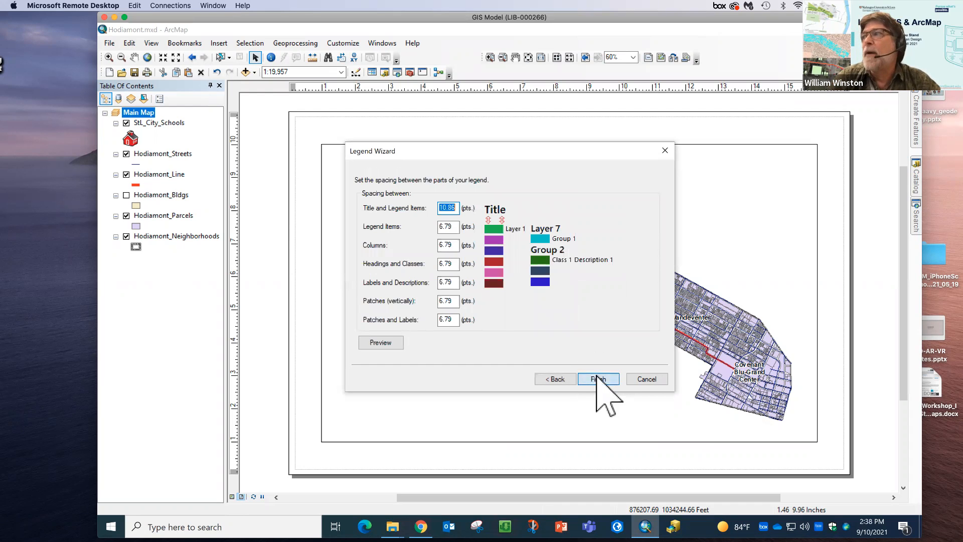
pyautogui.click(598, 379)
pyautogui.moveTo(555, 318); pyautogui.dragTo(394, 400)
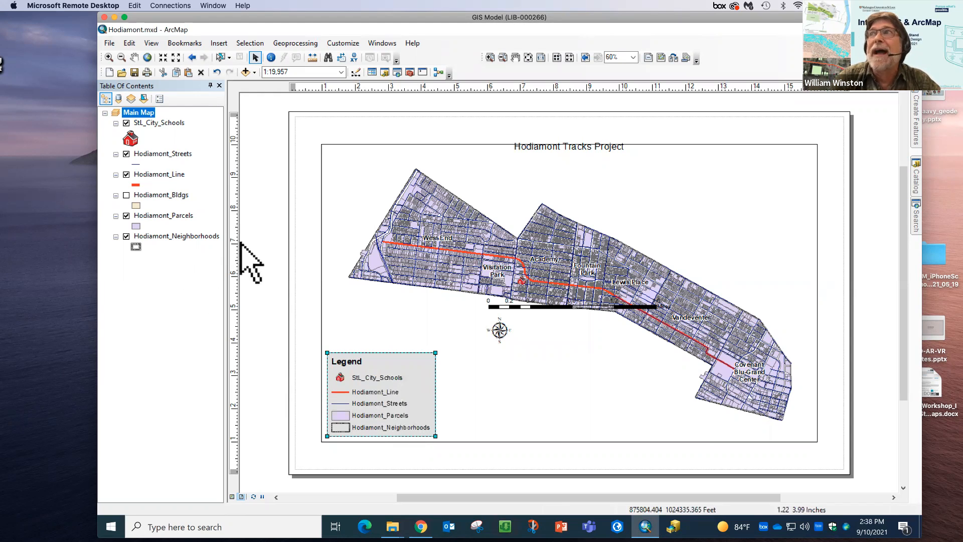
# Rename the Hodiamont_Line layer as "Hodiamont Track"
pyautogui.click(162, 175)
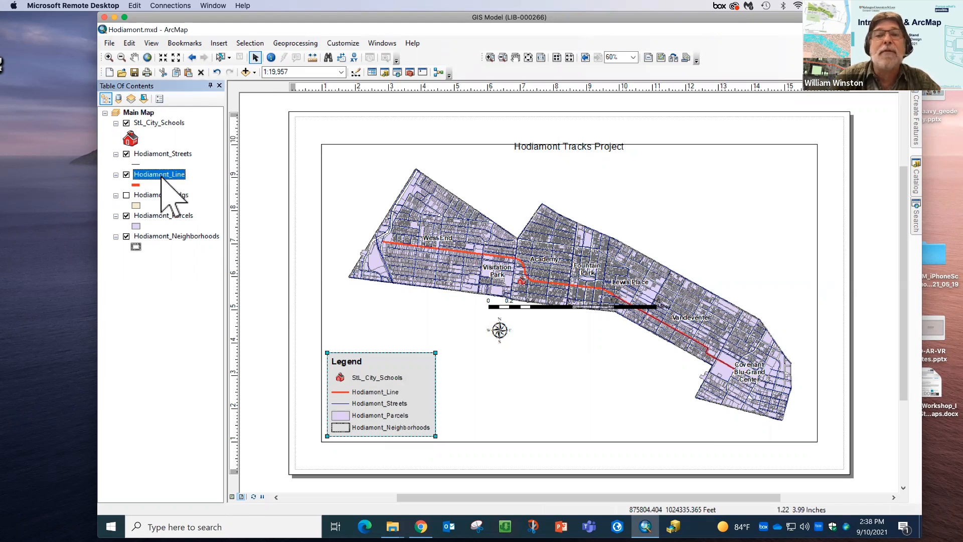
pyautogui.click(189, 175)
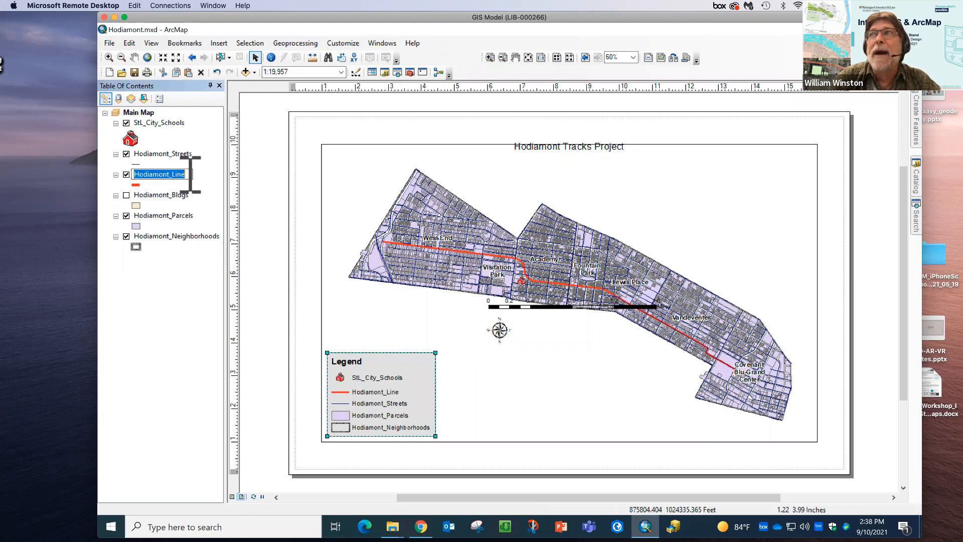
pyautogui.press('BackSpace')
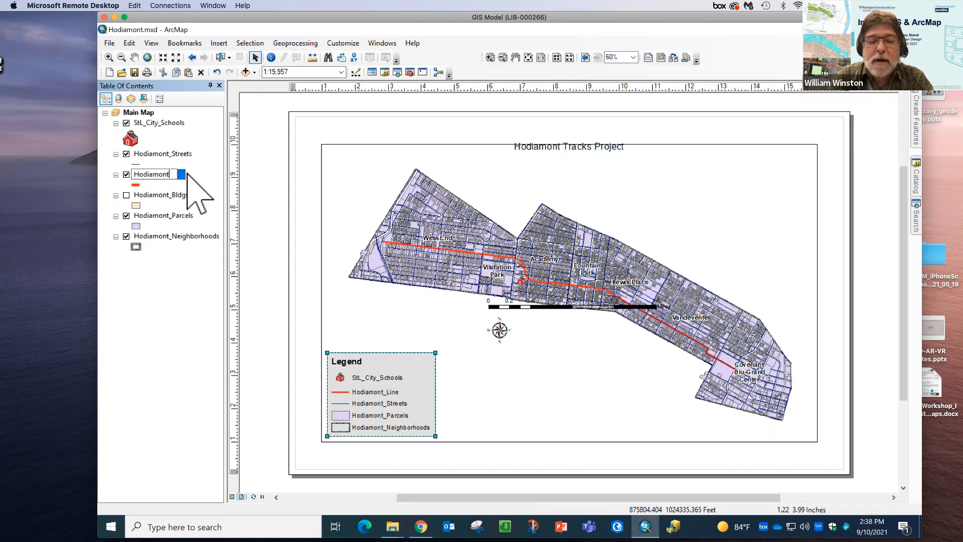
pyautogui.write('Track')
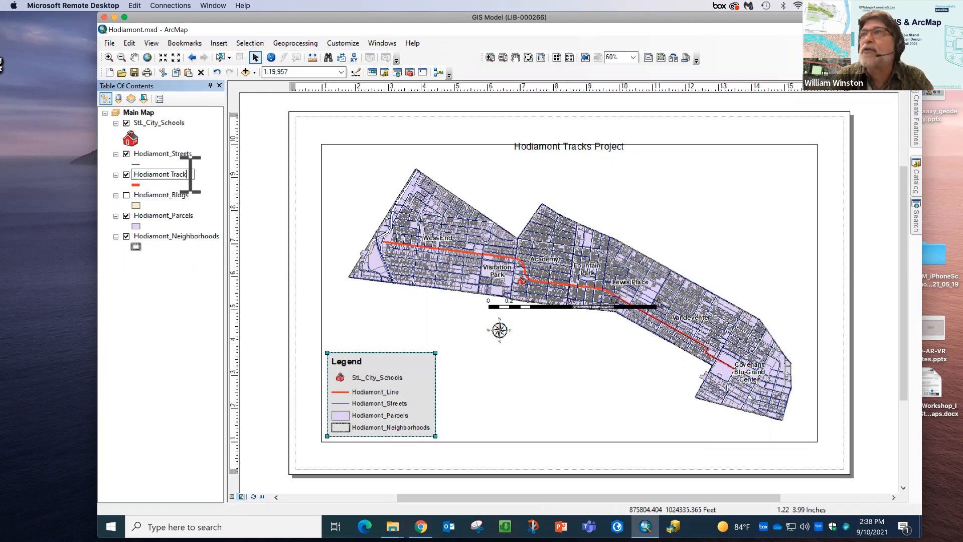
pyautogui.press('Return')
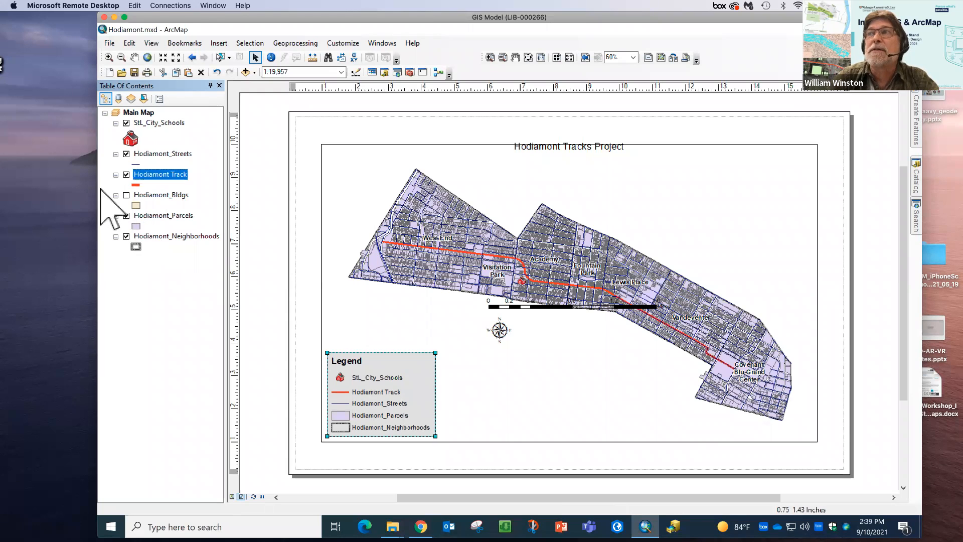
# Change the Hodiamont_Parcels symbol to the light green ESRI fill with a black outline
pyautogui.click(136, 226)
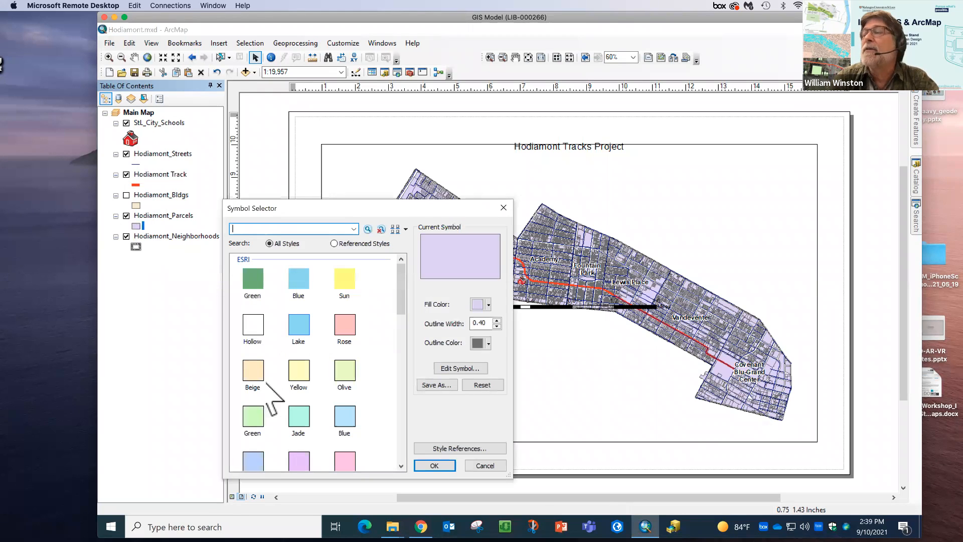
pyautogui.click(254, 417)
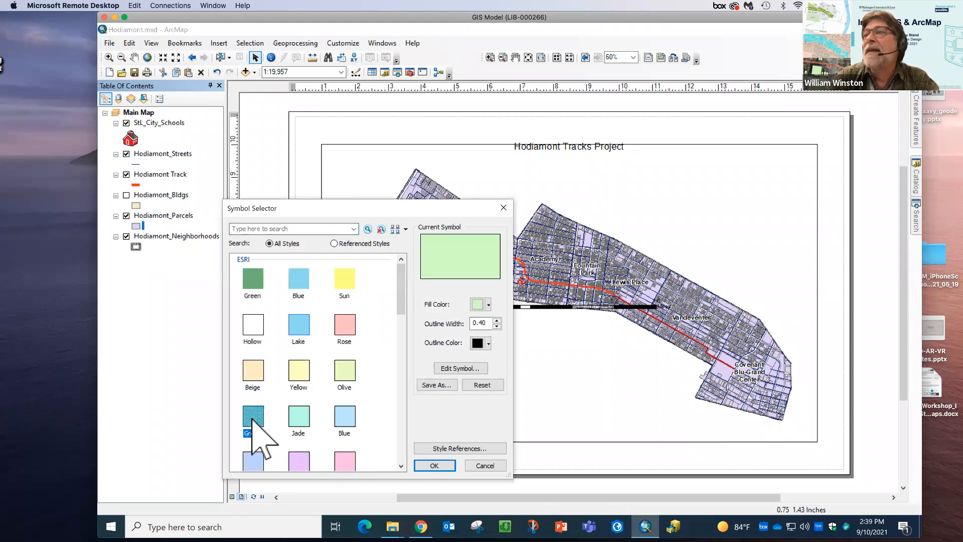
pyautogui.click(428, 467)
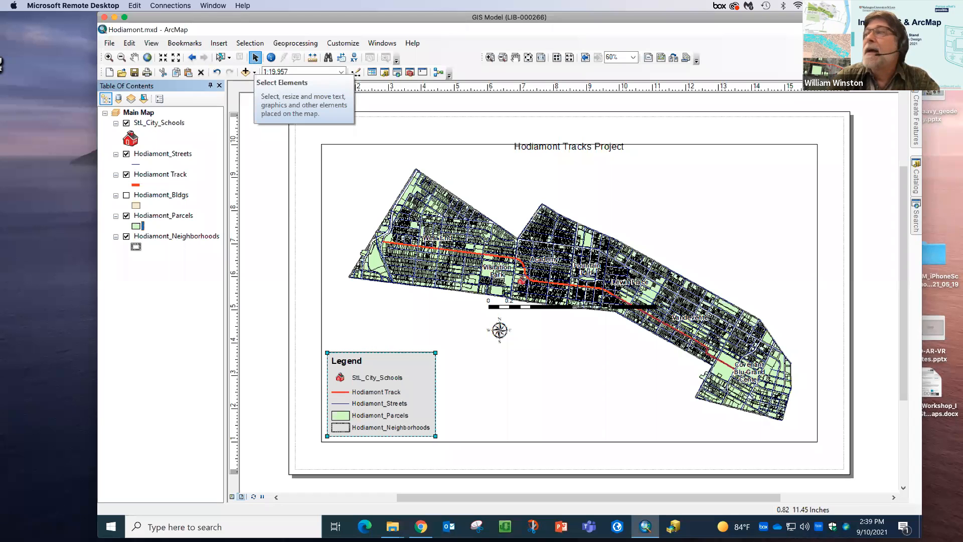
# Move the north arrow to the map frame's lower-right corner and the scale bar to its bottom edge beside the legend
pyautogui.click(500, 327)
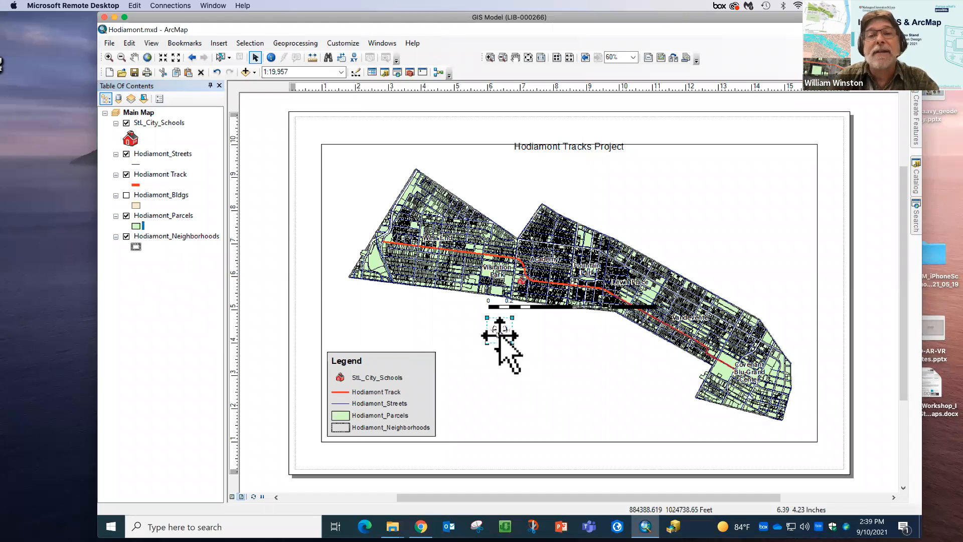
pyautogui.moveTo(500, 335); pyautogui.dragTo(802, 427)
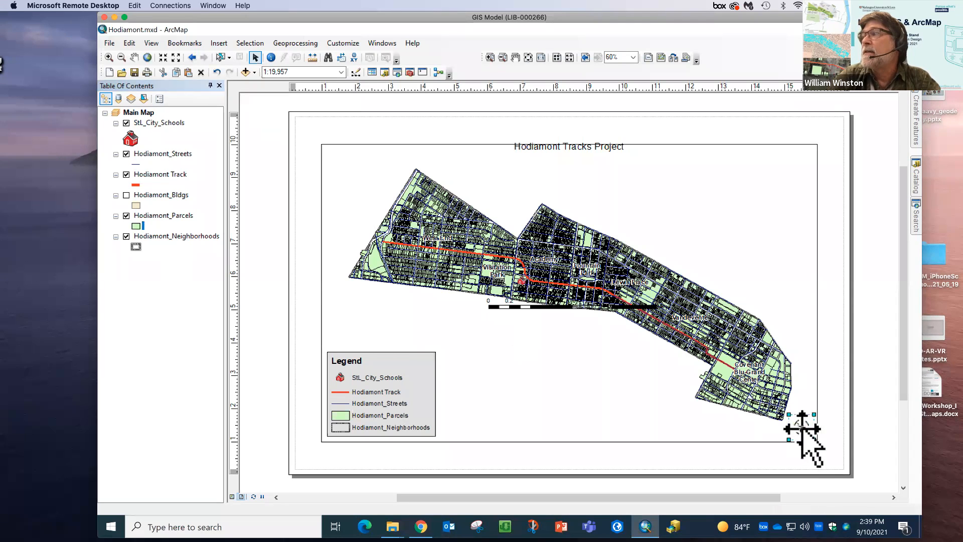
pyautogui.click(562, 308)
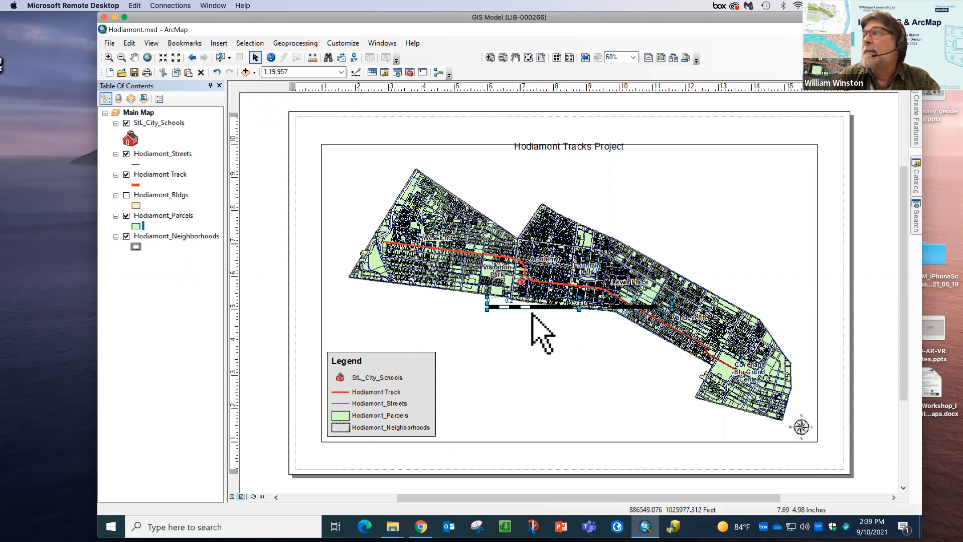
pyautogui.moveTo(527, 358); pyautogui.dragTo(529, 432)
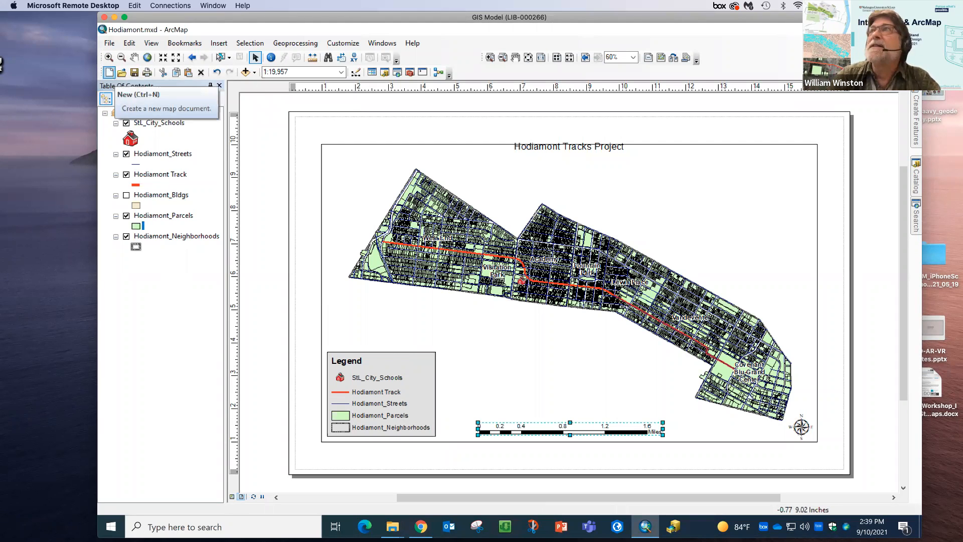
# Zoom in on the map around Visitation Park to examine the scale bar, and return to the previous extent
pyautogui.click(108, 57)
pyautogui.moveTo(460, 236); pyautogui.dragTo(548, 317)
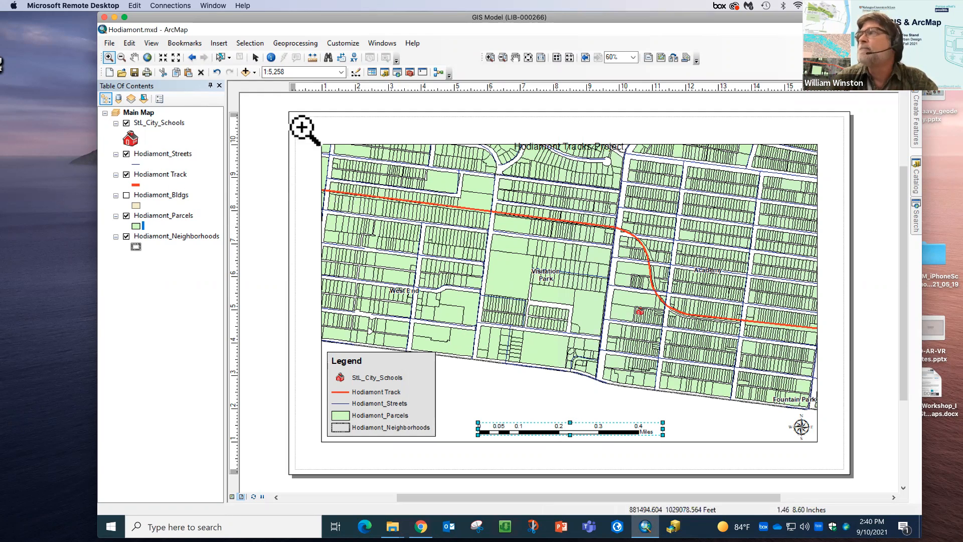
pyautogui.click(192, 57)
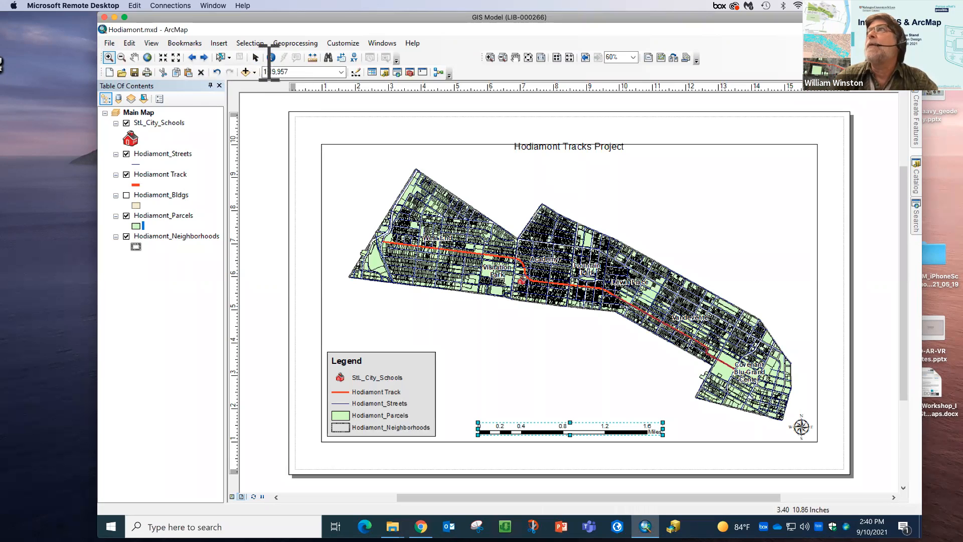
# Move the title slightly down so it sits just inside the map frame's upper edge
pyautogui.click(255, 57)
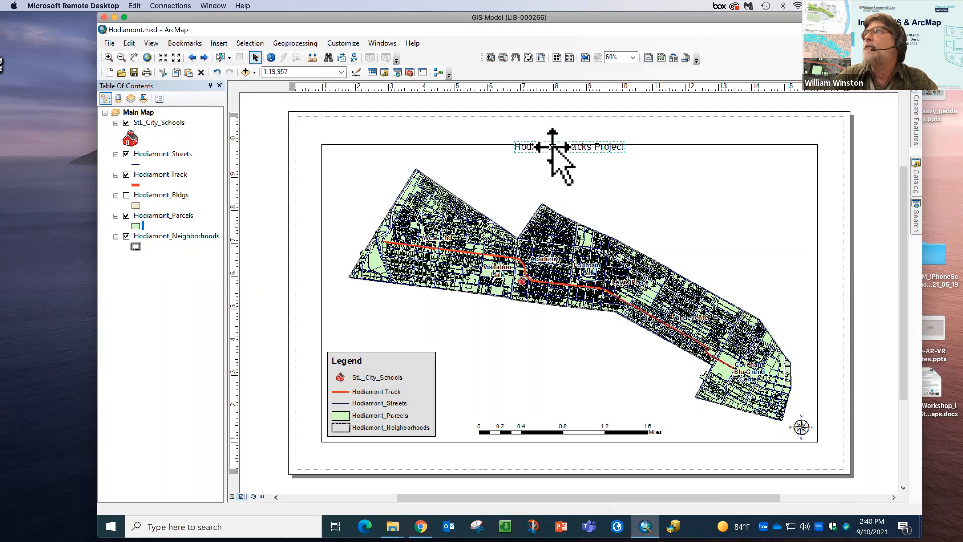
pyautogui.moveTo(563, 148)
pyautogui.mouseDown()
pyautogui.moveTo(558, 168)
pyautogui.moveTo(565, 156)
pyautogui.mouseUp()
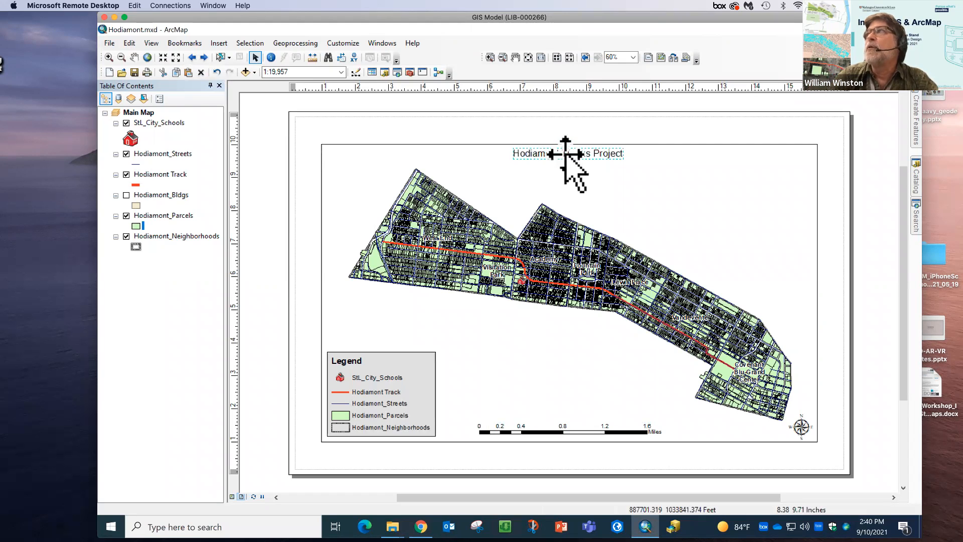
# Format the map title as bold Arial at size 28 and save the map document
pyautogui.rightClick(565, 155)
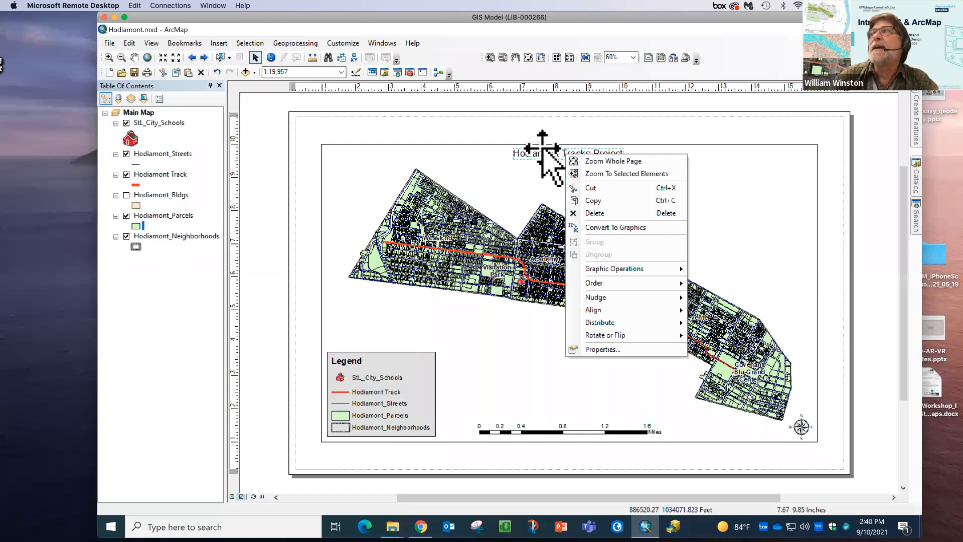
pyautogui.click(604, 350)
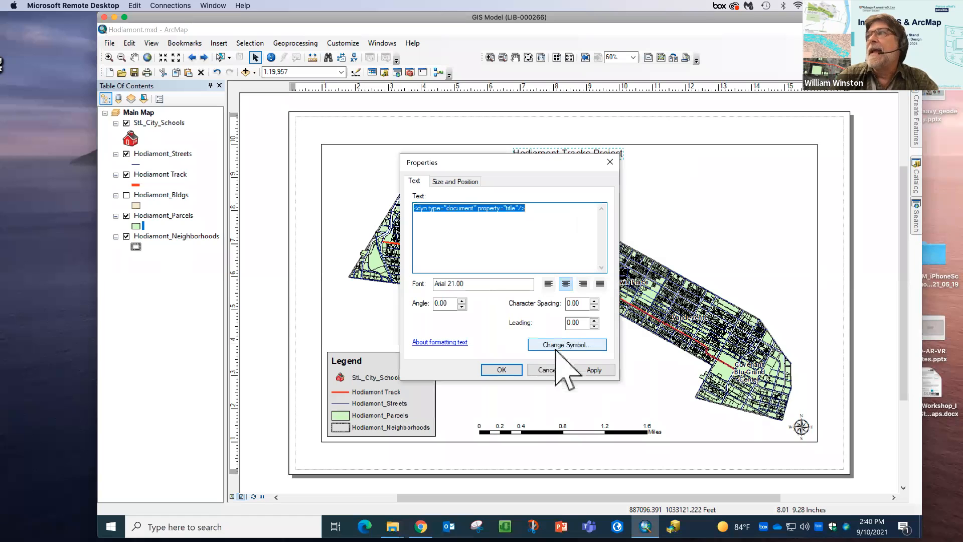
pyautogui.click(564, 345)
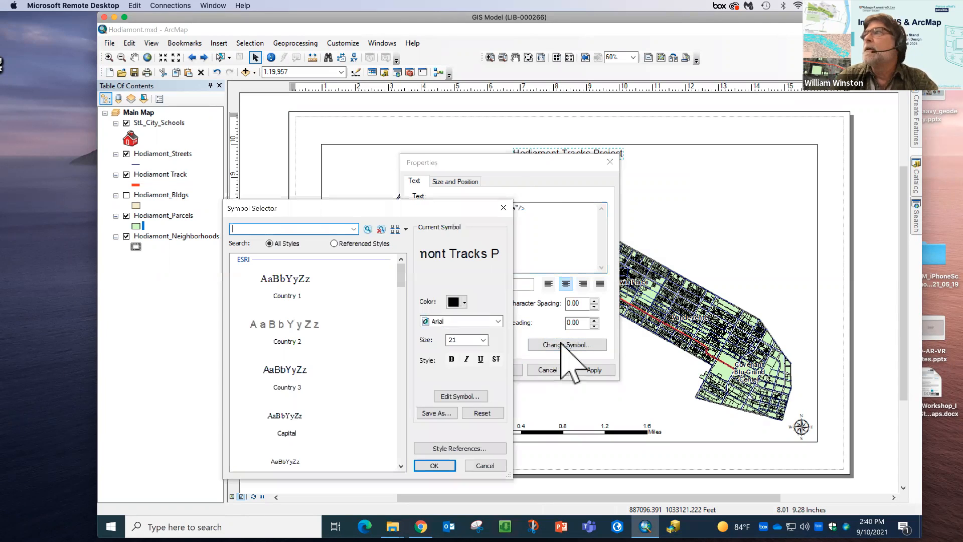
pyautogui.click(483, 340)
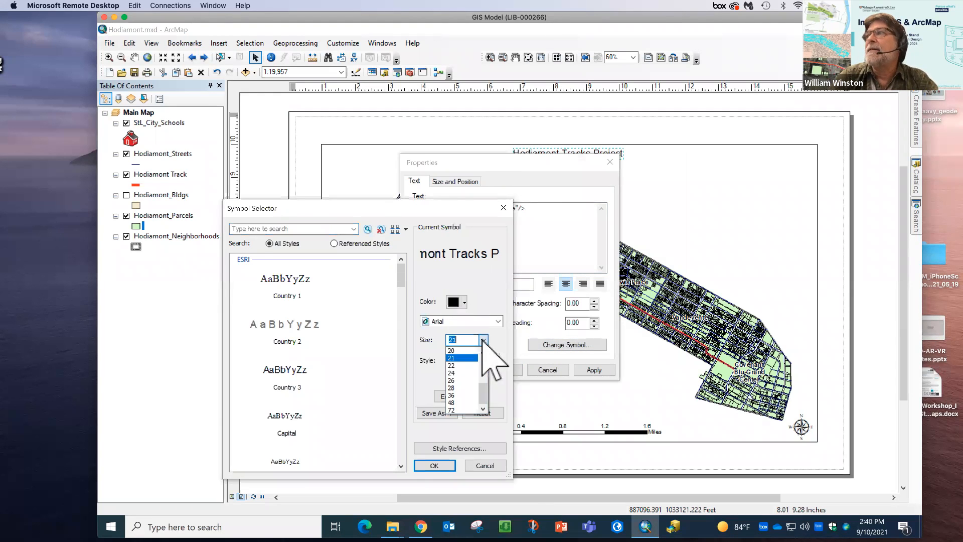
pyautogui.click(459, 387)
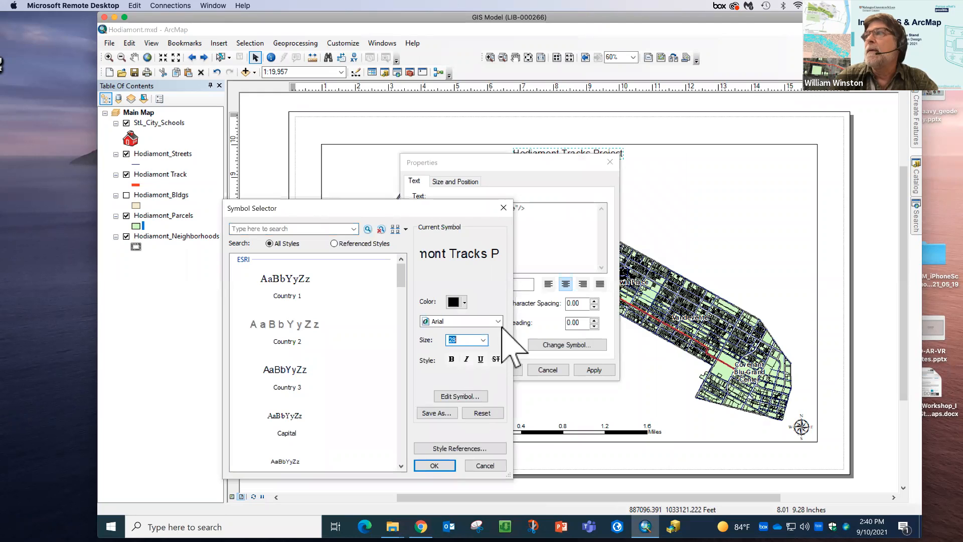
pyautogui.click(451, 359)
pyautogui.click(435, 466)
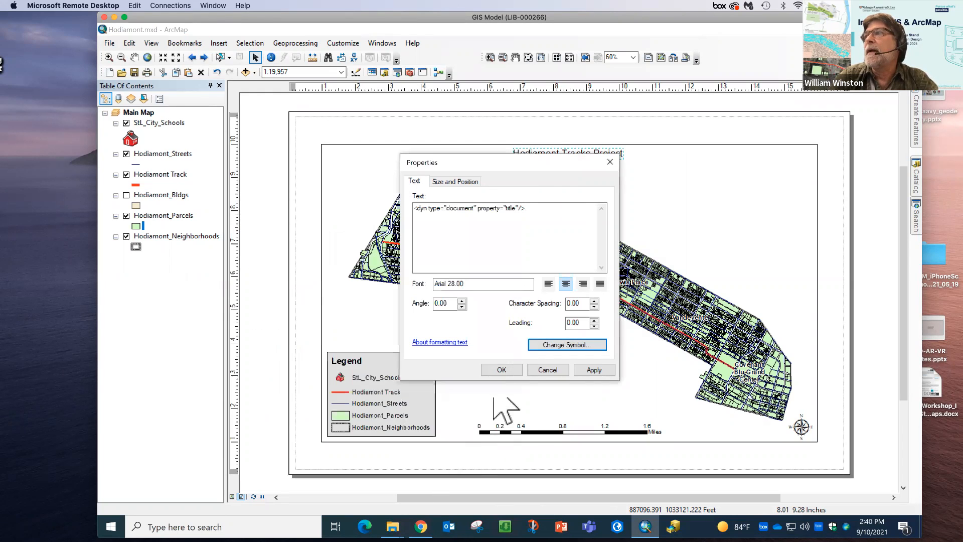
pyautogui.click(502, 370)
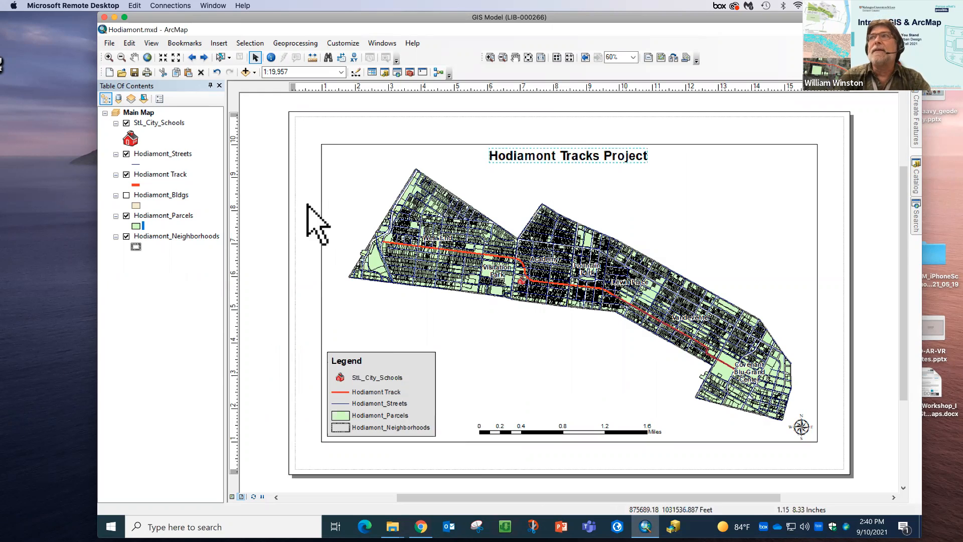
pyautogui.click(264, 195)
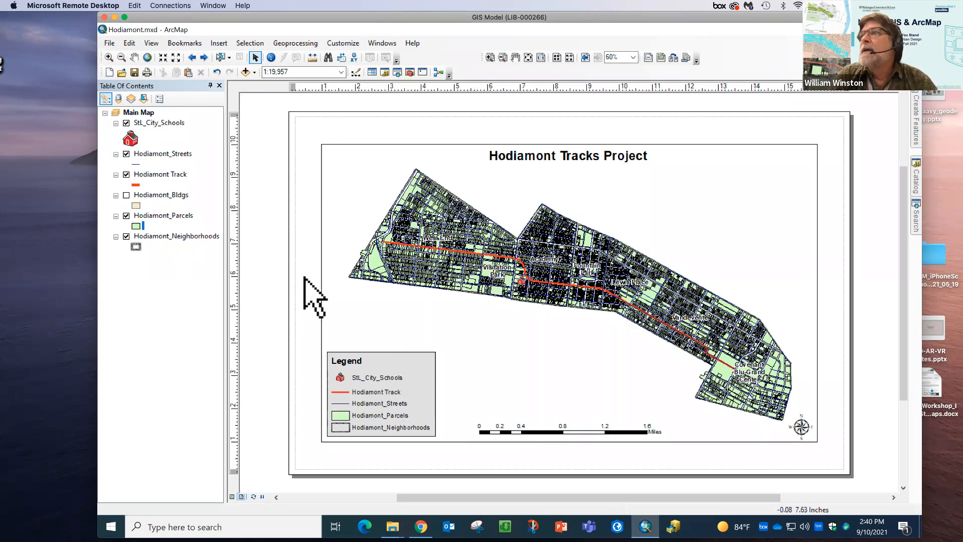
pyautogui.click(135, 72)
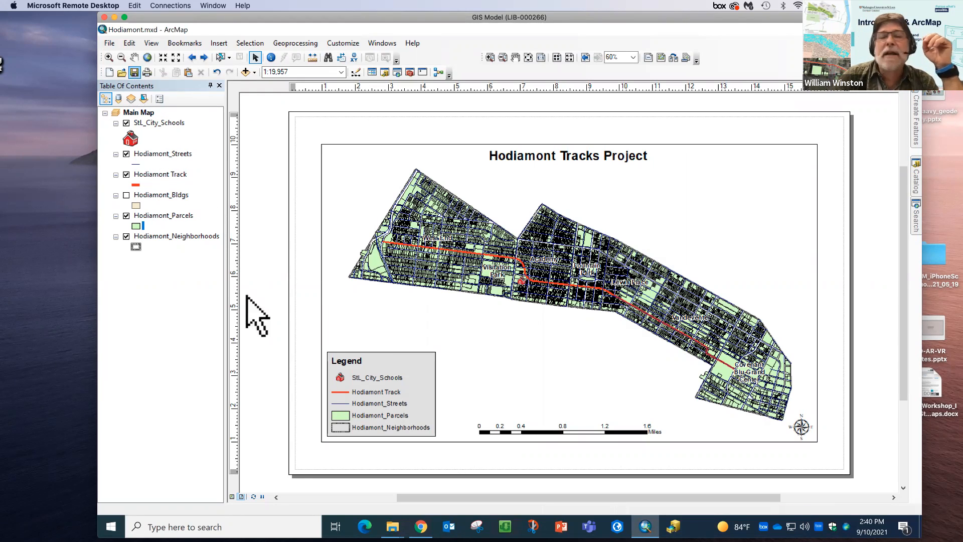
# In data view around Visitation Park and Academy, show Hodiamont_Bldgs and hide the Hodiamont_Neighborhoods, Hodiamont Track and Hodiamont_Streets layers
pyautogui.click(232, 497)
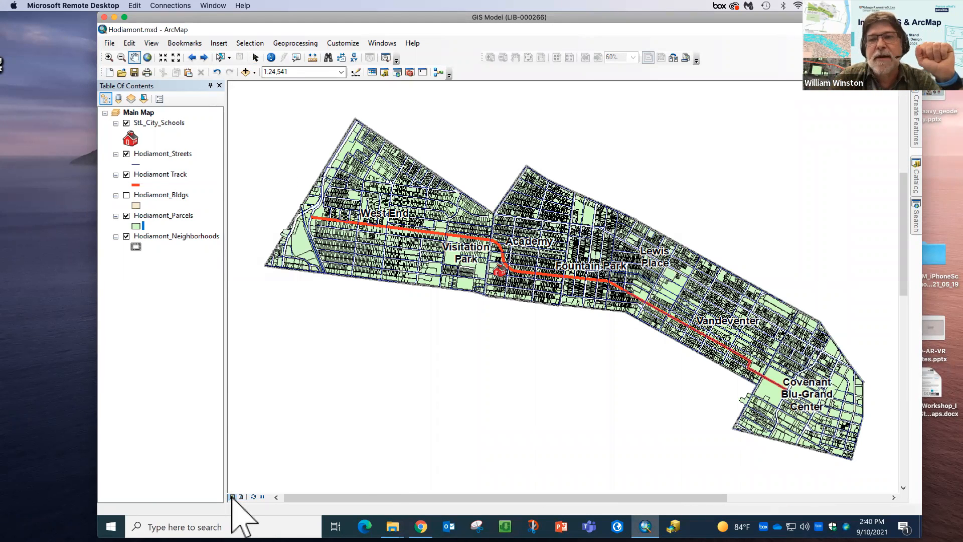
pyautogui.click(108, 58)
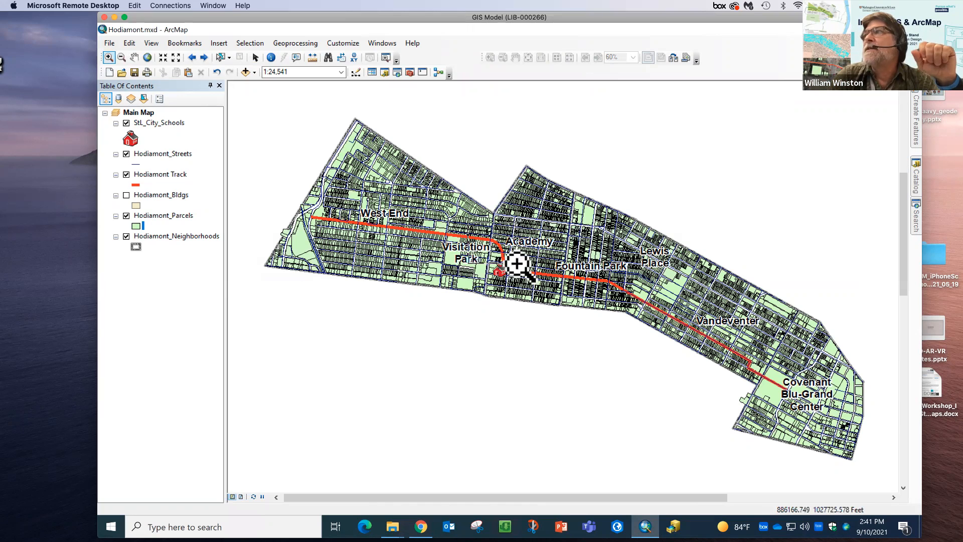
pyautogui.moveTo(517, 263); pyautogui.dragTo(464, 223)
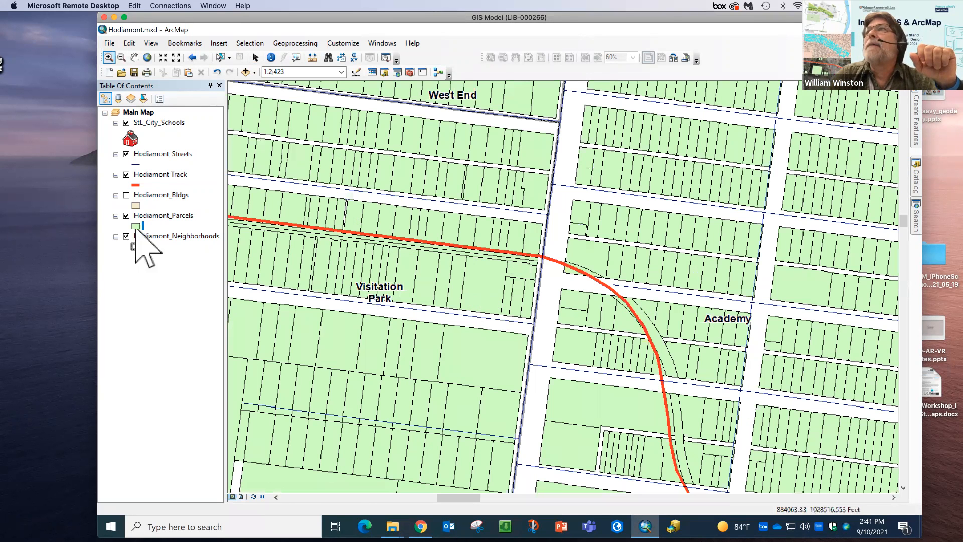
pyautogui.click(125, 195)
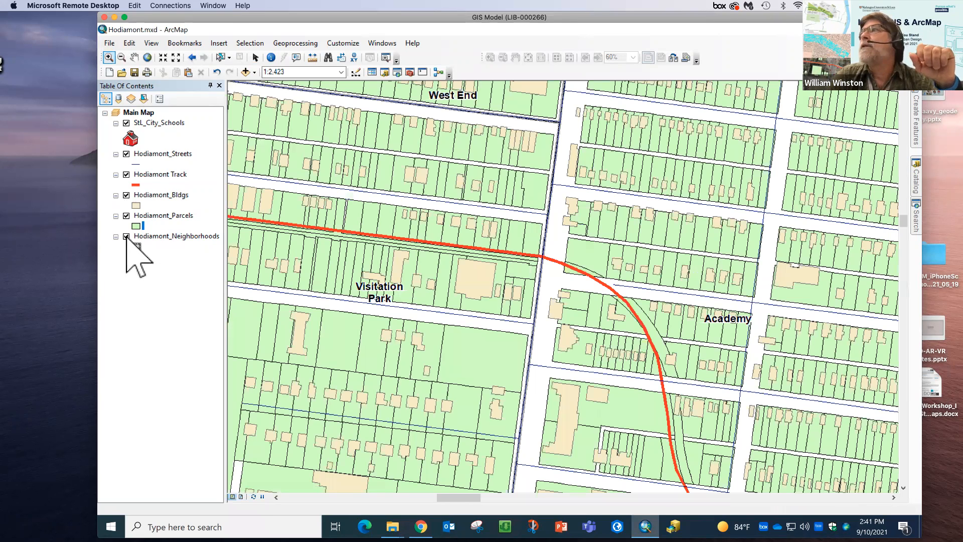
pyautogui.click(126, 237)
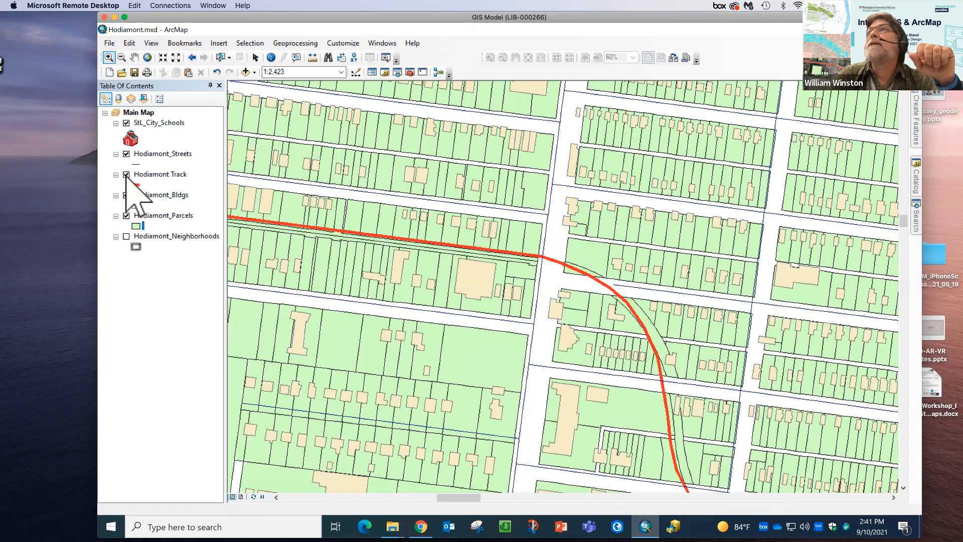
pyautogui.click(126, 174)
pyautogui.click(126, 154)
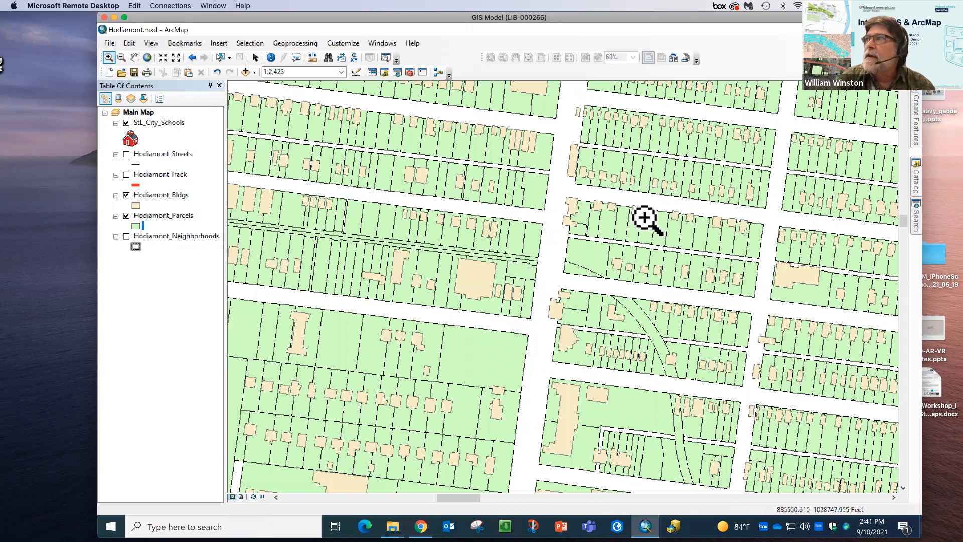
# Search ArcGIS Online for imagery, add World Imagery (Clarity) to the map, and place it below all the other layers
pyautogui.moveTo(480, 137); pyautogui.dragTo(693, 257)
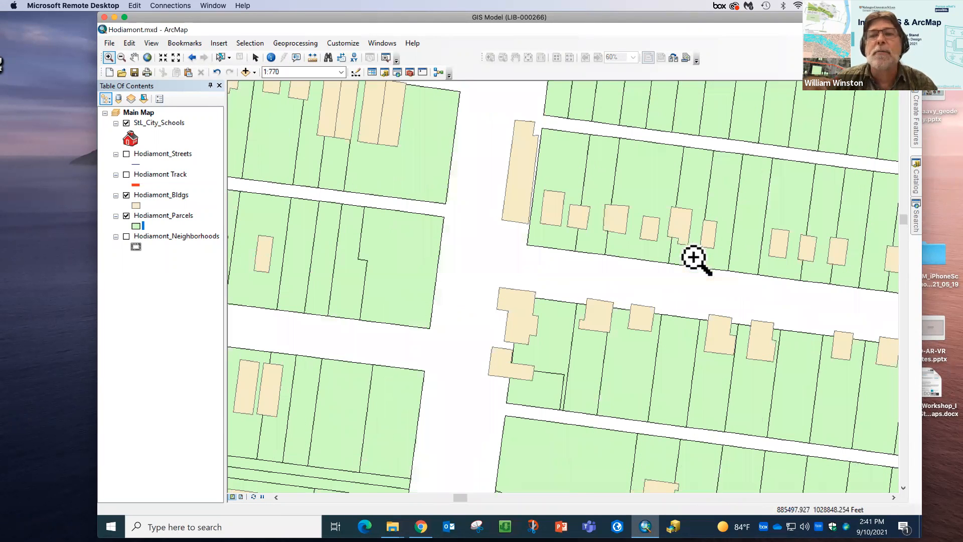
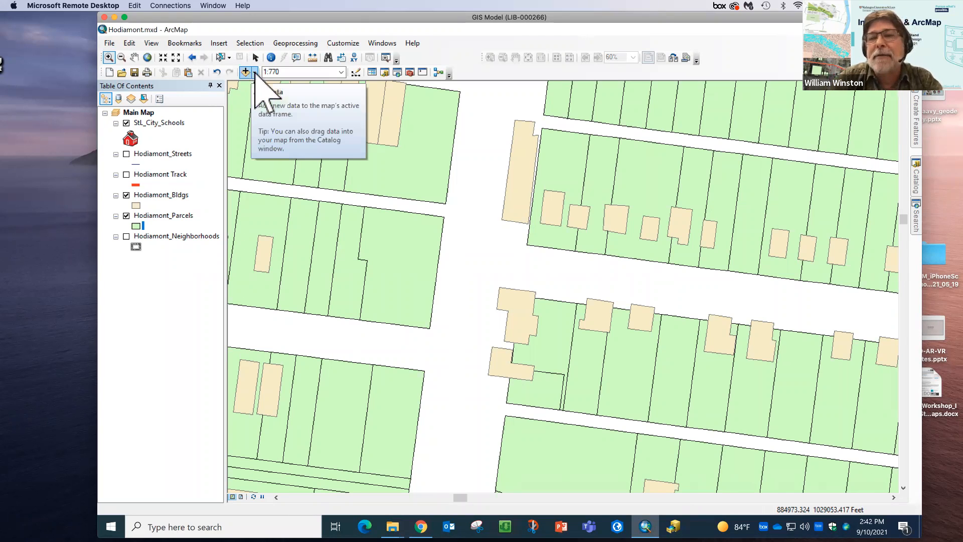
pyautogui.click(254, 73)
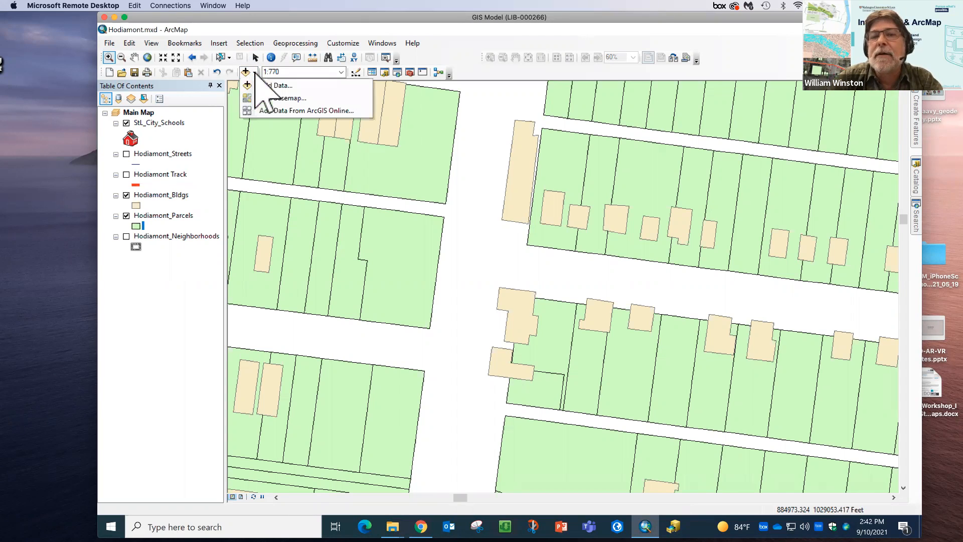
pyautogui.click(301, 111)
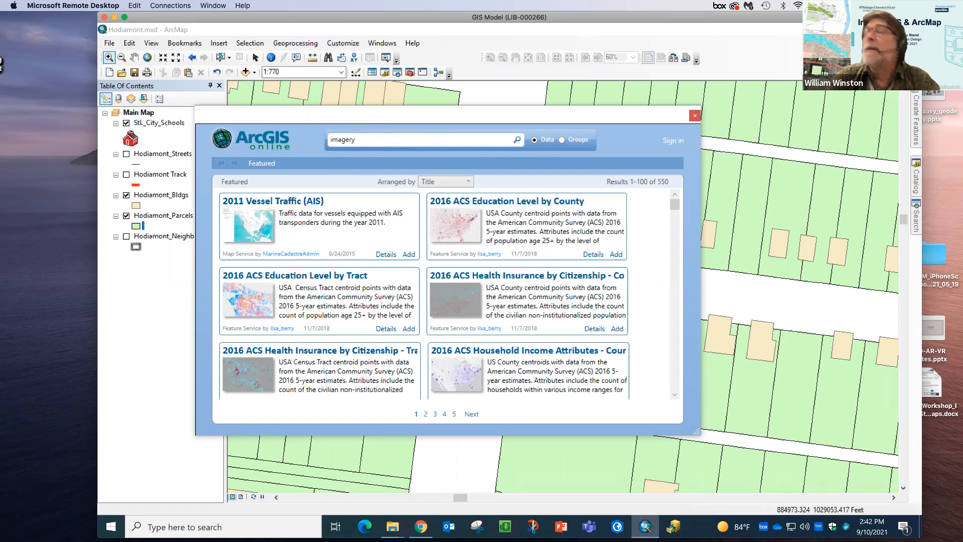
pyautogui.press('Return')
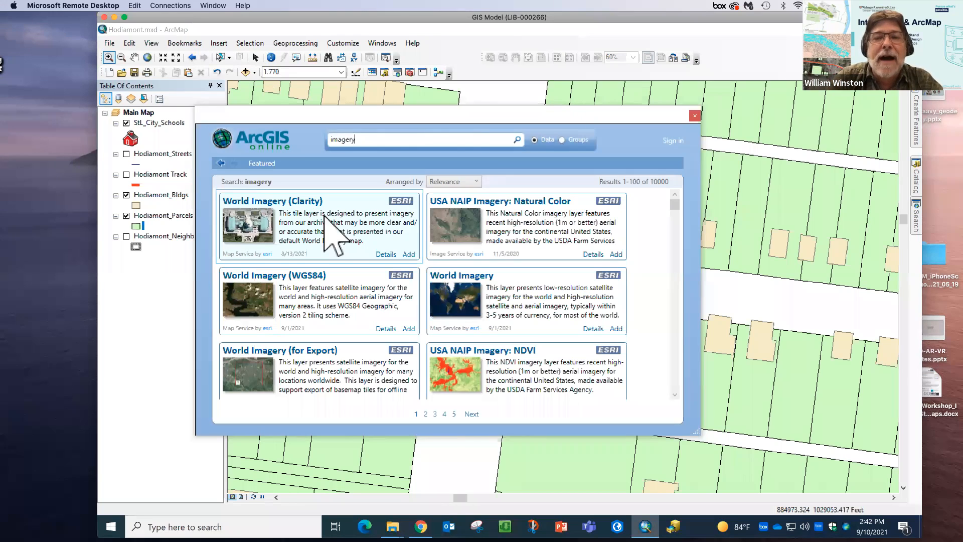
pyautogui.click(410, 255)
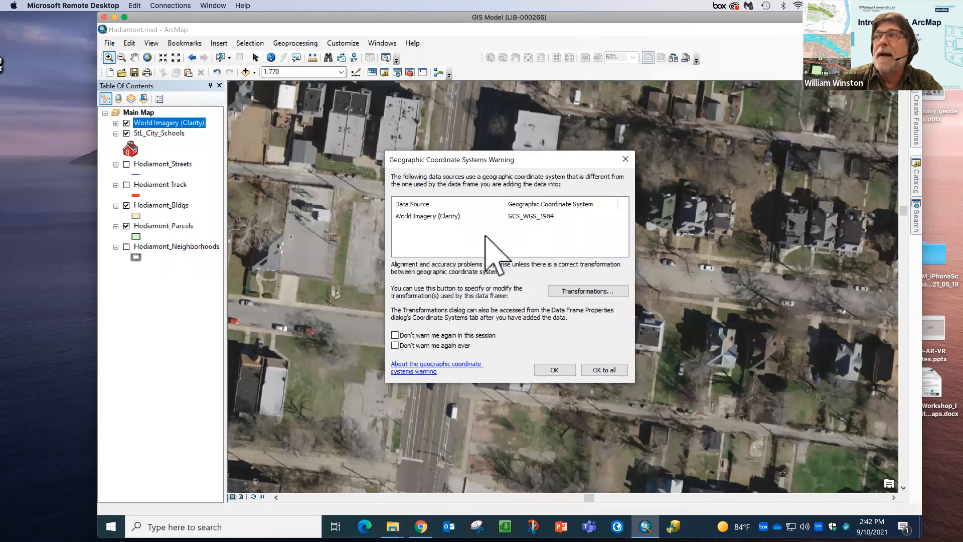
pyautogui.click(567, 368)
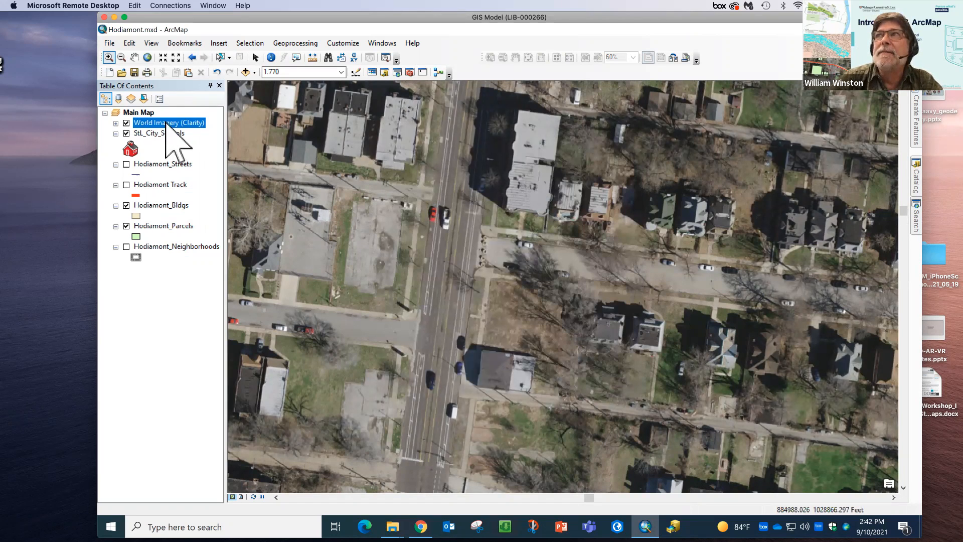
pyautogui.moveTo(166, 123); pyautogui.dragTo(150, 267)
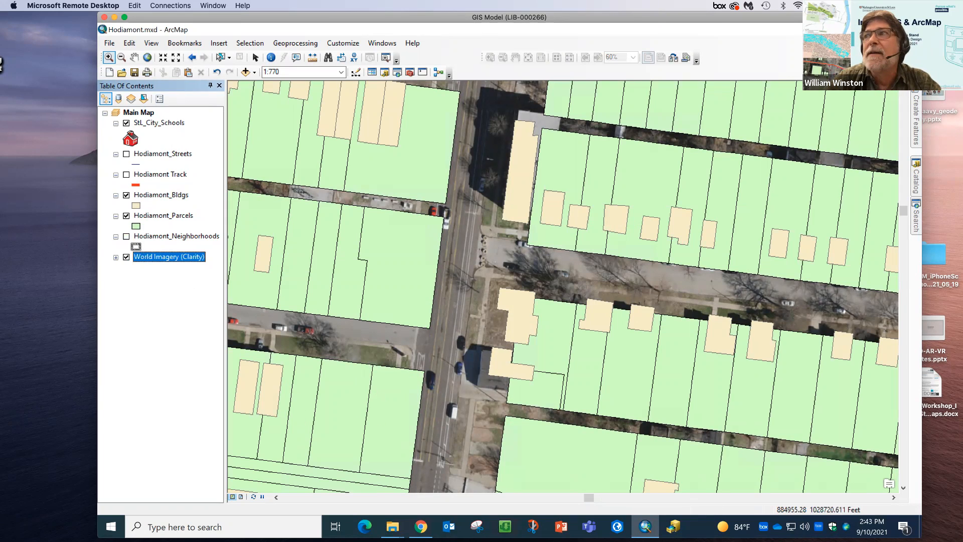
# Hide Hodiamont_Parcels temporarily to compare the building footprints with the aerial imagery, and show the parcels again
pyautogui.click(120, 216)
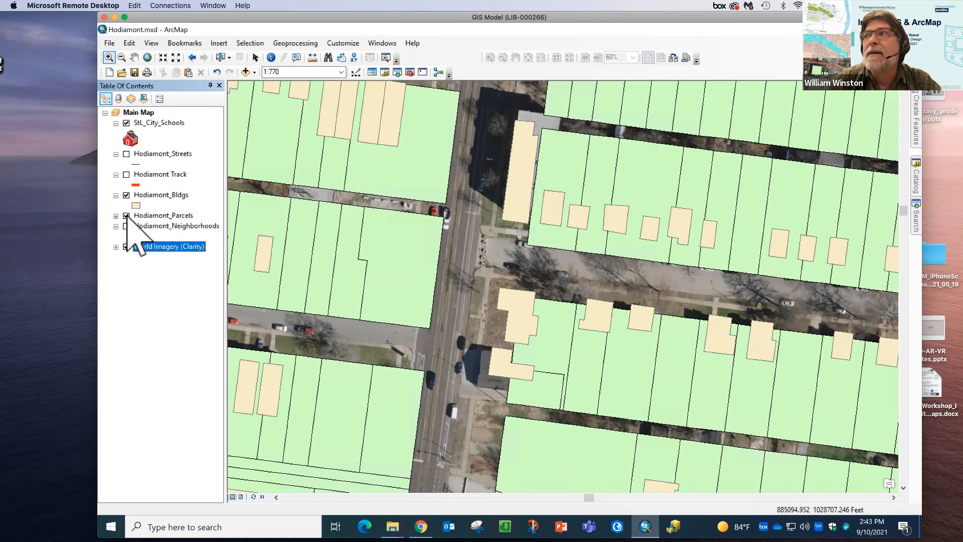
pyautogui.click(126, 216)
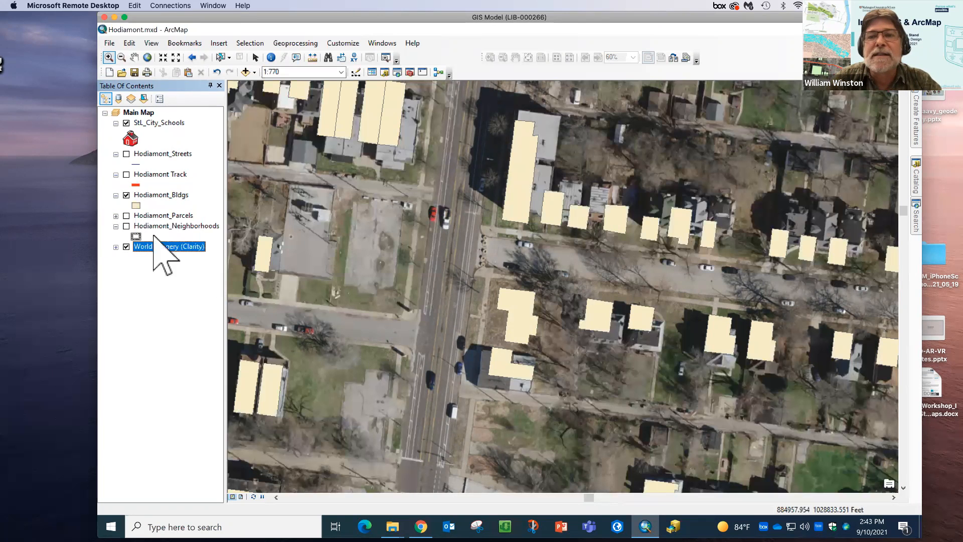
pyautogui.click(126, 215)
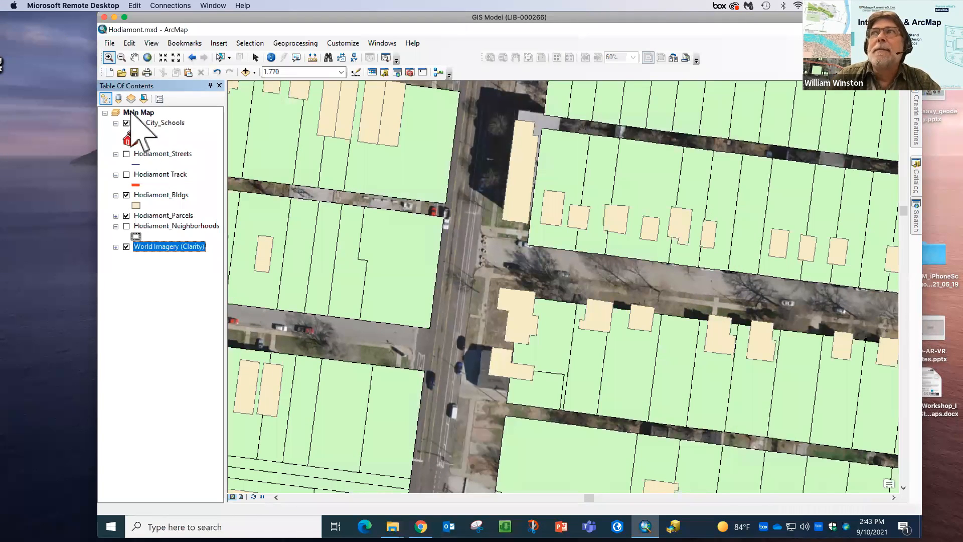
# Examine the Main Map data frame's coordinate system and which layers use the NAD 1927, NAD 1983 and WGS 1984 systems
pyautogui.click(137, 111)
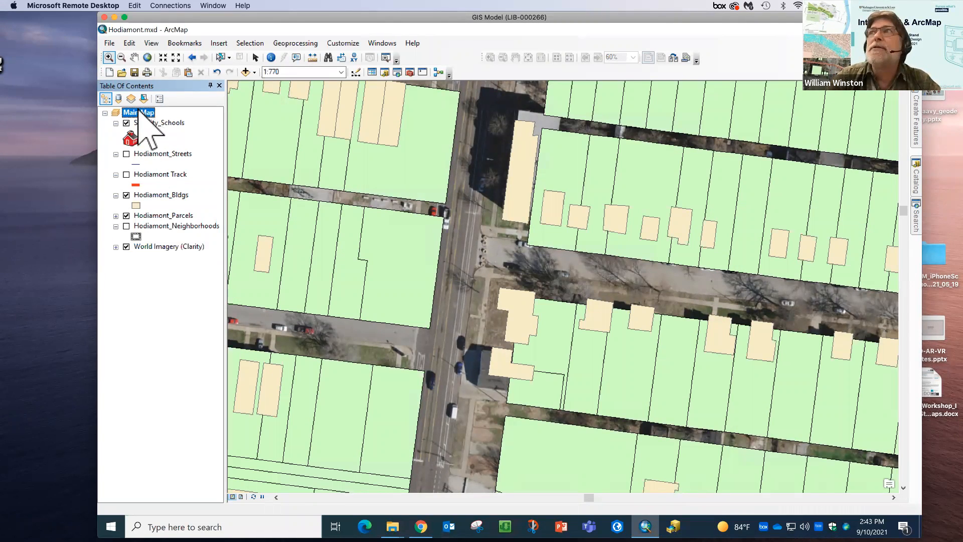
pyautogui.doubleClick(138, 113)
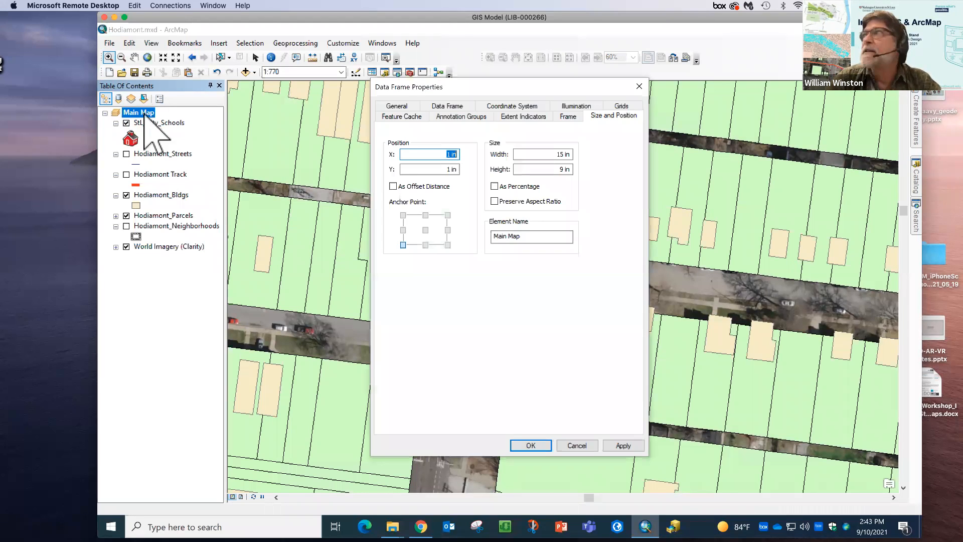
pyautogui.moveTo(546, 84); pyautogui.dragTo(401, 91)
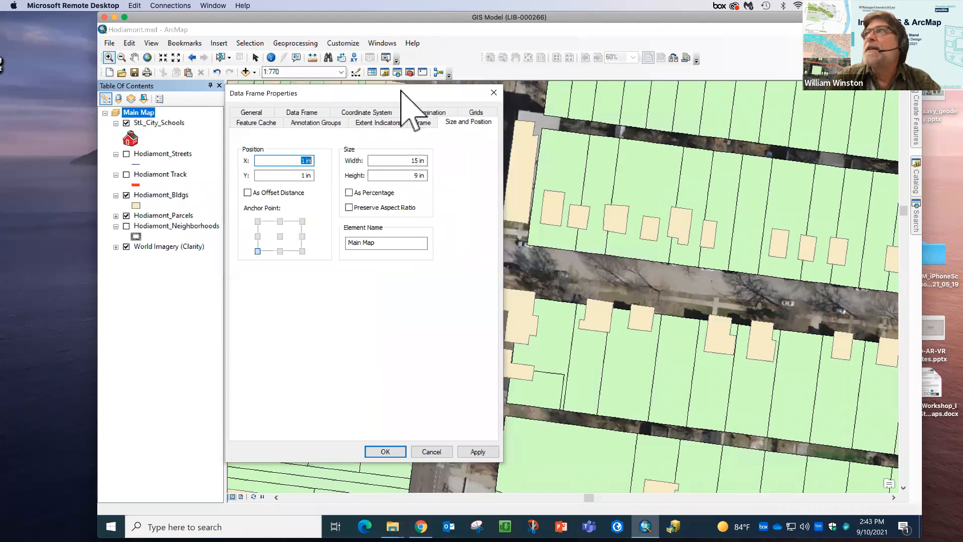
pyautogui.click(368, 113)
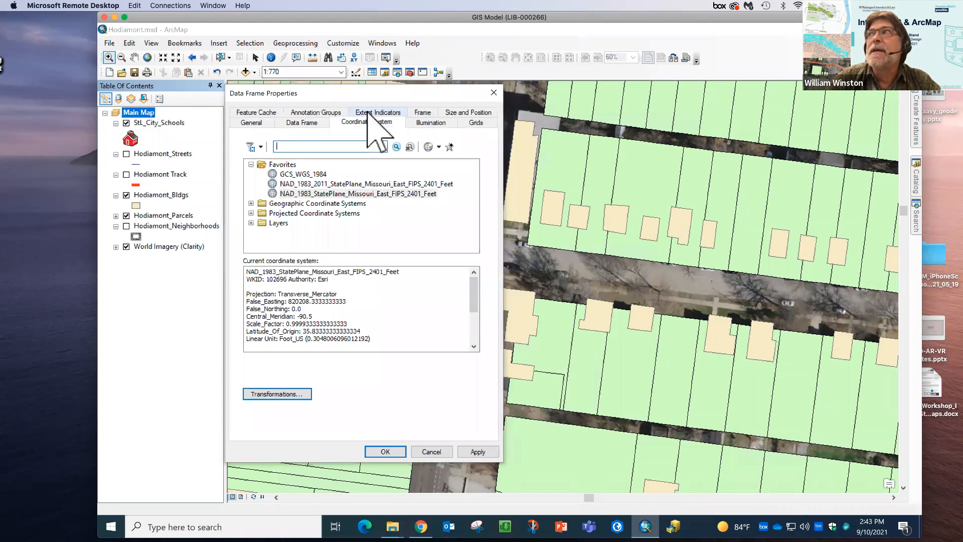
pyautogui.click(250, 164)
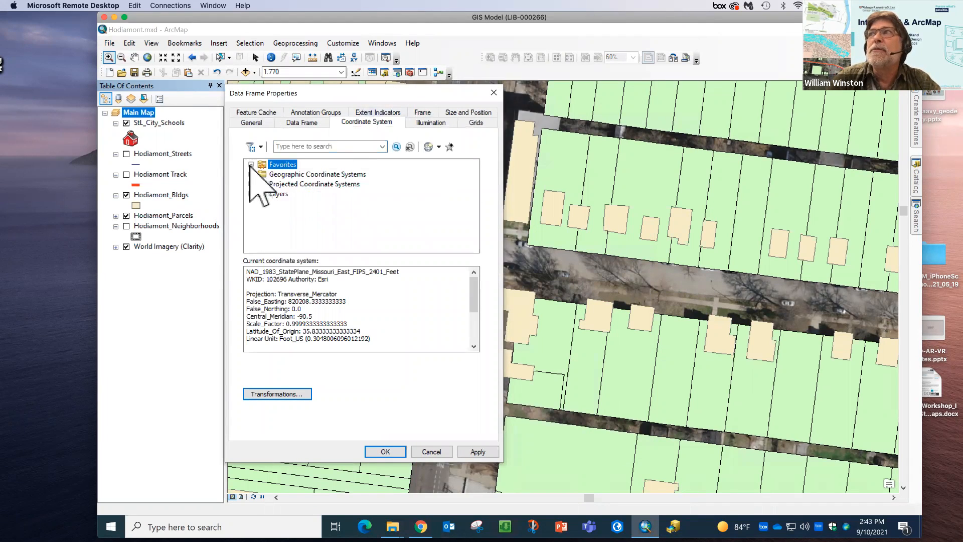
pyautogui.click(250, 194)
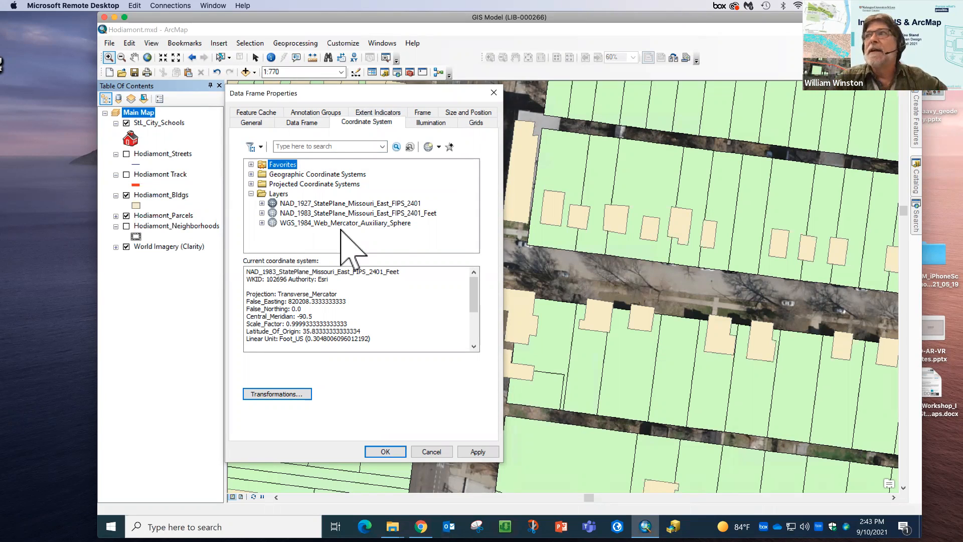
pyautogui.click(261, 223)
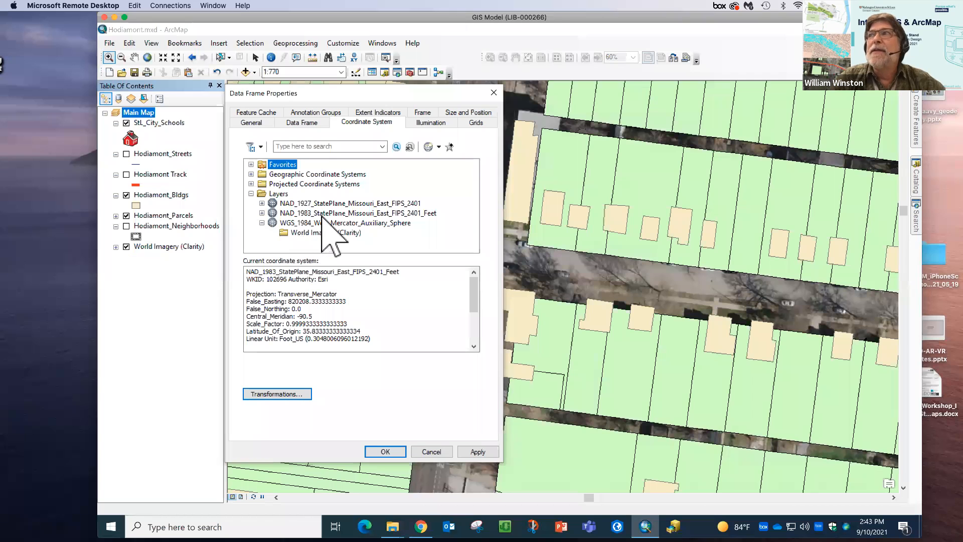
pyautogui.click(261, 213)
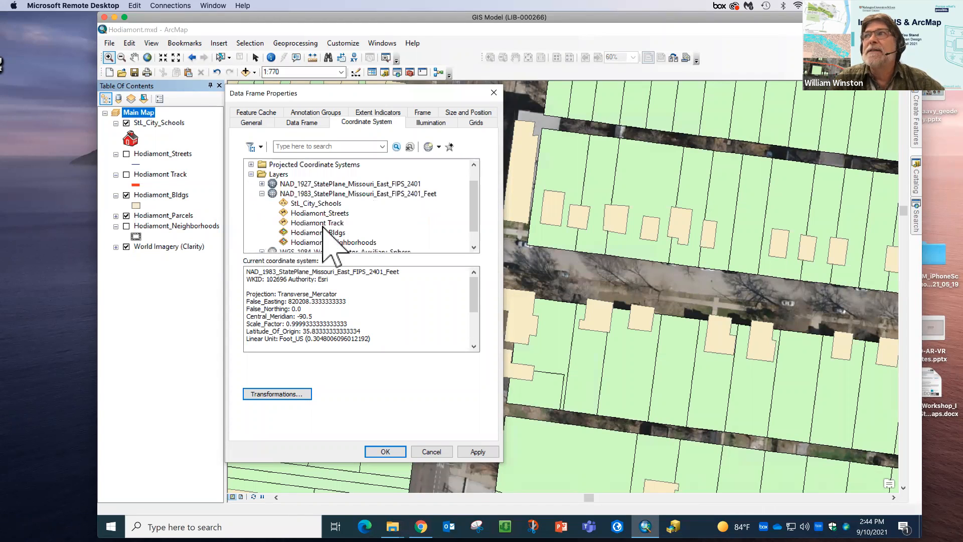
pyautogui.click(261, 184)
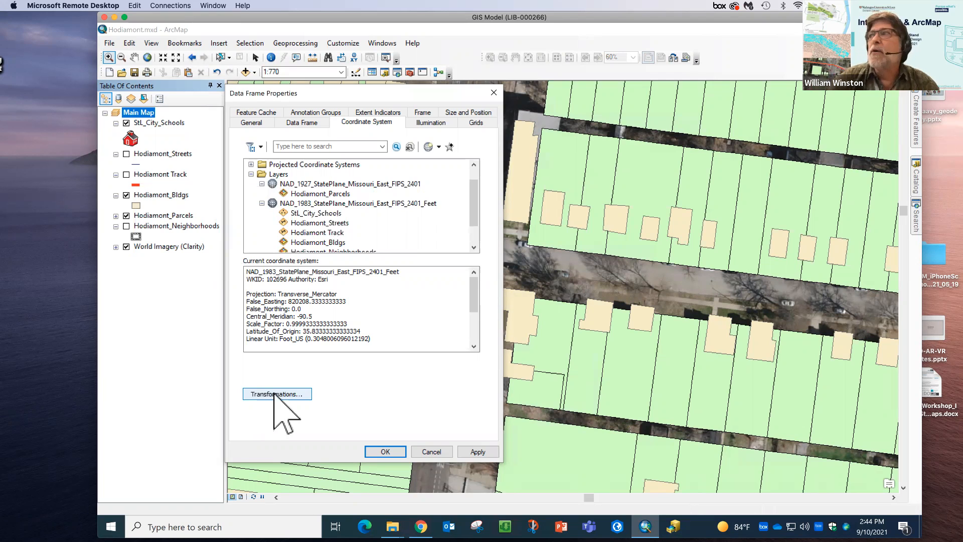
# Set the data frame's transformation from GCS_North_American_1927 into GCS_North_American_1983 to NAD_1927_To_NAD_1983_NADCON
pyautogui.moveTo(381, 91); pyautogui.dragTo(274, 74)
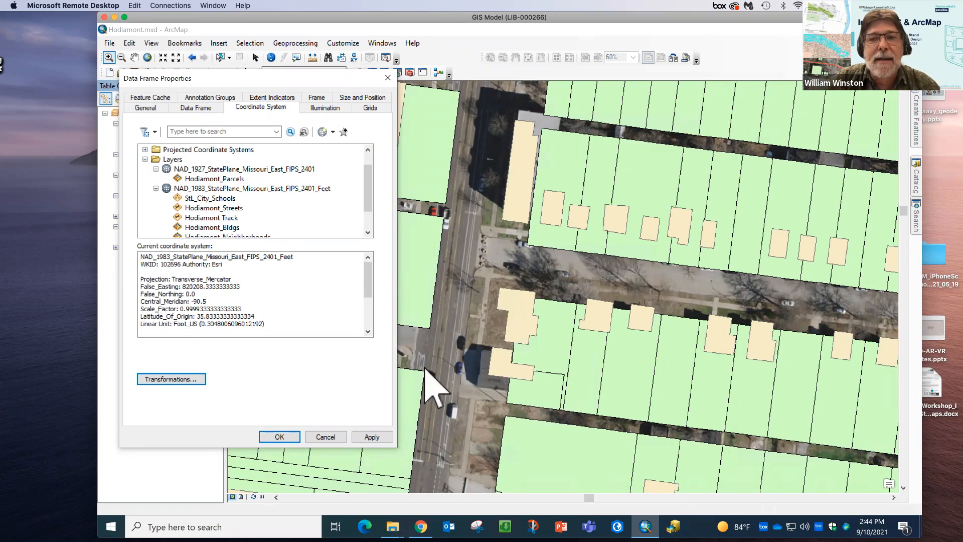
pyautogui.click(172, 379)
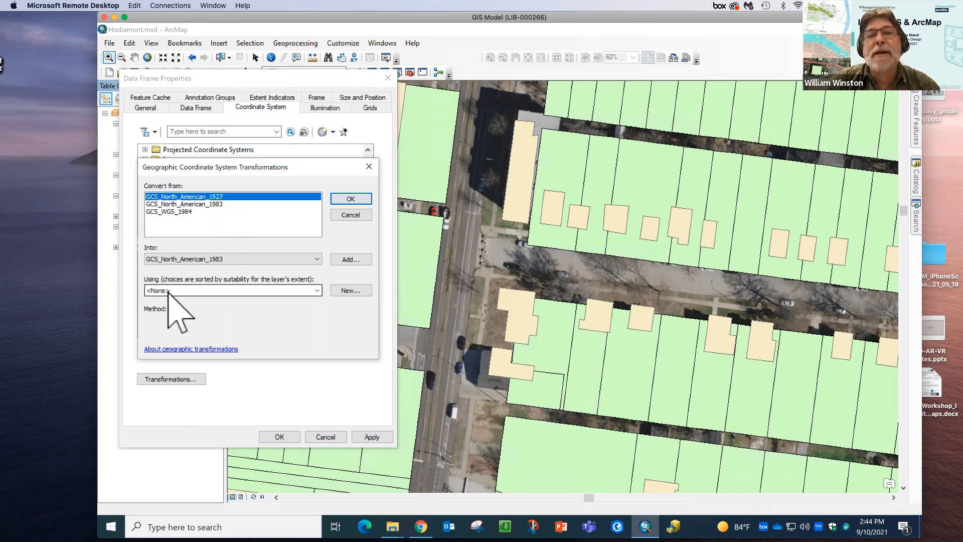
pyautogui.click(317, 291)
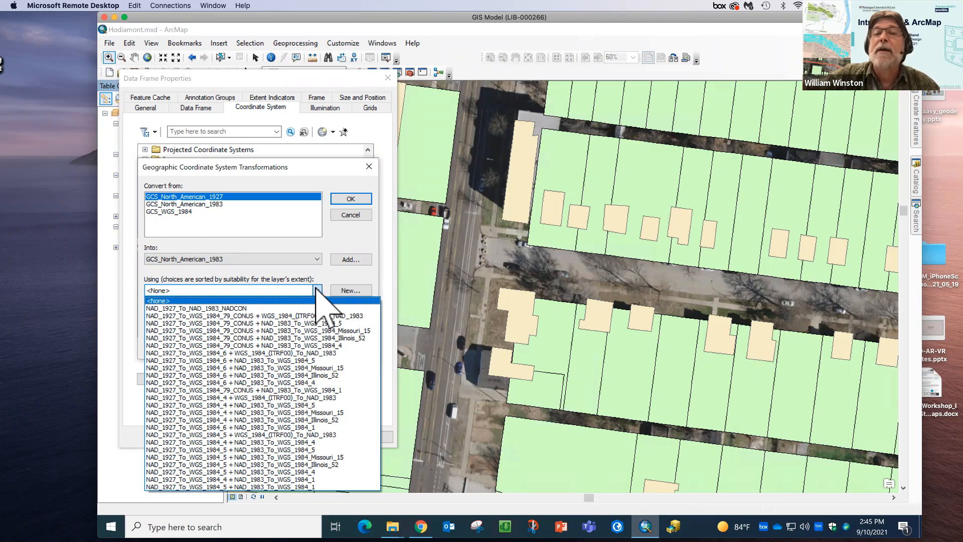
pyautogui.click(223, 307)
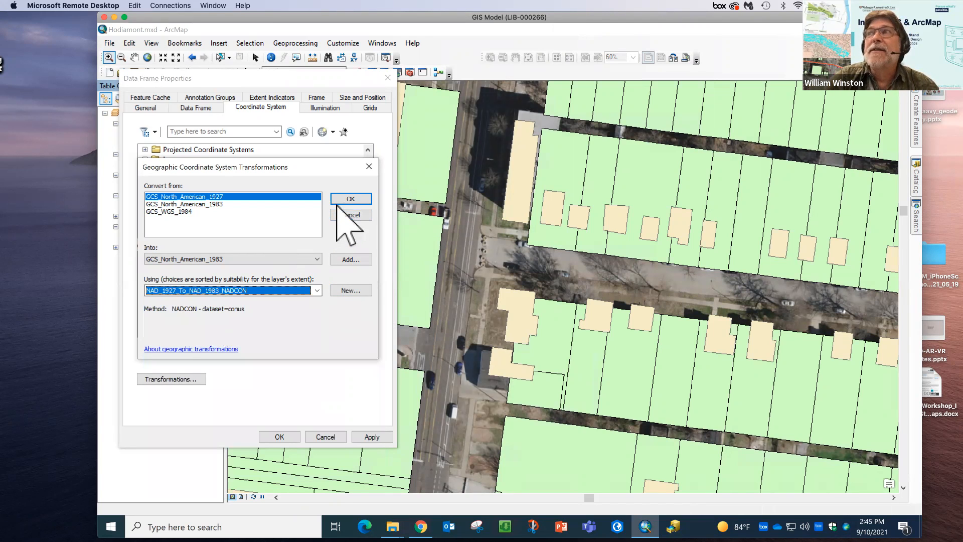
# Set the transformation from GCS_WGS_1984 into GCS_North_American_1983 to NAD_1983_To_WGS_1984_1 and apply the transformations to the data frame
pyautogui.click(178, 211)
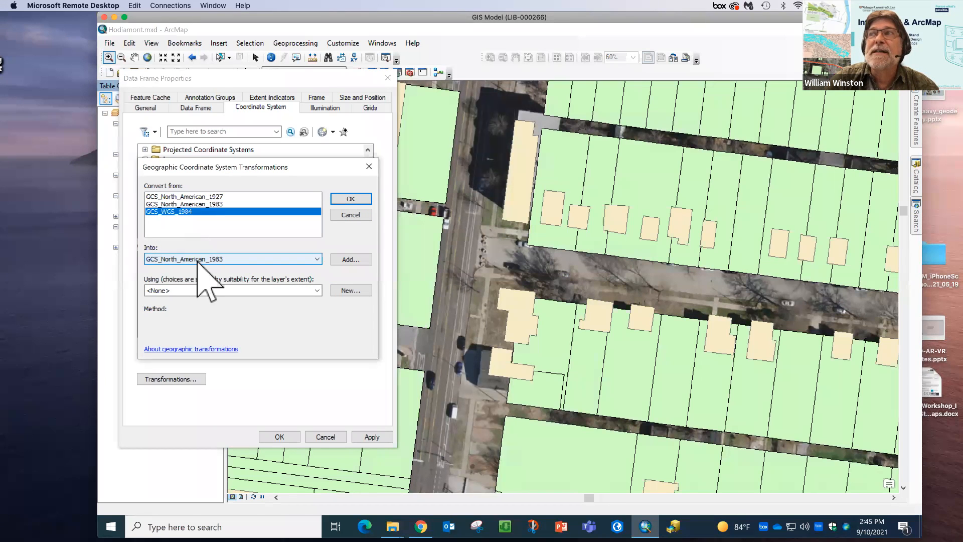
pyautogui.click(211, 290)
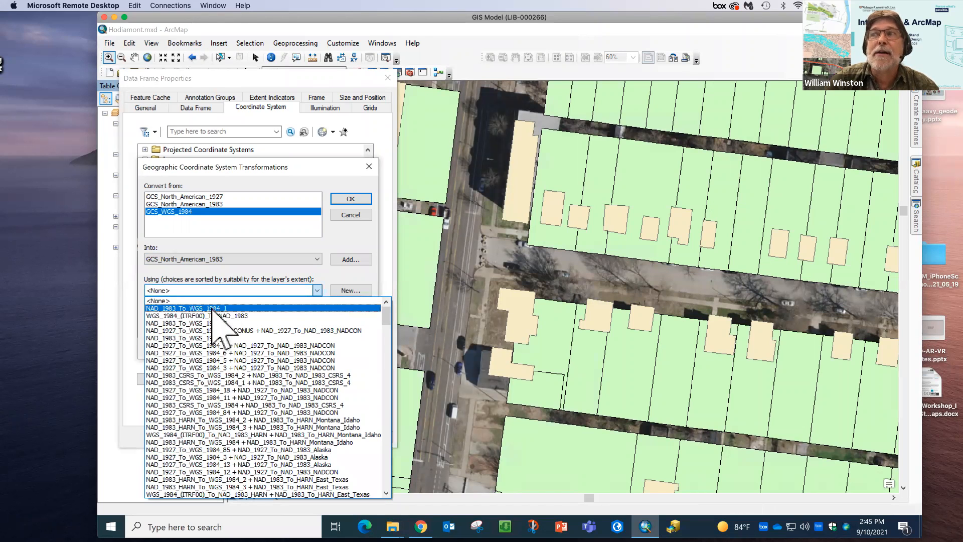
pyautogui.click(216, 308)
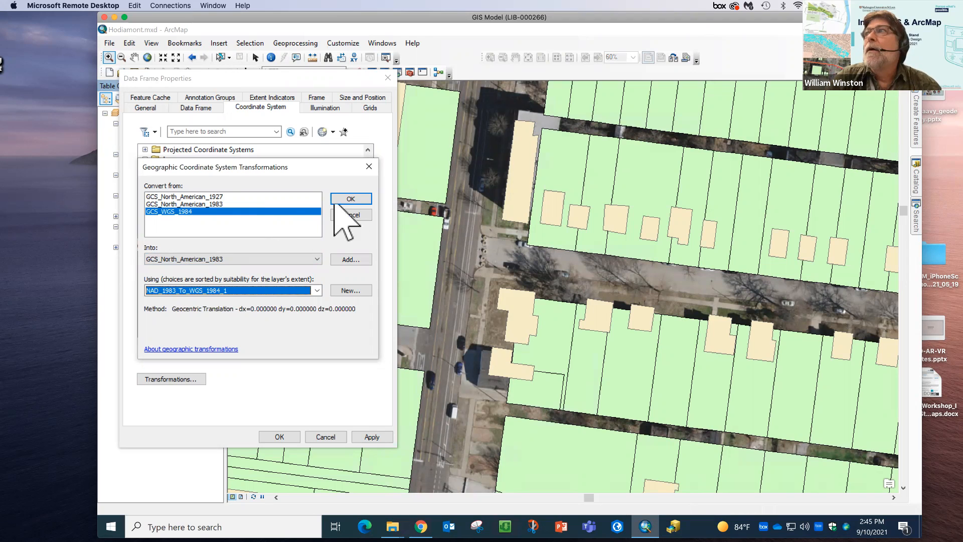
pyautogui.click(350, 198)
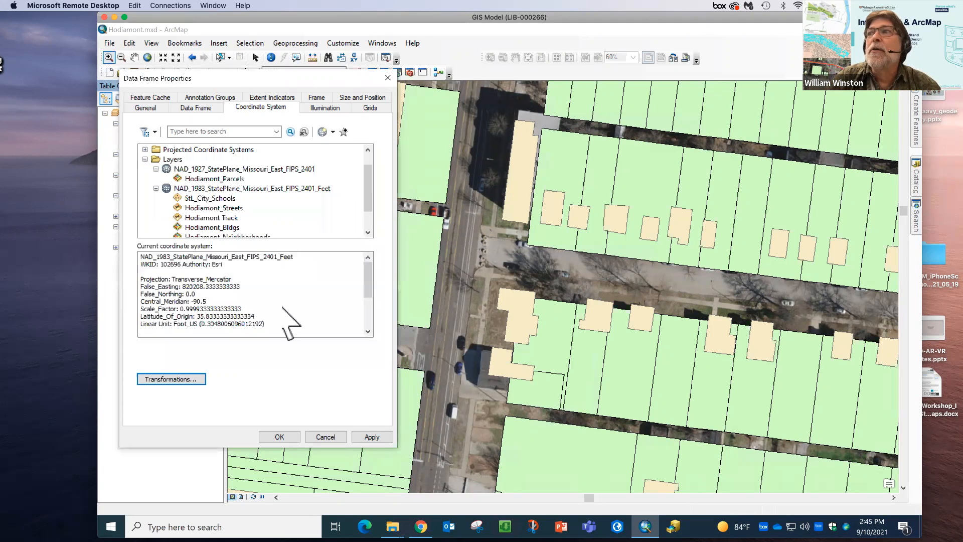
pyautogui.click(279, 436)
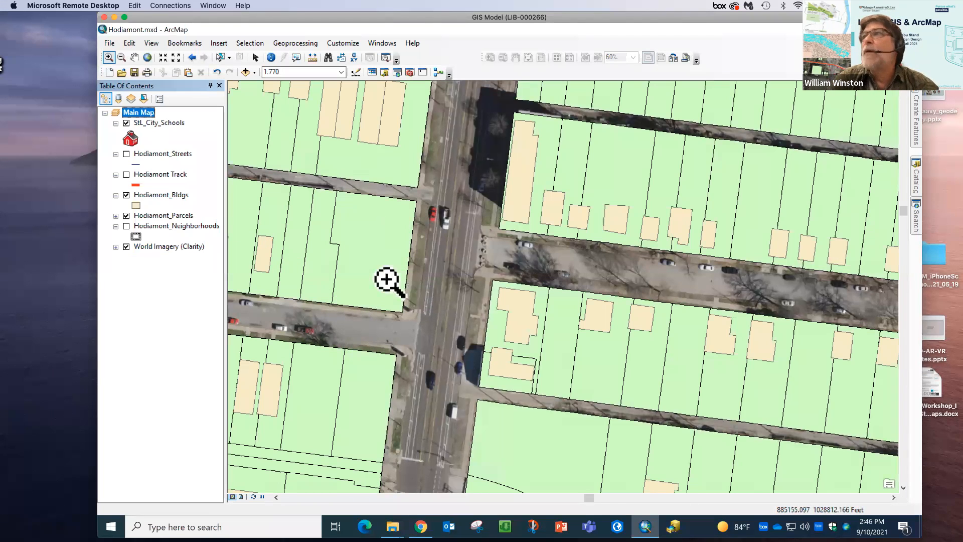
# Symbolize Hodiamont_Parcels with no fill color and a red outline so the aerial imagery shows through
pyautogui.click(116, 216)
pyautogui.click(136, 226)
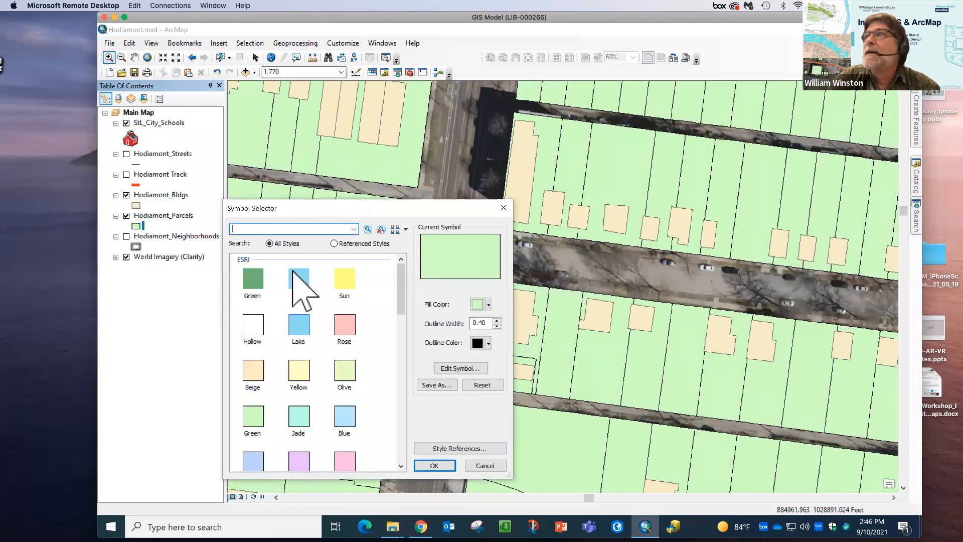
pyautogui.click(486, 305)
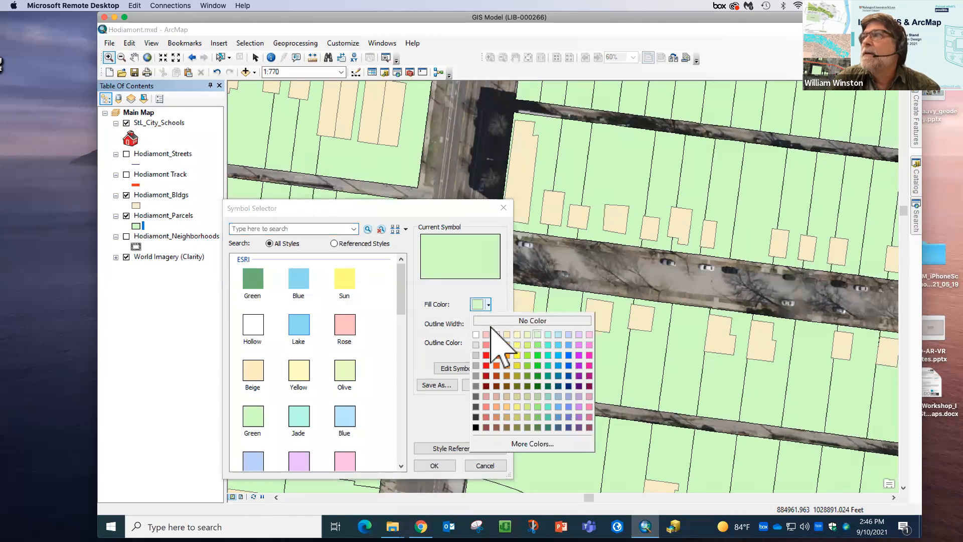
pyautogui.click(516, 321)
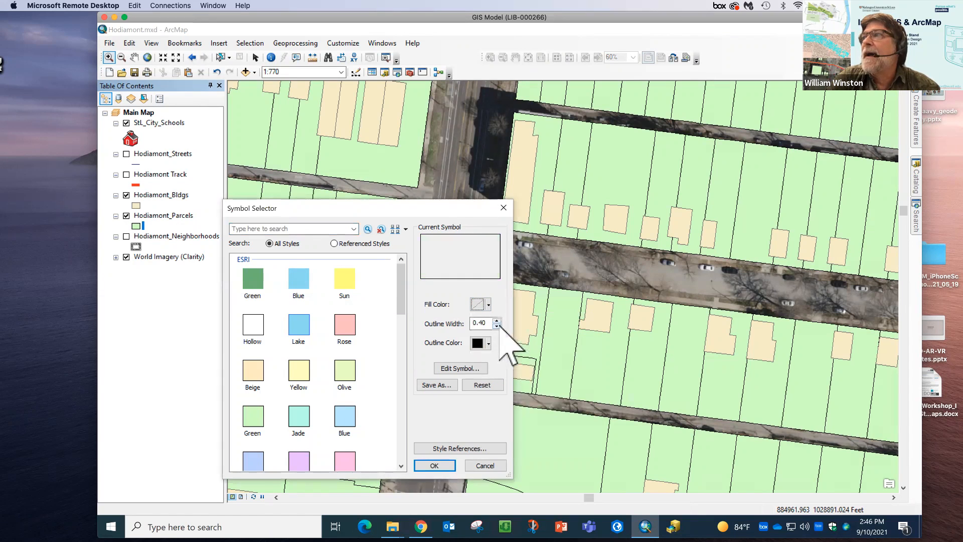
pyautogui.click(487, 344)
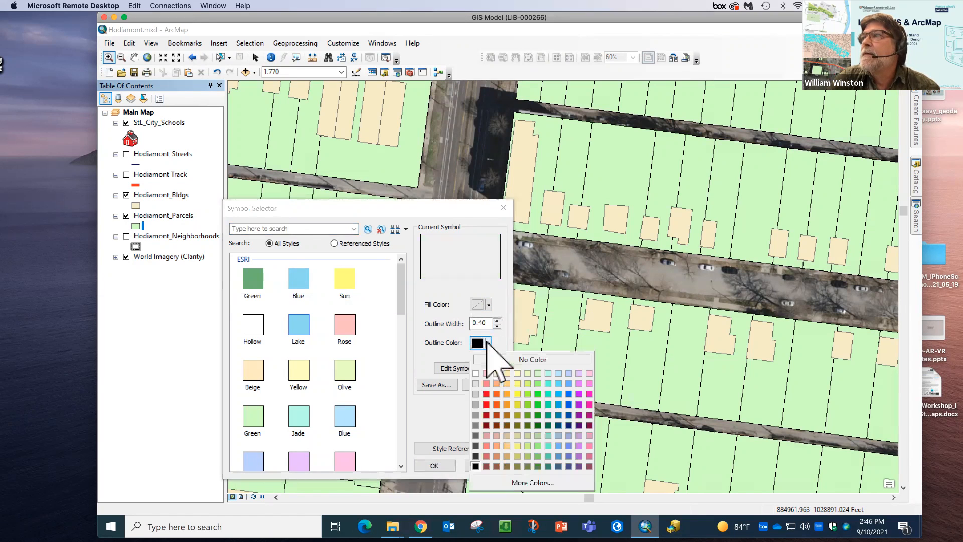
pyautogui.click(490, 396)
pyautogui.click(434, 465)
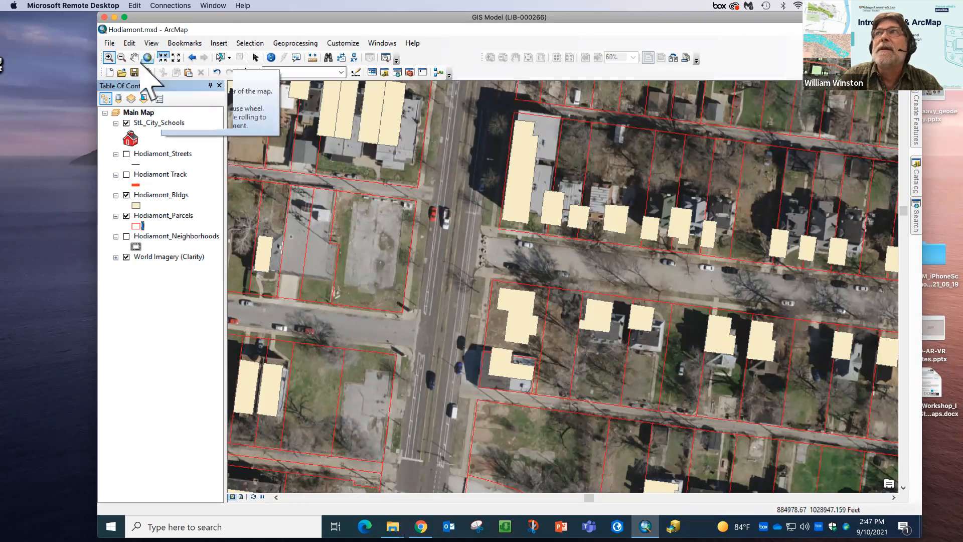
# Return the map to the Hodiamont Tracks bookmark extent and switch to layout view
pyautogui.click(173, 59)
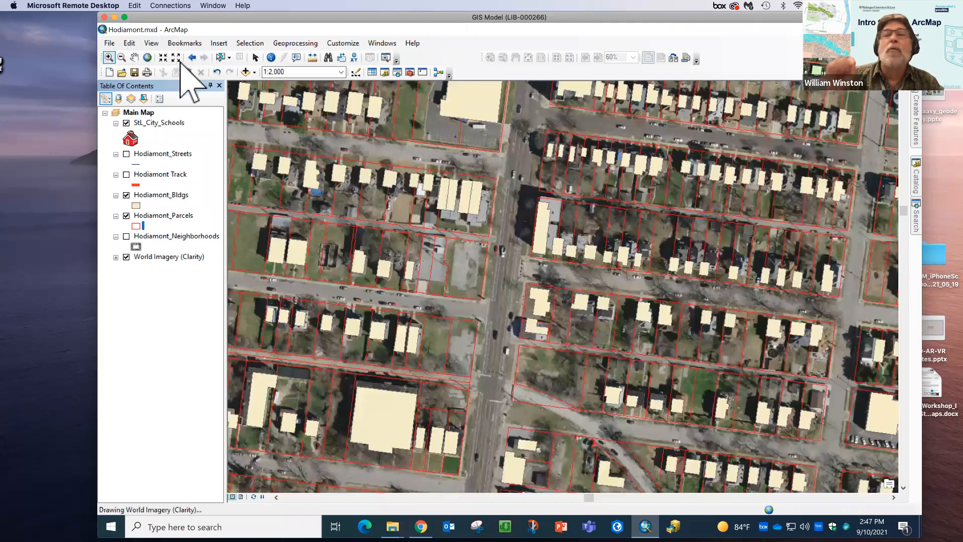
pyautogui.click(176, 58)
pyautogui.click(175, 57)
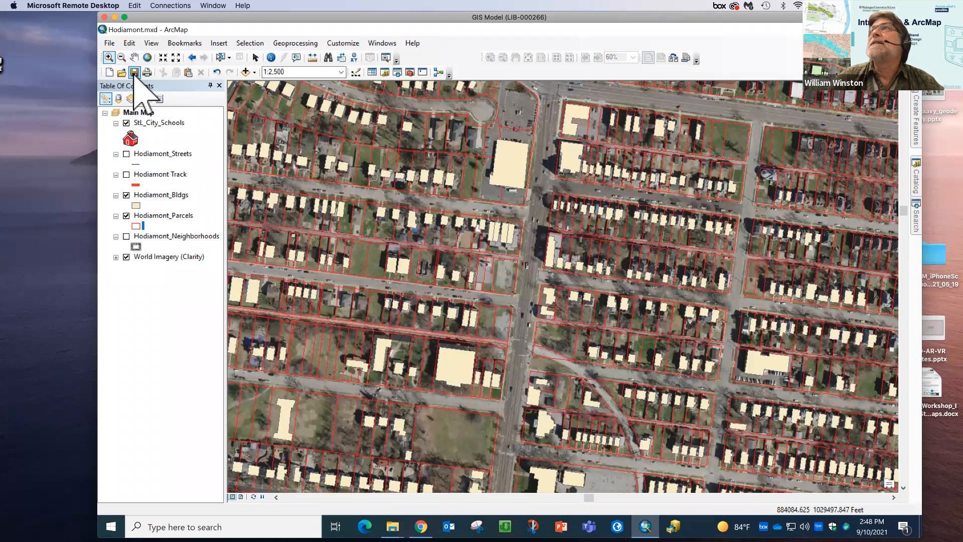
pyautogui.click(184, 43)
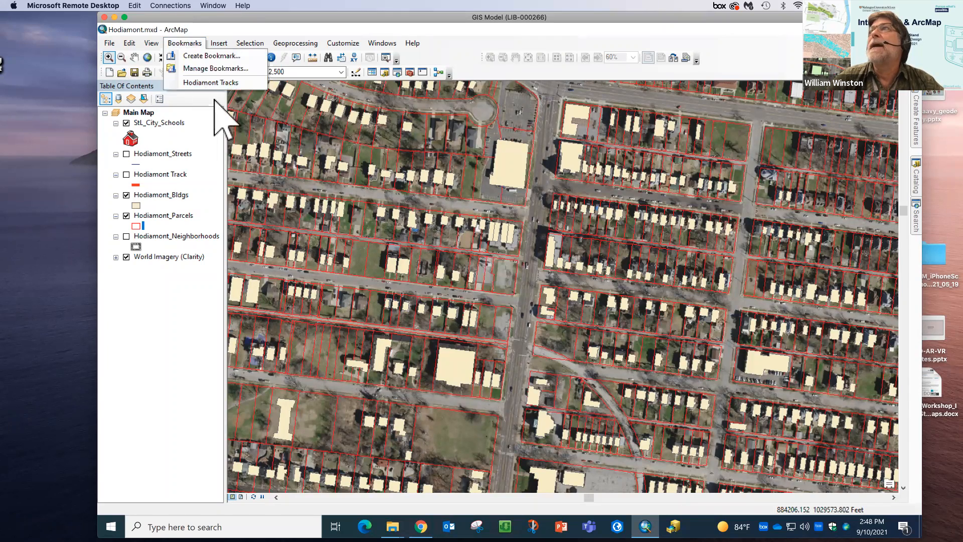
pyautogui.click(214, 83)
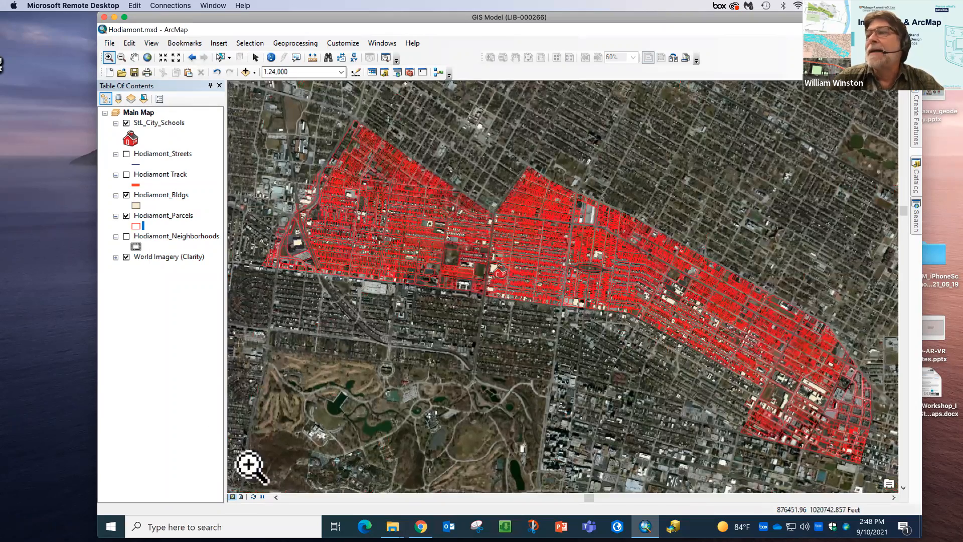
pyautogui.click(241, 497)
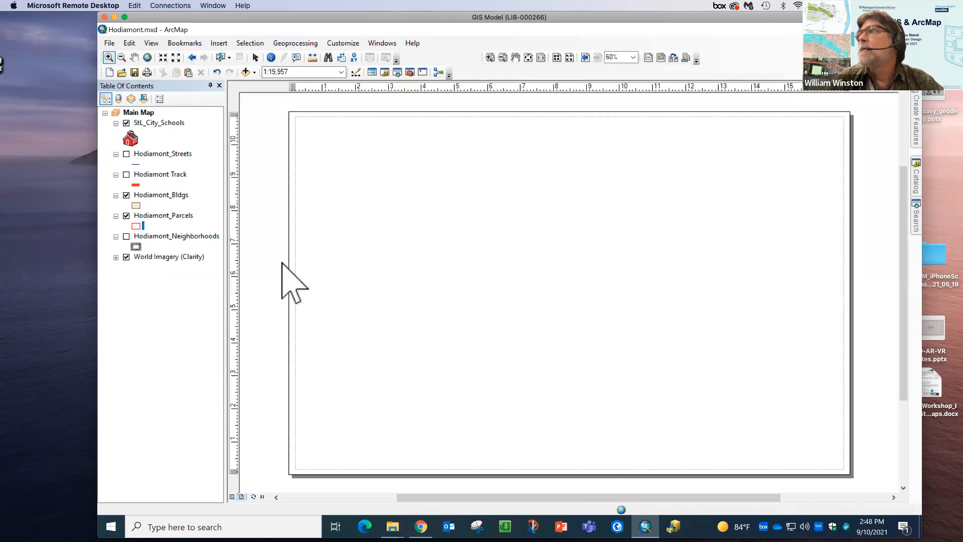
# Hide World Imagery (Clarity) and show the Hodiamont_Neighborhoods and Hodiamont Track layers in the layout
pyautogui.click(127, 257)
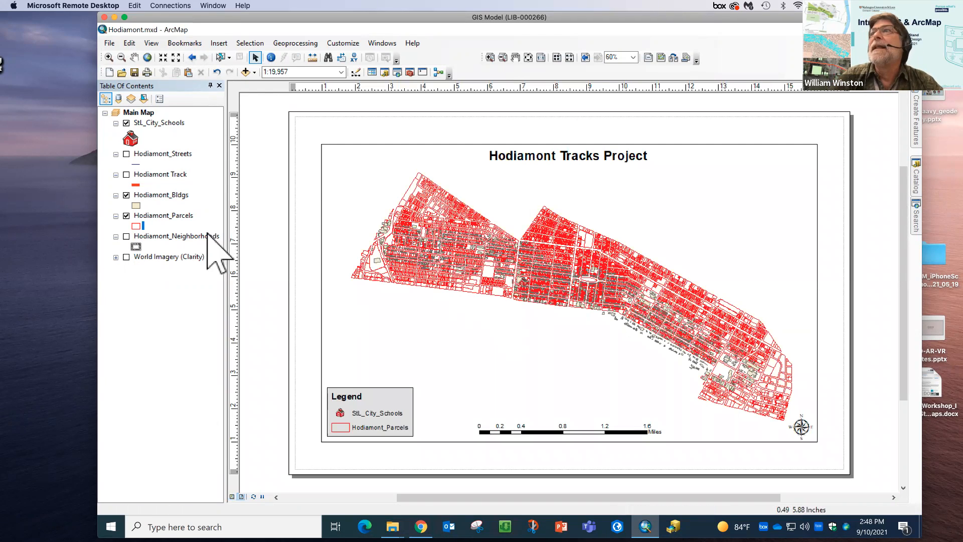
pyautogui.click(127, 236)
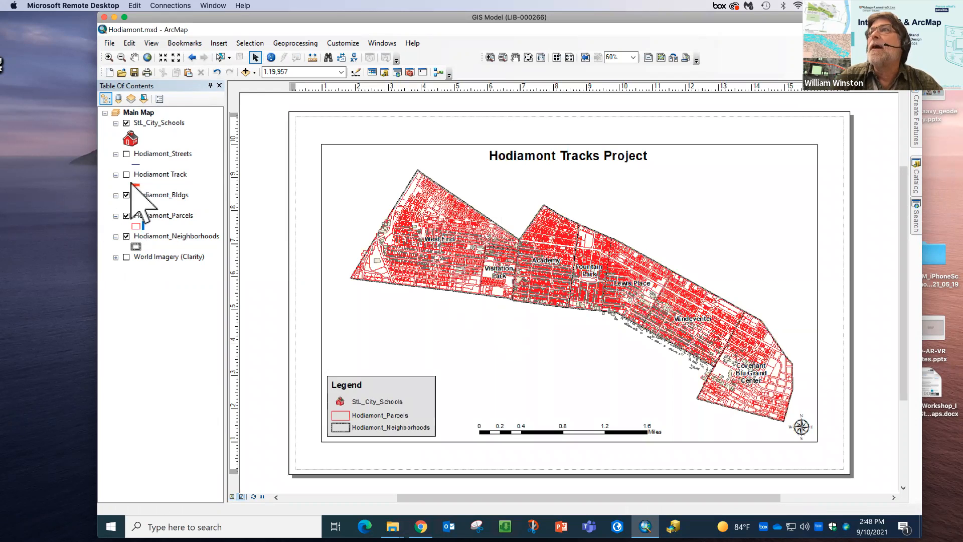
pyautogui.click(126, 174)
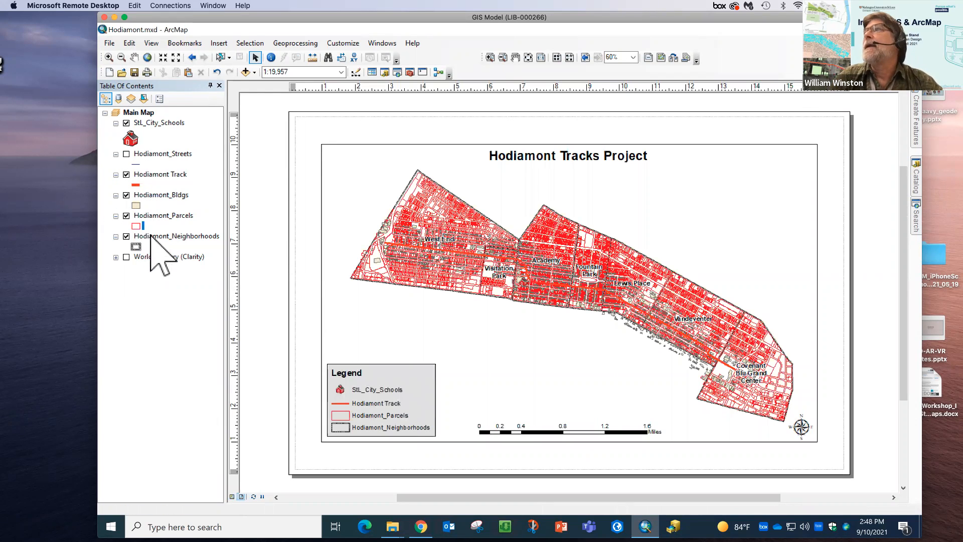
# Change the Hodiamont Track line color to dark red so it stands out from the parcel outlines
pyautogui.click(135, 185)
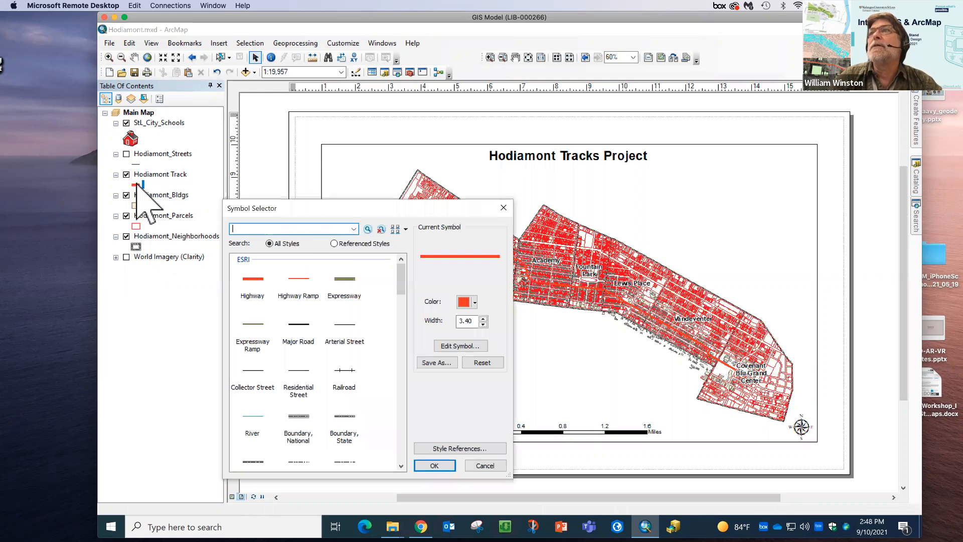
pyautogui.click(474, 302)
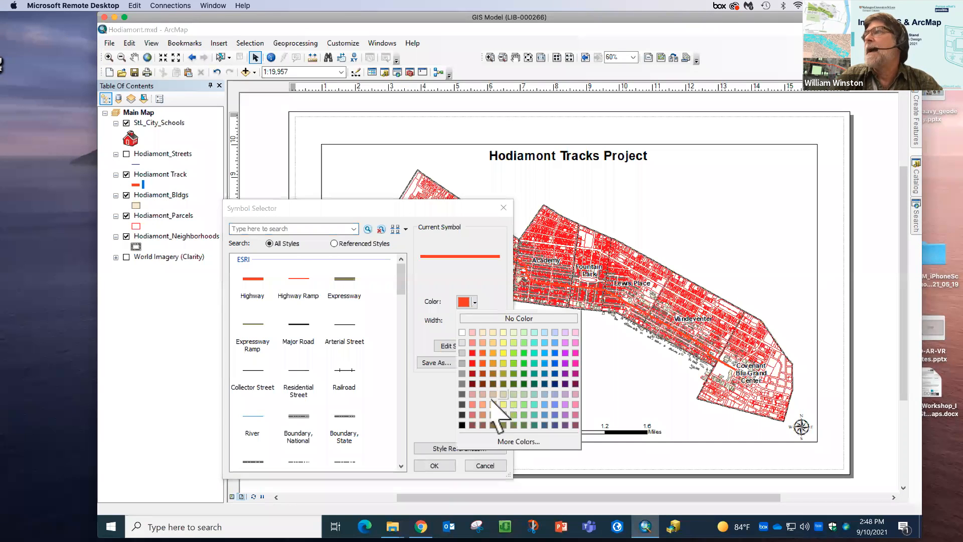
pyautogui.click(472, 383)
pyautogui.click(431, 465)
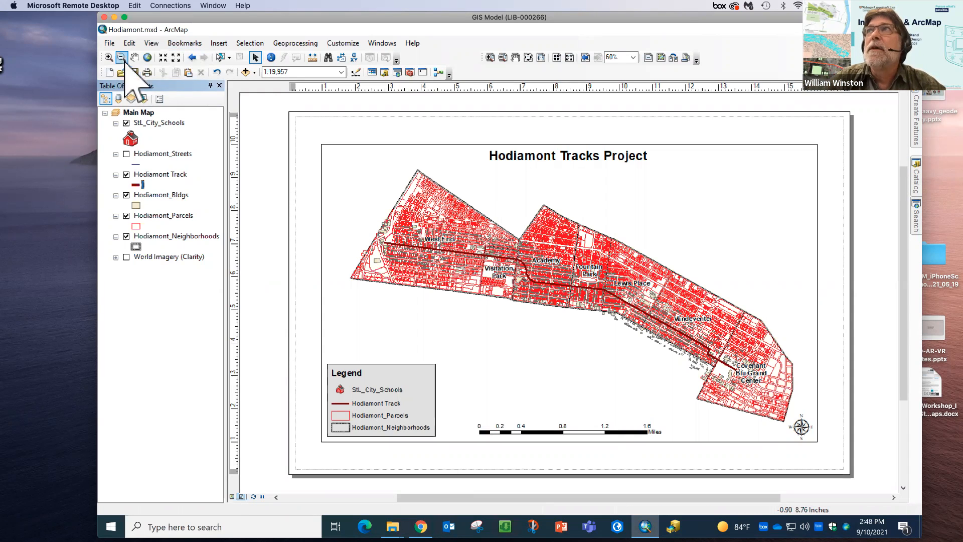
pyautogui.click(109, 44)
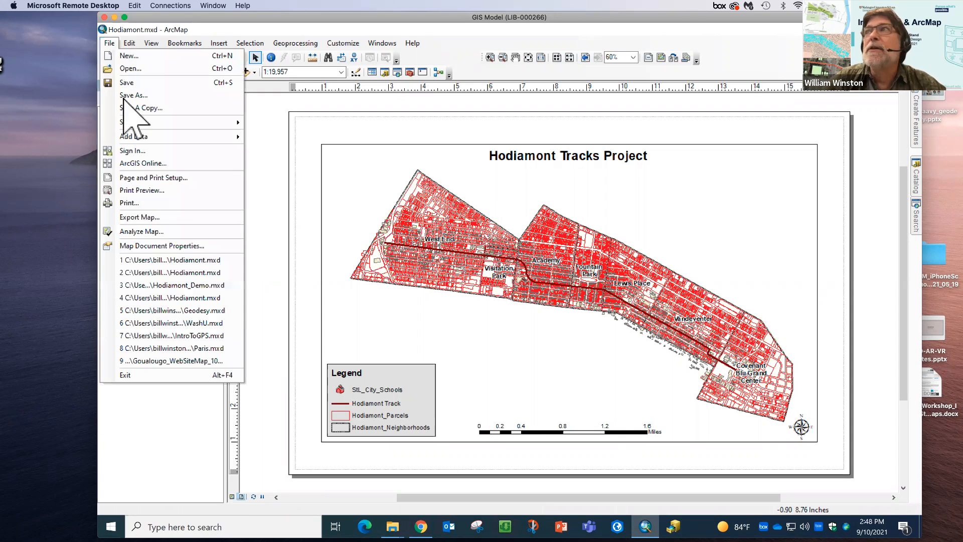
pyautogui.click(153, 217)
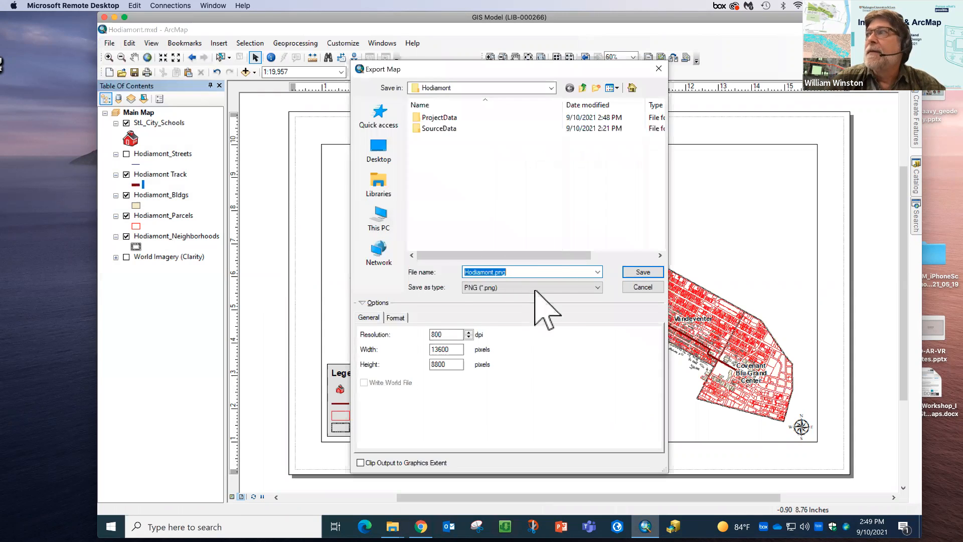
pyautogui.click(538, 287)
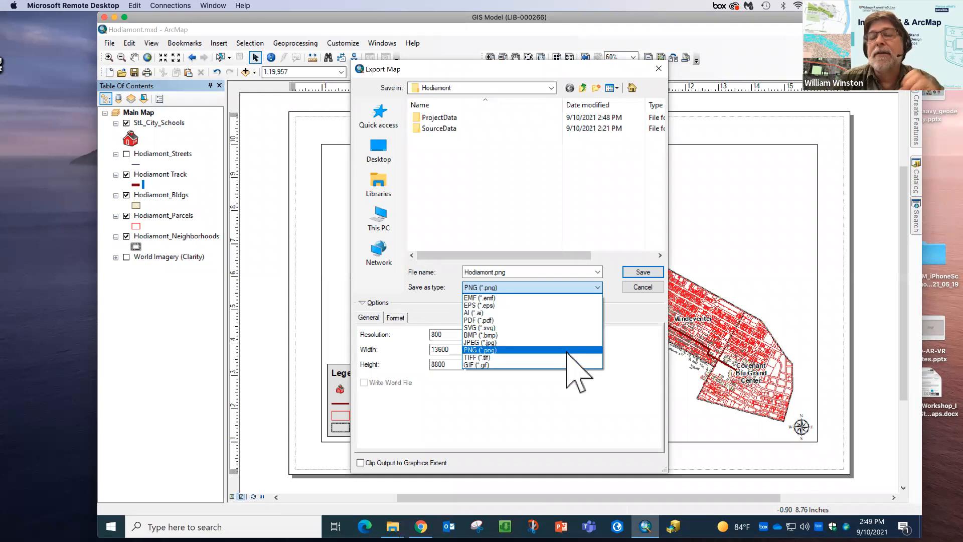
pyautogui.click(706, 448)
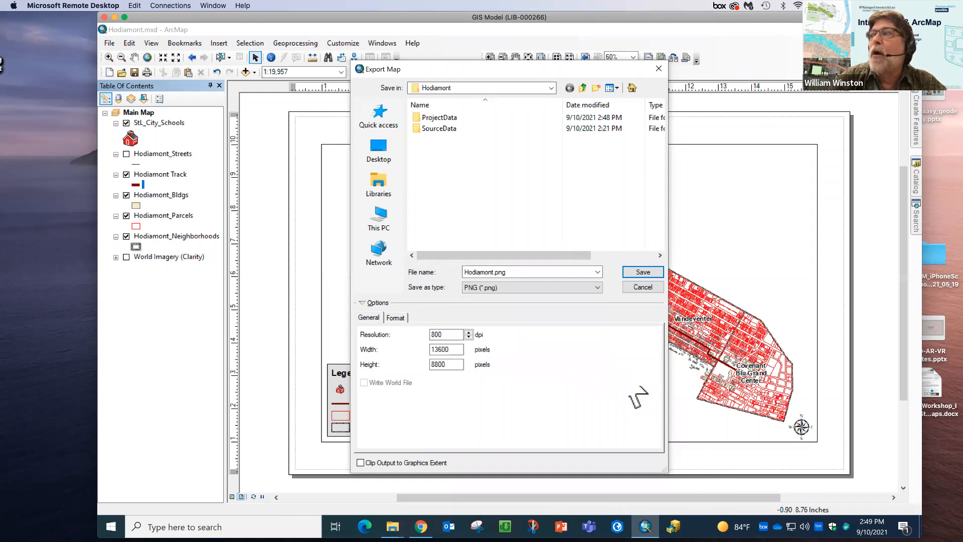
pyautogui.click(659, 68)
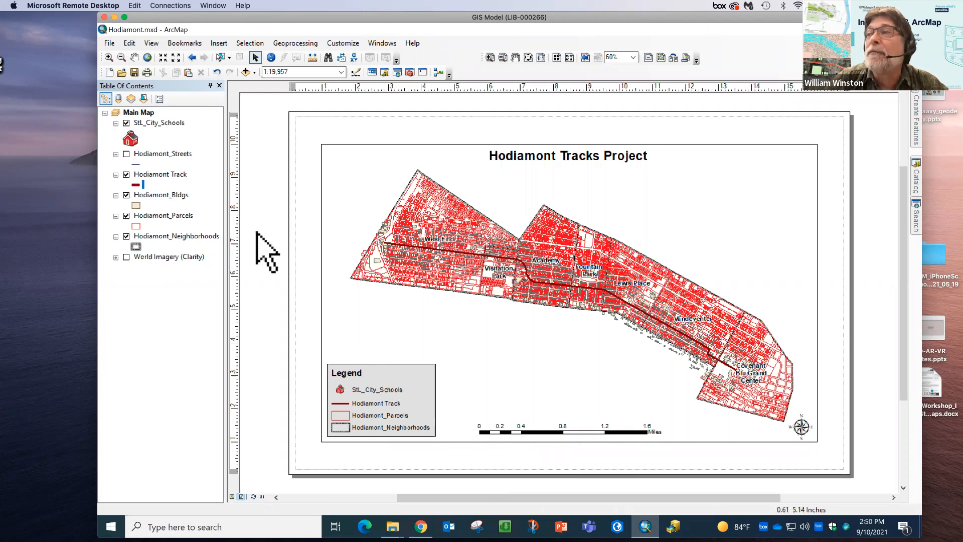
# Export the layout to the Hodiamont folder as the PNG file Hodiamont.png at 800 dpi
pyautogui.click(109, 43)
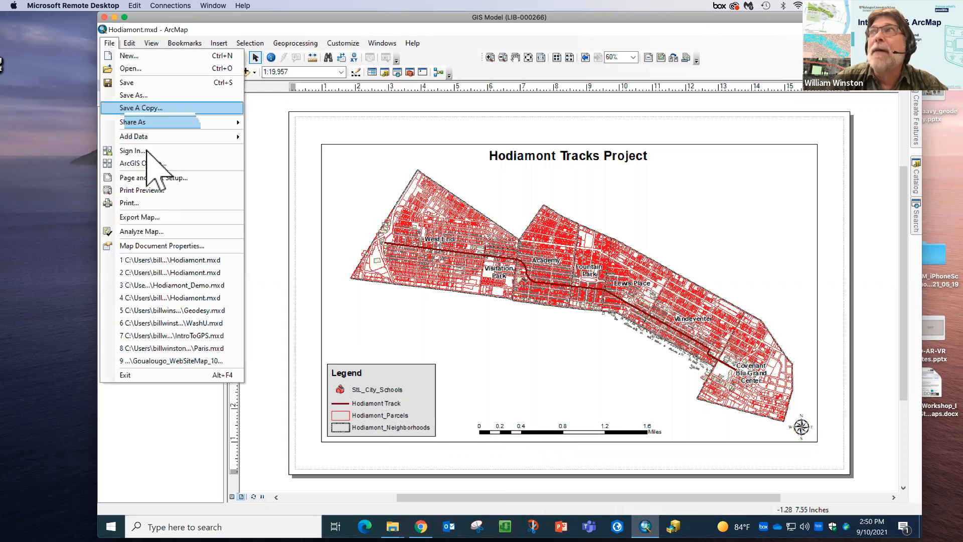
pyautogui.click(162, 218)
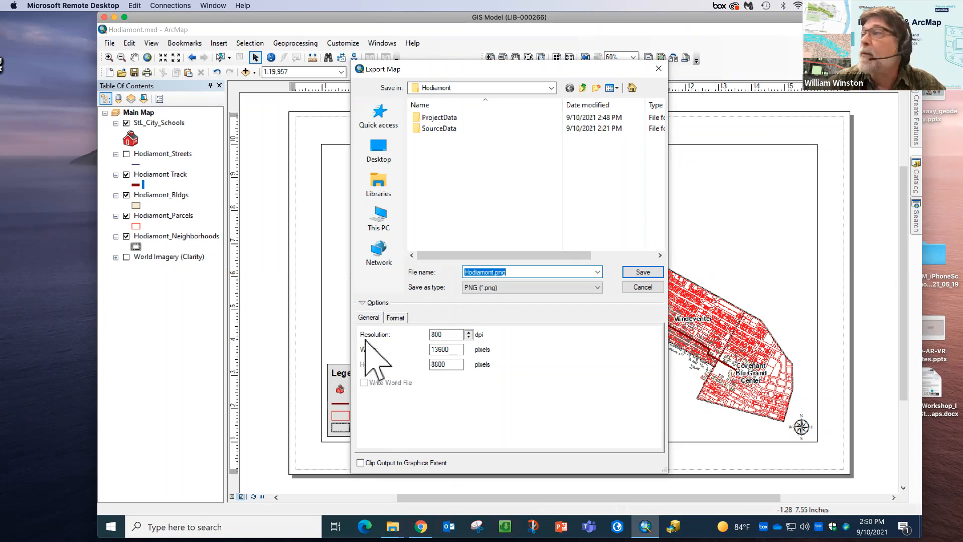
pyautogui.click(642, 272)
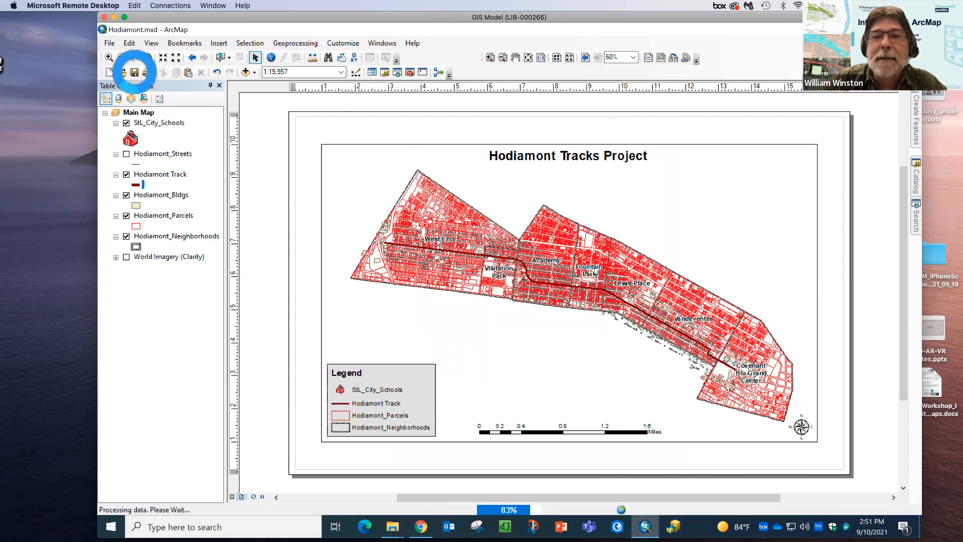
# Save the Hodiamont map document and minimize the ArcMap window to reach the desktop
pyautogui.click(135, 72)
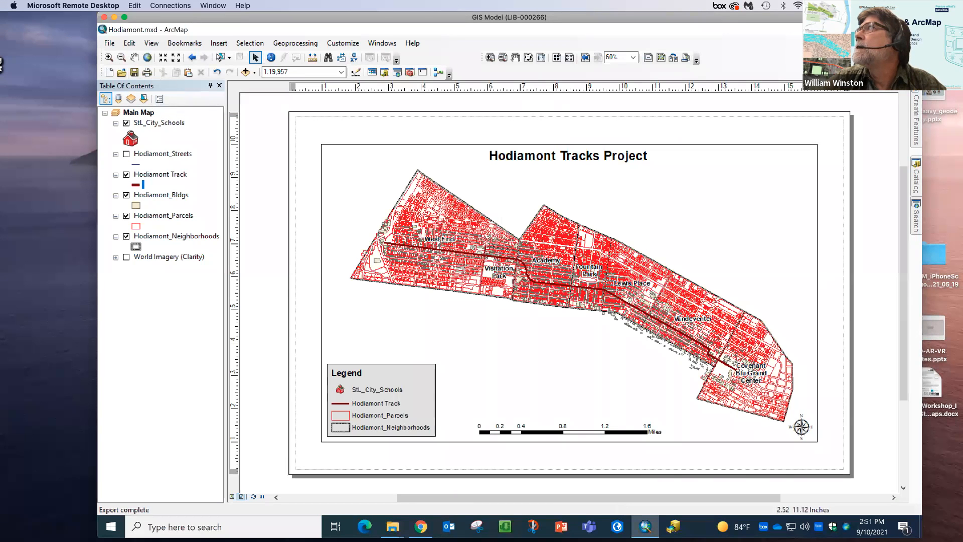
pyautogui.click(855, 29)
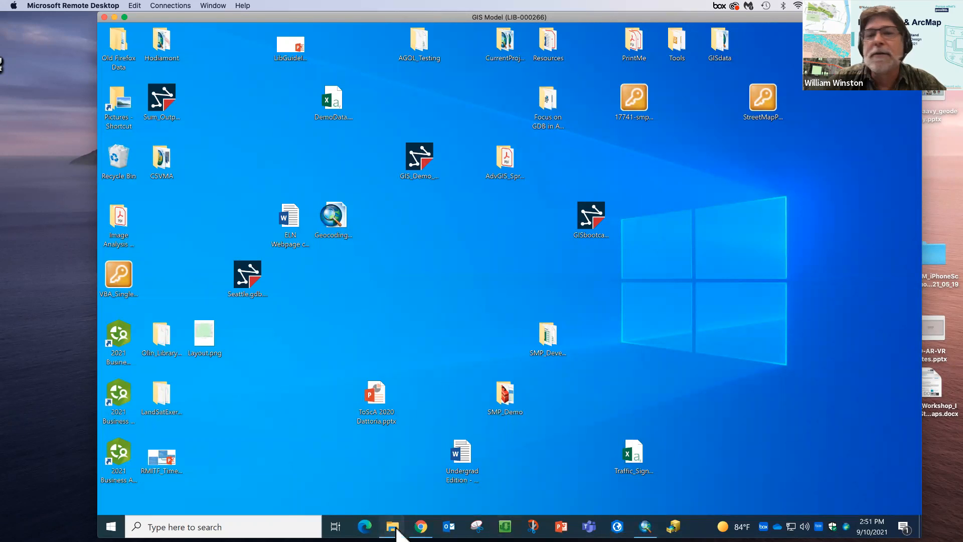
# Open Hodiamont.png from the Hodiamont folder to check the exported layout, close it and minimize the folder window
pyautogui.moveTo(394, 526)
pyautogui.moveTo(376, 468)
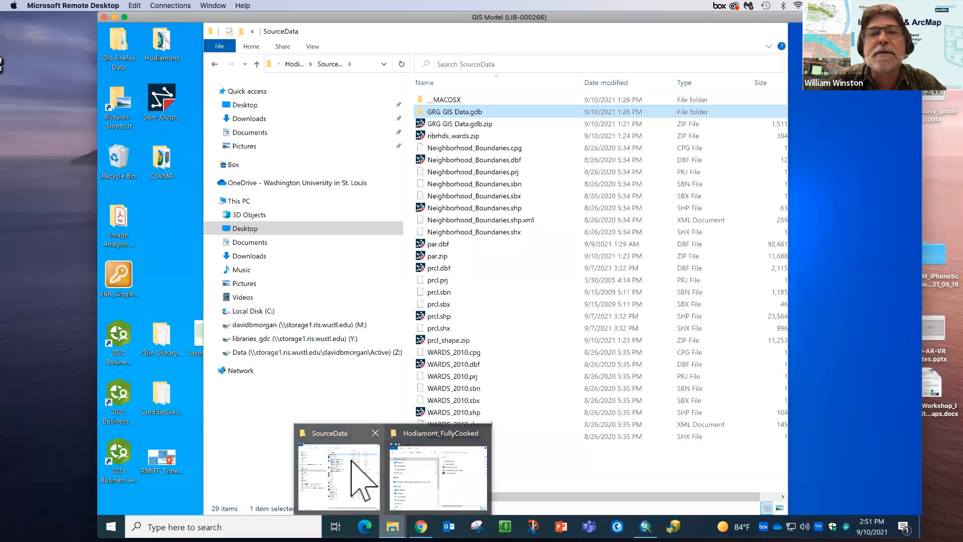
pyautogui.moveTo(416, 452)
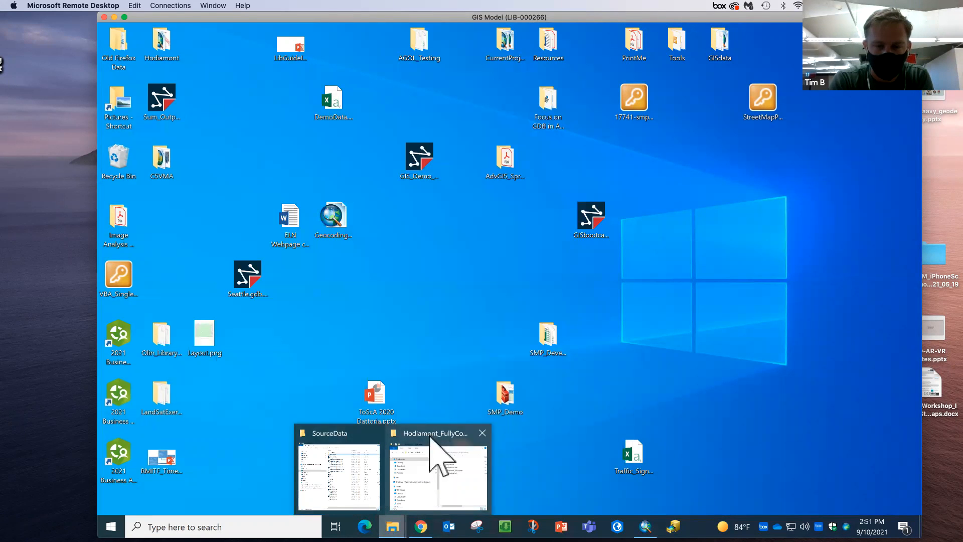
pyautogui.click(345, 434)
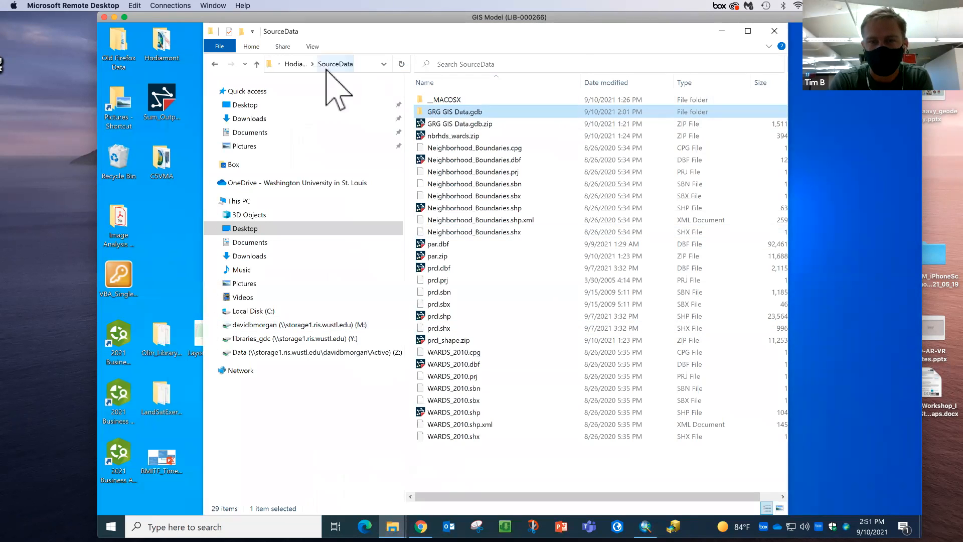
pyautogui.click(296, 66)
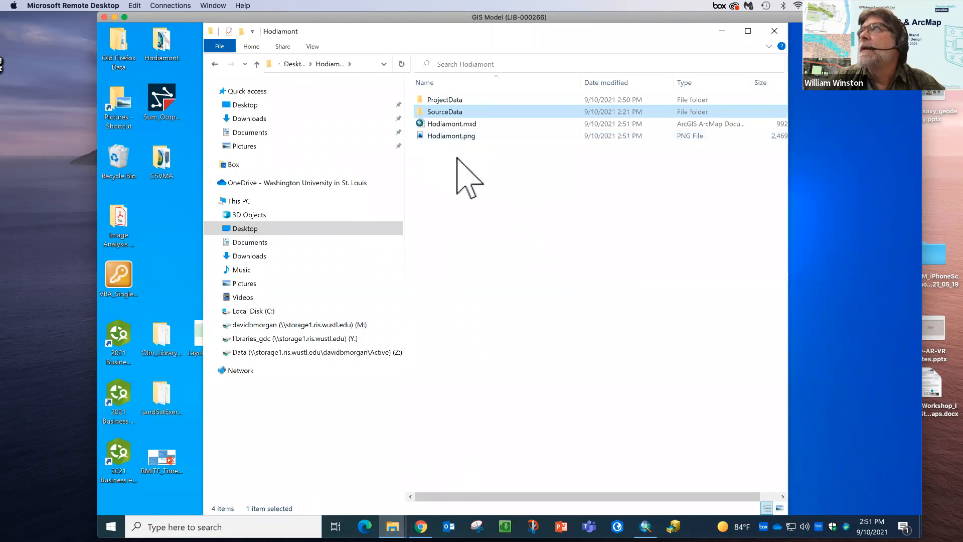
pyautogui.click(451, 140)
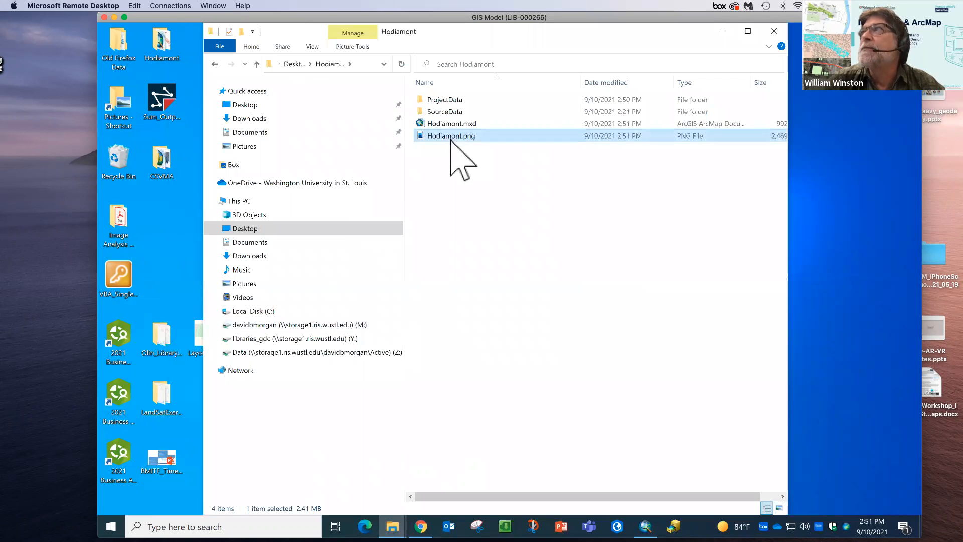
pyautogui.doubleClick(452, 136)
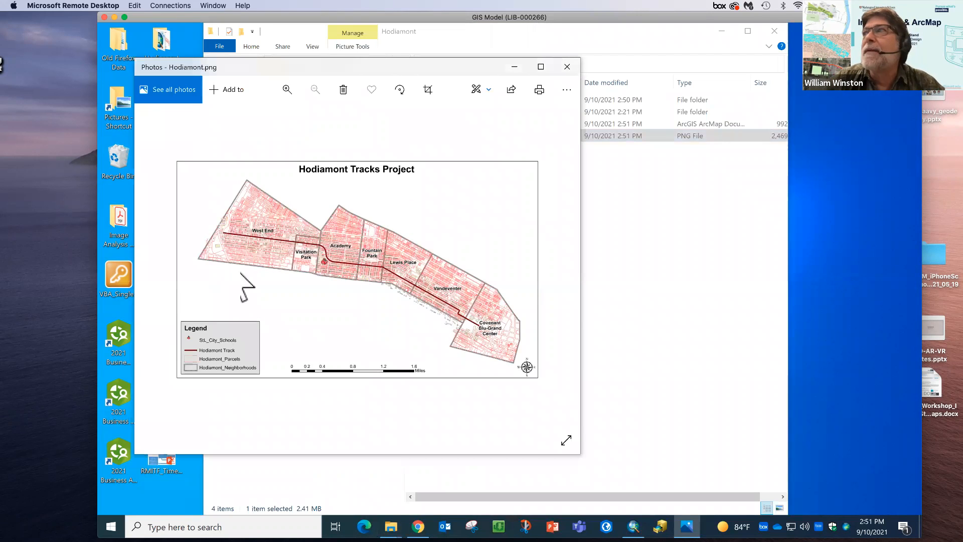
pyautogui.click(567, 67)
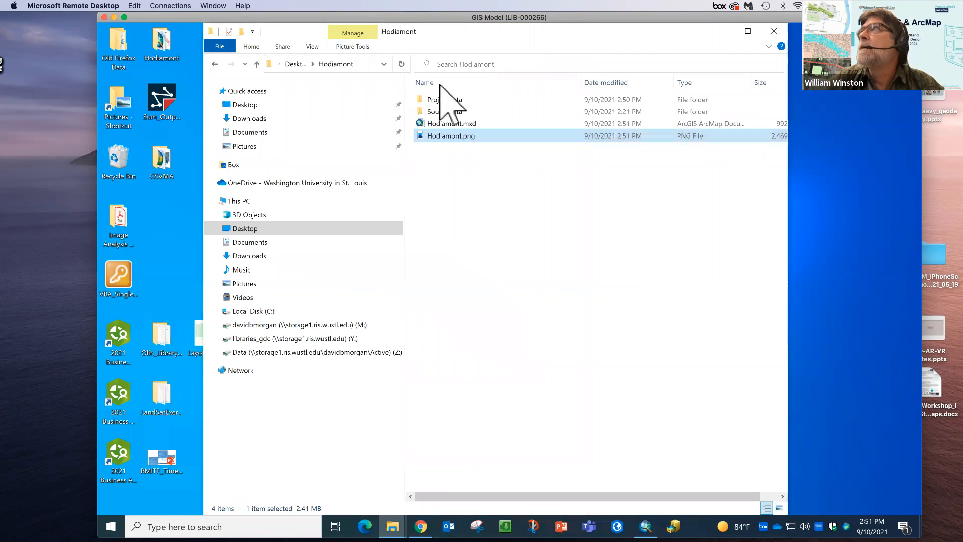
pyautogui.click(722, 31)
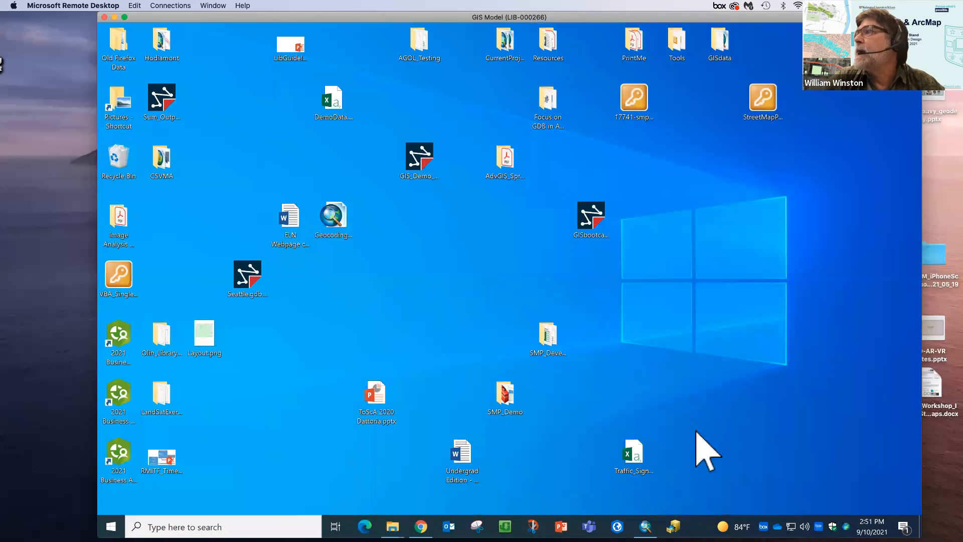
# Switch back to ArcMap and look through the available basemaps without adding one
pyautogui.click(645, 526)
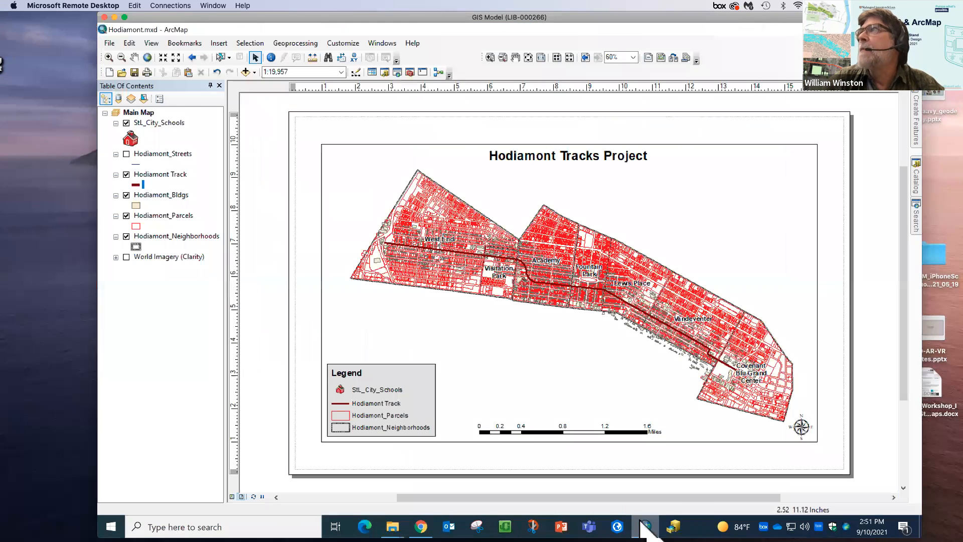
pyautogui.click(254, 73)
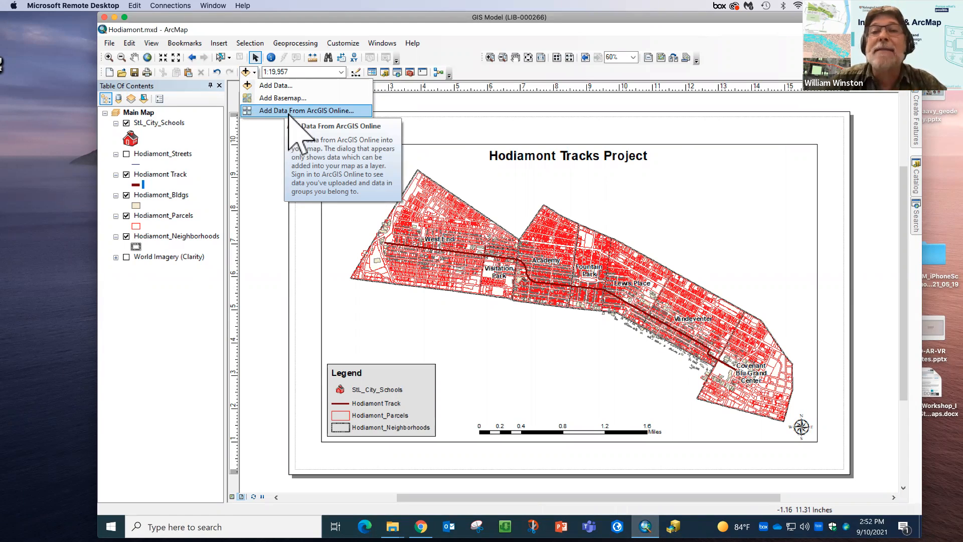
pyautogui.click(283, 98)
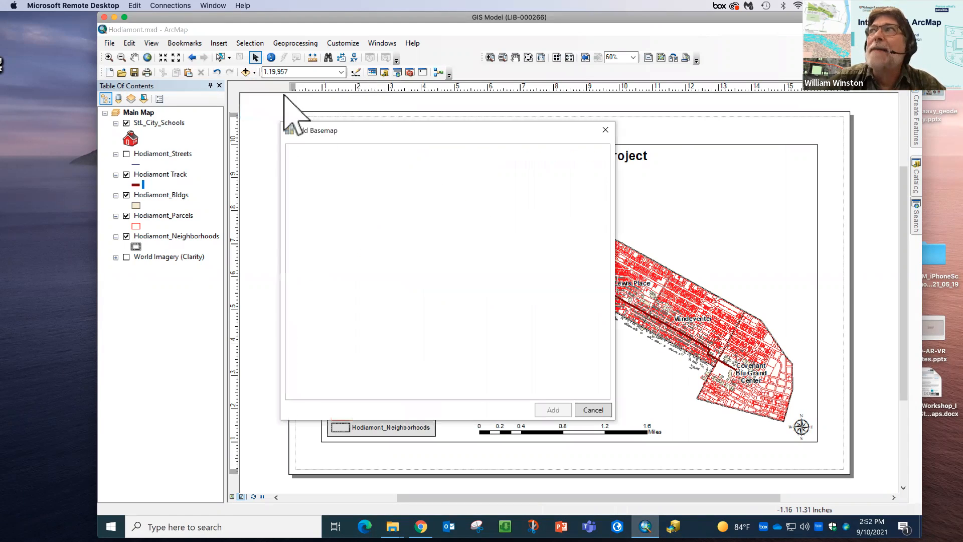
pyautogui.moveTo(390, 129); pyautogui.dragTo(418, 114)
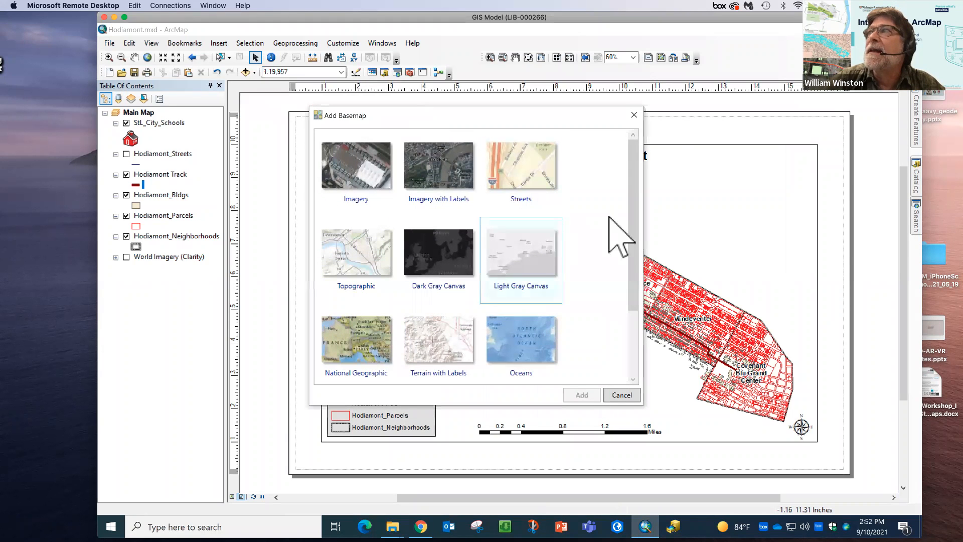
pyautogui.moveTo(628, 216)
pyautogui.mouseDown()
pyautogui.moveTo(641, 282)
pyautogui.moveTo(627, 205)
pyautogui.mouseUp()
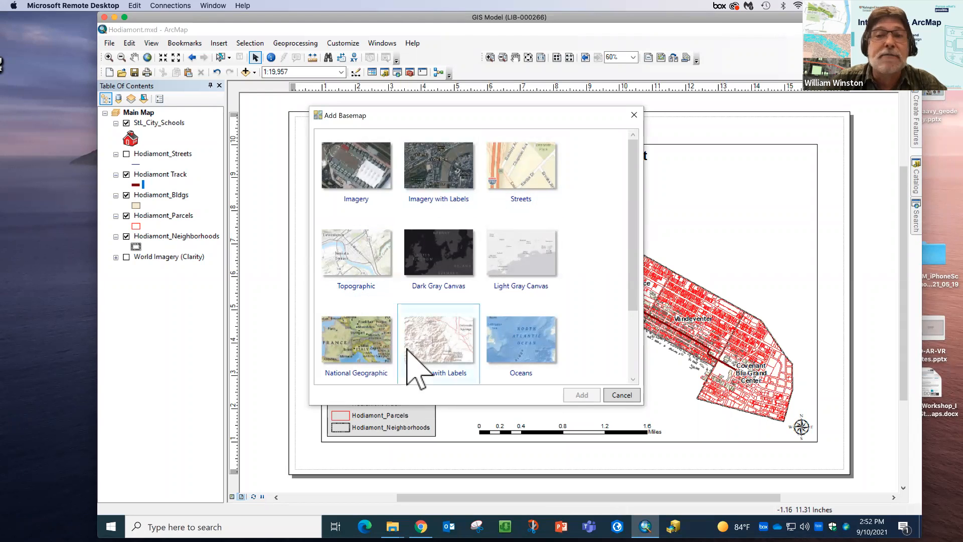
pyautogui.click(622, 394)
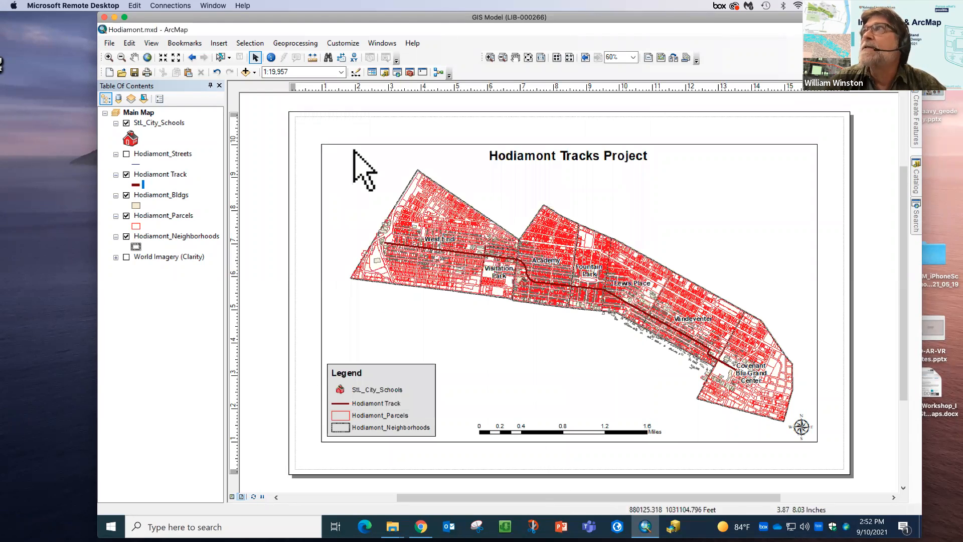
# Browse the ArcGIS Online data results for imagery layers that could be added to the map
pyautogui.click(255, 73)
pyautogui.click(288, 111)
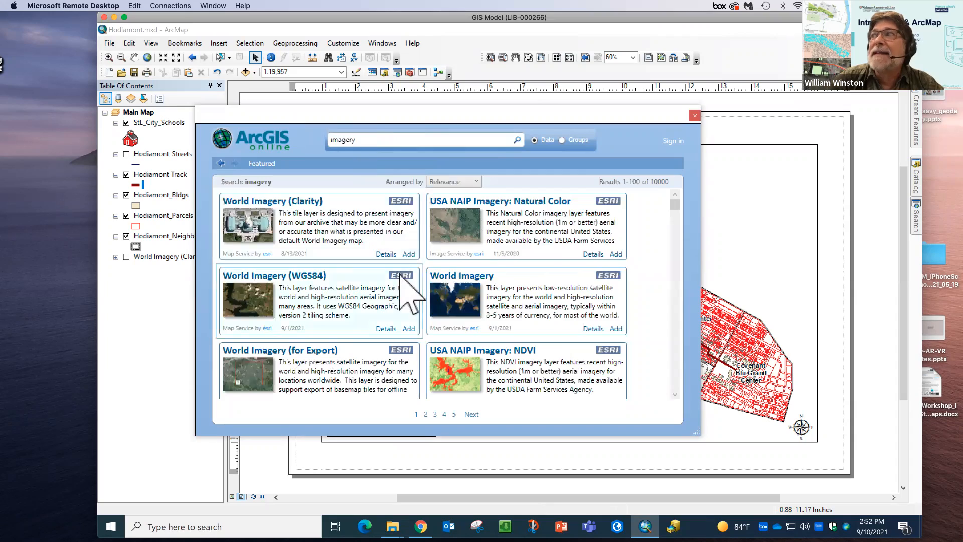
pyautogui.scroll(-15, 409, 296)
pyautogui.scroll(-15, 399, 274)
pyautogui.scroll(17, 400, 273)
pyautogui.scroll(10, 400, 273)
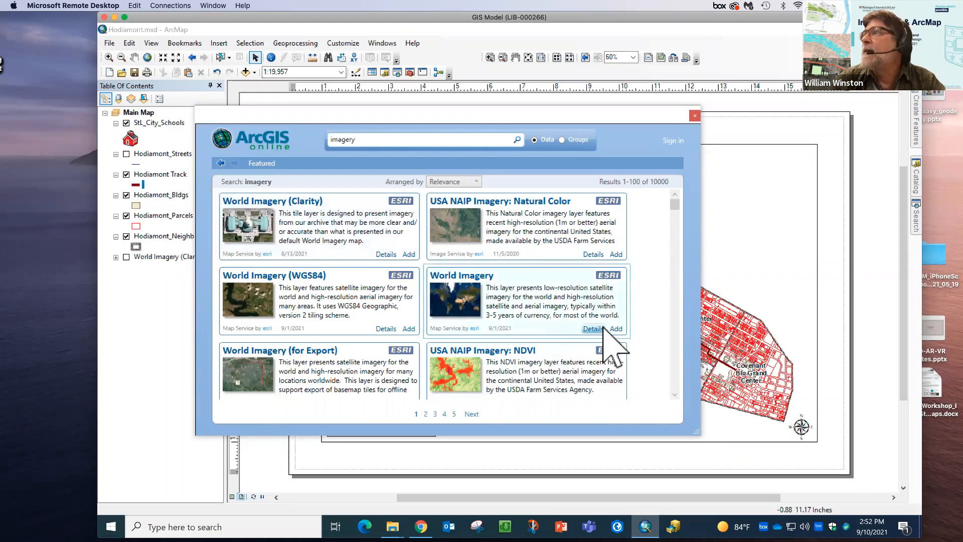
pyautogui.scroll(-5, 612, 351)
pyautogui.scroll(-10, 615, 349)
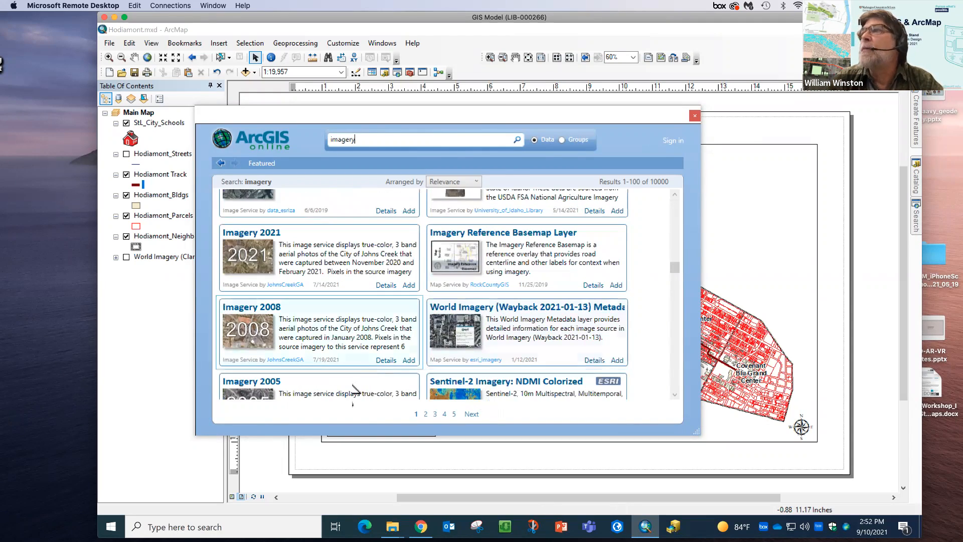
# View the details of the Imagery 2008 service and close the ArcGIS Online data window
pyautogui.click(386, 361)
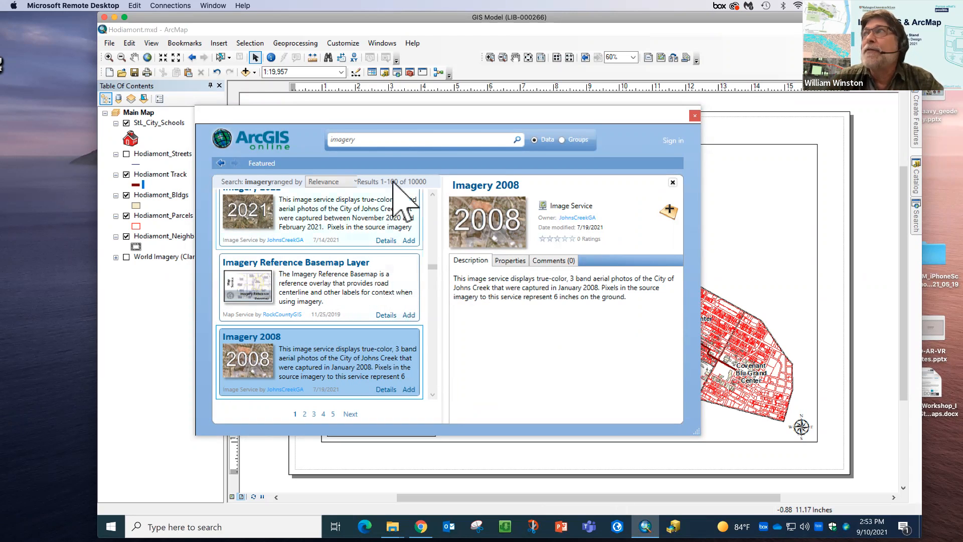
pyautogui.scroll(10, 388, 232)
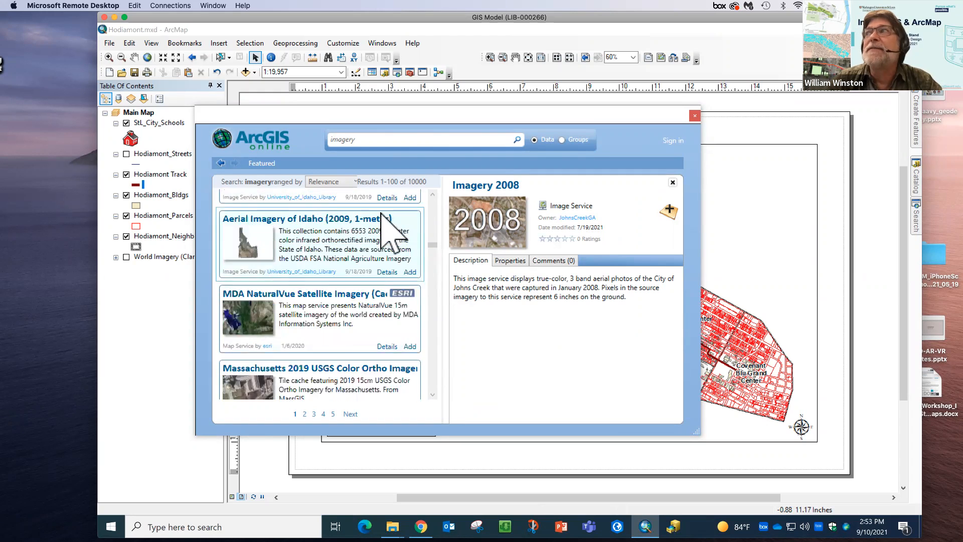
pyautogui.scroll(5, 382, 226)
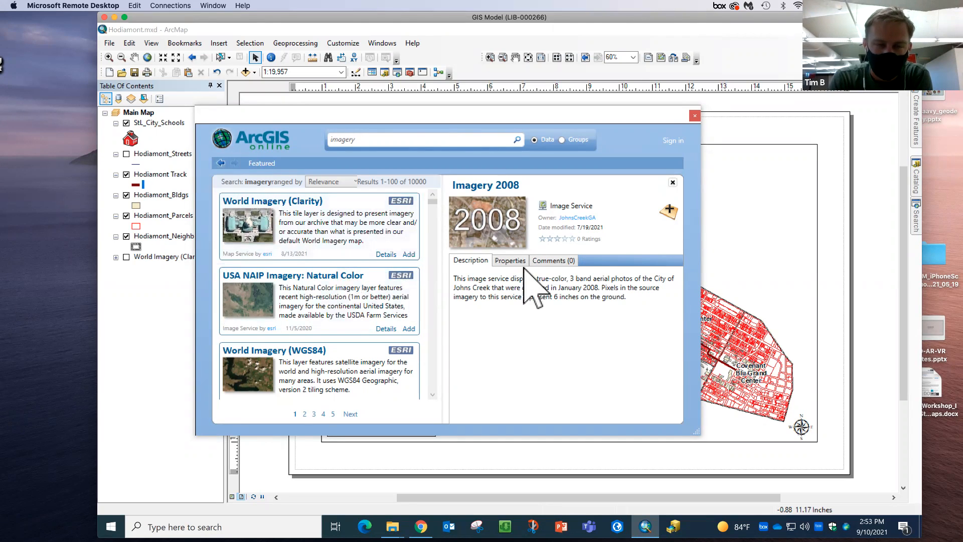
pyautogui.click(695, 116)
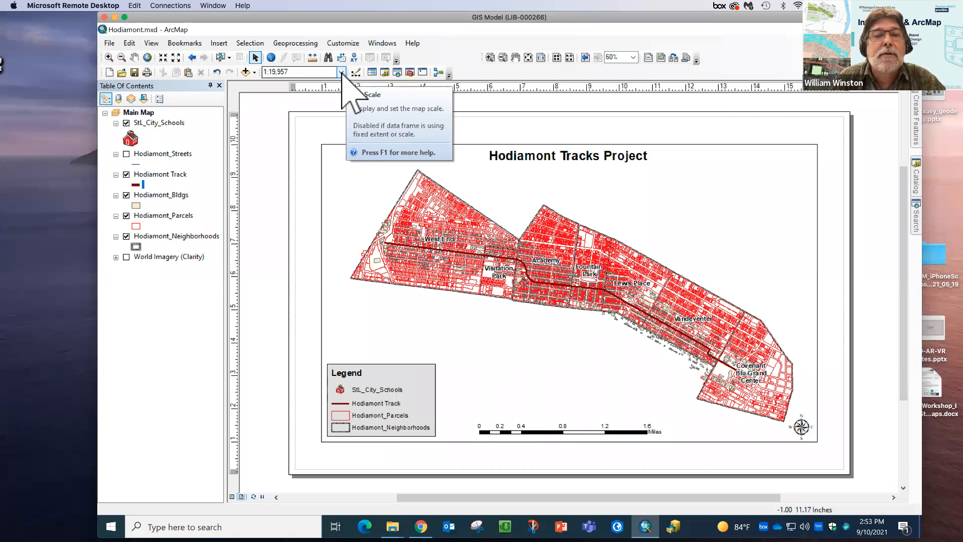
# Set the map scale of the layout's data frame to 1:600
pyautogui.click(318, 73)
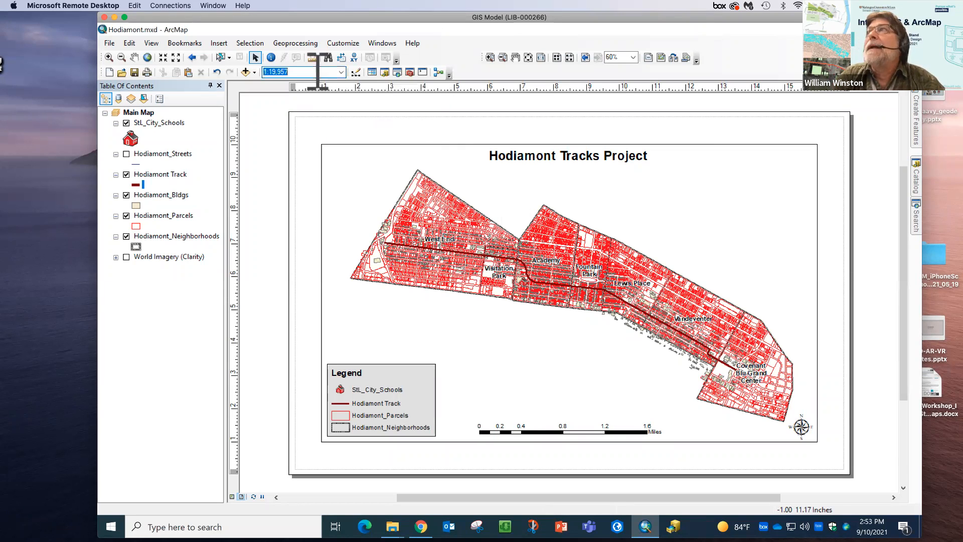
pyautogui.write('600')
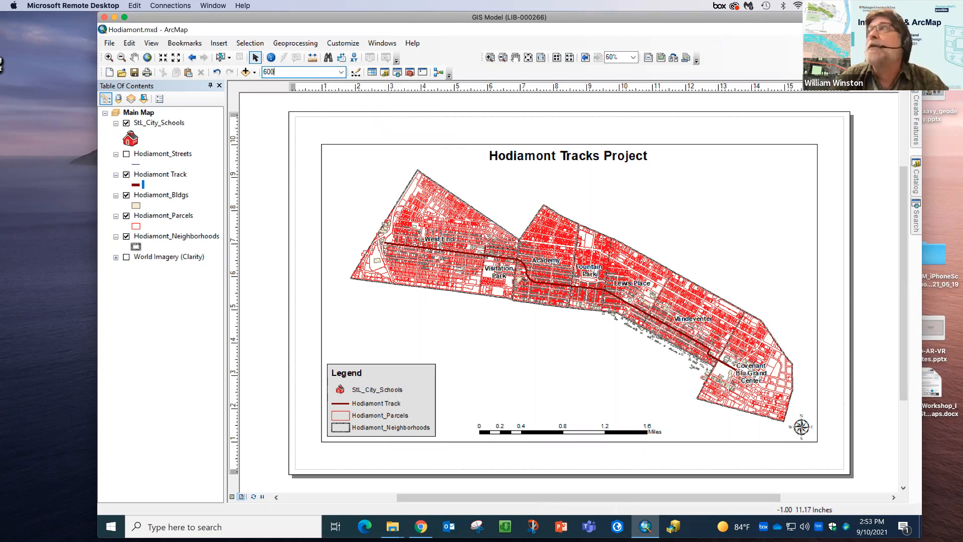
pyautogui.press('Return')
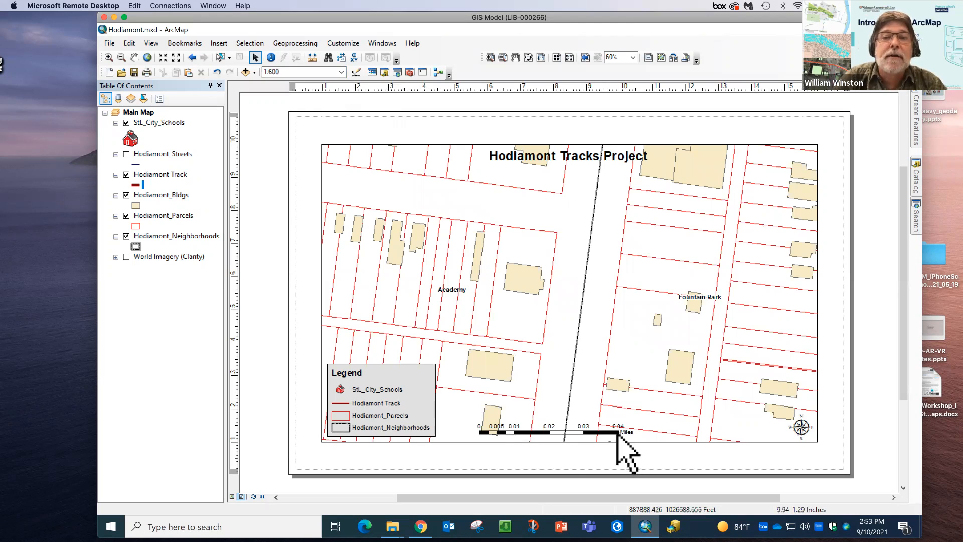
# Examine the division unit choices in the scale bar's properties and leave without changing them
pyautogui.doubleClick(533, 430)
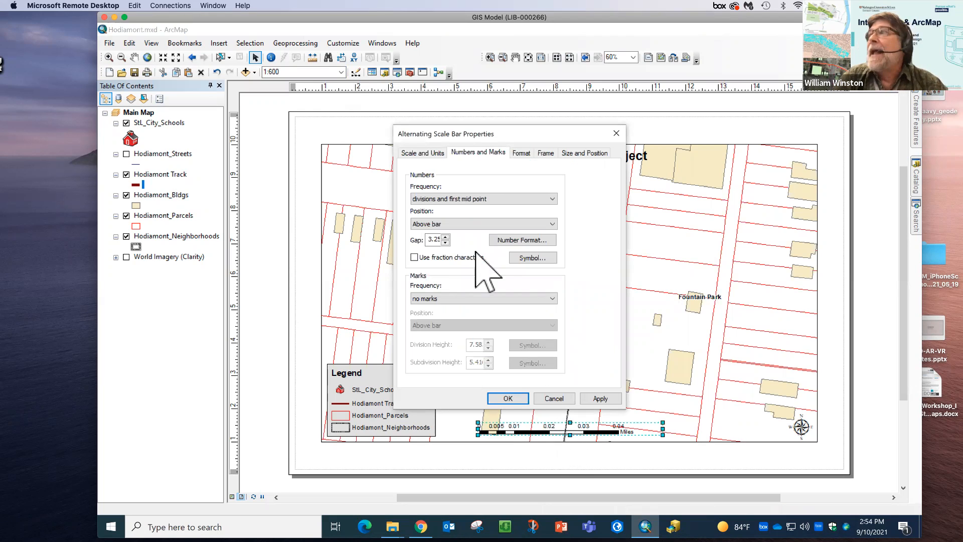
pyautogui.click(427, 152)
pyautogui.click(502, 295)
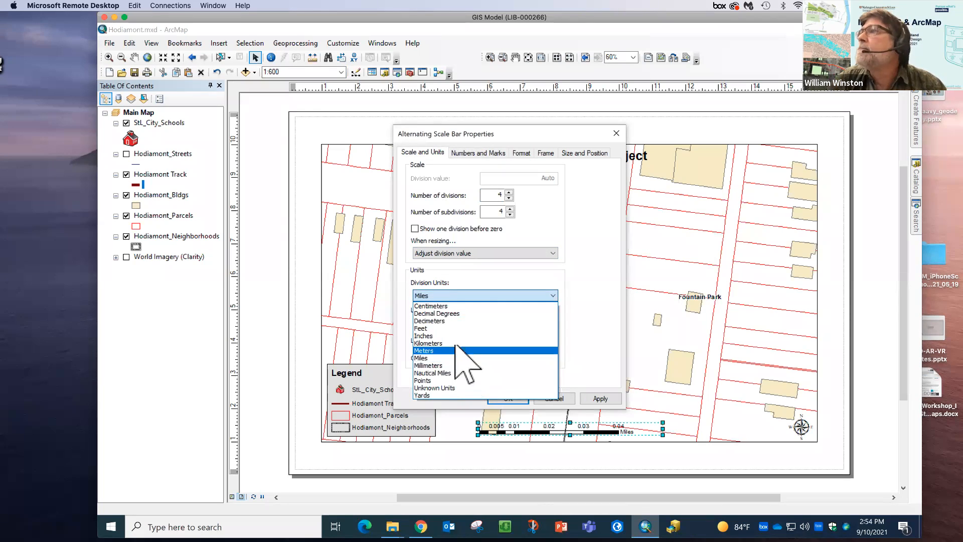
pyautogui.click(574, 299)
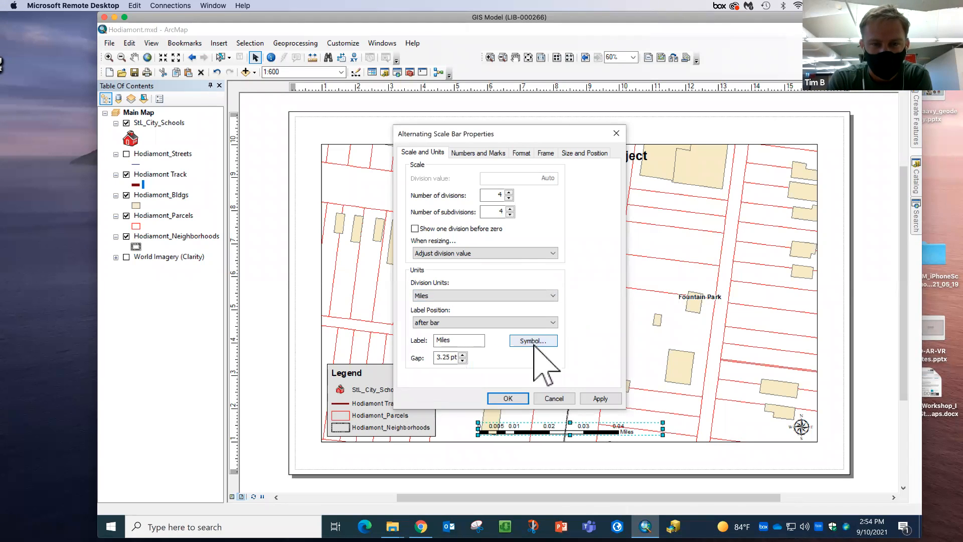
pyautogui.click(553, 399)
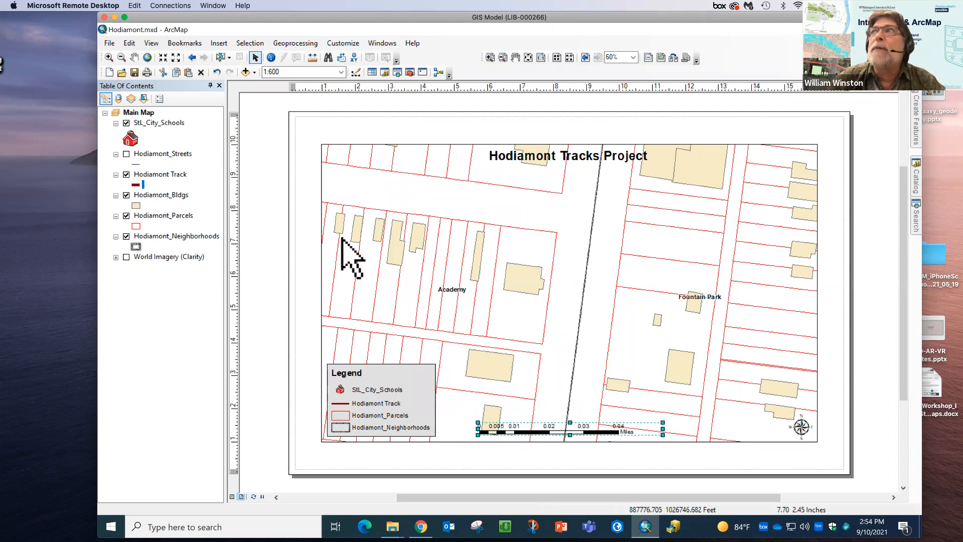
pyautogui.click(341, 72)
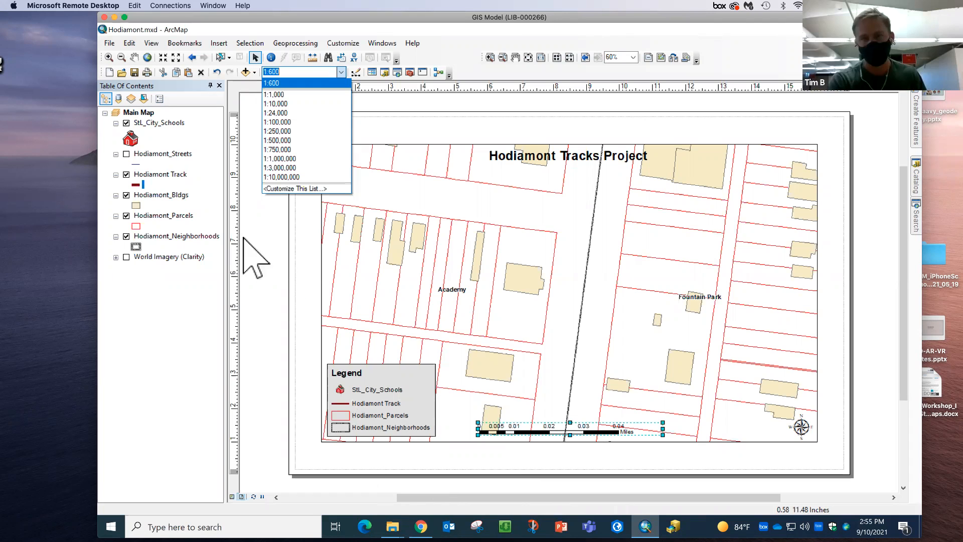
pyautogui.click(221, 248)
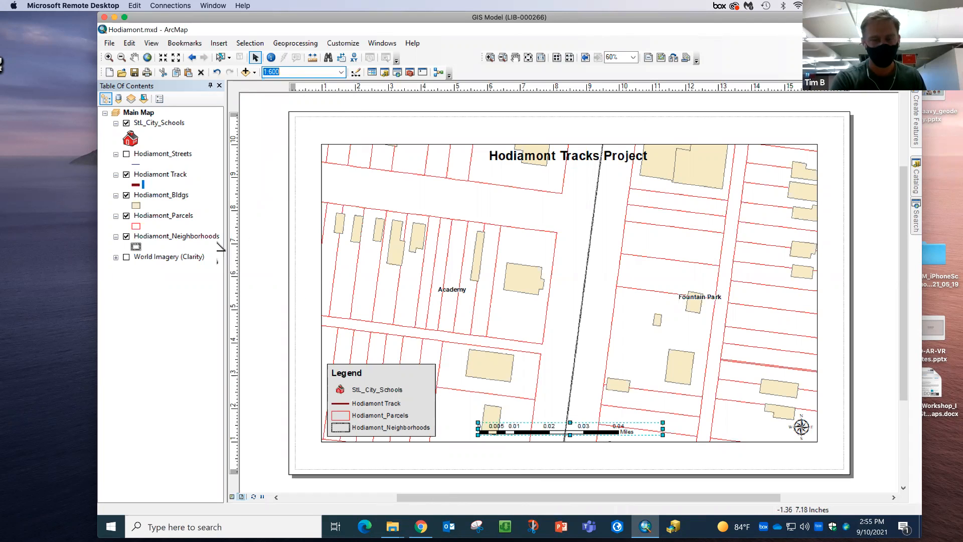
# Open the Export to CAD tool for the Hodiamont Track layer
pyautogui.click(168, 176)
pyautogui.rightClick(168, 176)
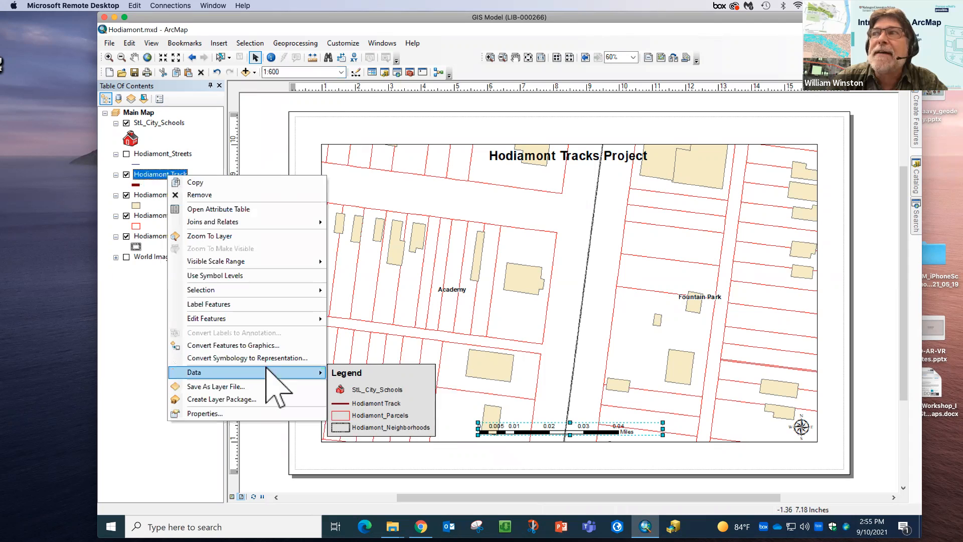
pyautogui.moveTo(281, 372)
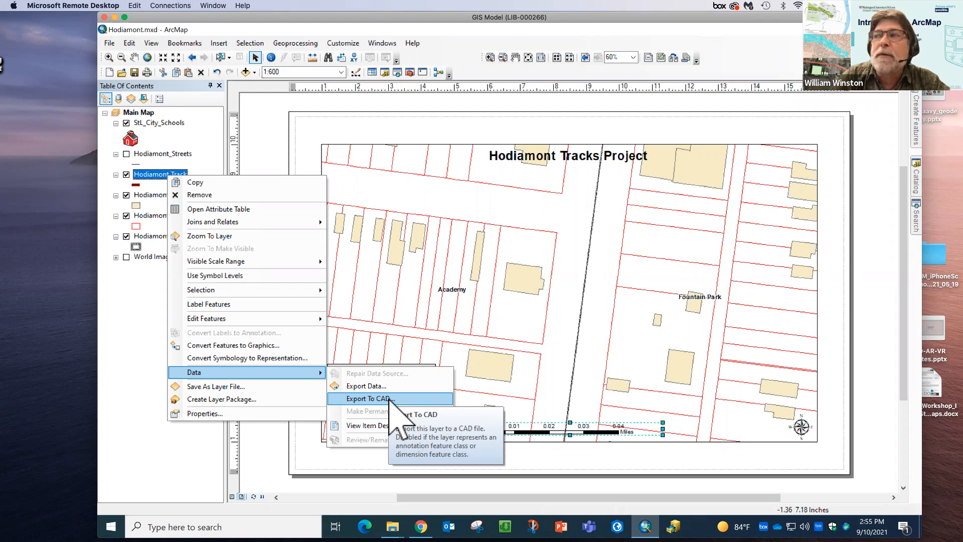
pyautogui.click(391, 399)
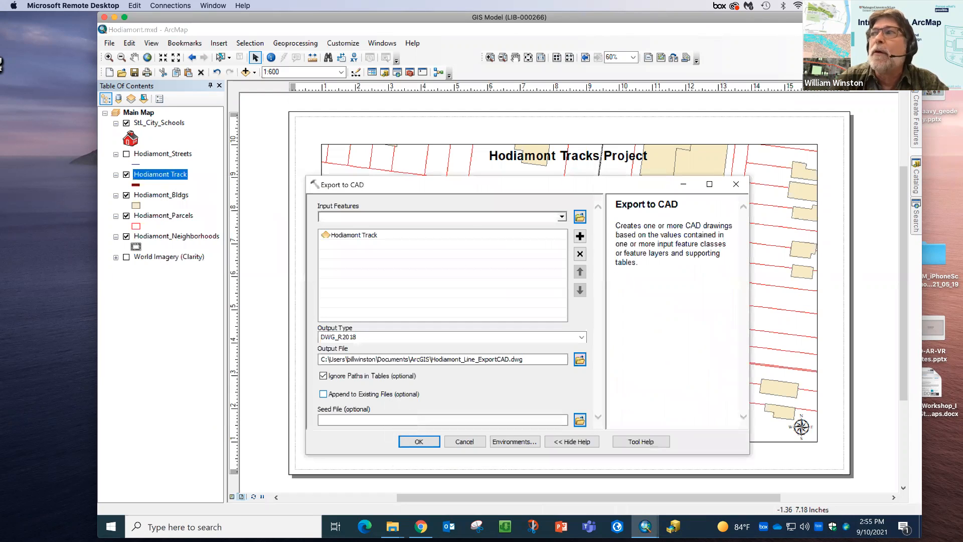
pyautogui.moveTo(449, 189); pyautogui.dragTo(446, 142)
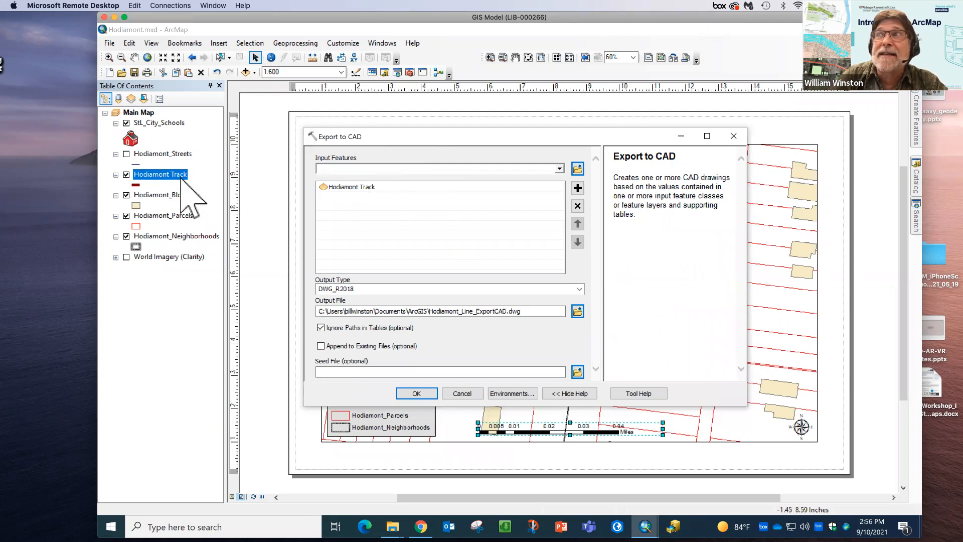
# Add Hodiamont_Streets and Hodiamont_Bldgs to the input features of the CAD export and cancel the tool
pyautogui.click(577, 189)
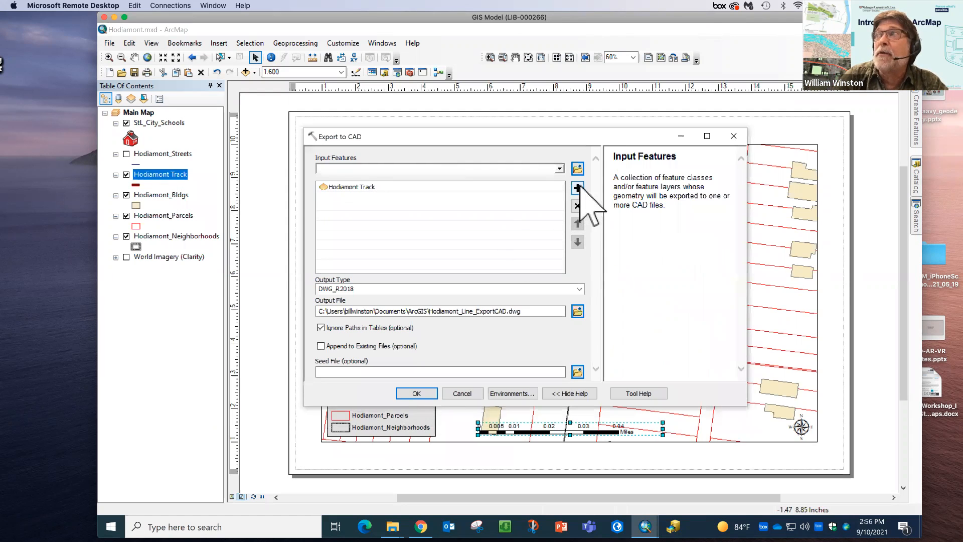
pyautogui.click(560, 168)
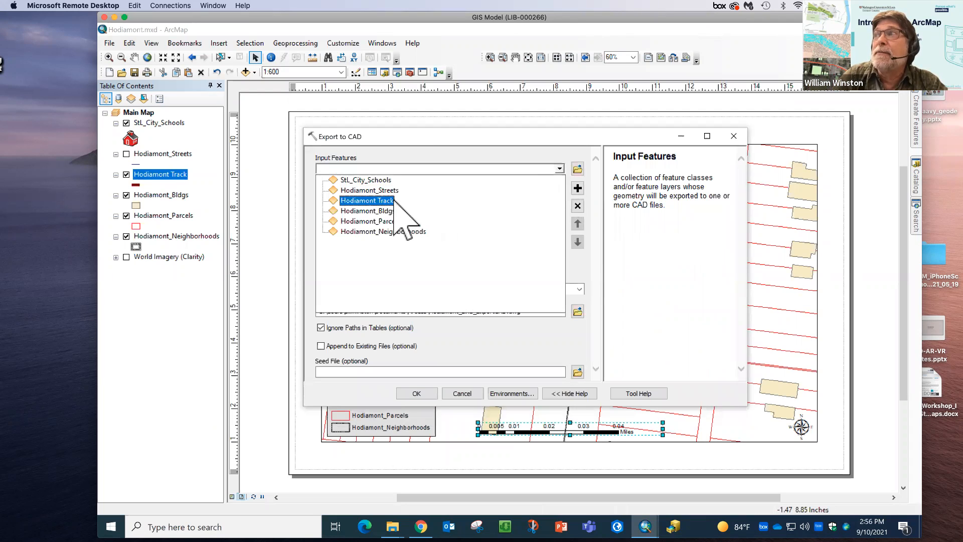
pyautogui.click(414, 189)
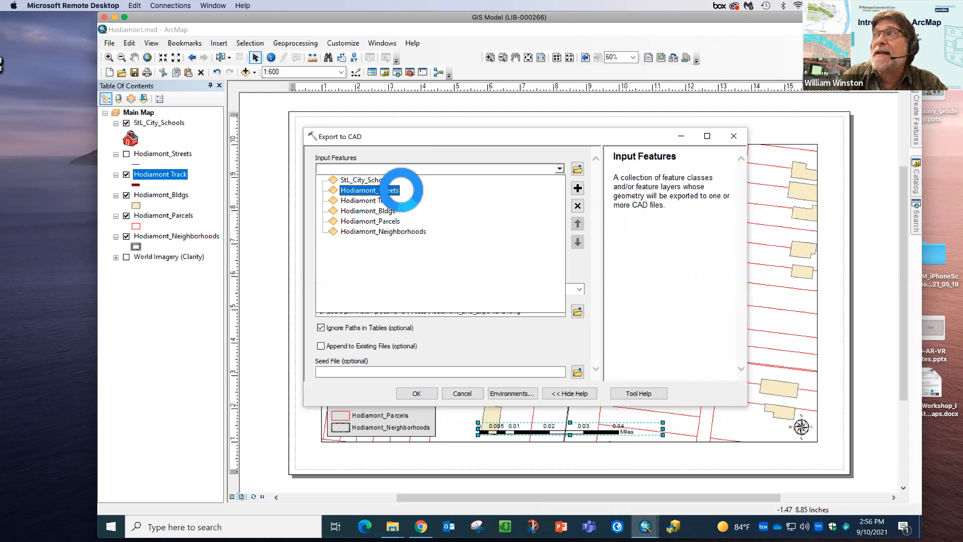
pyautogui.click(559, 168)
pyautogui.click(470, 210)
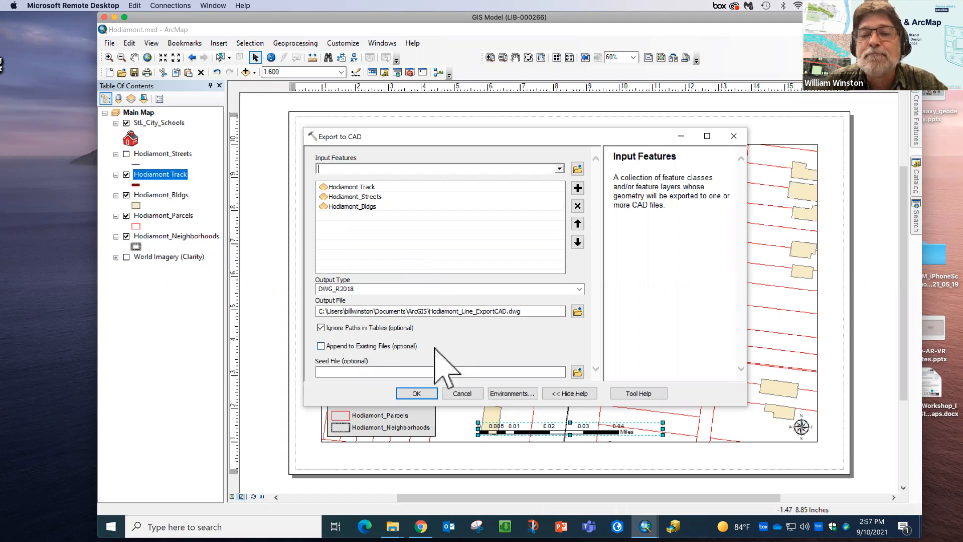
pyautogui.click(462, 393)
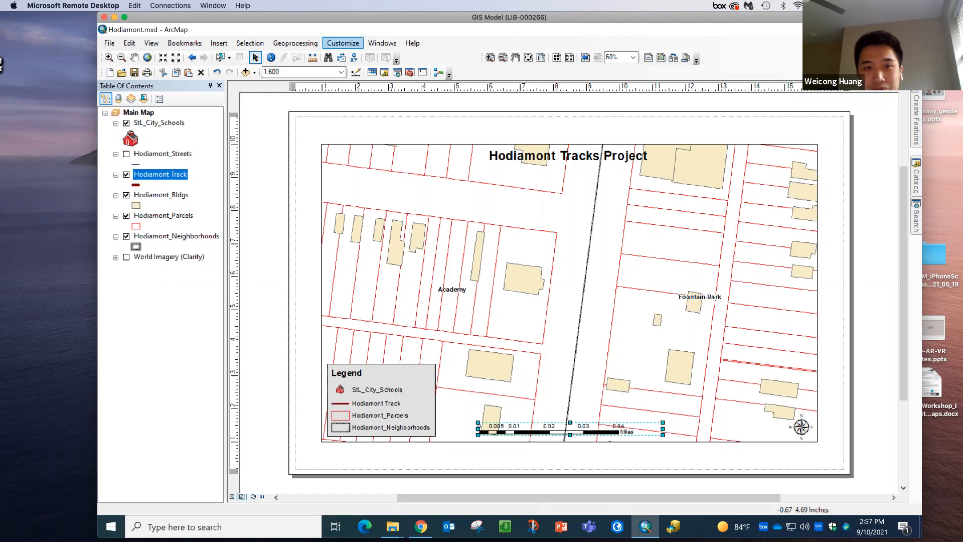
# Return the layout's main map to the Hodiamont Tracks bookmark extent
pyautogui.click(188, 43)
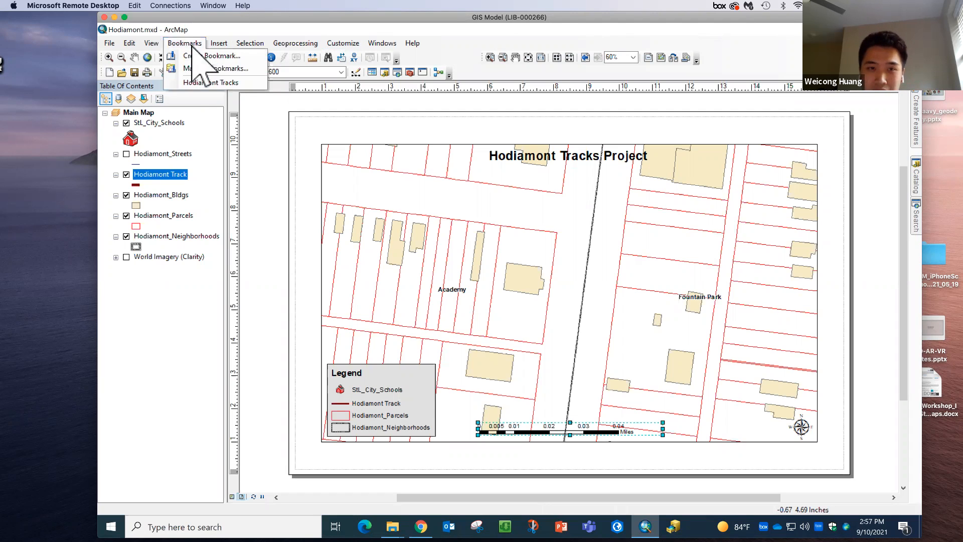
pyautogui.click(213, 84)
pyautogui.click(444, 250)
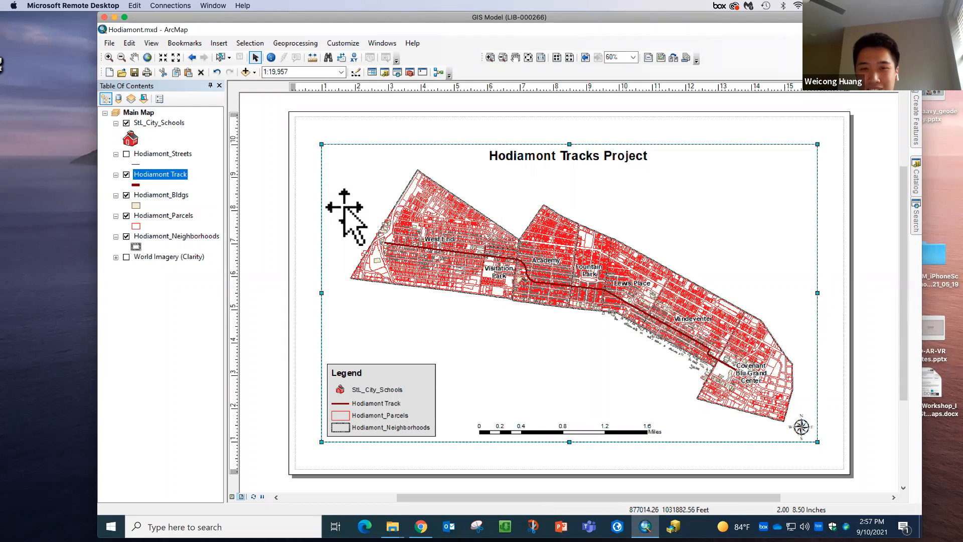
pyautogui.click(268, 230)
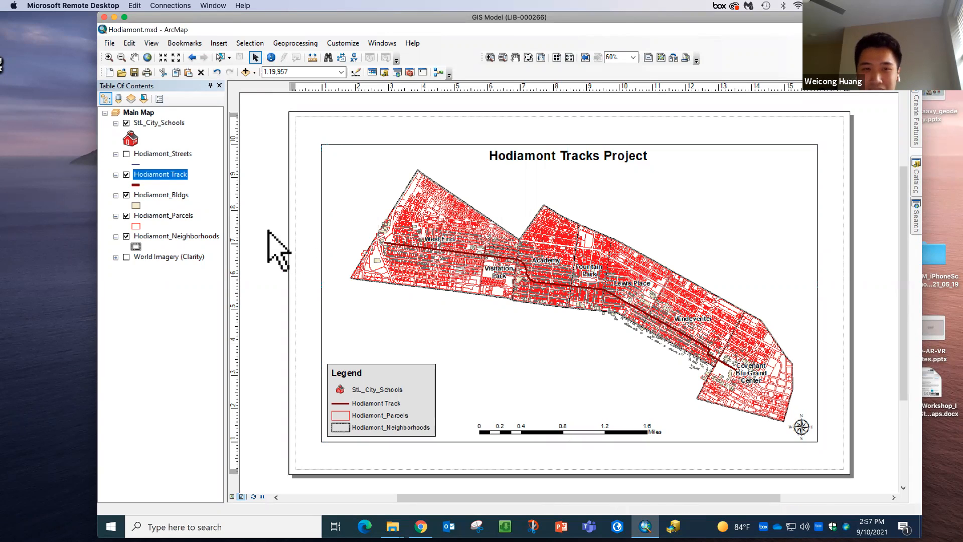
# Remove the border of the main map's data frame by setting it to <None> in the frame properties
pyautogui.click(334, 275)
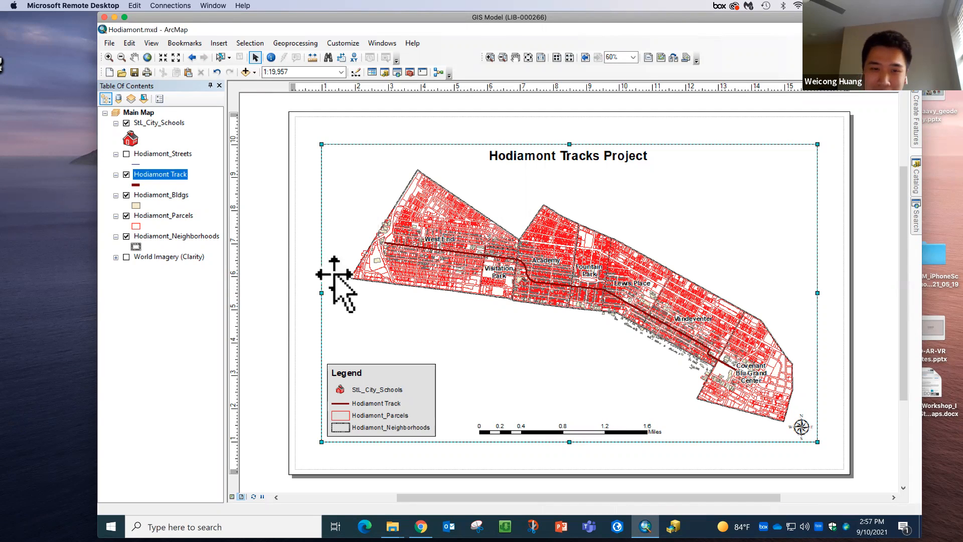
pyautogui.rightClick(382, 291)
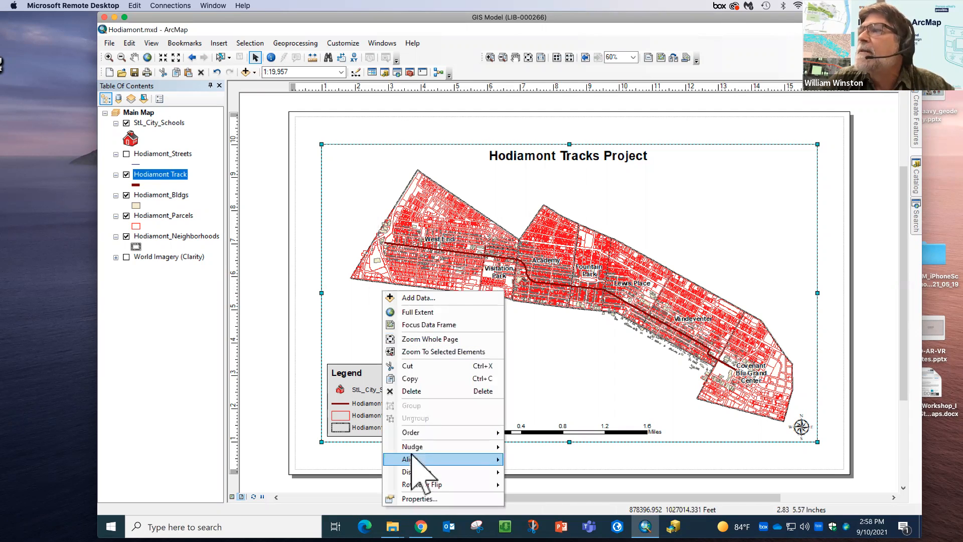
pyautogui.click(417, 498)
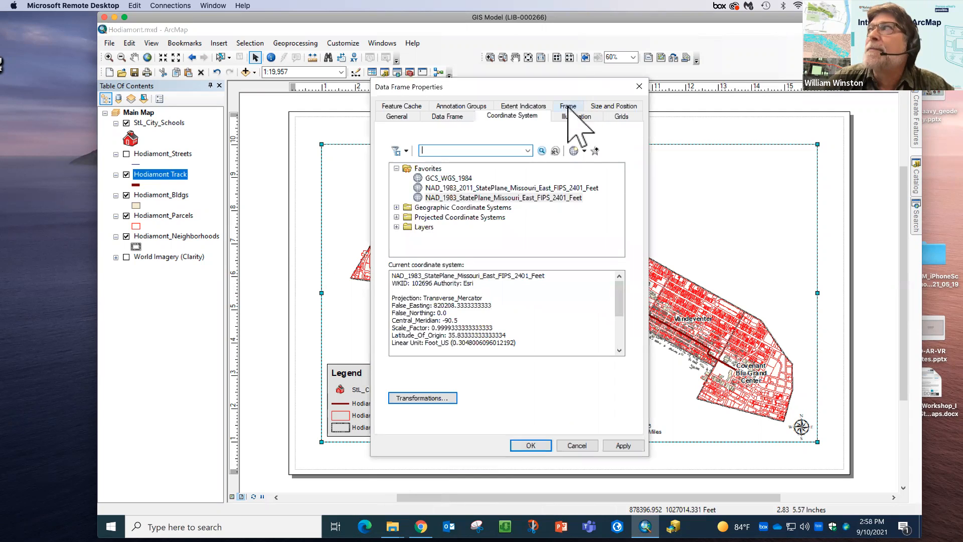
pyautogui.click(571, 106)
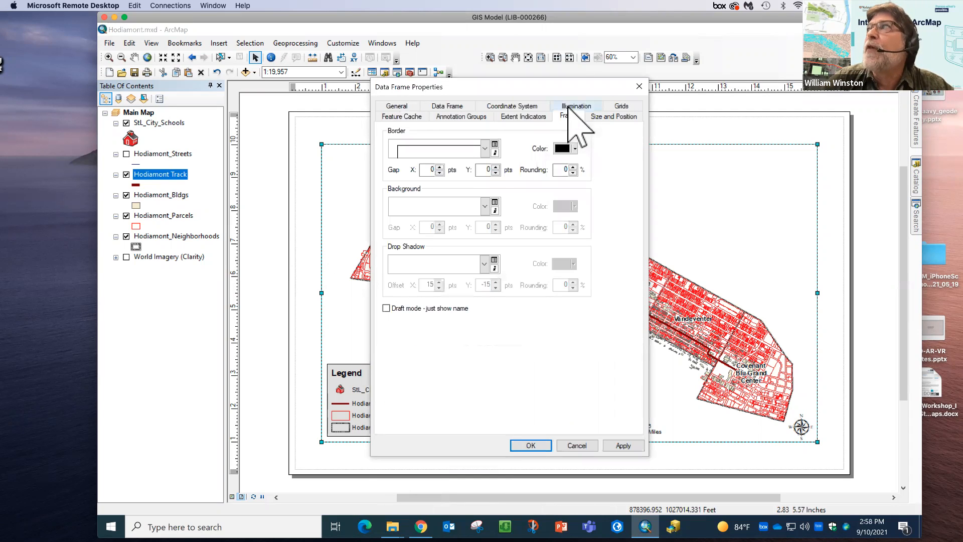
pyautogui.click(485, 149)
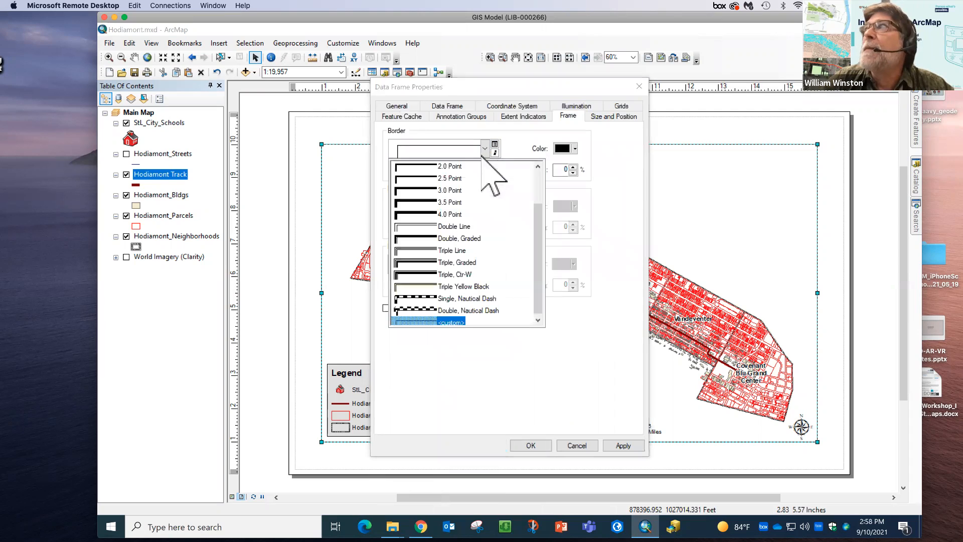
pyautogui.click(538, 177)
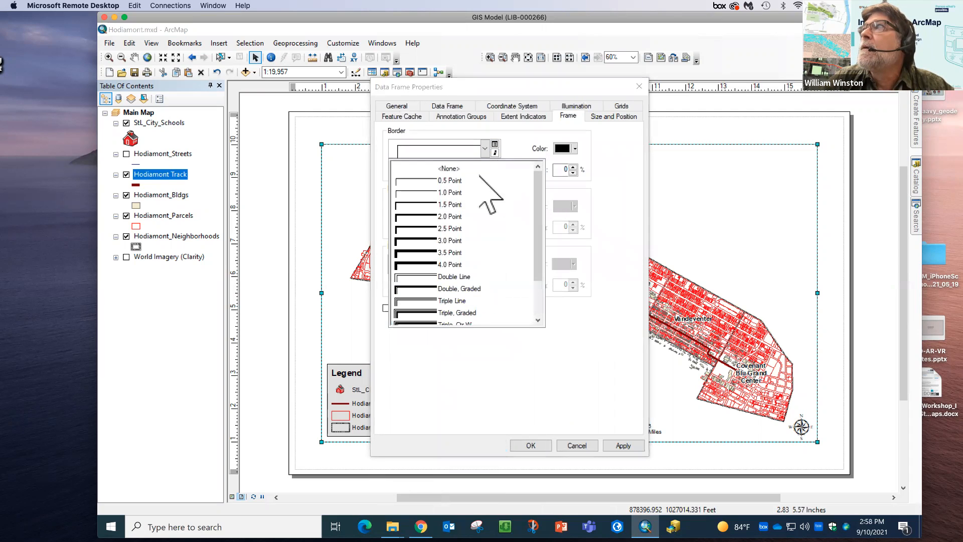
pyautogui.click(454, 168)
pyautogui.click(534, 445)
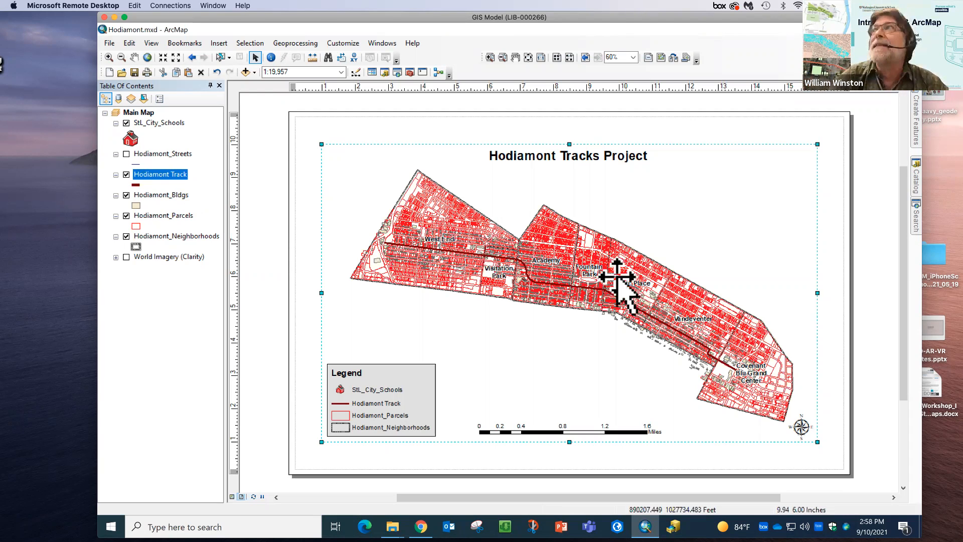
# Insert a new data frame and place it in the upper right corner of the layout page
pyautogui.click(219, 43)
pyautogui.click(237, 59)
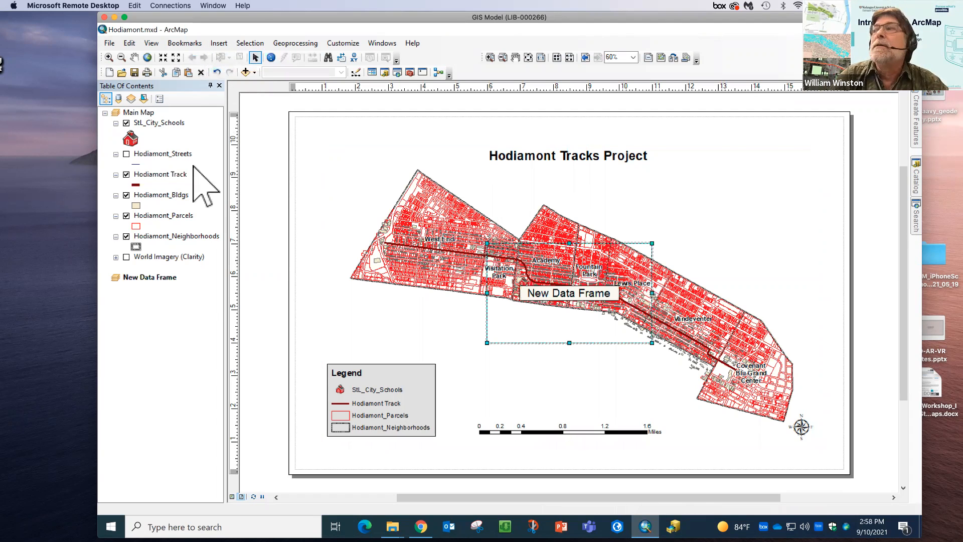
pyautogui.moveTo(555, 316); pyautogui.dragTo(746, 197)
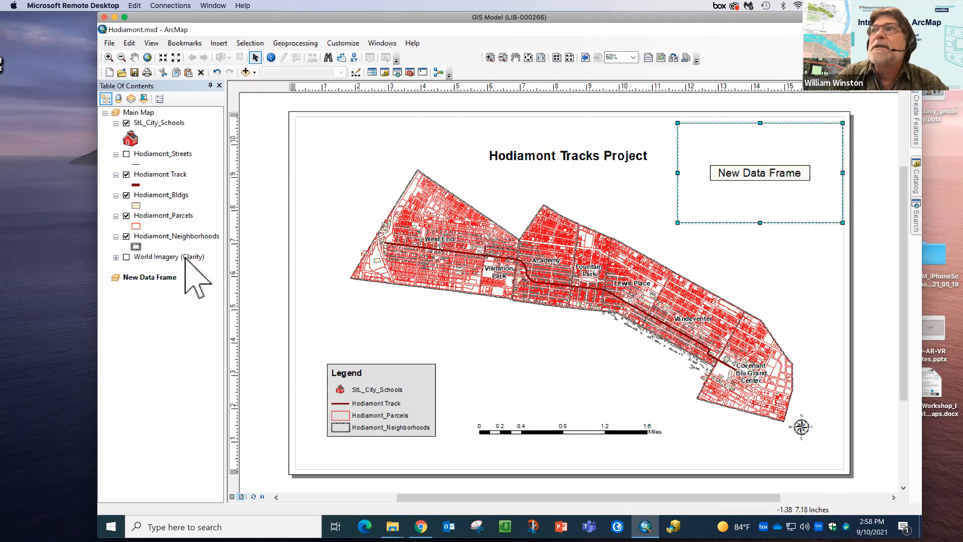
# Copy the World Imagery (Clarity), Hodiamont_Neighborhoods and Hodiamont_Bldgs layers from Main Map into the new data frame
pyautogui.click(155, 257)
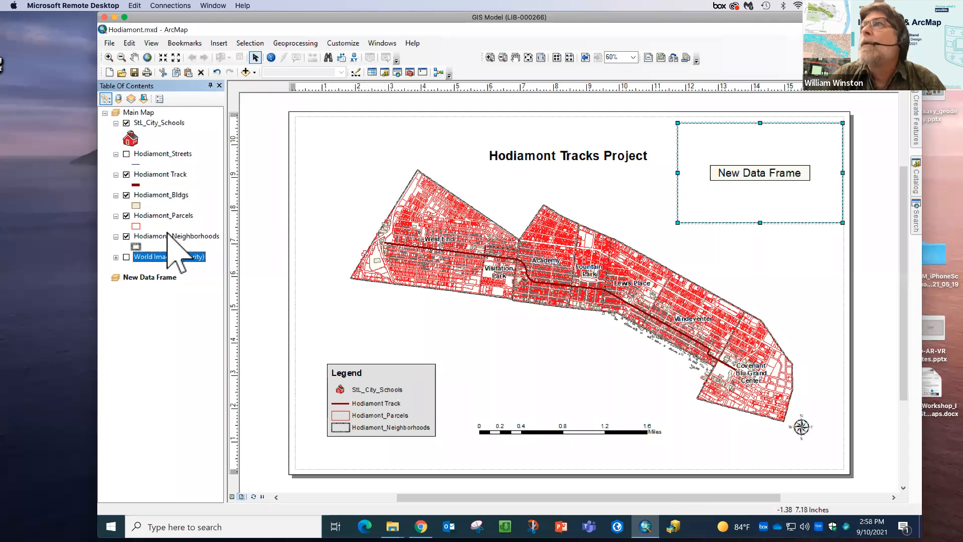
pyautogui.keyDown('ctrl'); pyautogui.click(171, 236); pyautogui.keyUp('ctrl')
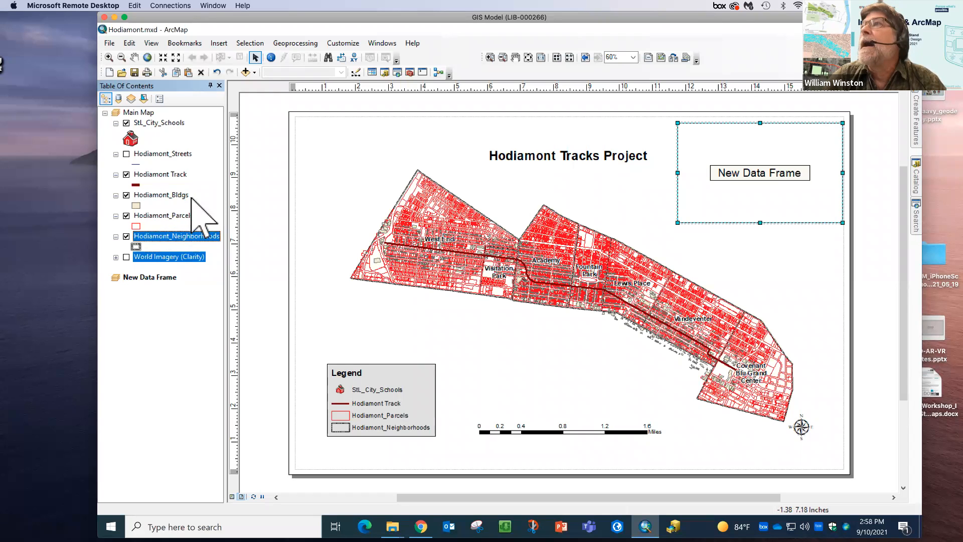
pyautogui.keyDown('ctrl'); pyautogui.click(172, 194); pyautogui.keyUp('ctrl')
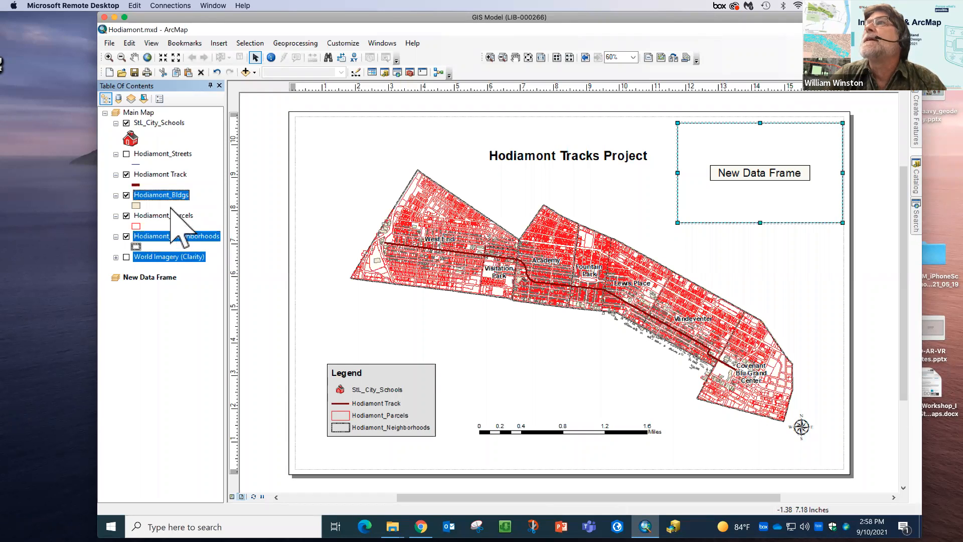
pyautogui.rightClick(162, 195)
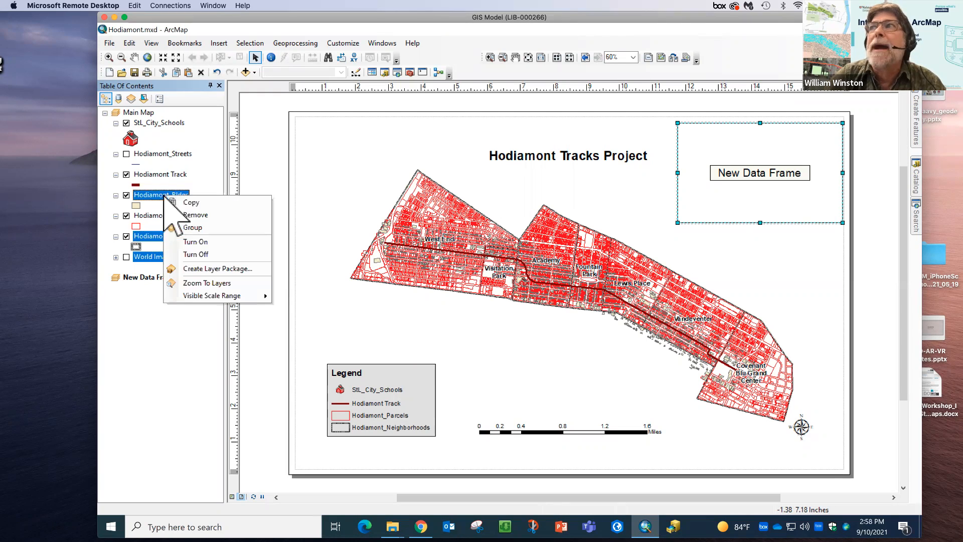
pyautogui.click(186, 201)
pyautogui.click(139, 281)
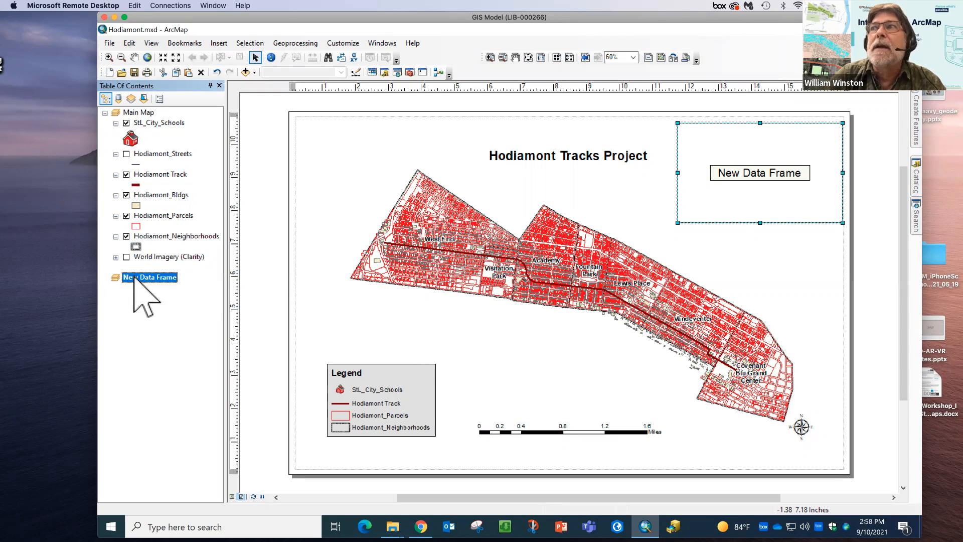
pyautogui.rightClick(139, 282)
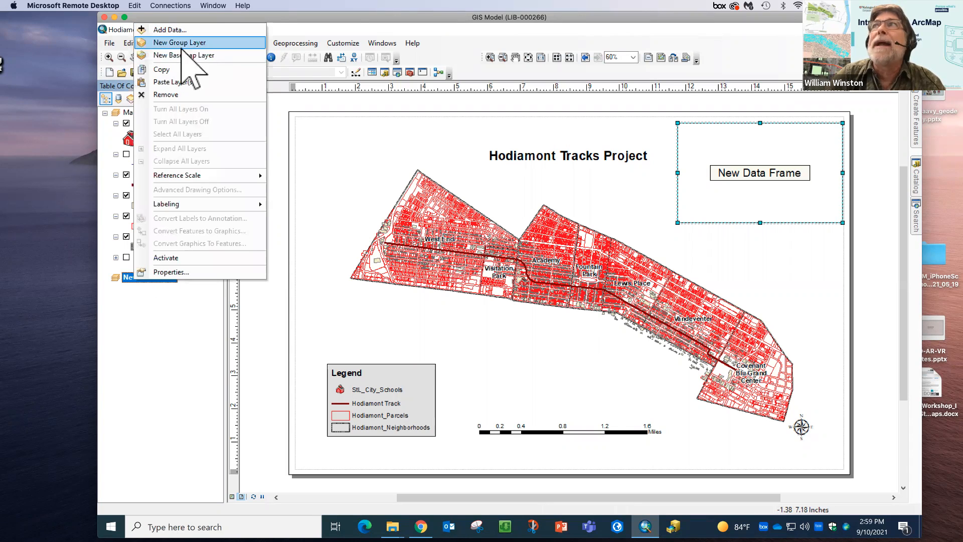
pyautogui.click(178, 82)
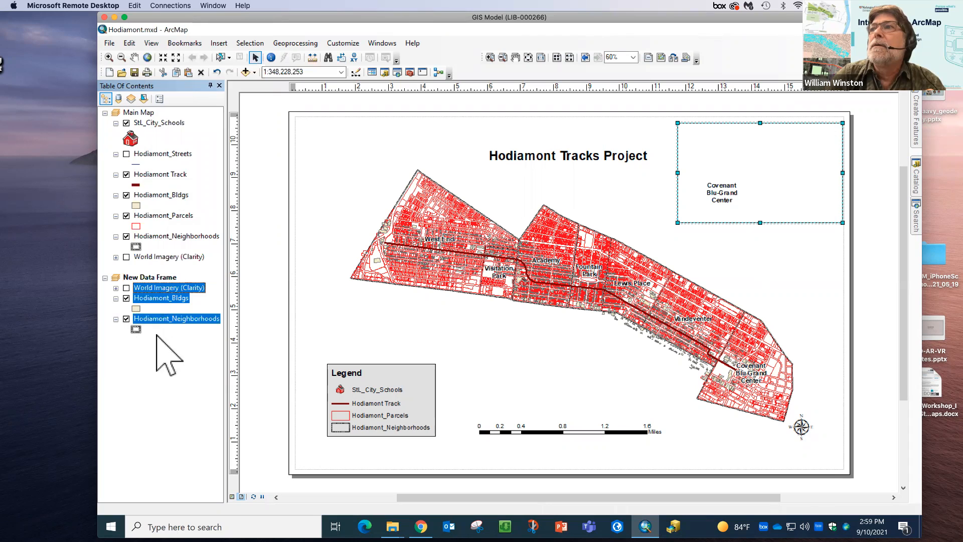
# Place World Imagery (Clarity) below the other layers of the new data frame and make it visible
pyautogui.click(148, 308)
pyautogui.moveTo(149, 288); pyautogui.dragTo(144, 327)
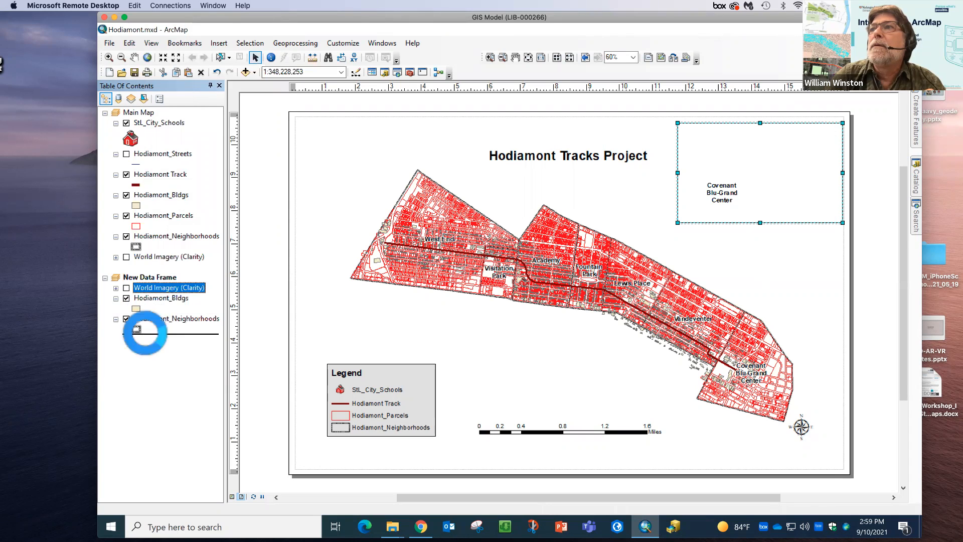
pyautogui.click(126, 329)
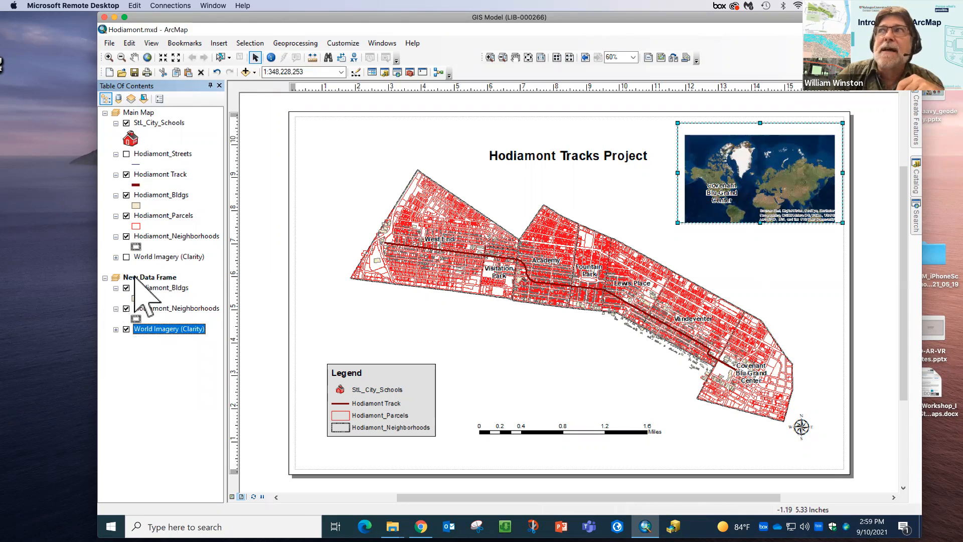
# Zoom the new data frame to the extent of its Hodiamont_Neighborhoods layer
pyautogui.click(108, 57)
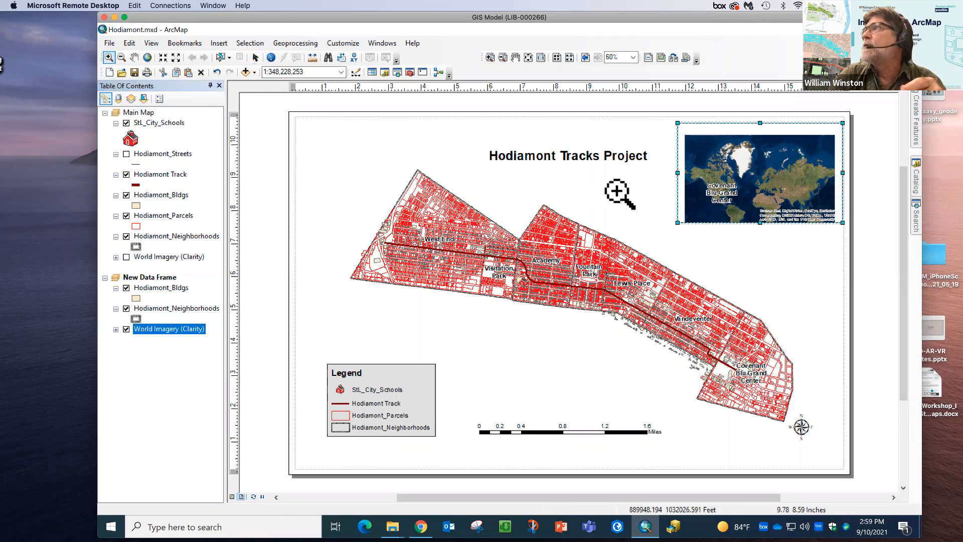
pyautogui.rightClick(162, 308)
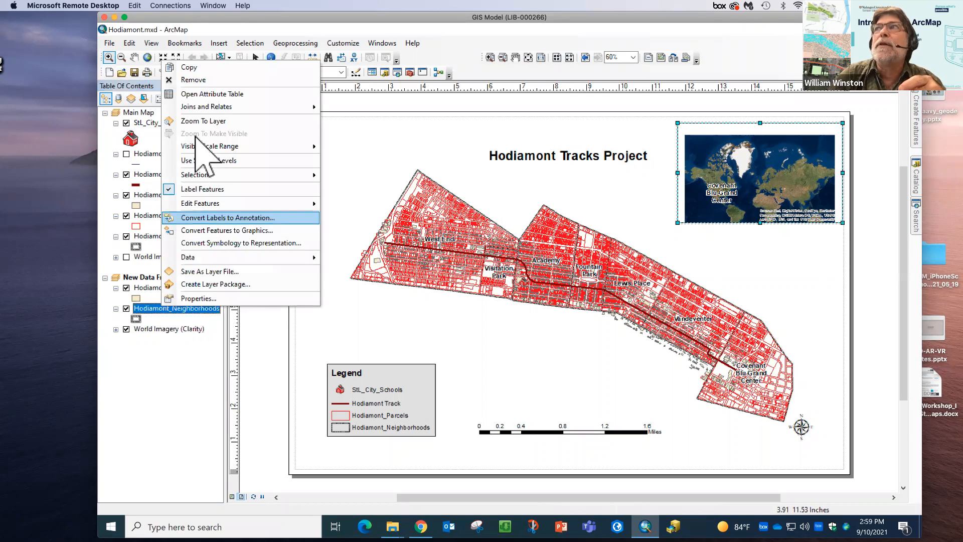
pyautogui.click(203, 121)
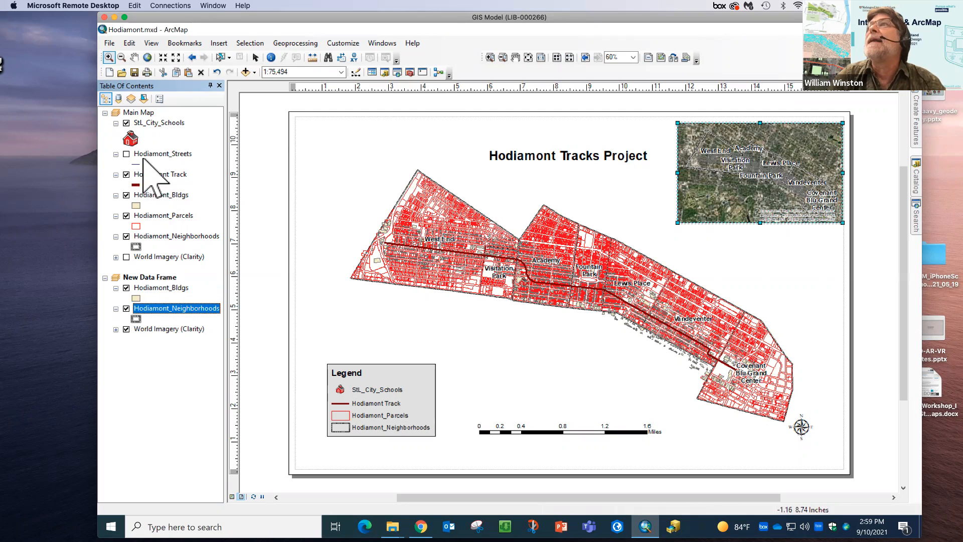
# Copy the Hodiamont Track layer from Main Map into the new data frame
pyautogui.rightClick(146, 174)
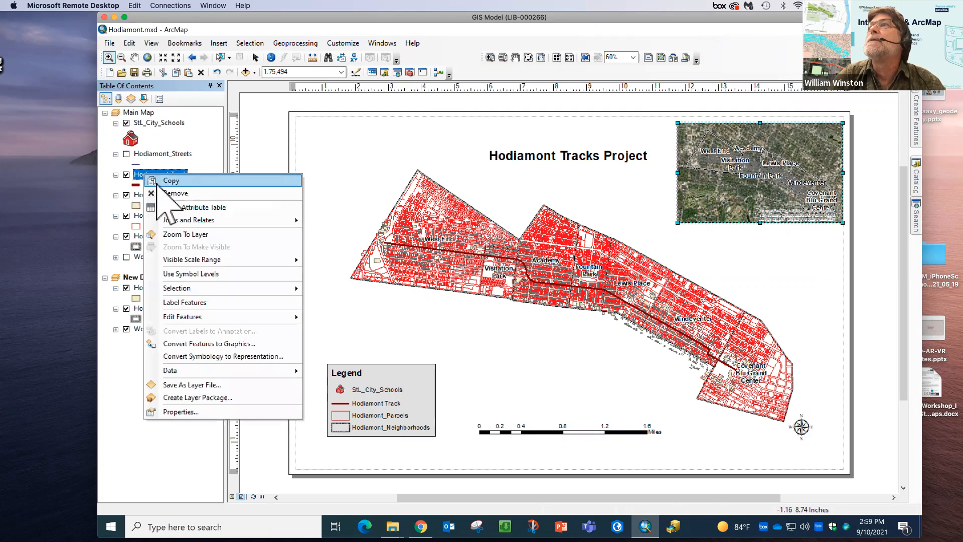
pyautogui.click(165, 181)
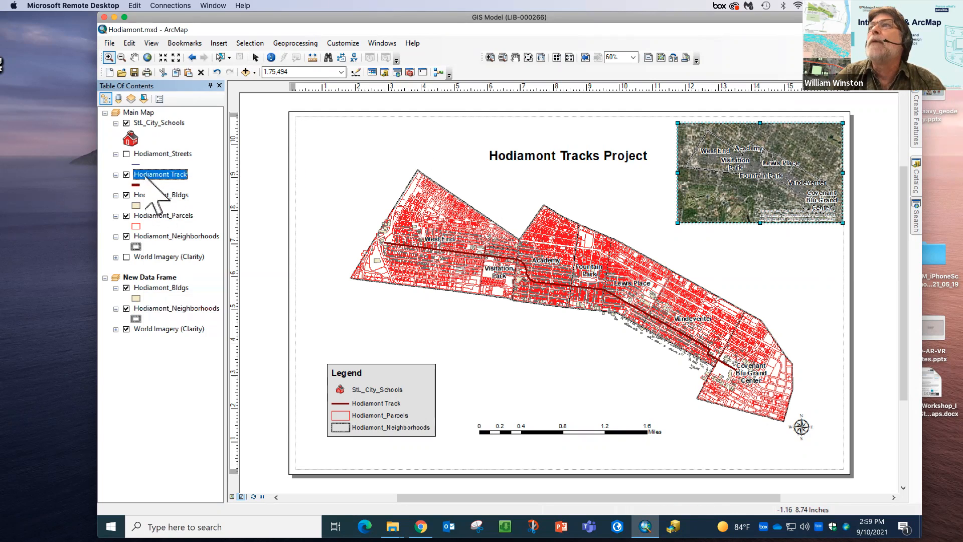
pyautogui.click(140, 279)
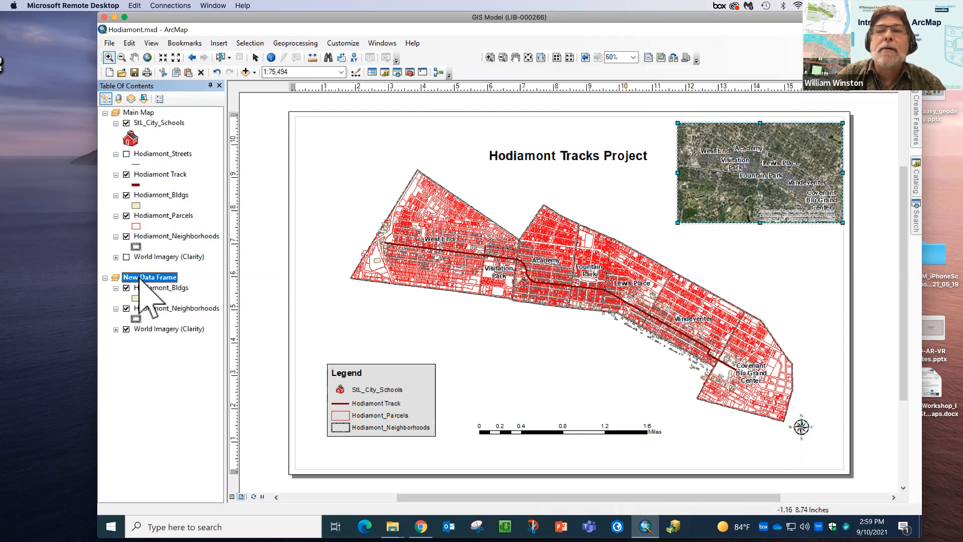
pyautogui.rightClick(140, 279)
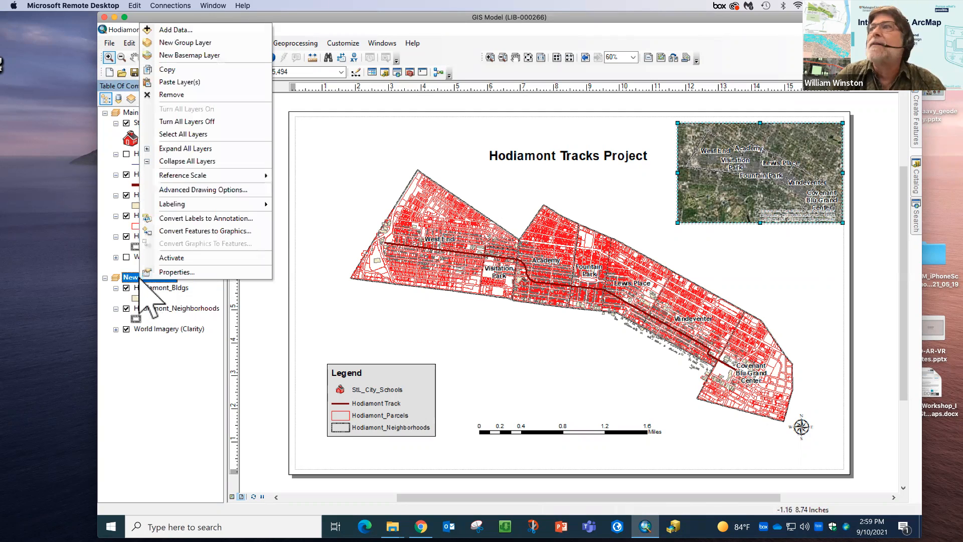
pyautogui.click(165, 83)
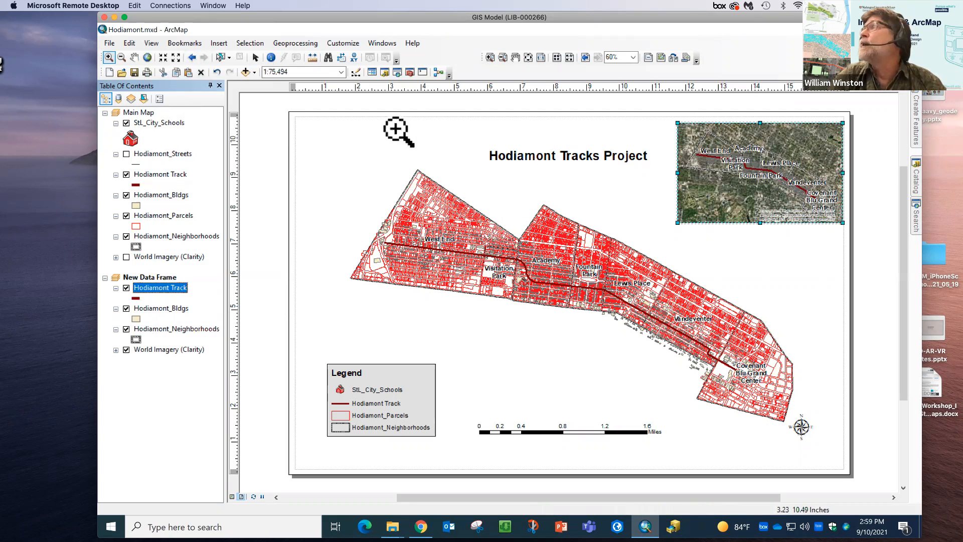
# Zoom the new data frame in on the track's bend between Visitation Park and Academy, and slightly enlarge the frame on the page
pyautogui.click(754, 173)
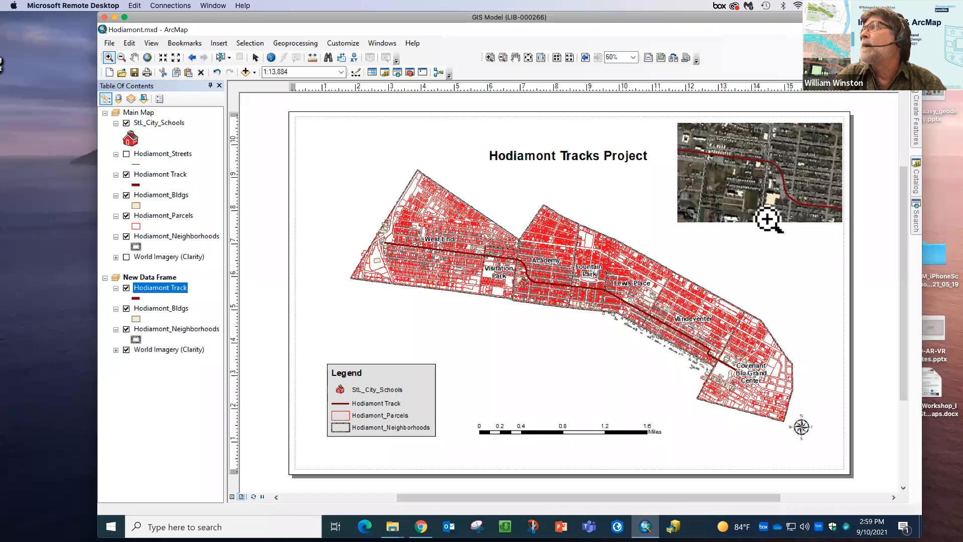
pyautogui.click(792, 183)
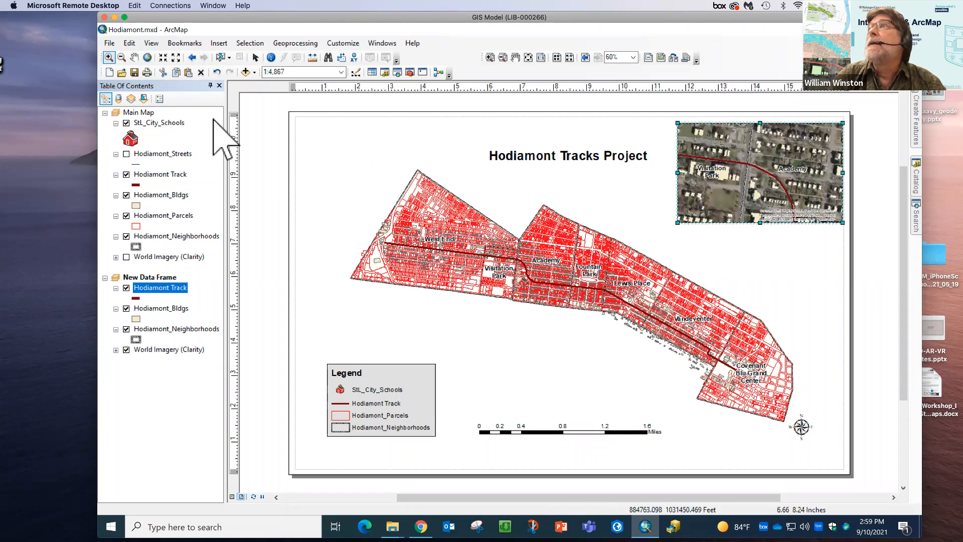
pyautogui.click(255, 57)
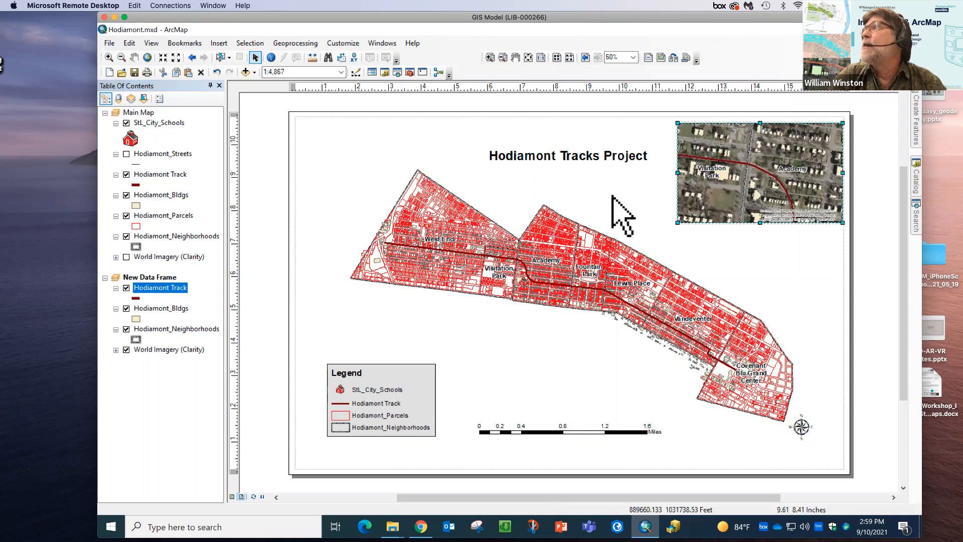
pyautogui.moveTo(677, 222); pyautogui.dragTo(666, 240)
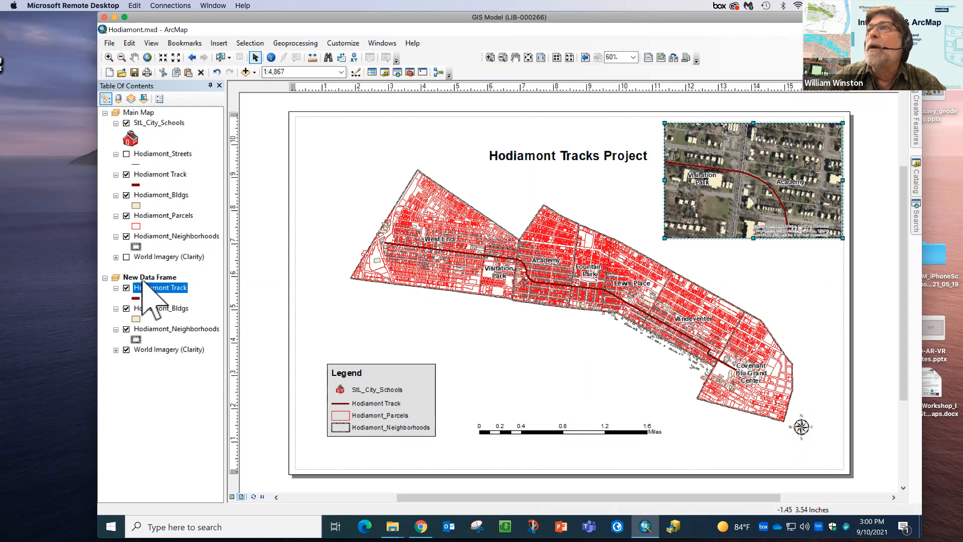
# Add an extent indicator for New Data Frame to the Main Map data frame
pyautogui.click(139, 113)
pyautogui.doubleClick(139, 112)
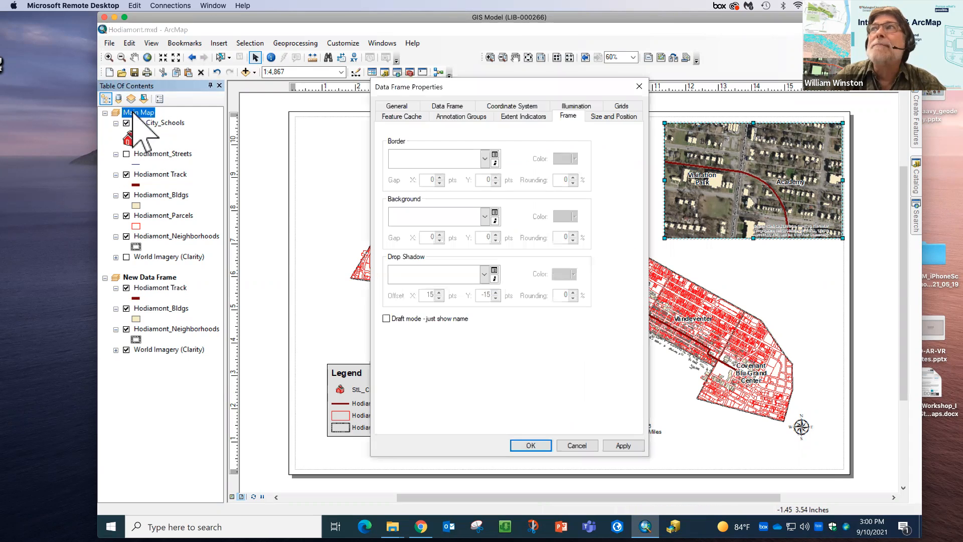
pyautogui.click(522, 117)
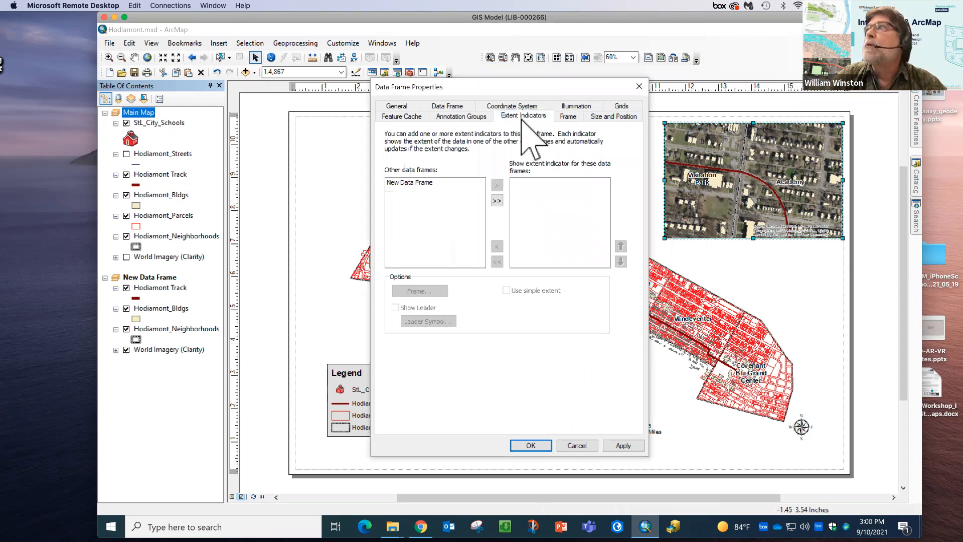
pyautogui.click(432, 182)
pyautogui.click(497, 185)
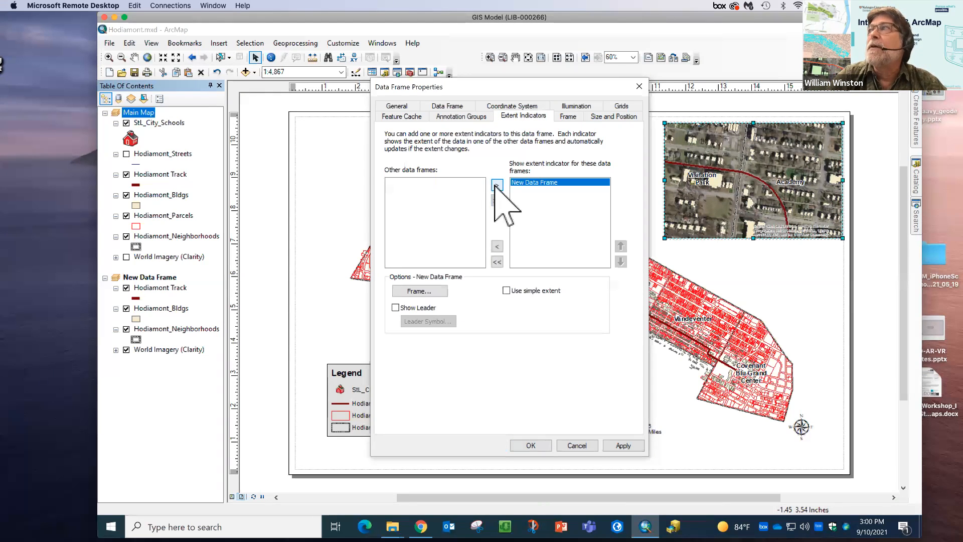
# Set the extent indicator's frame border color to green and apply the Main Map data frame properties
pyautogui.click(430, 292)
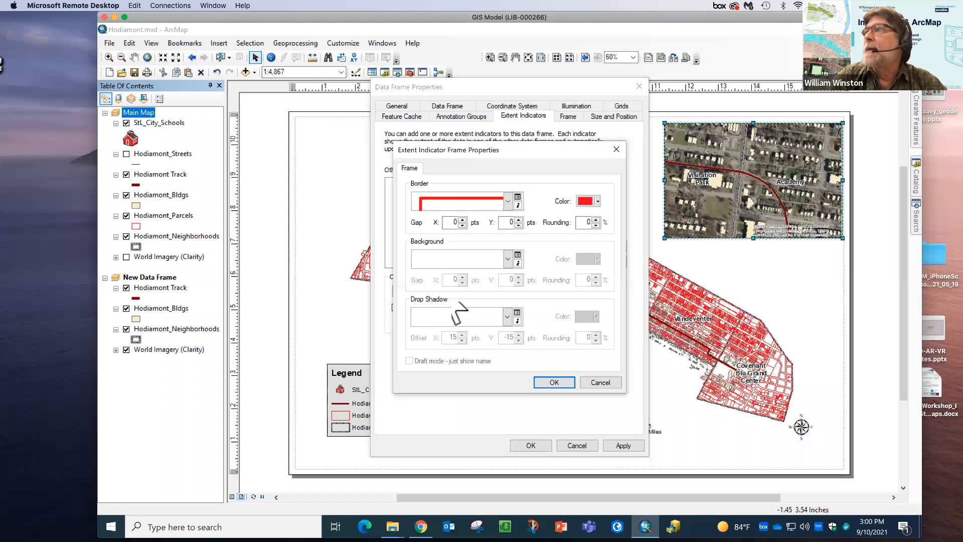
pyautogui.click(508, 201)
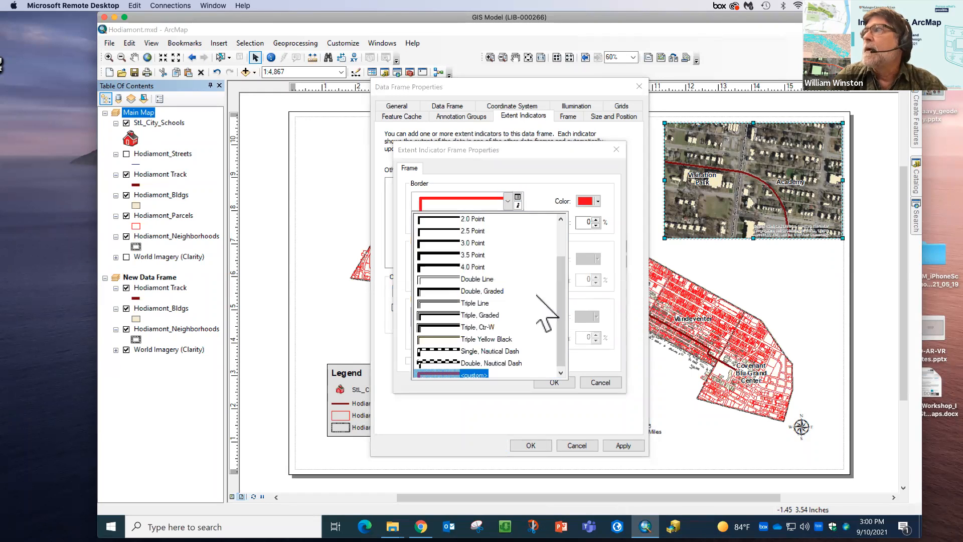
pyautogui.click(596, 201)
pyautogui.click(597, 201)
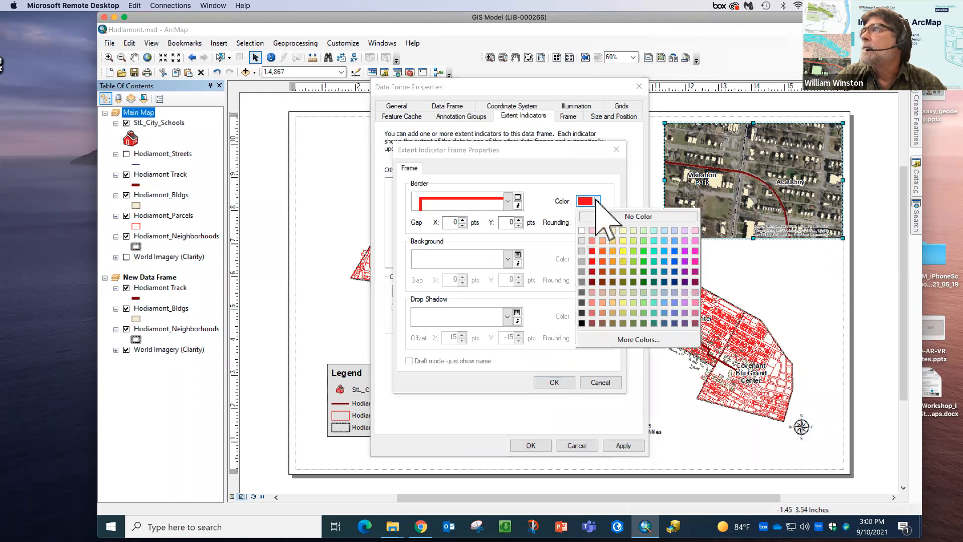
pyautogui.click(645, 266)
pyautogui.click(554, 382)
pyautogui.click(539, 443)
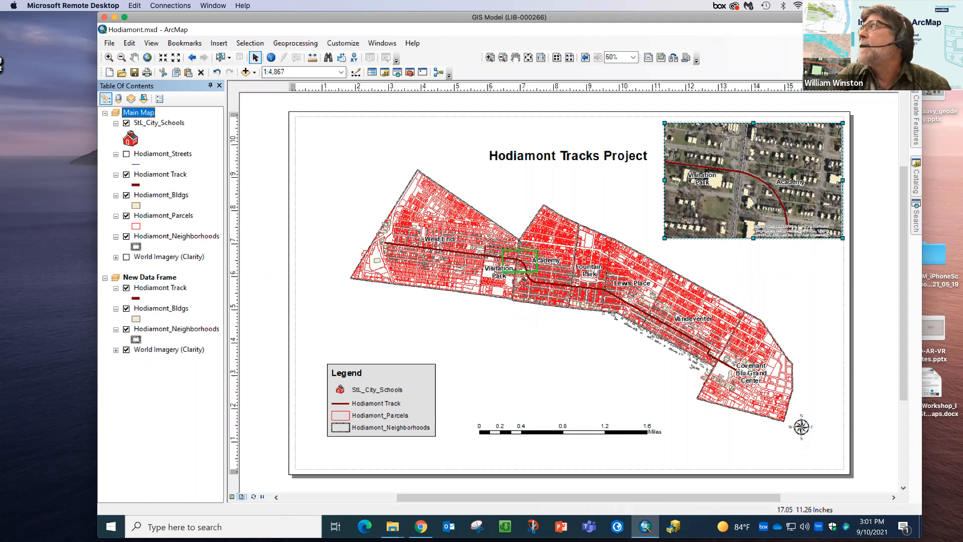
# Switch to Chrome and open gis.wustl.edu in the current tab
pyautogui.click(645, 526)
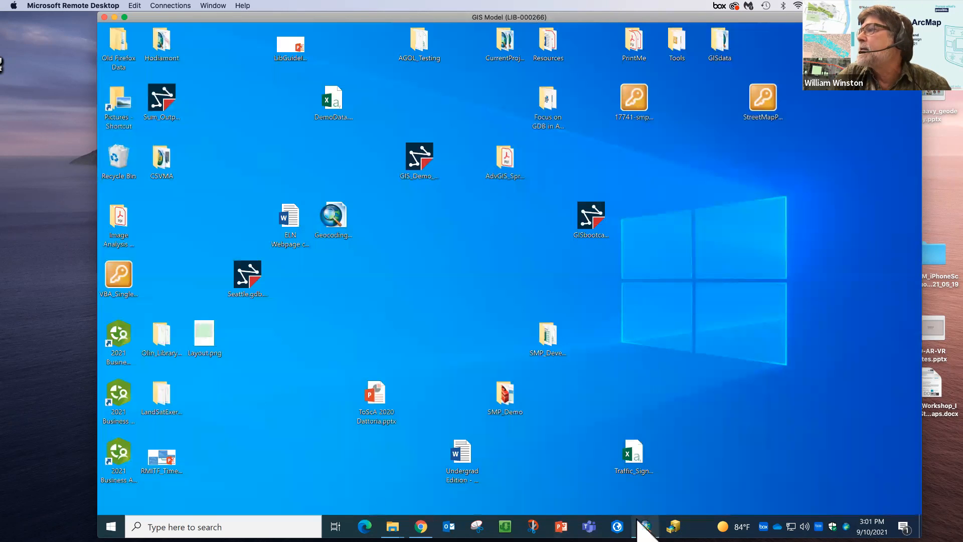
pyautogui.click(421, 526)
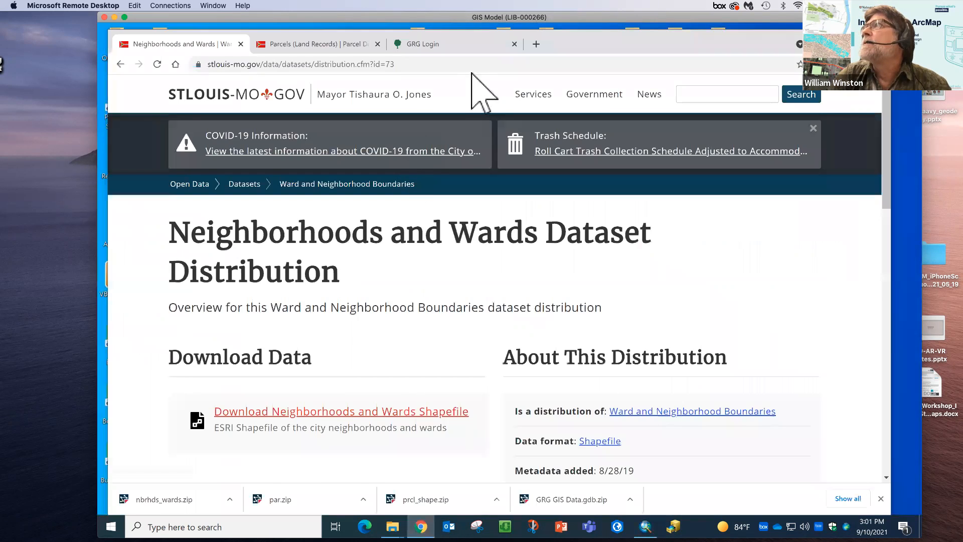
pyautogui.click(415, 64)
pyautogui.write('gis.wustl')
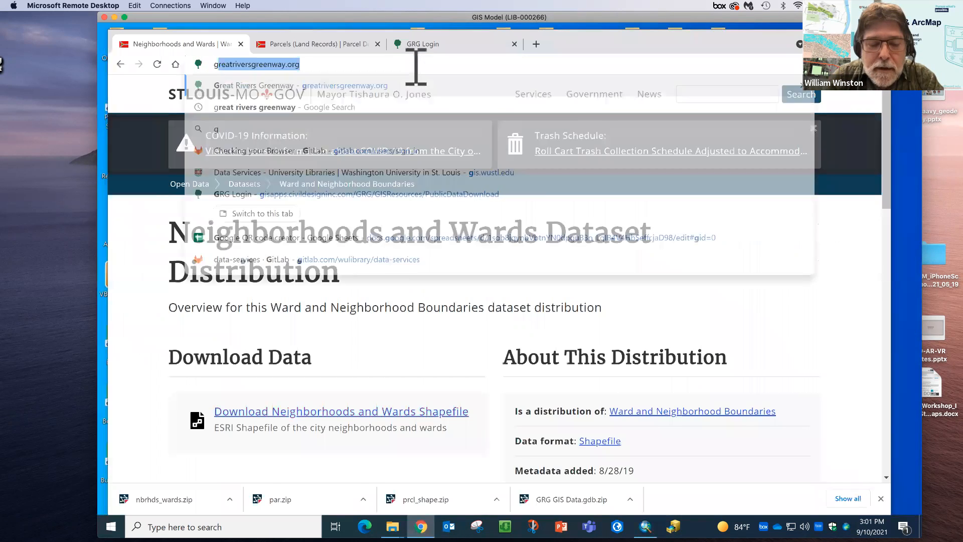
pyautogui.write('.edu')
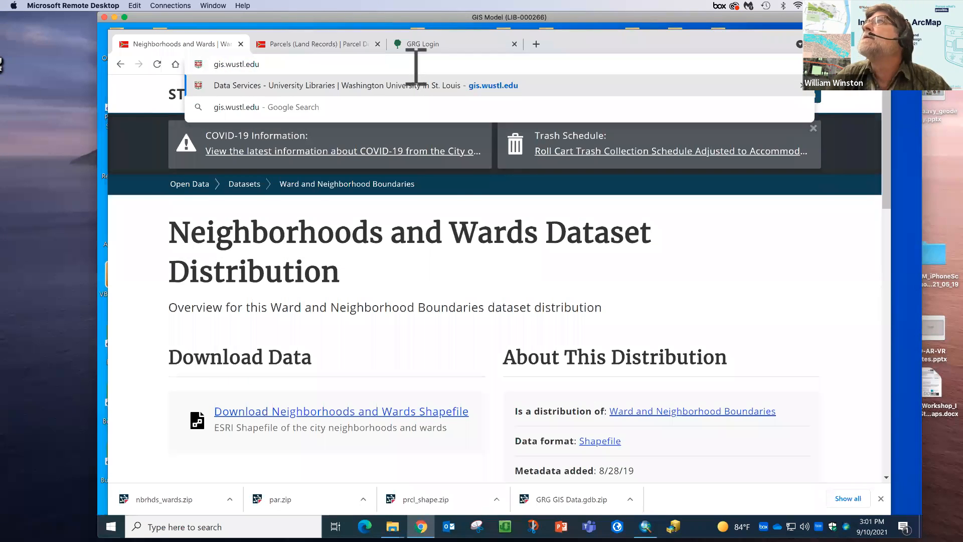
pyautogui.press('Return')
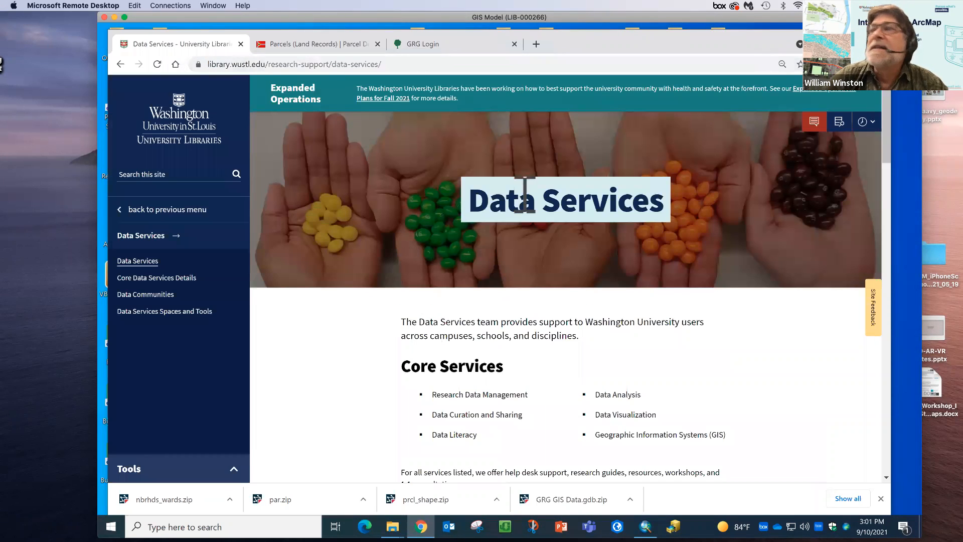
# Look through the Data Services page for its core services, help desk hours and team contacts
pyautogui.scroll(-1, 497, 397)
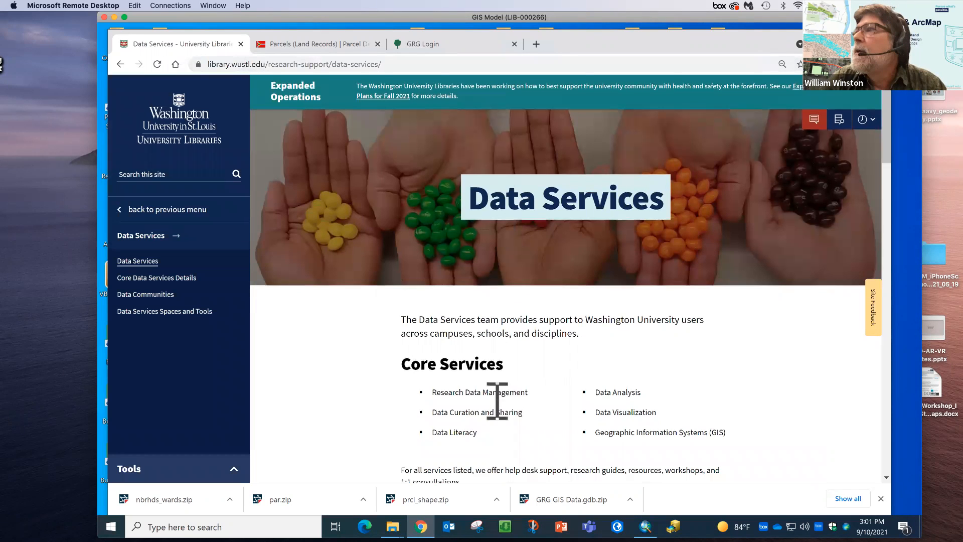
pyautogui.scroll(-2, 497, 401)
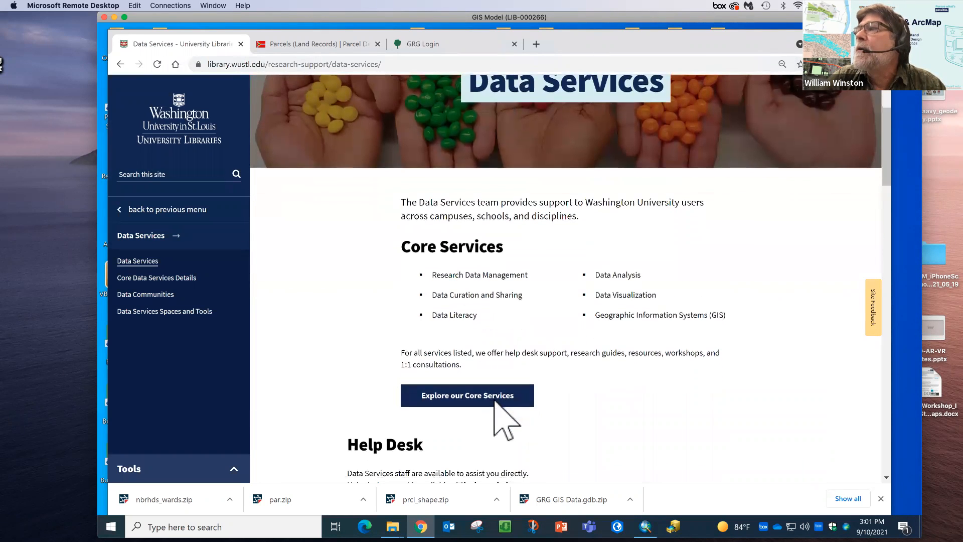
pyautogui.scroll(-5, 497, 401)
pyautogui.scroll(-3, 497, 401)
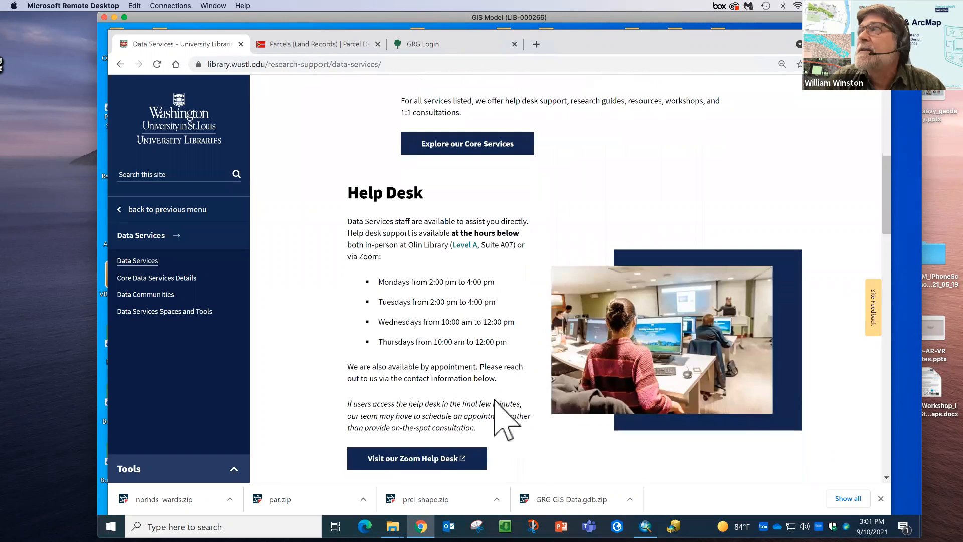
pyautogui.scroll(-1, 494, 400)
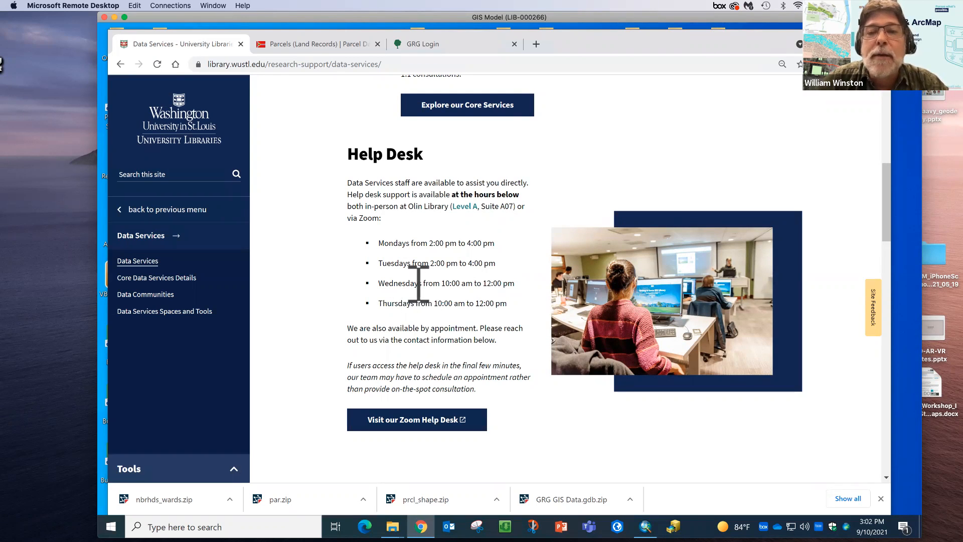
pyautogui.scroll(8, 426, 251)
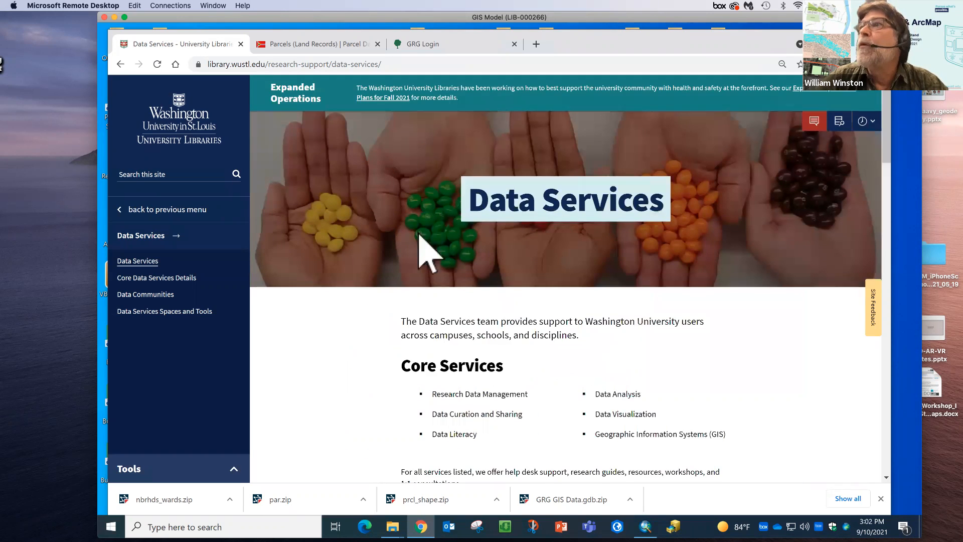
pyautogui.scroll(-10, 419, 234)
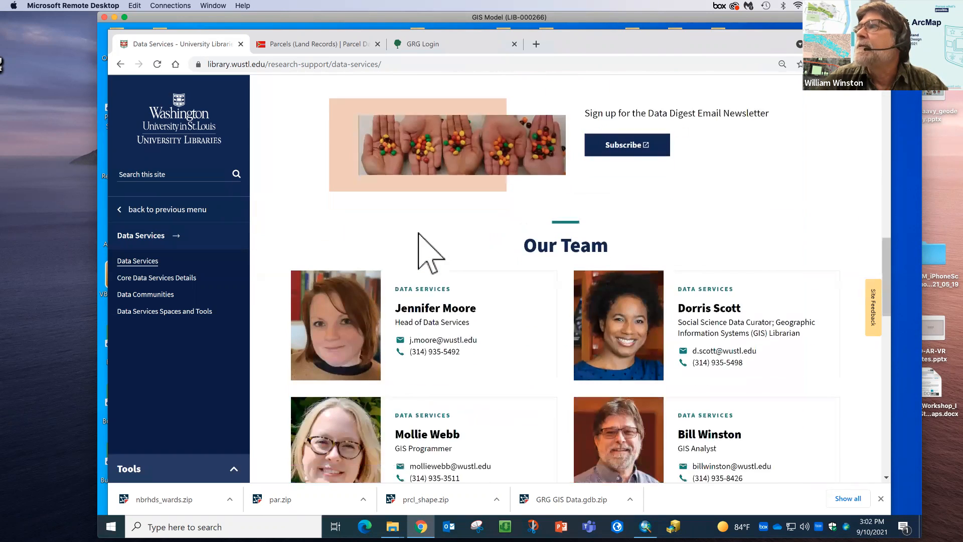
pyautogui.scroll(-3, 431, 253)
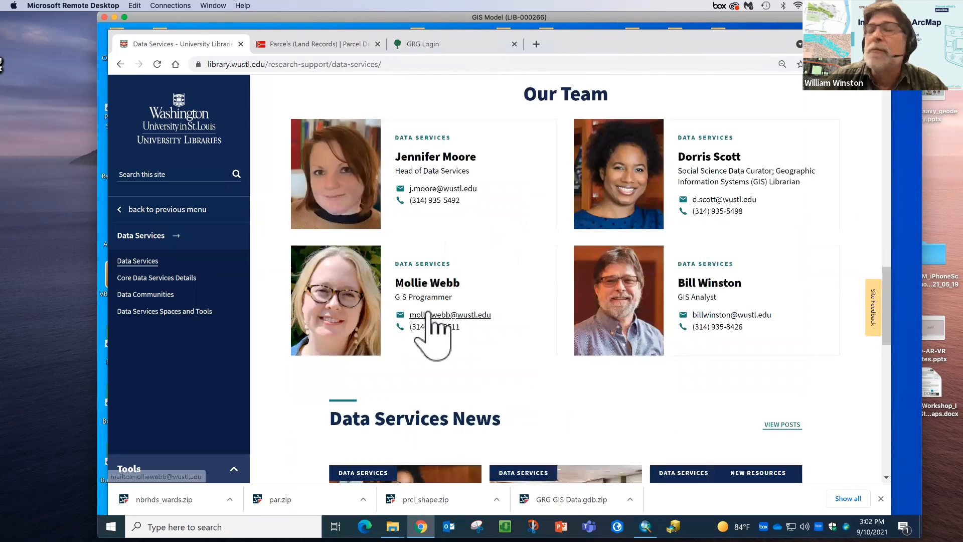